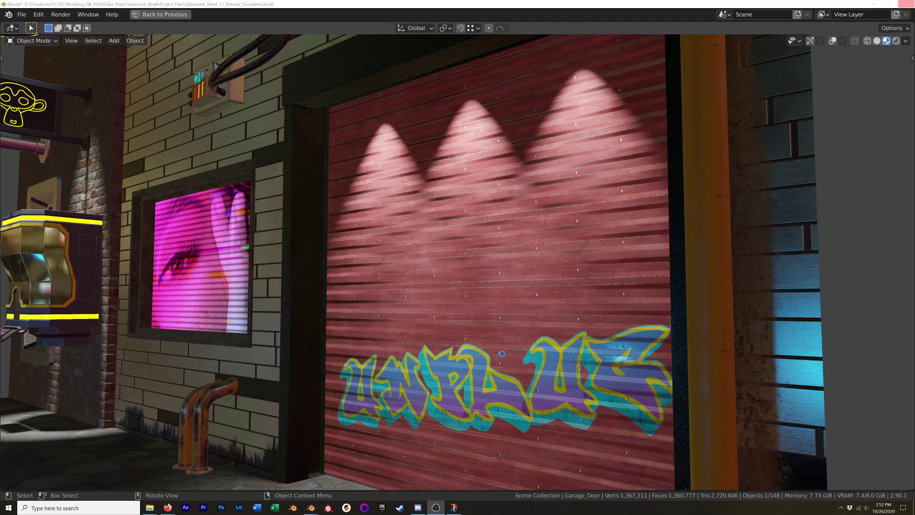
# Close the completed cyberpunk street scene with the UNPLUG garage door without saving changes.
pyautogui.scroll(-1, 501, 354)
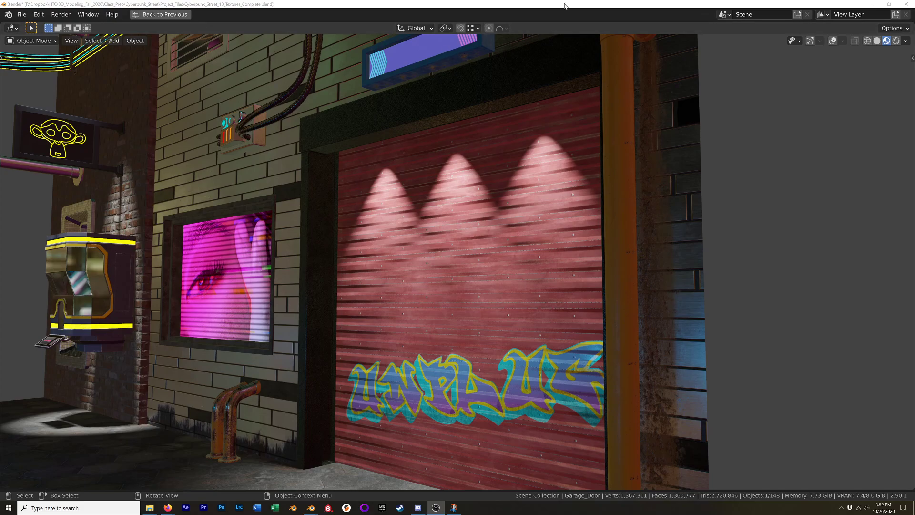
pyautogui.click(906, 4)
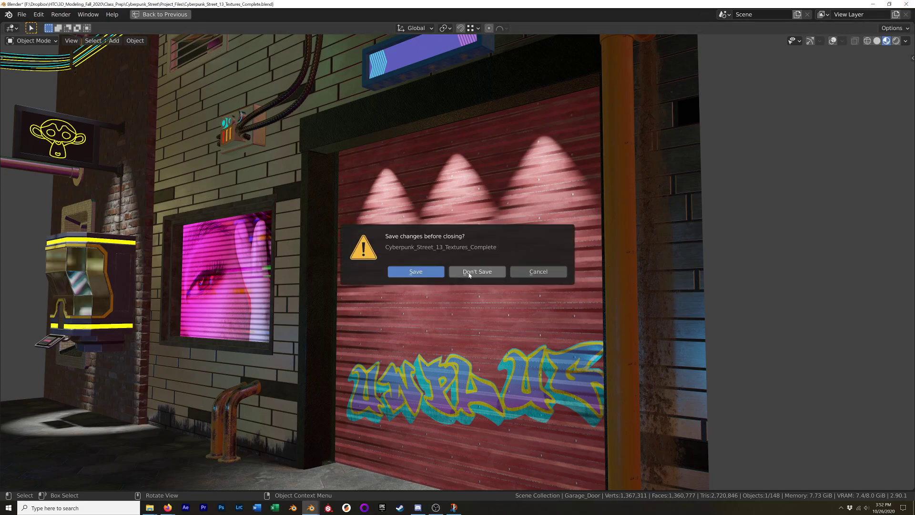
pyautogui.click(477, 272)
# Select the Garage_Door object, isolate it in Local view, and face it head-on.
pyautogui.moveTo(453, 164); pyautogui.dragTo(529, 183, button='middle')
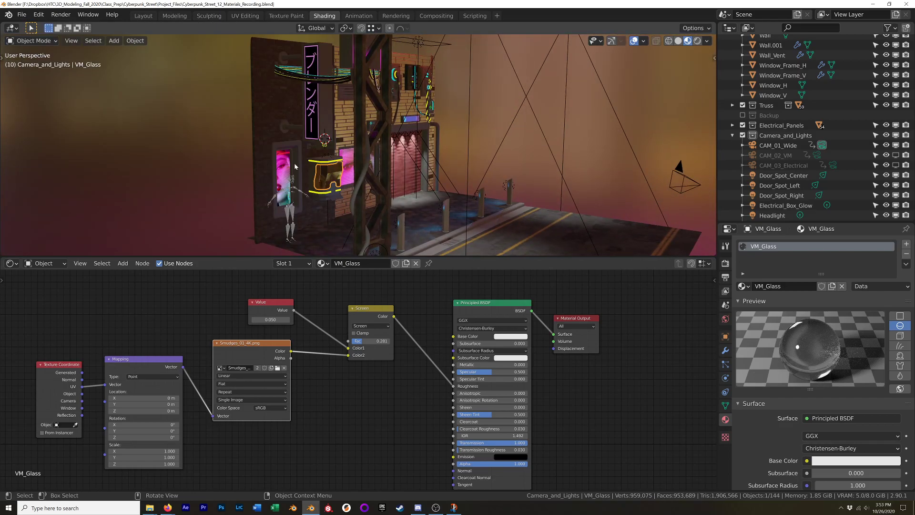
pyautogui.scroll(9, 303, 170)
pyautogui.scroll(2, 422, 190)
pyautogui.moveTo(423, 190); pyautogui.dragTo(418, 146, button='middle')
pyautogui.scroll(-9, 478, 122)
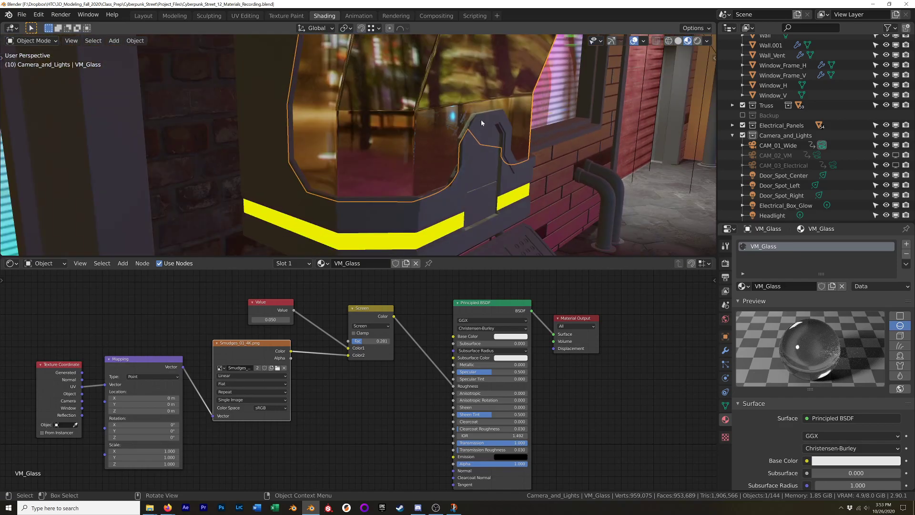
pyautogui.moveTo(567, 111); pyautogui.dragTo(429, 145, button='middle')
pyautogui.click(429, 145)
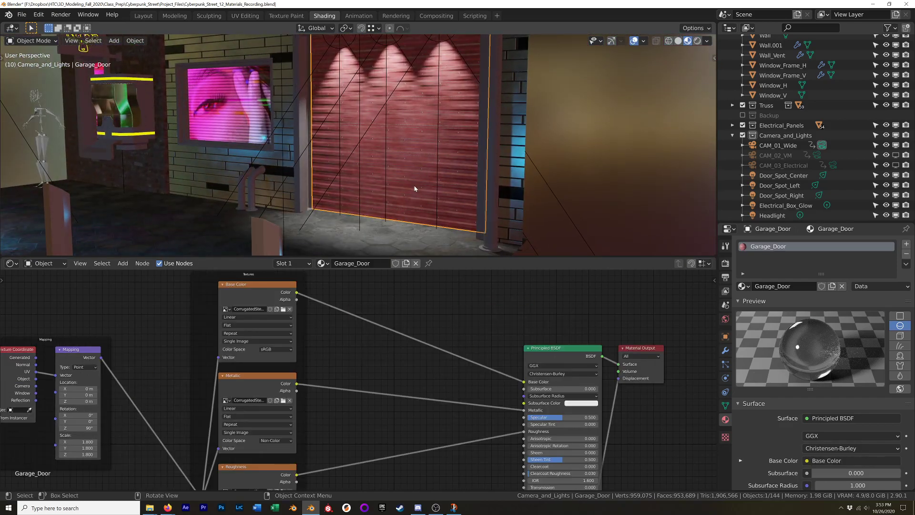
pyautogui.press('KP_Divide')
pyautogui.moveTo(414, 185); pyautogui.dragTo(439, 176, button='middle')
# Launch Photoshop from the taskbar alongside Blender.
pyautogui.hotkey('alt', 'Tab')
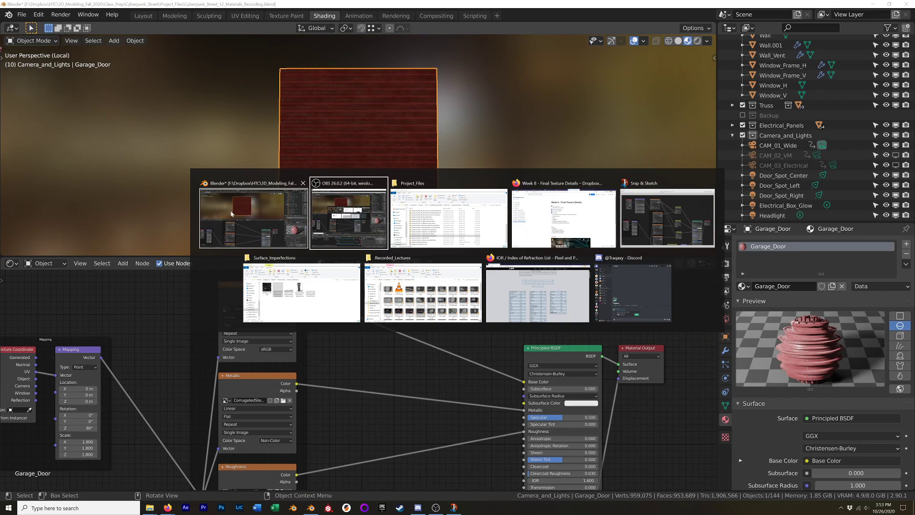
pyautogui.click(349, 206)
pyautogui.press('super+e')
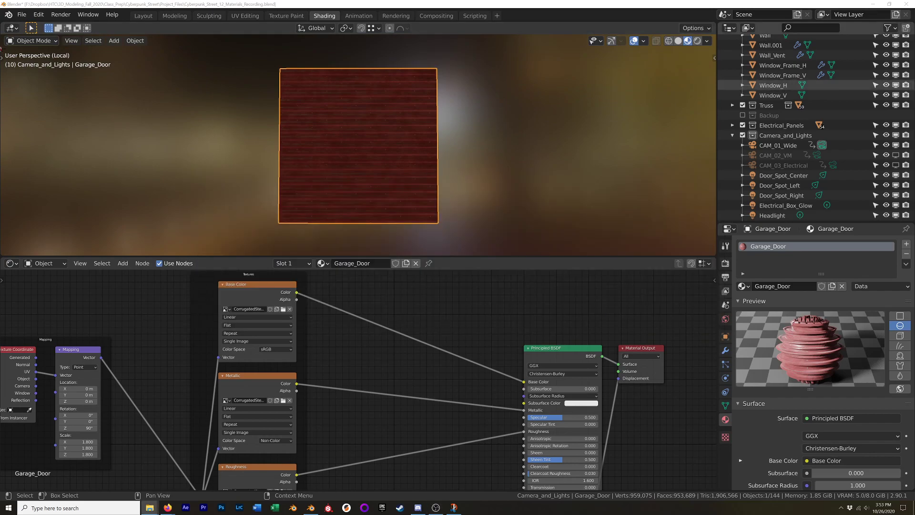
pyautogui.click(222, 508)
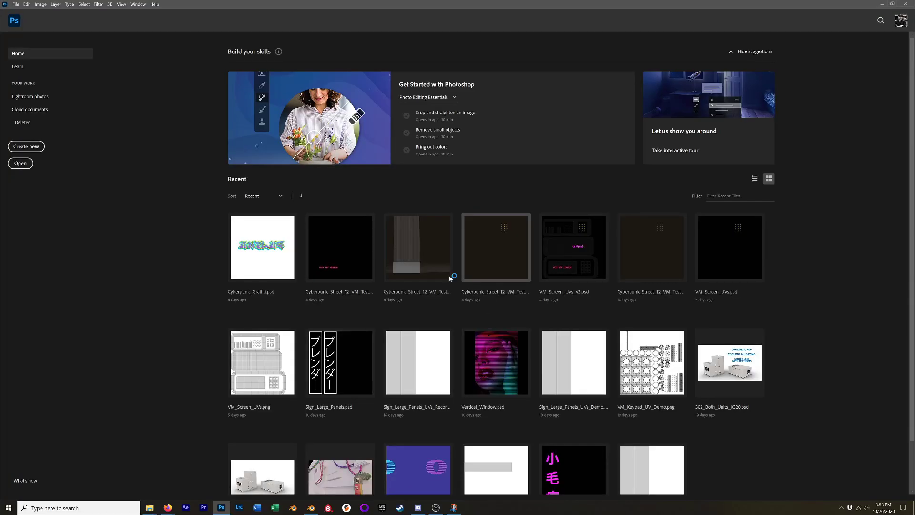
# Open Cyberpunk_Graffiti.psd from the Recent files on the Home screen.
pyautogui.click(256, 258)
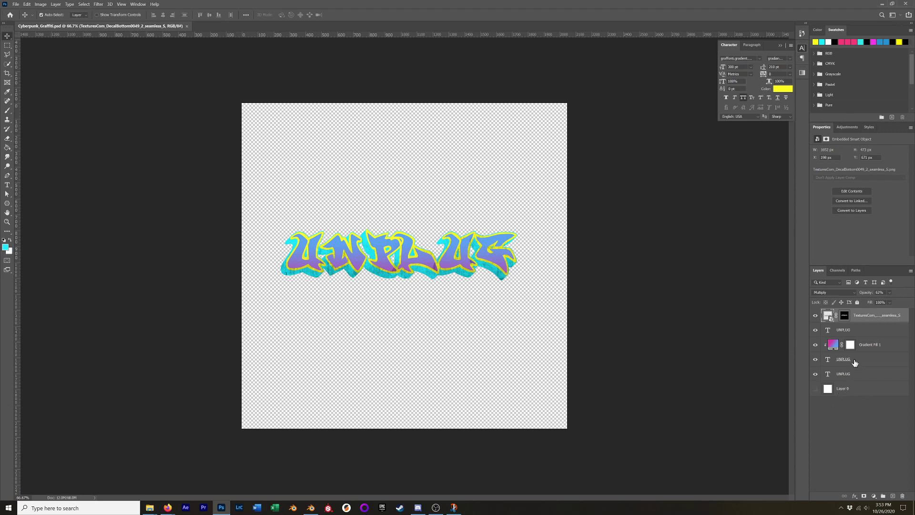
# Hide the outline, Gradient Fill 1 and yellow UNPLUG layers, then select the bottom cyan UNPLUG layer.
pyautogui.moveTo(815, 330); pyautogui.dragTo(817, 360)
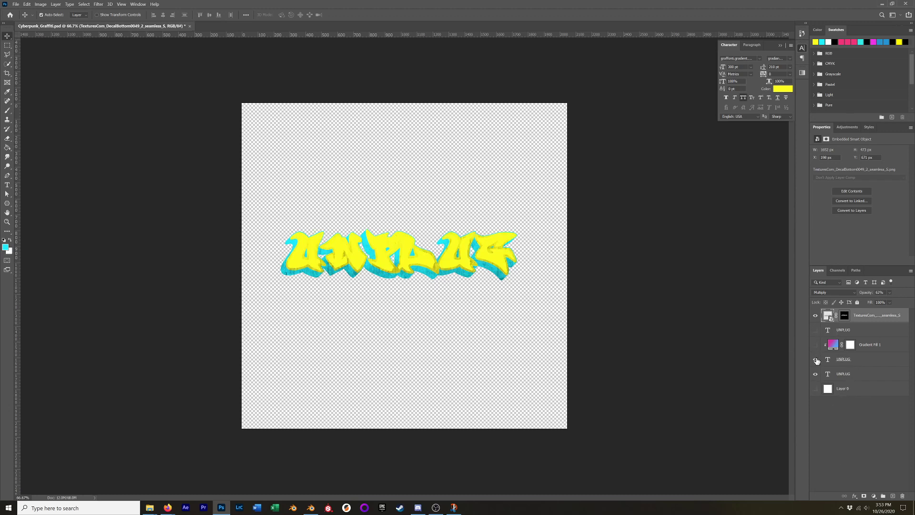
pyautogui.click(815, 360)
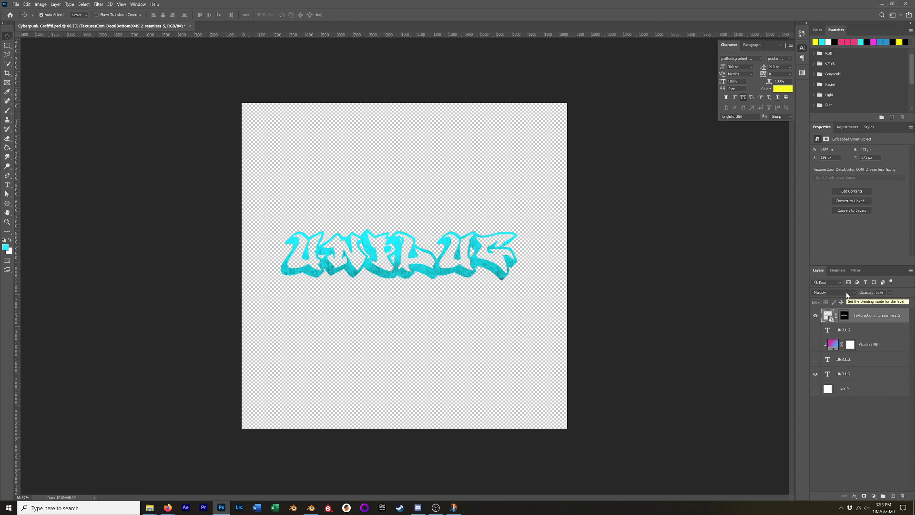
pyautogui.hotkey('alt', 'Tab')
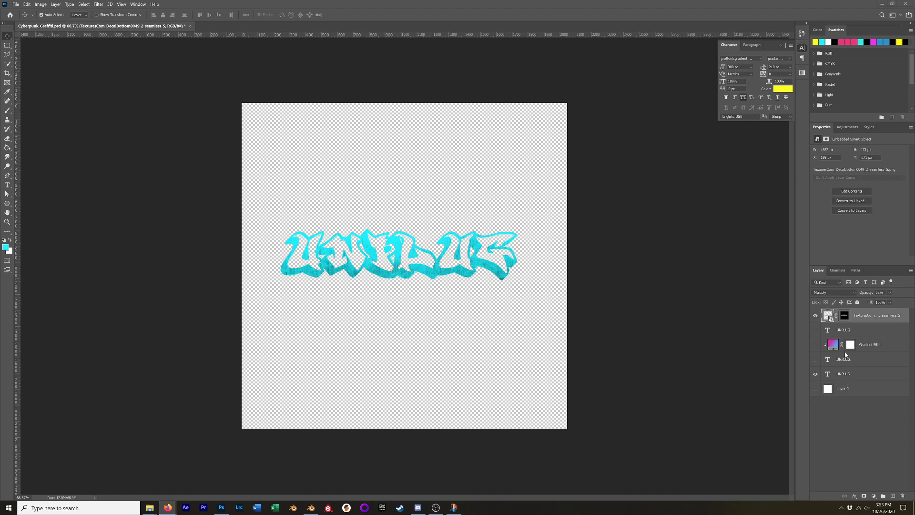
pyautogui.hotkey('alt', 'Tab')
pyautogui.click(843, 374)
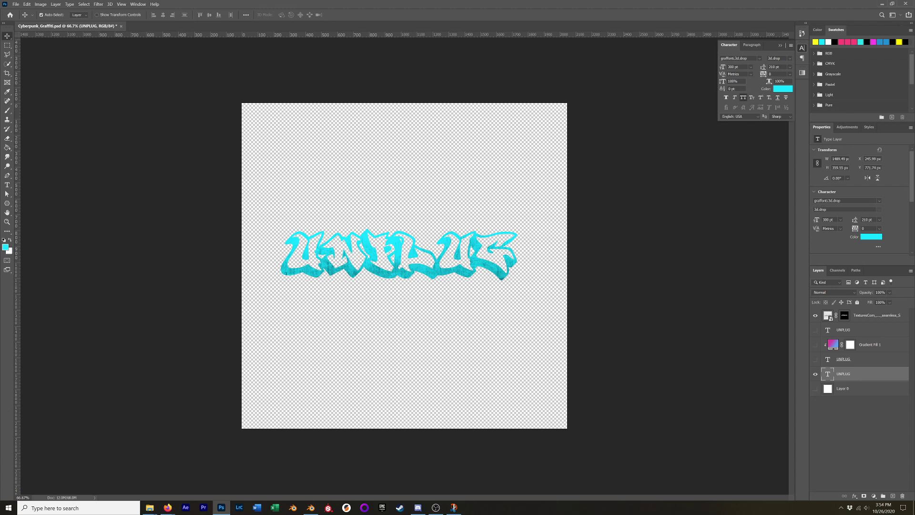
pyautogui.hotkey('alt', 'Tab')
pyautogui.moveTo(914, 56); pyautogui.dragTo(772, 42)
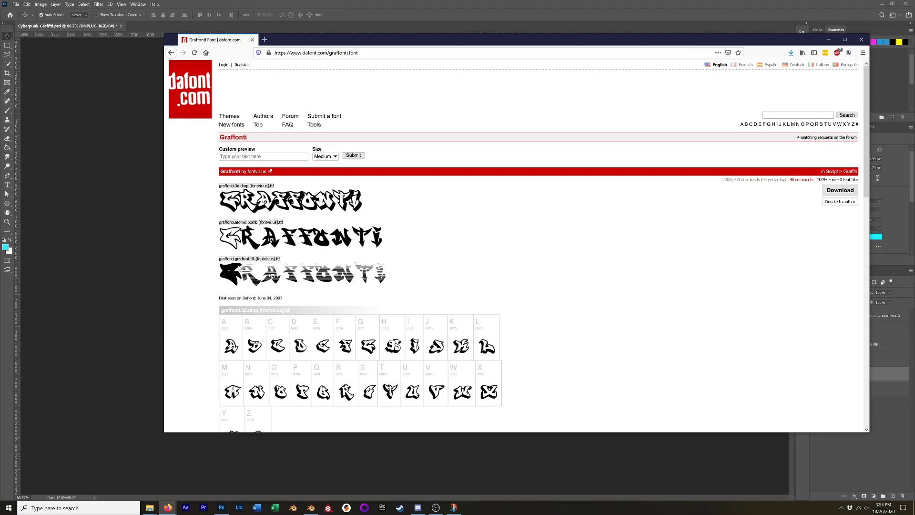
pyautogui.moveTo(553, 43); pyautogui.dragTo(914, 129)
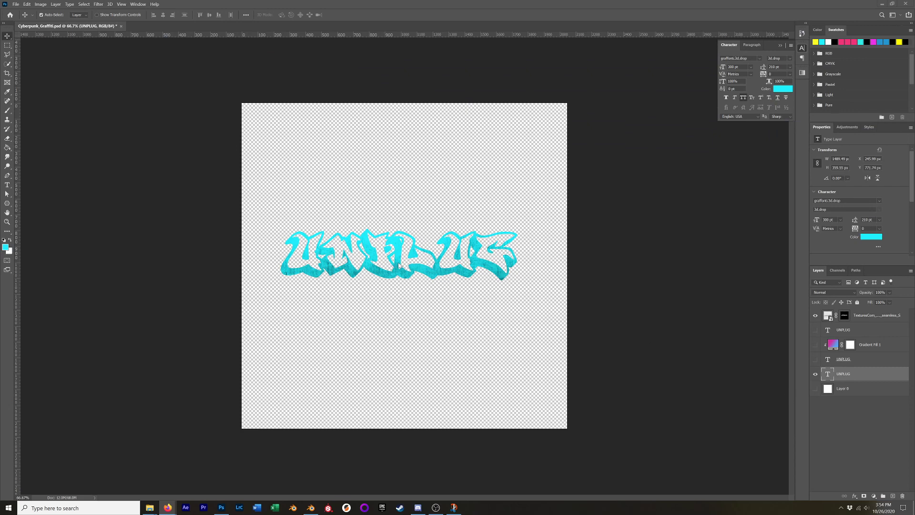
# Turn the yellow UNPLUG, Gradient Fill 1, outline and grunge texture layers back on.
pyautogui.click(814, 317)
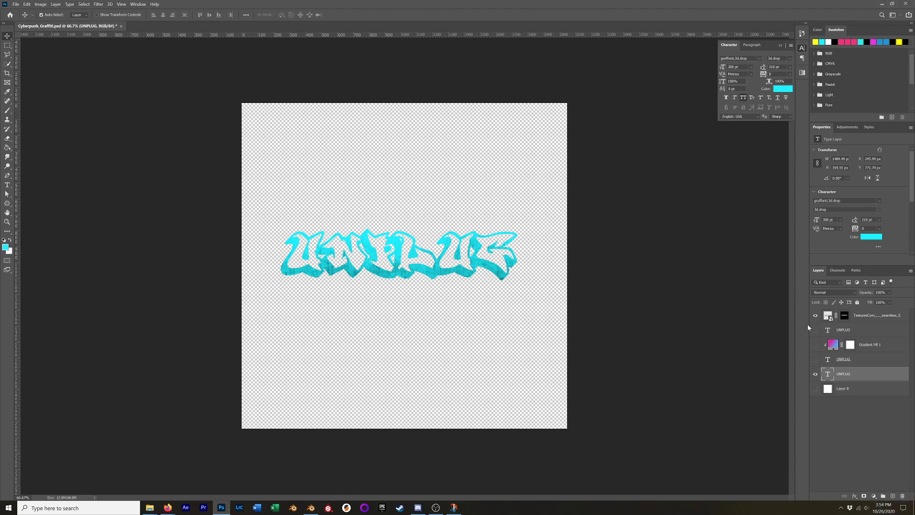
pyautogui.click(814, 316)
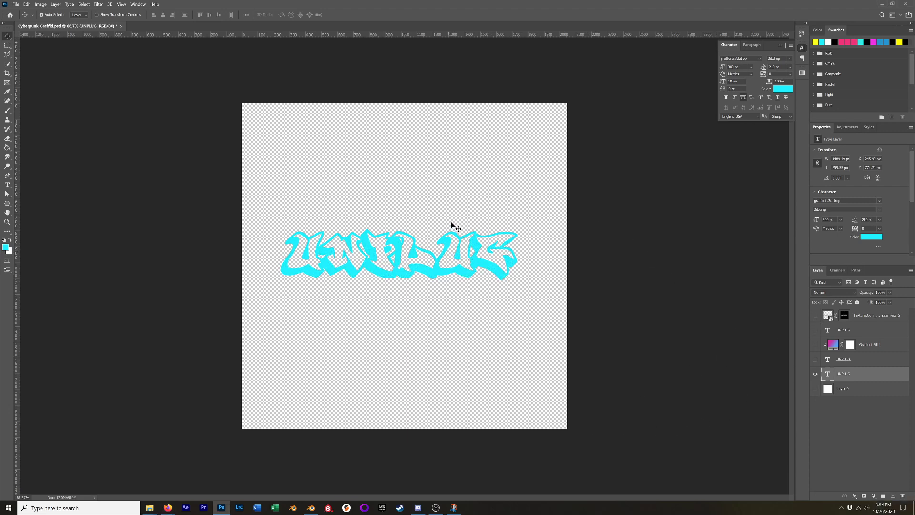
pyautogui.hotkey('ctrl', '+')
pyautogui.hotkey('ctrl', '+')
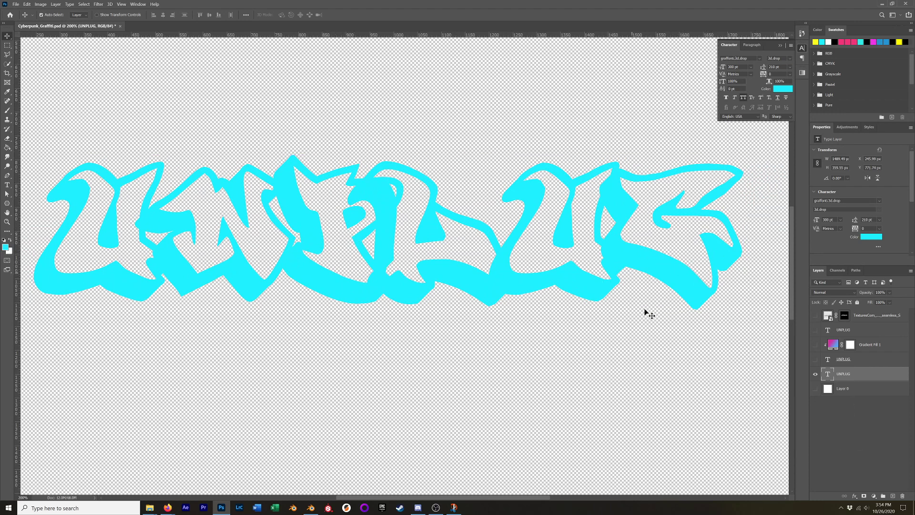
pyautogui.click(814, 359)
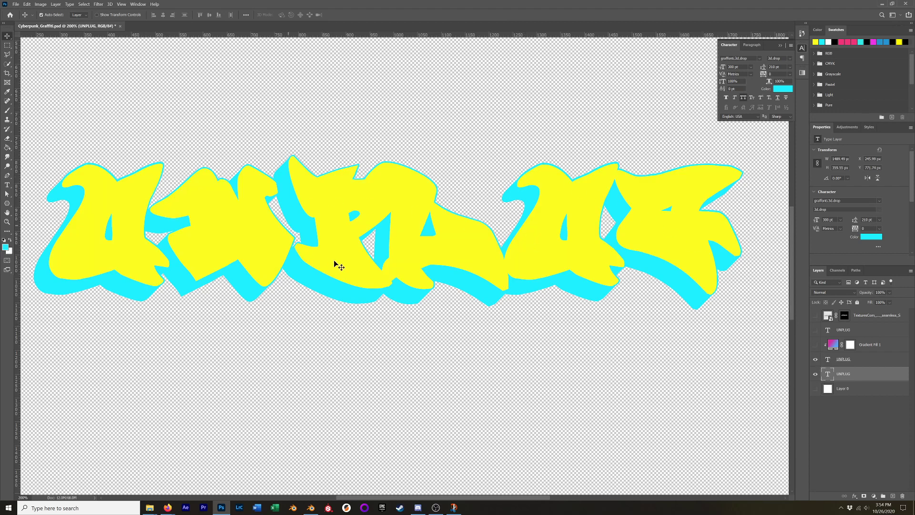
pyautogui.click(814, 345)
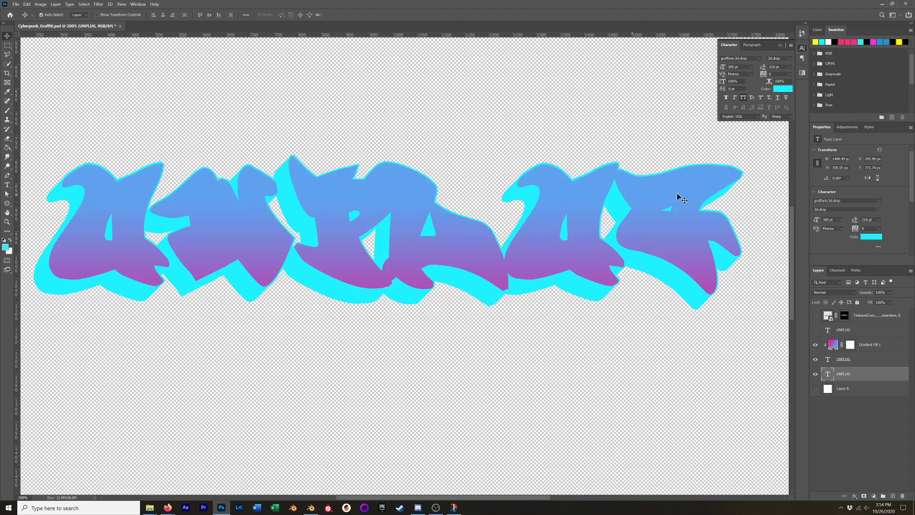
pyautogui.click(814, 330)
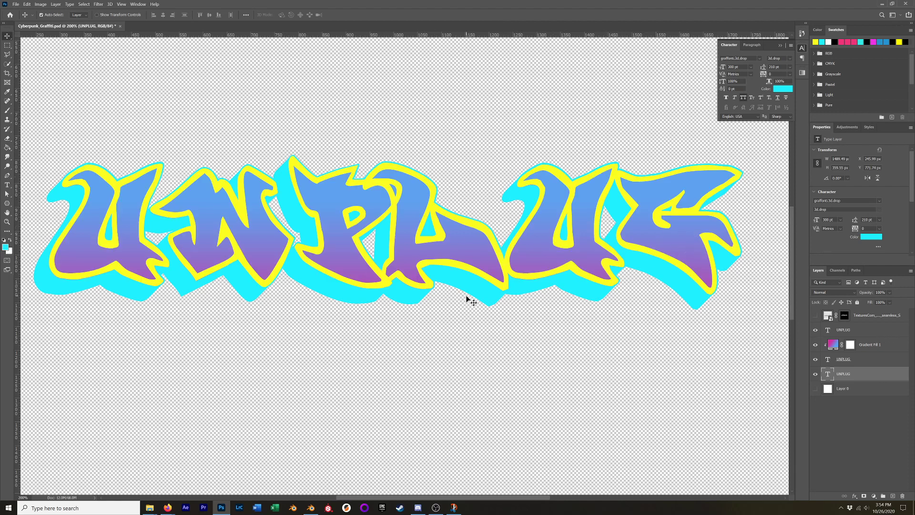
pyautogui.click(815, 315)
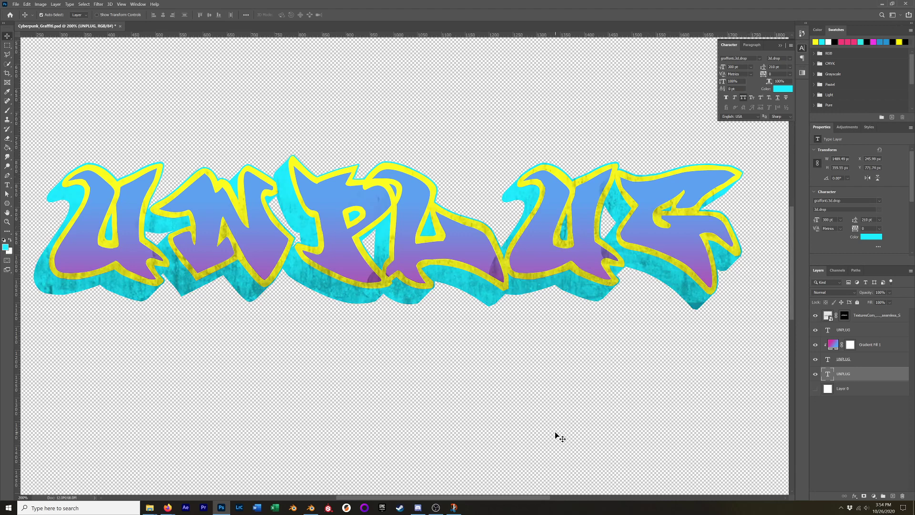
pyautogui.scroll(-1, 539, 387)
pyautogui.scroll(1, 541, 381)
pyautogui.keyDown('alt'); pyautogui.scroll(-1, 541, 383); pyautogui.keyUp('alt')
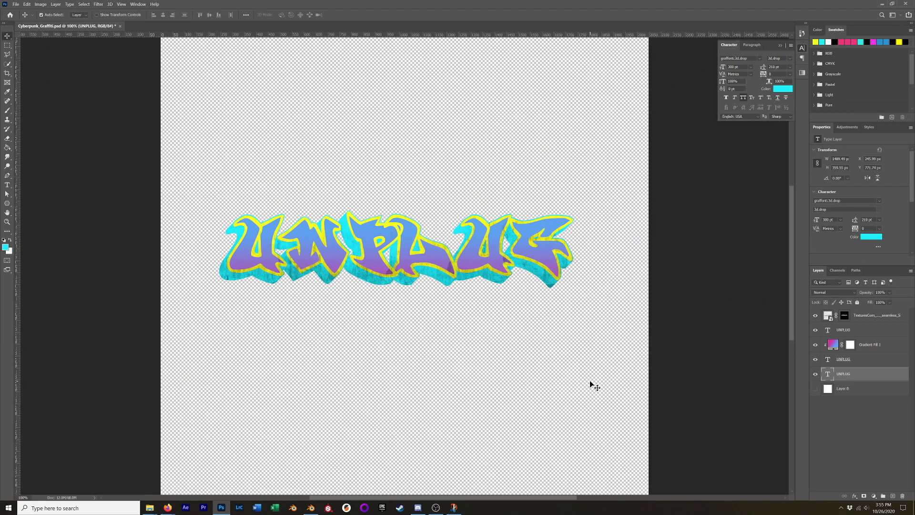
# Group the five graffiti layers into Group 1 and add a layer mask.
pyautogui.click(870, 329)
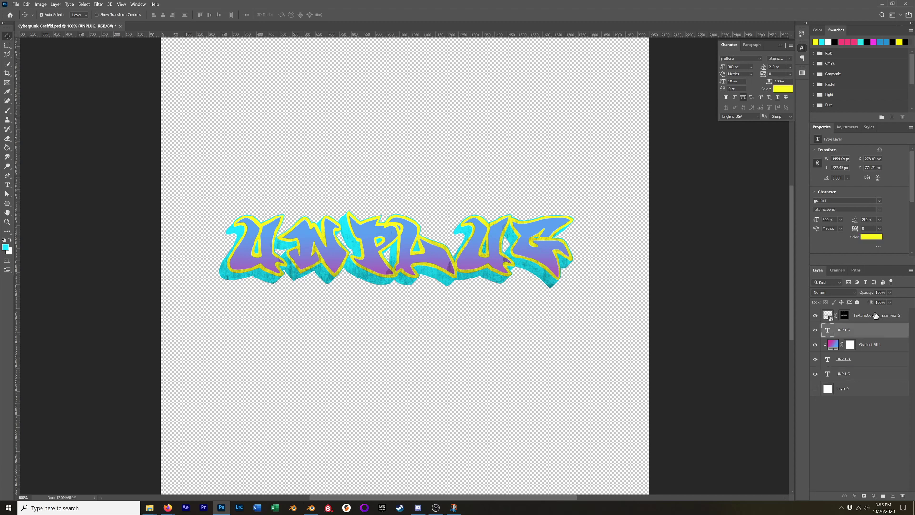
pyautogui.click(871, 315)
pyautogui.keyDown('shift'); pyautogui.click(871, 373); pyautogui.keyUp('shift')
pyautogui.click(882, 496)
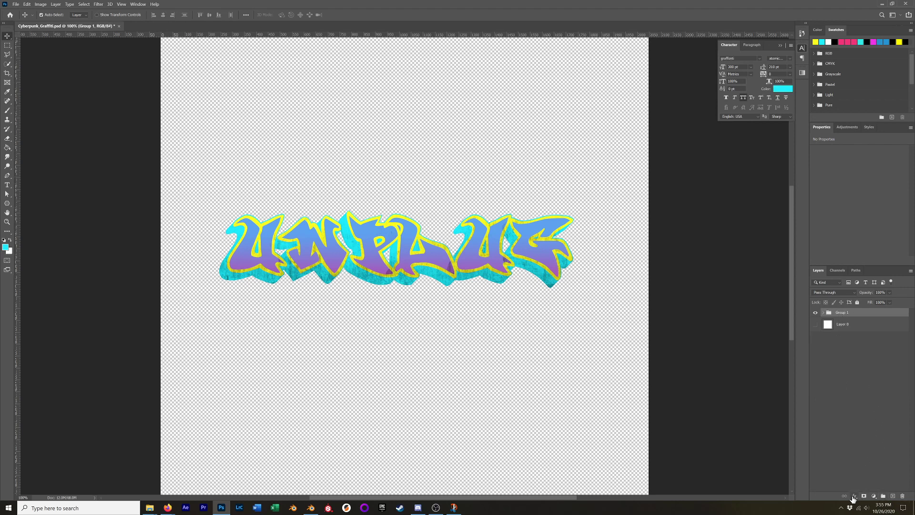
pyautogui.click(864, 496)
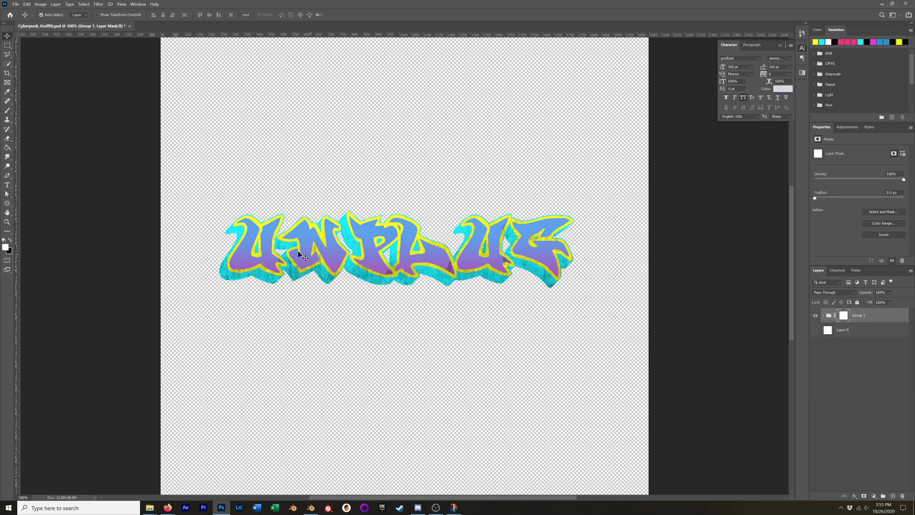
# Switch to the Brush tool and browse the General and Special Effects brush folders.
pyautogui.press('b')
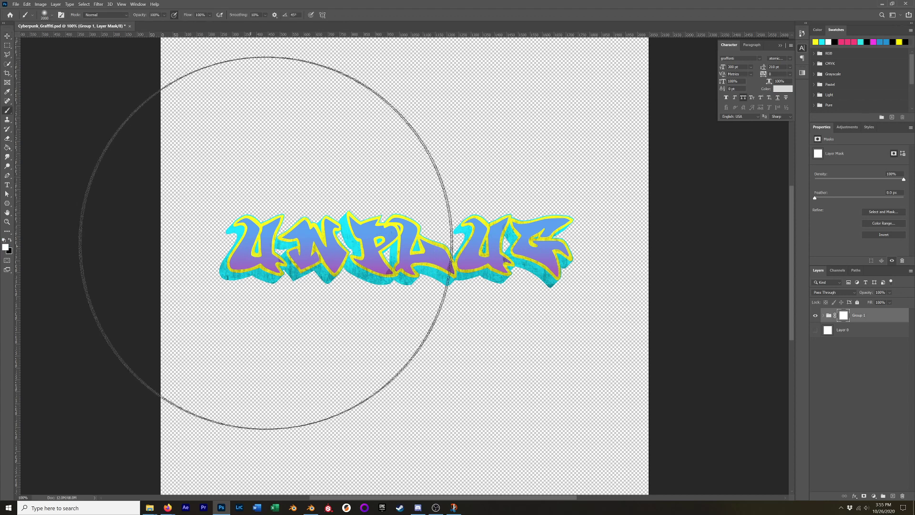
pyautogui.rightClick(465, 217)
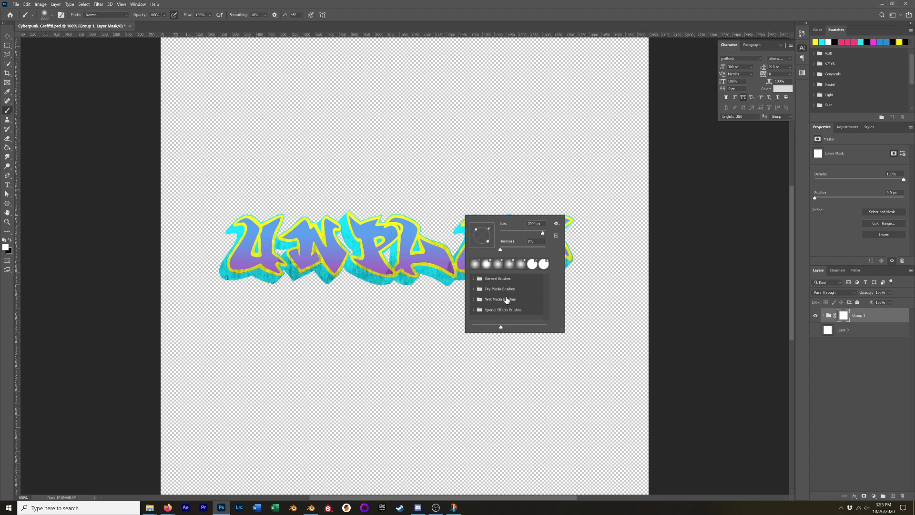
pyautogui.click(473, 278)
pyautogui.scroll(-5, 474, 283)
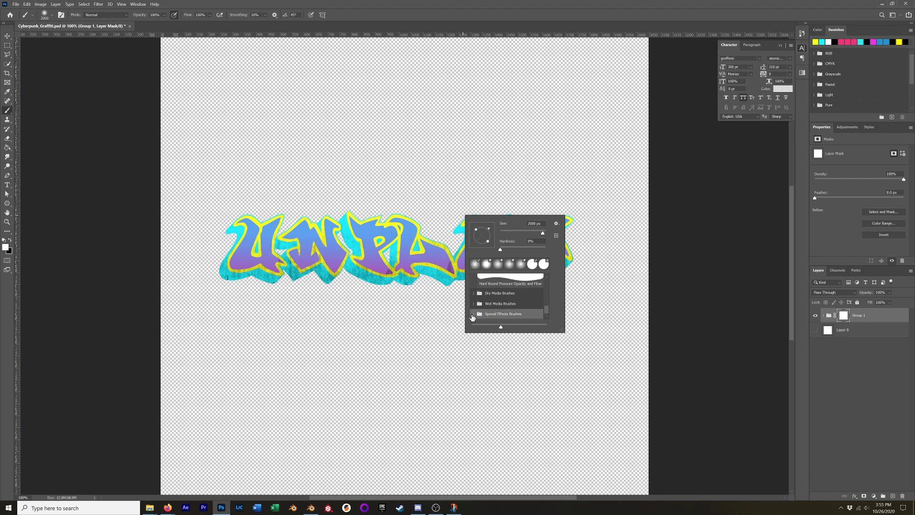
pyautogui.click(471, 315)
pyautogui.scroll(-3, 522, 300)
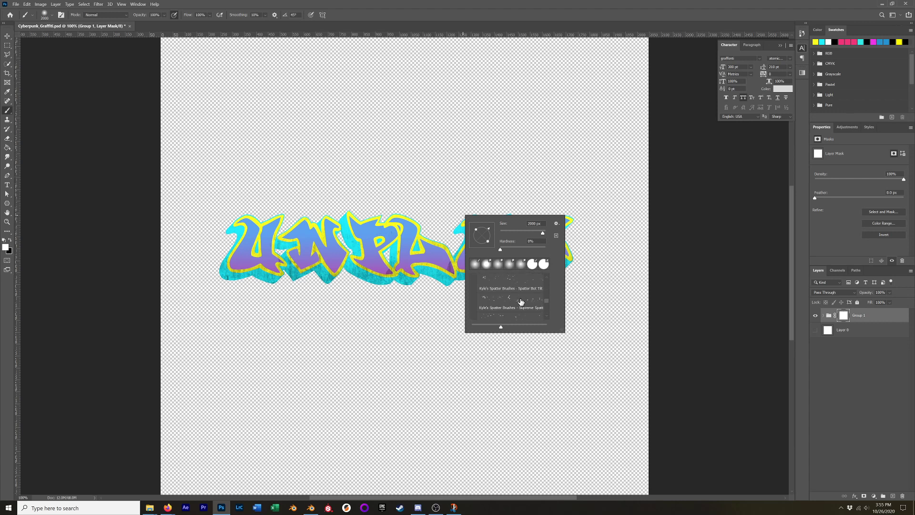
pyautogui.scroll(-3, 506, 310)
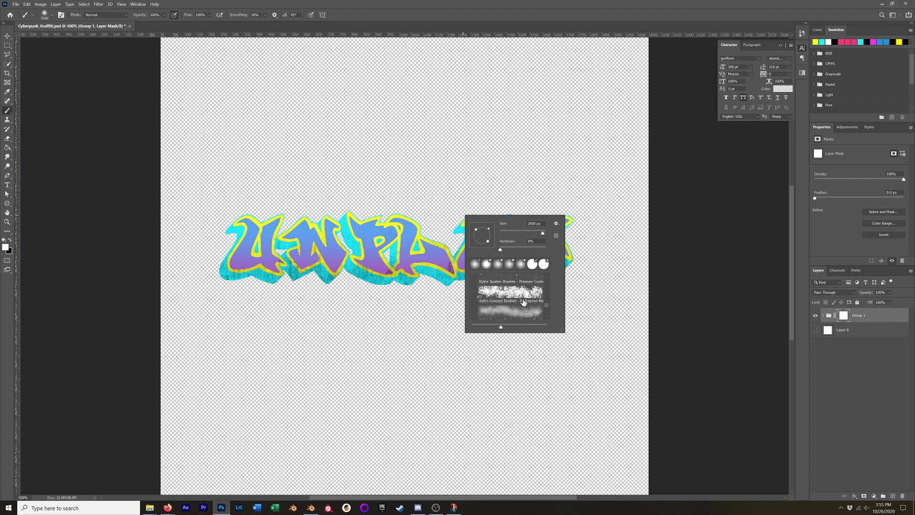
# Select Kyle's Concept Brushes All Purpose Blender preset and zoom in to 300%.
pyautogui.click(523, 297)
pyautogui.scroll(-5, 513, 297)
pyautogui.scroll(10, 512, 297)
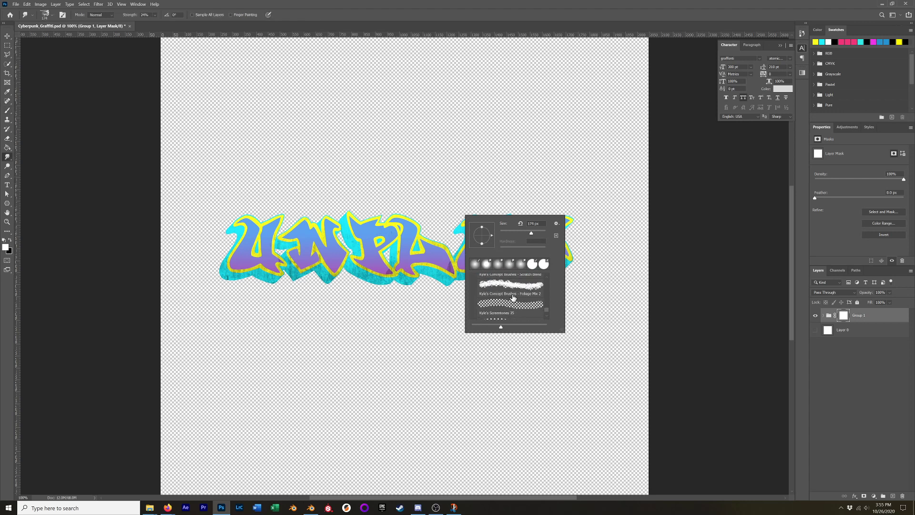
pyautogui.scroll(3, 513, 298)
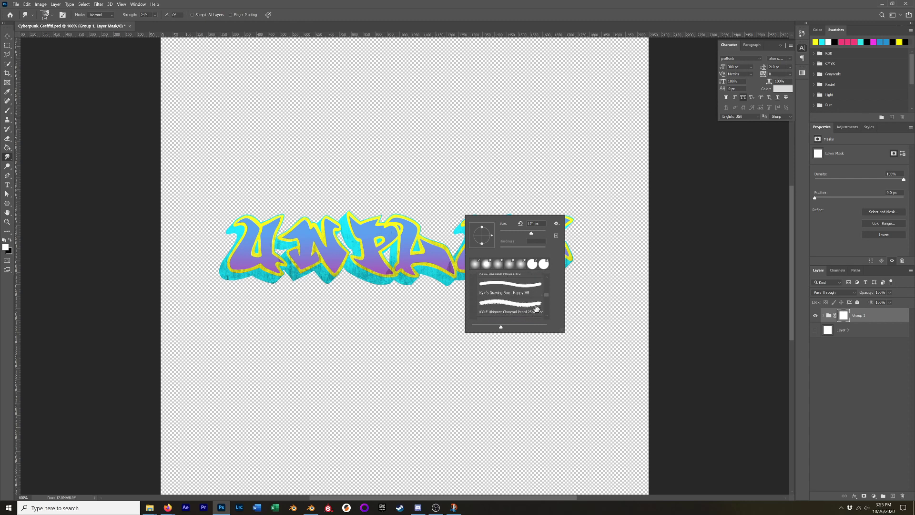
pyautogui.scroll(-1, 535, 310)
pyautogui.scroll(-3, 510, 309)
pyautogui.scroll(-2, 501, 298)
pyautogui.scroll(-1, 528, 305)
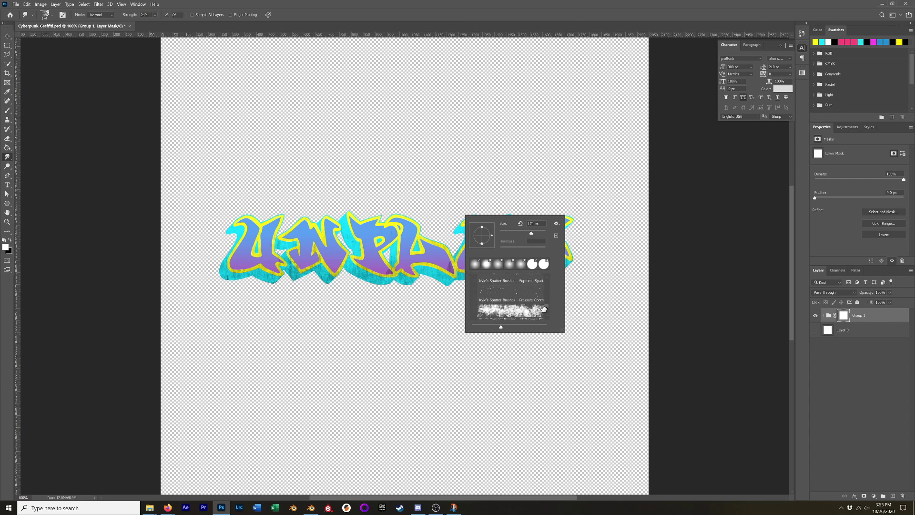
pyautogui.click(502, 312)
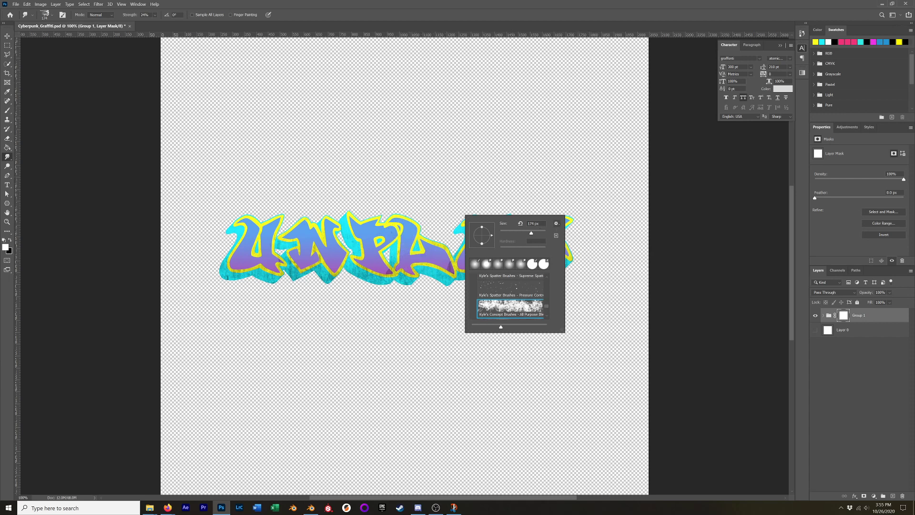
pyautogui.hotkey('ctrl', '+')
pyautogui.hotkey('ctrl', '+')
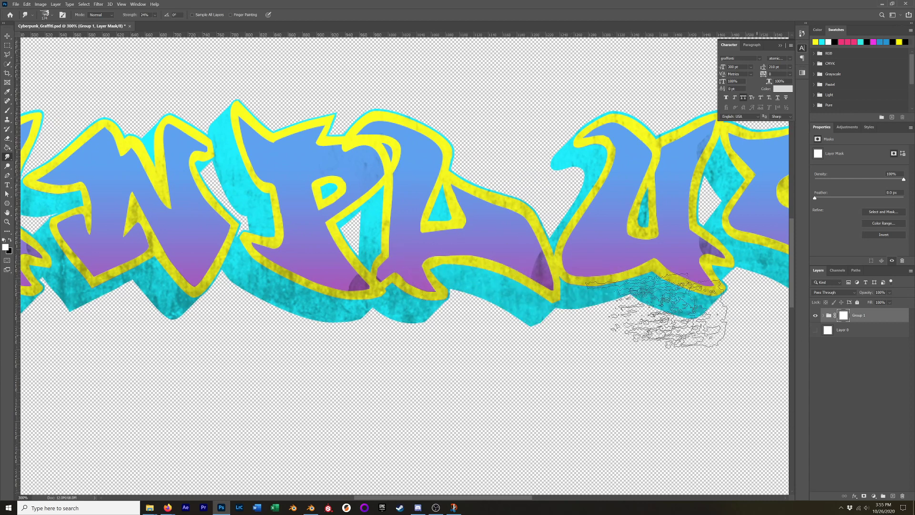
# Make black the foreground colour and undo two test dabs on Group 1's mask.
pyautogui.click(8, 240)
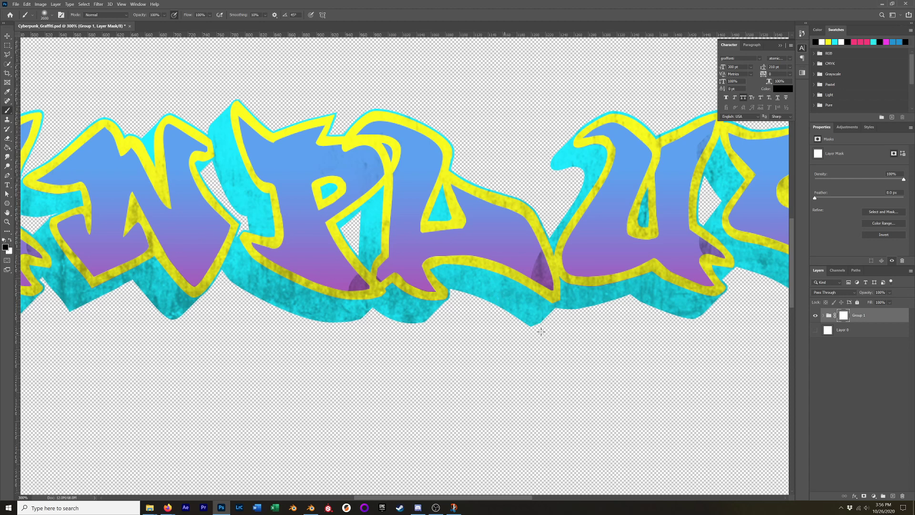
pyautogui.click(510, 308)
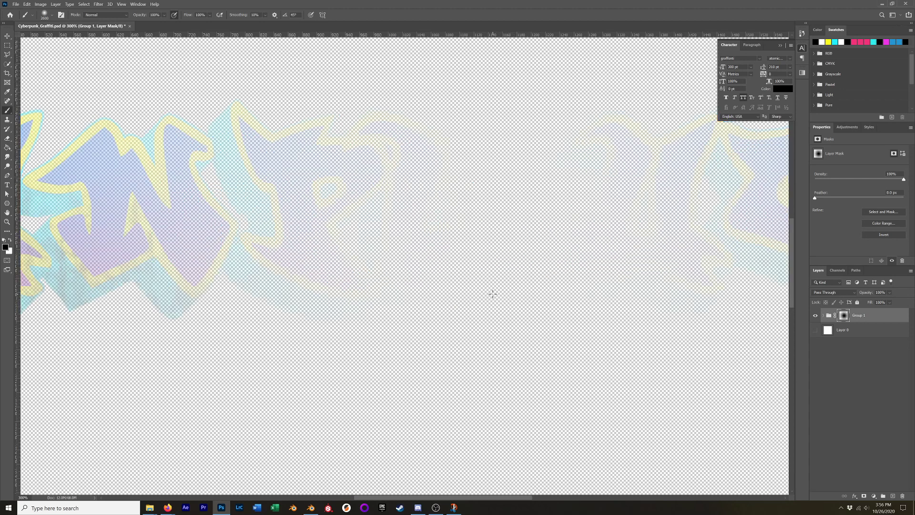
pyautogui.hotkey('ctrl', 'z')
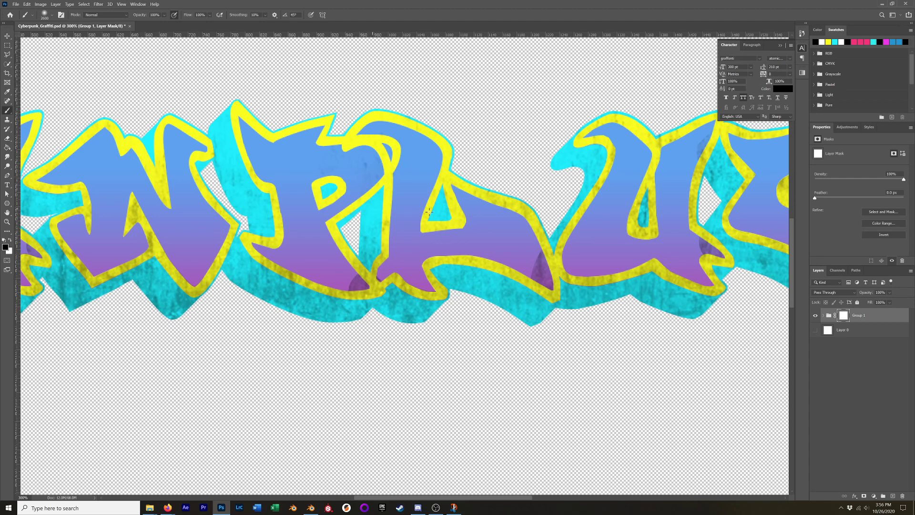
pyautogui.click(308, 178)
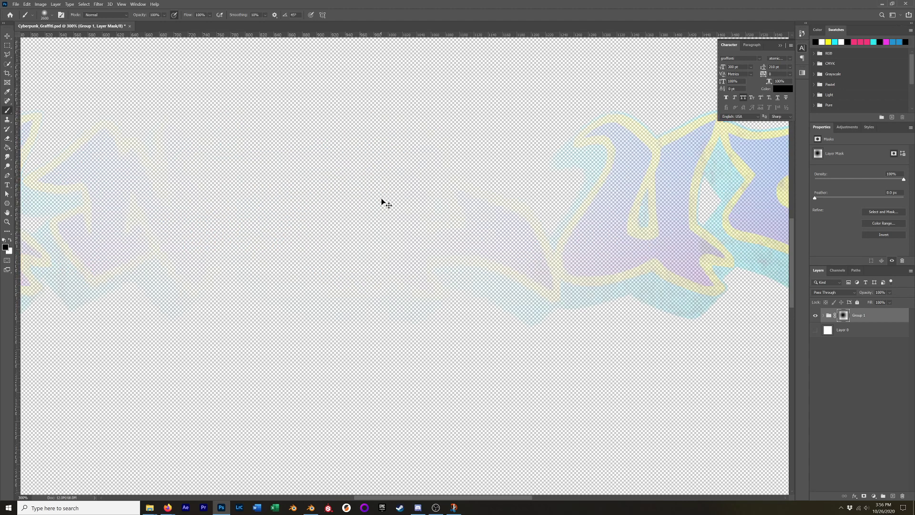
pyautogui.hotkey('ctrl', 'z')
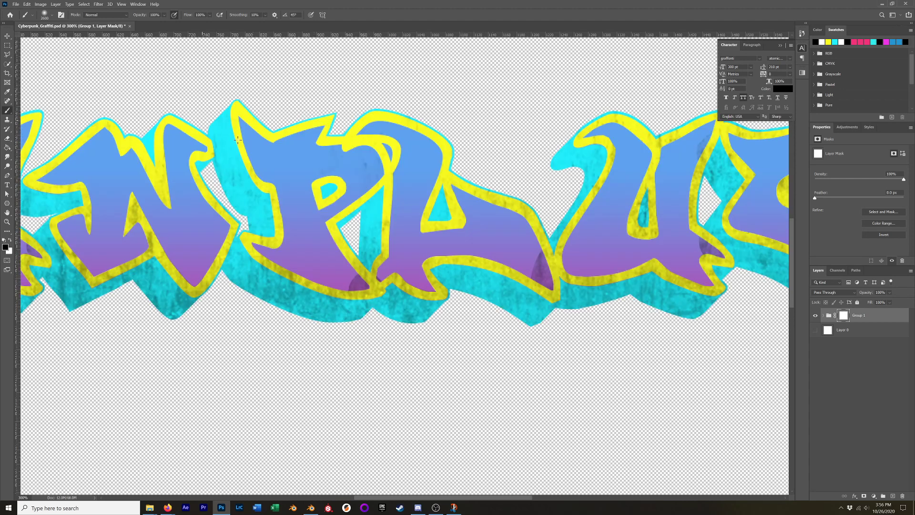
pyautogui.click(44, 15)
# Load the KYLE Bonus Chunky Charcoal brush preset for painting Group 1's mask.
pyautogui.click(50, 115)
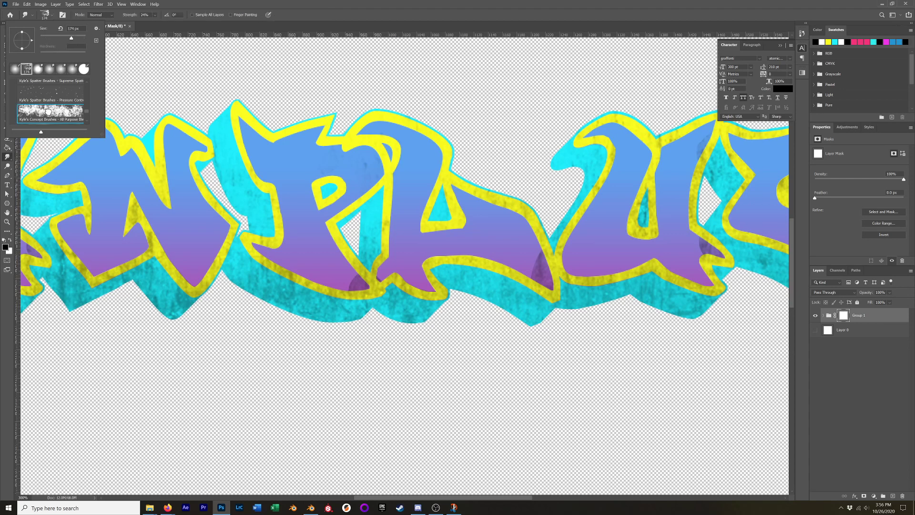
pyautogui.click(517, 264)
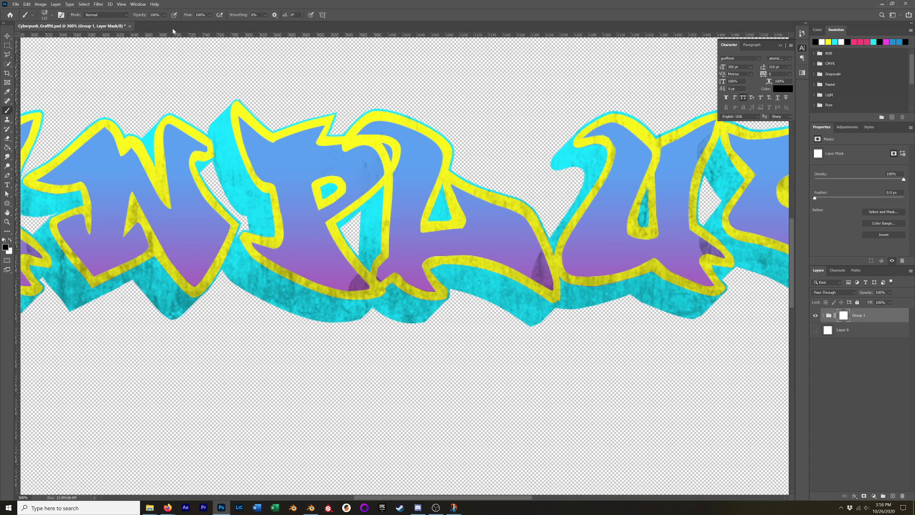
pyautogui.click(51, 16)
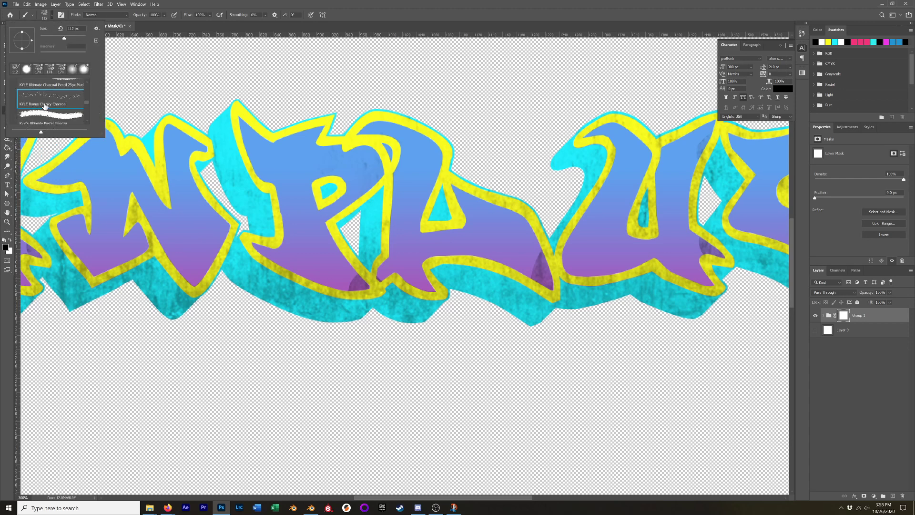
pyautogui.click(448, 6)
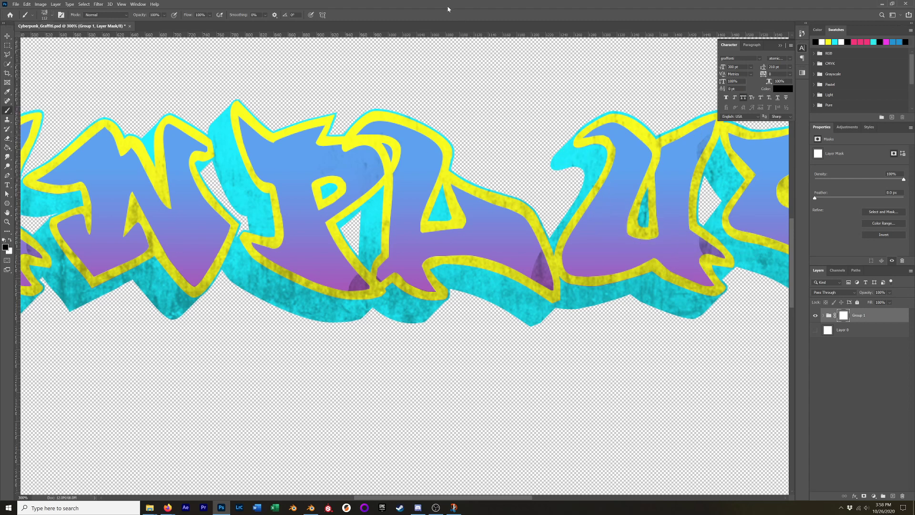
# Paint black charcoal strokes on the mask to erode the UNPLUG letter and cyan shadow edges.
pyautogui.moveTo(486, 117)
pyautogui.mouseDown()
pyautogui.moveTo(369, 107)
pyautogui.moveTo(255, 119)
pyautogui.moveTo(205, 138)
pyautogui.moveTo(196, 320)
pyautogui.moveTo(297, 338)
pyautogui.moveTo(477, 342)
pyautogui.moveTo(725, 327)
pyautogui.moveTo(745, 347)
pyautogui.moveTo(390, 321)
pyautogui.moveTo(534, 325)
pyautogui.moveTo(541, 336)
pyautogui.moveTo(592, 306)
pyautogui.moveTo(615, 267)
pyautogui.moveTo(577, 336)
pyautogui.moveTo(548, 327)
pyautogui.moveTo(520, 337)
pyautogui.moveTo(633, 276)
pyautogui.moveTo(627, 154)
pyautogui.moveTo(636, 116)
pyautogui.moveTo(593, 93)
pyautogui.moveTo(618, 226)
pyautogui.mouseUp()
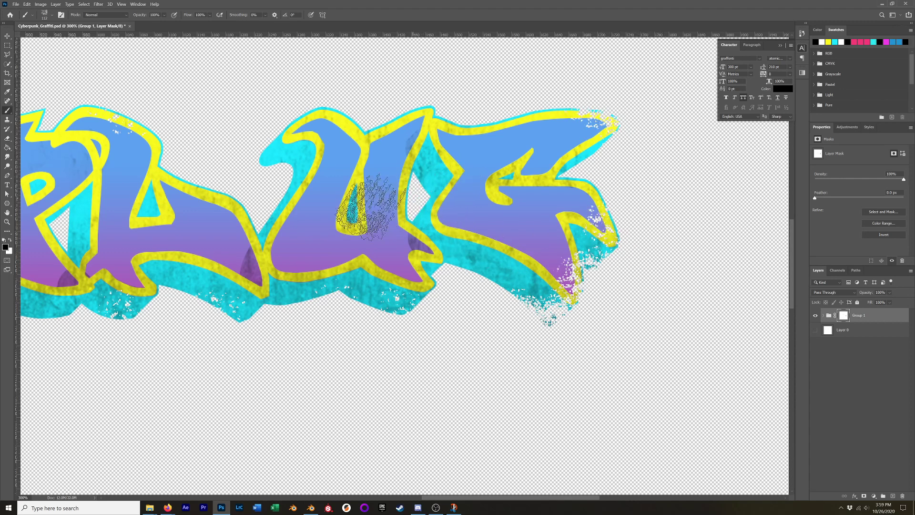
pyautogui.moveTo(258, 165); pyautogui.dragTo(242, 156)
pyautogui.press('space')
pyautogui.moveTo(189, 166)
pyautogui.mouseDown()
pyautogui.moveTo(553, 163)
pyautogui.moveTo(696, 137)
pyautogui.mouseUp()
pyautogui.moveTo(209, 286)
pyautogui.mouseDown()
pyautogui.moveTo(371, 237)
pyautogui.moveTo(445, 202)
pyautogui.moveTo(481, 229)
pyautogui.moveTo(556, 224)
pyautogui.moveTo(388, 221)
pyautogui.moveTo(338, 183)
pyautogui.moveTo(333, 133)
pyautogui.moveTo(337, 176)
pyautogui.moveTo(316, 194)
pyautogui.moveTo(405, 231)
pyautogui.moveTo(364, 229)
pyautogui.moveTo(400, 220)
pyautogui.moveTo(344, 217)
pyautogui.moveTo(480, 229)
pyautogui.moveTo(615, 210)
pyautogui.moveTo(631, 234)
pyautogui.moveTo(660, 221)
pyautogui.mouseUp()
pyautogui.moveTo(729, 249)
pyautogui.mouseDown()
pyautogui.moveTo(374, 265)
pyautogui.moveTo(364, 210)
pyautogui.moveTo(422, 240)
pyautogui.moveTo(357, 229)
pyautogui.moveTo(261, 248)
pyautogui.moveTo(429, 257)
pyautogui.moveTo(500, 249)
pyautogui.moveTo(235, 229)
pyautogui.mouseUp()
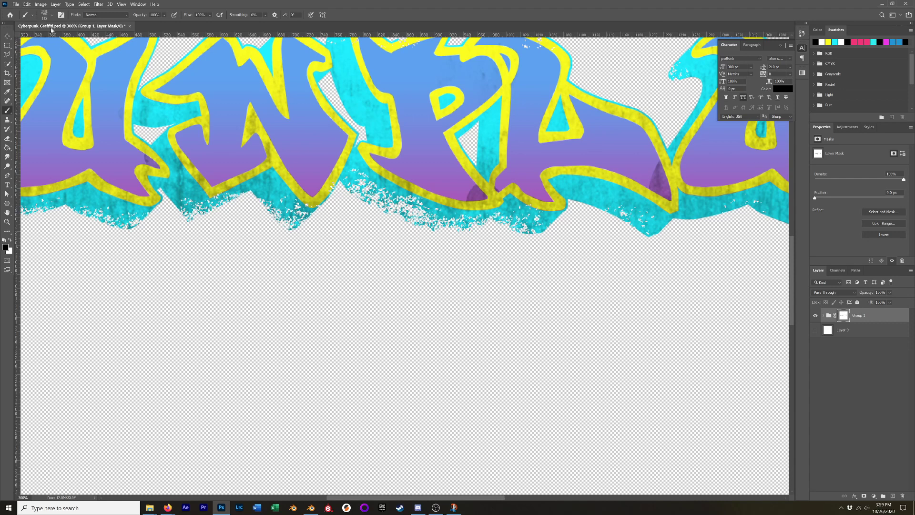
pyautogui.rightClick(444, 261)
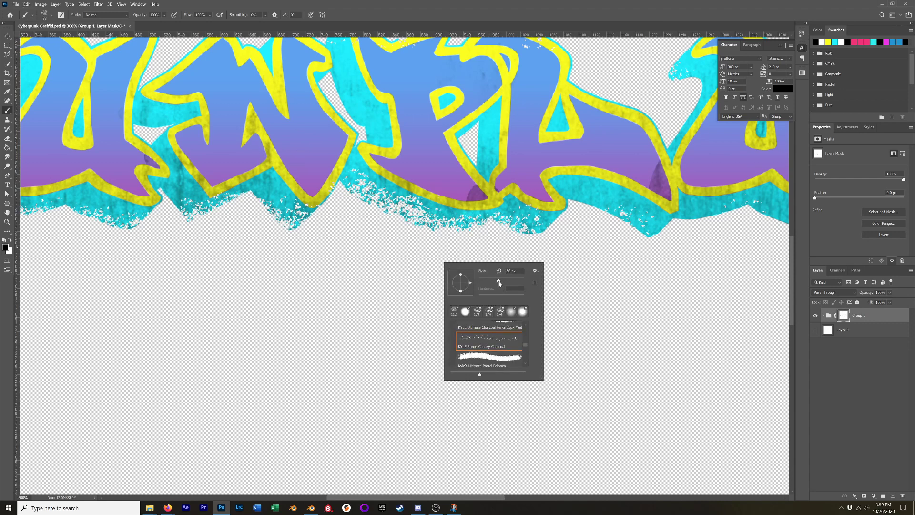
pyautogui.click(589, 233)
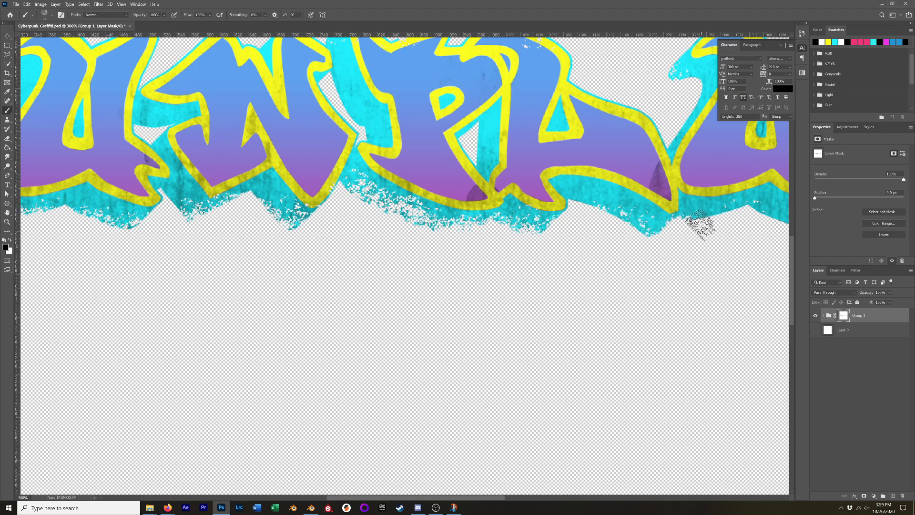
pyautogui.moveTo(745, 274); pyautogui.dragTo(429, 260)
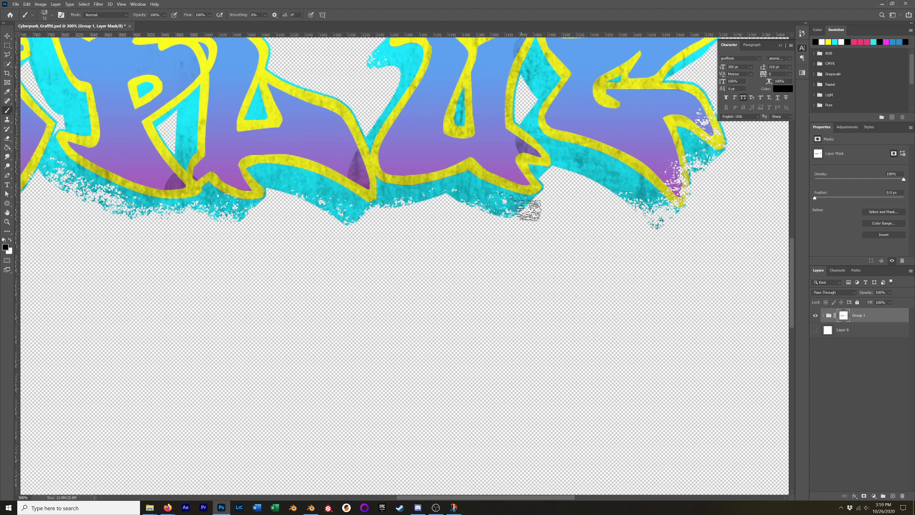
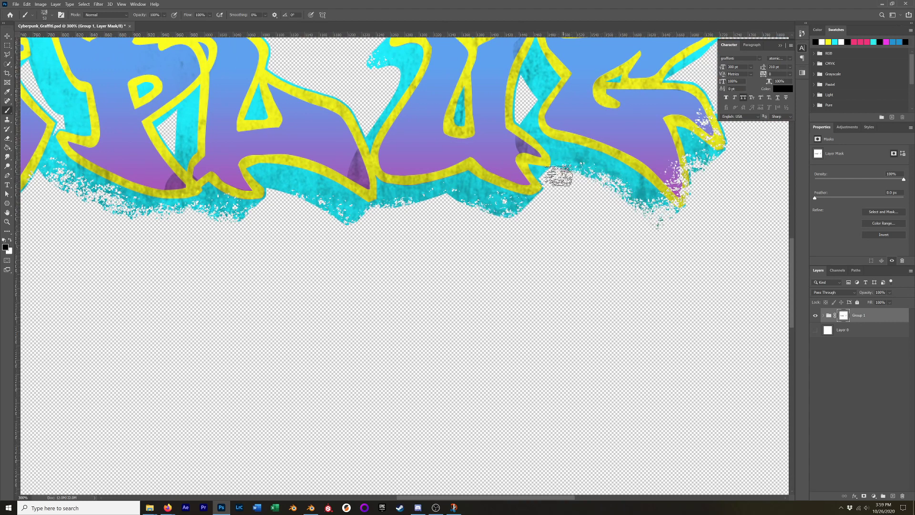
# Dab black specks along the cyan edge at the N, between U and N, and up the U.
pyautogui.moveTo(457, 204); pyautogui.dragTo(423, 205)
pyautogui.moveTo(291, 203); pyautogui.dragTo(260, 206)
pyautogui.moveTo(125, 226); pyautogui.dragTo(476, 231)
pyautogui.click(474, 221)
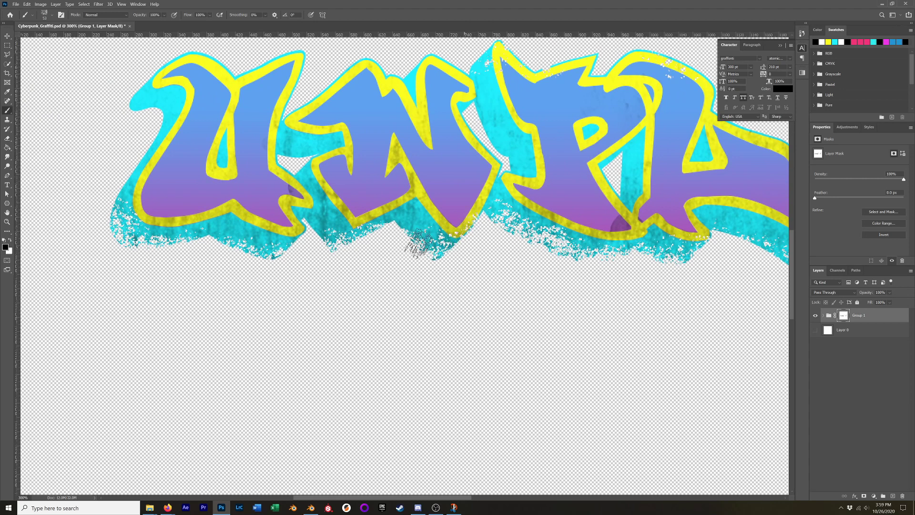
pyautogui.click(396, 231)
pyautogui.click(310, 218)
pyautogui.moveTo(172, 227)
pyautogui.mouseDown()
pyautogui.moveTo(143, 86)
pyautogui.moveTo(153, 65)
pyautogui.moveTo(286, 53)
pyautogui.mouseUp()
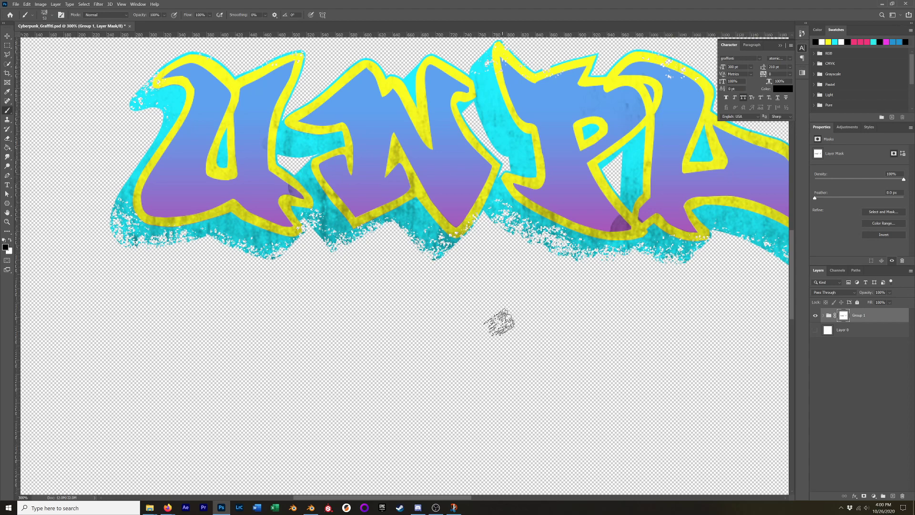
pyautogui.keyDown('alt'); pyautogui.scroll(-3, 499, 322); pyautogui.keyUp('alt')
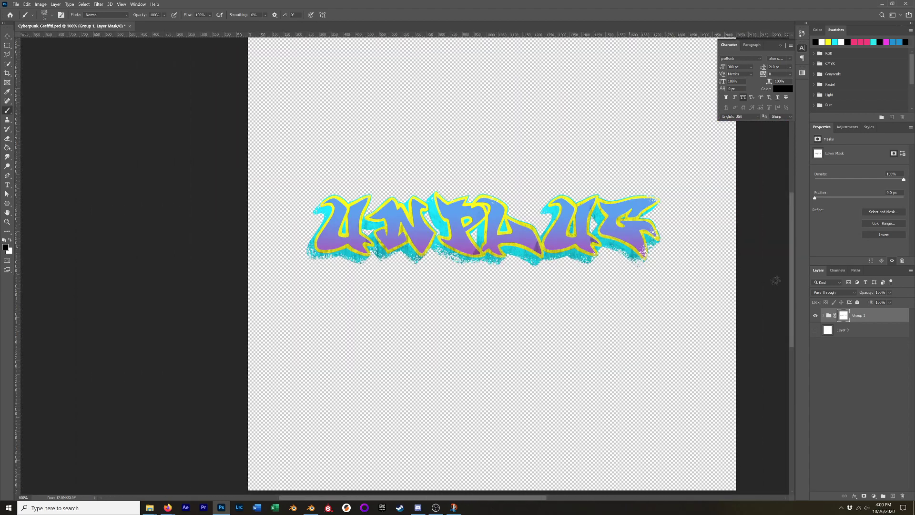
# Expand Group 1, toggle the texture layer to compare, and select the texture smart object.
pyautogui.click(823, 315)
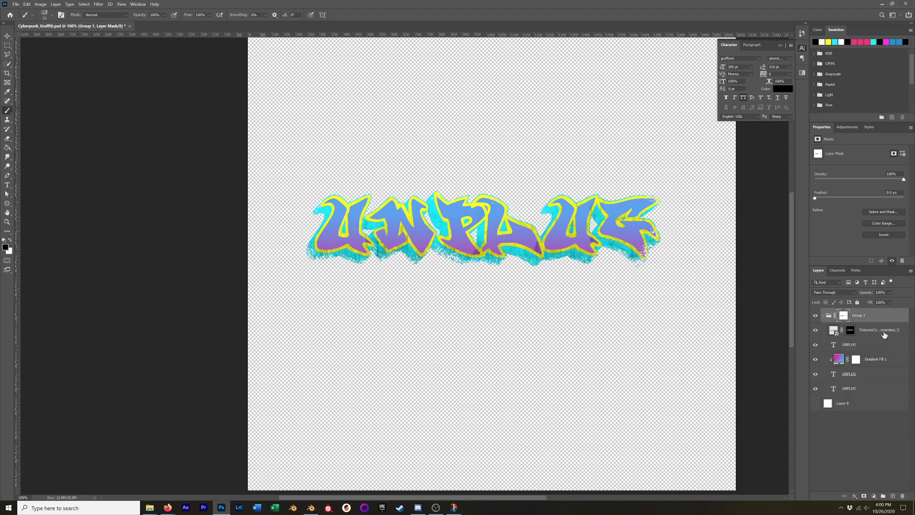
pyautogui.click(811, 332)
pyautogui.click(811, 332)
pyautogui.click(874, 330)
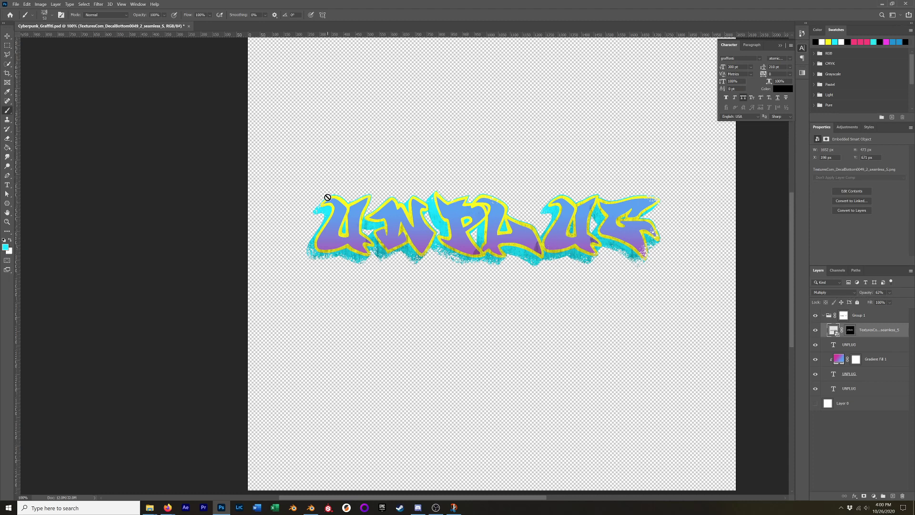
# Save the graffiti for web as a transparent PNG-24 in Textures, then minimize Photoshop.
pyautogui.hotkey('ctrl', 'alt', 'shift', 's')
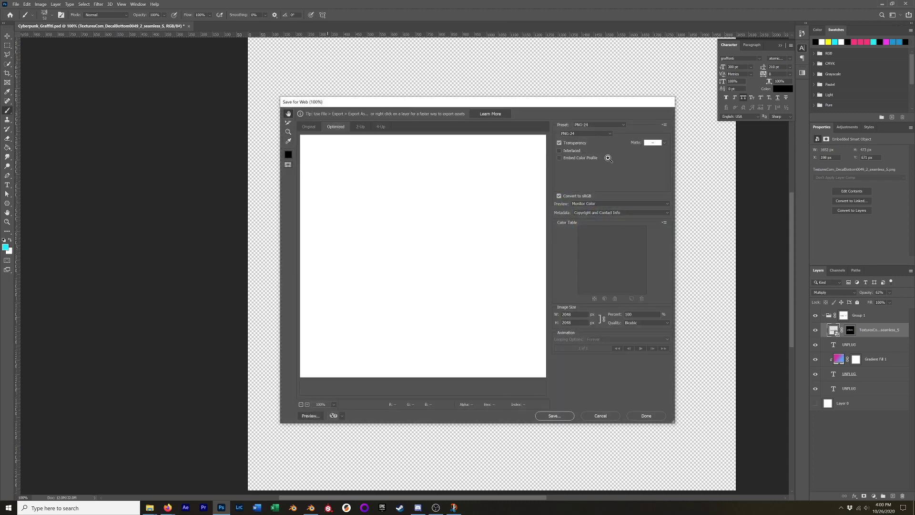
pyautogui.moveTo(502, 310); pyautogui.dragTo(444, 176)
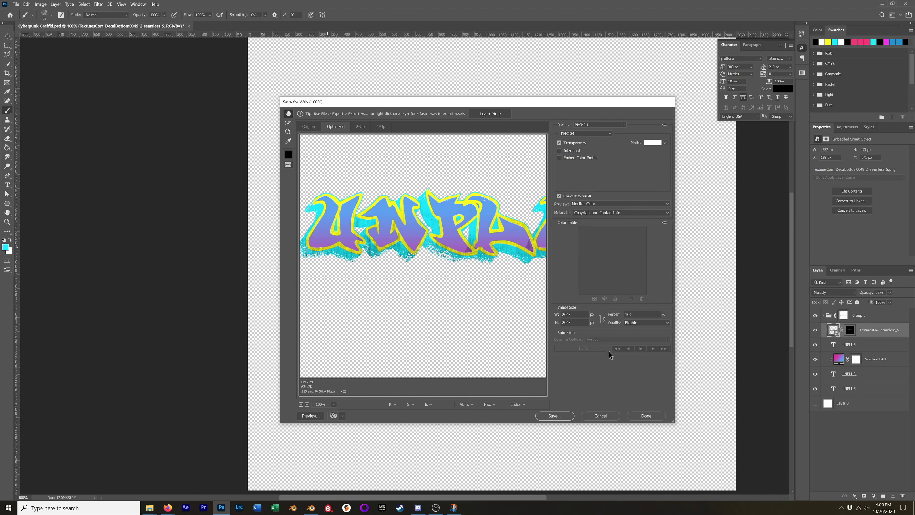
pyautogui.click(560, 418)
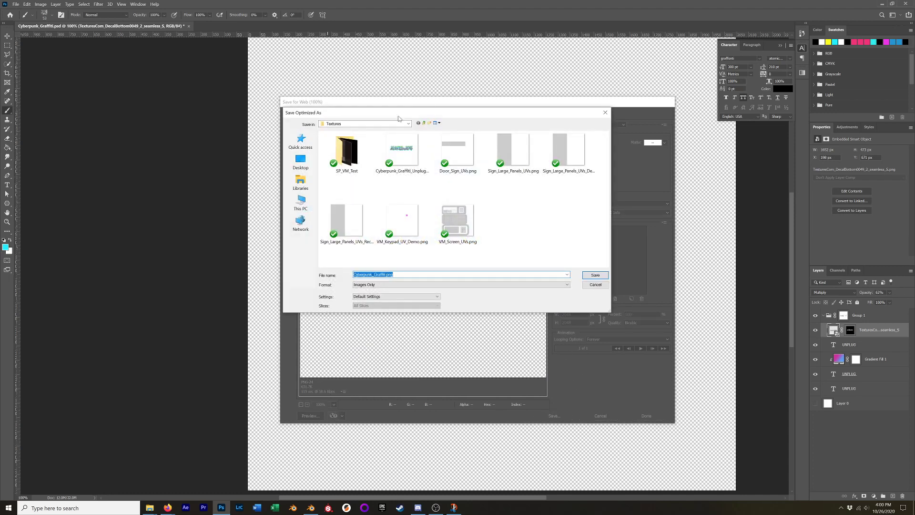
pyautogui.click(402, 150)
pyautogui.click(402, 274)
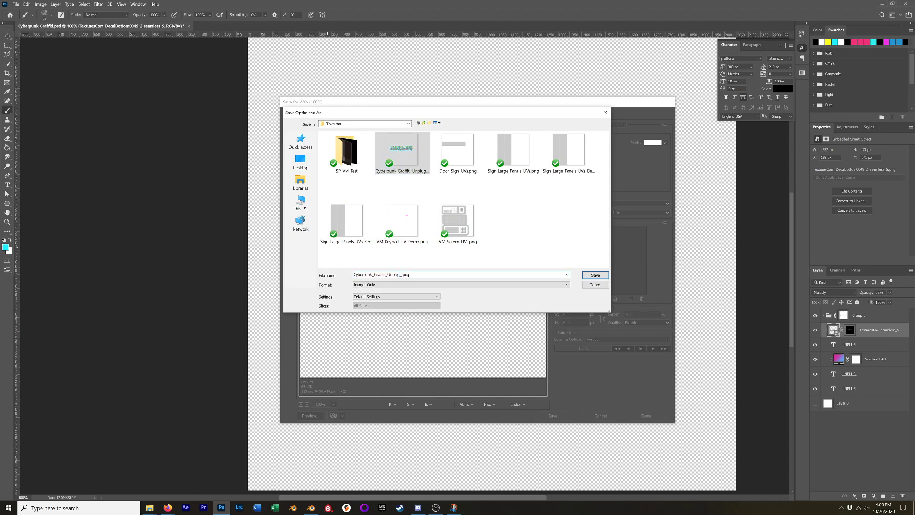
pyautogui.press('Return')
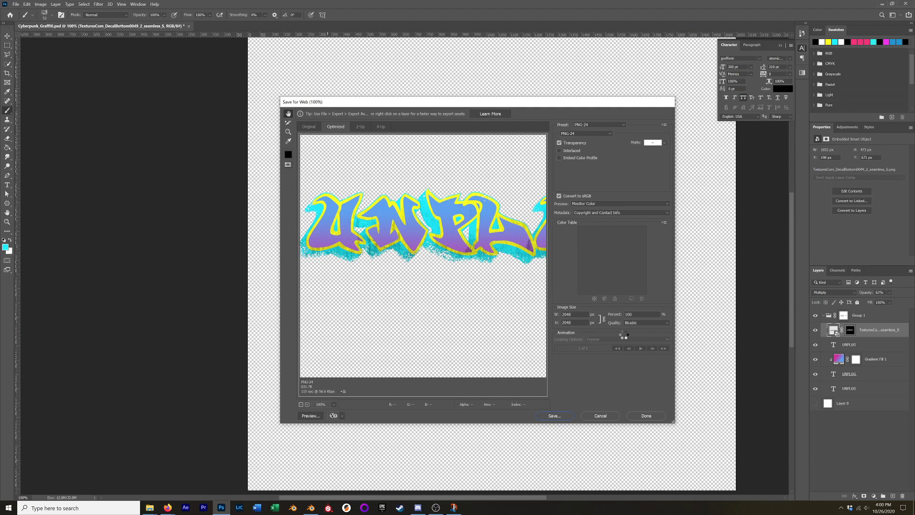
pyautogui.click(882, 5)
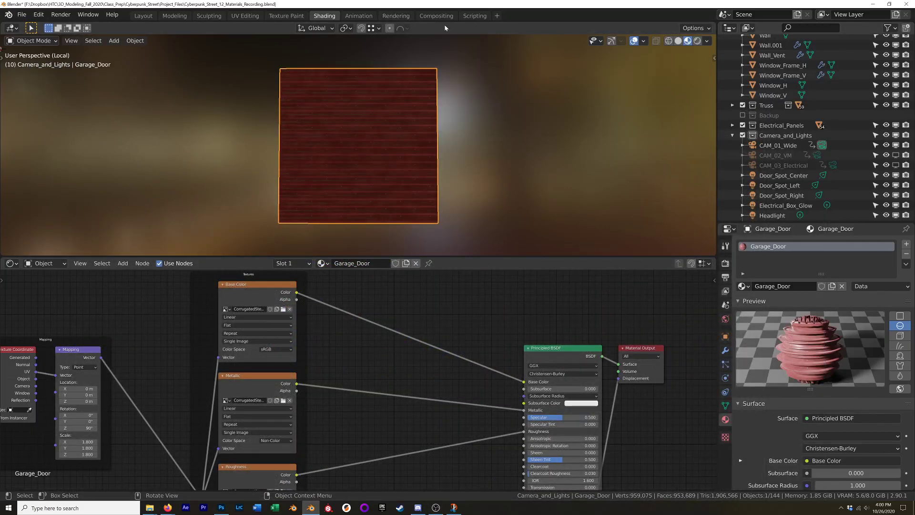
# Drag Cyberpunk_Graffiti_Unplug_v2.png into the Shader Editor and place its Image Texture node above the other textures.
pyautogui.scroll(-4, 410, 359)
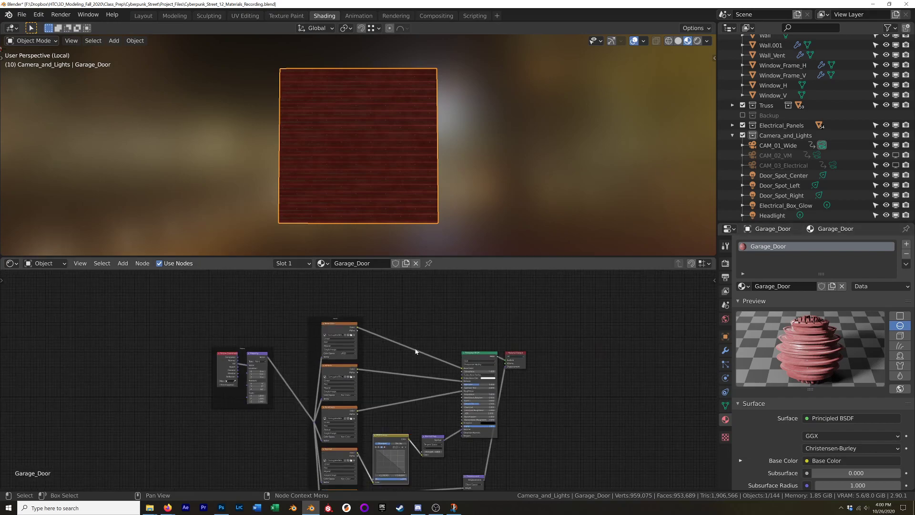
pyautogui.moveTo(408, 310); pyautogui.dragTo(412, 351, button='middle')
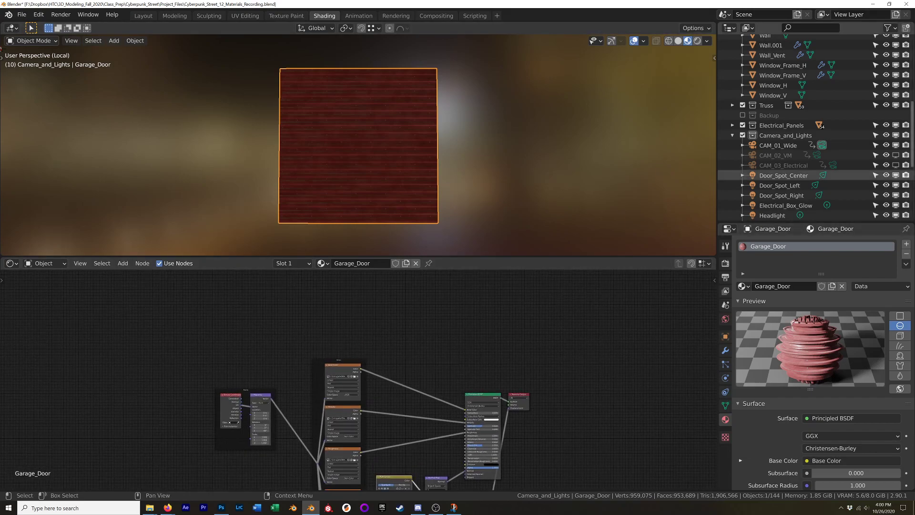
pyautogui.click(149, 507)
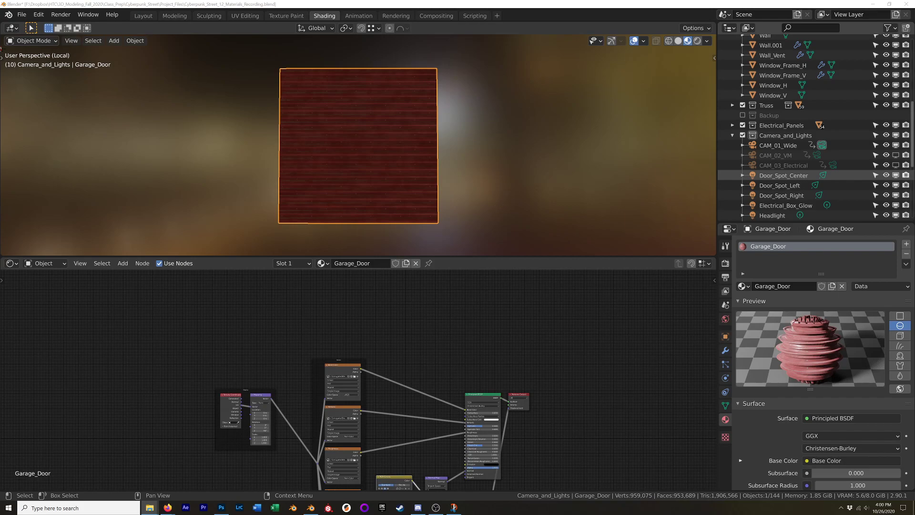
pyautogui.moveTo(491, 319); pyautogui.dragTo(491, 320)
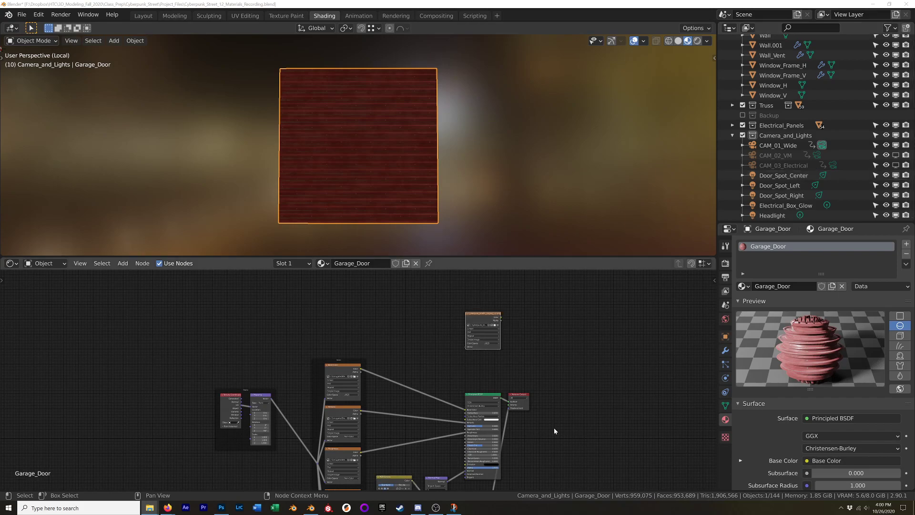
pyautogui.scroll(3, 442, 354)
pyautogui.moveTo(442, 354); pyautogui.dragTo(492, 370, button='middle')
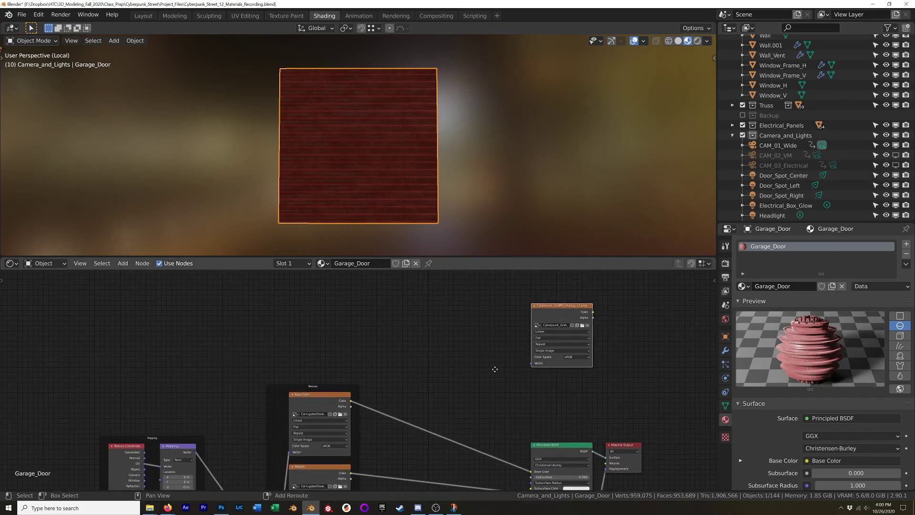
pyautogui.moveTo(569, 308); pyautogui.dragTo(332, 302)
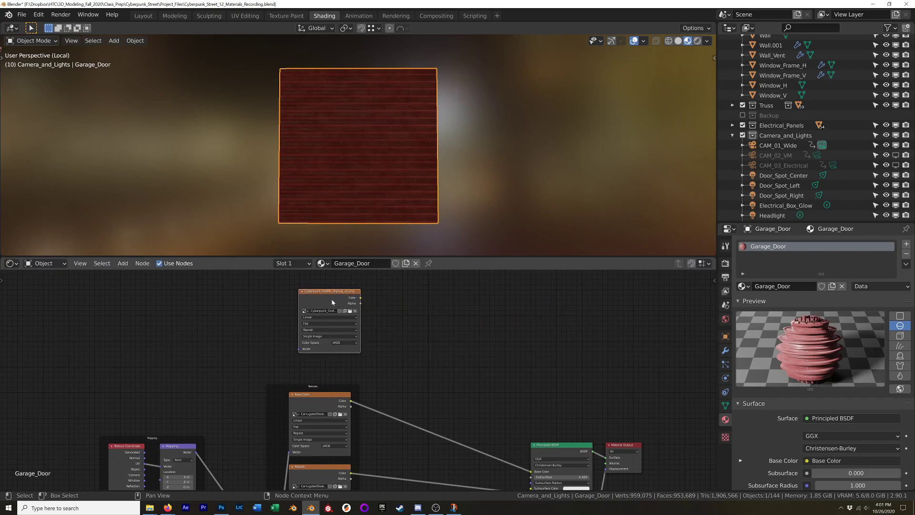
pyautogui.moveTo(520, 382)
pyautogui.mouseDown(button='middle')
pyautogui.moveTo(515, 343)
pyautogui.moveTo(562, 368)
pyautogui.moveTo(516, 371)
pyautogui.mouseUp(button='middle')
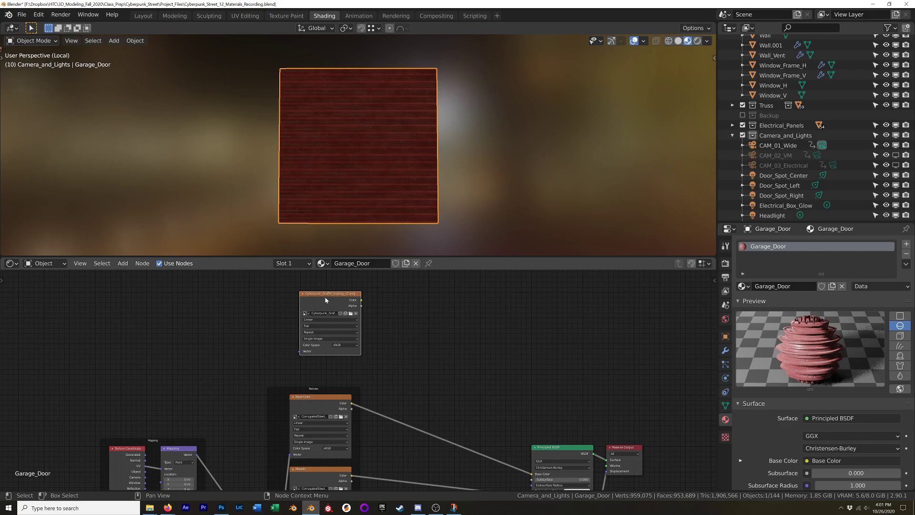
# Link the graffiti Image Texture to a Viewer node to preview it on the garage door.
pyautogui.hotkey('ctrl', 'shift')
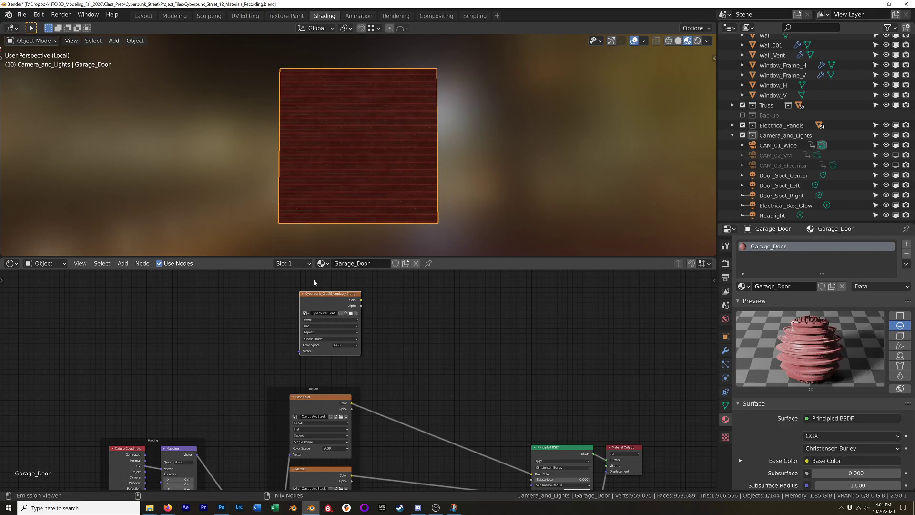
pyautogui.hotkey('ctrl', 'shift', 't')
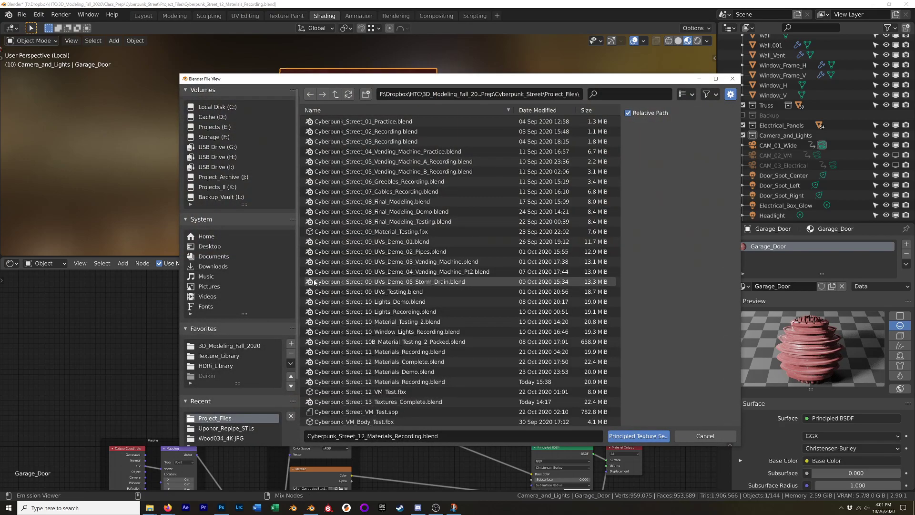
pyautogui.click(712, 437)
pyautogui.hotkey('ctrl', 'shift')
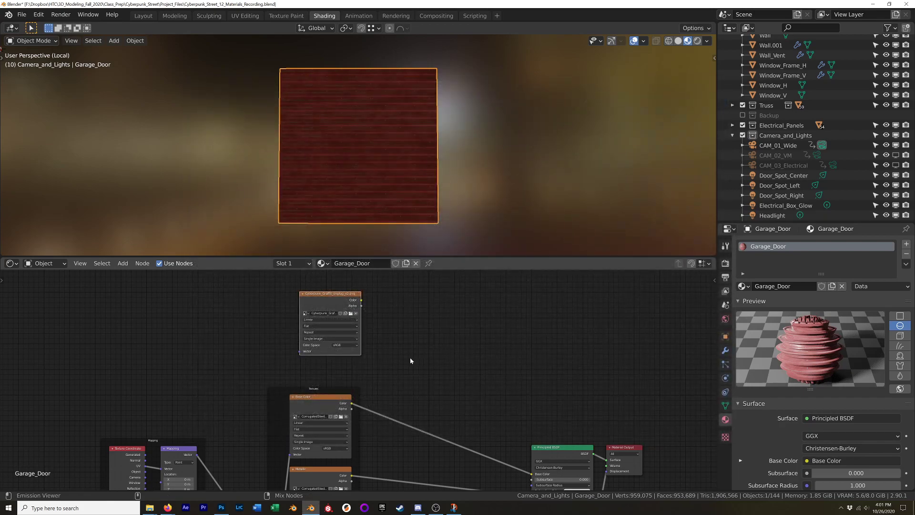
pyautogui.keyDown('ctrl'); pyautogui.keyDown('shift'); pyautogui.click(326, 295); pyautogui.keyUp('shift'); pyautogui.keyUp('ctrl')
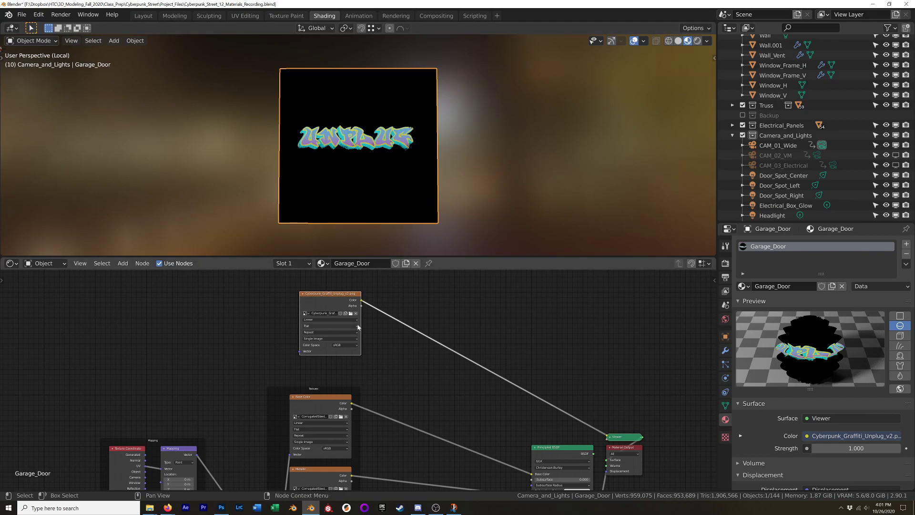
# Add Texture Coordinate and Mapping nodes to the graffiti image with Ctrl+T and arrange them.
pyautogui.hotkey('ctrl', 't')
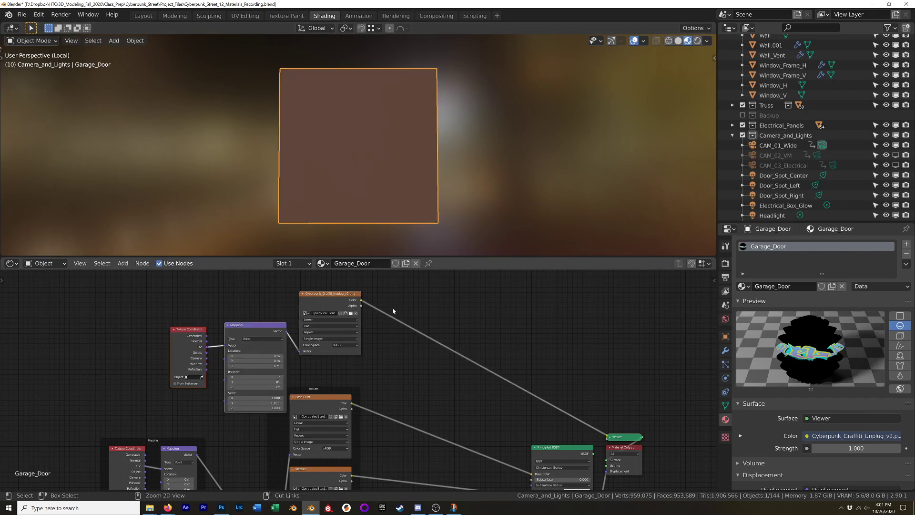
pyautogui.moveTo(252, 327); pyautogui.dragTo(181, 312)
pyautogui.moveTo(305, 368); pyautogui.dragTo(463, 347, button='middle')
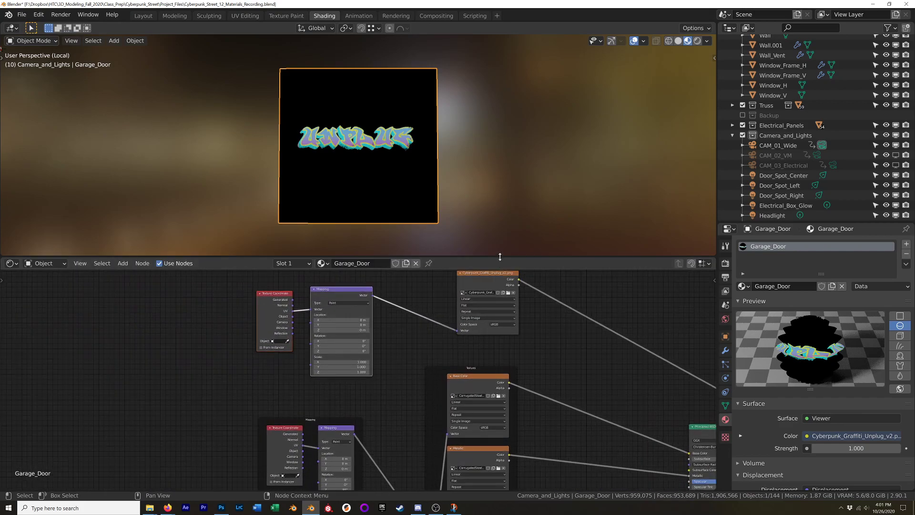
pyautogui.moveTo(492, 275); pyautogui.dragTo(469, 289)
pyautogui.moveTo(379, 363)
pyautogui.mouseDown(button='middle')
pyautogui.moveTo(388, 333)
pyautogui.moveTo(365, 374)
pyautogui.mouseUp(button='middle')
# Enlarge the node editor and feed the corrugated texture's 90°, 1.8-scale mapping into the graffiti.
pyautogui.moveTo(459, 258); pyautogui.dragTo(482, 150)
pyautogui.moveTo(384, 364); pyautogui.dragTo(386, 327, button='middle')
pyautogui.scroll(3, 412, 321)
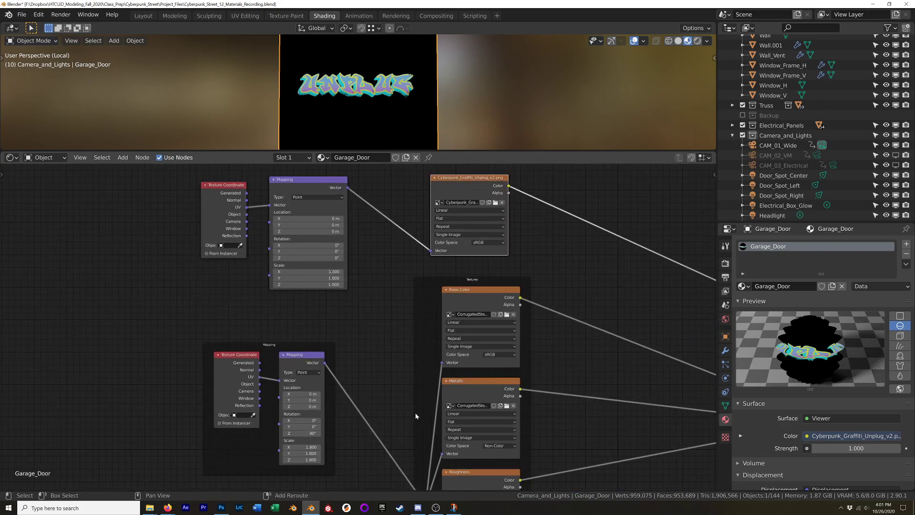
pyautogui.moveTo(486, 379); pyautogui.dragTo(402, 337, button='middle')
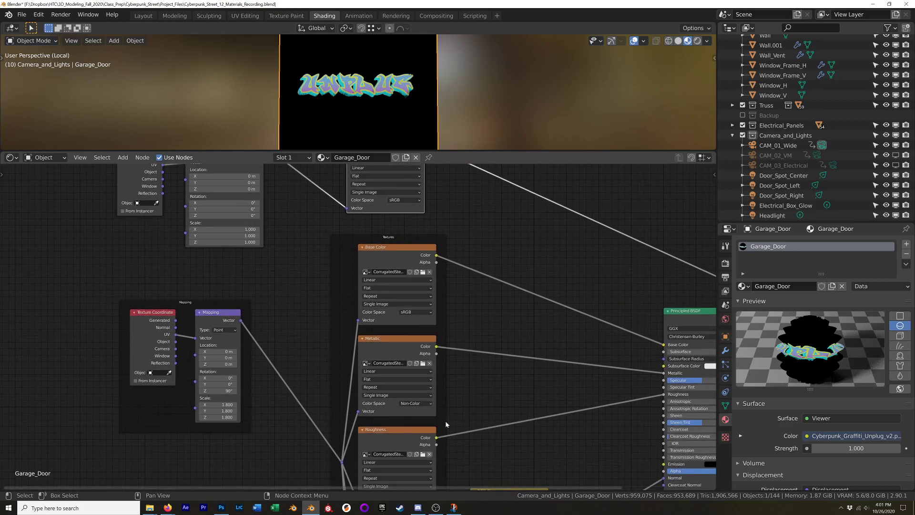
pyautogui.moveTo(302, 330); pyautogui.dragTo(406, 365, button='middle')
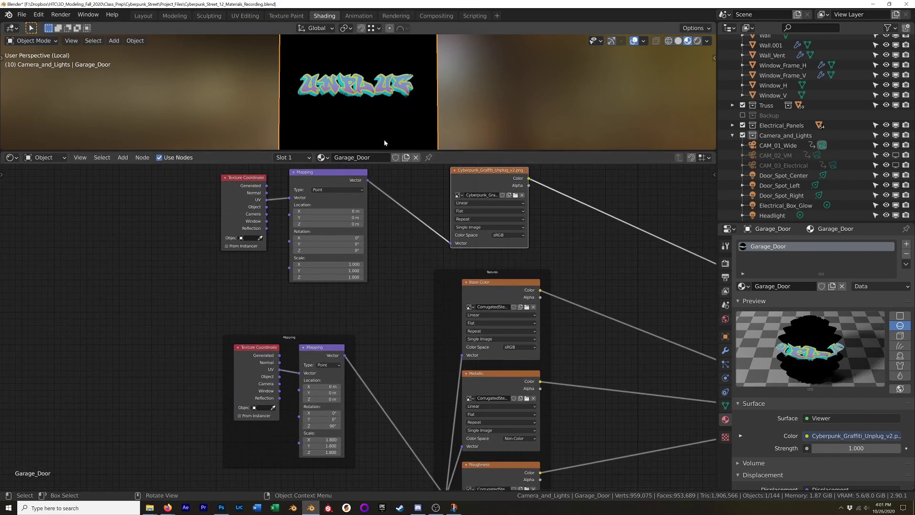
pyautogui.moveTo(344, 358); pyautogui.dragTo(449, 246)
# Reconnect the graffiti image's Vector to its own upper Mapping node instead of the corrugated one.
pyautogui.scroll(-3, 389, 68)
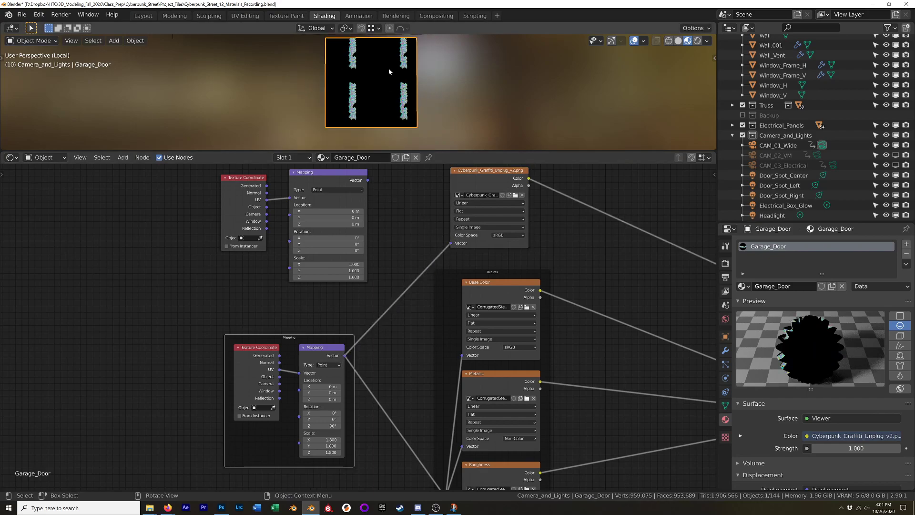
pyautogui.scroll(6, 419, 88)
pyautogui.keyDown('shift'); pyautogui.moveTo(381, 125); pyautogui.dragTo(453, 55, button='middle'); pyautogui.keyUp('shift')
pyautogui.scroll(-3, 425, 82)
pyautogui.keyDown('shift'); pyautogui.moveTo(425, 82); pyautogui.dragTo(427, 135, button='middle'); pyautogui.keyUp('shift')
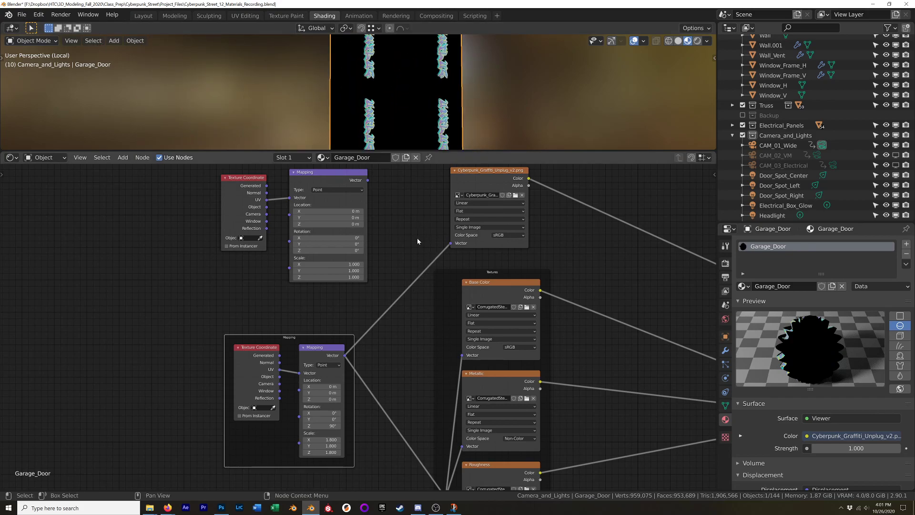
pyautogui.moveTo(450, 244); pyautogui.dragTo(405, 259)
pyautogui.moveTo(368, 180); pyautogui.dragTo(449, 244)
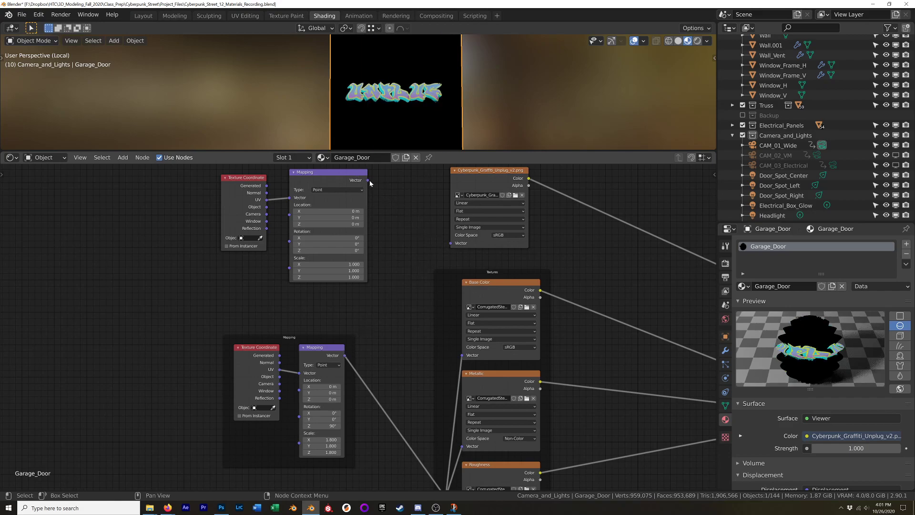
pyautogui.moveTo(368, 180); pyautogui.dragTo(450, 244)
# Set the graffiti Mapping scale to 1.3 on all three axes.
pyautogui.moveTo(374, 182); pyautogui.dragTo(339, 232, button='middle')
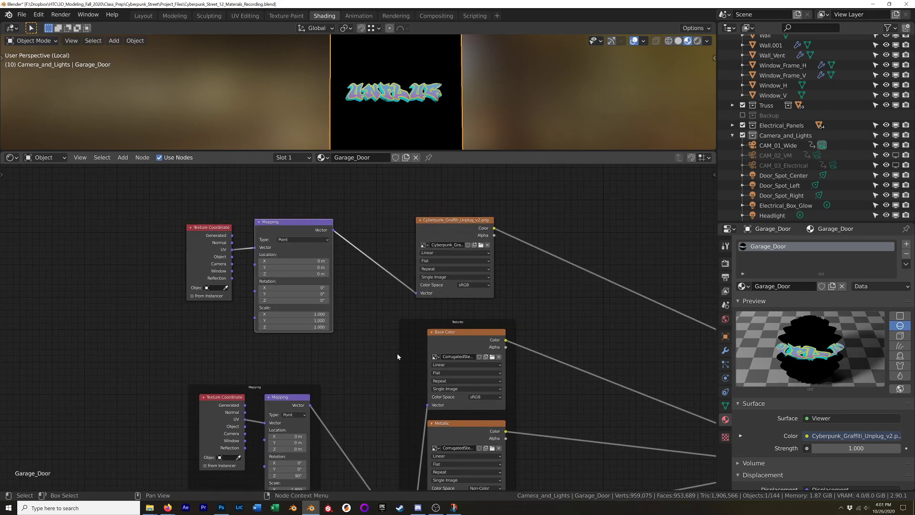
pyautogui.moveTo(305, 314); pyautogui.dragTo(372, 327)
pyautogui.write('1.3')
pyautogui.press('Return')
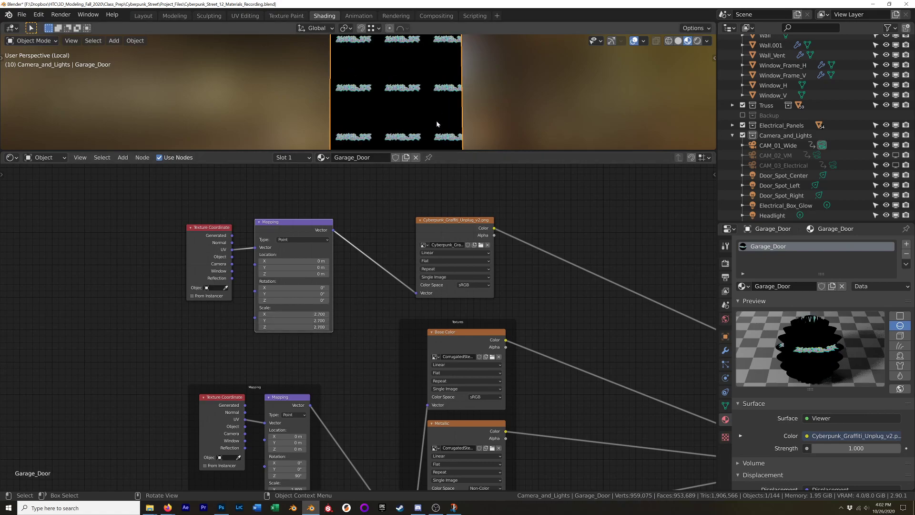
# Change the graffiti Image Texture's Extension from Repeat to Clip so one decal shows.
pyautogui.moveTo(490, 149); pyautogui.dragTo(477, 249)
pyautogui.scroll(4, 395, 176)
pyautogui.keyDown('shift'); pyautogui.moveTo(422, 194); pyautogui.dragTo(411, 173, button='middle'); pyautogui.keyUp('shift')
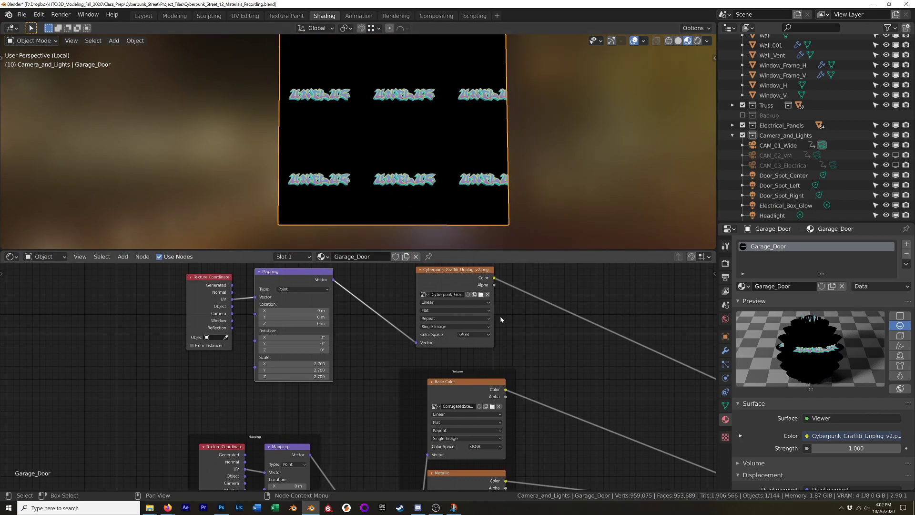
pyautogui.scroll(6, 453, 340)
pyautogui.moveTo(471, 341); pyautogui.dragTo(453, 421, button='middle')
pyautogui.scroll(3, 426, 390)
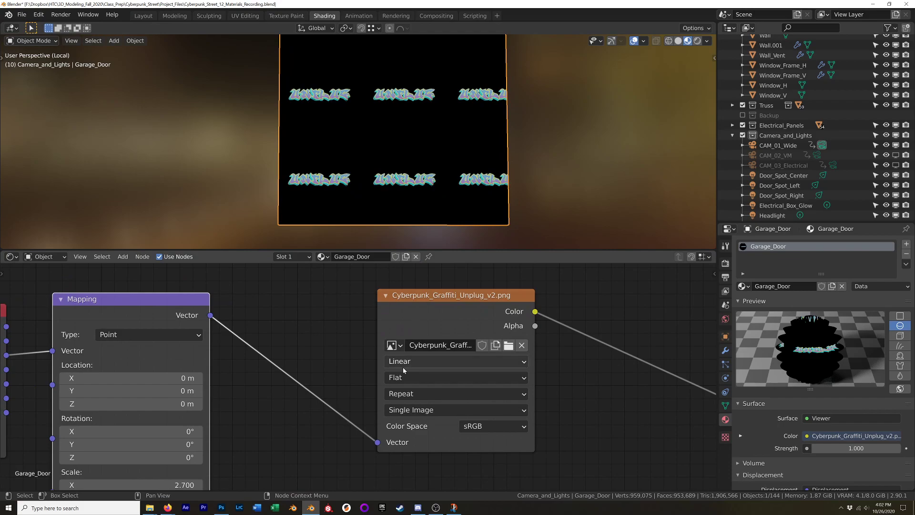
pyautogui.click(413, 395)
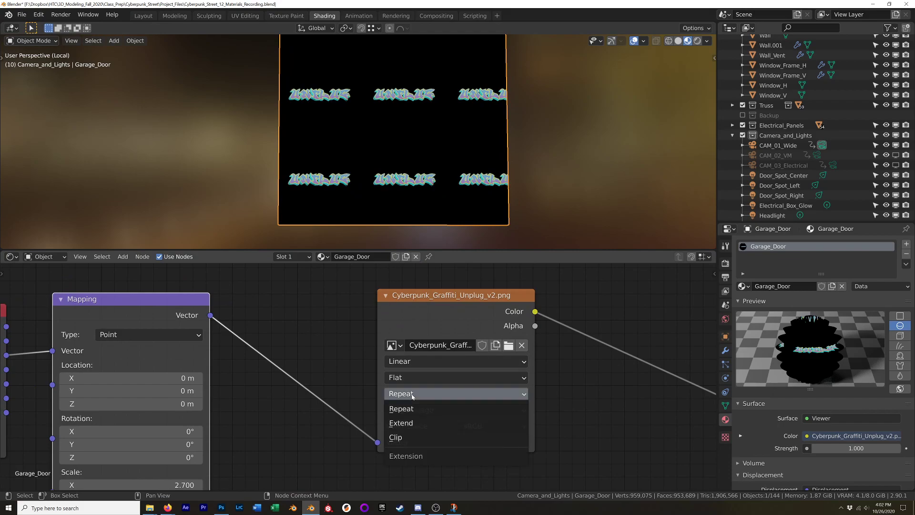
pyautogui.click(405, 437)
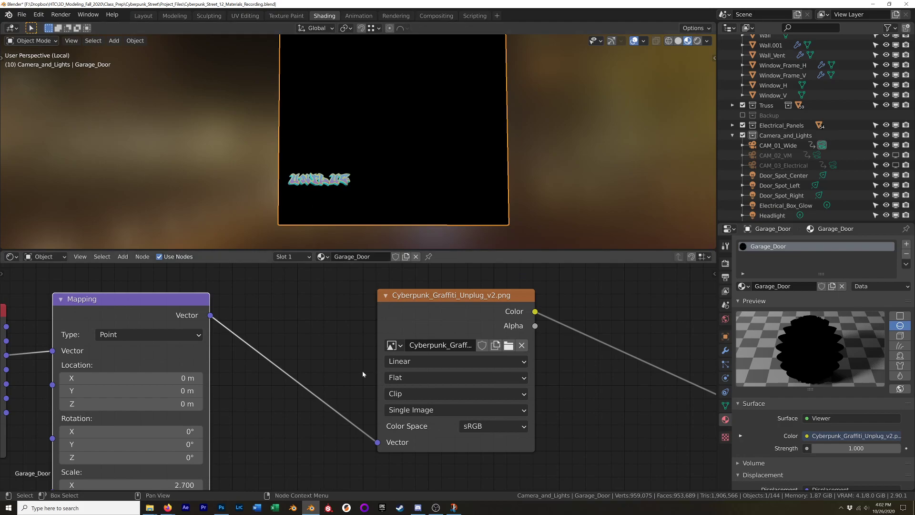
pyautogui.moveTo(286, 364); pyautogui.dragTo(324, 323, button='middle')
pyautogui.scroll(-6, 324, 322)
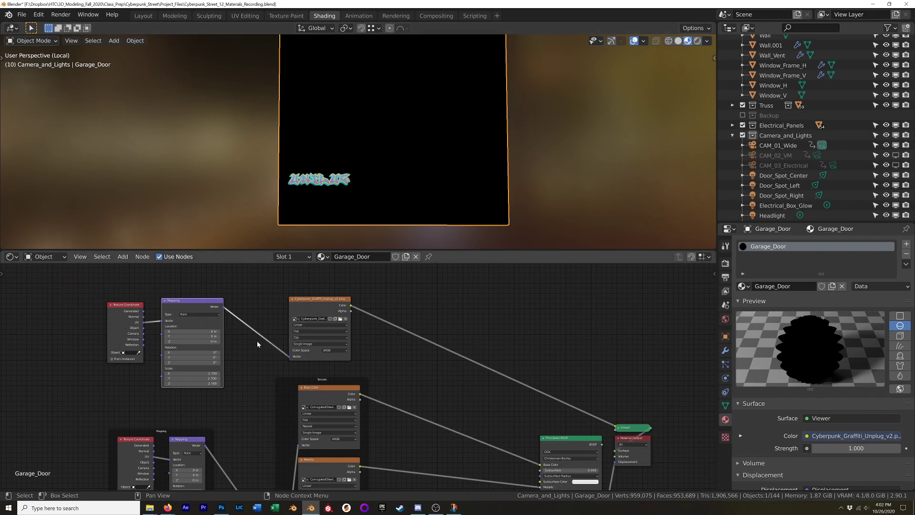
pyautogui.keyDown('shift'); pyautogui.moveTo(221, 339); pyautogui.dragTo(296, 334, button='middle'); pyautogui.keyUp('shift')
# Set the graffiti Mapping to scale 0.7, location X 0.12 m / Y 0.38 m, rotation Z -5.86°.
pyautogui.scroll(3, 267, 357)
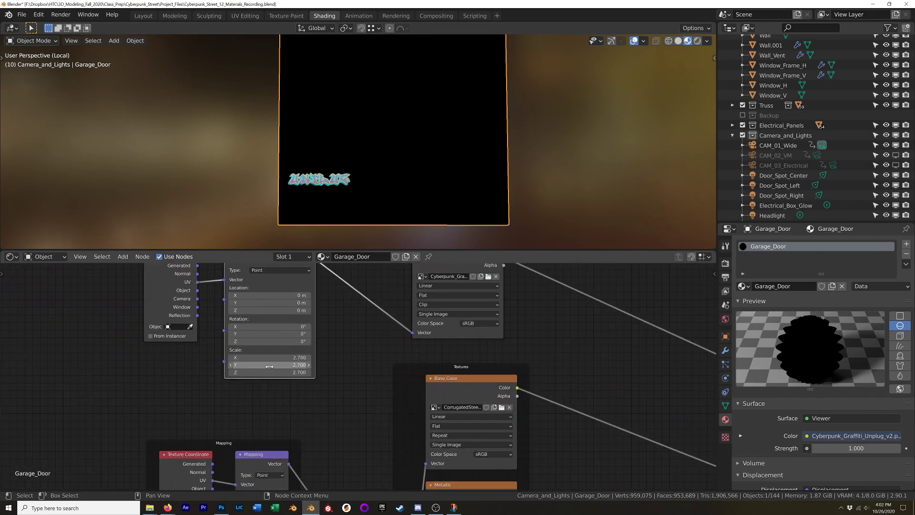
pyautogui.moveTo(269, 357)
pyautogui.mouseDown()
pyautogui.moveTo(243, 358)
pyautogui.moveTo(270, 357)
pyautogui.mouseUp()
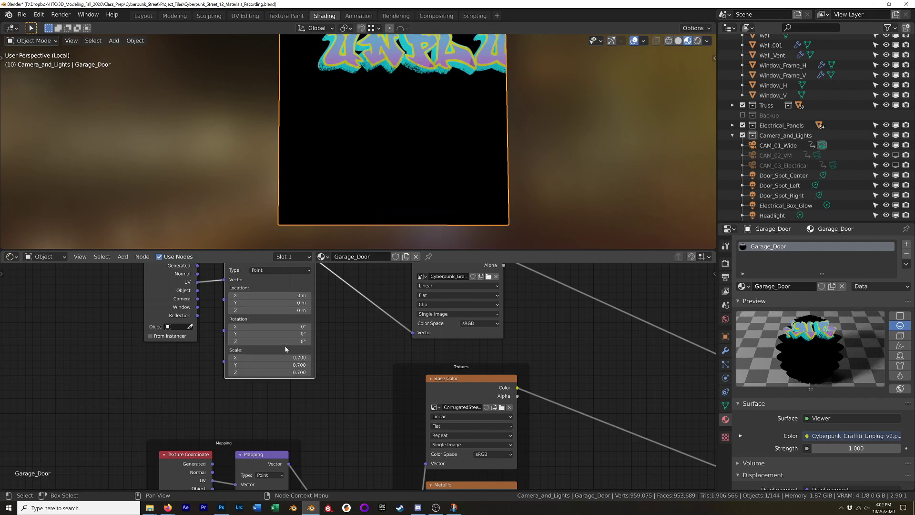
pyautogui.moveTo(282, 296); pyautogui.dragTo(292, 303)
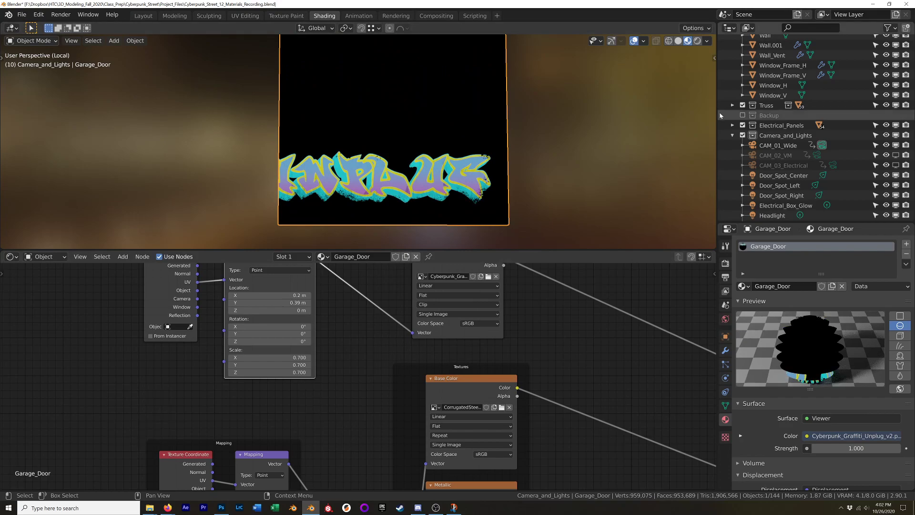
pyautogui.press('n')
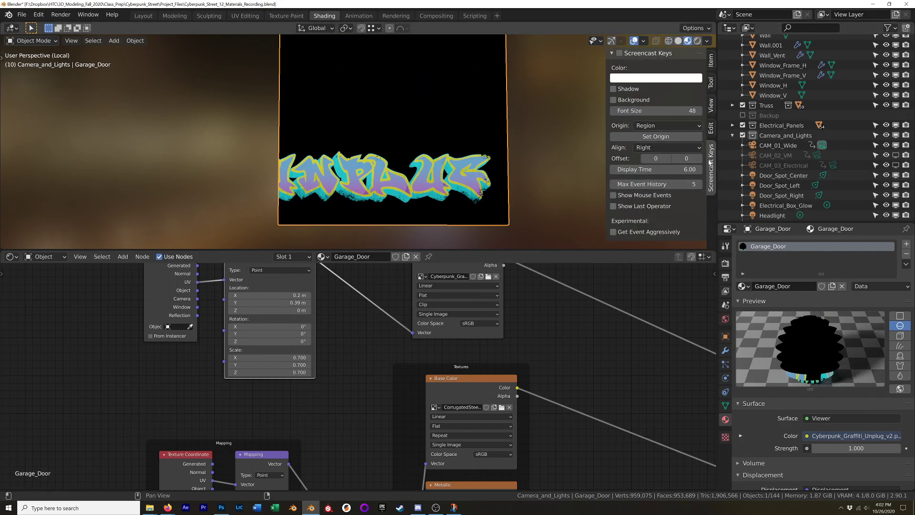
pyautogui.press('n')
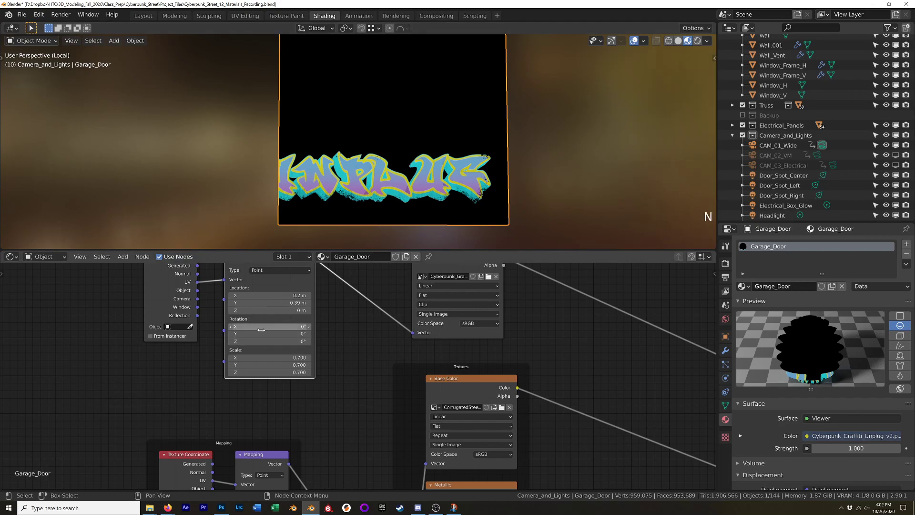
pyautogui.keyDown('shift'); pyautogui.moveTo(266, 303); pyautogui.dragTo(244, 296); pyautogui.keyUp('shift')
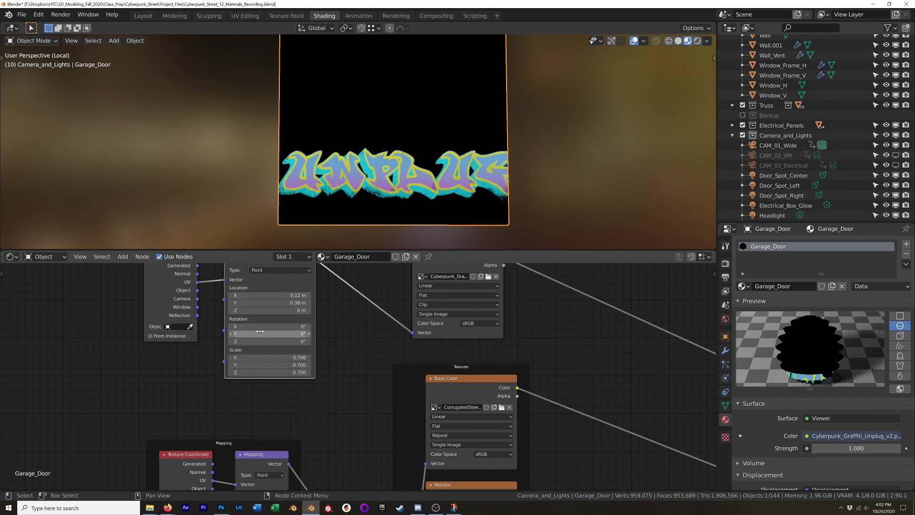
pyautogui.keyDown('shift'); pyautogui.moveTo(270, 341); pyautogui.dragTo(230, 341); pyautogui.keyUp('shift')
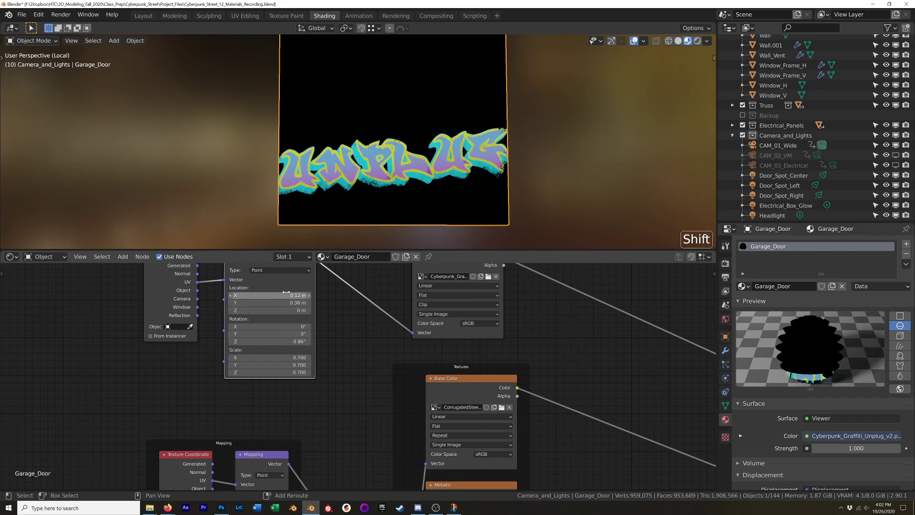
pyautogui.keyDown('shift'); pyautogui.moveTo(286, 295); pyautogui.dragTo(287, 295); pyautogui.keyUp('shift')
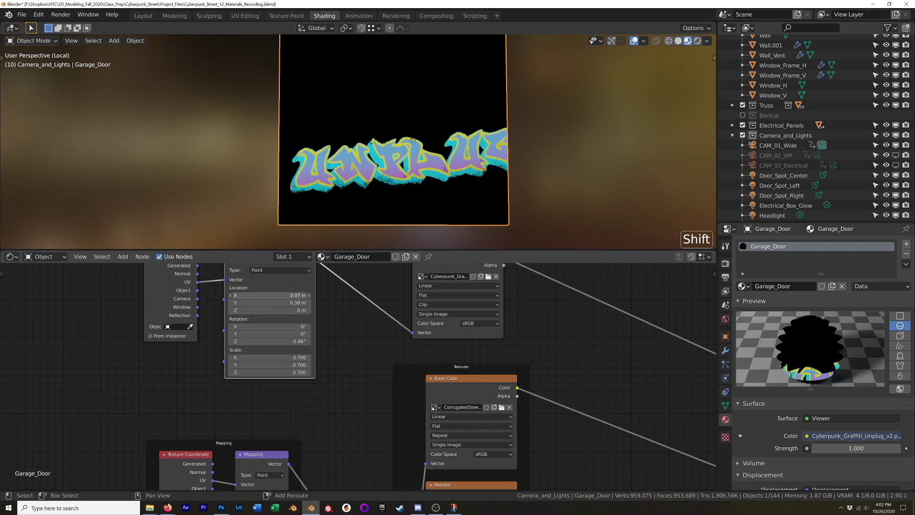
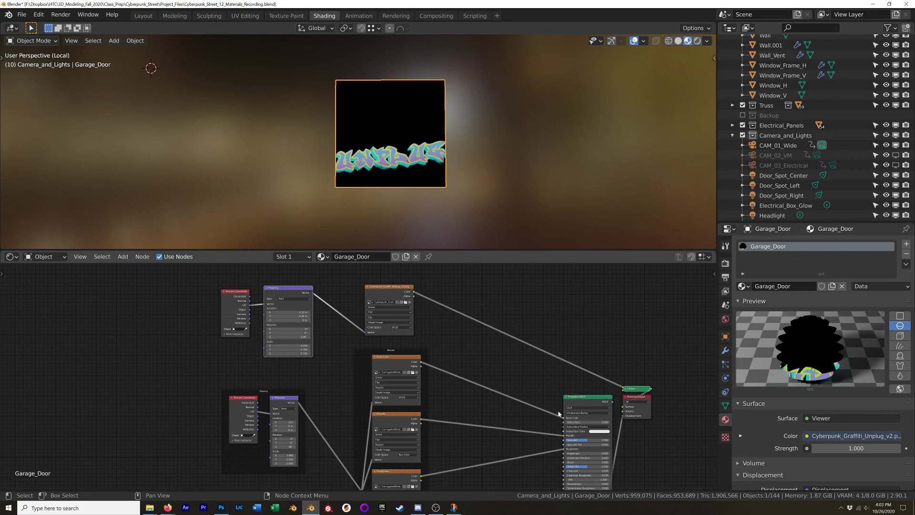
# Reconnect the Principled BSDF to the Material Output so the door shows red corrugated steel again.
pyautogui.scroll(2, 594, 399)
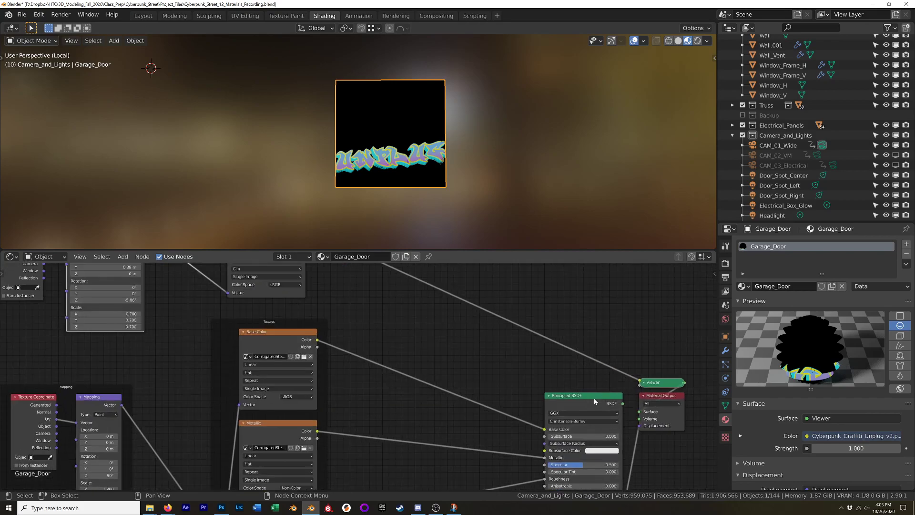
pyautogui.keyDown('ctrl'); pyautogui.keyDown('shift'); pyautogui.click(585, 401); pyautogui.keyUp('shift'); pyautogui.keyUp('ctrl')
pyautogui.keyDown('shift'); pyautogui.moveTo(560, 352); pyautogui.dragTo(648, 424, button='middle'); pyautogui.keyUp('shift')
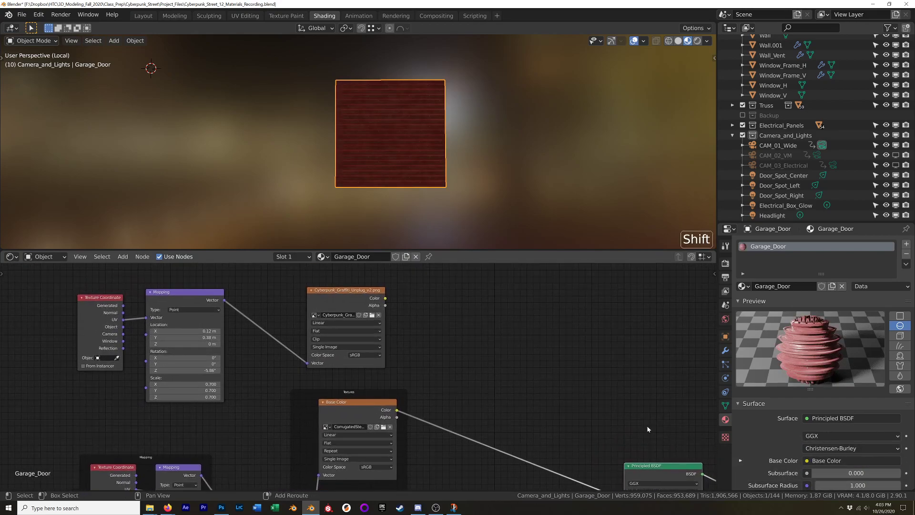
pyautogui.keyDown('shift'); pyautogui.moveTo(523, 377); pyautogui.dragTo(551, 404, button='middle'); pyautogui.keyUp('shift')
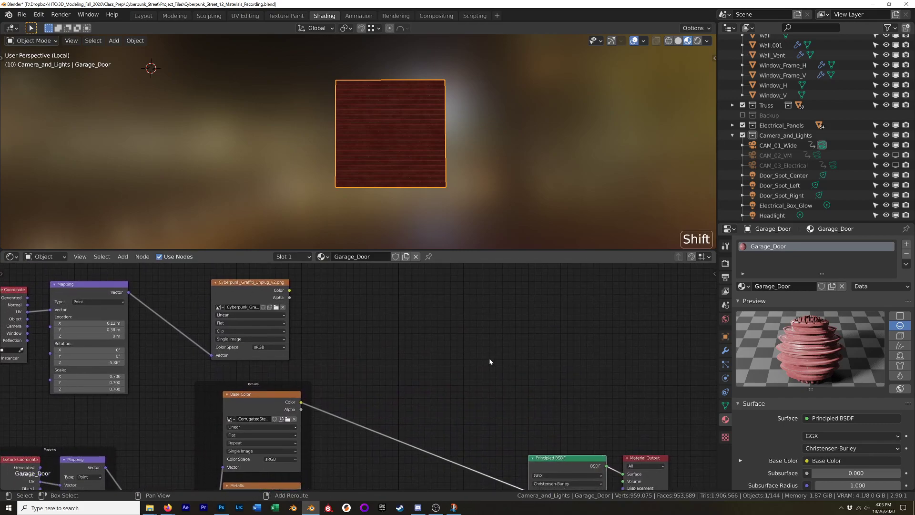
pyautogui.scroll(6, 388, 127)
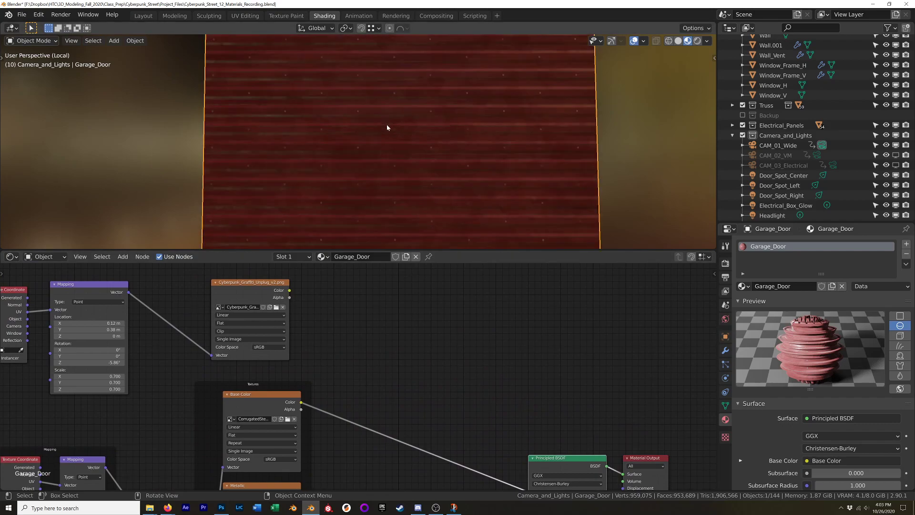
pyautogui.scroll(-6, 387, 127)
pyautogui.keyDown('shift'); pyautogui.moveTo(451, 376); pyautogui.dragTo(472, 342, button='middle'); pyautogui.keyUp('shift')
pyautogui.scroll(-2, 471, 340)
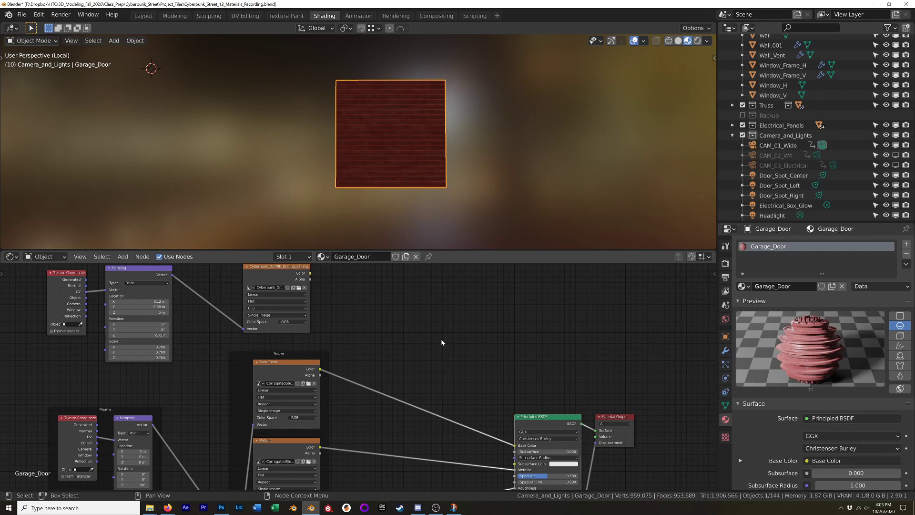
pyautogui.hotkey('shift', 'a')
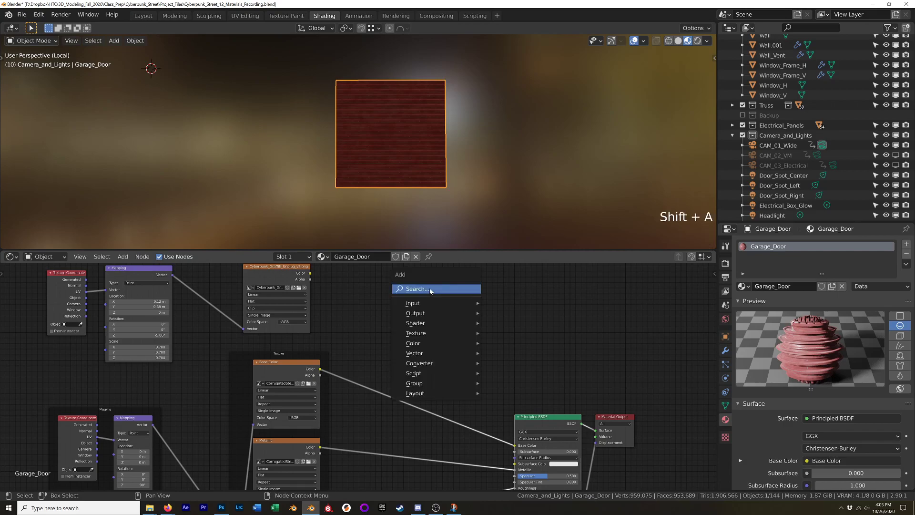
# Add a MixRGB node and place it near the Base Color texture nodes.
pyautogui.moveTo(435, 344)
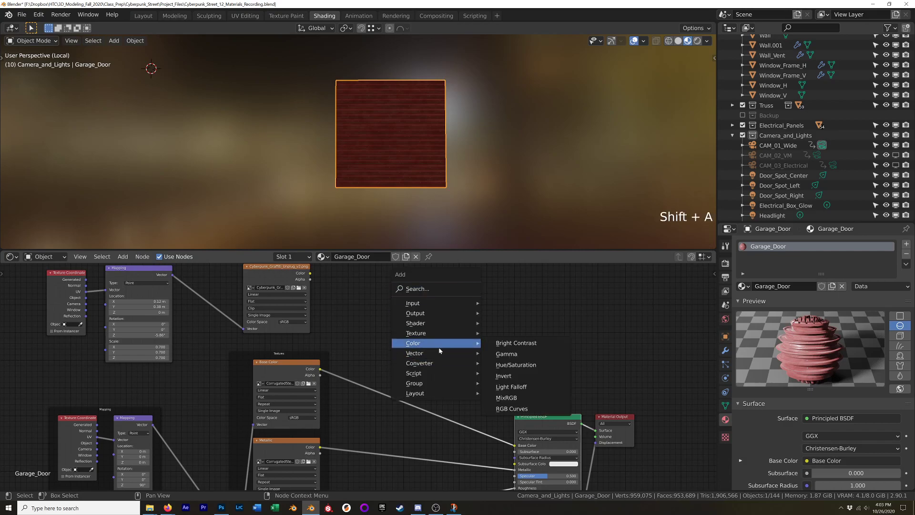
pyautogui.click(519, 398)
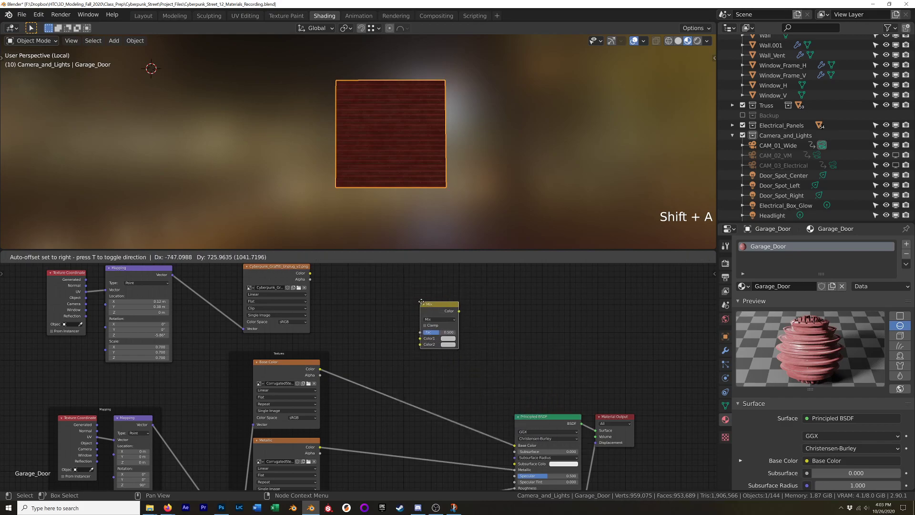
pyautogui.click(441, 317)
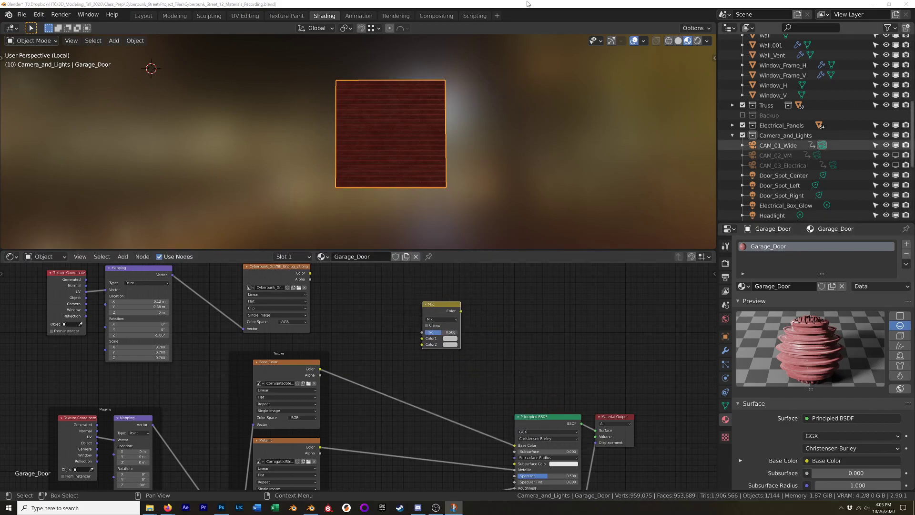
pyautogui.scroll(-2, 453, 350)
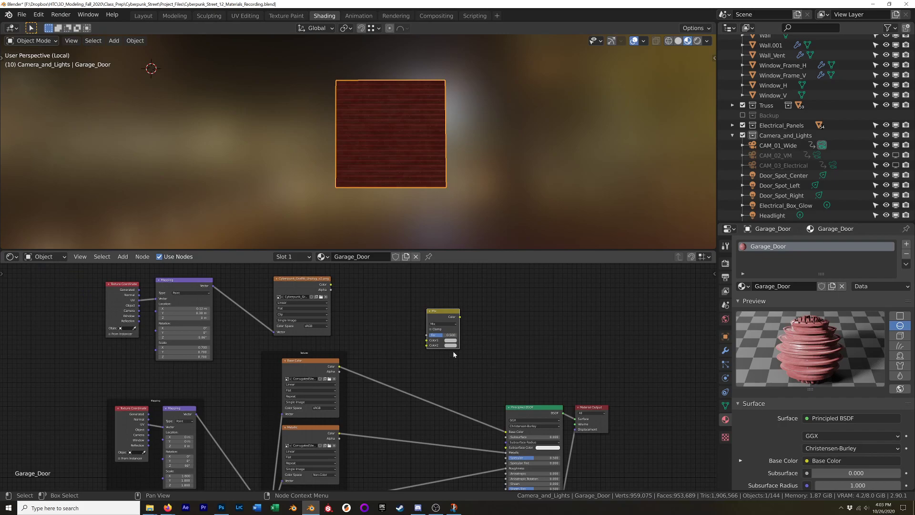
pyautogui.keyDown('shift'); pyautogui.moveTo(455, 352); pyautogui.dragTo(500, 333, button='middle'); pyautogui.keyUp('shift')
pyautogui.moveTo(496, 309); pyautogui.dragTo(475, 311)
pyautogui.scroll(4, 367, 376)
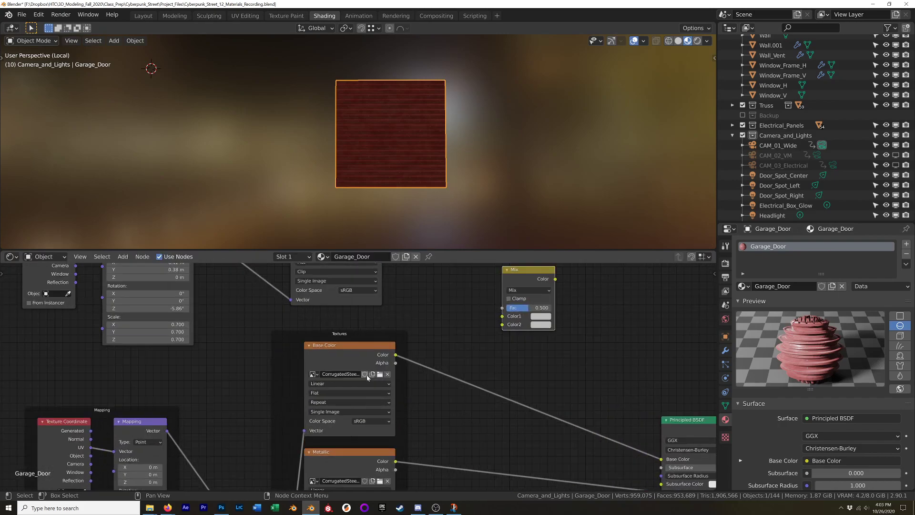
pyautogui.moveTo(443, 361); pyautogui.dragTo(403, 411, button='middle')
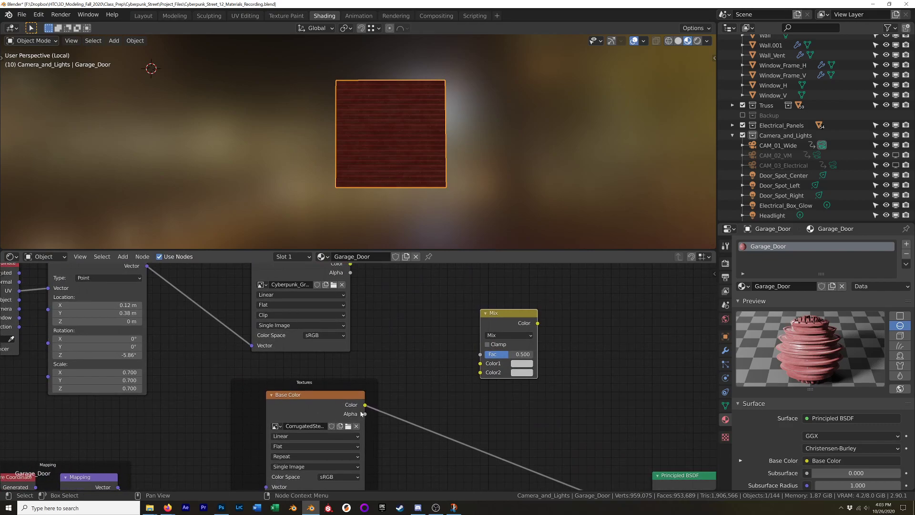
# Wire steel colour into Color1, graffiti colour into Color2, and the Mix output into Base Color.
pyautogui.moveTo(365, 405); pyautogui.dragTo(479, 364)
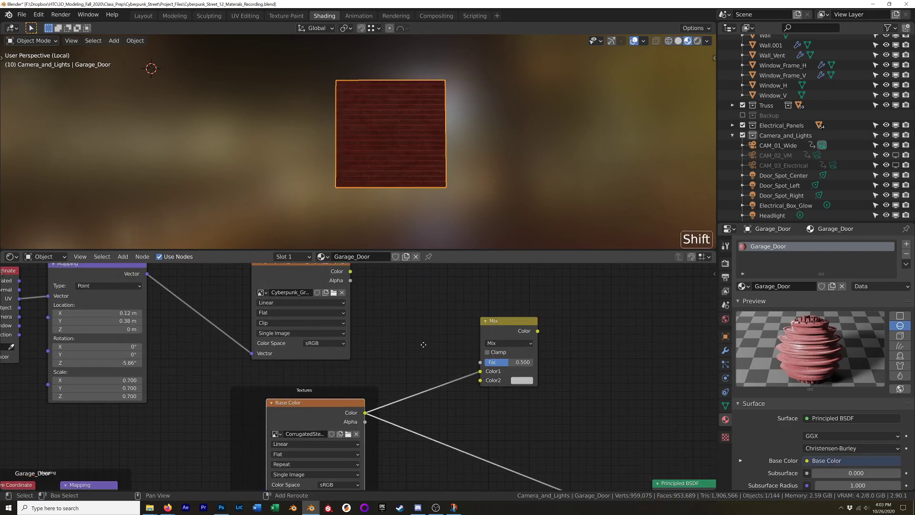
pyautogui.moveTo(423, 326); pyautogui.dragTo(426, 358, button='middle')
pyautogui.moveTo(354, 296); pyautogui.dragTo(484, 404)
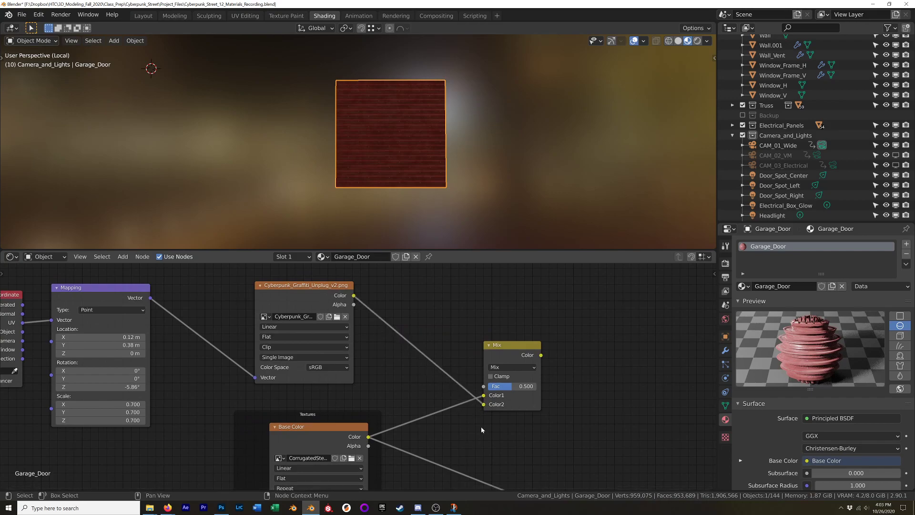
pyautogui.keyDown('shift'); pyautogui.moveTo(508, 406); pyautogui.dragTo(353, 346, button='middle'); pyautogui.keyUp('shift')
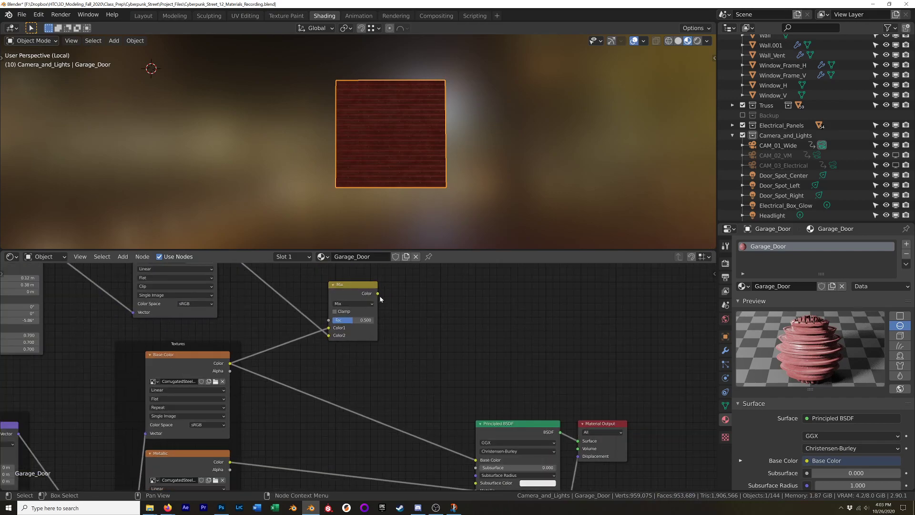
pyautogui.moveTo(378, 293); pyautogui.dragTo(475, 459)
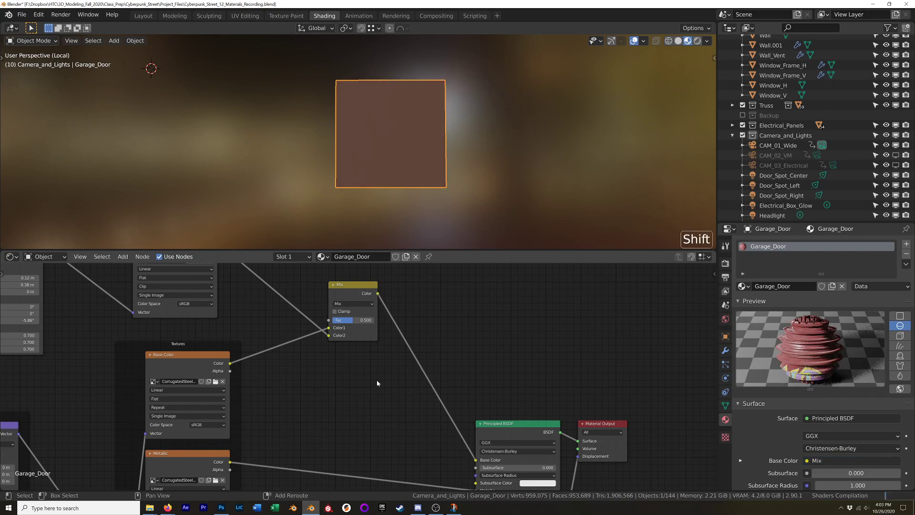
pyautogui.keyDown('shift'); pyautogui.moveTo(376, 380); pyautogui.dragTo(475, 405, button='middle'); pyautogui.keyUp('shift')
pyautogui.moveTo(450, 326); pyautogui.dragTo(470, 365)
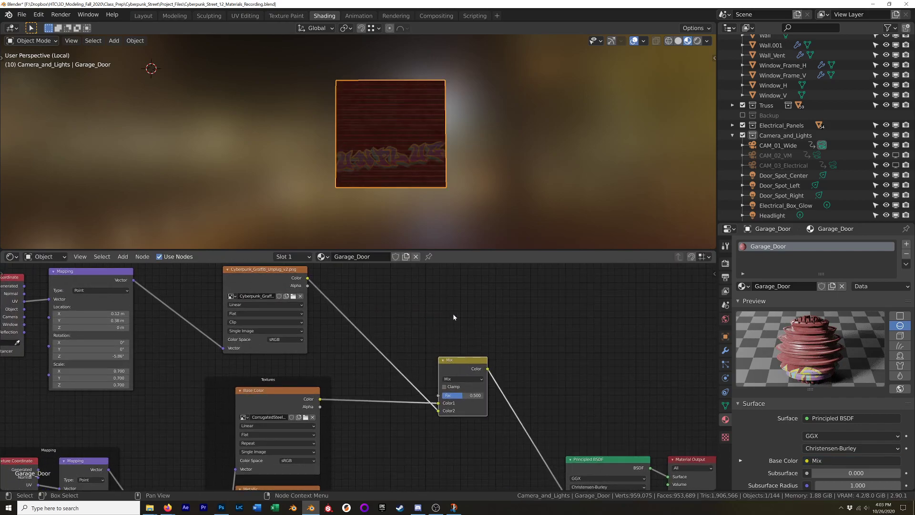
pyautogui.scroll(2, 408, 167)
pyautogui.scroll(5, 408, 168)
pyautogui.keyDown('shift'); pyautogui.moveTo(402, 153); pyautogui.dragTo(450, 183, button='middle'); pyautogui.keyUp('shift')
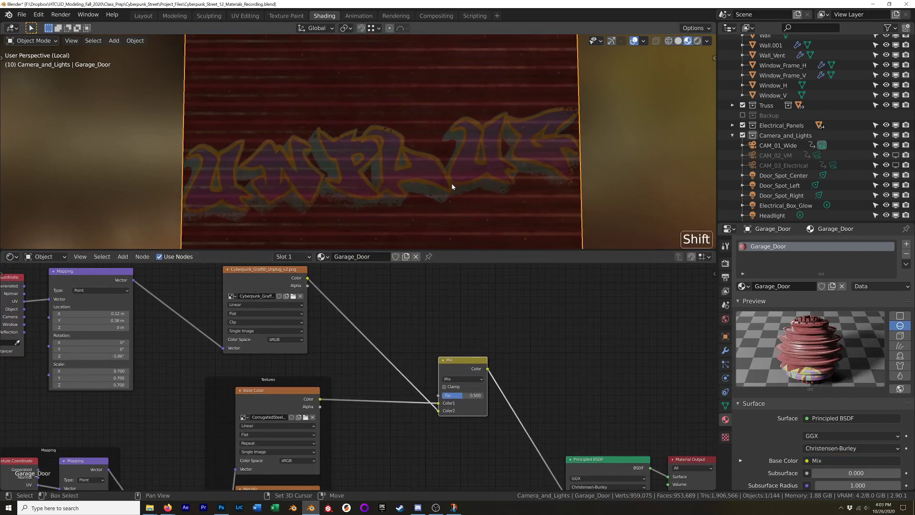
pyautogui.moveTo(463, 251); pyautogui.dragTo(414, 156)
pyautogui.keyDown('shift'); pyautogui.moveTo(405, 112); pyautogui.dragTo(397, 102, button='middle'); pyautogui.keyUp('shift')
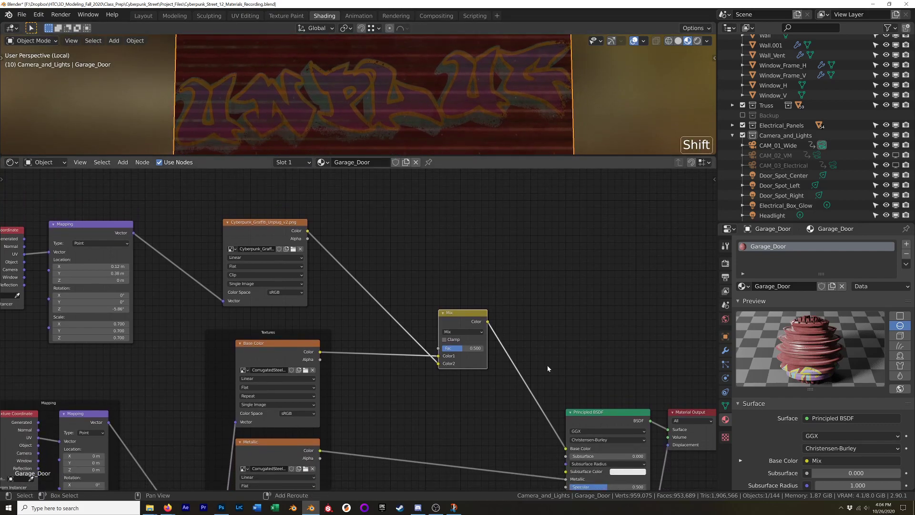
pyautogui.moveTo(546, 365); pyautogui.dragTo(562, 347, button='middle')
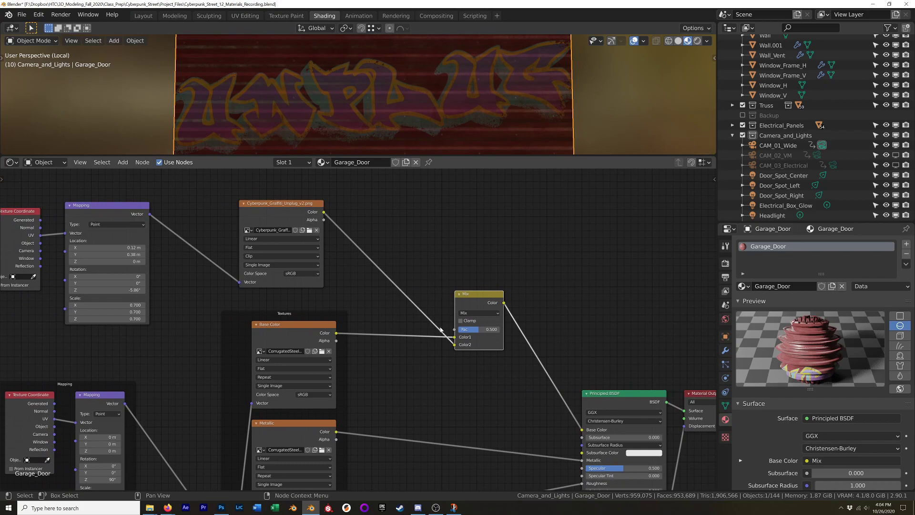
# Keep the Mix blend mode, preview the graffiti's Alpha, and connect that Alpha to the Mix Fac.
pyautogui.click(478, 313)
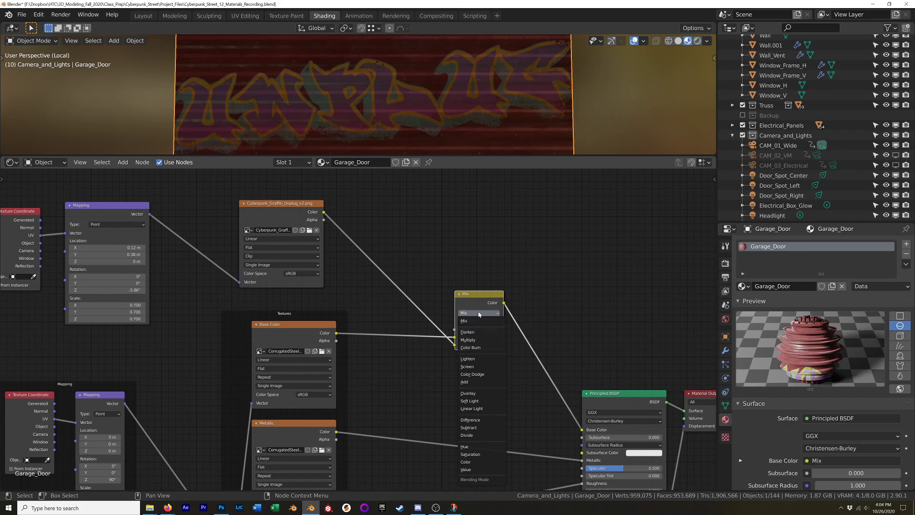
pyautogui.click(479, 321)
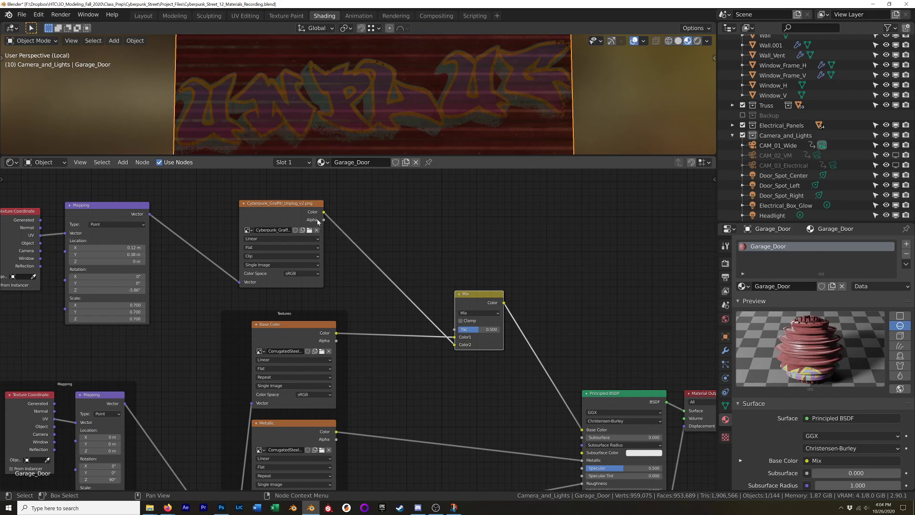
pyautogui.moveTo(323, 220); pyautogui.dragTo(344, 270)
pyautogui.hotkey('ctrl', 'shift')
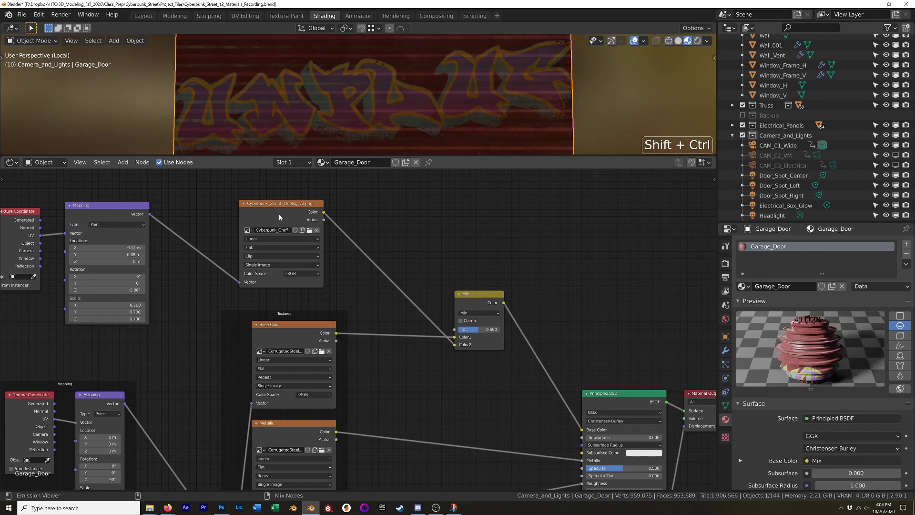
pyautogui.keyDown('ctrl'); pyautogui.keyDown('shift'); pyautogui.click(279, 216); pyautogui.keyUp('shift'); pyautogui.keyUp('ctrl')
pyautogui.keyDown('ctrl'); pyautogui.keyDown('shift'); pyautogui.click(279, 216); pyautogui.keyUp('shift'); pyautogui.keyUp('ctrl')
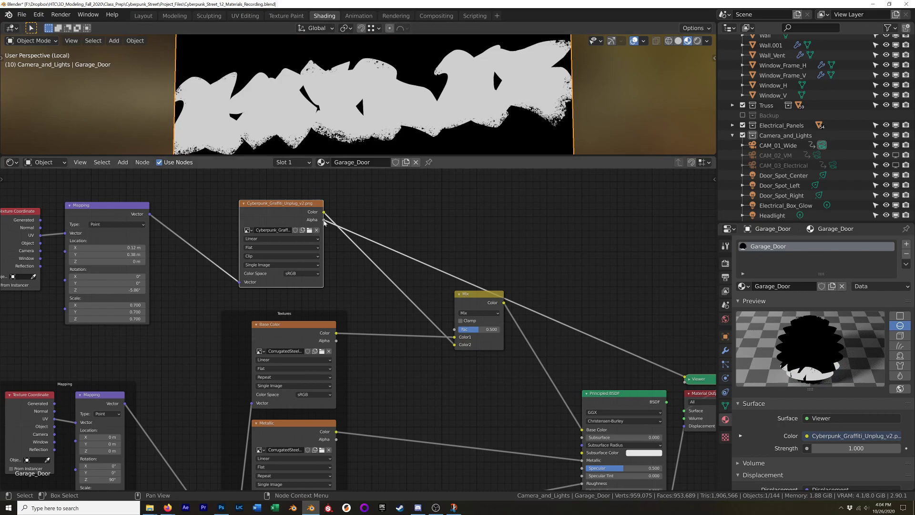
pyautogui.moveTo(325, 222); pyautogui.dragTo(484, 338)
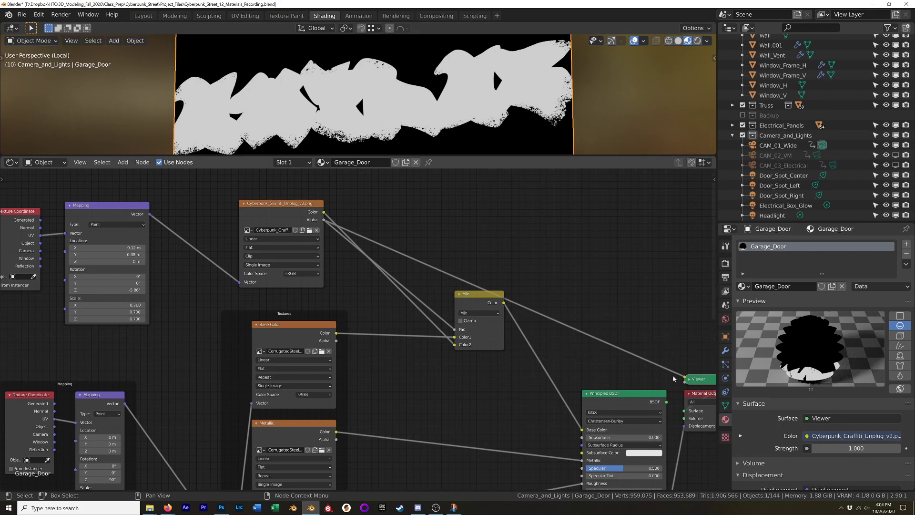
# Preview the Mix result on the door, then switch the preview to the Cyberpunk_Graffiti image output.
pyautogui.hotkey('ctrl', 'shift')
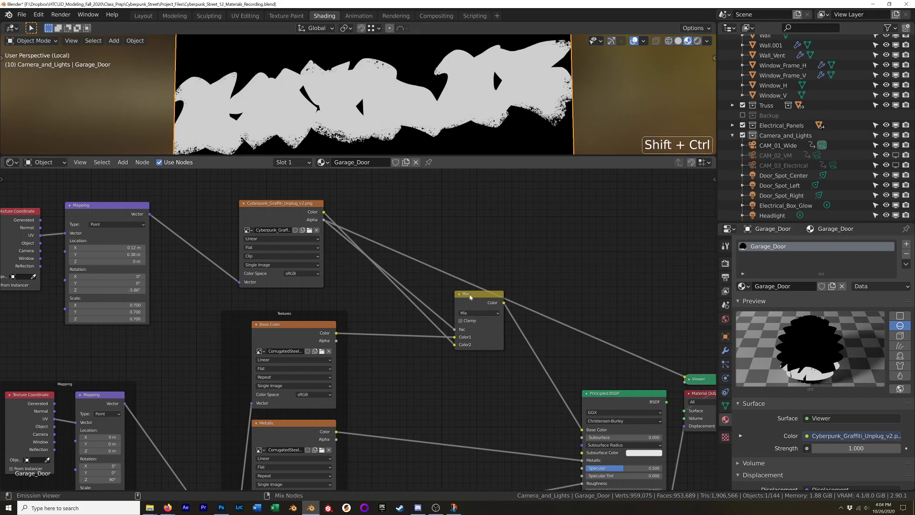
pyautogui.keyDown('ctrl'); pyautogui.keyDown('shift'); pyautogui.click(470, 297); pyautogui.keyUp('shift'); pyautogui.keyUp('ctrl')
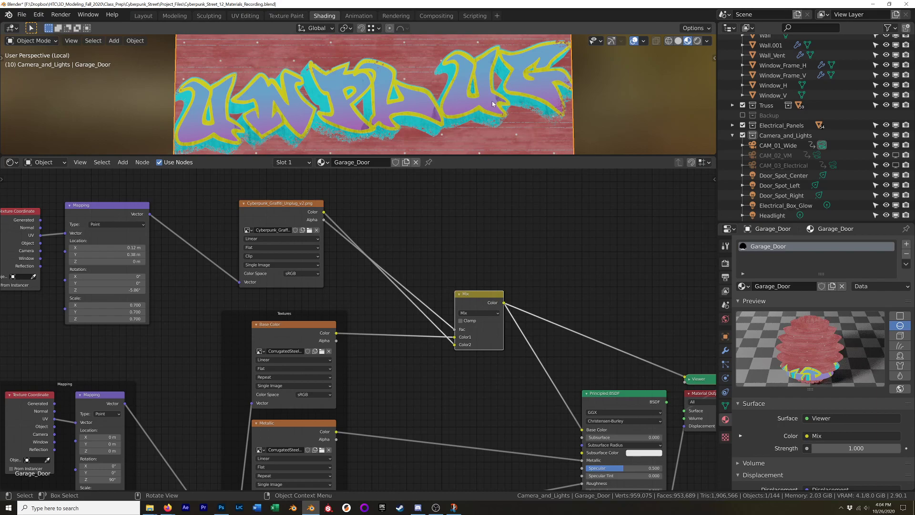
pyautogui.scroll(-3, 502, 111)
pyautogui.keyDown('shift'); pyautogui.moveTo(493, 103); pyautogui.dragTo(480, 113, button='middle'); pyautogui.keyUp('shift')
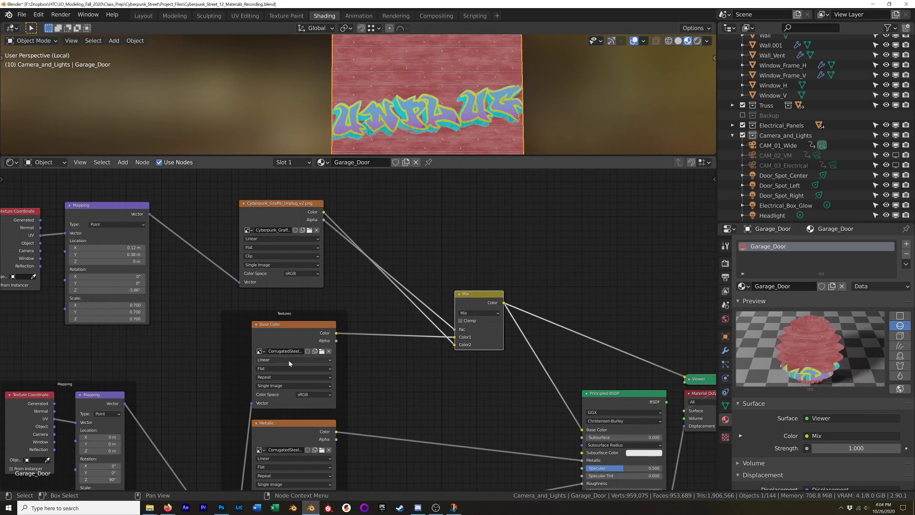
pyautogui.scroll(6, 488, 114)
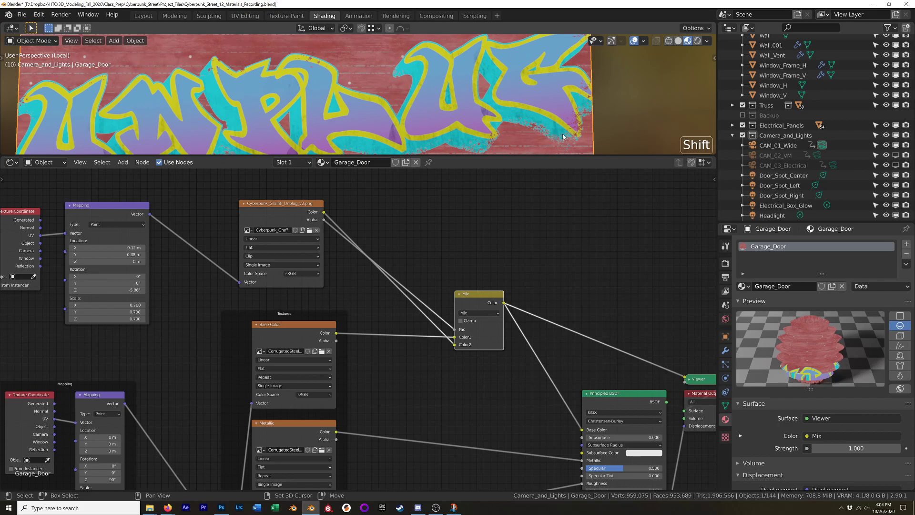
pyautogui.keyDown('shift'); pyautogui.moveTo(550, 132); pyautogui.dragTo(550, 109, button='middle'); pyautogui.keyUp('shift')
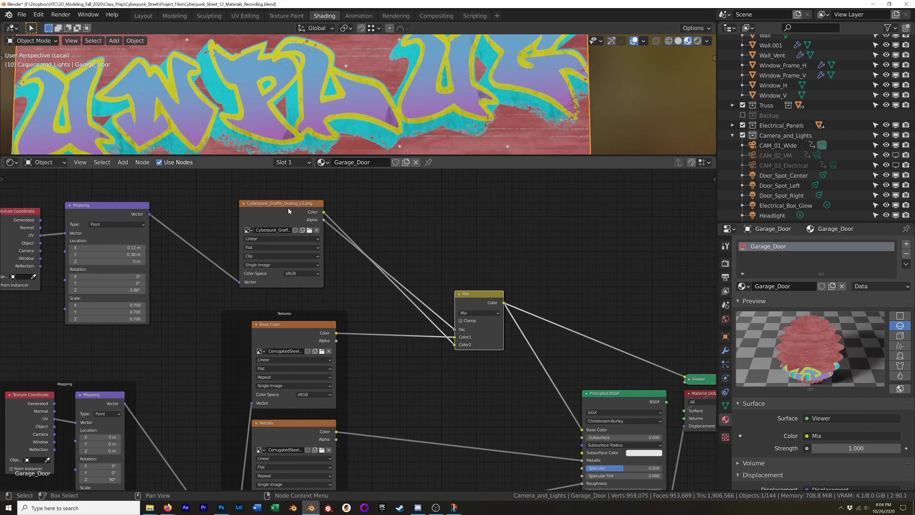
pyautogui.keyDown('ctrl'); pyautogui.keyDown('shift'); pyautogui.click(288, 210); pyautogui.keyUp('shift'); pyautogui.keyUp('ctrl')
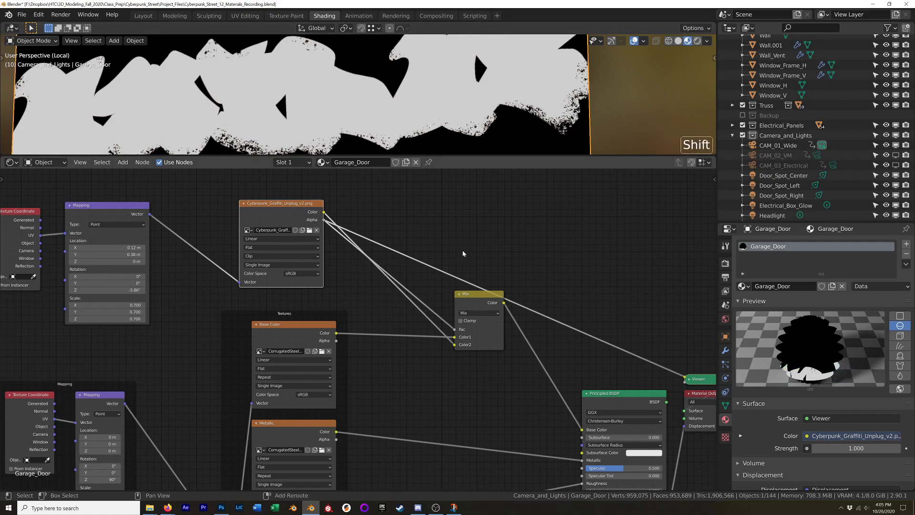
# Insert an RGB Curves node between the graffiti image and the Mix Fac, previewing its output.
pyautogui.hotkey('shift', 'a')
pyautogui.moveTo(463, 253)
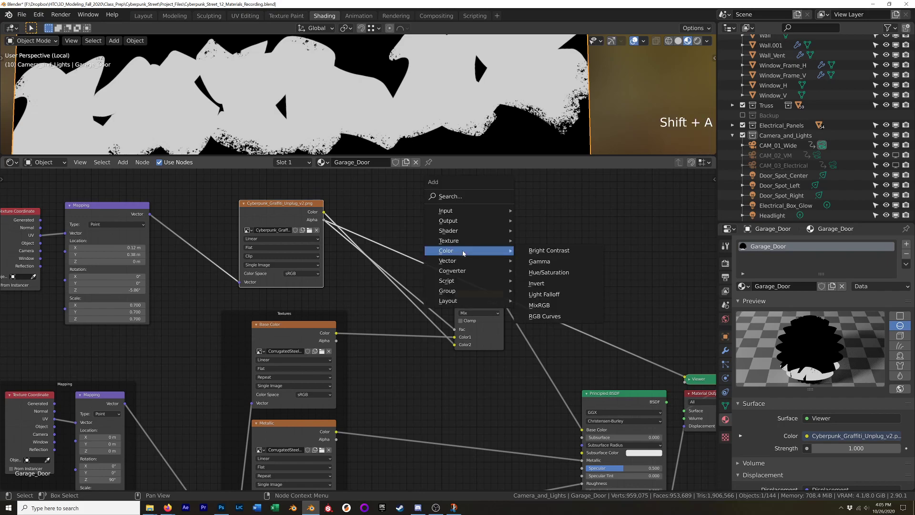
pyautogui.click(561, 314)
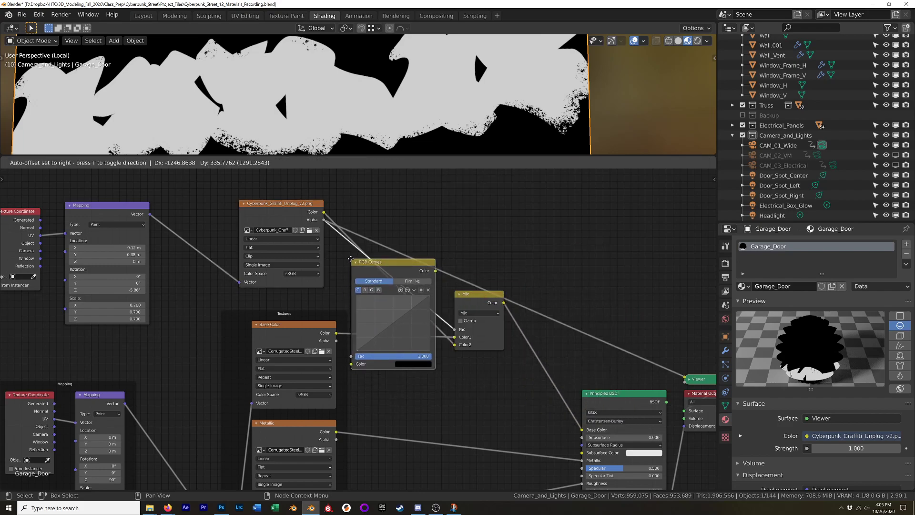
pyautogui.click(351, 259)
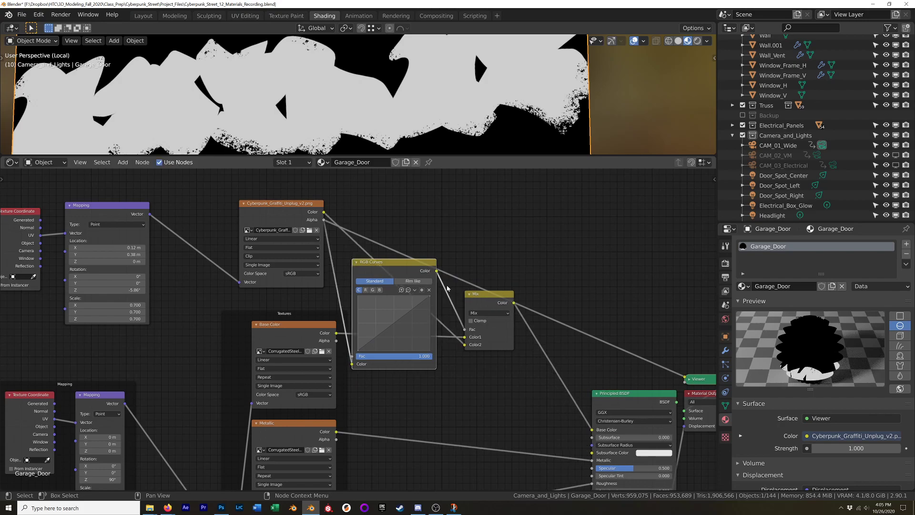
pyautogui.keyDown('ctrl'); pyautogui.keyDown('shift'); pyautogui.click(397, 271); pyautogui.keyUp('shift'); pyautogui.keyUp('ctrl')
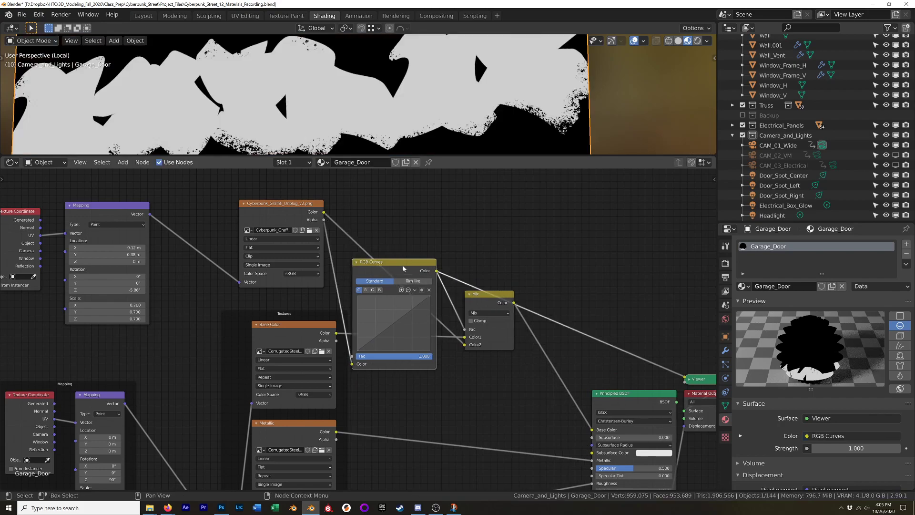
pyautogui.moveTo(403, 268); pyautogui.dragTo(439, 179)
pyautogui.scroll(-2, 482, 315)
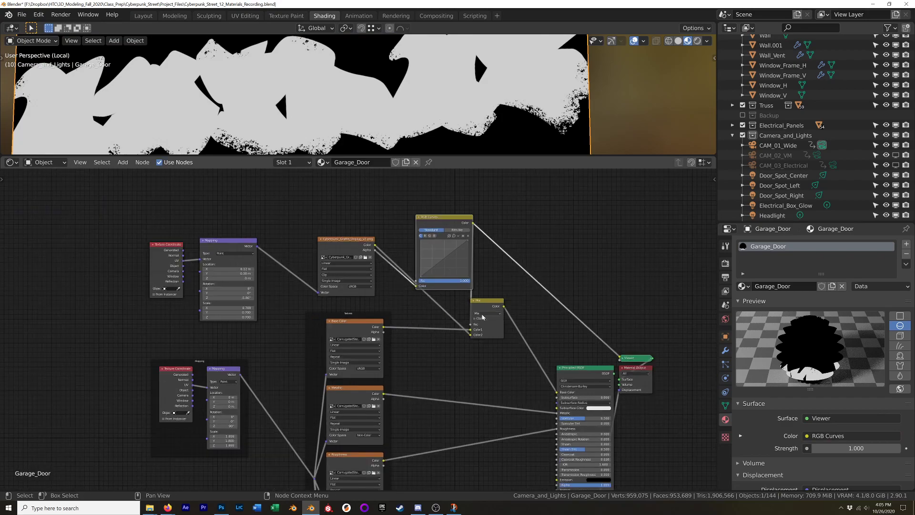
pyautogui.keyDown('shift'); pyautogui.moveTo(483, 316); pyautogui.dragTo(375, 294, button='middle'); pyautogui.keyUp('shift')
pyautogui.moveTo(631, 257); pyautogui.dragTo(372, 359)
pyautogui.moveTo(466, 346); pyautogui.dragTo(562, 336)
pyautogui.keyDown('shift'); pyautogui.moveTo(348, 258); pyautogui.dragTo(391, 352, button='middle'); pyautogui.keyUp('shift')
pyautogui.scroll(6, 351, 317)
pyautogui.moveTo(412, 216); pyautogui.dragTo(403, 249)
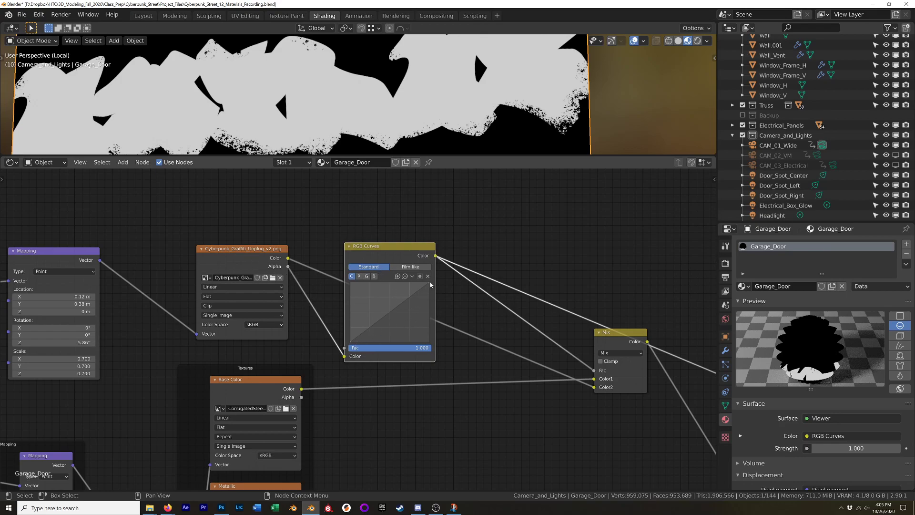
# Drag the curve's top-right point left to X 0.12715 so the mask turns whiter.
pyautogui.moveTo(429, 285)
pyautogui.mouseDown()
pyautogui.moveTo(432, 298)
pyautogui.moveTo(428, 282)
pyautogui.mouseUp()
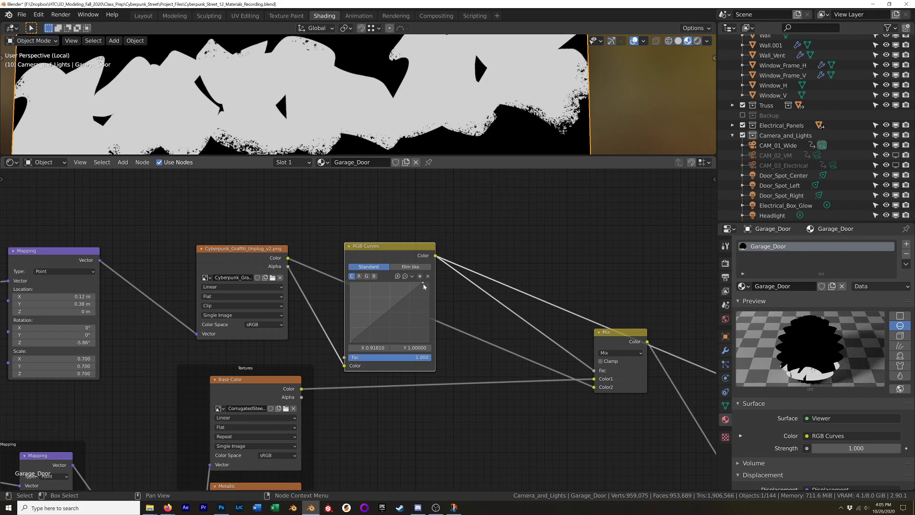
pyautogui.moveTo(419, 279); pyautogui.dragTo(380, 282)
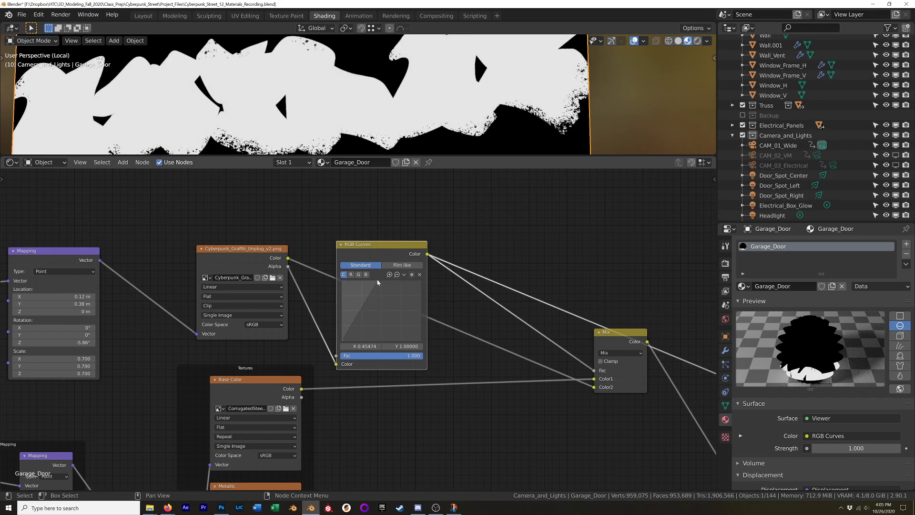
pyautogui.moveTo(378, 282); pyautogui.dragTo(354, 282)
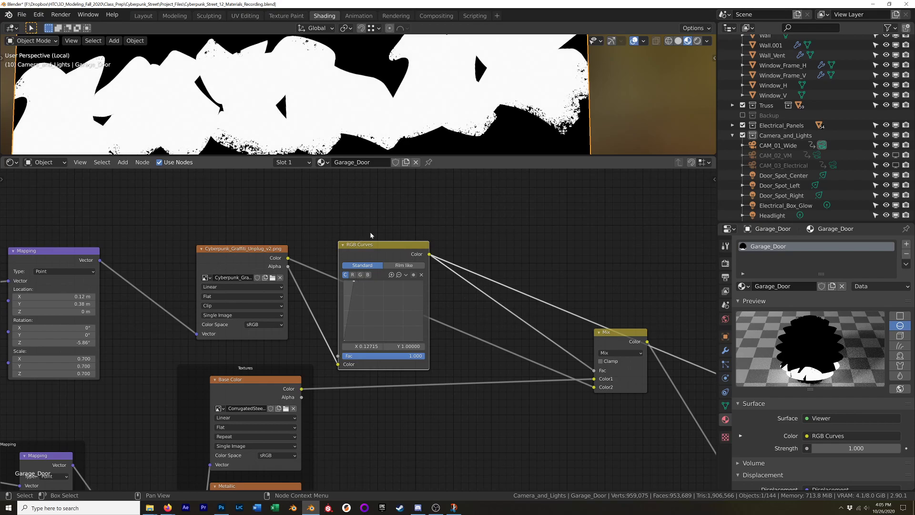
pyautogui.moveTo(383, 244); pyautogui.dragTo(390, 246)
# Convert the RGB Curves node to Bright/Contrast and raise Contrast to 9.860.
pyautogui.hotkey('shift', 's')
pyautogui.moveTo(383, 244)
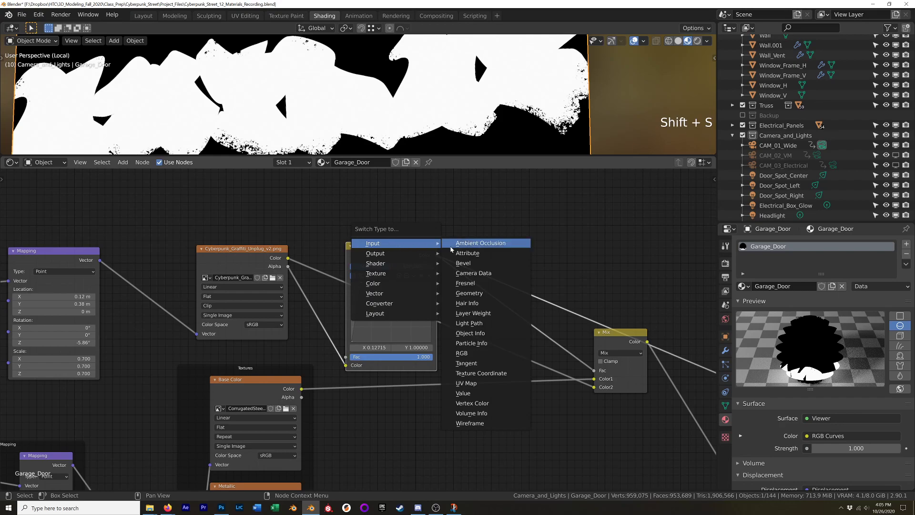
pyautogui.moveTo(405, 283)
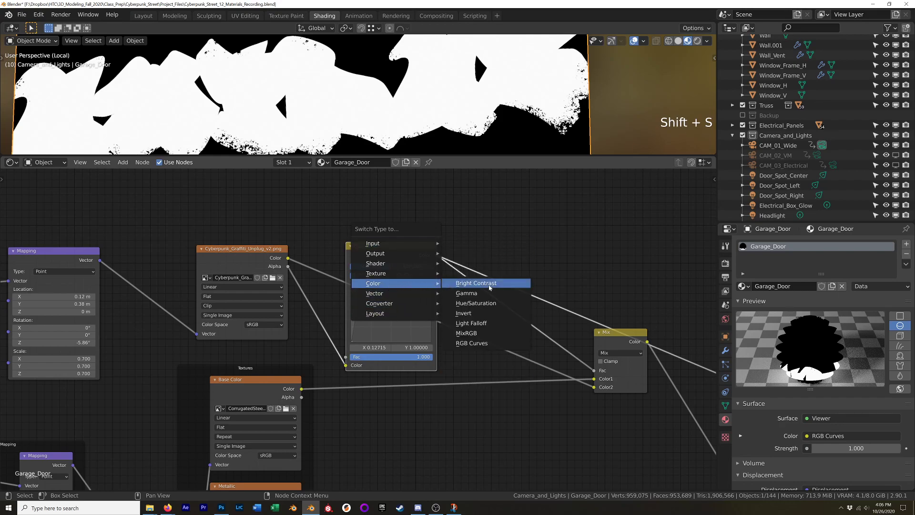
pyautogui.click(475, 287)
pyautogui.moveTo(389, 282); pyautogui.dragTo(496, 282)
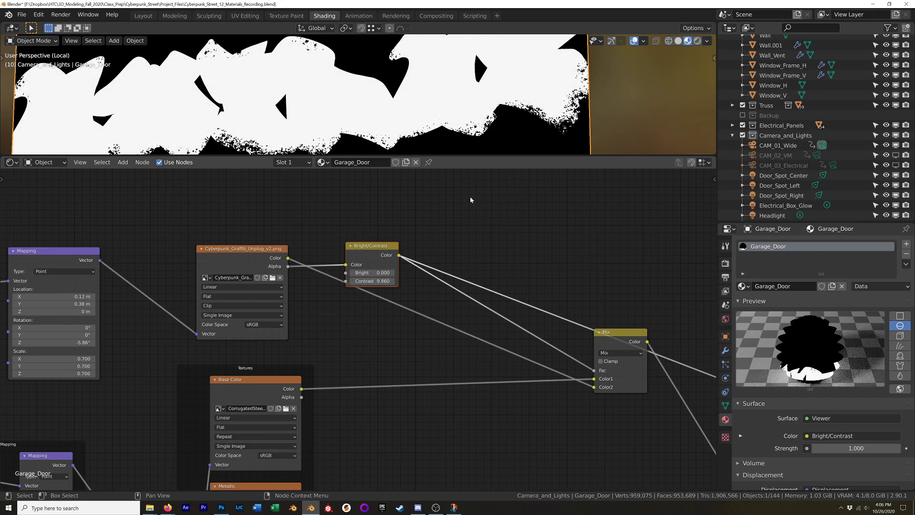
# Move the Mix node beside the Textures frame and remove the Viewer to restore the full material.
pyautogui.scroll(-5, 437, 330)
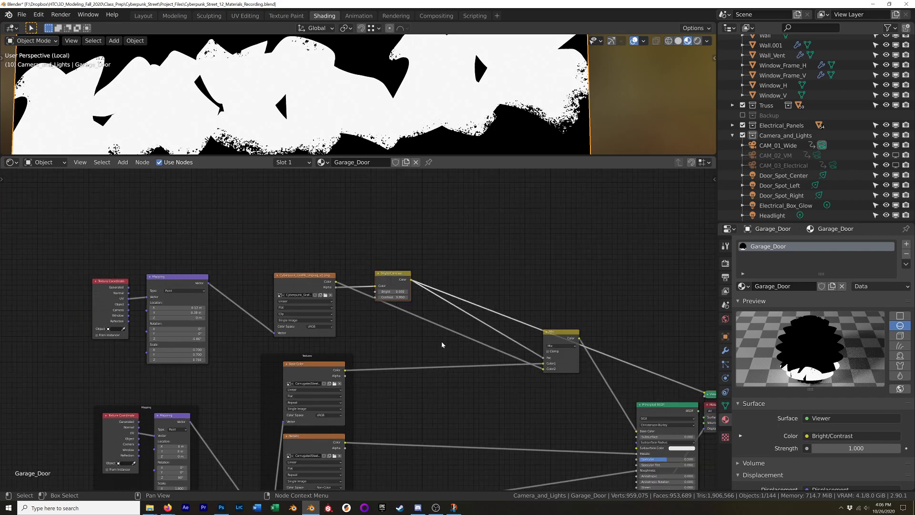
pyautogui.keyDown('shift'); pyautogui.moveTo(442, 347); pyautogui.dragTo(392, 315, button='middle'); pyautogui.keyUp('shift')
pyautogui.moveTo(508, 299); pyautogui.dragTo(382, 304)
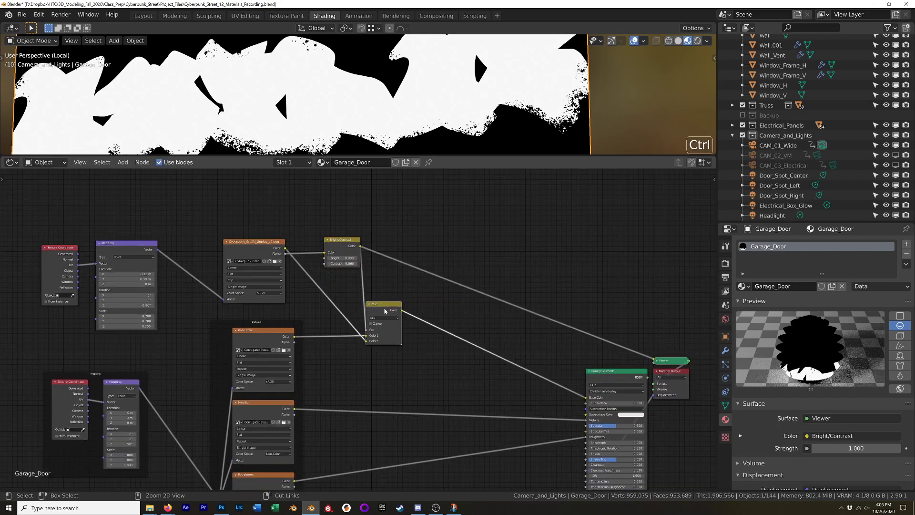
pyautogui.keyDown('ctrl'); pyautogui.keyDown('shift'); pyautogui.click(384, 305); pyautogui.keyUp('shift'); pyautogui.keyUp('ctrl')
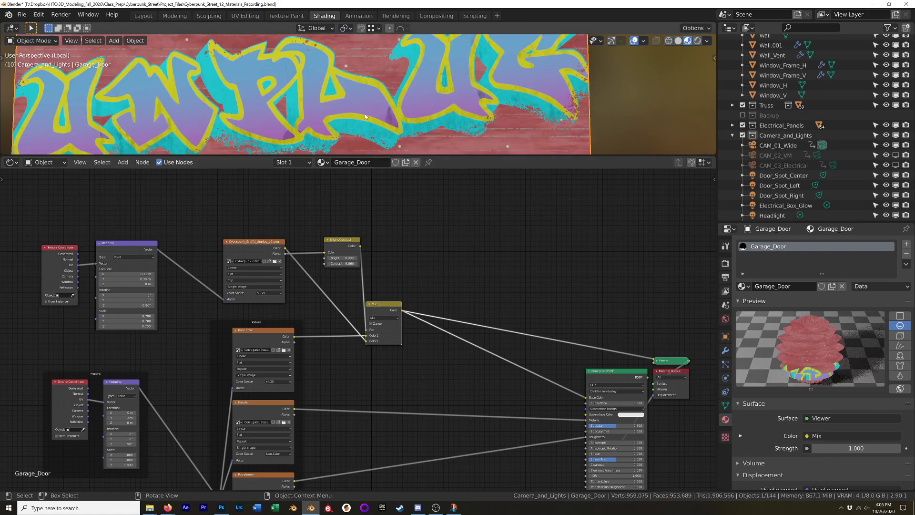
pyautogui.keyDown('ctrl'); pyautogui.keyDown('shift'); pyautogui.click(616, 374); pyautogui.keyUp('shift'); pyautogui.keyUp('ctrl')
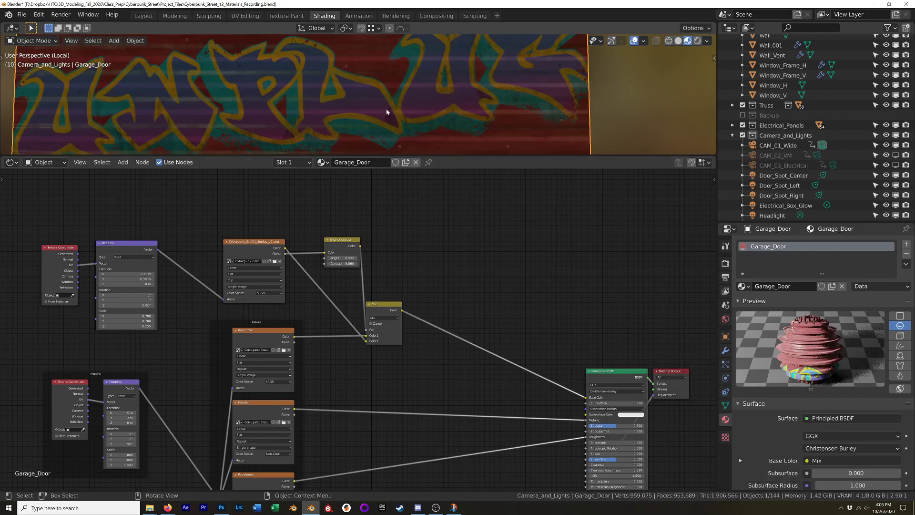
# Light the viewport with the daylight HDRI and switch shading to Rendered.
pyautogui.click(707, 40)
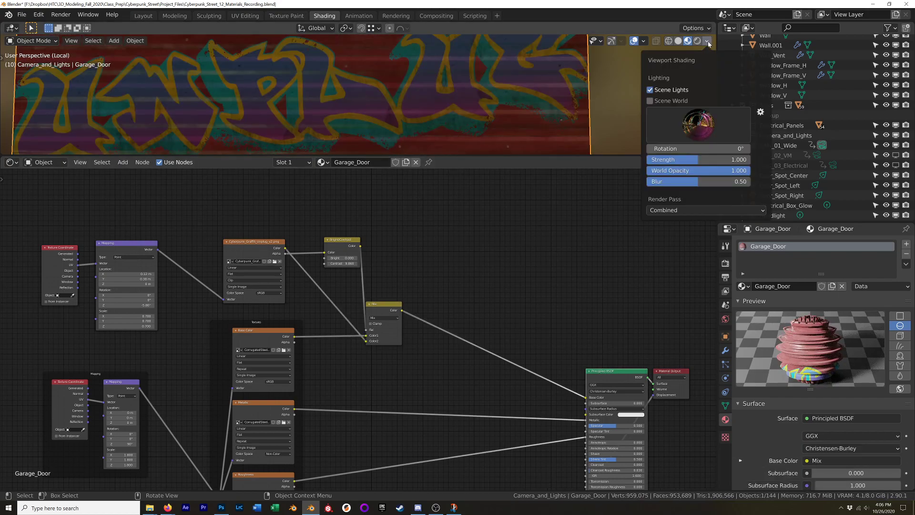
pyautogui.click(704, 129)
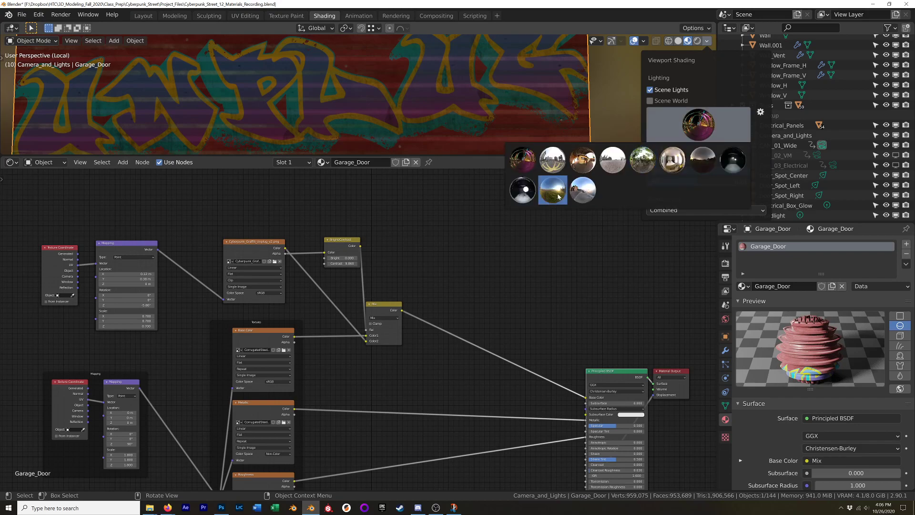
pyautogui.click(558, 196)
pyautogui.moveTo(353, 95)
pyautogui.mouseDown(button='middle')
pyautogui.moveTo(372, 67)
pyautogui.moveTo(306, 87)
pyautogui.moveTo(367, 81)
pyautogui.moveTo(389, 105)
pyautogui.moveTo(374, 101)
pyautogui.mouseUp(button='middle')
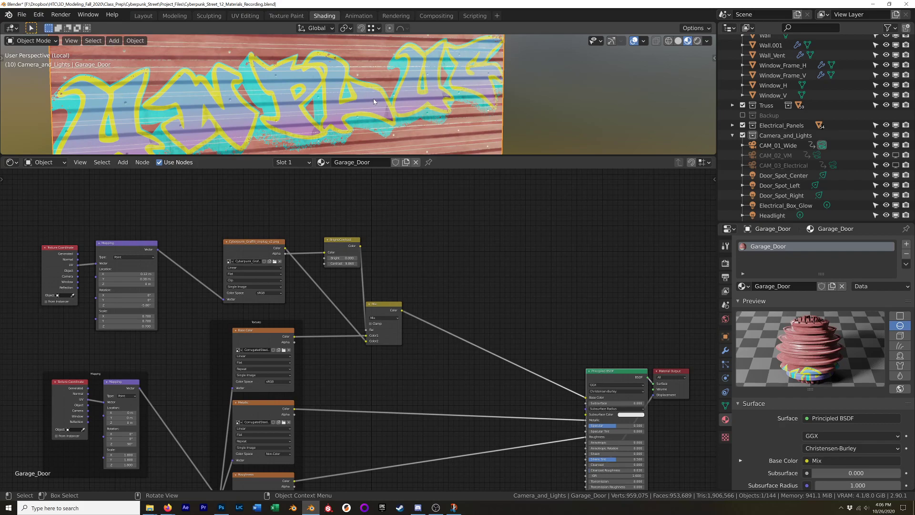
pyautogui.press('z')
pyautogui.click(385, 36)
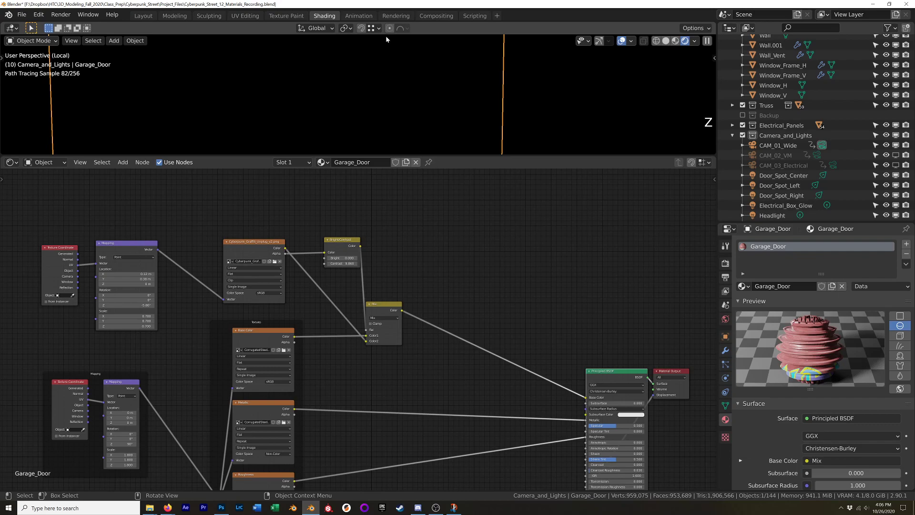
# Turn off Scene World to inspect the HDRI-lit render, then return to Material Preview.
pyautogui.click(694, 42)
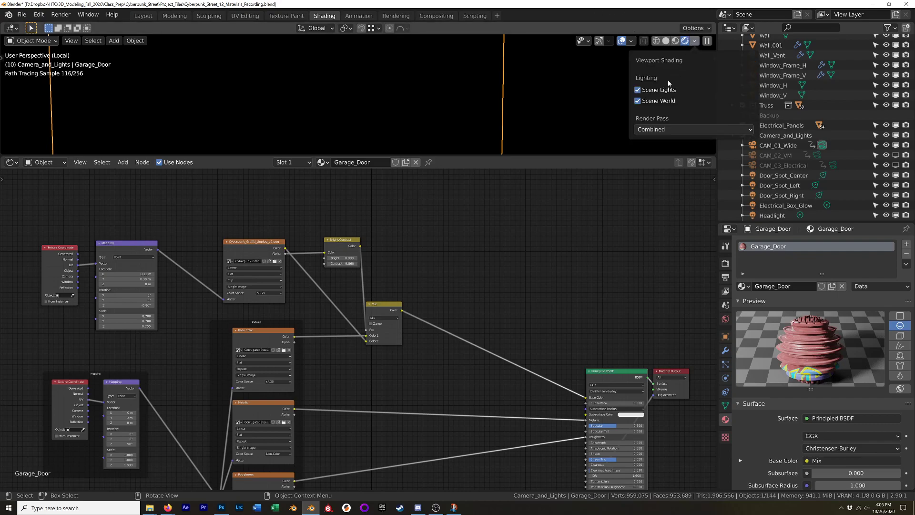
pyautogui.click(637, 101)
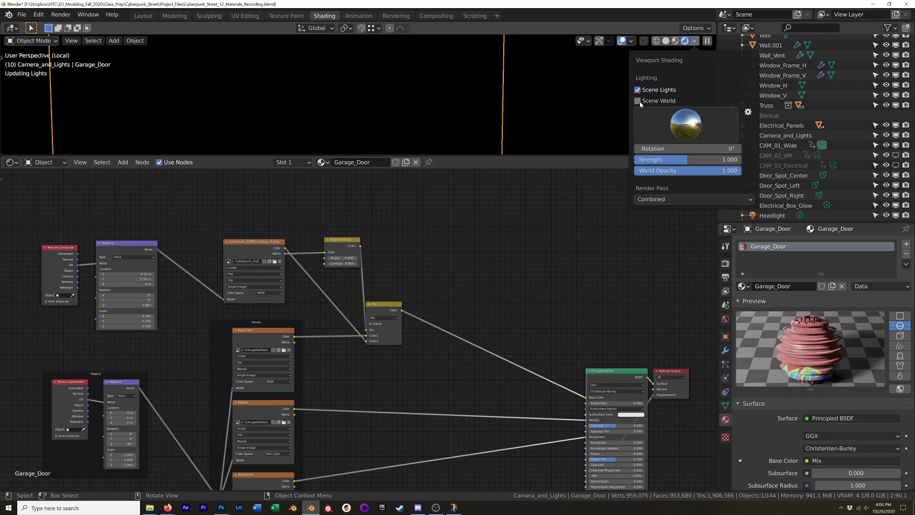
pyautogui.moveTo(348, 106); pyautogui.dragTo(375, 107, button='middle')
pyautogui.scroll(3, 375, 107)
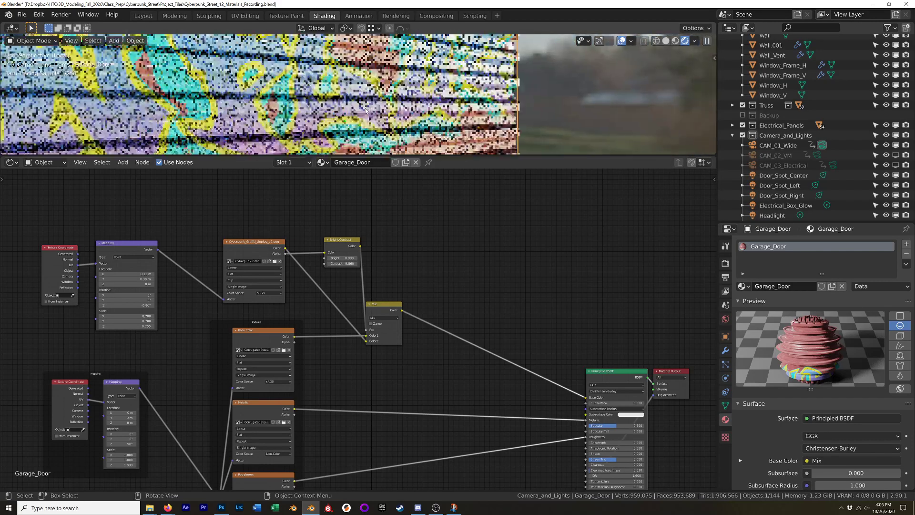
pyautogui.moveTo(579, 114); pyautogui.dragTo(482, 119, button='middle')
pyautogui.scroll(-3, 480, 120)
pyautogui.moveTo(357, 107)
pyautogui.mouseDown(button='middle')
pyautogui.moveTo(429, 88)
pyautogui.moveTo(424, 112)
pyautogui.moveTo(404, 85)
pyautogui.moveTo(395, 105)
pyautogui.moveTo(385, 93)
pyautogui.moveTo(382, 113)
pyautogui.mouseUp(button='middle')
pyautogui.scroll(2, 394, 88)
pyautogui.scroll(4, 385, 92)
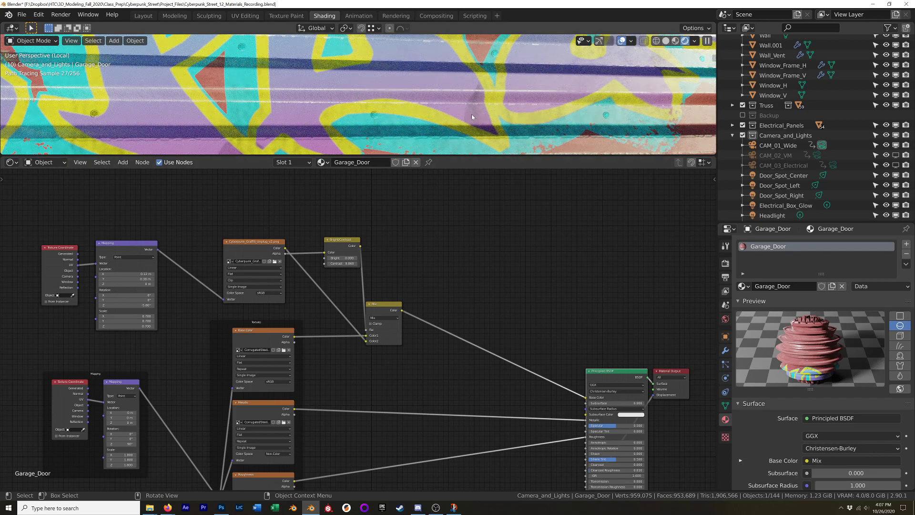
pyautogui.scroll(-1, 471, 117)
pyautogui.click(675, 40)
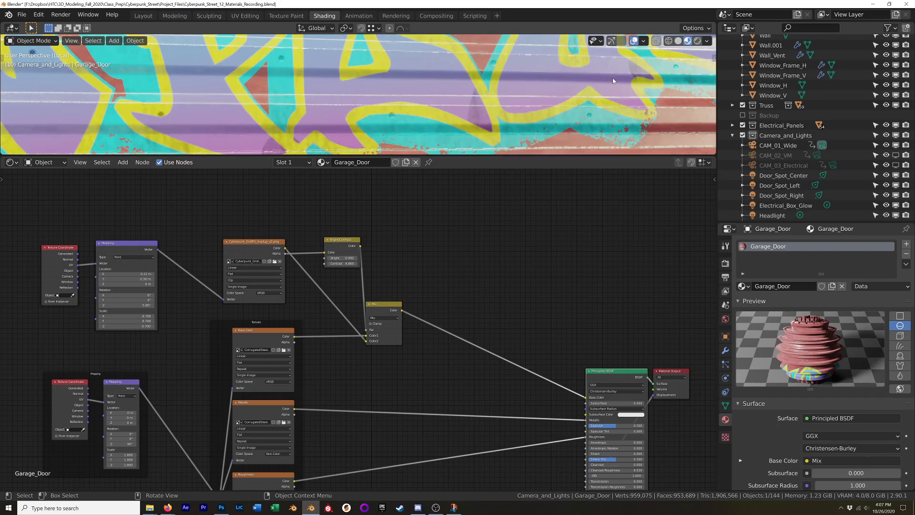
pyautogui.moveTo(388, 113)
pyautogui.mouseDown(button='middle')
pyautogui.moveTo(367, 101)
pyautogui.moveTo(344, 121)
pyautogui.moveTo(330, 113)
pyautogui.moveTo(370, 101)
pyautogui.moveTo(369, 122)
pyautogui.moveTo(327, 118)
pyautogui.moveTo(344, 101)
pyautogui.moveTo(333, 115)
pyautogui.mouseUp(button='middle')
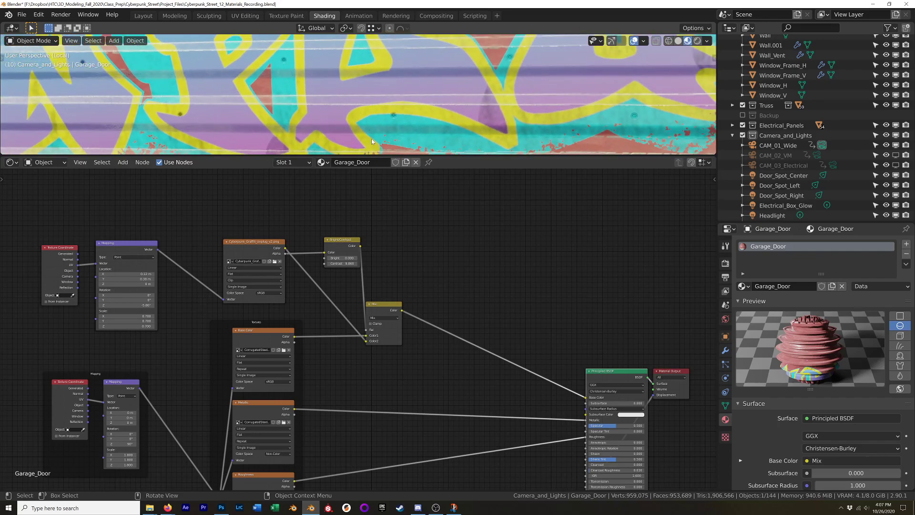
# Briefly preview the Metallic texture, then reconnect the Principled BSDF to show the full door material.
pyautogui.keyDown('ctrl'); pyautogui.keyDown('shift'); pyautogui.click(253, 407); pyautogui.keyUp('shift'); pyautogui.keyUp('ctrl')
pyautogui.scroll(-3, 390, 63)
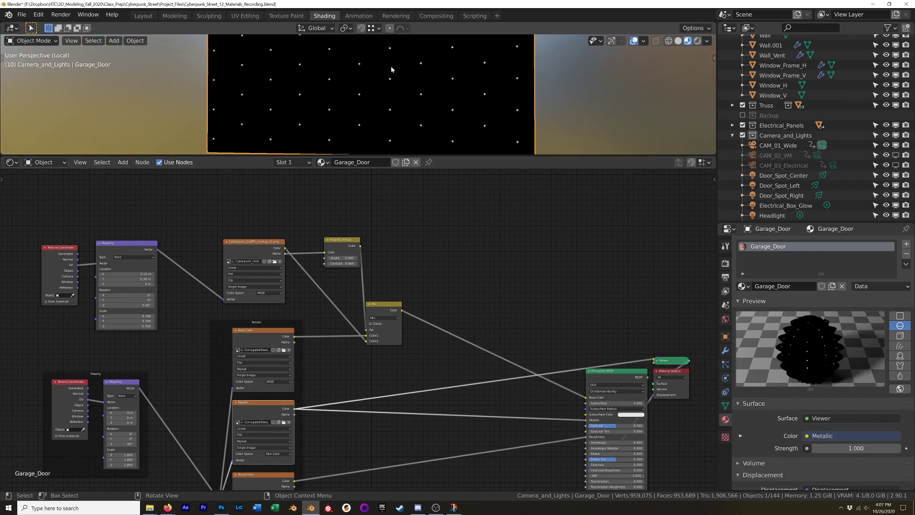
pyautogui.moveTo(390, 70); pyautogui.dragTo(291, 100, button='middle')
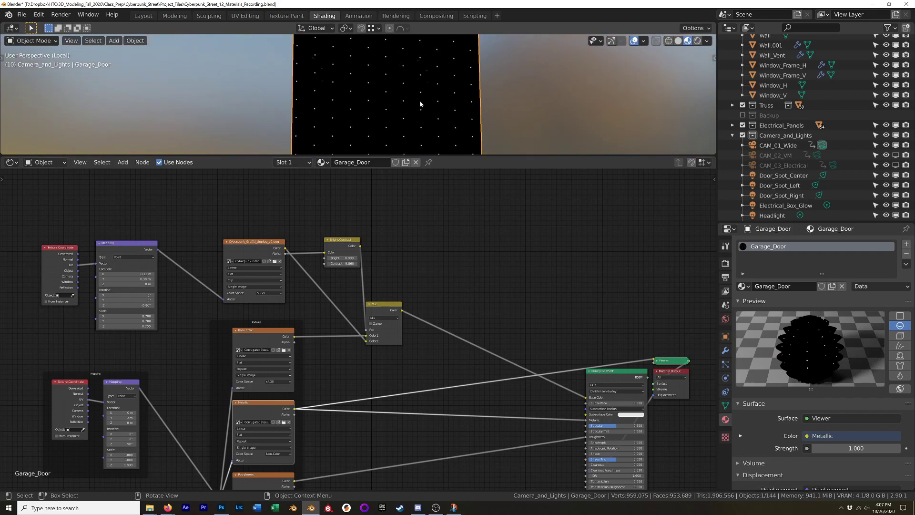
pyautogui.scroll(8, 352, 108)
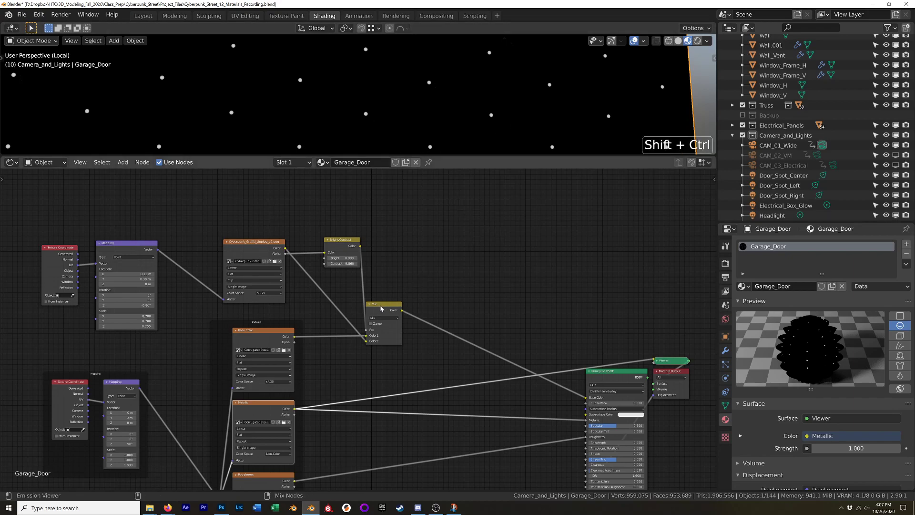
pyautogui.keyDown('ctrl'); pyautogui.keyDown('shift'); pyautogui.click(614, 372); pyautogui.keyUp('shift'); pyautogui.keyUp('ctrl')
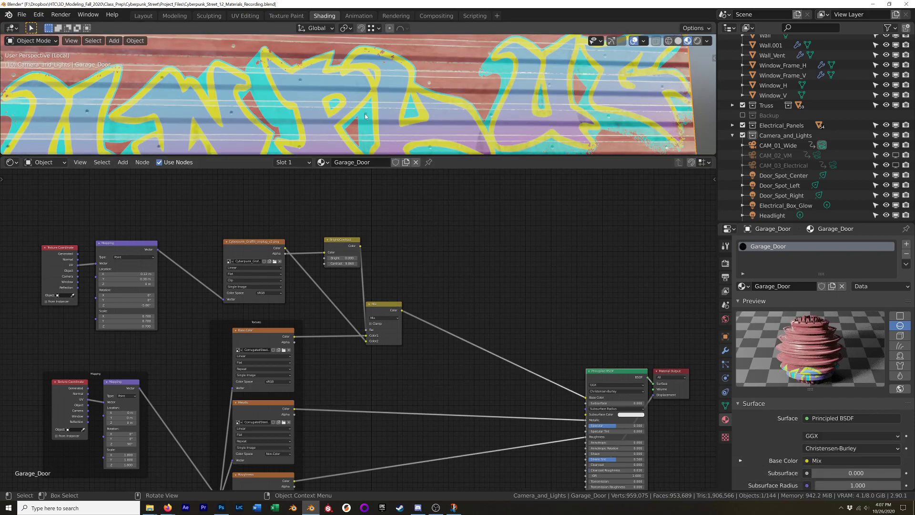
# Shift the upper Mix node right to leave space beside the Garage_Door texture nodes.
pyautogui.moveTo(365, 113); pyautogui.dragTo(446, 98, button='middle')
pyautogui.scroll(-4, 447, 100)
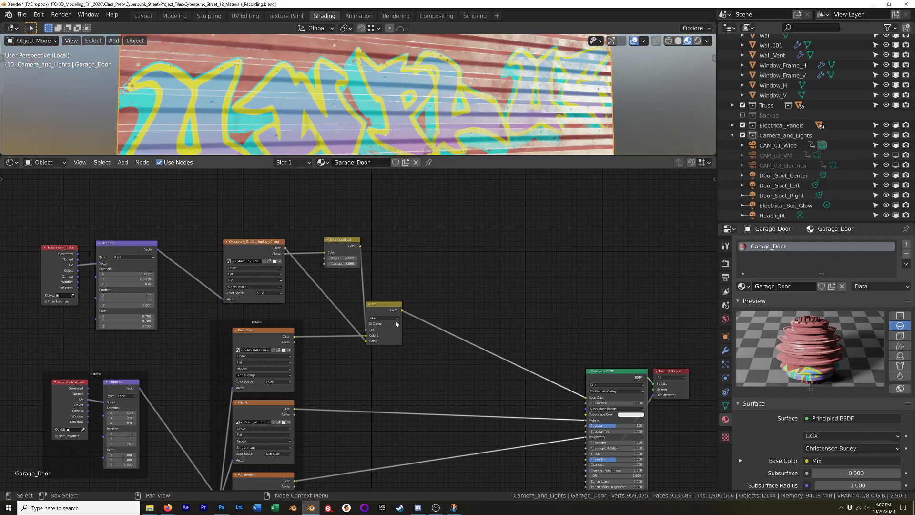
pyautogui.moveTo(387, 309); pyautogui.dragTo(446, 301)
pyautogui.keyDown('shift'); pyautogui.moveTo(402, 378); pyautogui.dragTo(366, 335, button='middle'); pyautogui.keyUp('shift')
pyautogui.scroll(4, 398, 338)
pyautogui.scroll(1, 401, 328)
pyautogui.scroll(1, 402, 327)
pyautogui.hotkey('shift', 'a')
# Insert a MixRGB node on the Metallic texture's link to the BSDF, enlarging the 3D view.
pyautogui.moveTo(366, 340)
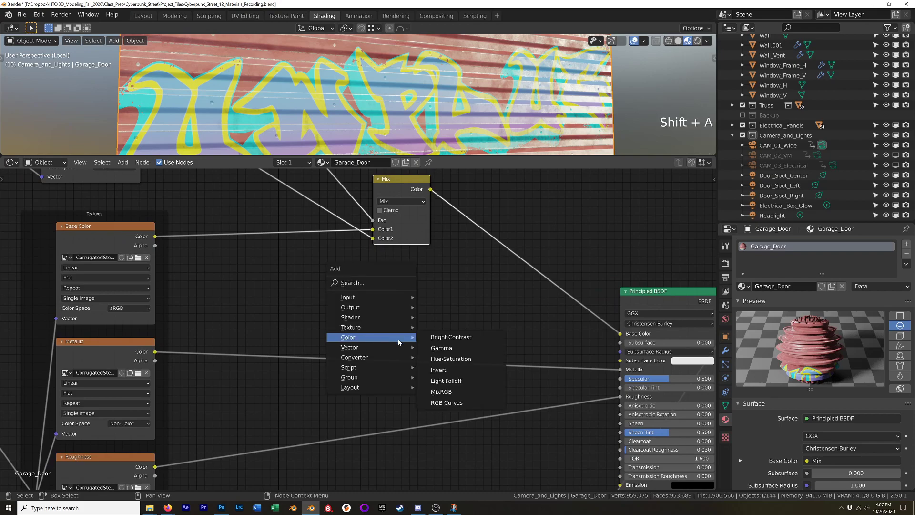
pyautogui.click(455, 391)
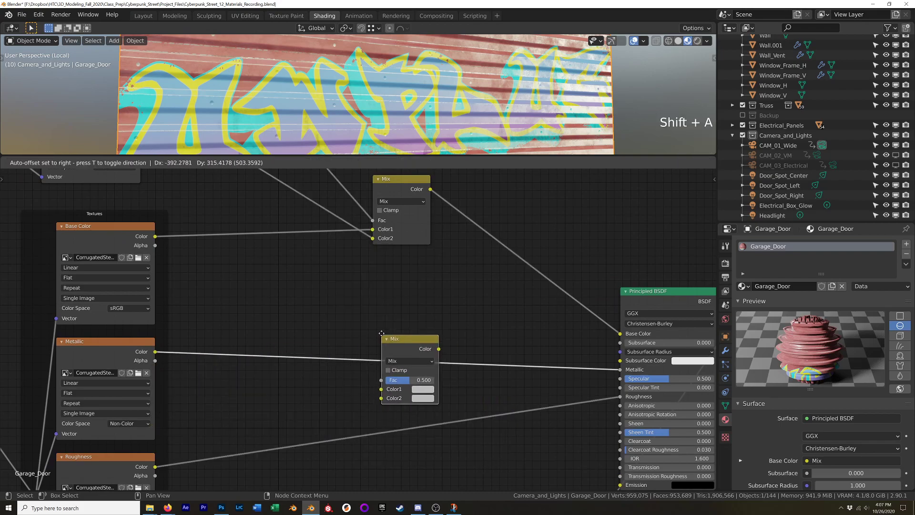
pyautogui.click(377, 313)
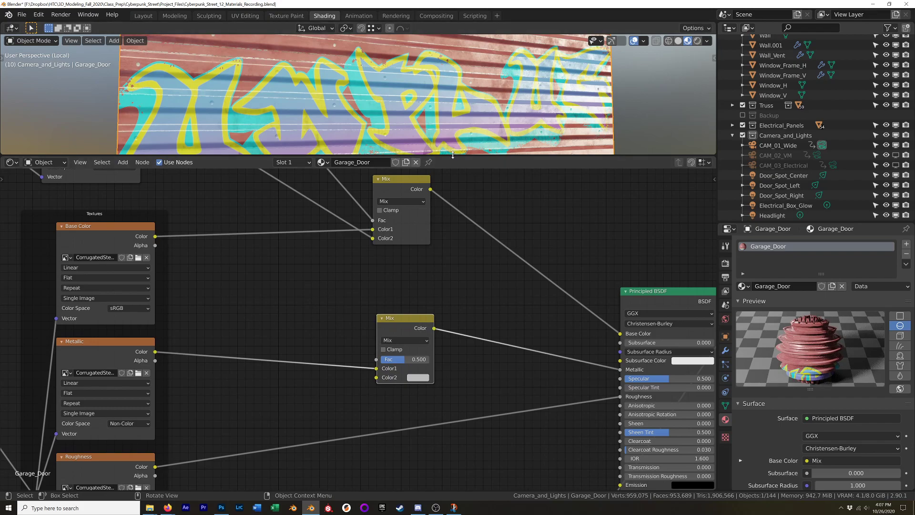
pyautogui.moveTo(452, 156); pyautogui.dragTo(457, 256)
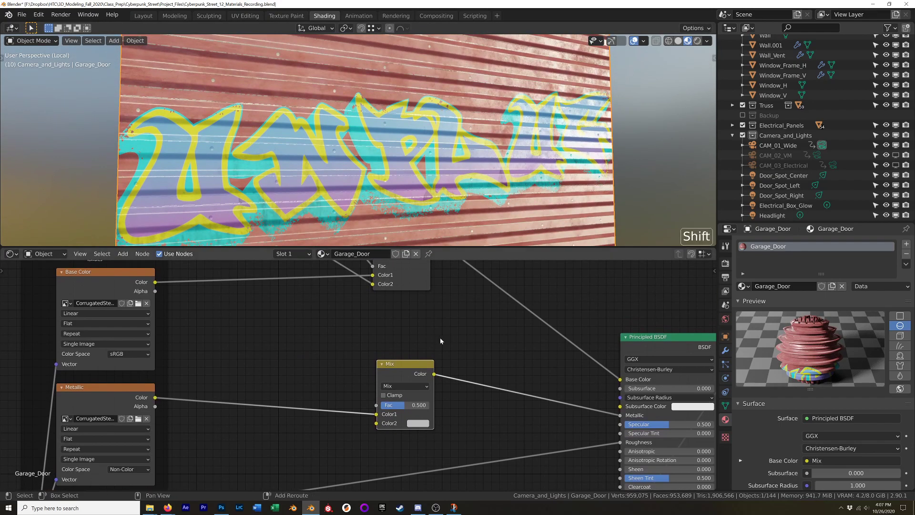
pyautogui.keyDown('shift'); pyautogui.moveTo(440, 337); pyautogui.dragTo(423, 298, button='middle'); pyautogui.keyUp('shift')
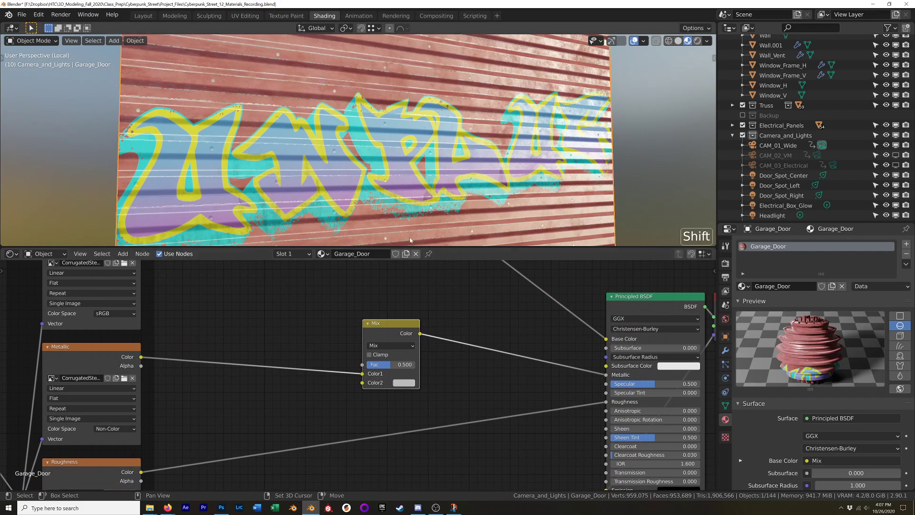
# Preview the Mix node's output on the door and set its Color2 to pure black.
pyautogui.keyDown('ctrl'); pyautogui.keyDown('shift'); pyautogui.click(388, 328); pyautogui.keyUp('shift'); pyautogui.keyUp('ctrl')
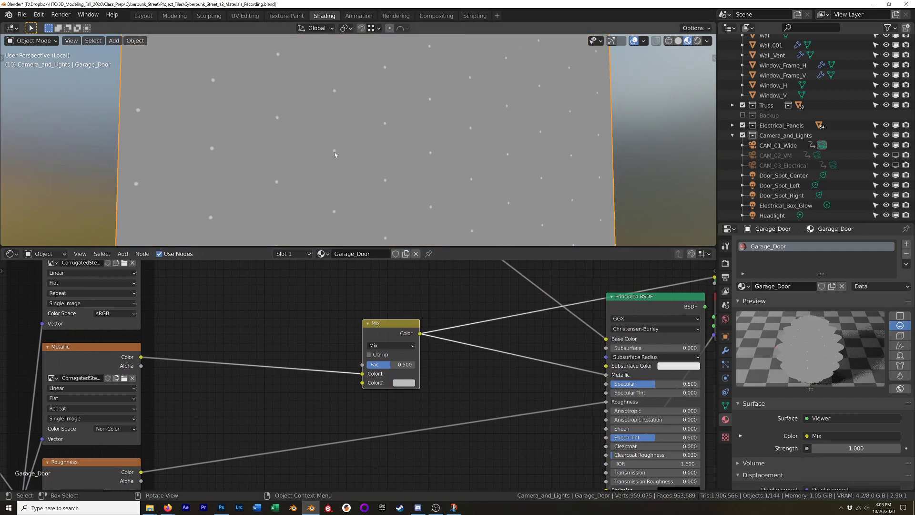
pyautogui.keyDown('ctrl'); pyautogui.keyDown('shift'); pyautogui.click(87, 348); pyautogui.keyUp('shift'); pyautogui.keyUp('ctrl')
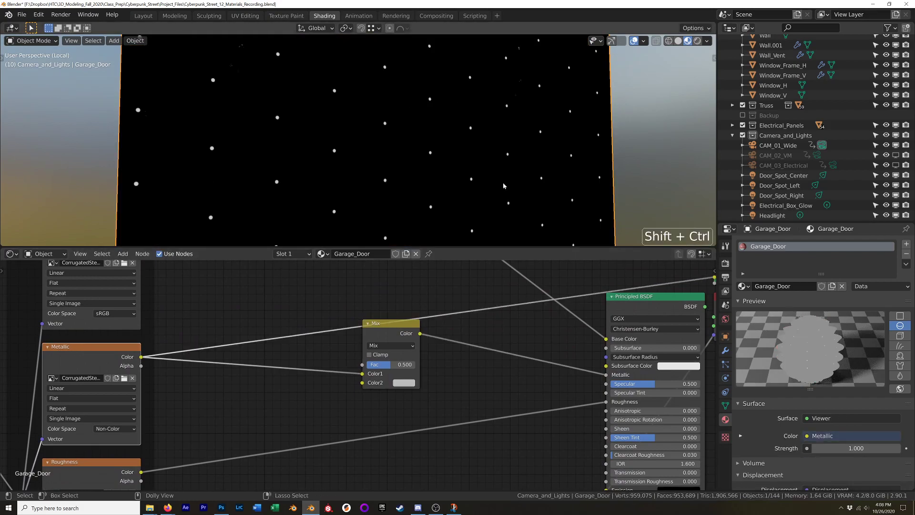
pyautogui.scroll(-1, 390, 170)
pyautogui.keyDown('shift'); pyautogui.moveTo(391, 168); pyautogui.dragTo(397, 126, button='middle'); pyautogui.keyUp('shift')
pyautogui.keyDown('ctrl'); pyautogui.keyDown('shift'); pyautogui.click(388, 327); pyautogui.keyUp('shift'); pyautogui.keyUp('ctrl')
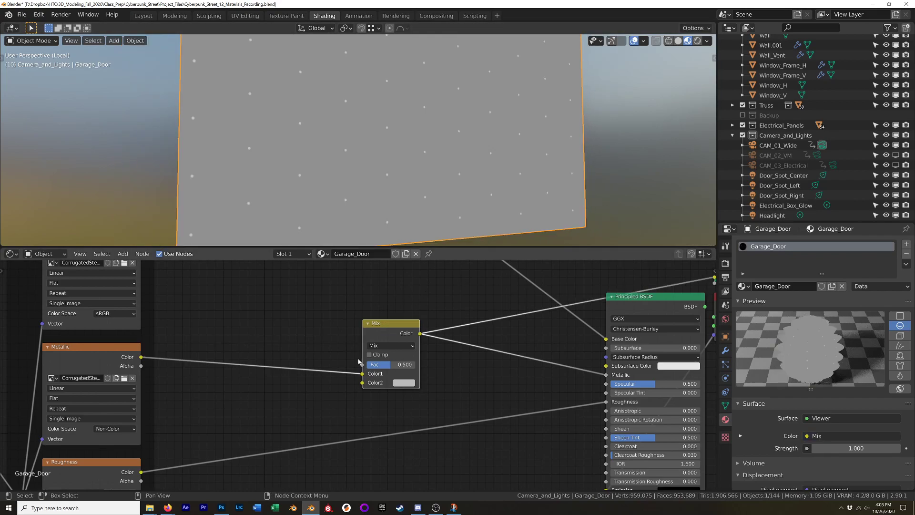
pyautogui.click(412, 384)
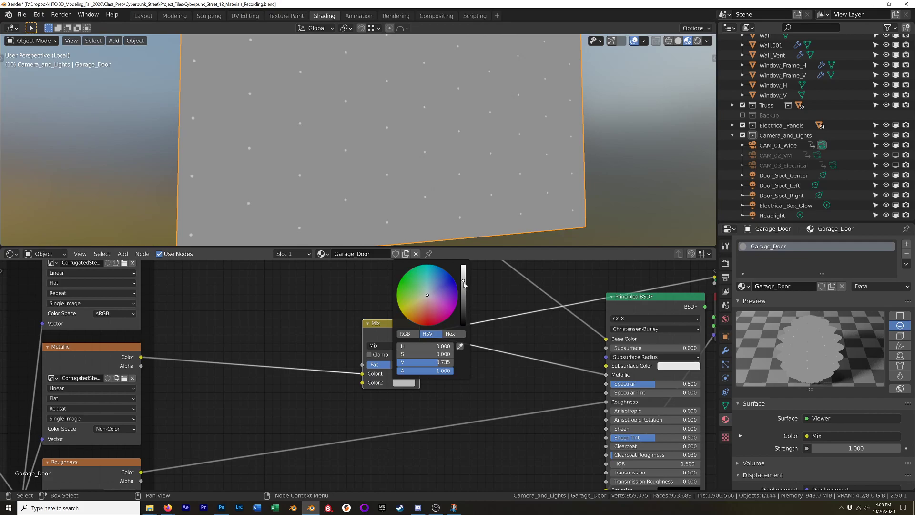
pyautogui.moveTo(463, 281); pyautogui.dragTo(463, 325)
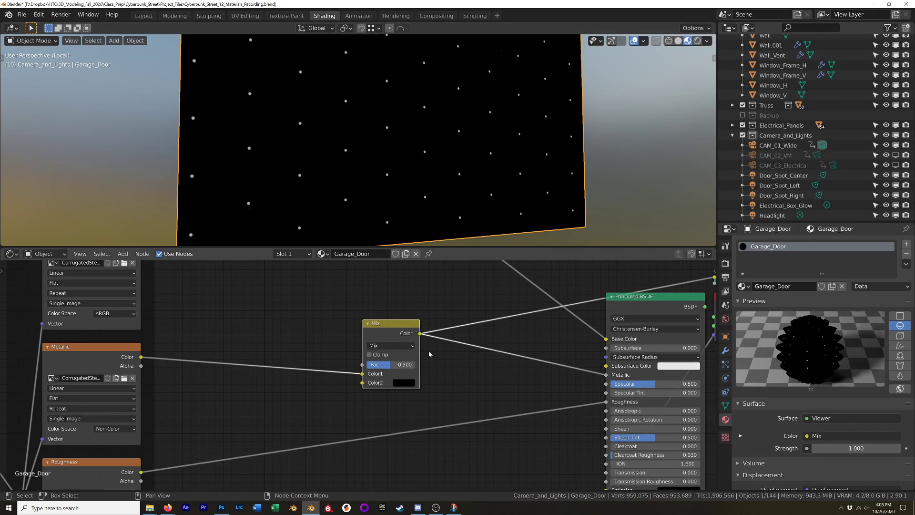
# Connect the graffiti Bright/Contrast output to the lower Mix node's Fac.
pyautogui.scroll(-3, 335, 325)
pyautogui.keyDown('shift'); pyautogui.moveTo(322, 300); pyautogui.dragTo(429, 397, button='middle'); pyautogui.keyUp('shift')
pyautogui.scroll(-2, 452, 402)
pyautogui.scroll(-1, 451, 402)
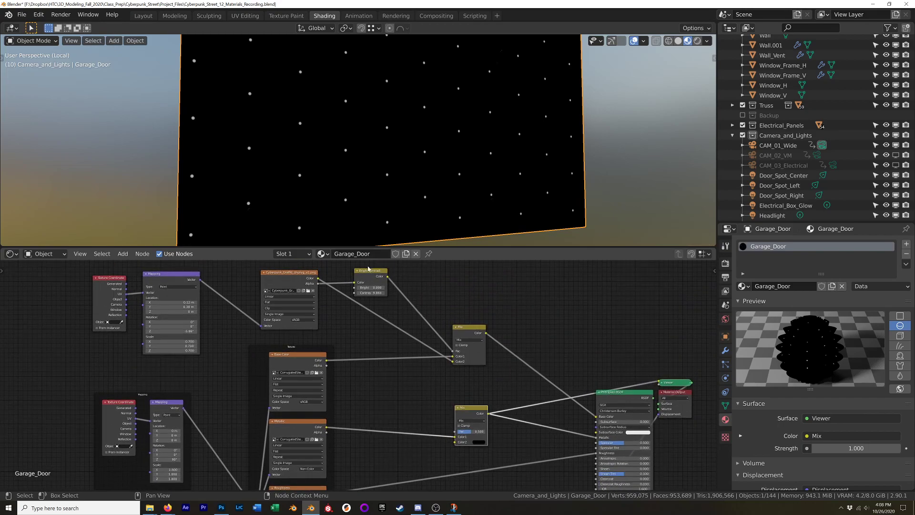
pyautogui.moveTo(374, 281); pyautogui.dragTo(409, 309)
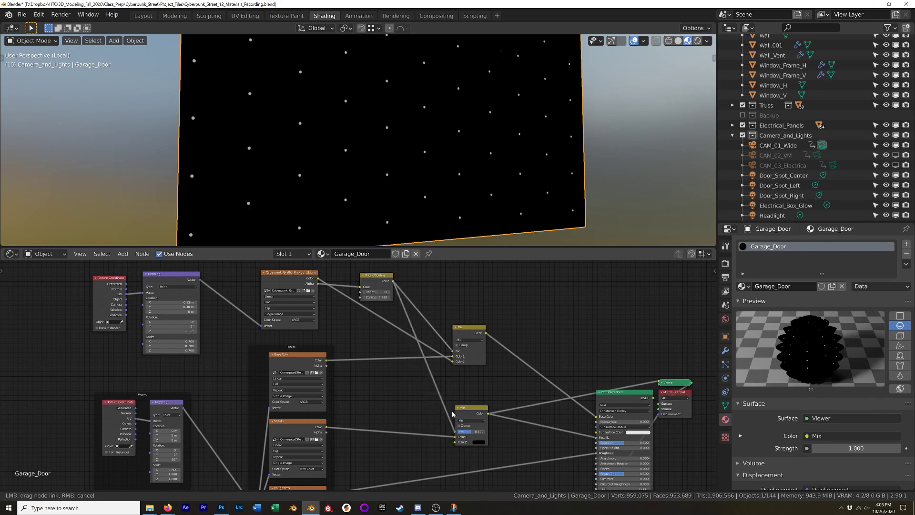
pyautogui.moveTo(452, 413); pyautogui.dragTo(455, 431)
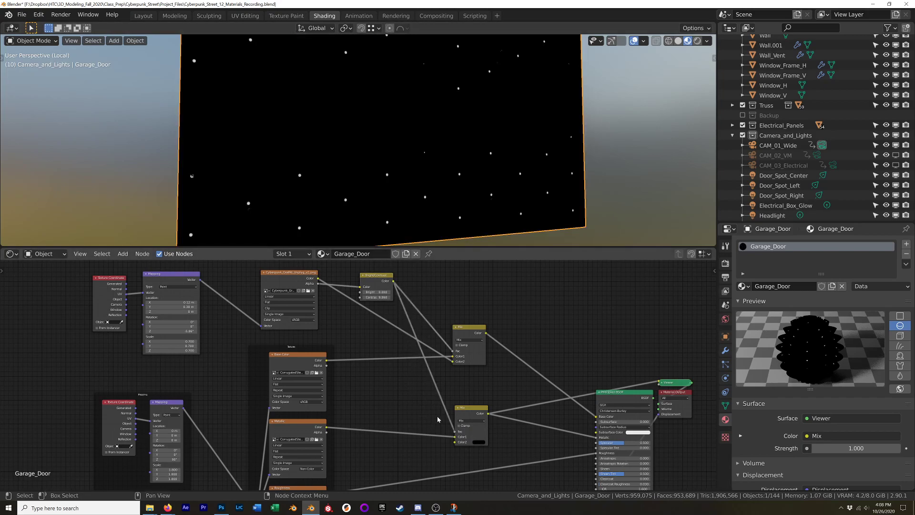
# Preview the Metallic texture and lower Mix result on the door, then restore the full material.
pyautogui.scroll(1, 405, 140)
pyautogui.scroll(-3, 404, 140)
pyautogui.moveTo(405, 140); pyautogui.dragTo(456, 167, button='middle')
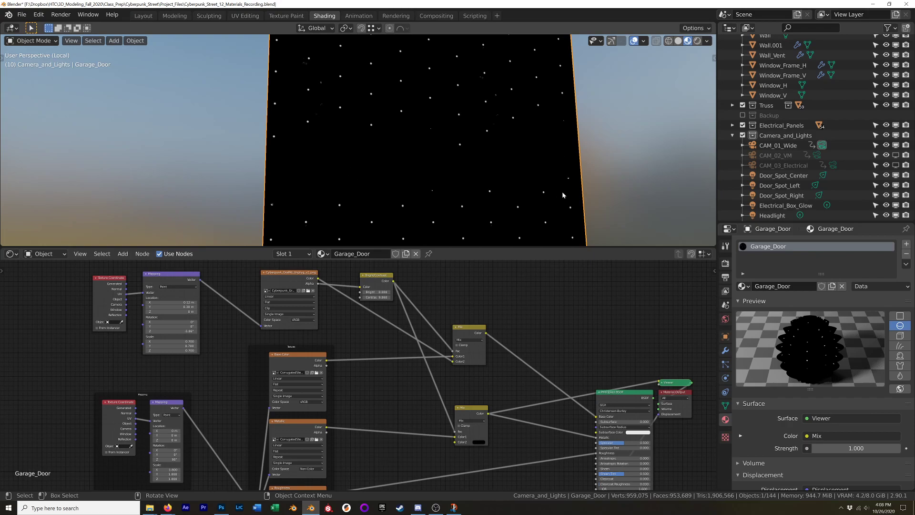
pyautogui.keyDown('shift'); pyautogui.moveTo(466, 159); pyautogui.dragTo(479, 141, button='middle'); pyautogui.keyUp('shift')
pyautogui.moveTo(416, 141)
pyautogui.mouseDown(button='middle')
pyautogui.moveTo(435, 173)
pyautogui.moveTo(414, 147)
pyautogui.mouseUp(button='middle')
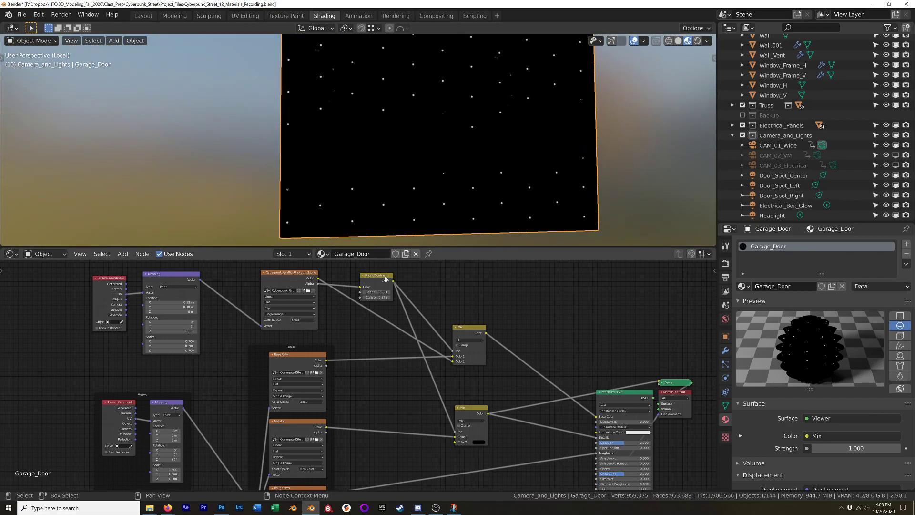
pyautogui.click(277, 270)
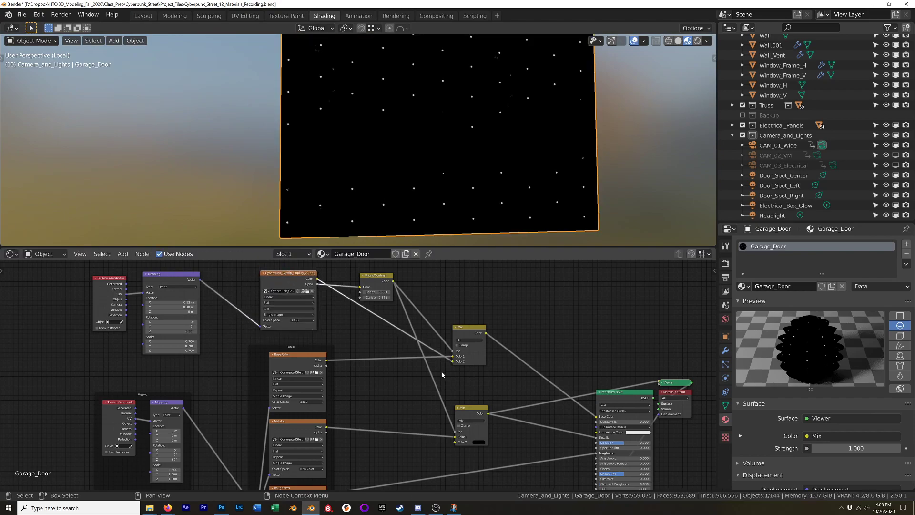
pyautogui.moveTo(442, 375); pyautogui.dragTo(400, 334, button='middle')
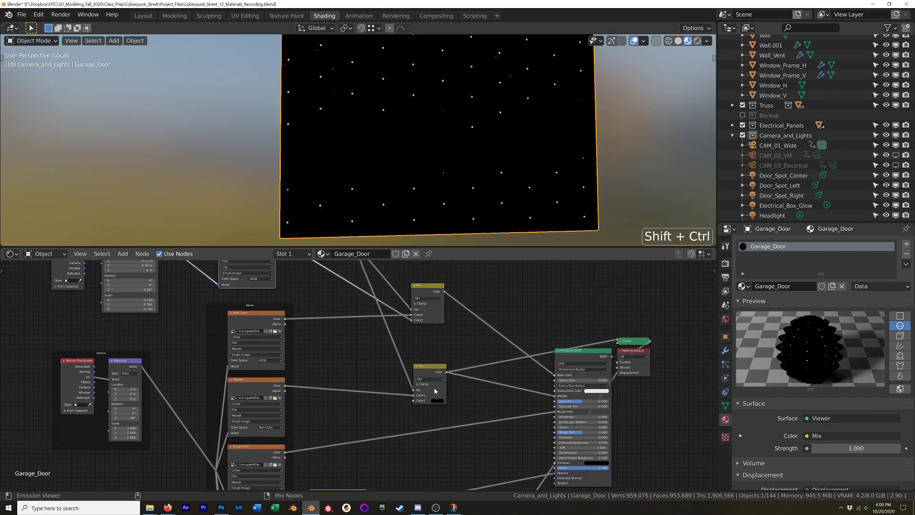
pyautogui.keyDown('ctrl'); pyautogui.keyDown('shift'); pyautogui.click(267, 385); pyautogui.keyUp('shift'); pyautogui.keyUp('ctrl')
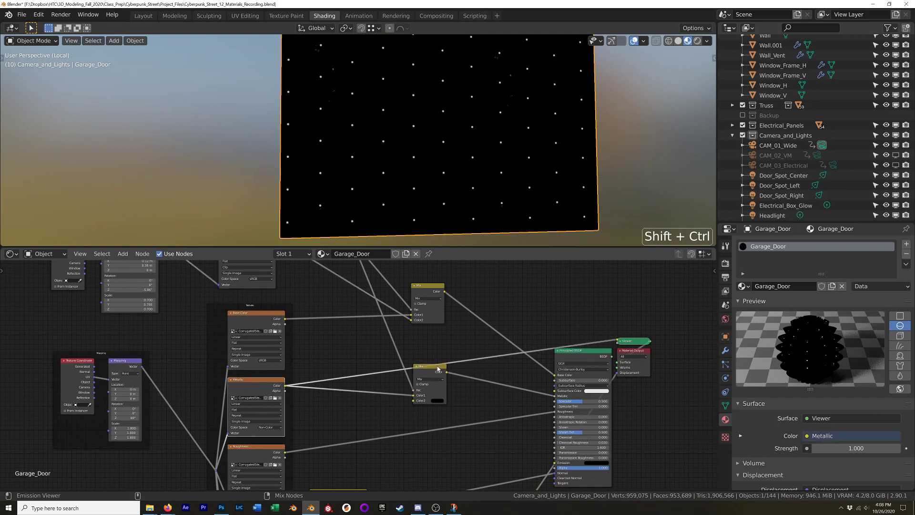
pyautogui.keyDown('ctrl'); pyautogui.keyDown('shift'); pyautogui.click(436, 371); pyautogui.keyUp('shift'); pyautogui.keyUp('ctrl')
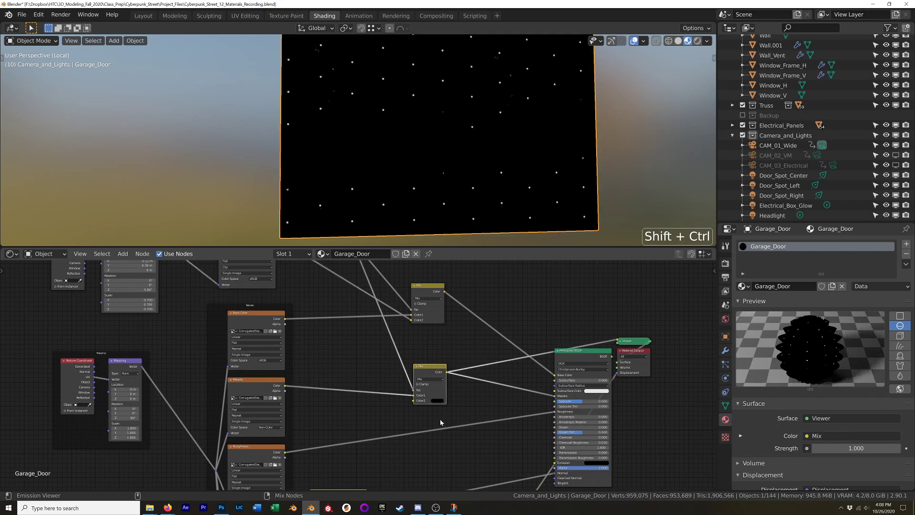
pyautogui.keyDown('ctrl'); pyautogui.keyDown('shift'); pyautogui.click(587, 356); pyautogui.keyUp('shift'); pyautogui.keyUp('ctrl')
pyautogui.scroll(5, 453, 176)
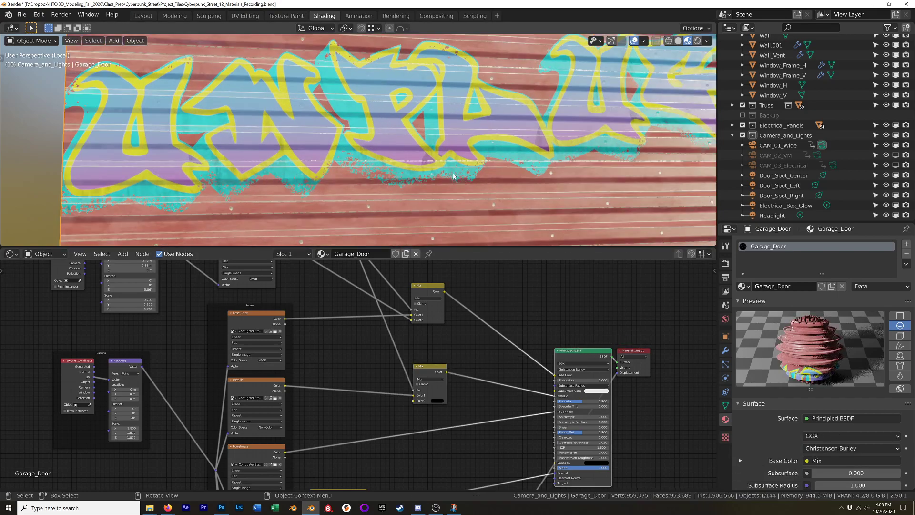
pyautogui.scroll(4, 453, 175)
pyautogui.moveTo(464, 182); pyautogui.dragTo(351, 89, button='middle')
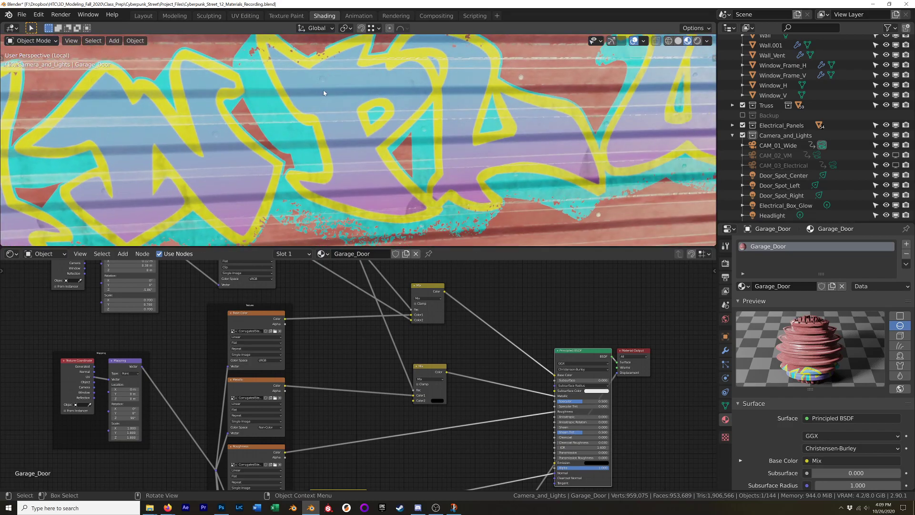
pyautogui.scroll(6, 390, 122)
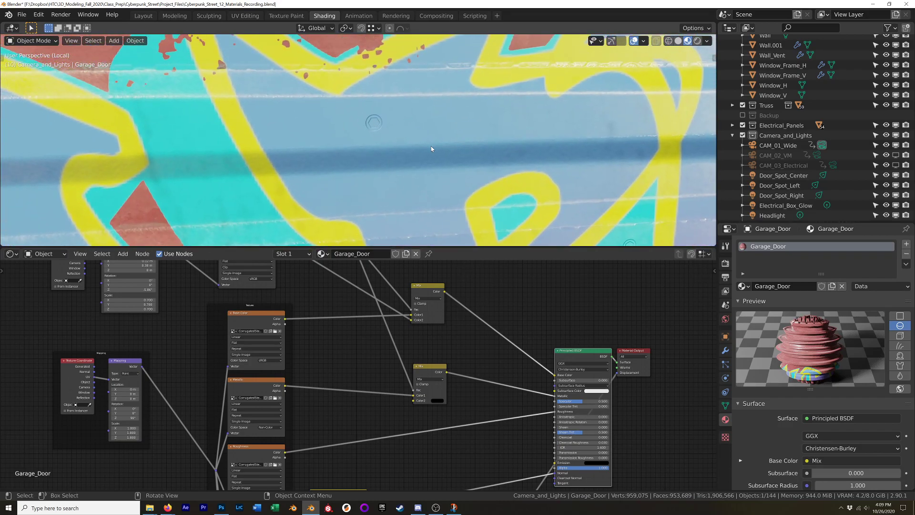
pyautogui.moveTo(431, 148); pyautogui.dragTo(401, 127, button='middle')
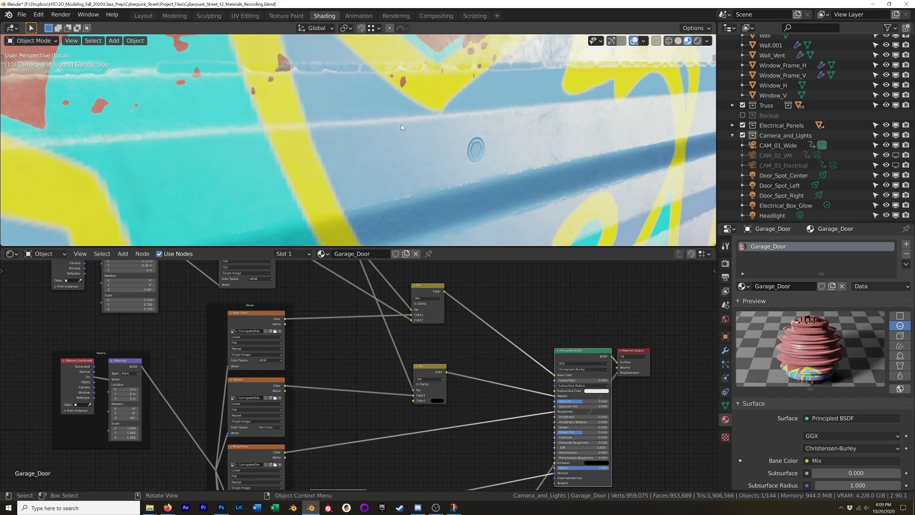
pyautogui.scroll(-10, 460, 138)
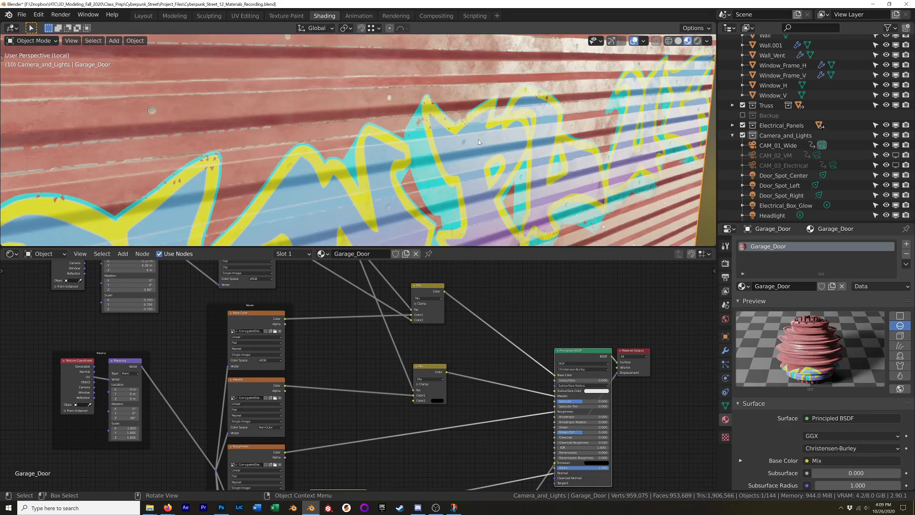
pyautogui.moveTo(489, 155)
pyautogui.keyDown('shift'); pyautogui.mouseDown(button='middle')
pyautogui.moveTo(487, 107)
pyautogui.moveTo(477, 125)
pyautogui.moveTo(343, 125)
pyautogui.moveTo(358, 116)
pyautogui.moveTo(436, 94)
pyautogui.moveTo(455, 136)
pyautogui.moveTo(476, 115)
pyautogui.moveTo(462, 93)
pyautogui.moveTo(388, 147)
pyautogui.moveTo(366, 173)
pyautogui.moveTo(386, 204)
pyautogui.mouseUp(button='middle'); pyautogui.keyUp('shift')
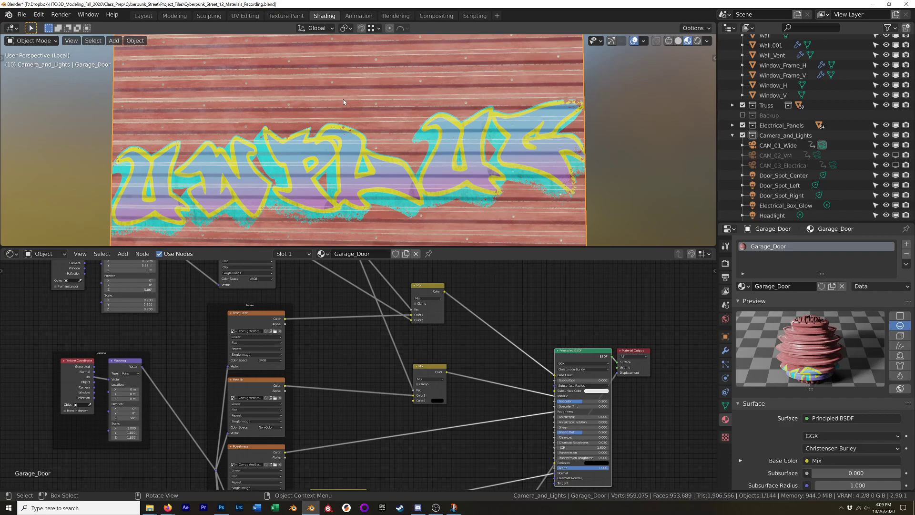
pyautogui.keyDown('shift'); pyautogui.moveTo(358, 95); pyautogui.dragTo(396, 102, button='middle'); pyautogui.keyUp('shift')
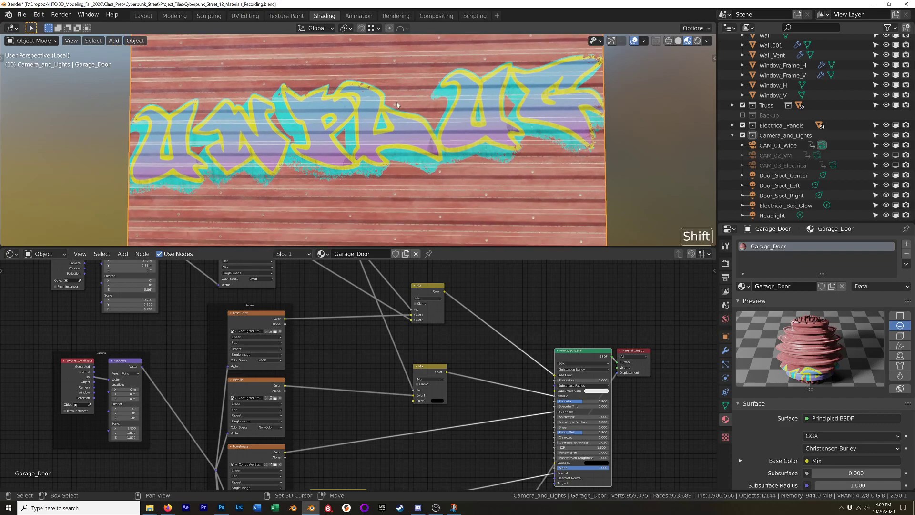
pyautogui.scroll(2, 378, 345)
pyautogui.scroll(-4, 377, 345)
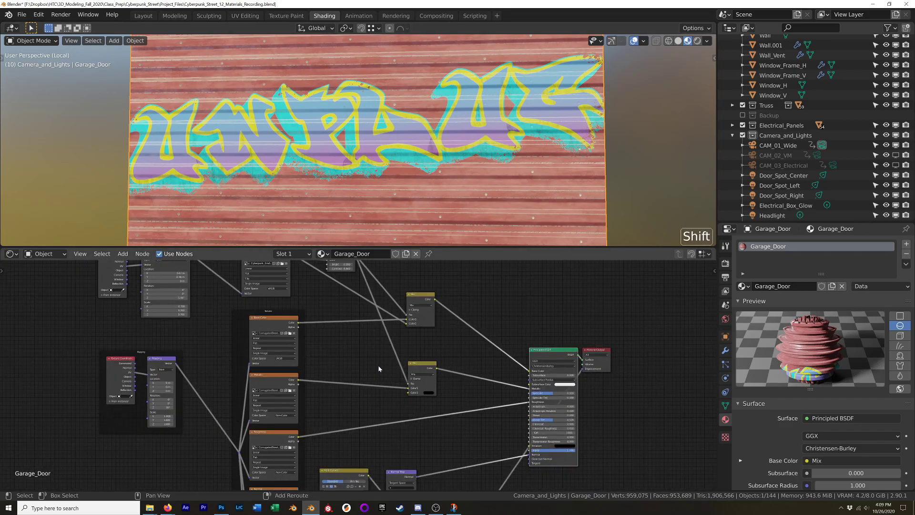
pyautogui.keyDown('shift'); pyautogui.moveTo(394, 370); pyautogui.dragTo(399, 355, button='middle'); pyautogui.keyUp('shift')
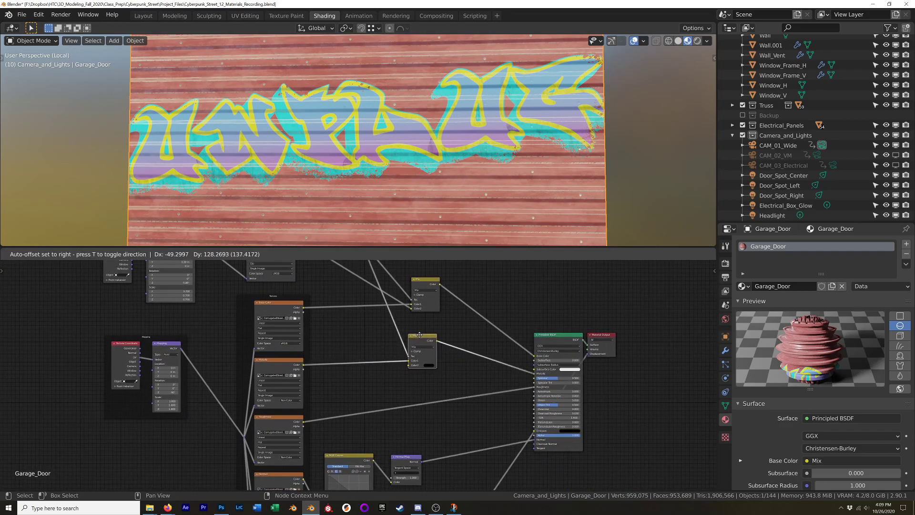
# Switch the base-colour Mix node's blending mode to Multiply.
pyautogui.moveTo(427, 354); pyautogui.dragTo(423, 341)
pyautogui.scroll(4, 389, 339)
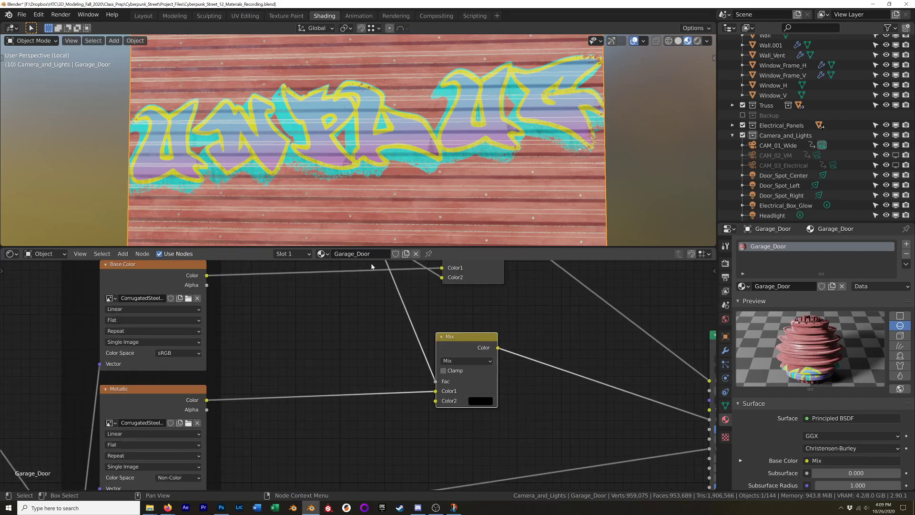
pyautogui.moveTo(395, 129); pyautogui.dragTo(371, 120, button='middle')
pyautogui.scroll(5, 344, 128)
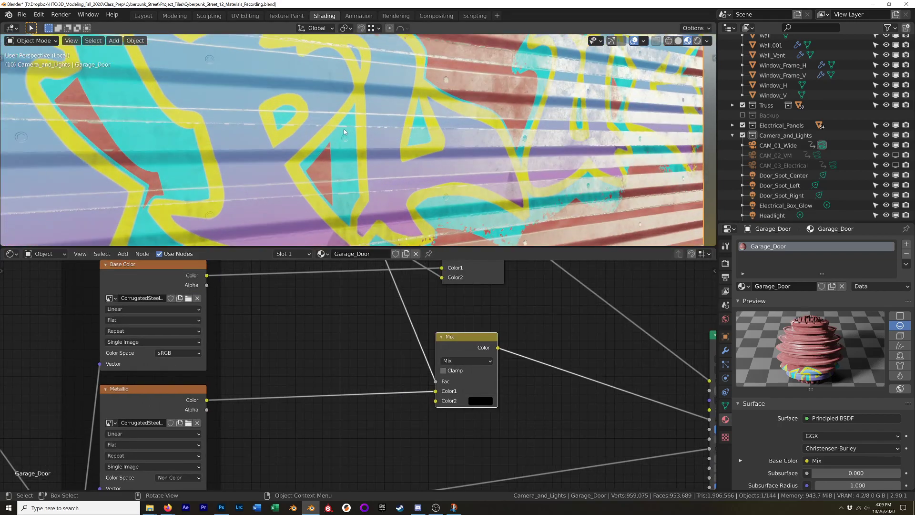
pyautogui.click(466, 361)
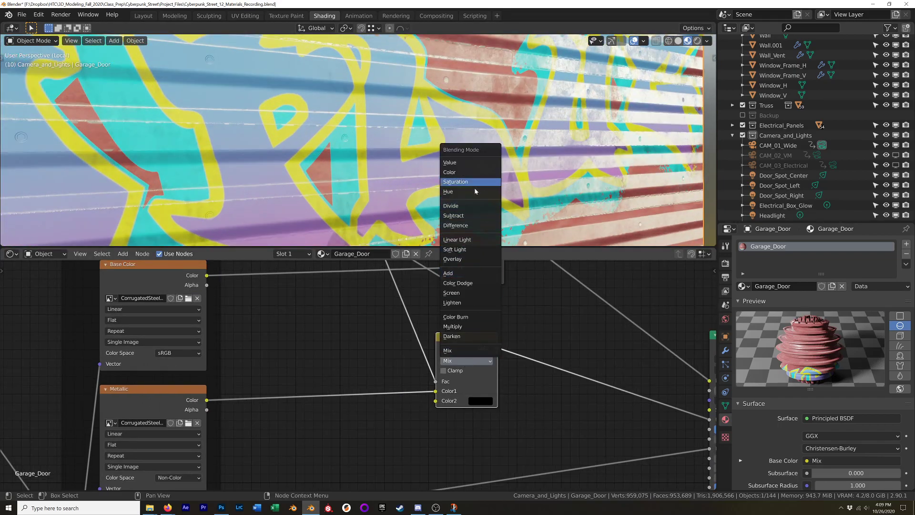
pyautogui.click(468, 326)
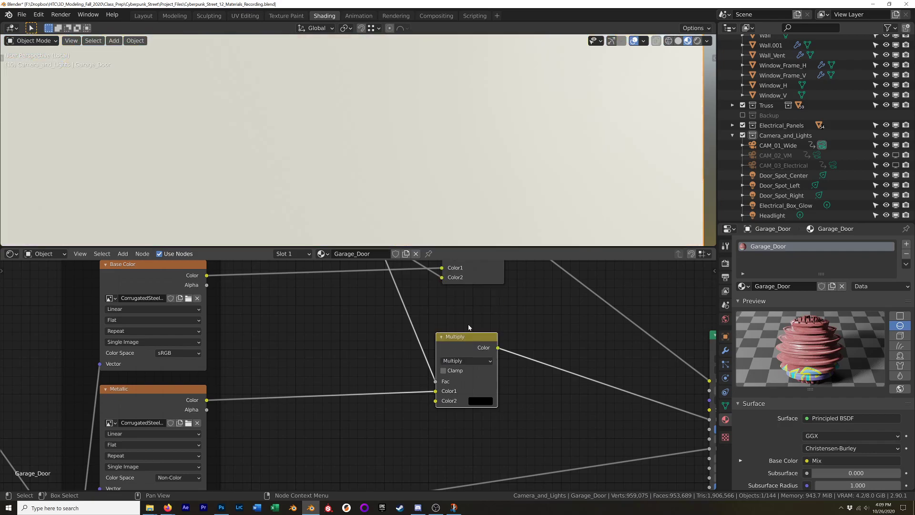
# Preview the Multiply node's output alone on the door, reposition it, and duplicate it.
pyautogui.moveTo(408, 136); pyautogui.dragTo(415, 115, button='middle')
pyautogui.moveTo(419, 146); pyautogui.dragTo(446, 158, button='middle')
pyautogui.keyDown('ctrl'); pyautogui.keyDown('shift'); pyautogui.click(459, 340); pyautogui.keyUp('shift'); pyautogui.keyUp('ctrl')
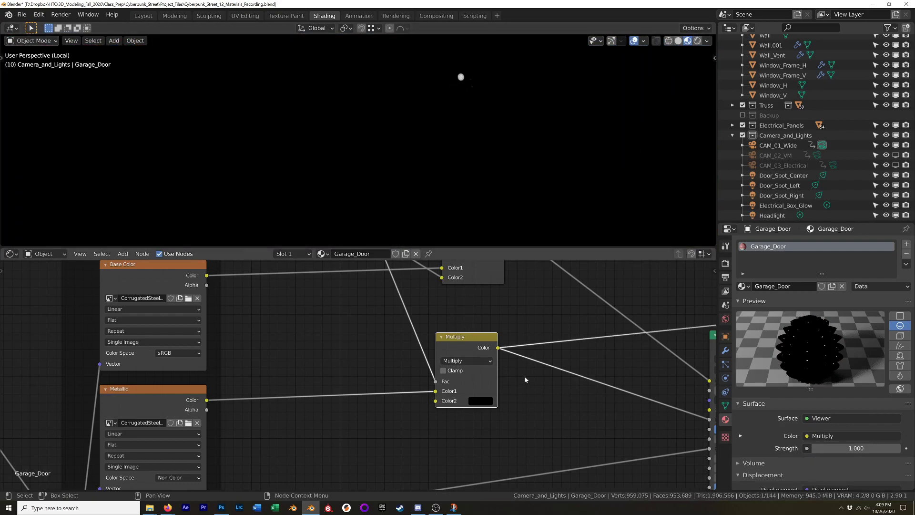
pyautogui.scroll(-5, 465, 374)
pyautogui.moveTo(462, 318); pyautogui.dragTo(462, 313)
pyautogui.scroll(6, 456, 319)
pyautogui.keyDown('shift'); pyautogui.moveTo(460, 333); pyautogui.dragTo(455, 320, button='middle'); pyautogui.keyUp('shift')
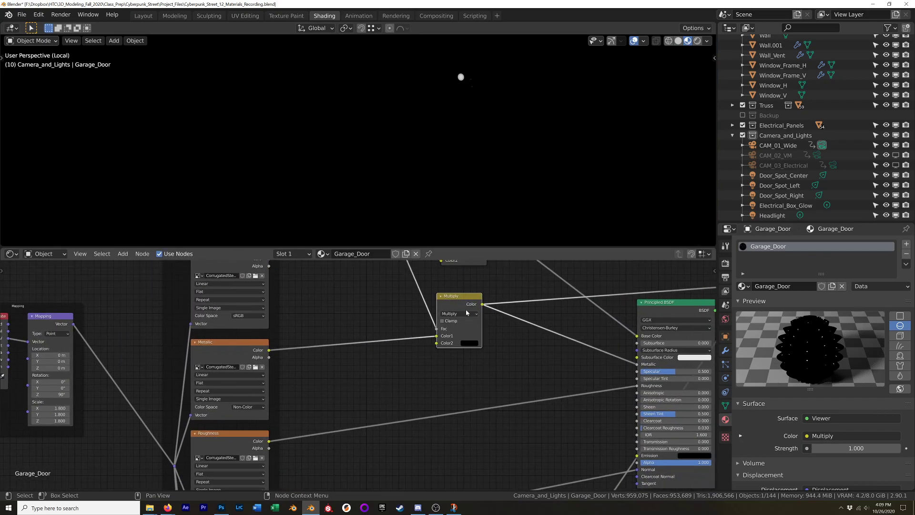
pyautogui.moveTo(466, 298)
pyautogui.mouseDown()
pyautogui.moveTo(491, 288)
pyautogui.moveTo(461, 297)
pyautogui.mouseUp()
pyautogui.hotkey('shift', 'd')
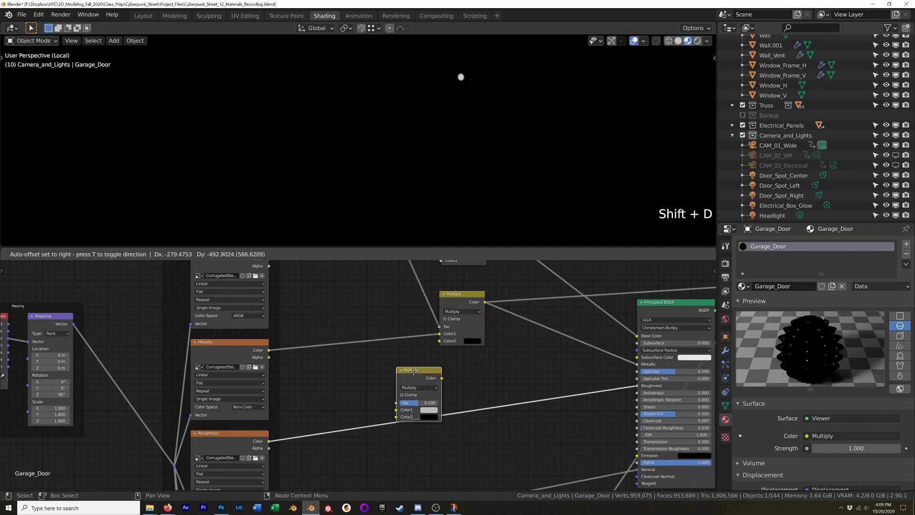
# Drop the duplicated Multiply onto the Roughness link and preview its output against the Roughness texture.
pyautogui.click(457, 398)
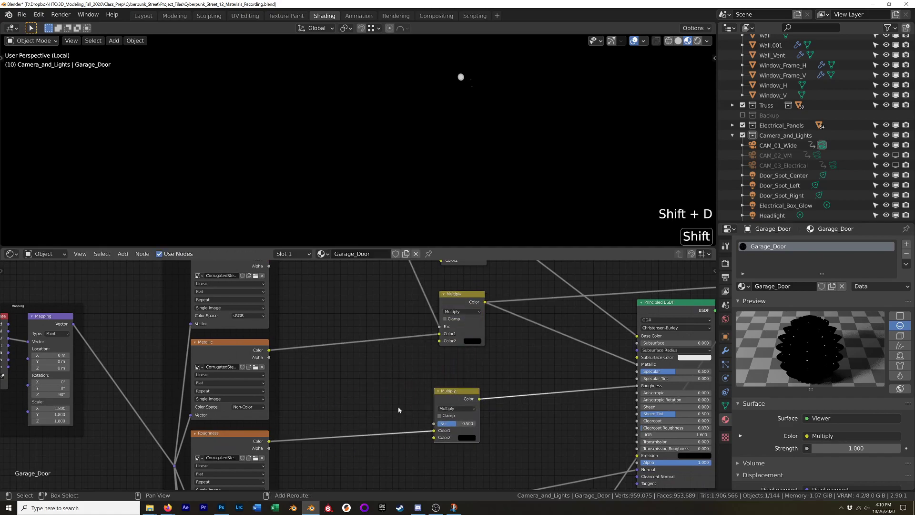
pyautogui.keyDown('shift'); pyautogui.moveTo(458, 398); pyautogui.dragTo(463, 378, button='middle'); pyautogui.keyUp('shift')
pyautogui.keyDown('ctrl'); pyautogui.keyDown('shift'); pyautogui.click(458, 375); pyautogui.keyUp('shift'); pyautogui.keyUp('ctrl')
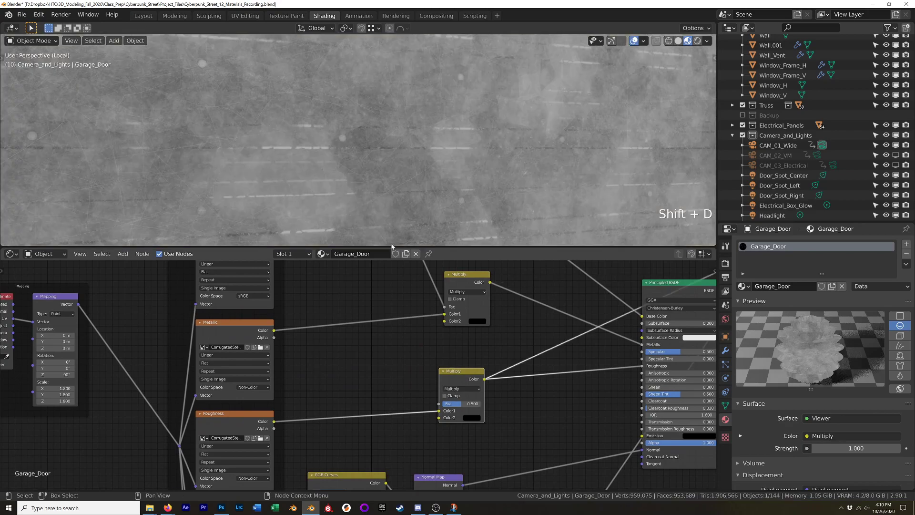
pyautogui.scroll(-2, 344, 410)
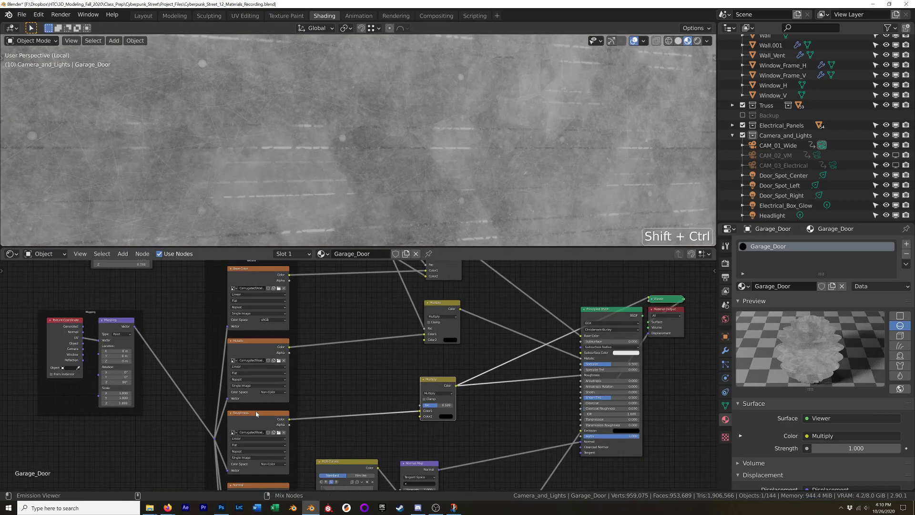
pyautogui.keyDown('ctrl'); pyautogui.keyDown('shift'); pyautogui.click(256, 414); pyautogui.keyUp('shift'); pyautogui.keyUp('ctrl')
pyautogui.scroll(-3, 410, 163)
pyautogui.moveTo(410, 163)
pyautogui.mouseDown(button='middle')
pyautogui.moveTo(363, 169)
pyautogui.moveTo(370, 124)
pyautogui.moveTo(407, 161)
pyautogui.moveTo(401, 147)
pyautogui.moveTo(367, 153)
pyautogui.moveTo(422, 159)
pyautogui.mouseUp(button='middle')
pyautogui.keyDown('ctrl'); pyautogui.keyDown('shift'); pyautogui.click(437, 380); pyautogui.keyUp('shift'); pyautogui.keyUp('ctrl')
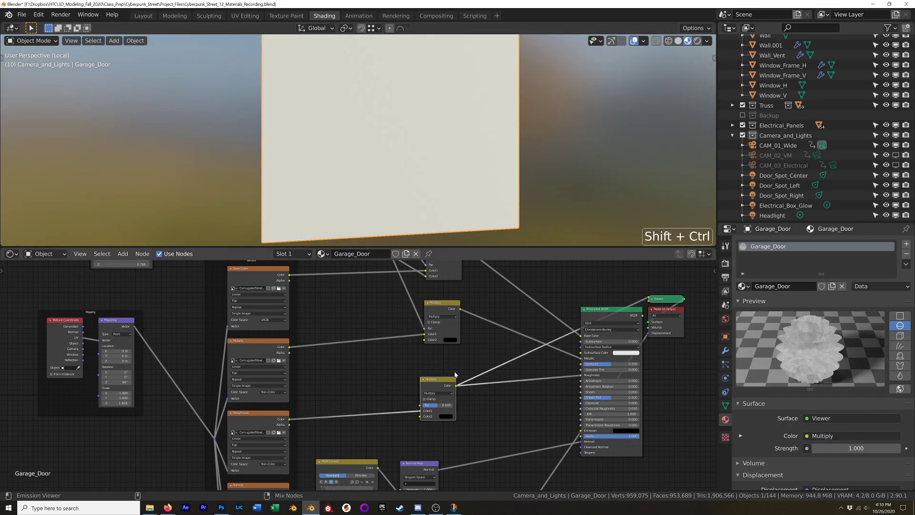
# Link the graffiti Bright/Contrast output into the lower Multiply's Color1 and tidy the node position.
pyautogui.scroll(-3, 413, 127)
pyautogui.scroll(2, 413, 127)
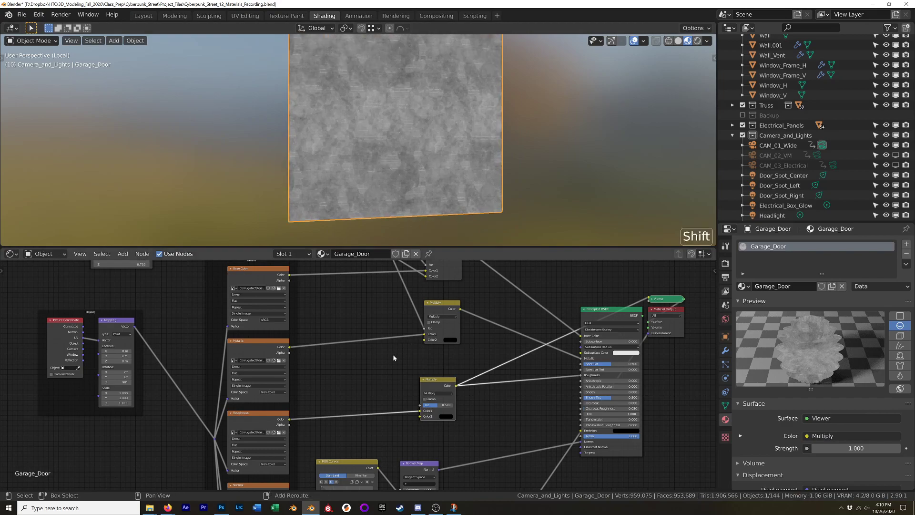
pyautogui.keyDown('shift'); pyautogui.moveTo(389, 369); pyautogui.dragTo(412, 408, button='middle'); pyautogui.keyUp('shift')
pyautogui.scroll(-3, 413, 407)
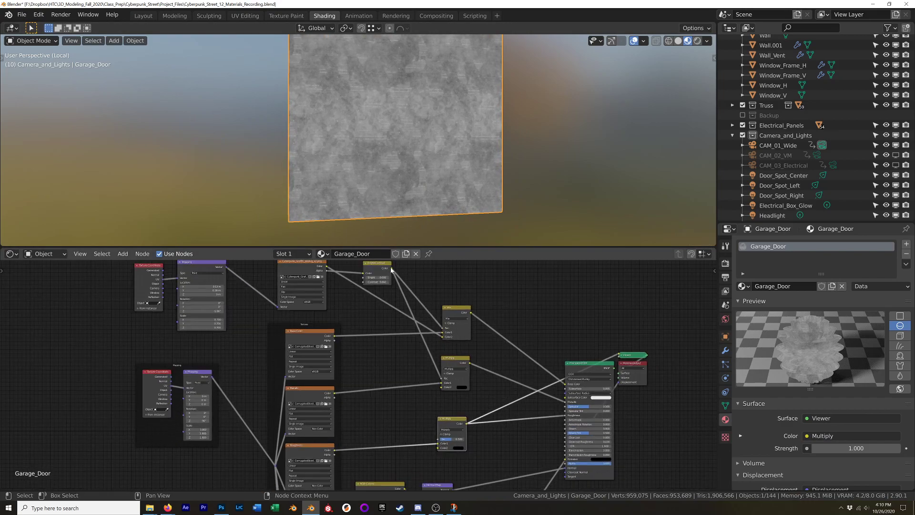
pyautogui.moveTo(392, 269); pyautogui.dragTo(438, 443)
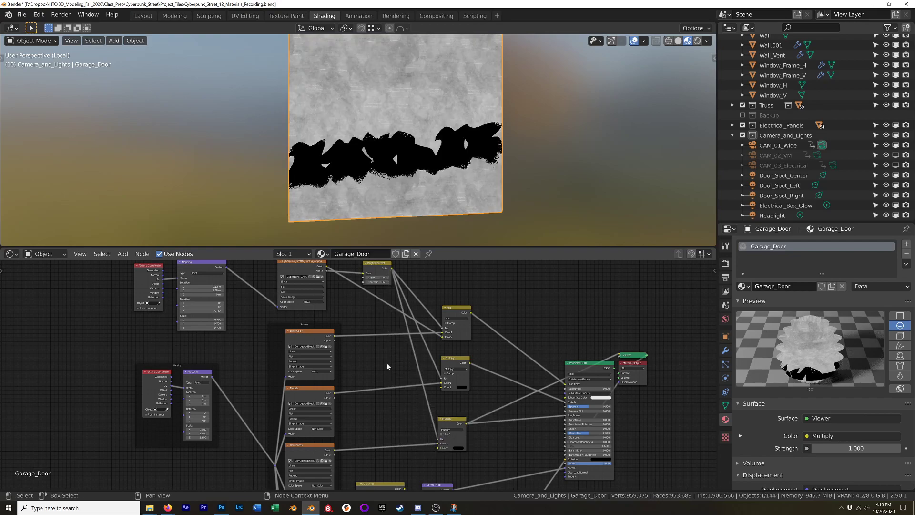
pyautogui.moveTo(392, 118); pyautogui.dragTo(433, 116, button='middle')
pyautogui.scroll(3, 413, 126)
pyautogui.scroll(1, 485, 132)
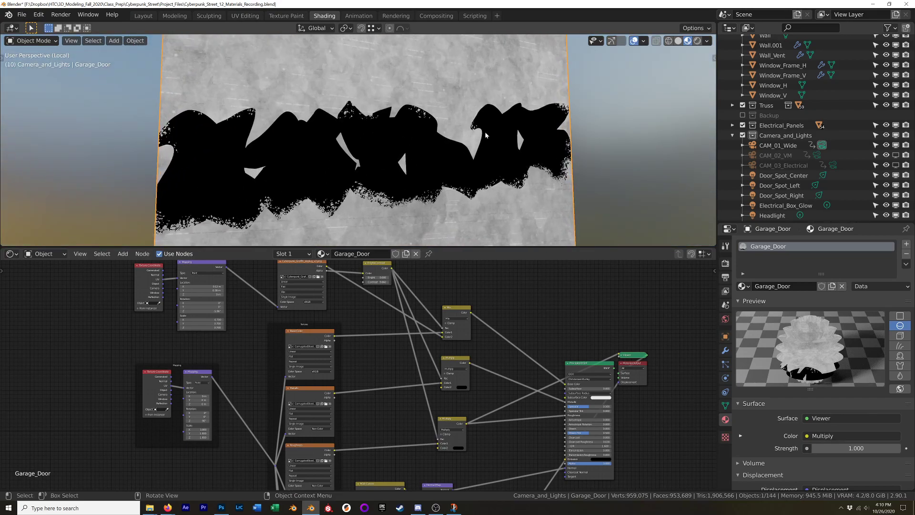
pyautogui.moveTo(485, 132); pyautogui.dragTo(457, 147, button='middle')
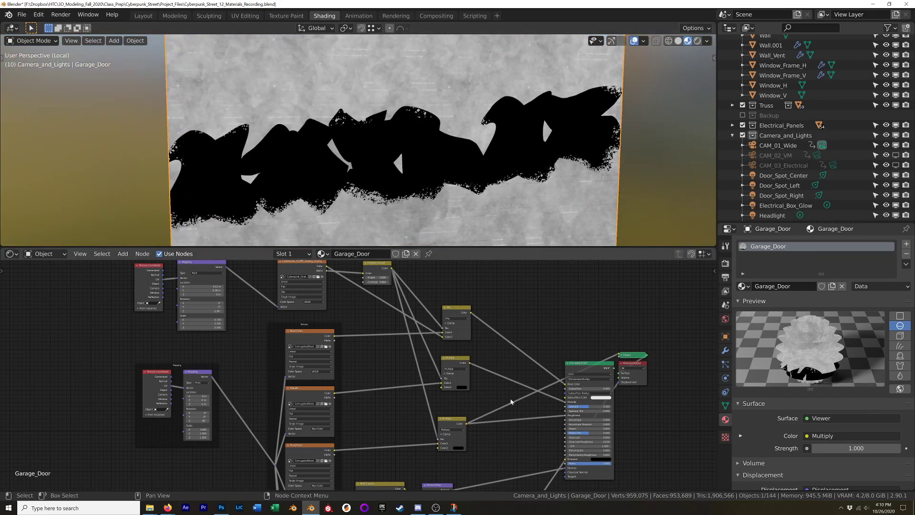
pyautogui.scroll(2, 486, 441)
pyautogui.keyDown('shift'); pyautogui.moveTo(486, 441); pyautogui.dragTo(509, 427, button='middle'); pyautogui.keyUp('shift')
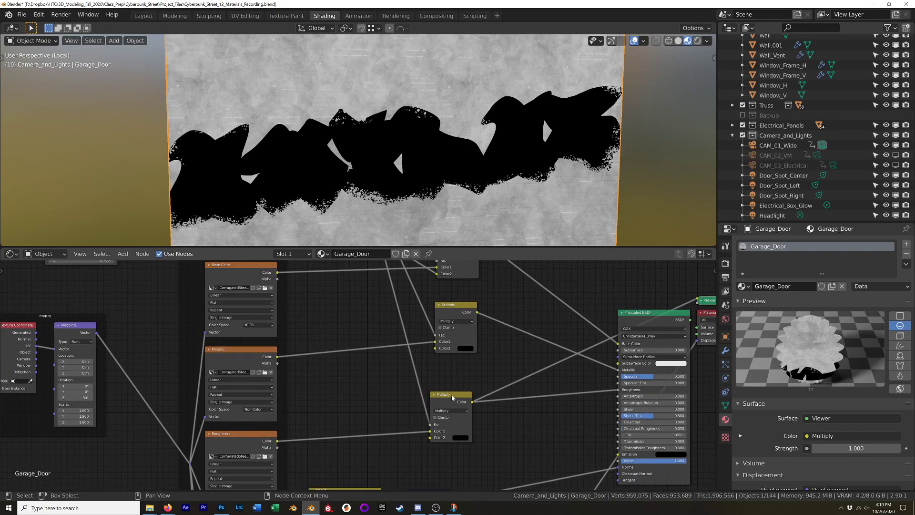
pyautogui.moveTo(452, 398); pyautogui.dragTo(459, 383)
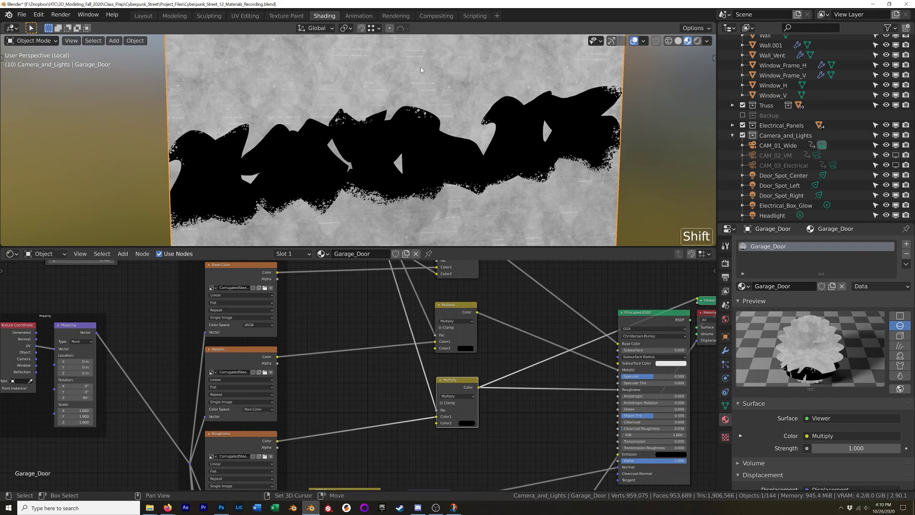
# Raise the roughness Multiply's Color2 from black to a grey of value 0.312.
pyautogui.keyDown('shift'); pyautogui.moveTo(420, 70); pyautogui.dragTo(470, 119, button='middle'); pyautogui.keyUp('shift')
pyautogui.scroll(3, 427, 141)
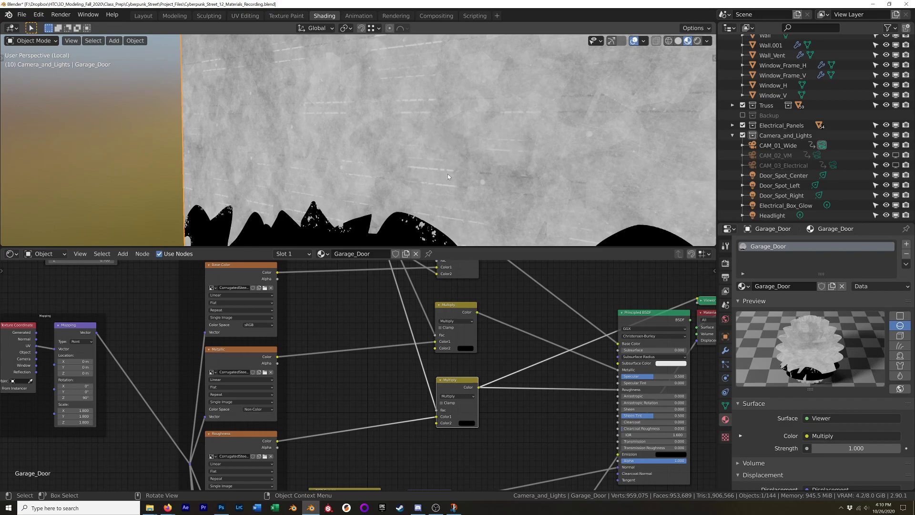
pyautogui.moveTo(447, 176); pyautogui.dragTo(491, 190, button='middle')
pyautogui.keyDown('shift'); pyautogui.moveTo(370, 297); pyautogui.dragTo(429, 438, button='middle'); pyautogui.keyUp('shift')
pyautogui.keyDown('shift'); pyautogui.moveTo(434, 390); pyautogui.dragTo(384, 455, button='middle'); pyautogui.keyUp('shift')
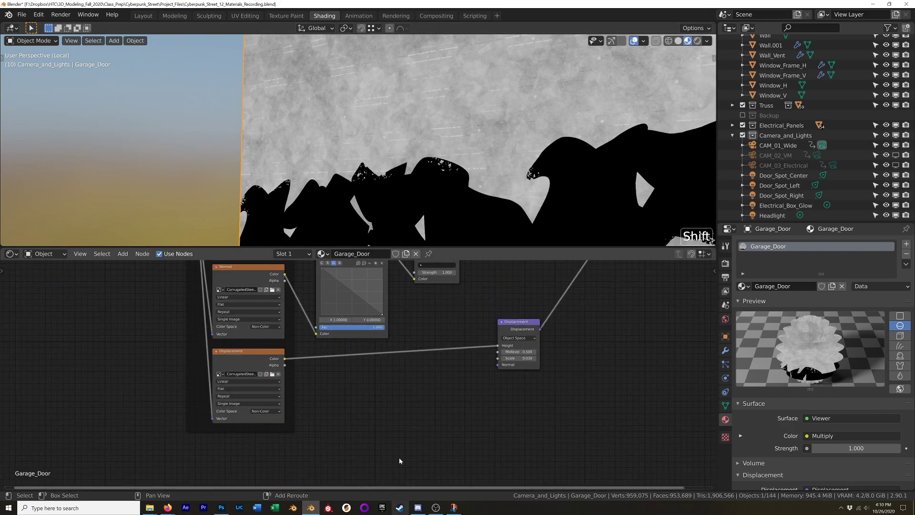
pyautogui.keyDown('shift'); pyautogui.moveTo(433, 358); pyautogui.dragTo(449, 305, button='middle'); pyautogui.keyUp('shift')
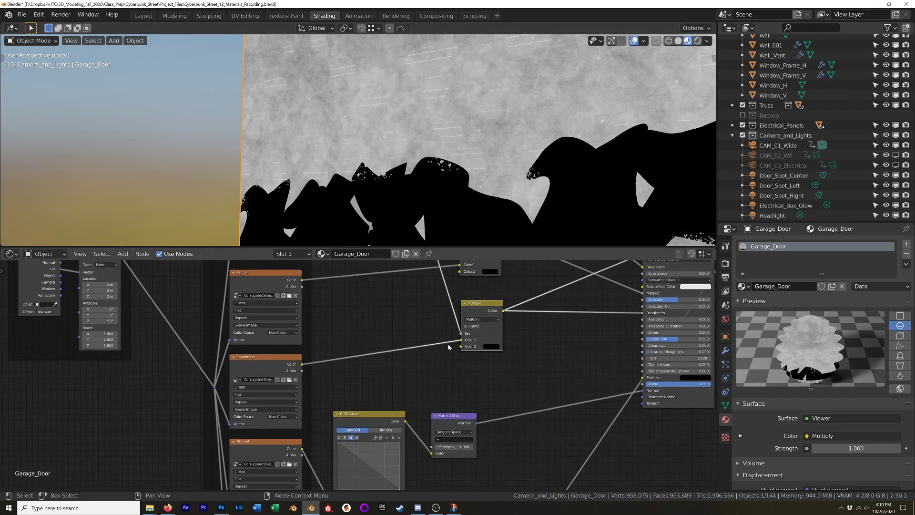
pyautogui.scroll(5, 492, 348)
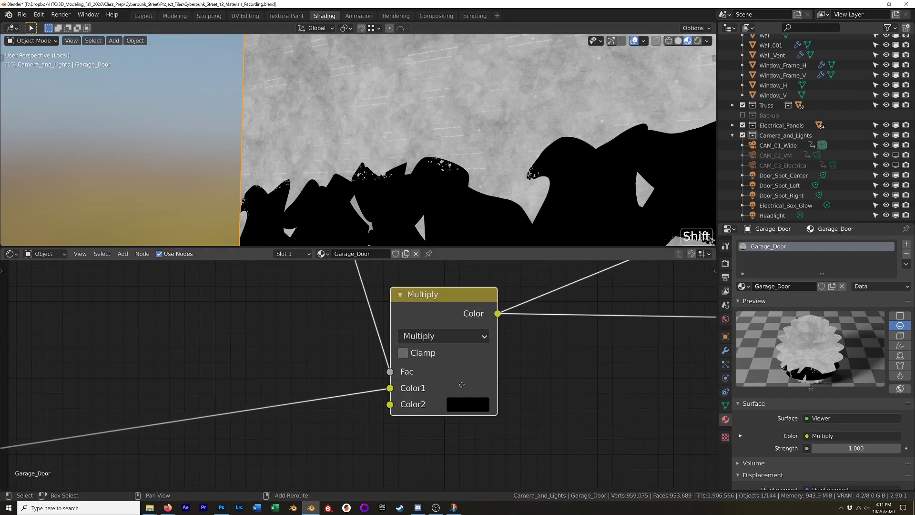
pyautogui.keyDown('shift'); pyautogui.scroll(1, 462, 399); pyautogui.keyUp('shift')
pyautogui.click(459, 413)
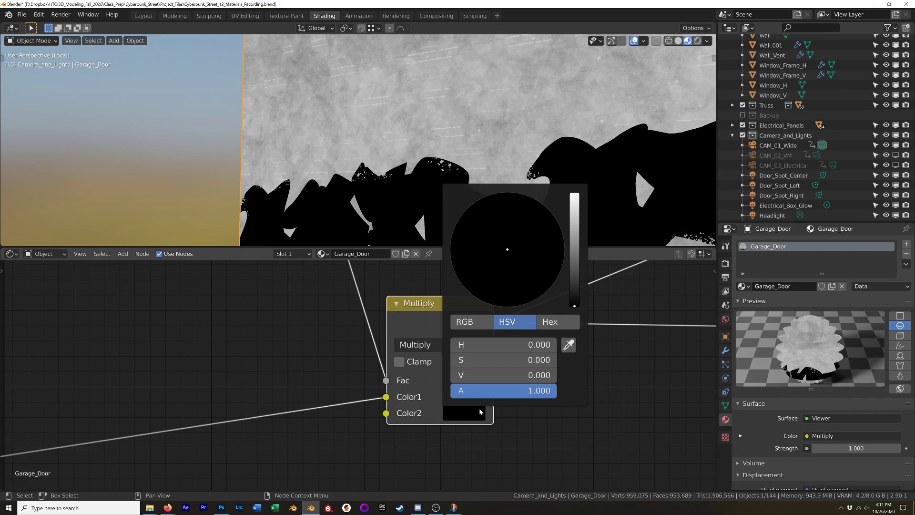
pyautogui.moveTo(575, 306); pyautogui.dragTo(574, 271)
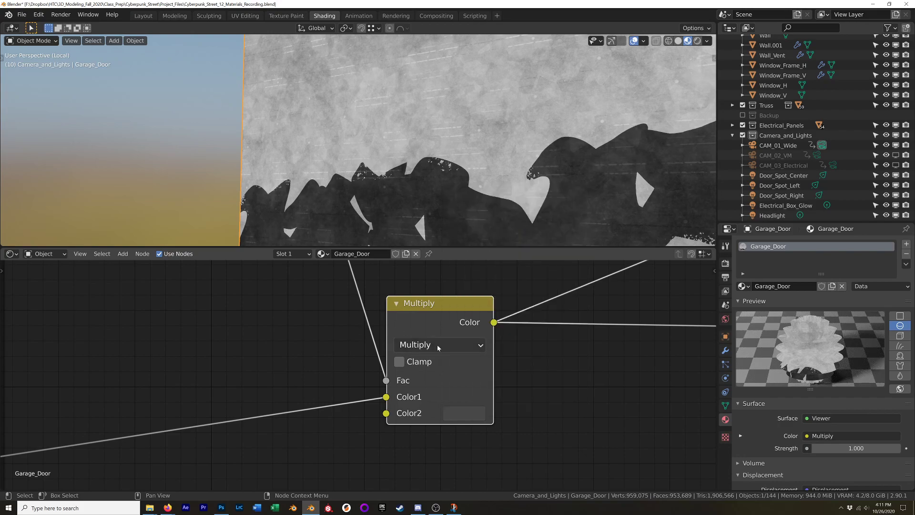
# Pan the views to bring the Principled BSDF and Material Output nodes into view.
pyautogui.scroll(-6, 481, 167)
pyautogui.keyDown('shift'); pyautogui.moveTo(485, 164); pyautogui.dragTo(469, 143, button='middle'); pyautogui.keyUp('shift')
pyautogui.scroll(-6, 553, 420)
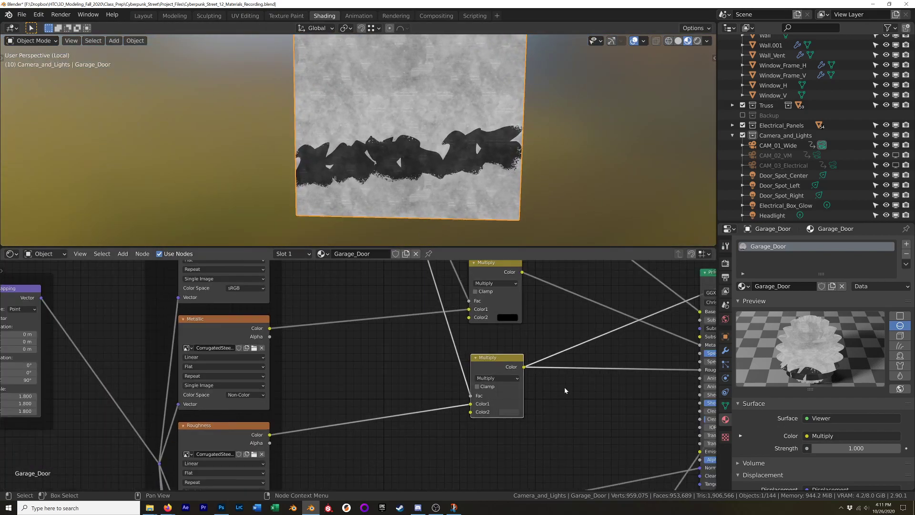
pyautogui.moveTo(566, 390); pyautogui.dragTo(293, 384, button='middle')
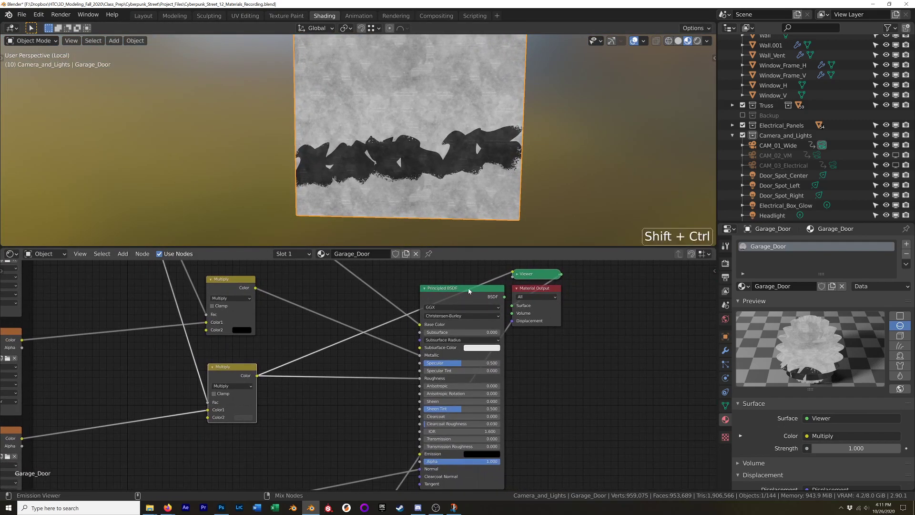
# Restore the full Principled BSDF material preview on the garage door.
pyautogui.keyDown('ctrl'); pyautogui.keyDown('shift'); pyautogui.click(482, 296); pyautogui.keyUp('shift'); pyautogui.keyUp('ctrl')
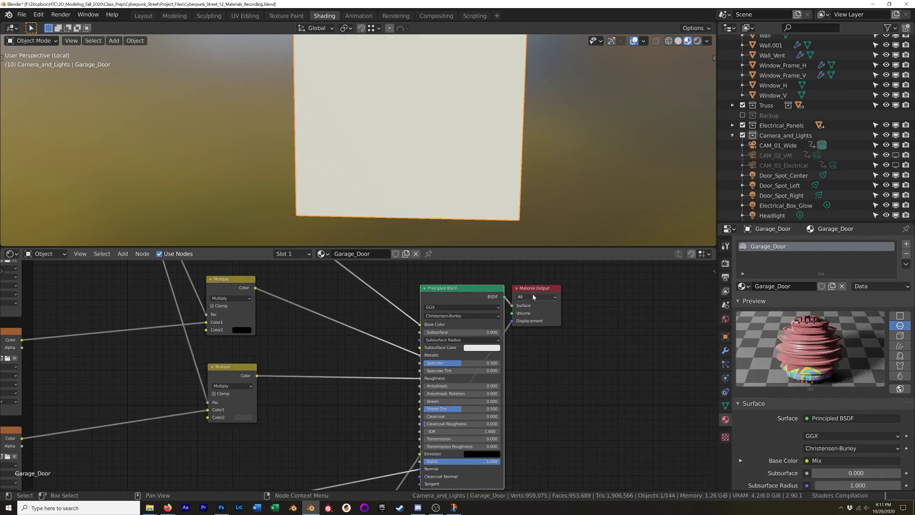
pyautogui.moveTo(343, 196); pyautogui.dragTo(403, 126, button='middle')
pyautogui.scroll(5, 416, 153)
pyautogui.moveTo(413, 175); pyautogui.dragTo(421, 201, button='middle')
# Light the viewport preview with a darker environment HDRI.
pyautogui.click(707, 41)
pyautogui.click(696, 114)
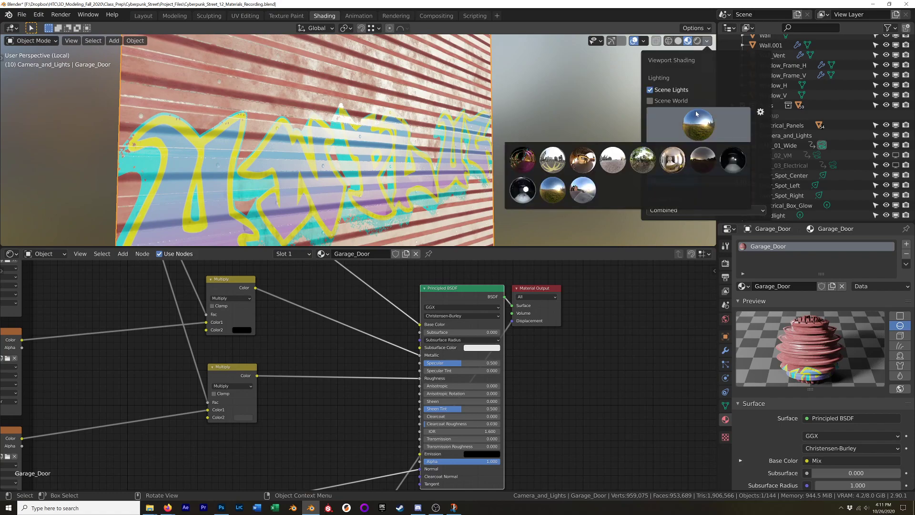
pyautogui.click(520, 158)
pyautogui.moveTo(433, 155)
pyautogui.mouseDown(button='middle')
pyautogui.moveTo(421, 161)
pyautogui.moveTo(421, 184)
pyautogui.moveTo(431, 137)
pyautogui.moveTo(423, 170)
pyautogui.moveTo(425, 153)
pyautogui.mouseUp(button='middle')
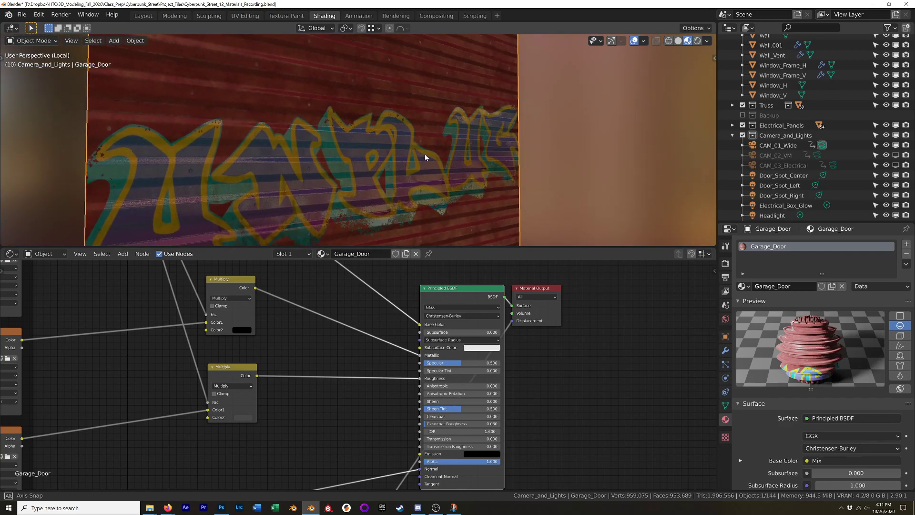
# Brighten the lower Multiply node's Color2 to a light grey of about 0.77.
pyautogui.click(242, 418)
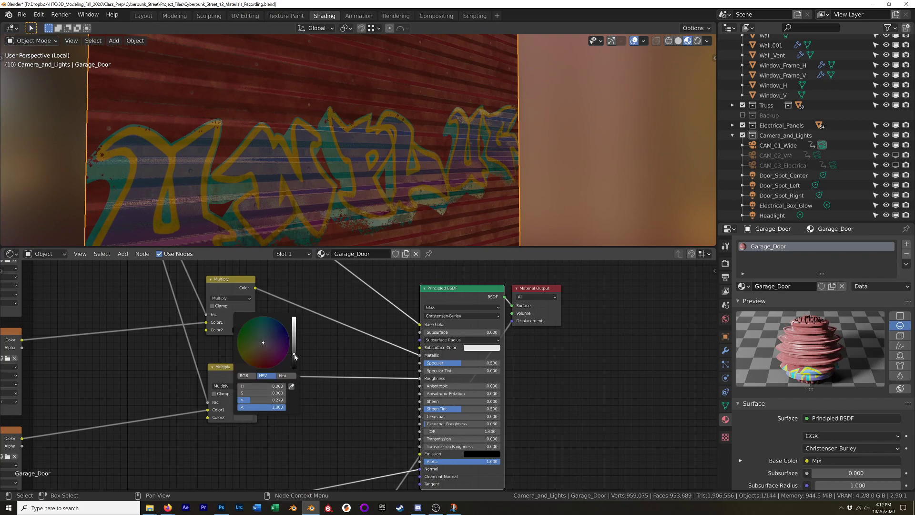
pyautogui.moveTo(294, 349); pyautogui.dragTo(294, 340)
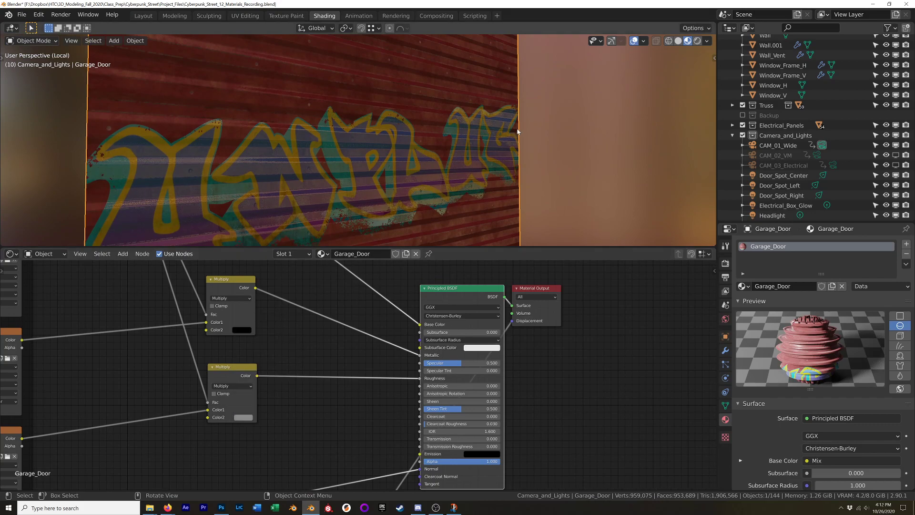
pyautogui.moveTo(476, 200); pyautogui.dragTo(465, 221, button='middle')
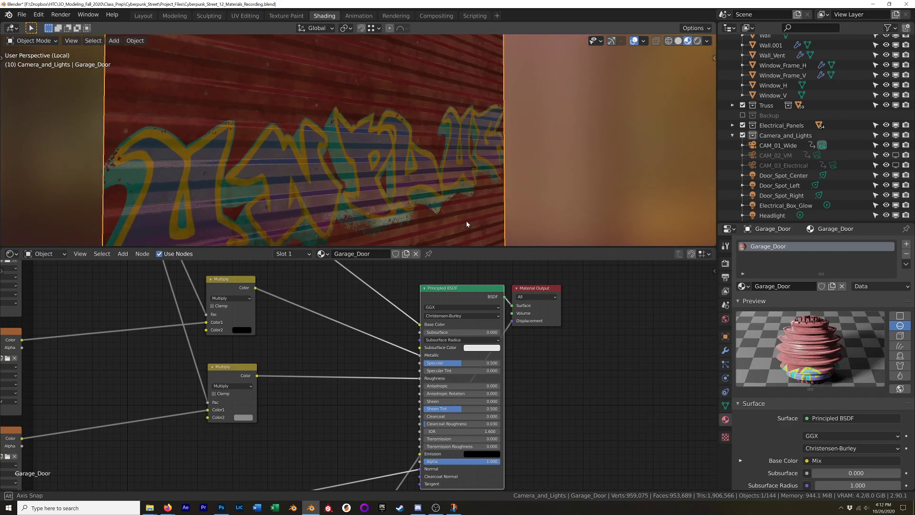
pyautogui.click(245, 418)
pyautogui.moveTo(295, 341); pyautogui.dragTo(294, 327)
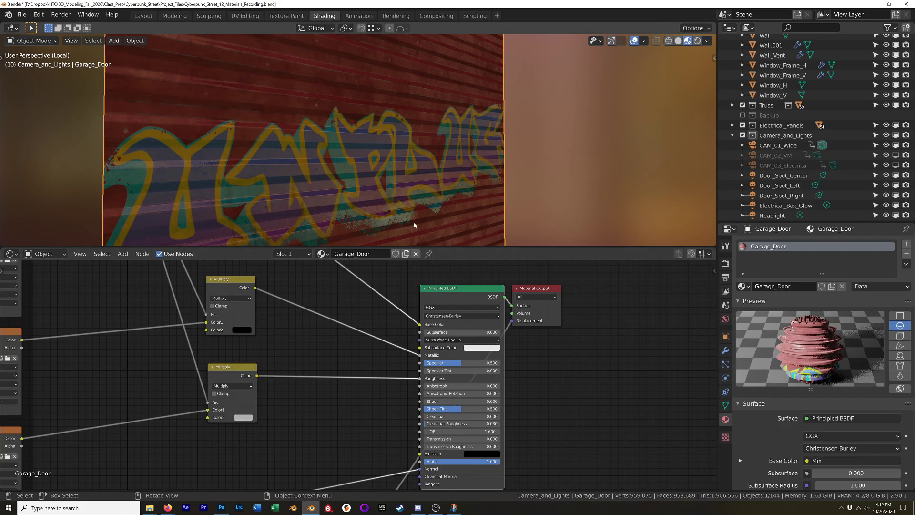
pyautogui.moveTo(413, 221); pyautogui.dragTo(441, 199, button='middle')
# Check the Multiply node's greyscale output on the door, then return to the full material.
pyautogui.keyDown('ctrl'); pyautogui.keyDown('shift'); pyautogui.click(239, 375); pyautogui.keyUp('shift'); pyautogui.keyUp('ctrl')
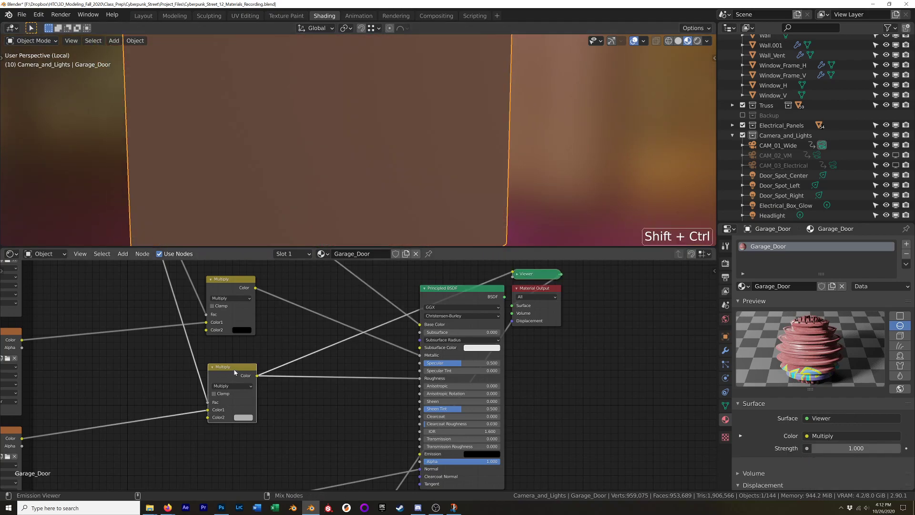
pyautogui.moveTo(335, 195); pyautogui.dragTo(371, 204, button='middle')
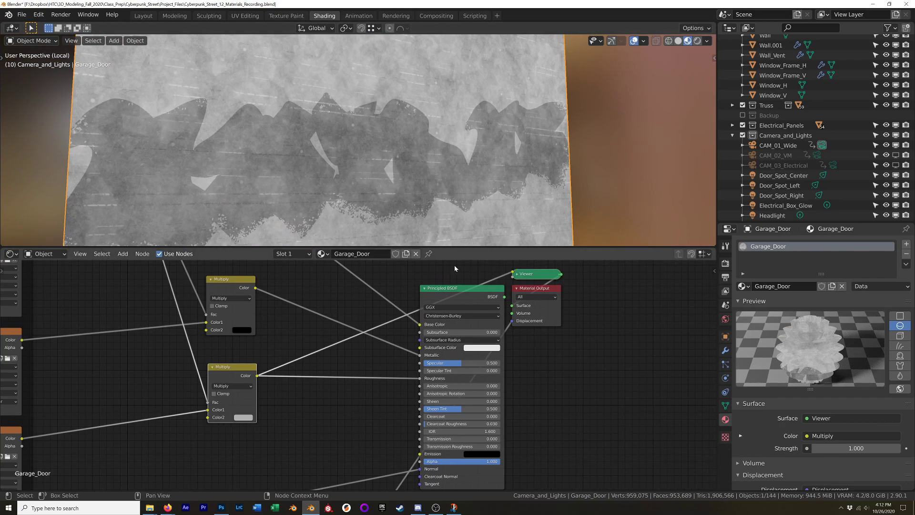
pyautogui.keyDown('ctrl'); pyautogui.keyDown('shift'); pyautogui.click(486, 296); pyautogui.keyUp('shift'); pyautogui.keyUp('ctrl')
pyautogui.moveTo(438, 194)
pyautogui.mouseDown(button='middle')
pyautogui.moveTo(473, 187)
pyautogui.moveTo(437, 199)
pyautogui.mouseUp(button='middle')
# Switch the viewport to Rendered shading to see the garage door fully rendered.
pyautogui.press('z')
pyautogui.click(453, 90)
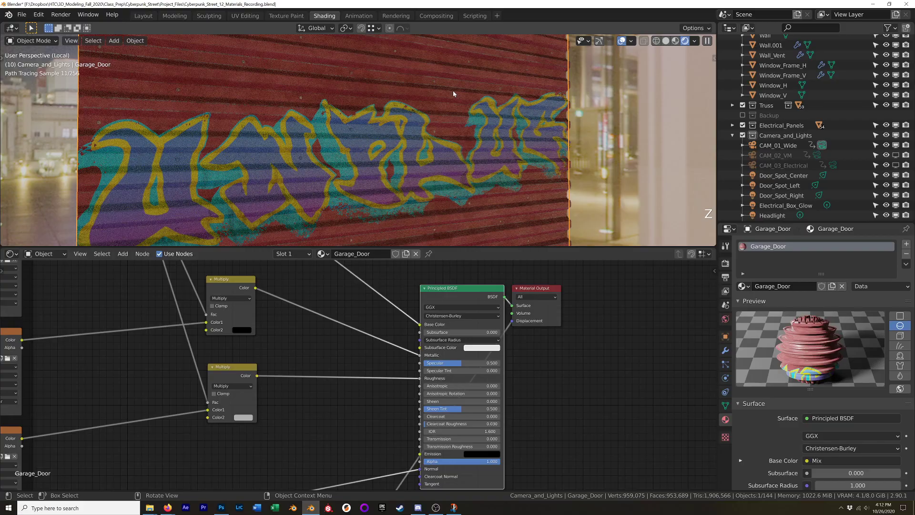
pyautogui.moveTo(443, 170)
pyautogui.mouseDown(button='middle')
pyautogui.moveTo(436, 179)
pyautogui.moveTo(456, 166)
pyautogui.moveTo(440, 181)
pyautogui.mouseUp(button='middle')
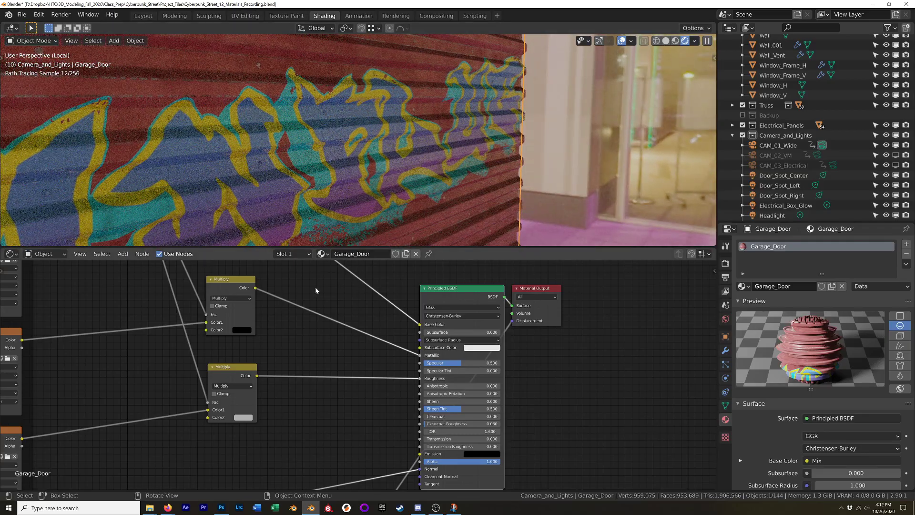
# Darken the lower Multiply node's Color2 to a mid grey of value 0.556.
pyautogui.click(240, 417)
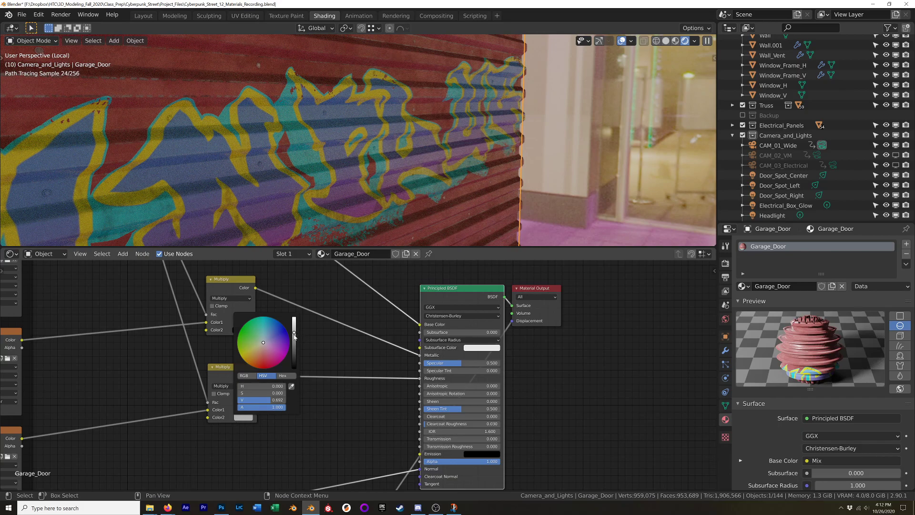
pyautogui.moveTo(295, 335); pyautogui.dragTo(294, 339)
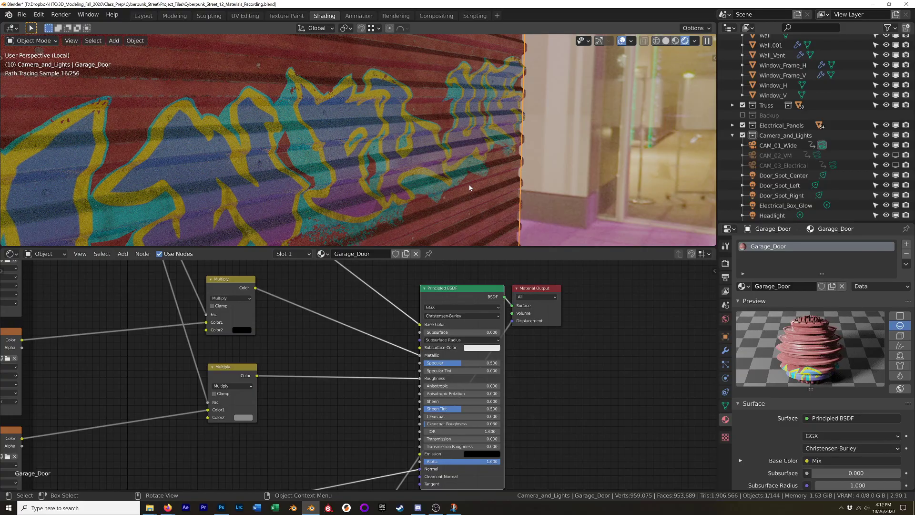
pyautogui.moveTo(469, 188)
pyautogui.mouseDown(button='middle')
pyautogui.moveTo(328, 175)
pyautogui.moveTo(439, 170)
pyautogui.moveTo(403, 171)
pyautogui.mouseUp(button='middle')
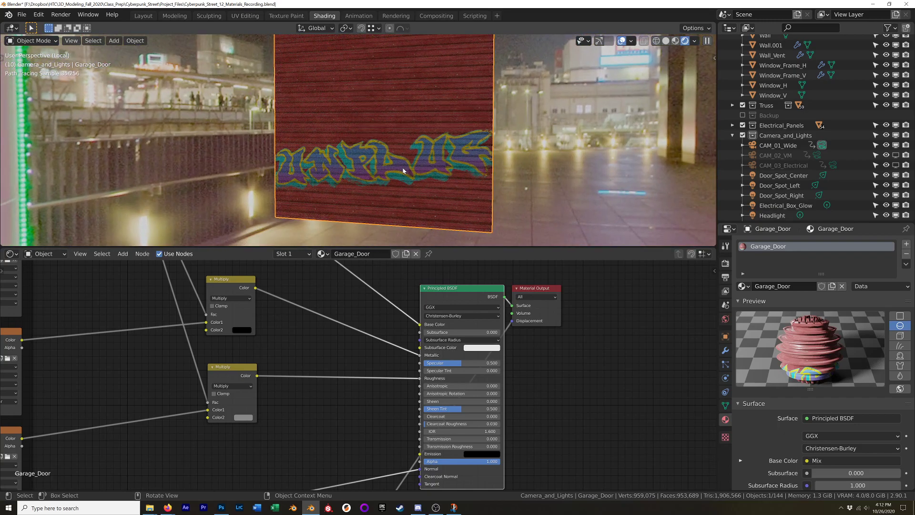
# Exit Local view and frame the garage door within the street scene.
pyautogui.press('KP_Divide')
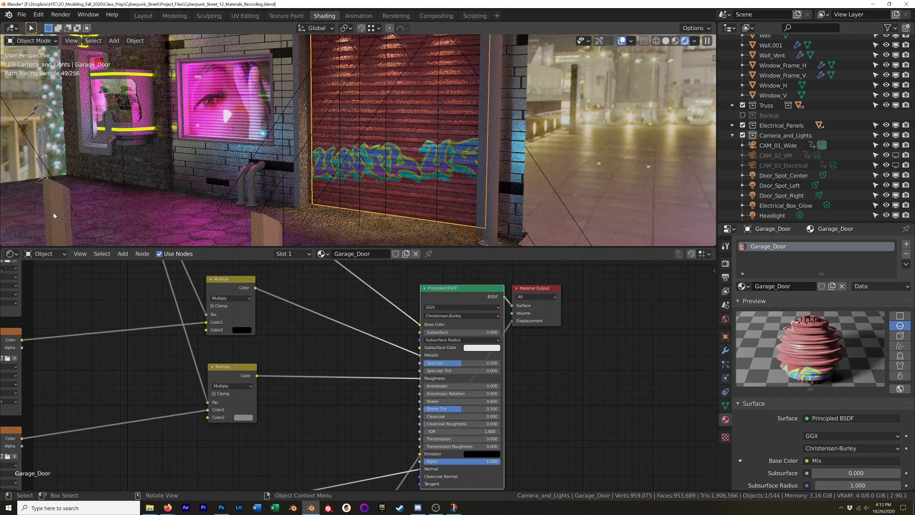
pyautogui.scroll(-4, 207, 208)
pyautogui.moveTo(206, 208)
pyautogui.mouseDown(button='middle')
pyautogui.moveTo(274, 160)
pyautogui.moveTo(291, 192)
pyautogui.moveTo(437, 193)
pyautogui.mouseUp(button='middle')
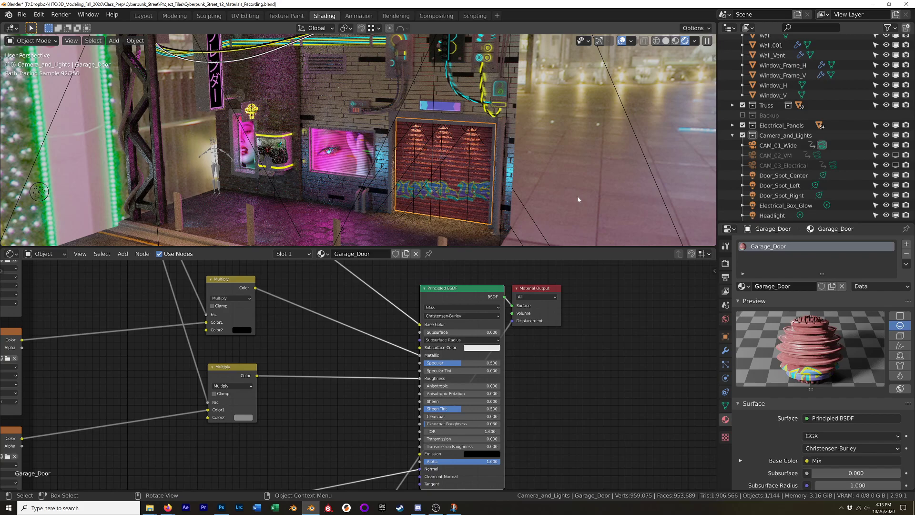
# Switch to Cyberpunk_Graffiti.psd in Photoshop and select Group 1 in the layers.
pyautogui.hotkey('alt', 'Tab')
pyautogui.hotkey('alt', 'Tab')
pyautogui.hotkey('alt', 'Tab')
pyautogui.hotkey('alt', 'Tab')
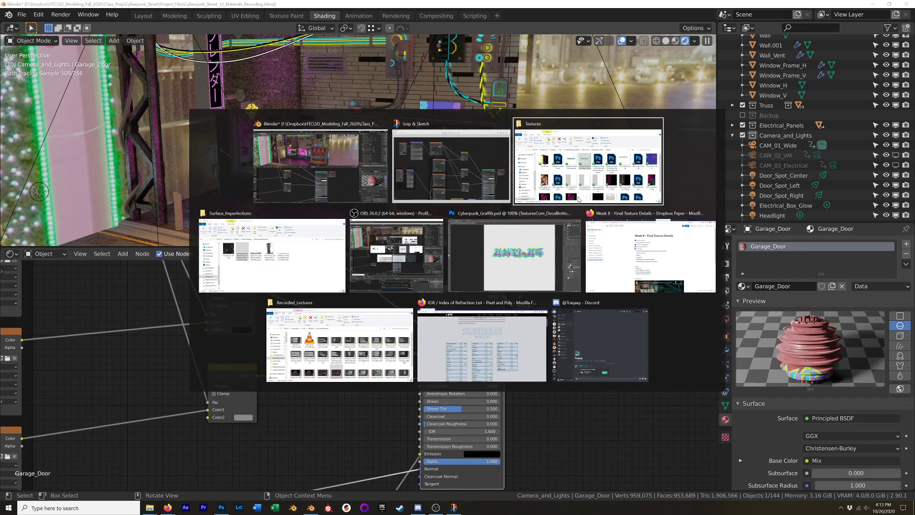
pyautogui.hotkey('alt', 'Tab')
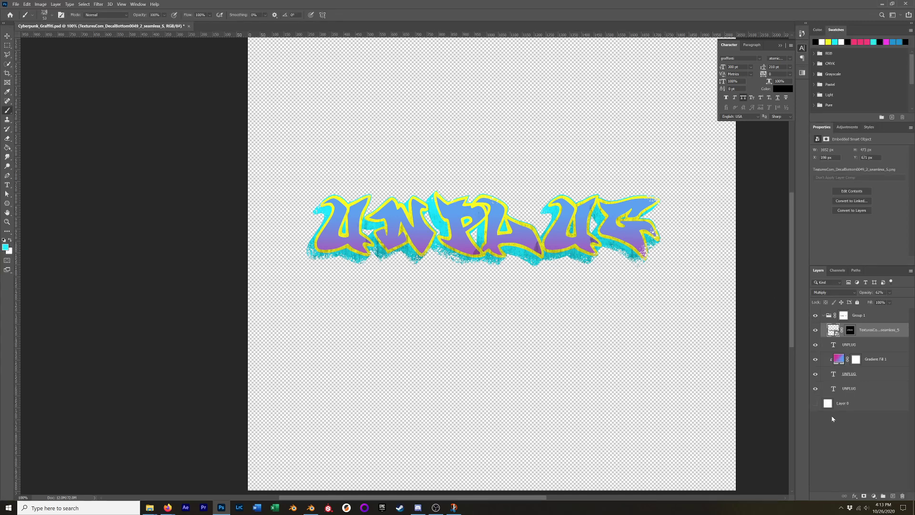
pyautogui.click(869, 316)
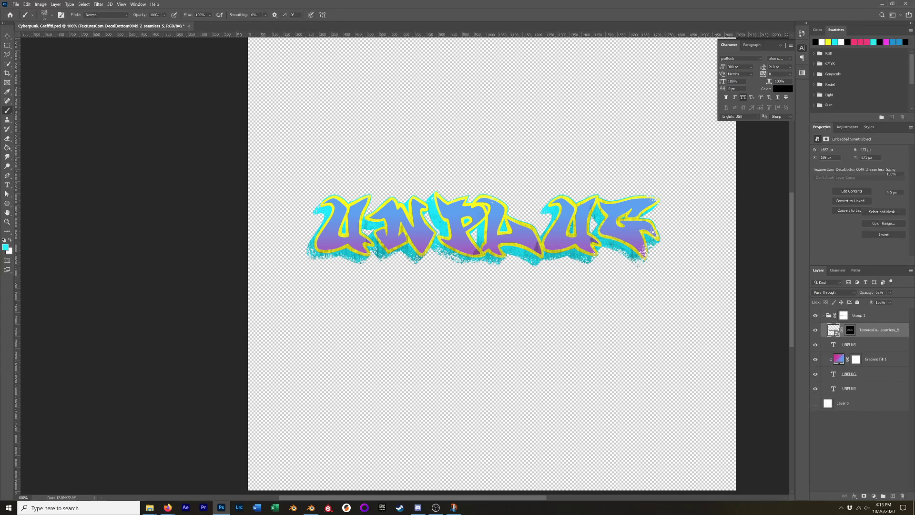
# Add a new top layer and type the text ENTER THE MATRIX on the canvas.
pyautogui.click(892, 496)
pyautogui.moveTo(861, 332); pyautogui.dragTo(853, 309)
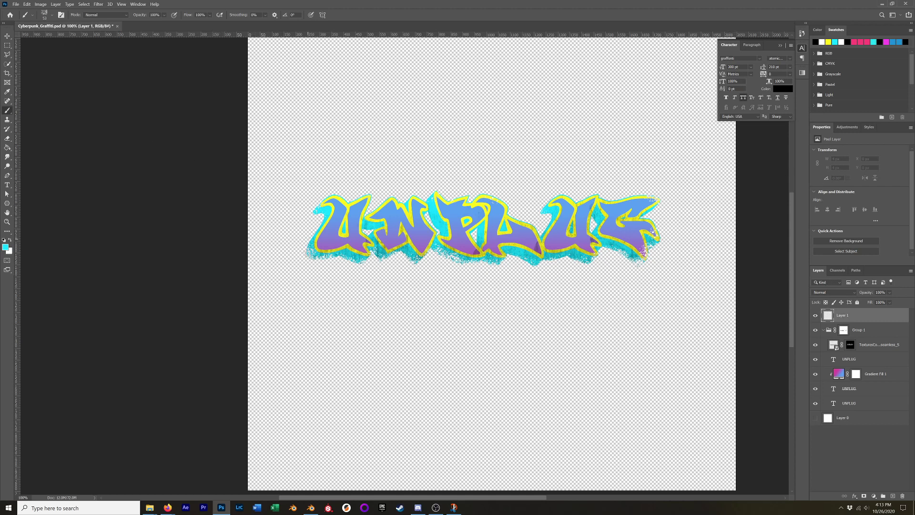
pyautogui.press('t')
pyautogui.click(376, 323)
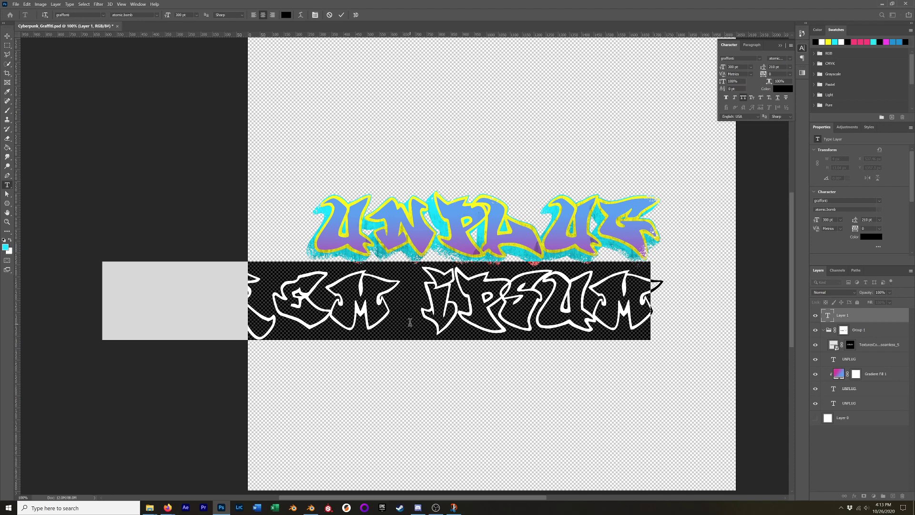
pyautogui.write('MAT')
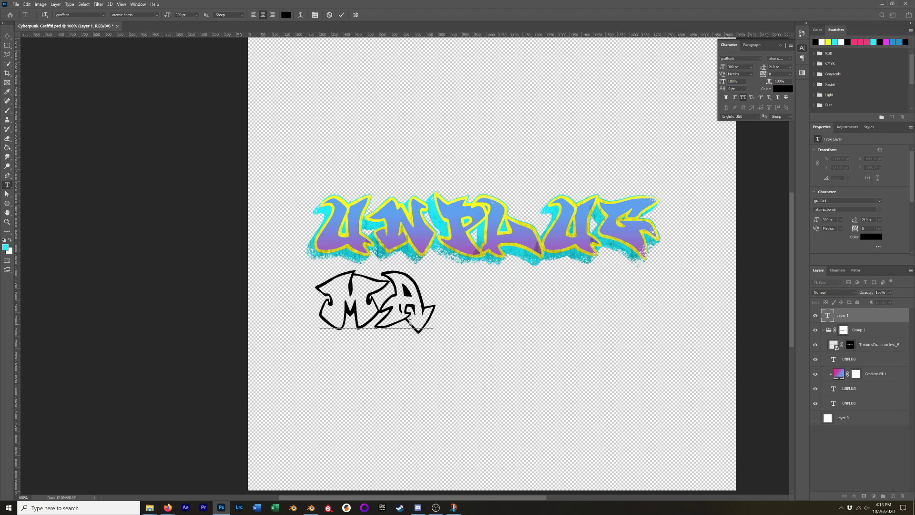
pyautogui.write('RIX')
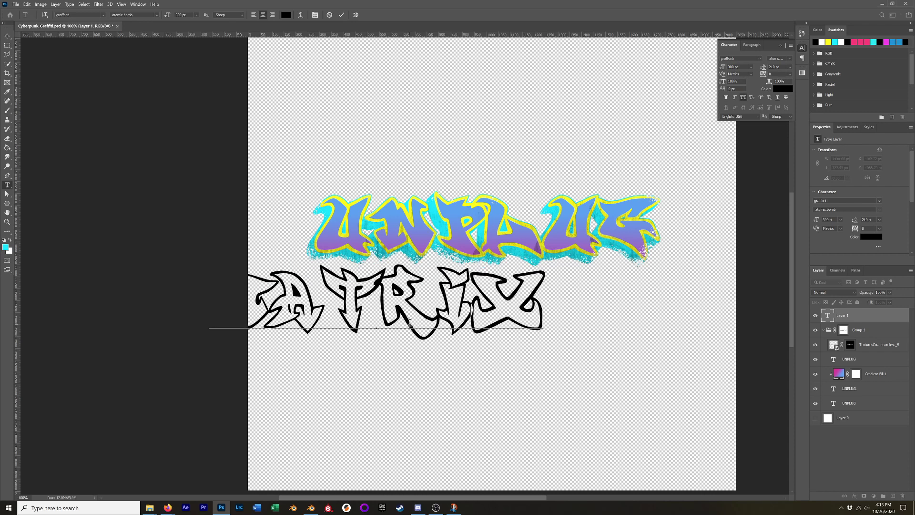
pyautogui.press('Left')
pyautogui.write('ENTER THE')
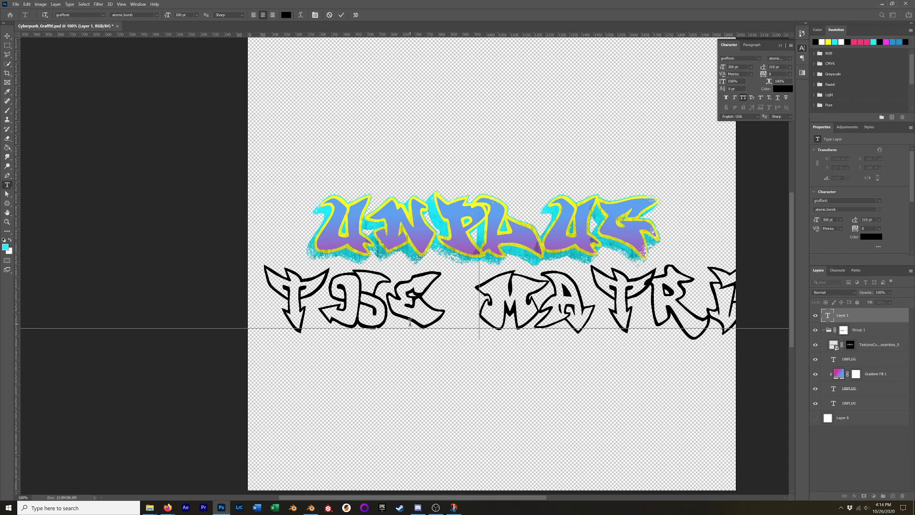
pyautogui.click(835, 446)
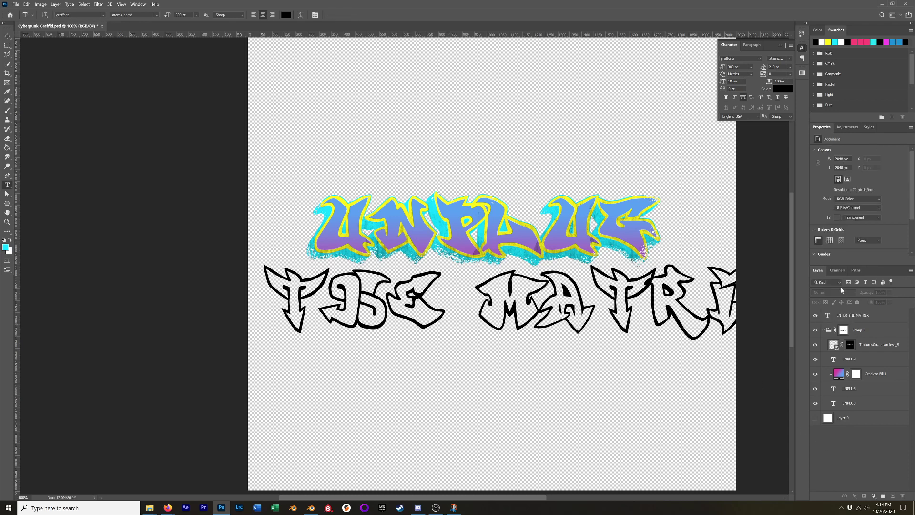
# Set the ENTER THE MATRIX text size to 72 pt.
pyautogui.click(865, 317)
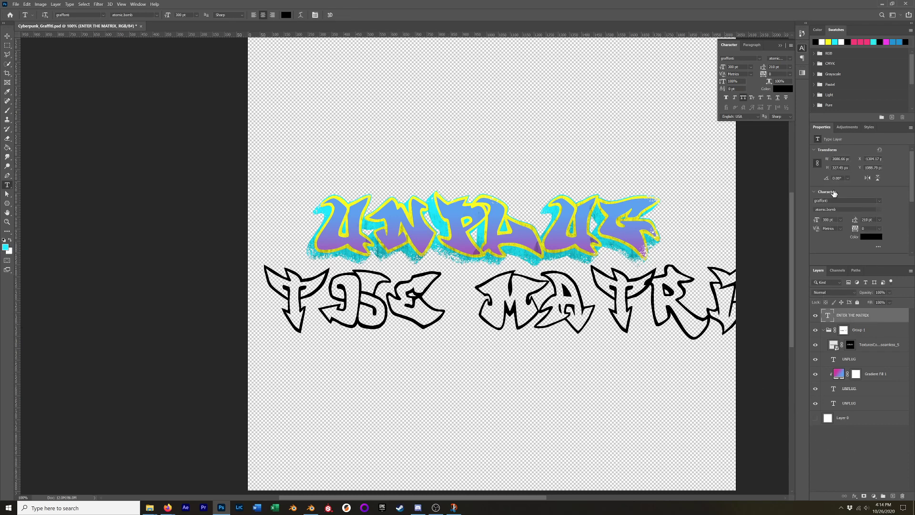
pyautogui.click(841, 219)
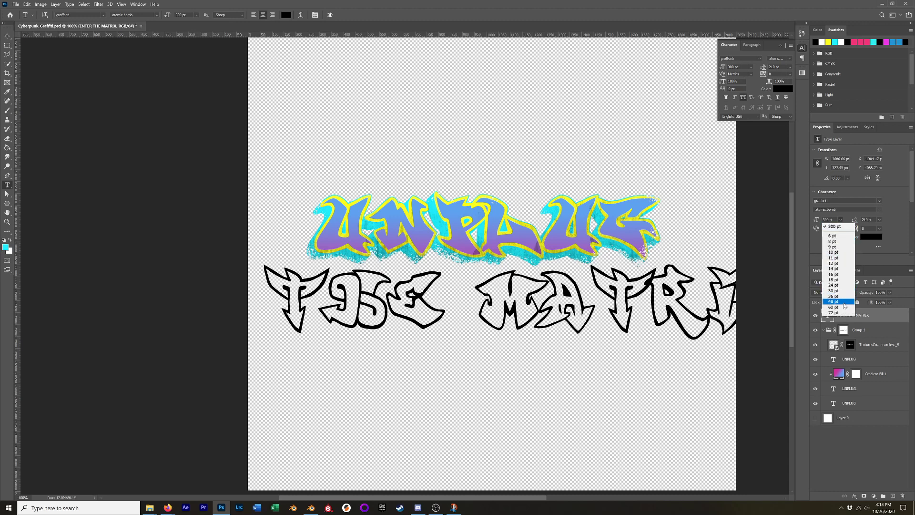
pyautogui.click(841, 313)
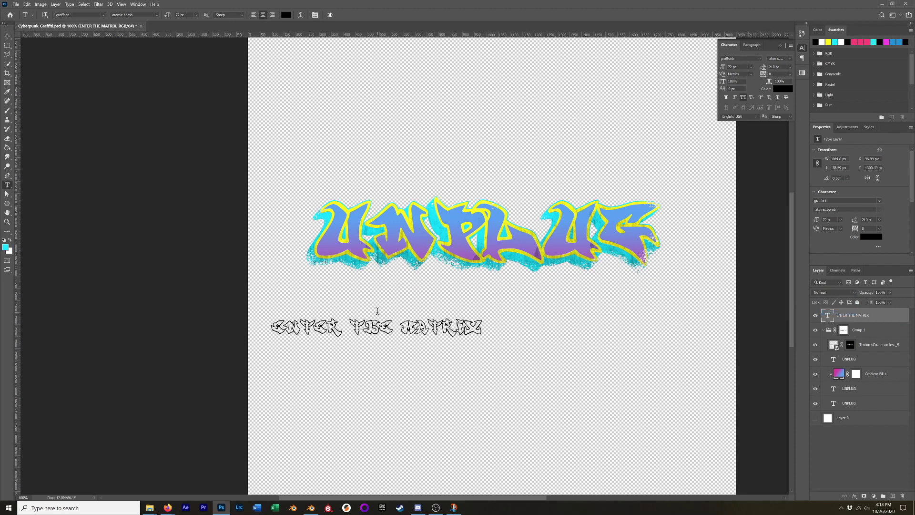
# Apply the Subway NewYork SC font to ENTER THE MATRIX and drag it across the UNPLUG letters.
pyautogui.click(879, 201)
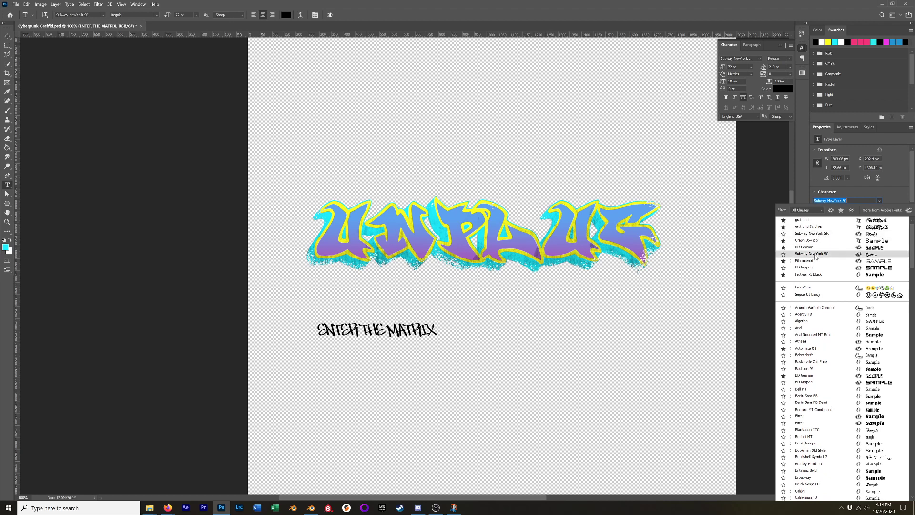
pyautogui.click(815, 256)
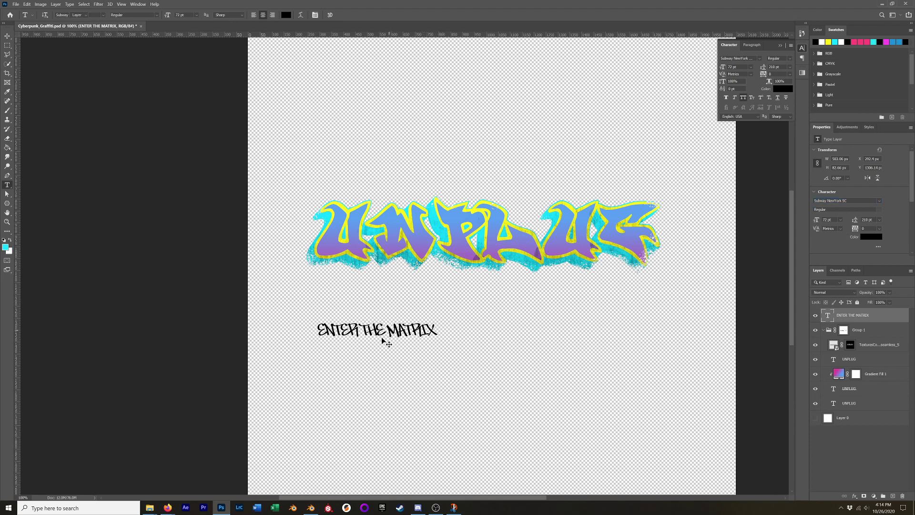
pyautogui.press('v')
pyautogui.moveTo(391, 322); pyautogui.dragTo(407, 243)
# Zoom the graffiti to 300% and set the text colour to pure white.
pyautogui.scroll(3, 403, 246)
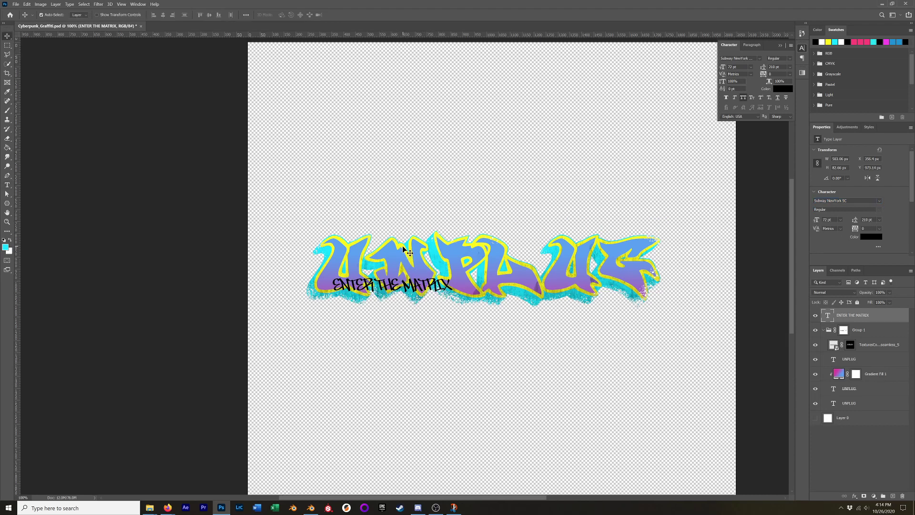
pyautogui.hotkey('ctrl', '+')
pyautogui.hotkey('ctrl', '+')
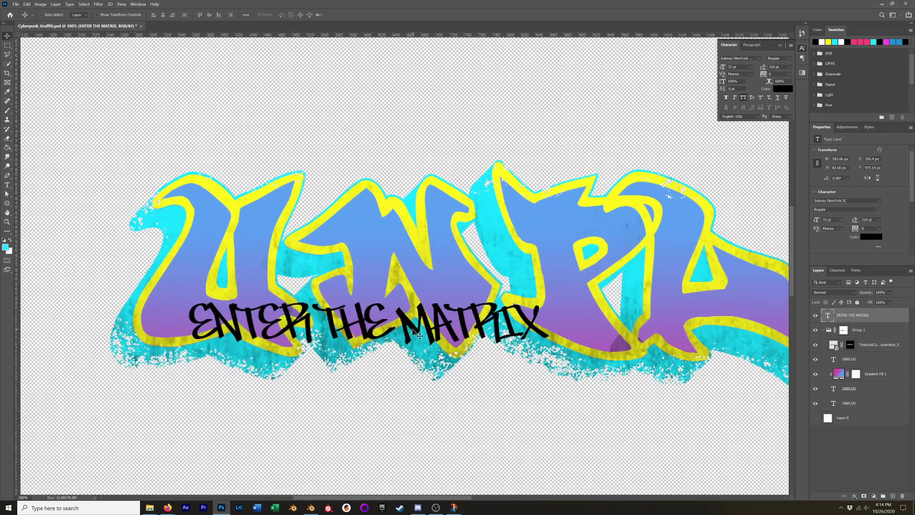
pyautogui.click(865, 234)
pyautogui.click(613, 227)
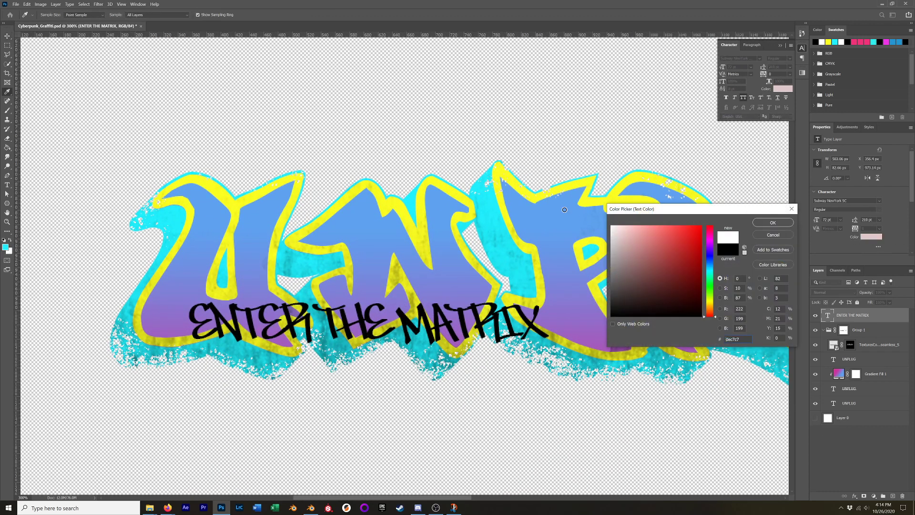
pyautogui.click(770, 223)
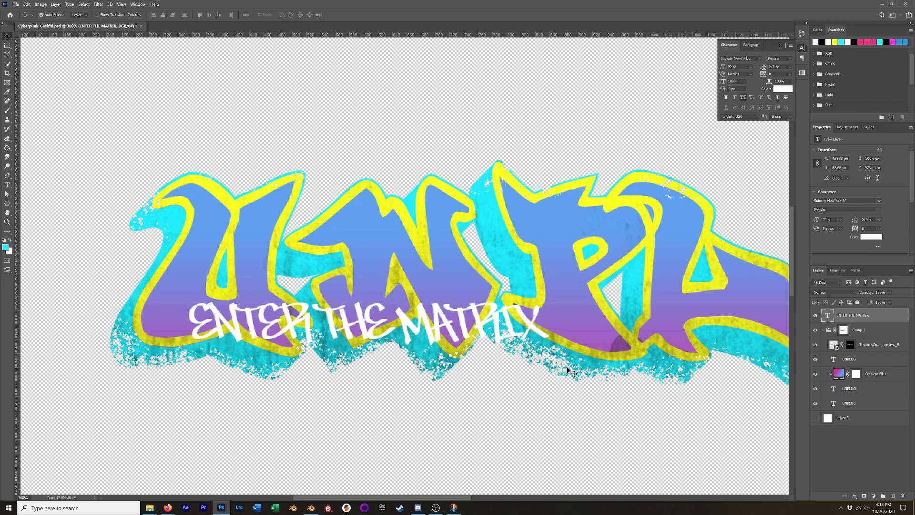
# Shrink and slightly tilt the ENTER THE MATRIX text with free transform onto the U letter.
pyautogui.hotkey('ctrl', 't')
pyautogui.moveTo(548, 351); pyautogui.dragTo(238, 313)
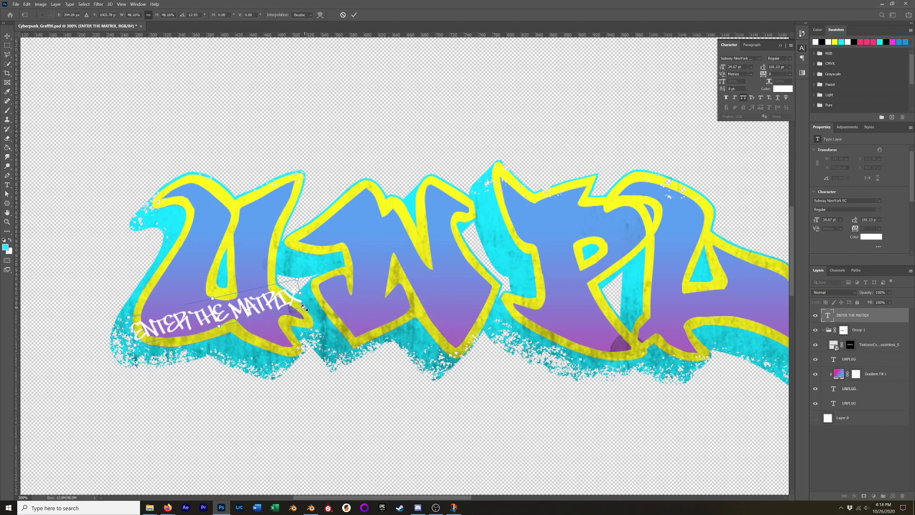
pyautogui.moveTo(302, 307); pyautogui.dragTo(248, 307)
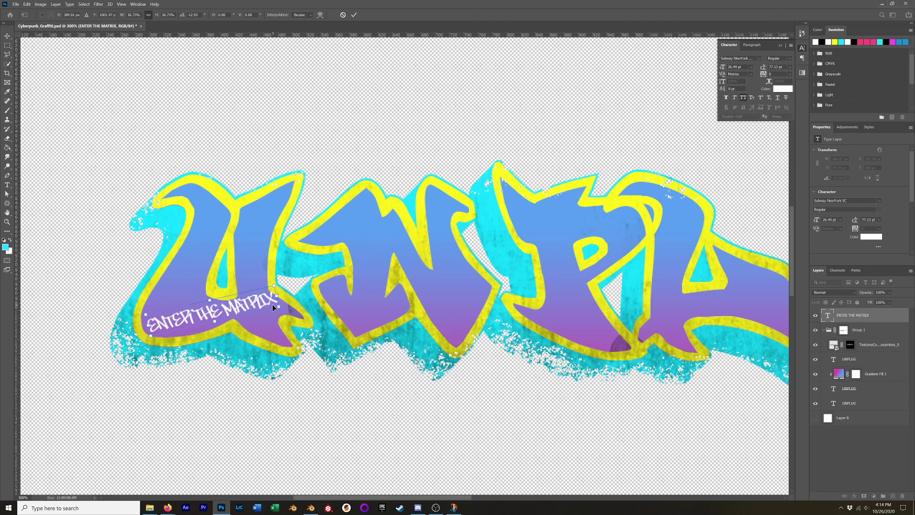
pyautogui.scroll(-5, 397, 297)
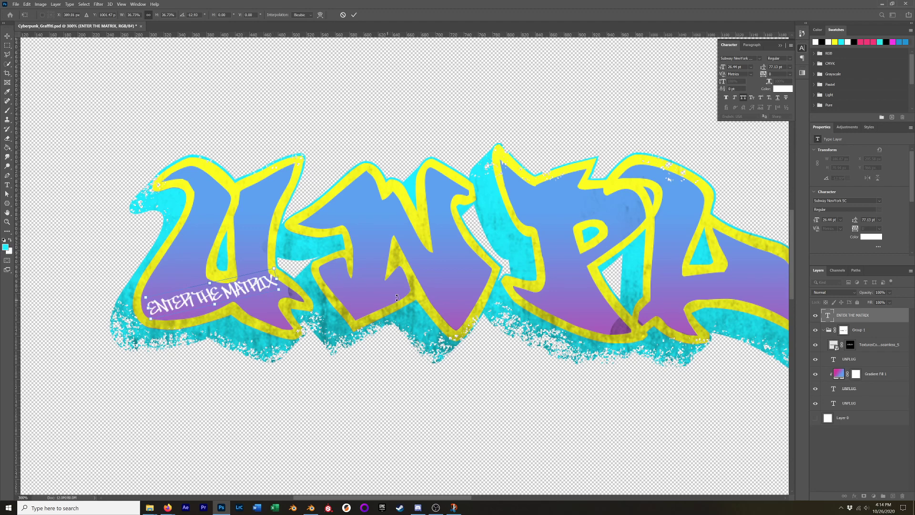
pyautogui.scroll(6, 404, 274)
pyautogui.scroll(-1, 404, 274)
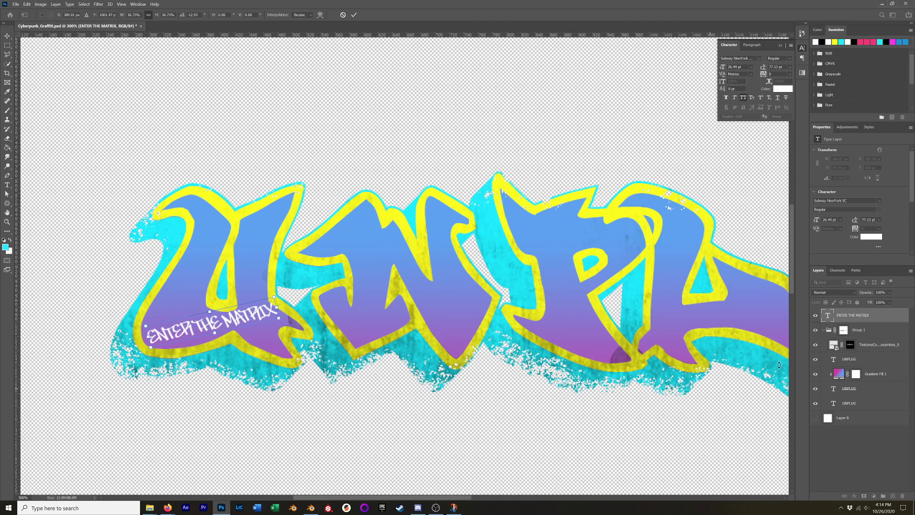
# Commit the transform, hide the ENTER THE MATRIX layer, and save the document.
pyautogui.click(814, 314)
pyautogui.click(814, 315)
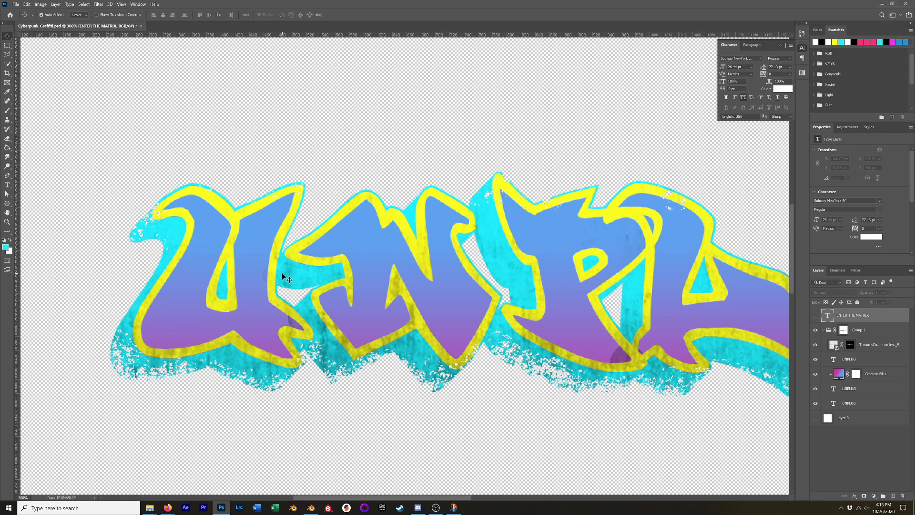
pyautogui.hotkey('ctrl', 's')
# Return to Blender and select the Wall object beside the garage door.
pyautogui.click(883, 4)
pyautogui.scroll(-5, 485, 214)
pyautogui.scroll(8, 443, 158)
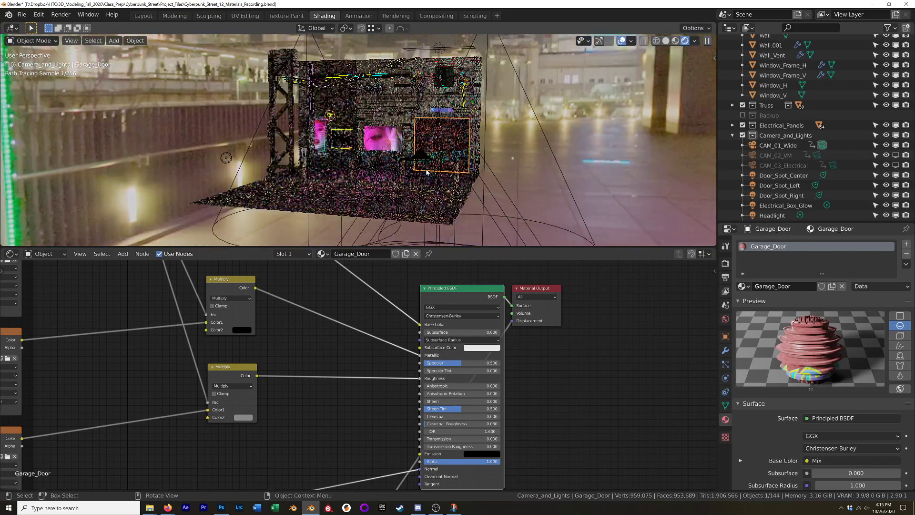
pyautogui.keyDown('shift'); pyautogui.moveTo(442, 158); pyautogui.dragTo(426, 213, button='middle'); pyautogui.keyUp('shift')
pyautogui.moveTo(557, 126); pyautogui.dragTo(537, 134, button='middle')
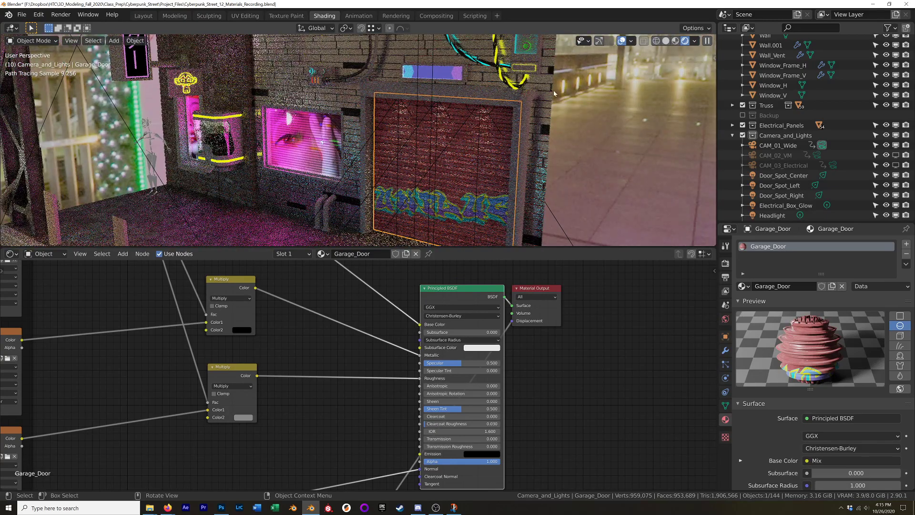
pyautogui.click(546, 122)
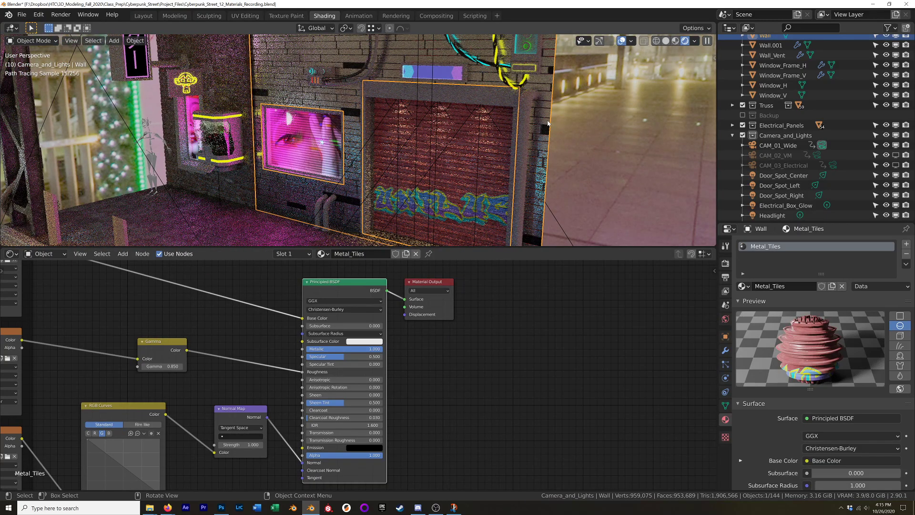
# Isolate the Wall in local view, view it from the front, and frame the Metal_Tiles nodes.
pyautogui.press('KP_Divide')
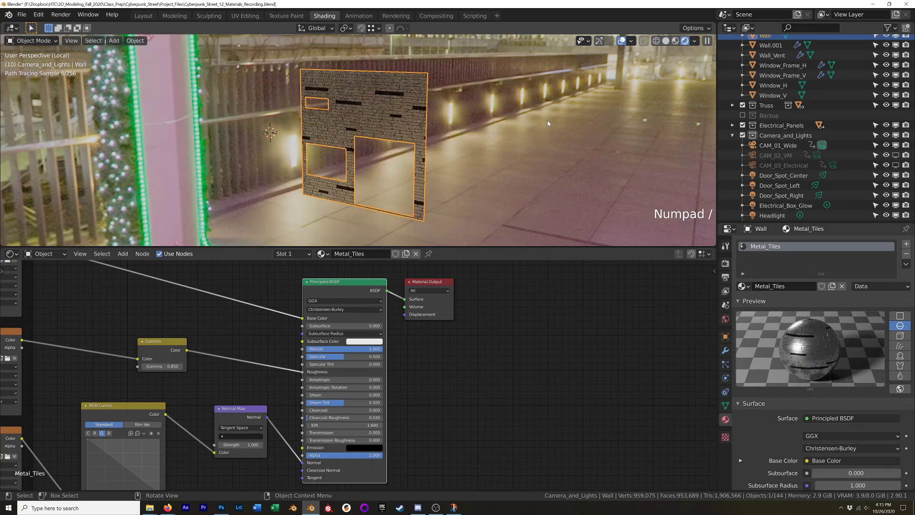
pyautogui.moveTo(362, 155); pyautogui.dragTo(403, 145, button='middle')
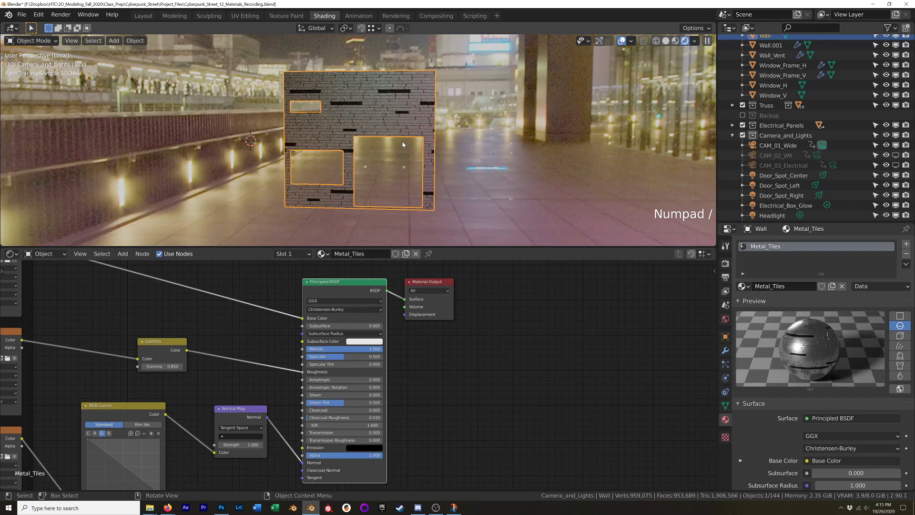
pyautogui.scroll(4, 403, 144)
pyautogui.scroll(-2, 412, 144)
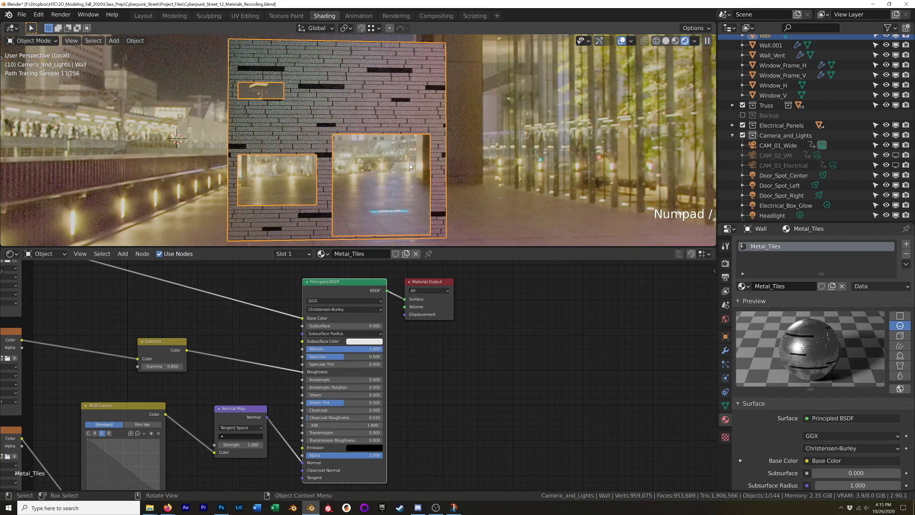
pyautogui.scroll(-3, 232, 351)
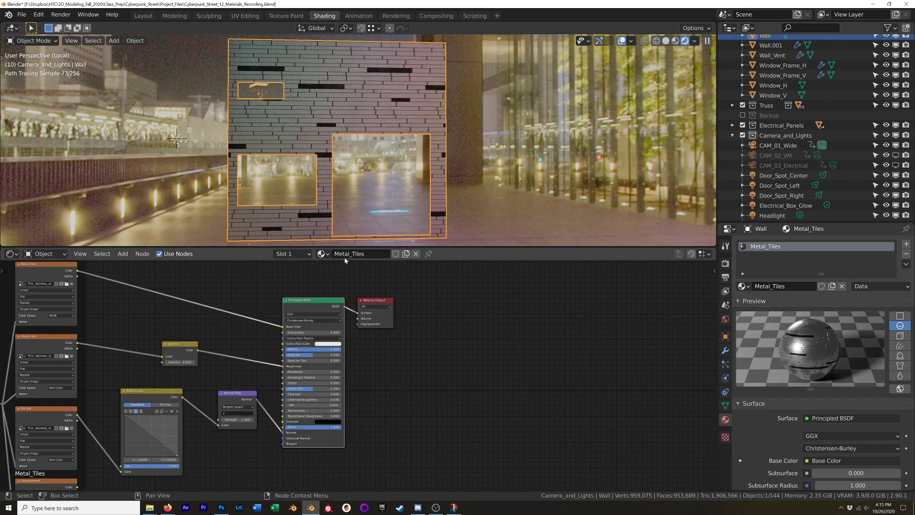
pyautogui.press('KP_1')
pyautogui.scroll(-2, 418, 347)
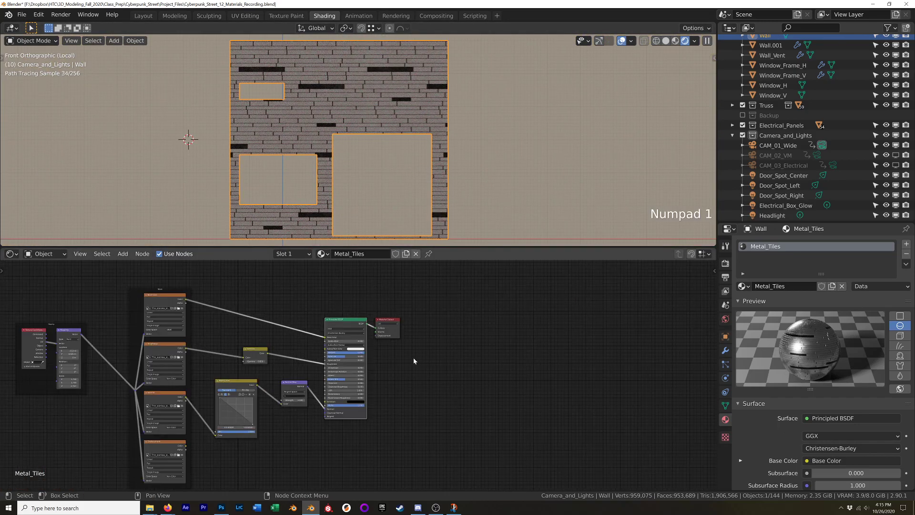
pyautogui.moveTo(413, 357)
pyautogui.keyDown('shift'); pyautogui.mouseDown(button='middle')
pyautogui.moveTo(557, 399)
pyautogui.moveTo(578, 445)
pyautogui.mouseUp(button='middle'); pyautogui.keyUp('shift')
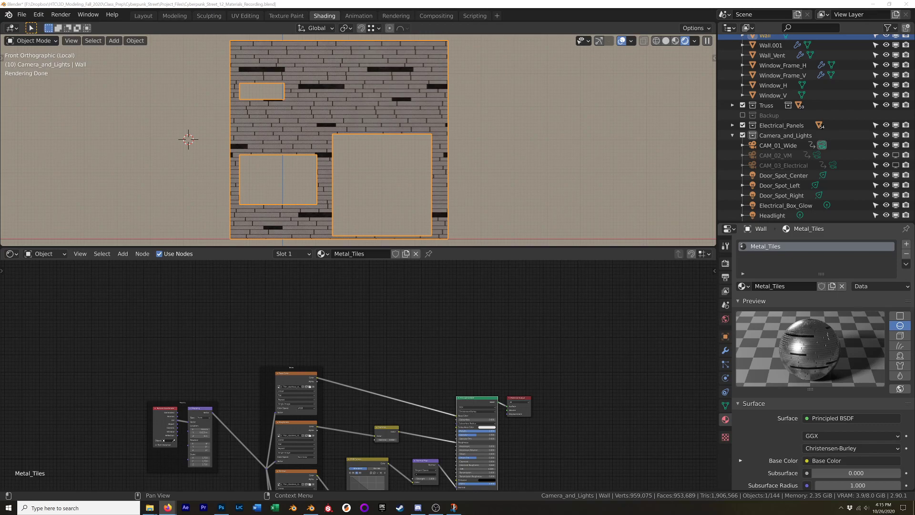
# Open the Leaking category on cc0textures.com and move the browser to the other monitor.
pyautogui.click(167, 507)
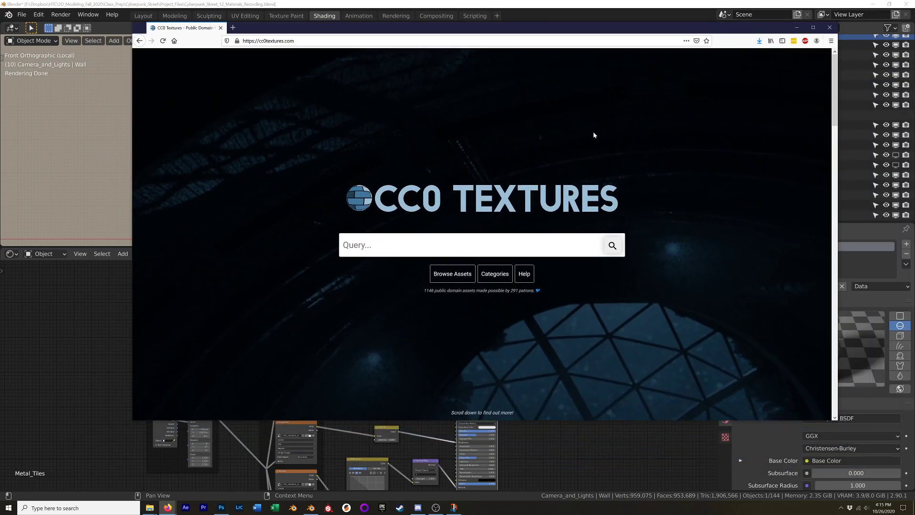
pyautogui.click(480, 284)
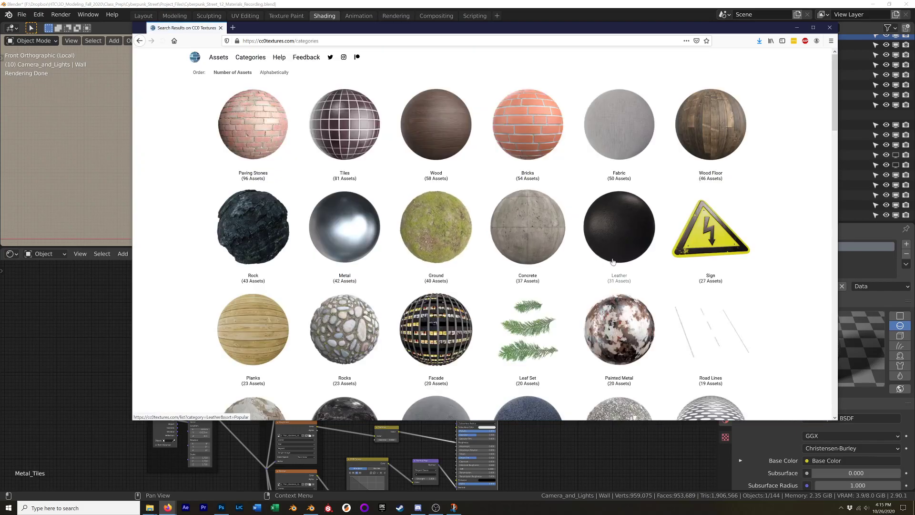
pyautogui.scroll(-3, 481, 248)
pyautogui.scroll(-7, 481, 248)
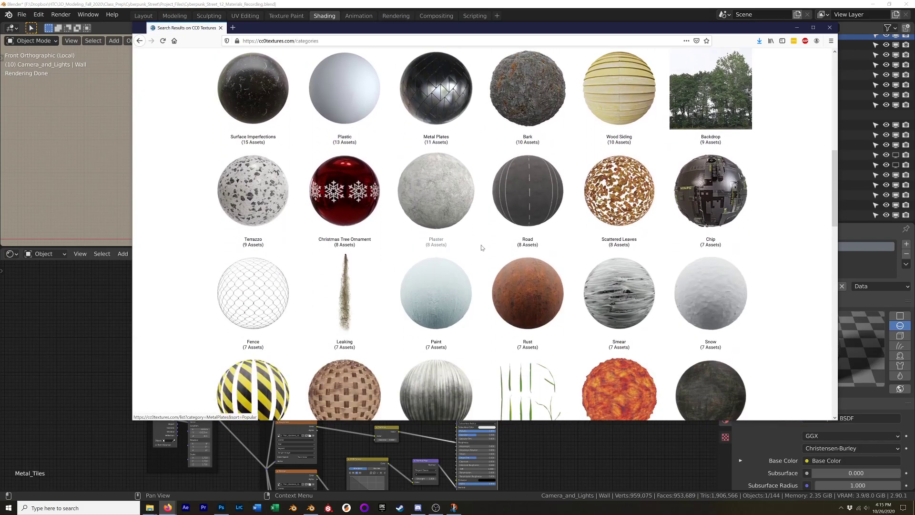
pyautogui.click(341, 232)
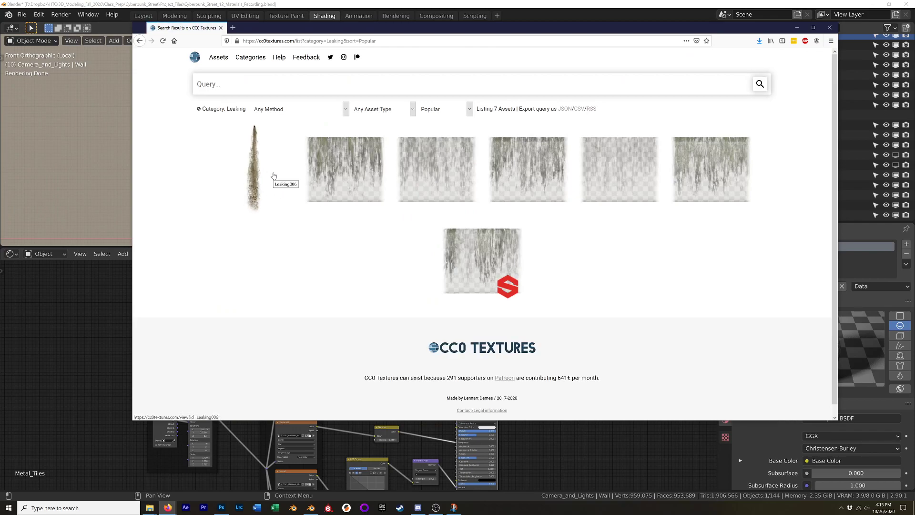
pyautogui.moveTo(251, 30); pyautogui.dragTo(914, 38)
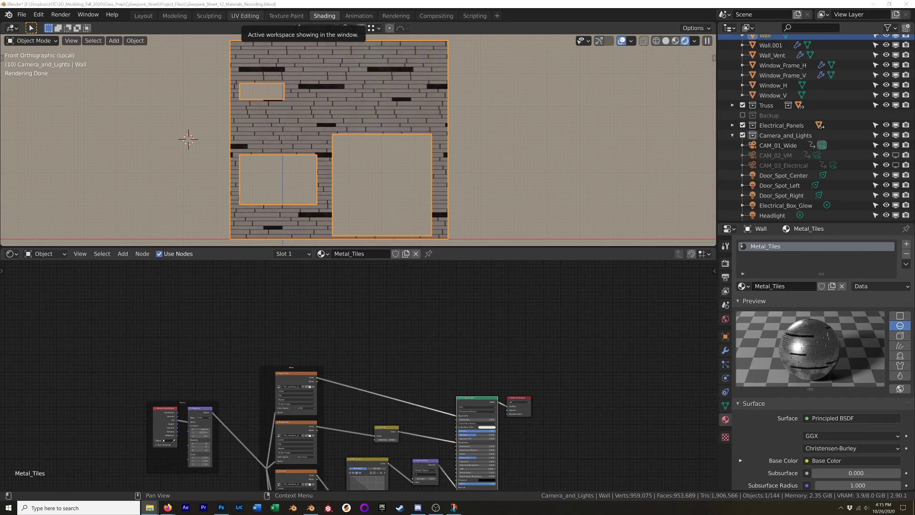
pyautogui.moveTo(914, 54); pyautogui.dragTo(690, 61)
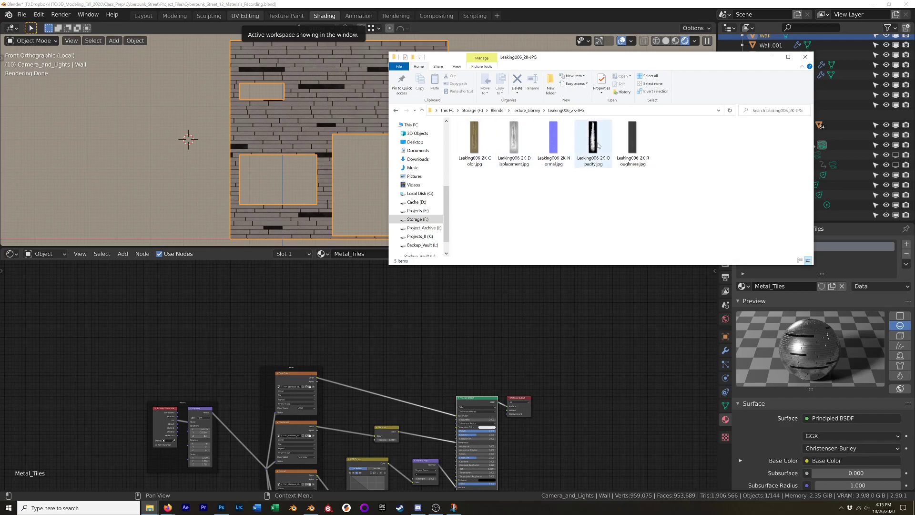
pyautogui.moveTo(550, 60); pyautogui.dragTo(914, 50)
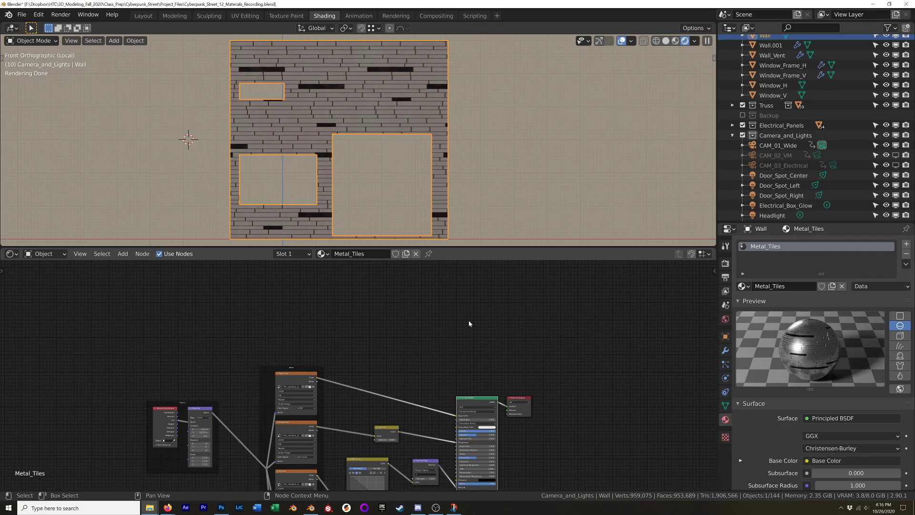
pyautogui.moveTo(481, 309)
pyautogui.keyDown('shift'); pyautogui.mouseDown(button='middle')
pyautogui.moveTo(492, 327)
pyautogui.moveTo(482, 311)
pyautogui.mouseUp(button='middle'); pyautogui.keyUp('shift')
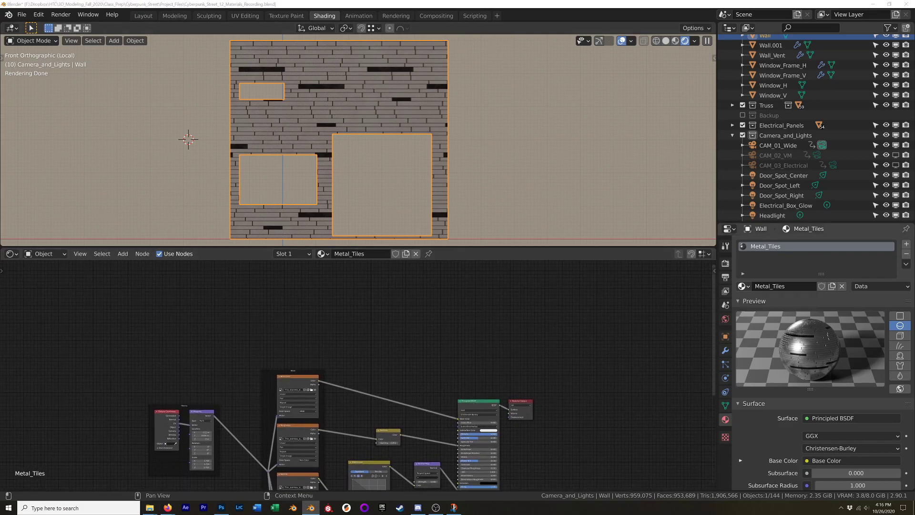
pyautogui.moveTo(914, 92); pyautogui.dragTo(653, 88)
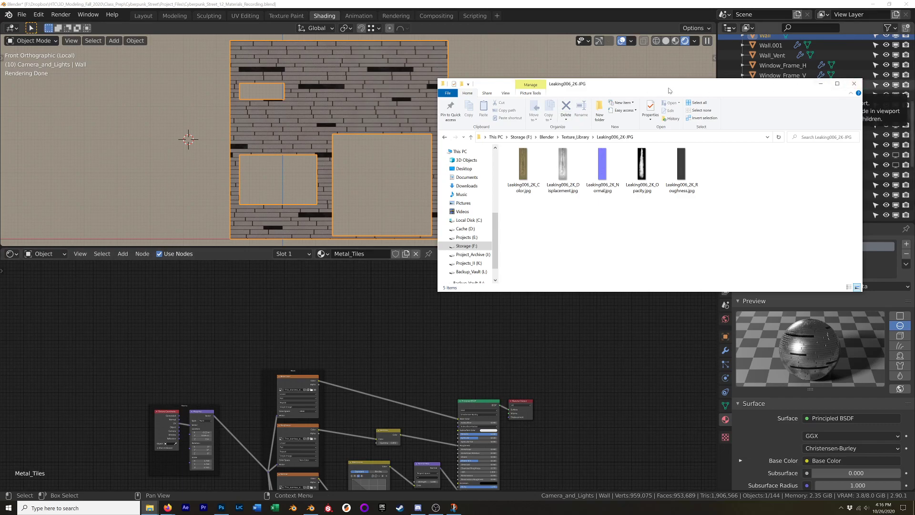
pyautogui.moveTo(669, 90); pyautogui.dragTo(914, 91)
pyautogui.scroll(1, 468, 417)
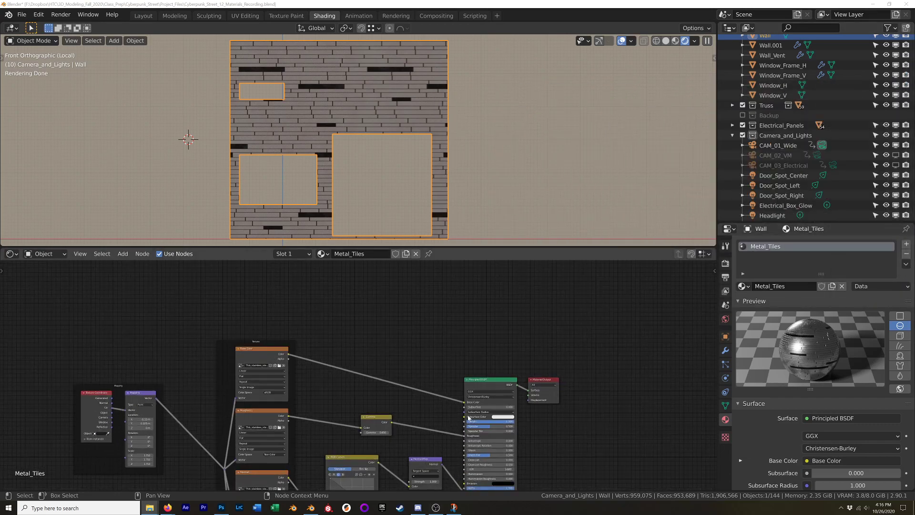
# Add a new Principled BSDF node in empty space above the Metal_Tiles node tree.
pyautogui.scroll(4, 494, 347)
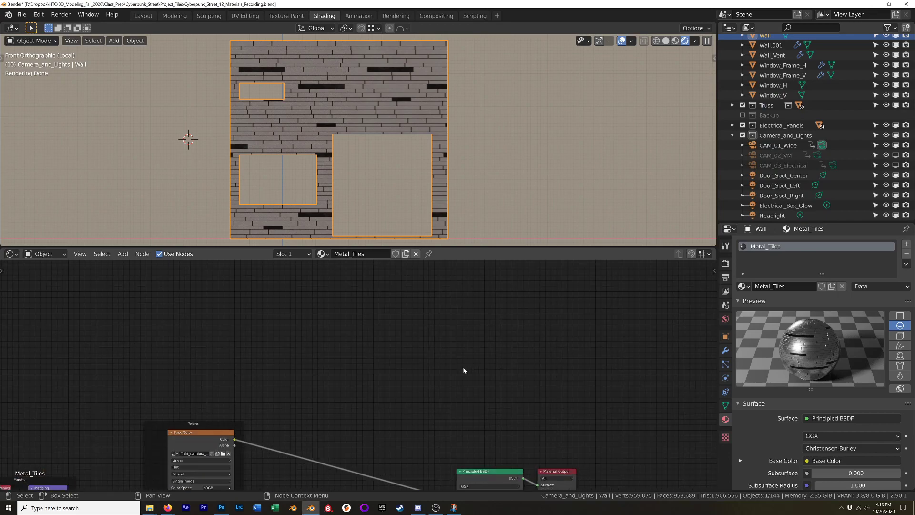
pyautogui.scroll(-6, 448, 396)
pyautogui.keyDown('shift'); pyautogui.moveTo(410, 433); pyautogui.dragTo(455, 291, button='middle'); pyautogui.keyUp('shift')
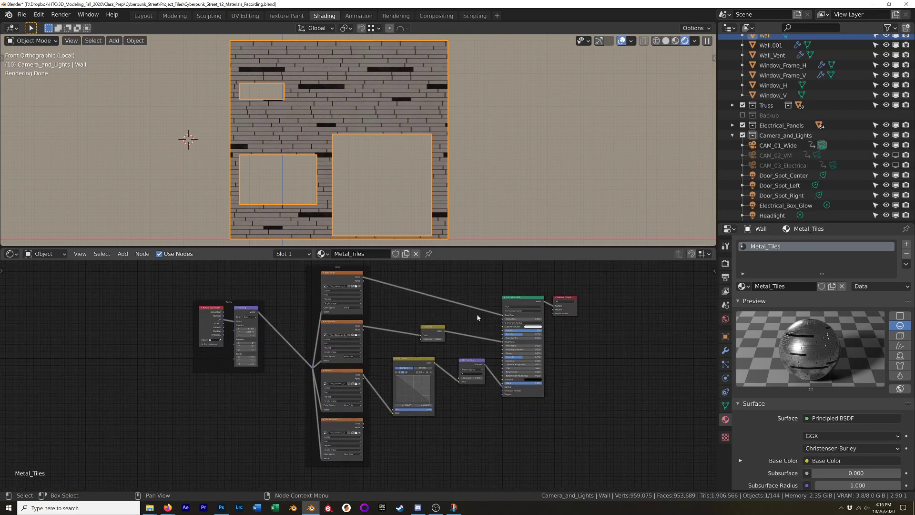
pyautogui.keyDown('shift'); pyautogui.moveTo(526, 288); pyautogui.dragTo(501, 418, button='middle'); pyautogui.keyUp('shift')
pyautogui.moveTo(472, 356)
pyautogui.keyDown('shift'); pyautogui.mouseDown(button='middle')
pyautogui.moveTo(461, 365)
pyautogui.moveTo(456, 356)
pyautogui.mouseUp(button='middle'); pyautogui.keyUp('shift')
pyautogui.hotkey('shift', 'a')
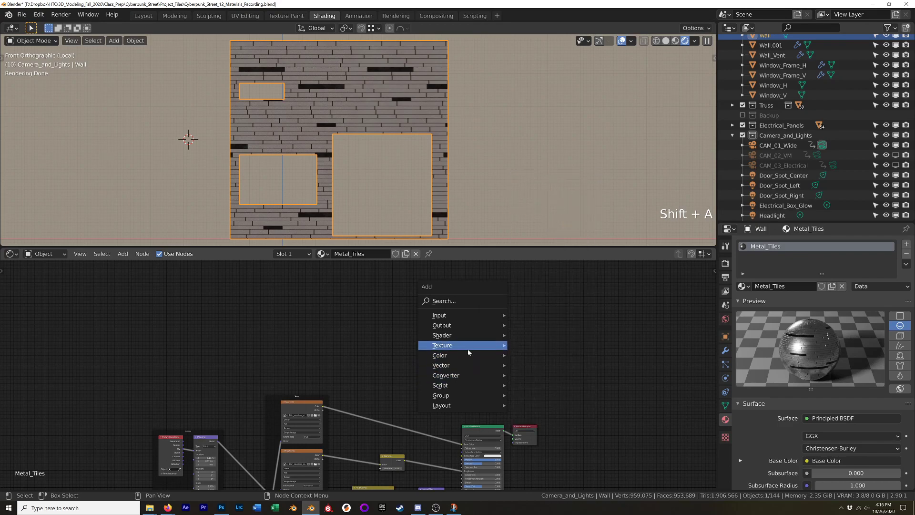
pyautogui.moveTo(477, 344)
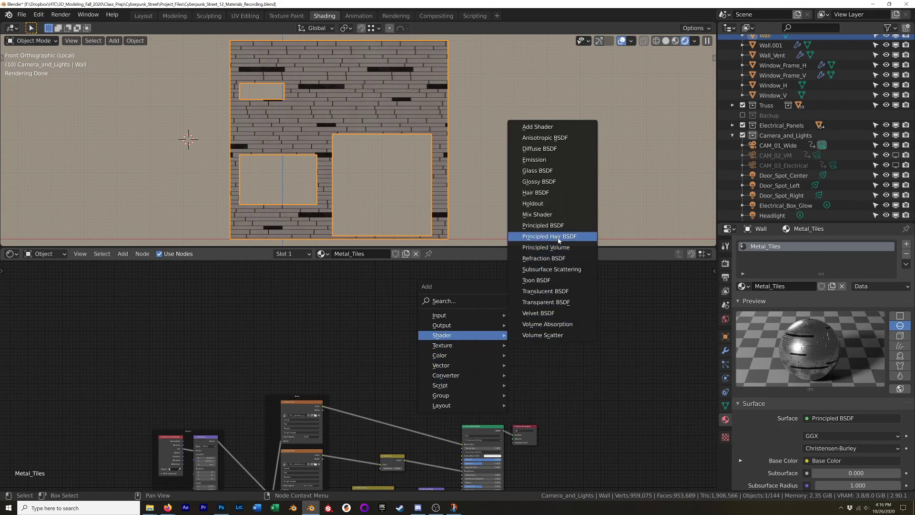
pyautogui.click(556, 231)
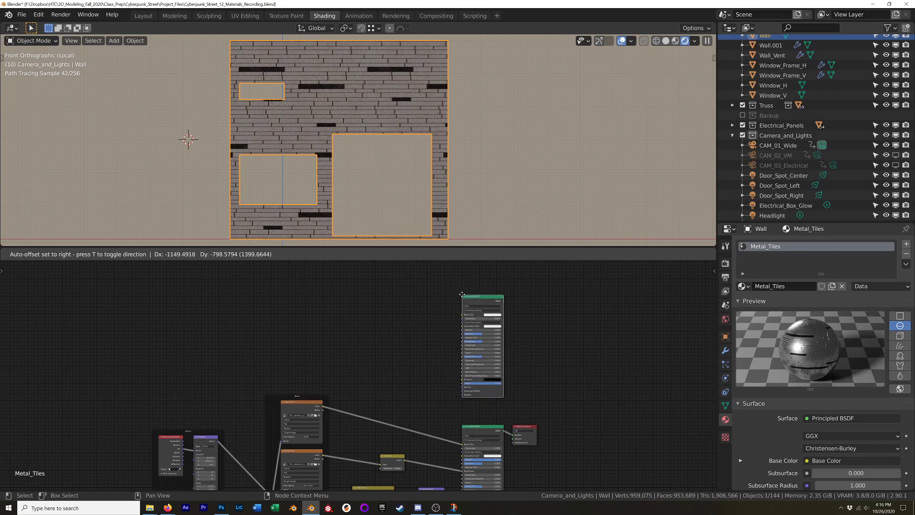
pyautogui.click(466, 295)
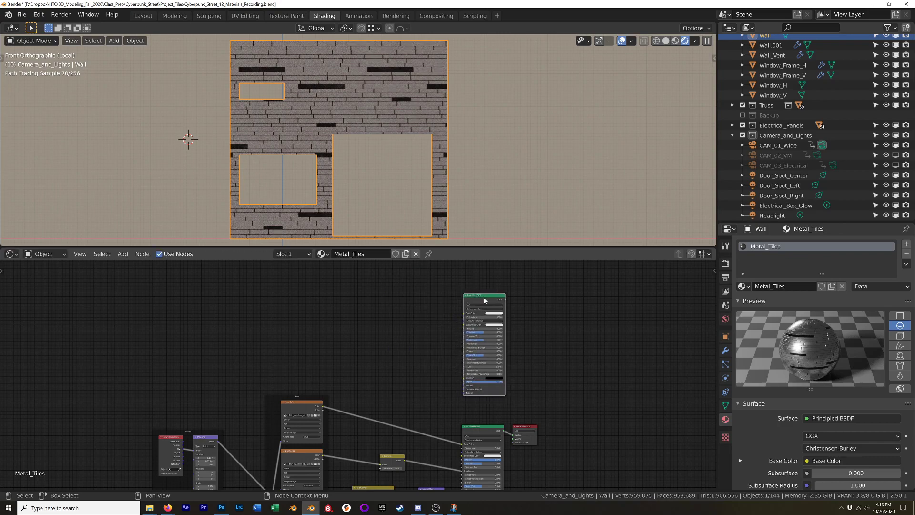
# Run Node Wrangler's Principled Texture Setup (Ctrl+Shift+T) on the new shader.
pyautogui.scroll(3, 484, 300)
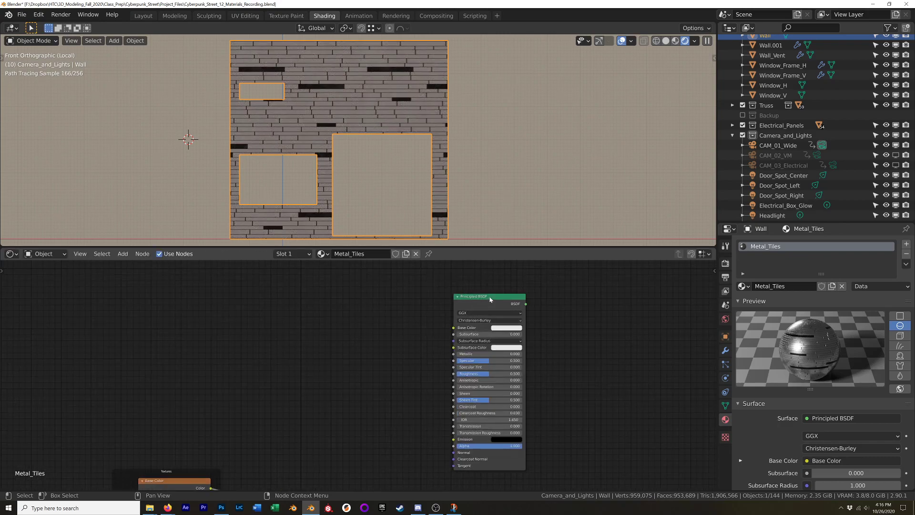
pyautogui.hotkey('ctrl', 'shift')
pyautogui.hotkey('ctrl', 'shift', 't')
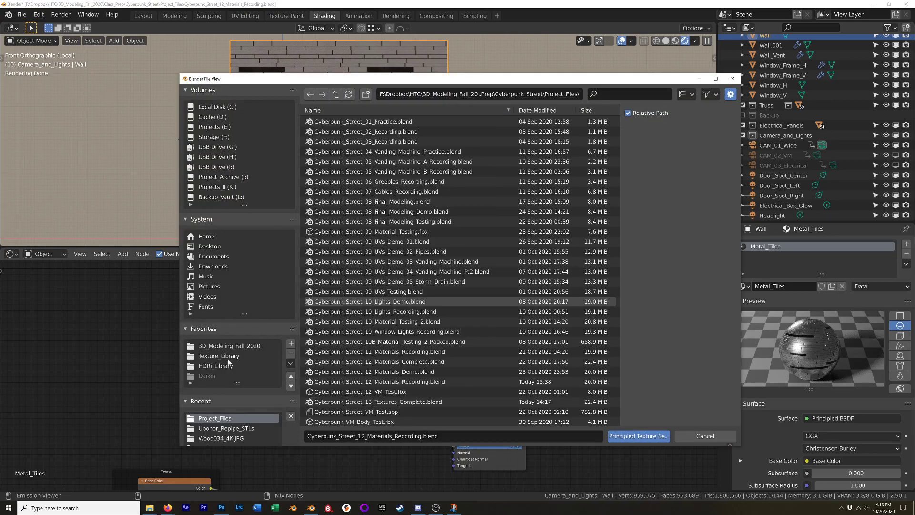
# Load the five Leaking006_2K-JPG maps (Color, Normal, Opacity, Roughness, Displacement) from Texture_Library.
pyautogui.click(224, 355)
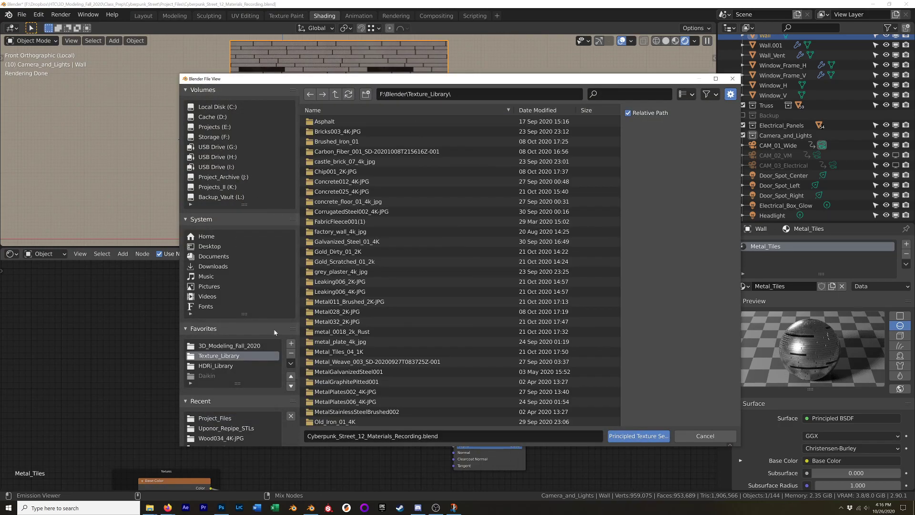
pyautogui.click(340, 283)
pyautogui.doubleClick(341, 282)
pyautogui.click(346, 122)
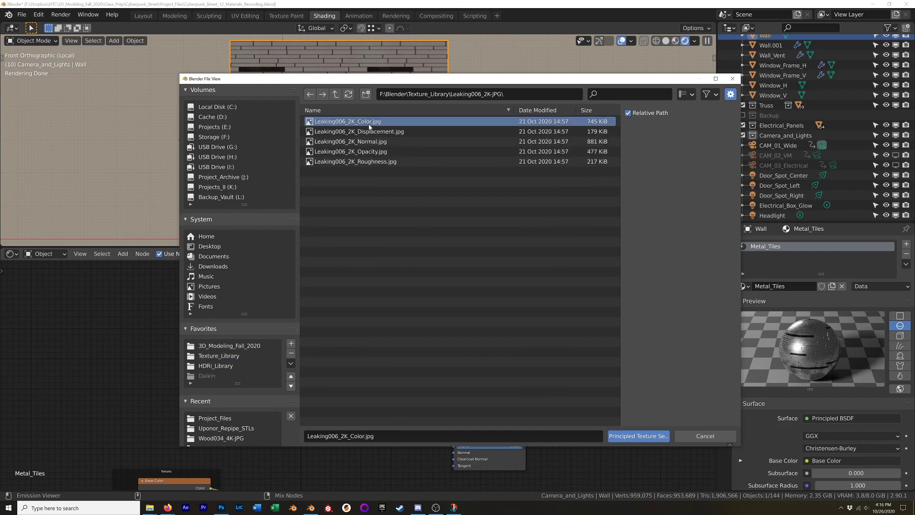
pyautogui.keyDown('ctrl'); pyautogui.click(378, 141); pyautogui.keyUp('ctrl')
pyautogui.keyDown('ctrl'); pyautogui.click(379, 152); pyautogui.keyUp('ctrl')
pyautogui.keyDown('ctrl'); pyautogui.click(381, 161); pyautogui.keyUp('ctrl')
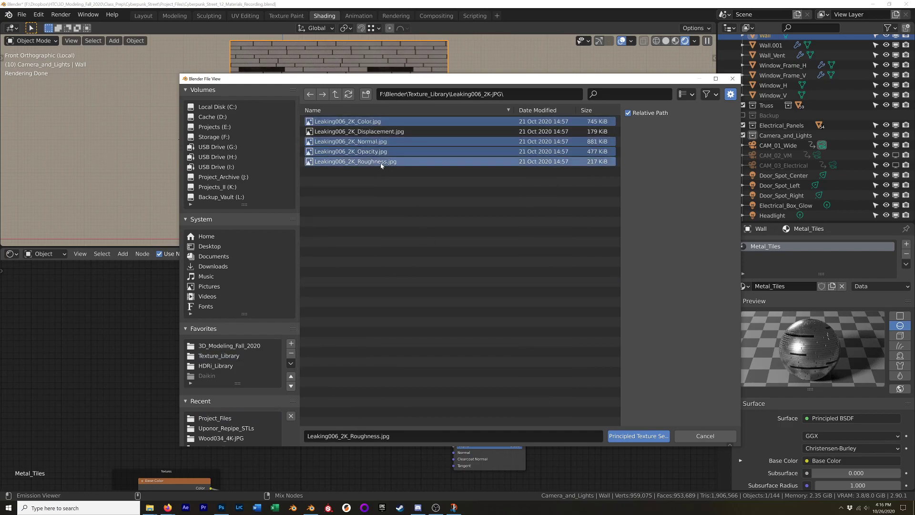
pyautogui.keyDown('ctrl'); pyautogui.click(390, 132); pyautogui.keyUp('ctrl')
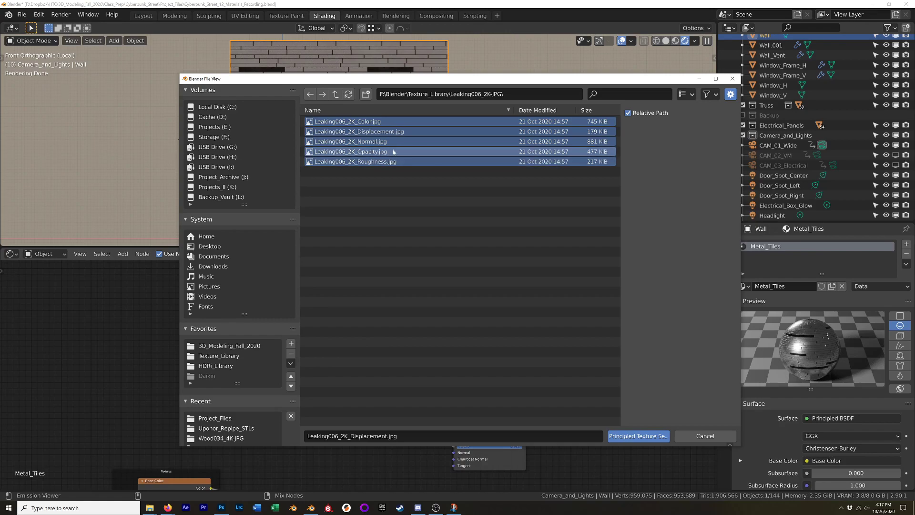
pyautogui.click(638, 436)
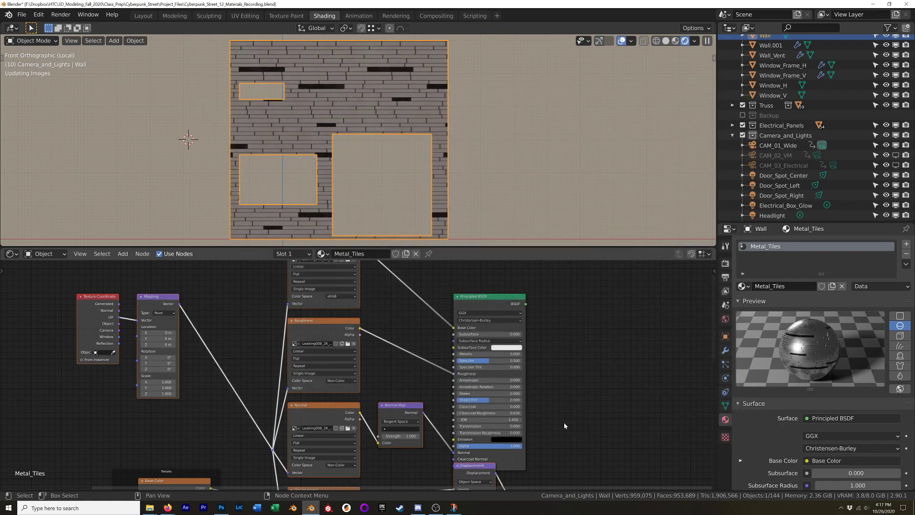
# Move the new Leaking006 texture nodes up-left and raise the new Principled BSDF.
pyautogui.moveTo(259, 359); pyautogui.dragTo(440, 394, button='middle')
pyautogui.scroll(-11, 440, 394)
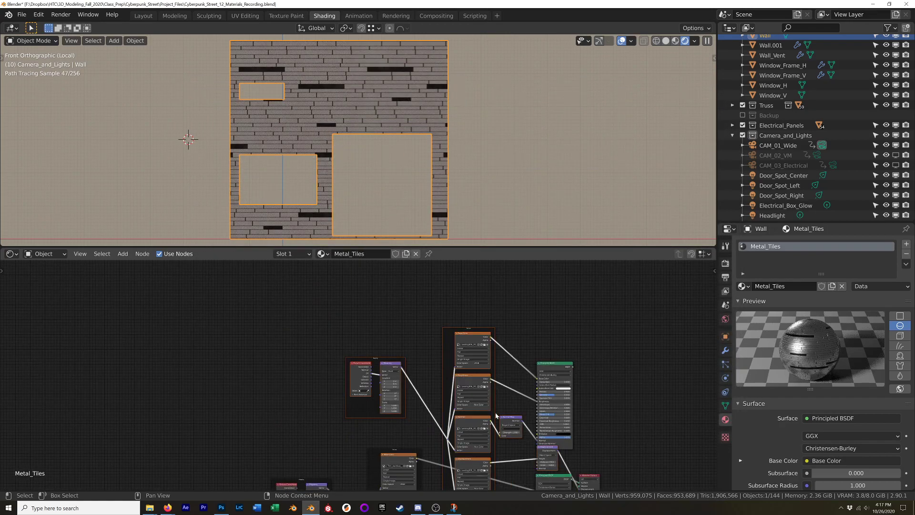
pyautogui.keyDown('shift'); pyautogui.moveTo(499, 445); pyautogui.dragTo(552, 458, button='middle'); pyautogui.keyUp('shift')
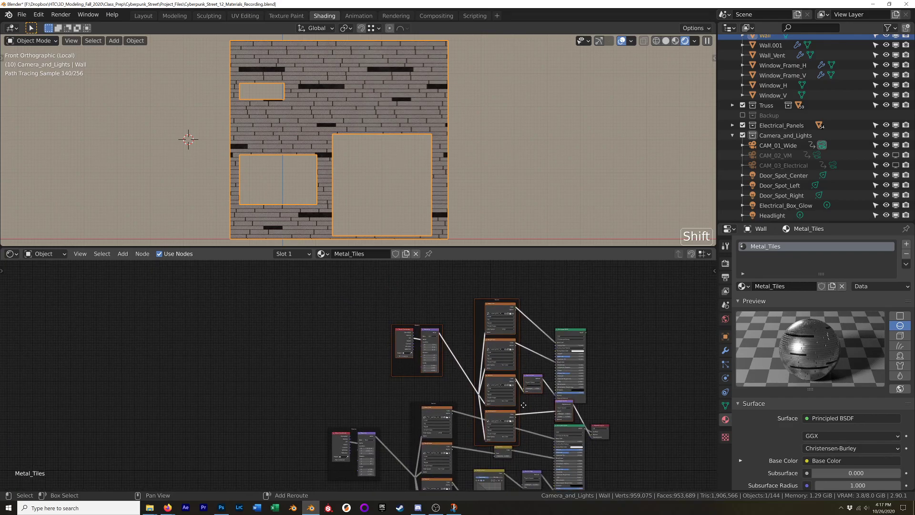
pyautogui.press('g')
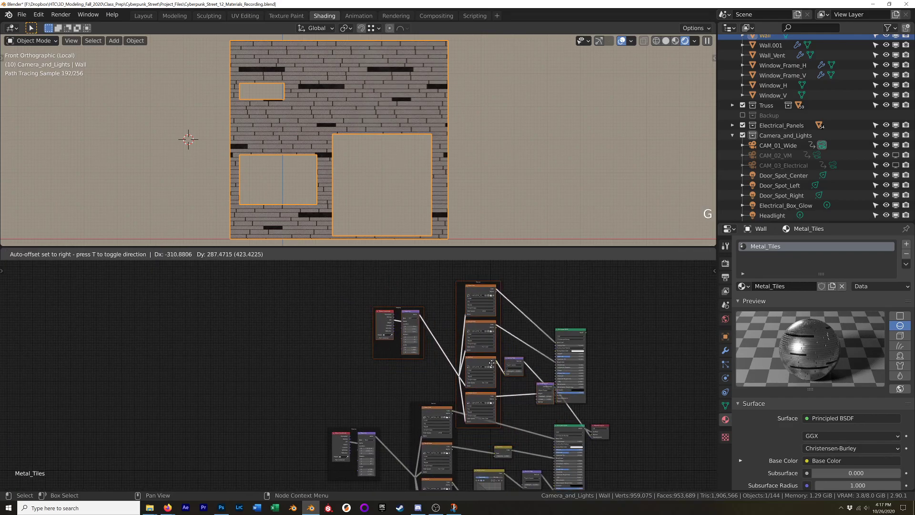
pyautogui.click(445, 318)
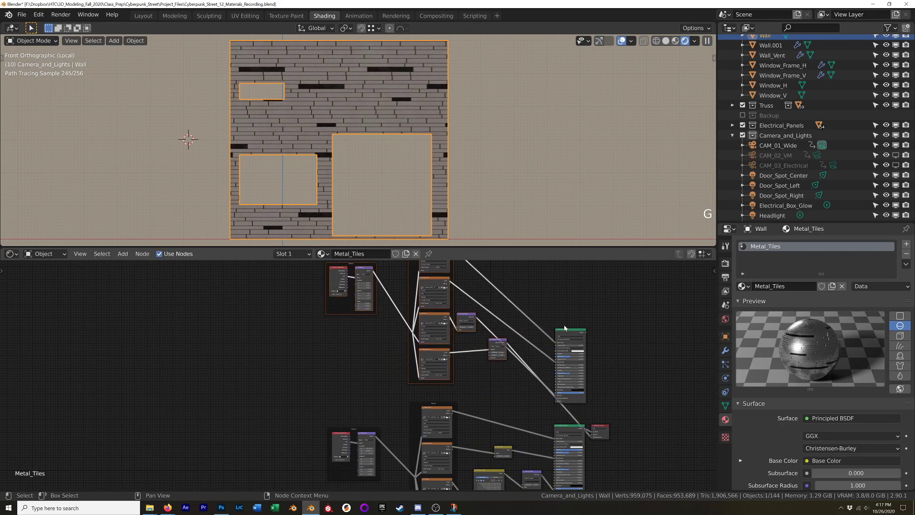
pyautogui.keyDown('shift'); pyautogui.moveTo(635, 354); pyautogui.dragTo(607, 388, button='middle'); pyautogui.keyUp('shift')
pyautogui.click(542, 364)
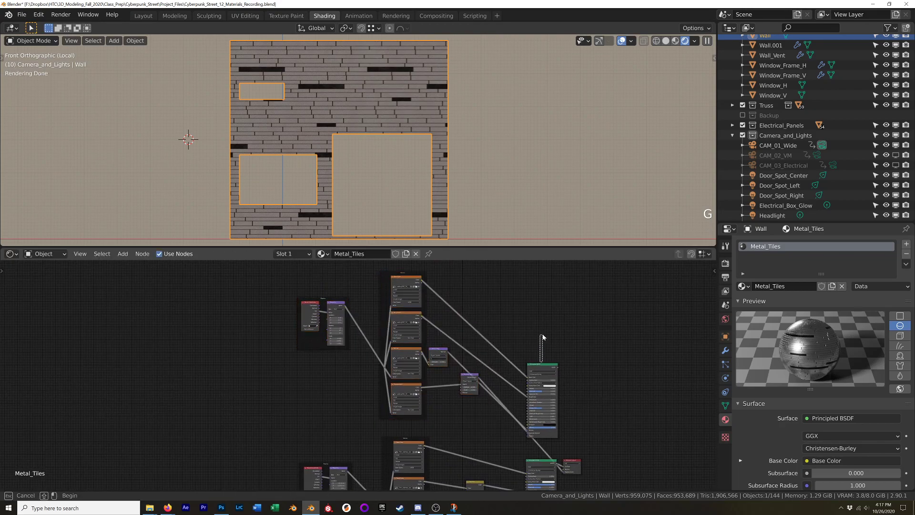
pyautogui.moveTo(540, 363); pyautogui.dragTo(542, 358)
pyautogui.click(542, 282)
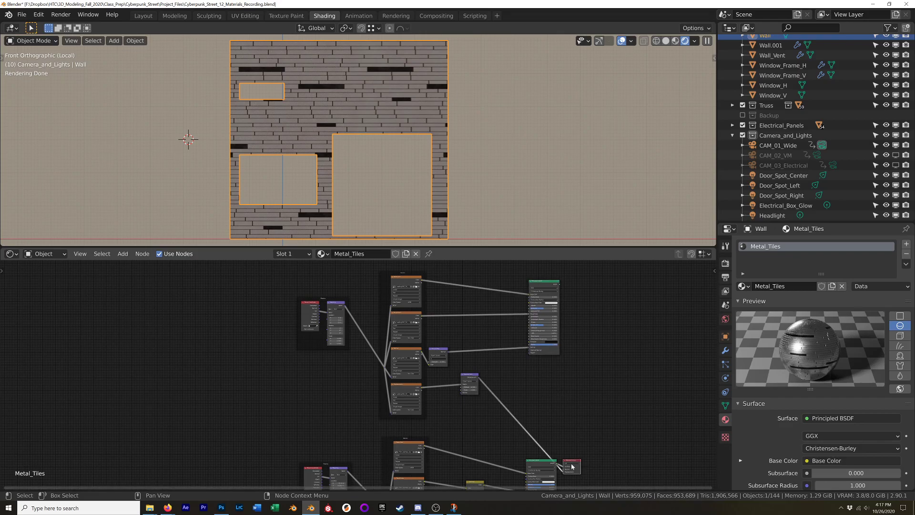
# Move the Material Output node higher and bring the displacement nodes into view.
pyautogui.click(572, 466)
pyautogui.press('g')
pyautogui.click(578, 422)
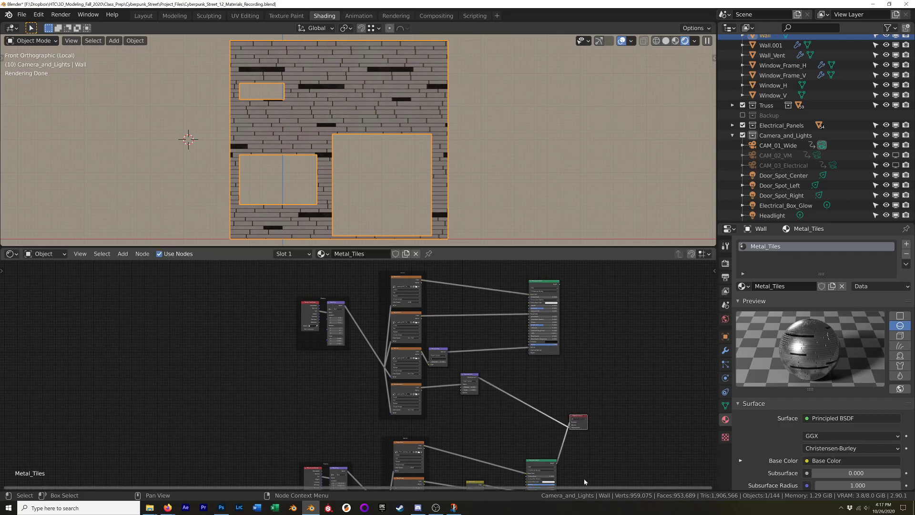
pyautogui.scroll(-4, 583, 479)
pyautogui.keyDown('shift'); pyautogui.moveTo(575, 440); pyautogui.dragTo(548, 342, button='middle'); pyautogui.keyUp('shift')
pyautogui.scroll(12, 549, 393)
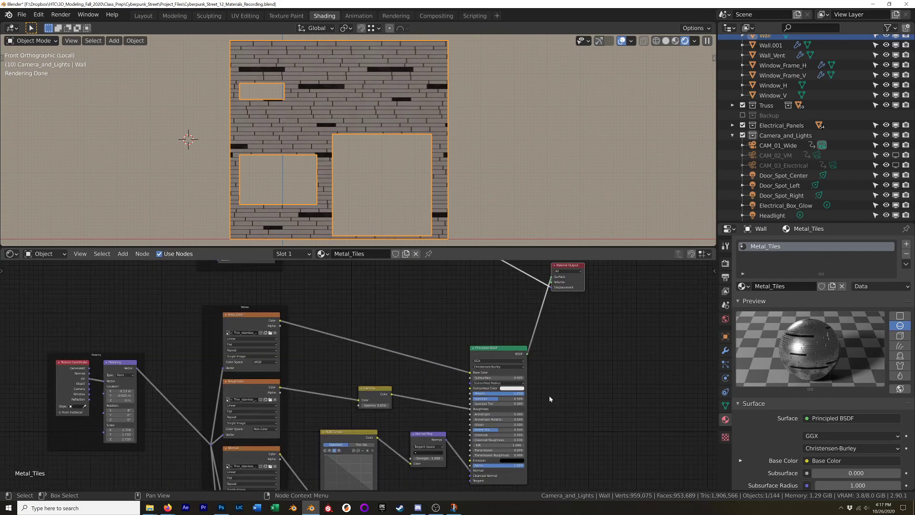
pyautogui.keyDown('shift'); pyautogui.moveTo(551, 398); pyautogui.dragTo(583, 282, button='middle'); pyautogui.keyUp('shift')
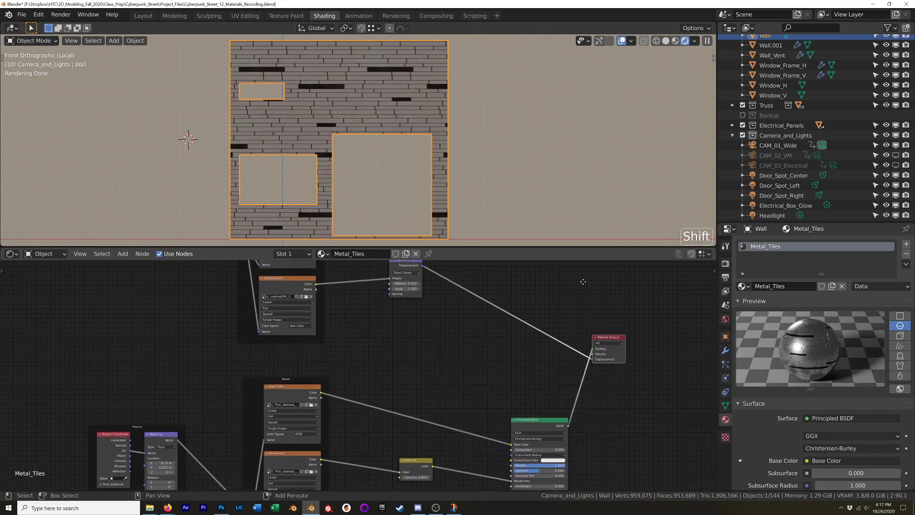
pyautogui.scroll(-2, 496, 353)
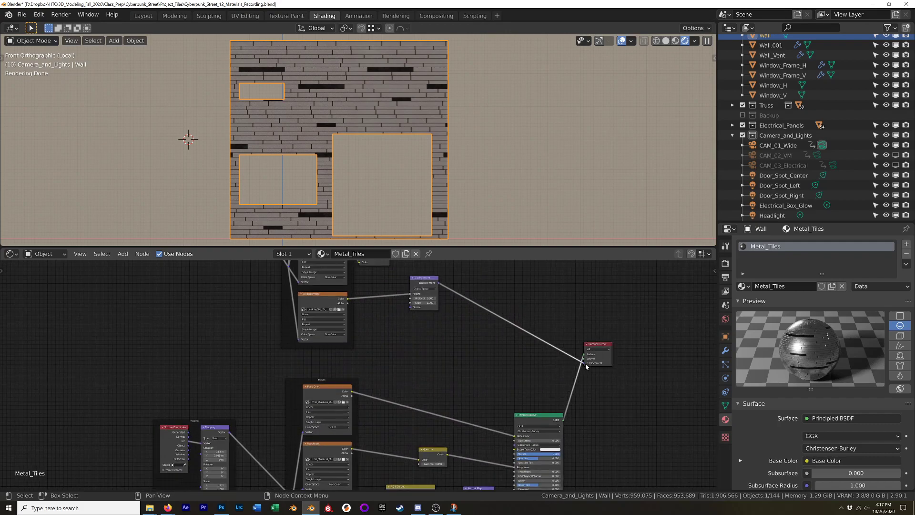
# Cut the Displacement link to Material Output and move the Displacement node down-left.
pyautogui.moveTo(584, 363); pyautogui.dragTo(476, 319)
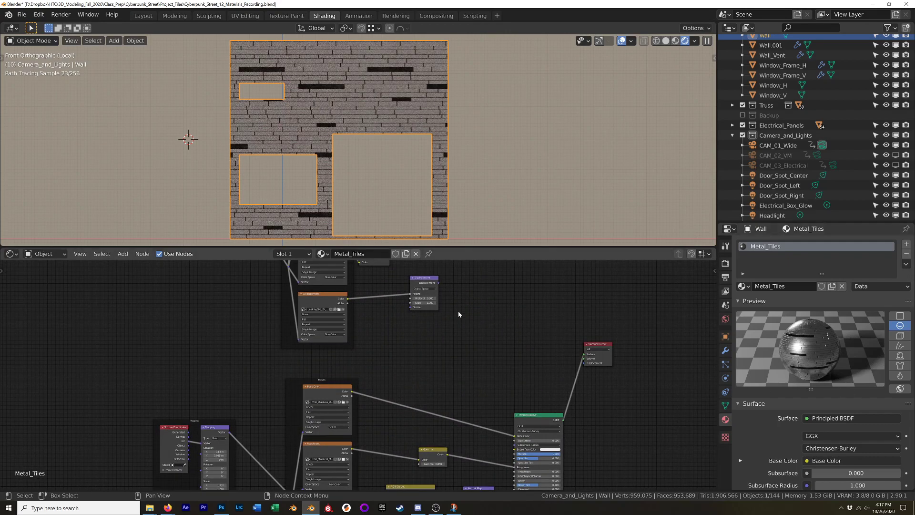
pyautogui.keyDown('shift'); pyautogui.moveTo(530, 333); pyautogui.dragTo(554, 363, button='middle'); pyautogui.keyUp('shift')
pyautogui.moveTo(446, 309); pyautogui.dragTo(433, 362)
pyautogui.scroll(3, 499, 315)
pyautogui.scroll(-4, 499, 314)
pyautogui.keyDown('shift'); pyautogui.moveTo(504, 340); pyautogui.dragTo(544, 441, button='middle'); pyautogui.keyUp('shift')
pyautogui.scroll(5, 363, 302)
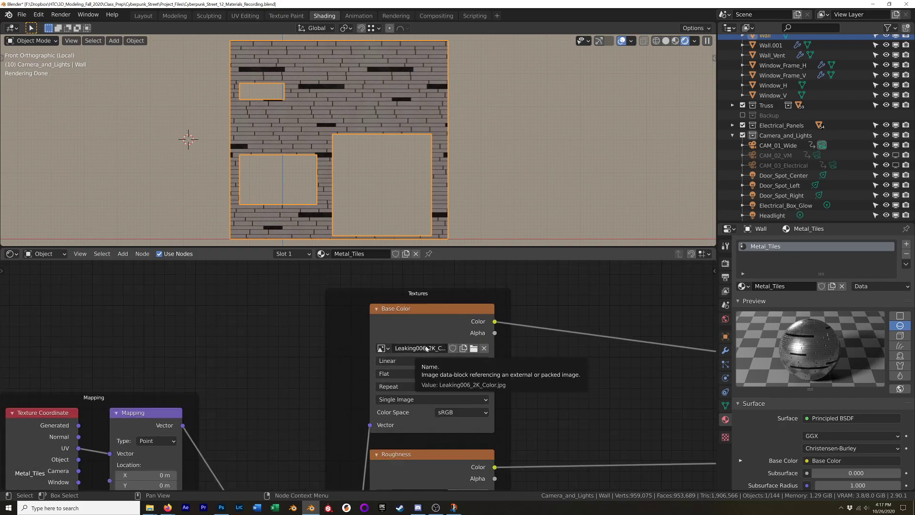
# Bring the Normal and Displacement image nodes into view and move the Normal Map node right.
pyautogui.keyDown('shift'); pyautogui.scroll(-5, 415, 350); pyautogui.keyUp('shift')
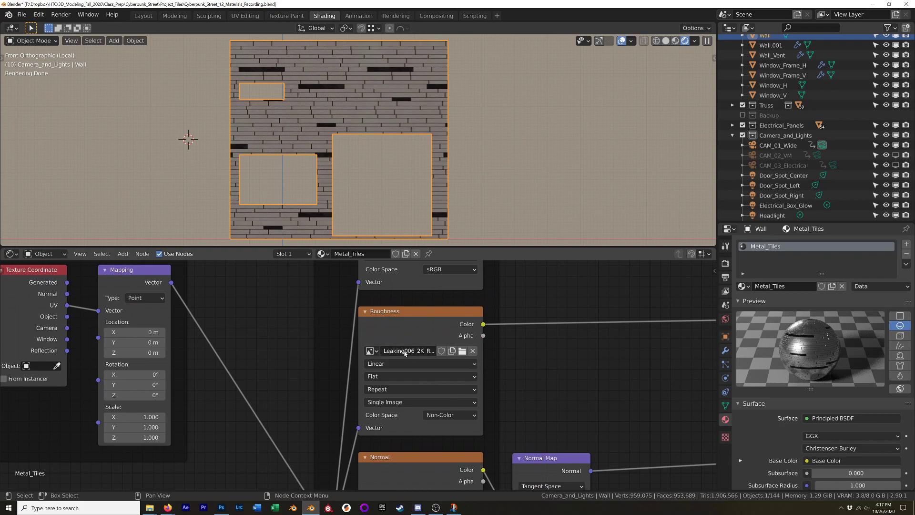
pyautogui.scroll(-4, 421, 387)
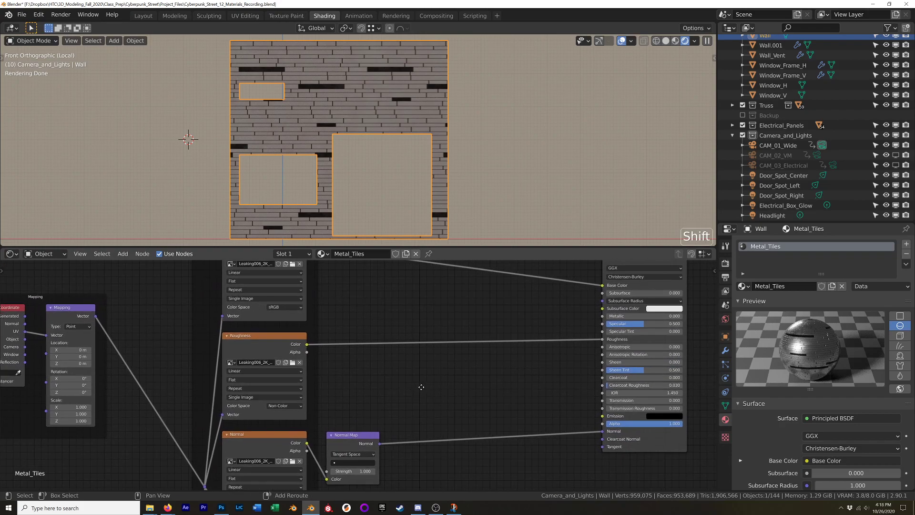
pyautogui.moveTo(421, 387); pyautogui.dragTo(585, 288, button='middle')
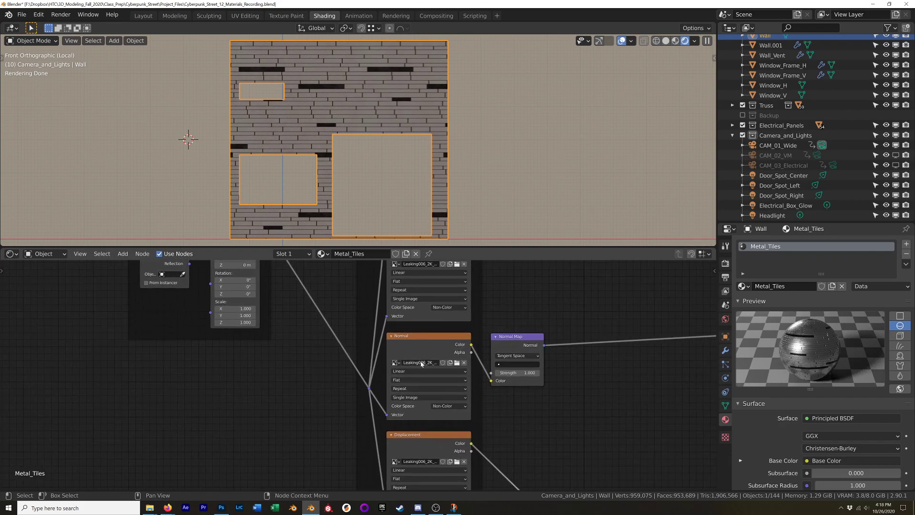
pyautogui.keyDown('shift'); pyautogui.moveTo(569, 451); pyautogui.dragTo(399, 434, button='middle'); pyautogui.keyUp('shift')
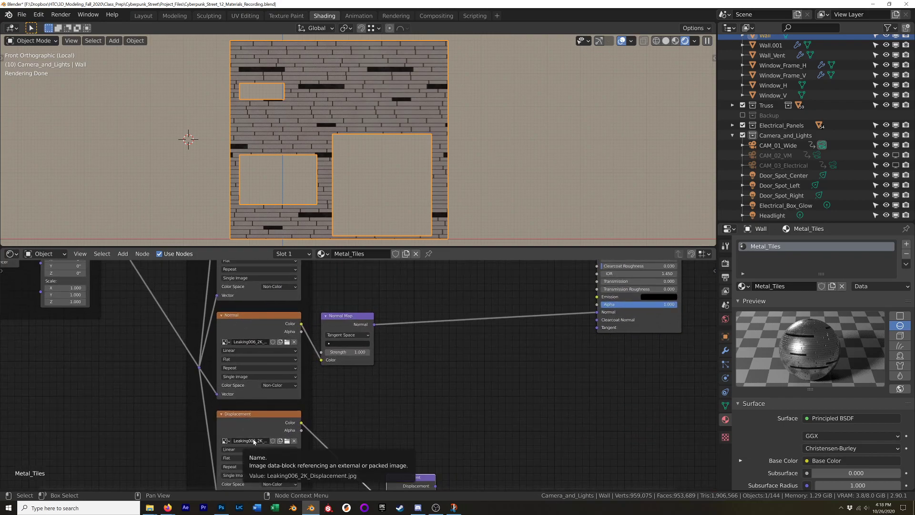
pyautogui.moveTo(353, 320); pyautogui.dragTo(508, 310)
# Insert an RGB Curves node before the Normal Map and invert its green channel.
pyautogui.hotkey('shift', 'a')
pyautogui.moveTo(399, 328)
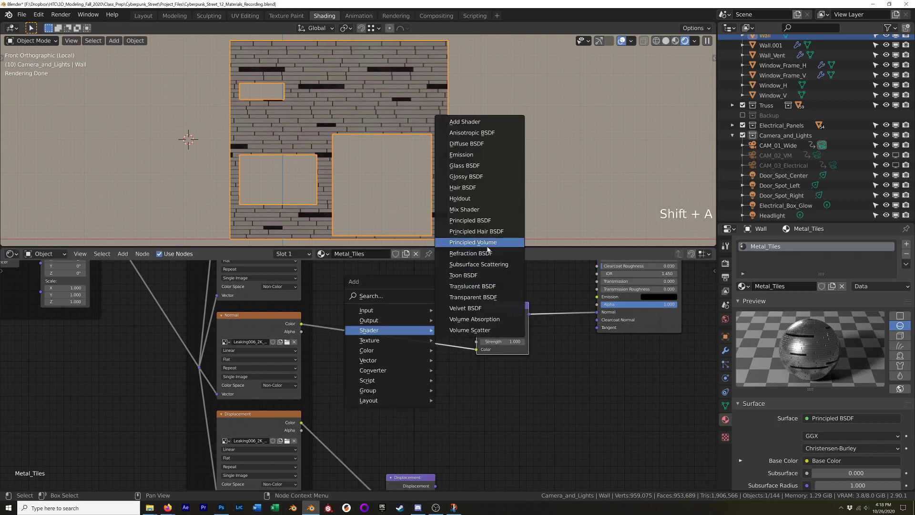
pyautogui.moveTo(384, 351)
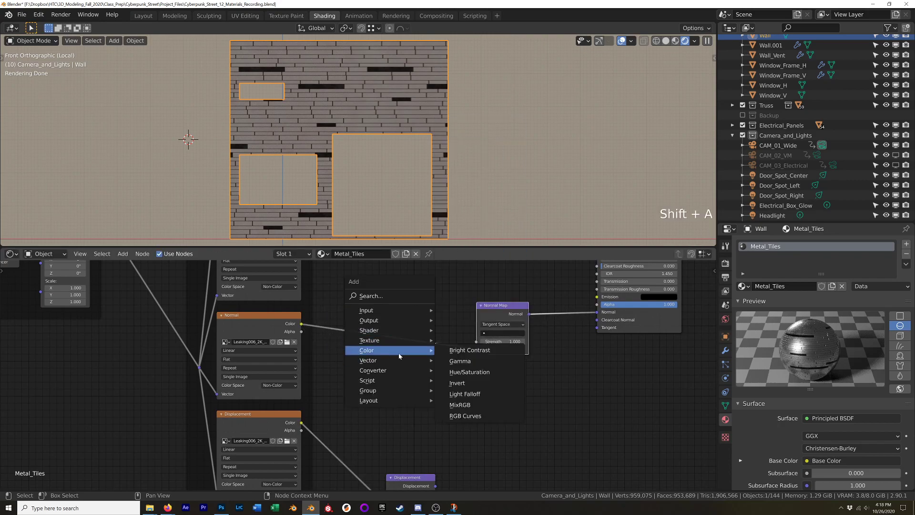
pyautogui.click(466, 415)
pyautogui.click(374, 319)
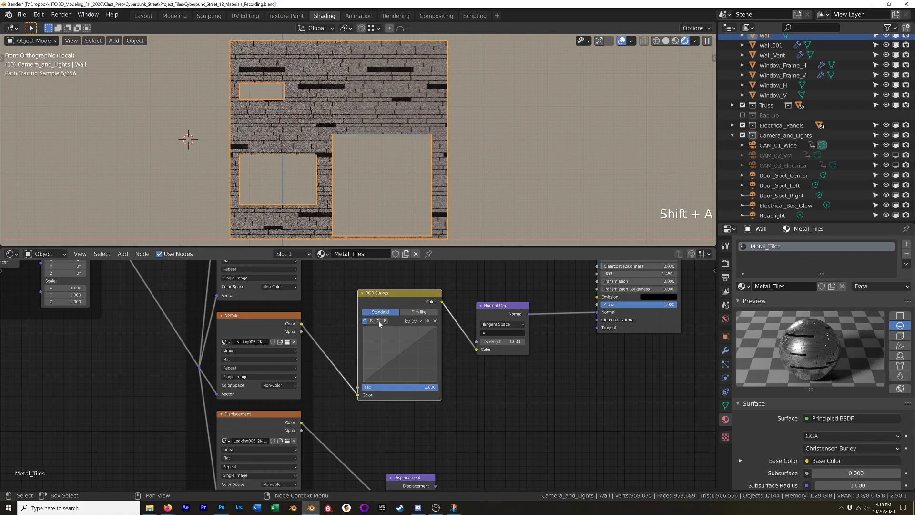
pyautogui.scroll(2, 382, 333)
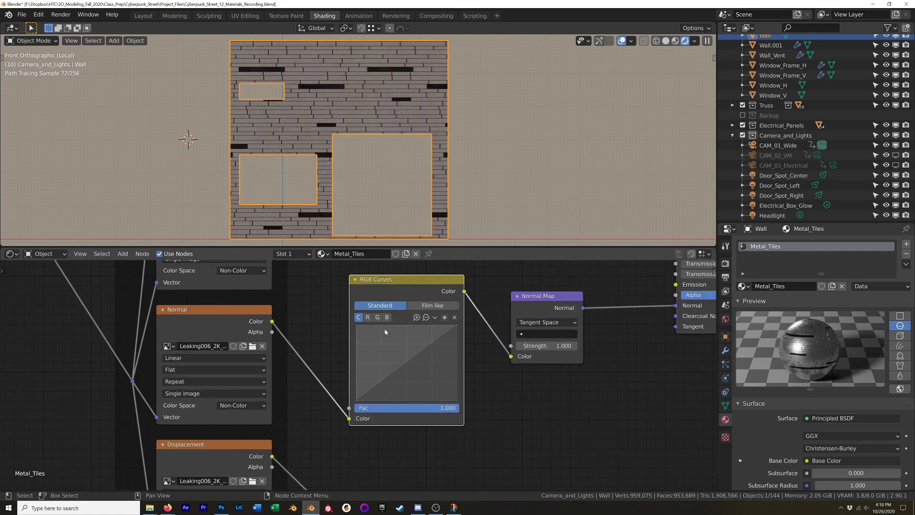
pyautogui.scroll(1, 385, 332)
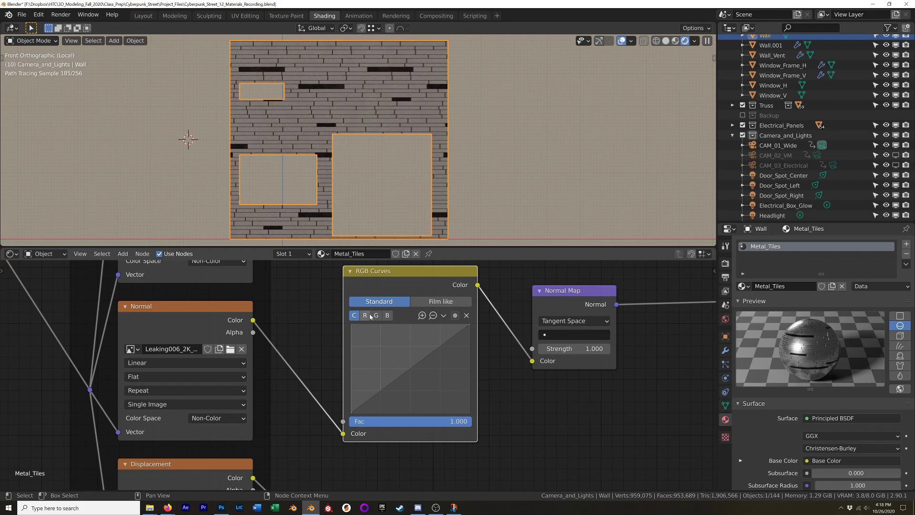
pyautogui.click(375, 316)
pyautogui.moveTo(470, 327); pyautogui.dragTo(351, 324)
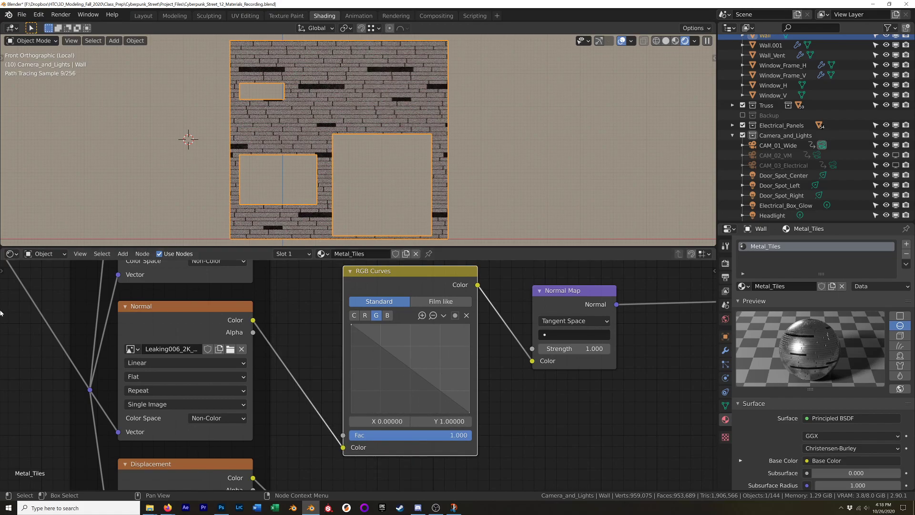
# Zoom out and recentre the editor on the full Metal_Tiles node tree.
pyautogui.scroll(-2, 527, 382)
pyautogui.scroll(-5, 504, 370)
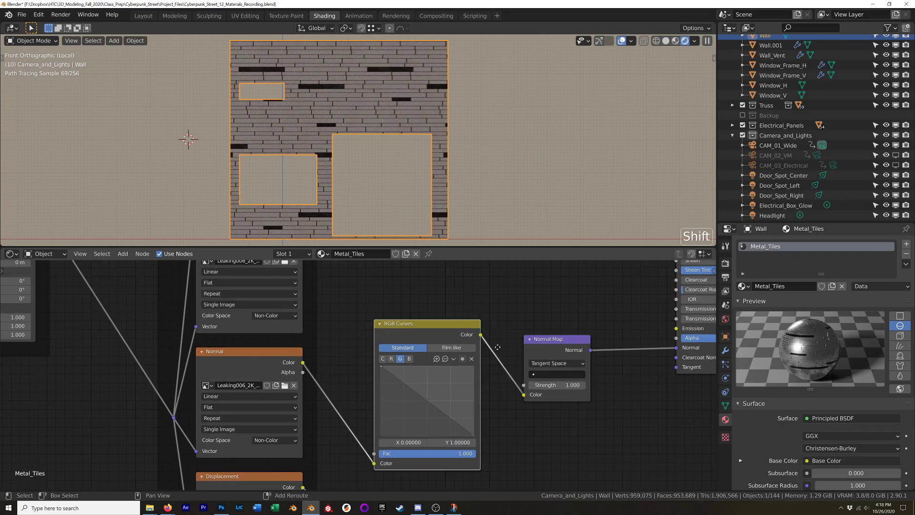
pyautogui.keyDown('shift'); pyautogui.moveTo(530, 431); pyautogui.dragTo(379, 395, button='middle'); pyautogui.keyUp('shift')
pyautogui.scroll(-4, 516, 435)
pyautogui.keyDown('shift'); pyautogui.moveTo(486, 416); pyautogui.dragTo(496, 397, button='middle'); pyautogui.keyUp('shift')
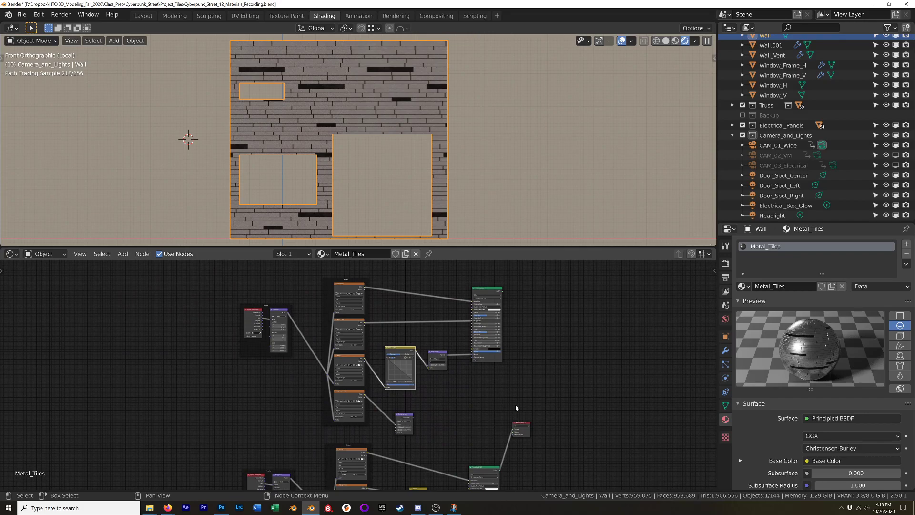
# Wire the new Principled BSDF to the Material Output and switch to Material Preview shading.
pyautogui.keyDown('ctrl'); pyautogui.keyDown('shift'); pyautogui.click(485, 291); pyautogui.keyUp('shift'); pyautogui.keyUp('ctrl')
pyautogui.scroll(5, 340, 99)
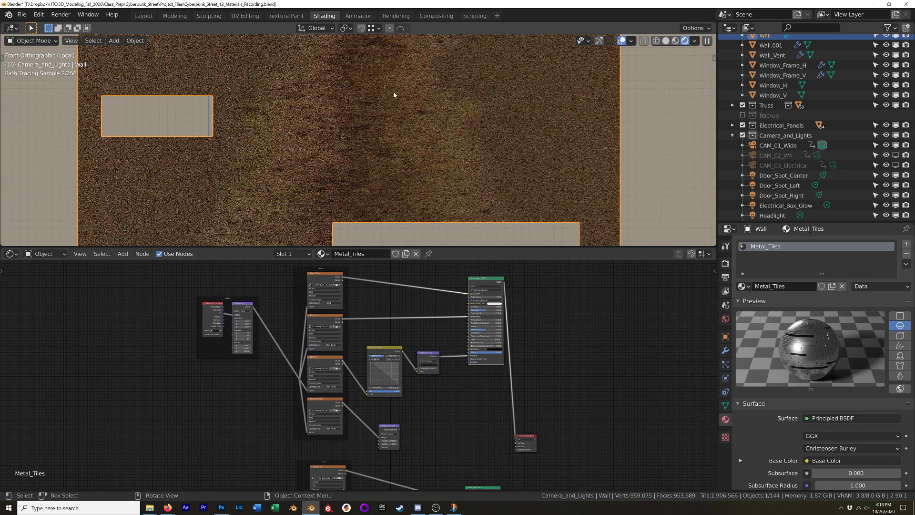
pyautogui.press('z')
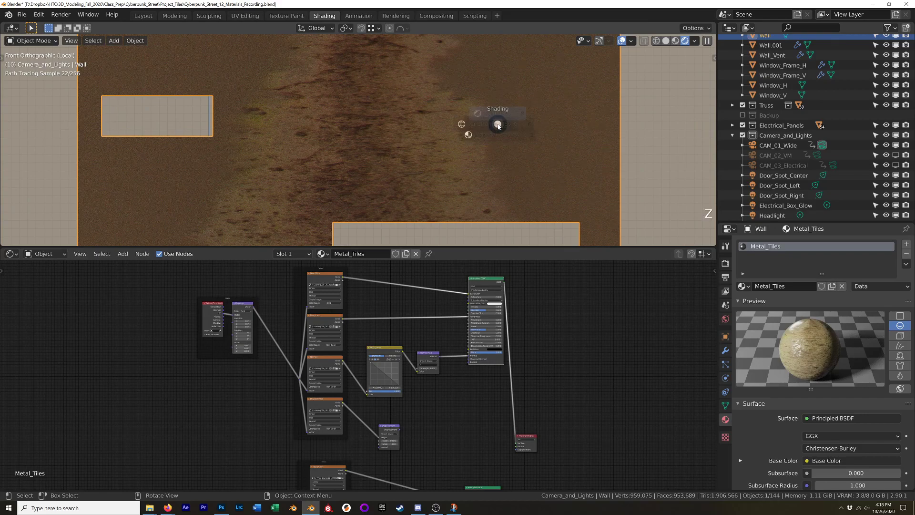
pyautogui.click(492, 196)
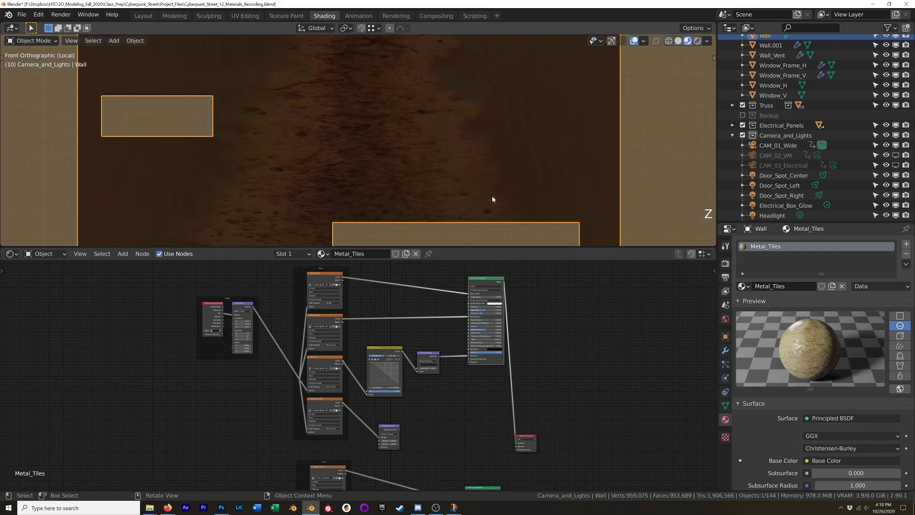
pyautogui.scroll(-5, 433, 180)
pyautogui.keyDown('shift'); pyautogui.scroll(-3, 415, 178); pyautogui.keyUp('shift')
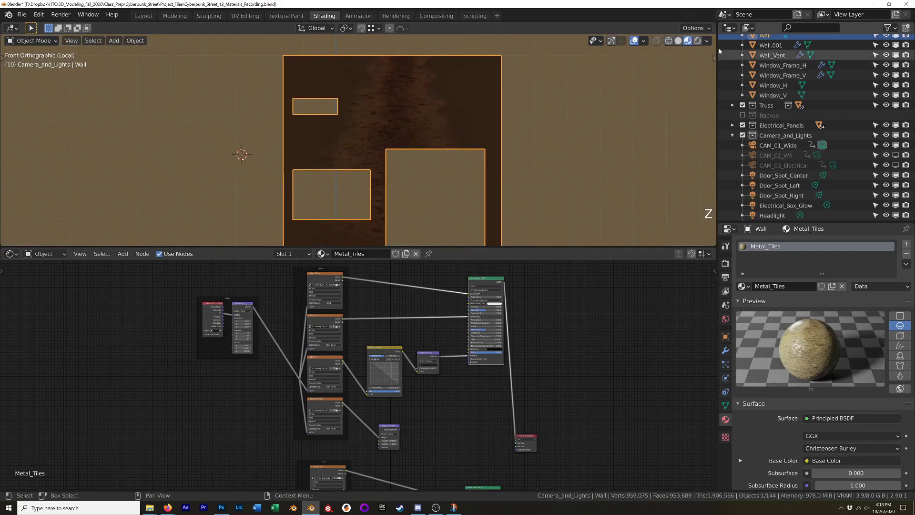
# Light the material preview with a brighter HDRI environment and angle the view on the wall.
pyautogui.click(708, 41)
pyautogui.click(698, 123)
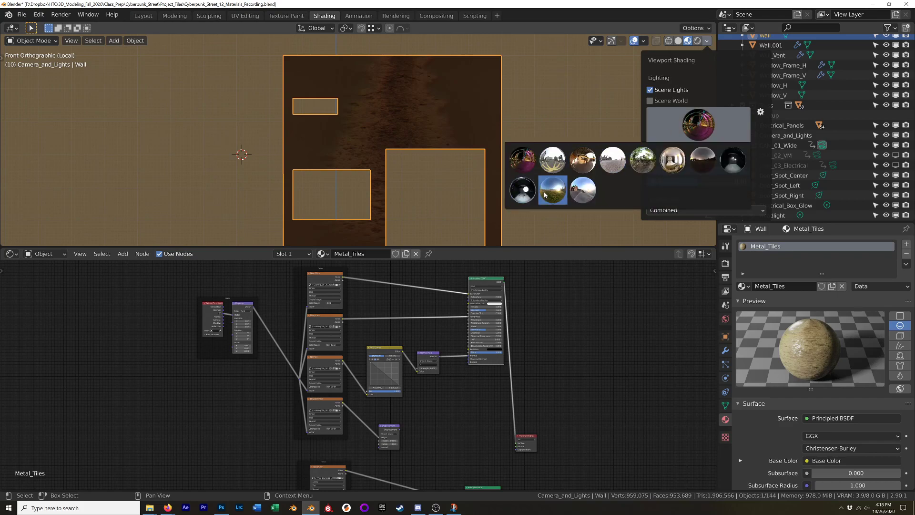
pyautogui.click(522, 190)
pyautogui.moveTo(447, 179)
pyautogui.mouseDown(button='middle')
pyautogui.moveTo(509, 158)
pyautogui.moveTo(487, 161)
pyautogui.moveTo(496, 167)
pyautogui.moveTo(368, 130)
pyautogui.moveTo(431, 161)
pyautogui.moveTo(396, 135)
pyautogui.moveTo(394, 169)
pyautogui.moveTo(436, 141)
pyautogui.moveTo(383, 149)
pyautogui.moveTo(445, 179)
pyautogui.mouseUp(button='middle')
pyautogui.scroll(-7, 445, 179)
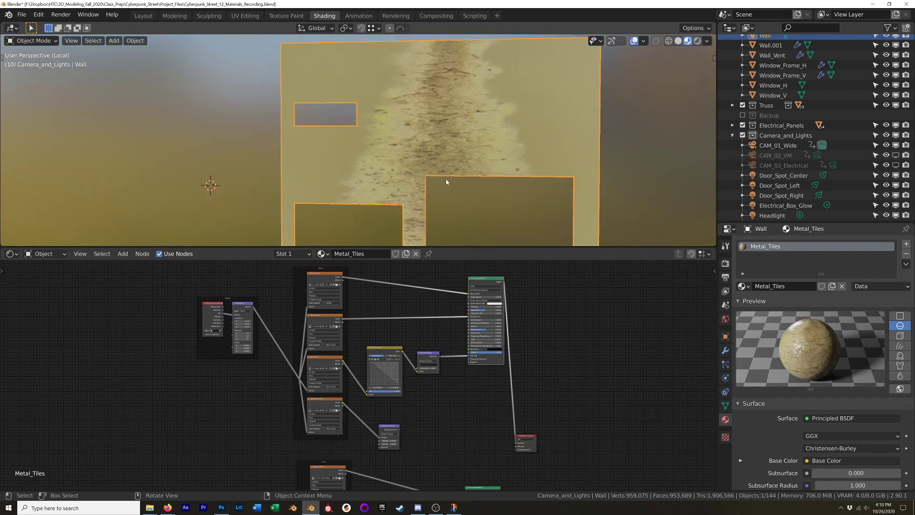
pyautogui.keyDown('shift'); pyautogui.moveTo(452, 213); pyautogui.dragTo(432, 202, button='middle'); pyautogui.keyUp('shift')
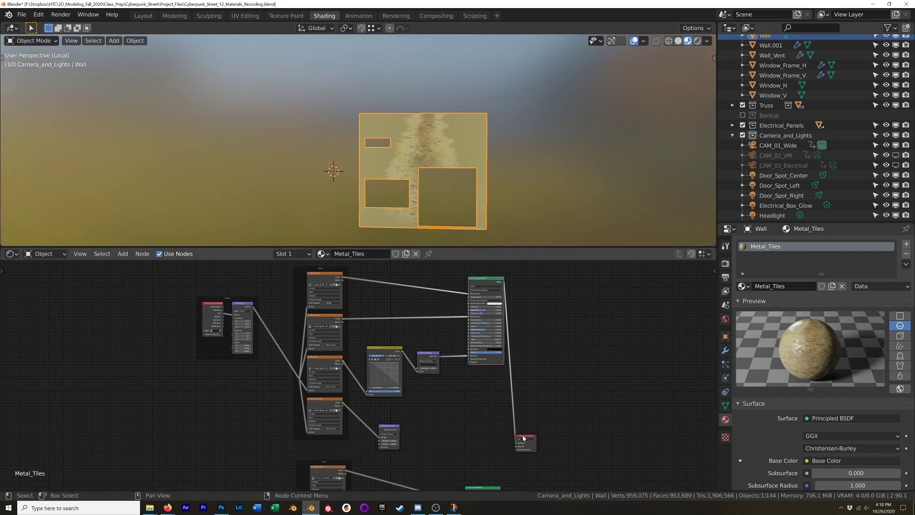
# Move the Material Output right and frame the Texture Coordinate and Mapping nodes.
pyautogui.moveTo(524, 435); pyautogui.dragTo(559, 430)
pyautogui.scroll(2, 459, 382)
pyautogui.scroll(-2, 458, 382)
pyautogui.keyDown('shift'); pyautogui.moveTo(459, 289); pyautogui.dragTo(424, 312, button='middle'); pyautogui.keyUp('shift')
pyautogui.scroll(5, 450, 158)
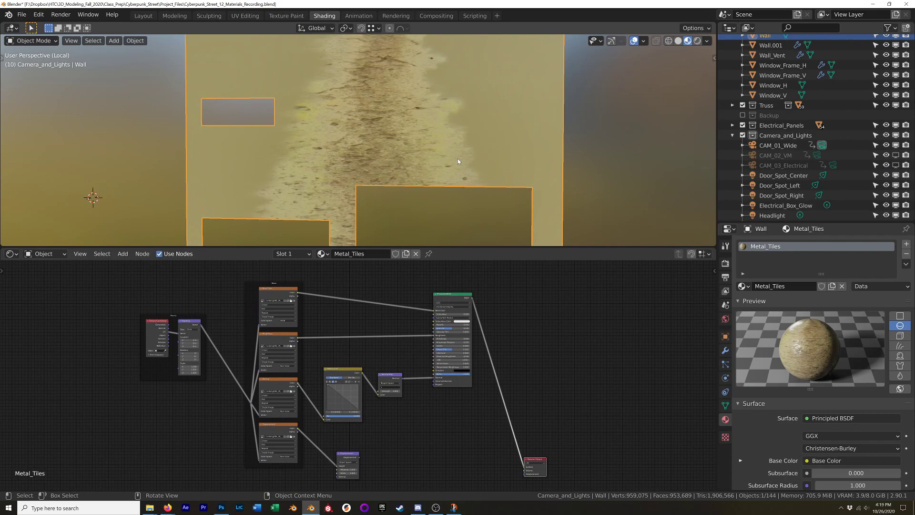
pyautogui.scroll(2, 218, 370)
pyautogui.keyDown('shift'); pyautogui.moveTo(214, 378); pyautogui.dragTo(400, 406, button='middle'); pyautogui.keyUp('shift')
pyautogui.scroll(1, 421, 399)
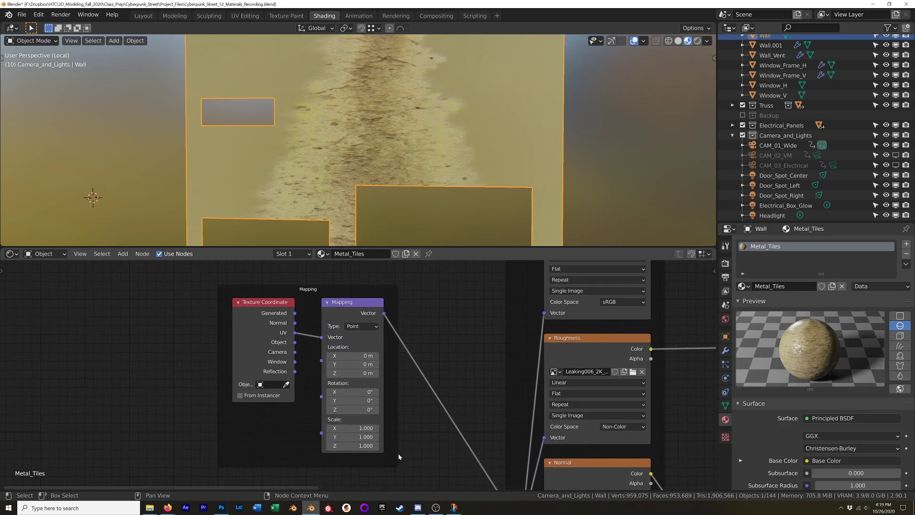
# Set the Mapping scale to 3.840 on X, Y and Z, then exit local view.
pyautogui.scroll(3, 411, 441)
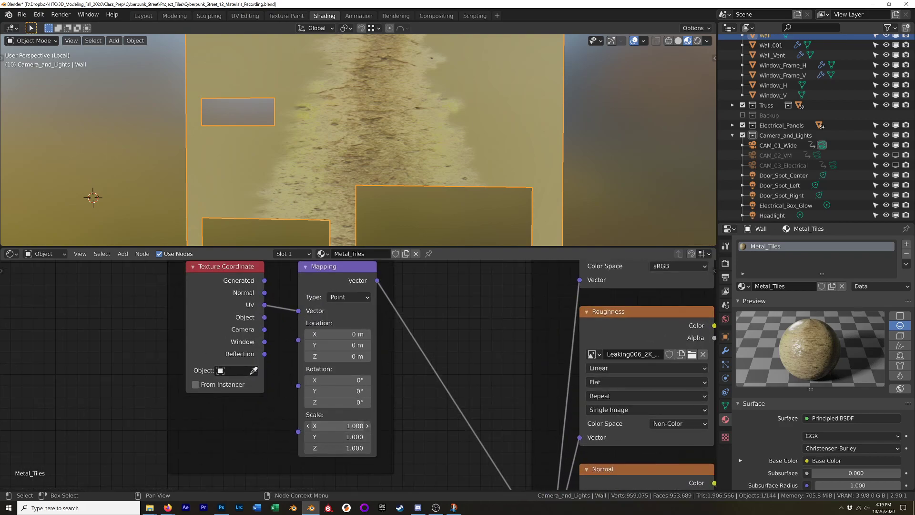
pyautogui.moveTo(337, 425); pyautogui.dragTo(286, 448)
pyautogui.keyDown('shift'); pyautogui.moveTo(333, 426); pyautogui.dragTo(357, 426); pyautogui.keyUp('shift')
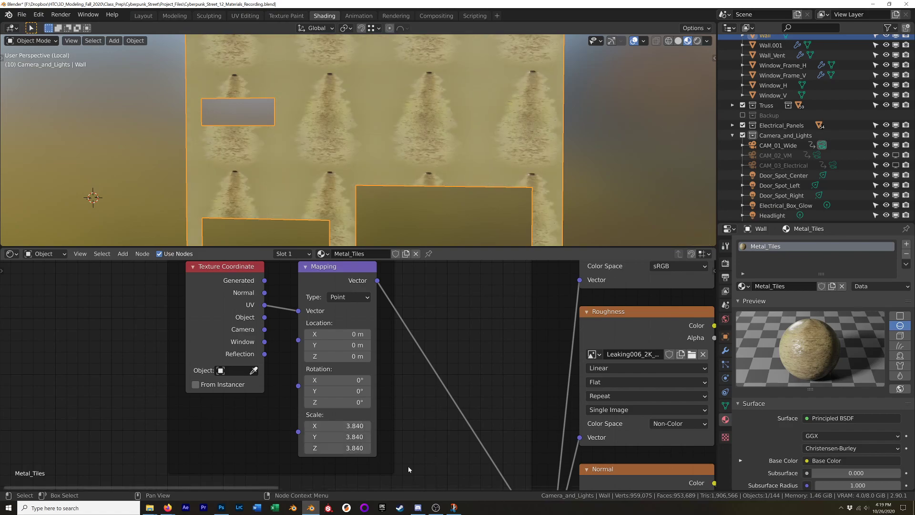
pyautogui.scroll(-4, 515, 148)
pyautogui.keyDown('shift'); pyautogui.moveTo(524, 213); pyautogui.dragTo(468, 164, button='middle'); pyautogui.keyUp('shift')
pyautogui.scroll(3, 514, 170)
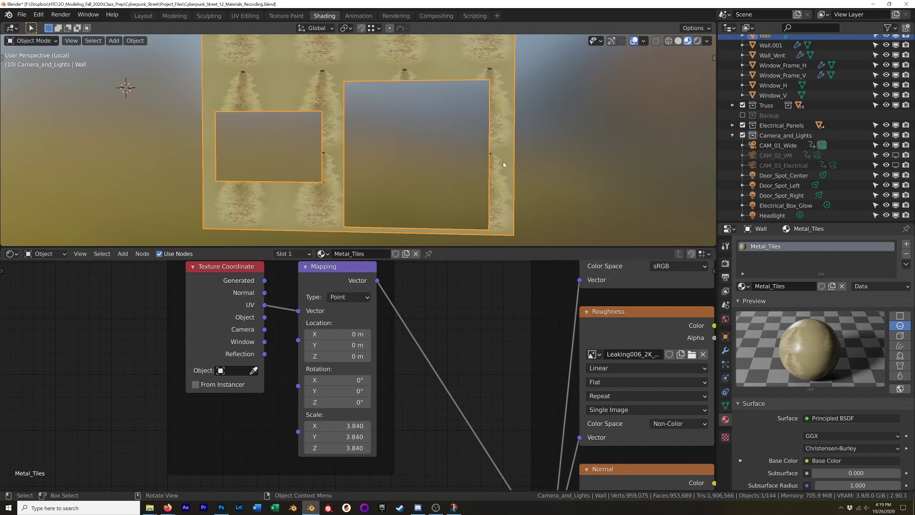
pyautogui.press('KP_Divide')
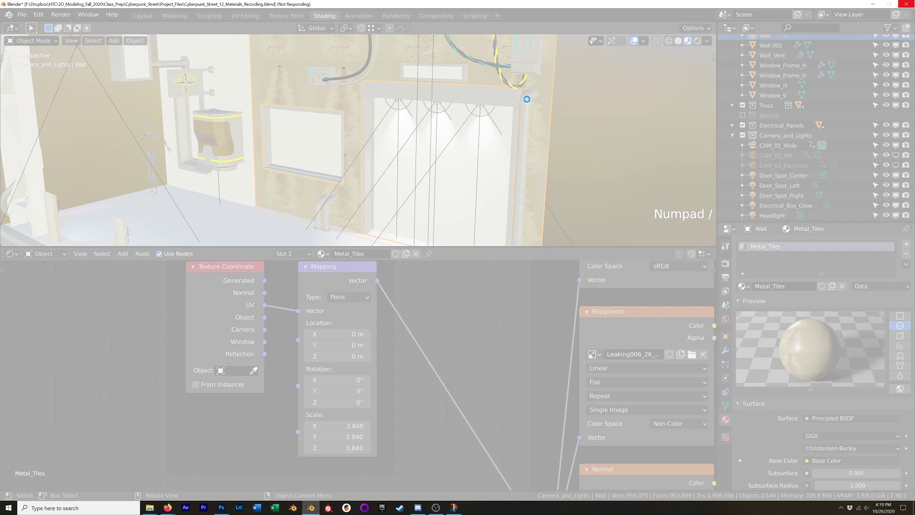
# Add the pipe to the selection and save over Cyberpunk_Street_12_Materials_Recording.blend.
pyautogui.keyDown('shift'); pyautogui.click(526, 99); pyautogui.keyUp('shift')
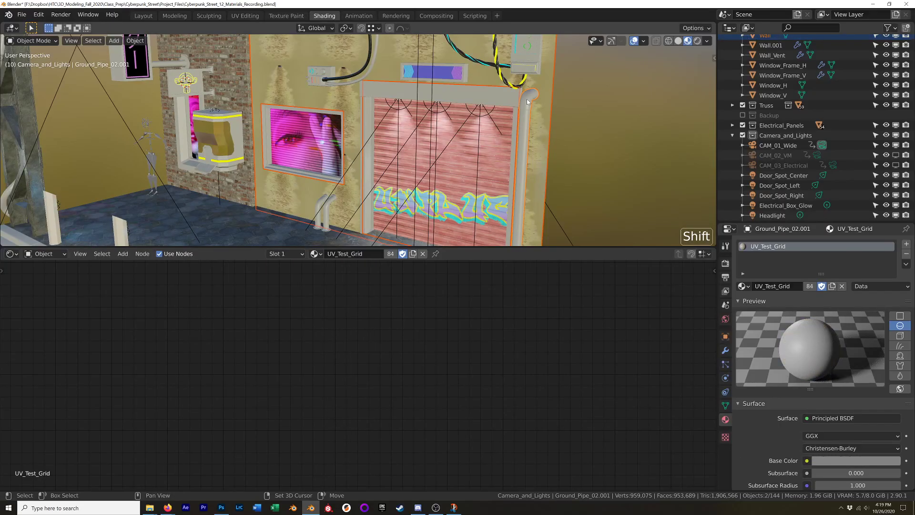
pyautogui.hotkey('ctrl', 'shift', 's')
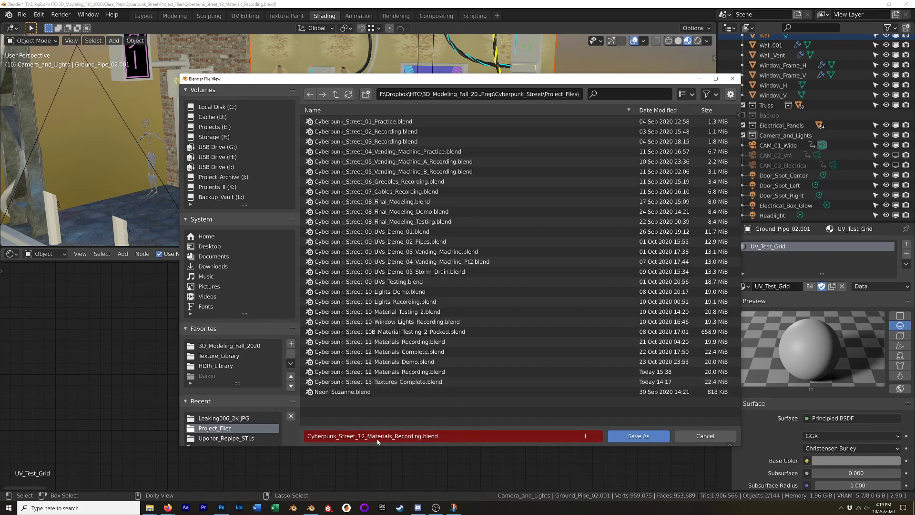
pyautogui.click(611, 437)
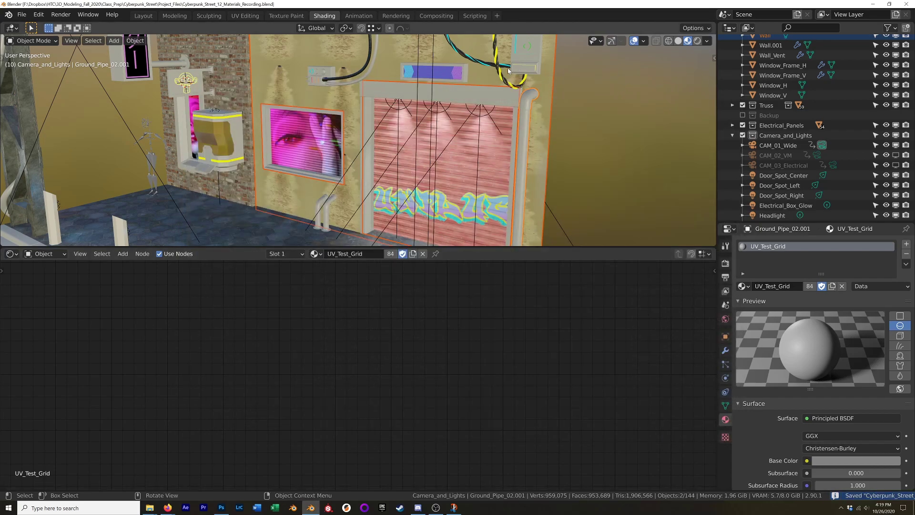
# Isolate the wall and pipe, make the wall active, and set the base color image to Clip.
pyautogui.press('KP_Divide')
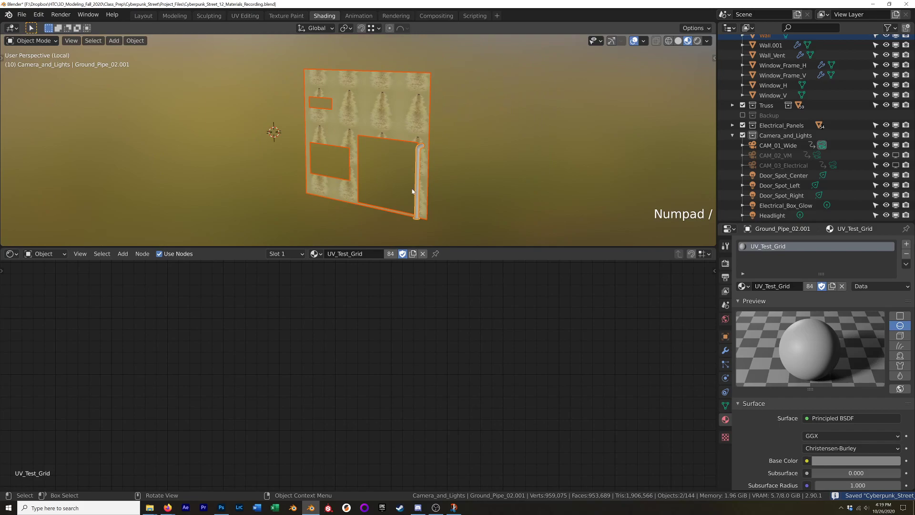
pyautogui.moveTo(411, 189); pyautogui.dragTo(401, 172, button='middle')
pyautogui.scroll(5, 402, 172)
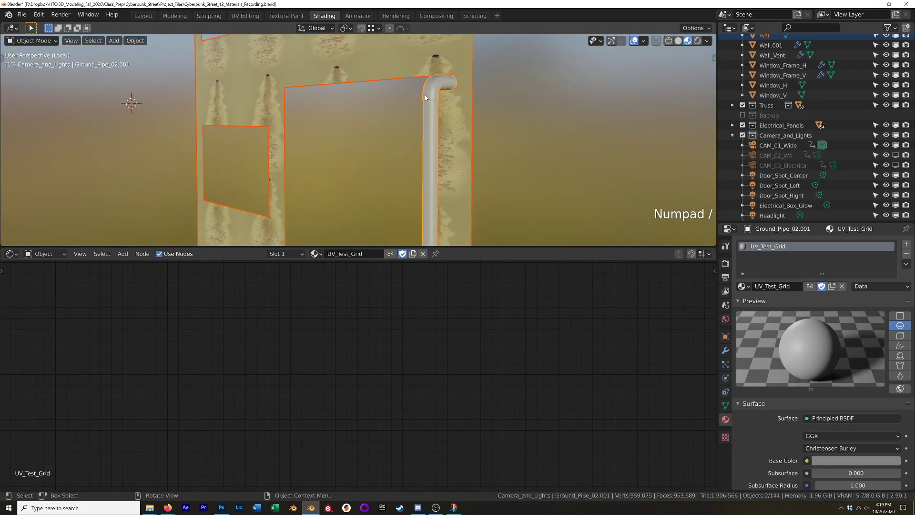
pyautogui.click(457, 112)
pyautogui.moveTo(461, 156); pyautogui.dragTo(405, 157, button='middle')
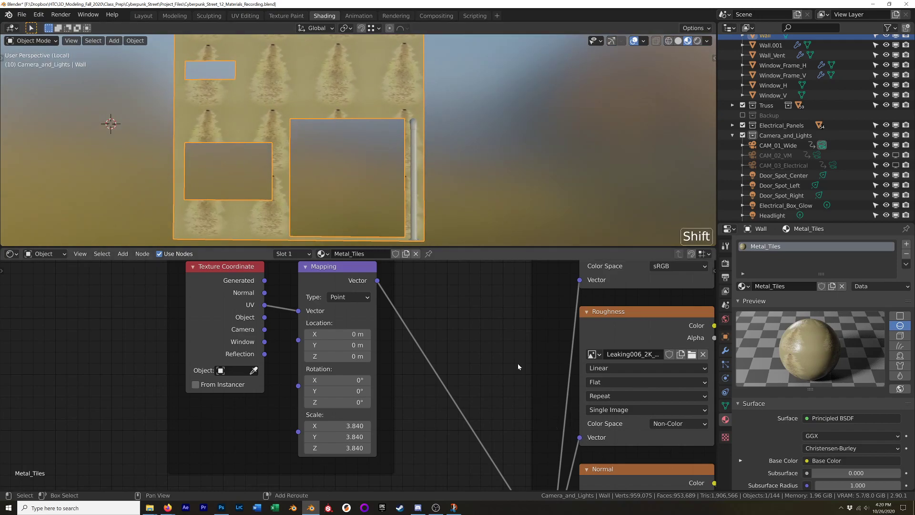
pyautogui.keyDown('shift'); pyautogui.moveTo(518, 334); pyautogui.dragTo(433, 417, button='middle'); pyautogui.keyUp('shift')
pyautogui.scroll(-5, 436, 415)
pyautogui.keyDown('shift'); pyautogui.moveTo(465, 386); pyautogui.dragTo(414, 379, button='middle'); pyautogui.keyUp('shift')
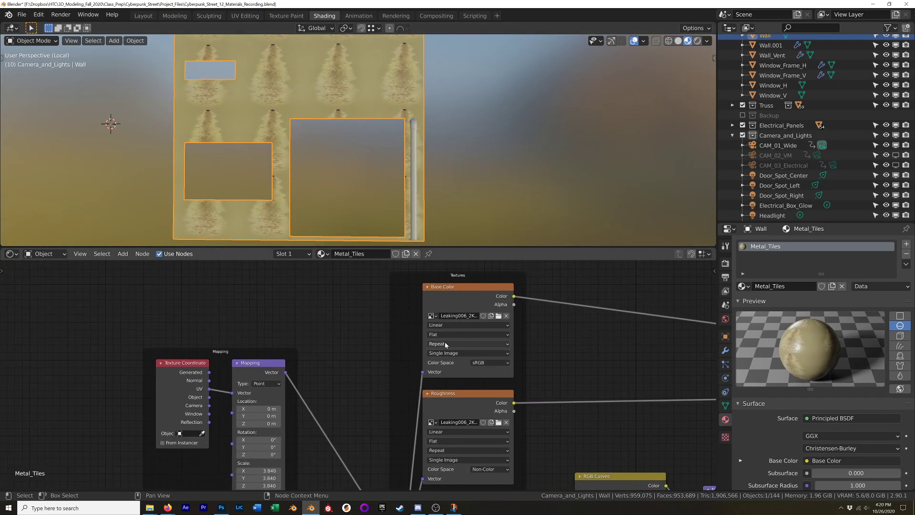
pyautogui.click(463, 344)
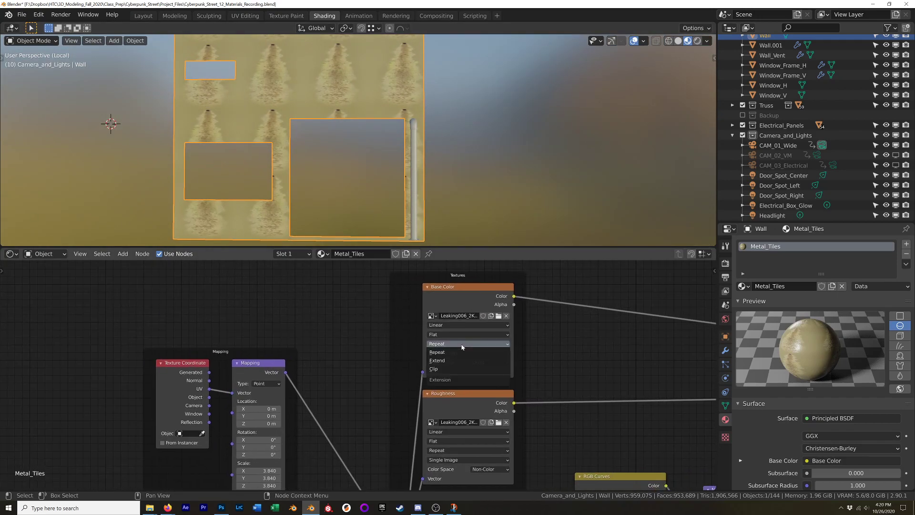
pyautogui.click(452, 371)
# Switch the roughness and normal Leaking006 images from Repeat to Clip.
pyautogui.keyDown('shift'); pyautogui.moveTo(345, 374); pyautogui.dragTo(397, 340, button='middle'); pyautogui.keyUp('shift')
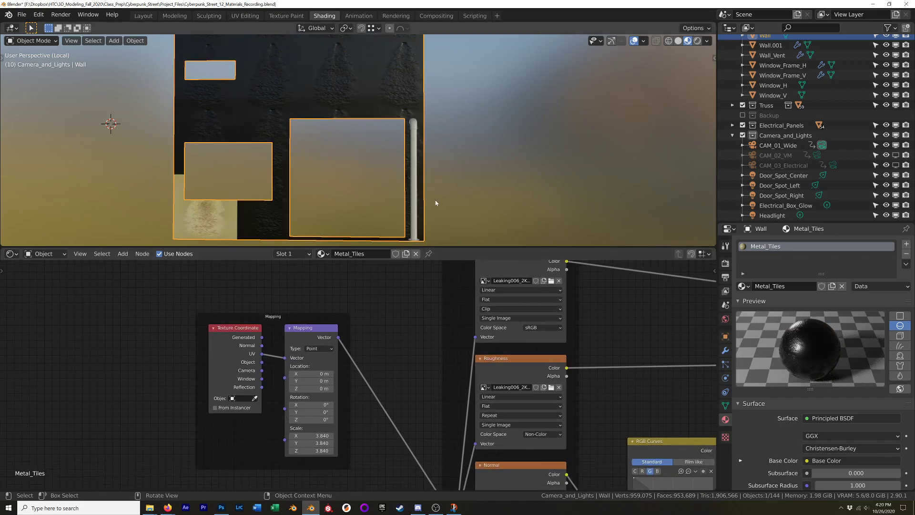
pyautogui.moveTo(300, 128); pyautogui.dragTo(388, 143, button='middle')
pyautogui.scroll(3, 388, 167)
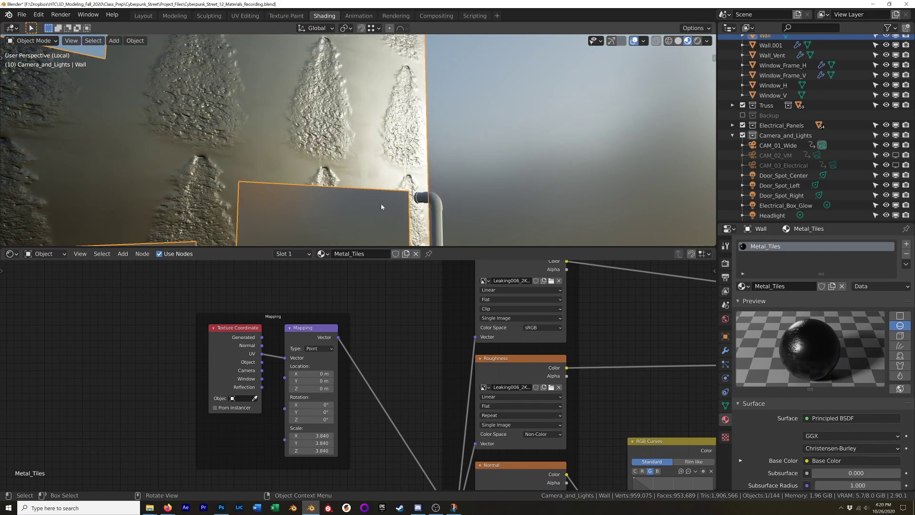
pyautogui.scroll(-5, 411, 142)
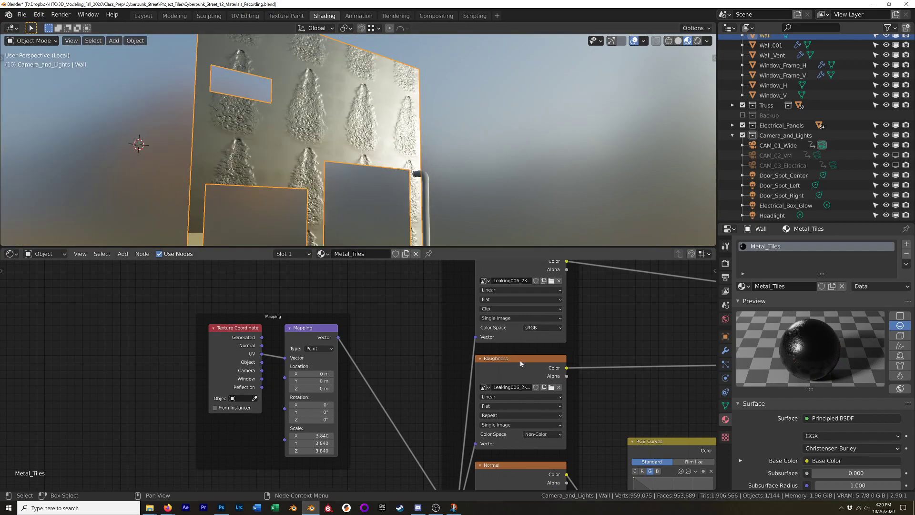
pyautogui.click(503, 415)
pyautogui.click(496, 440)
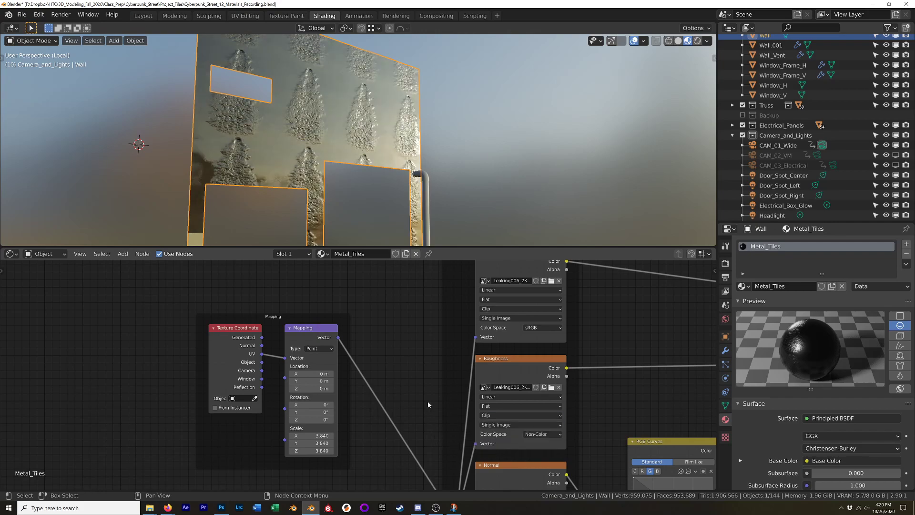
pyautogui.keyDown('shift'); pyautogui.scroll(-3, 420, 294); pyautogui.keyUp('shift')
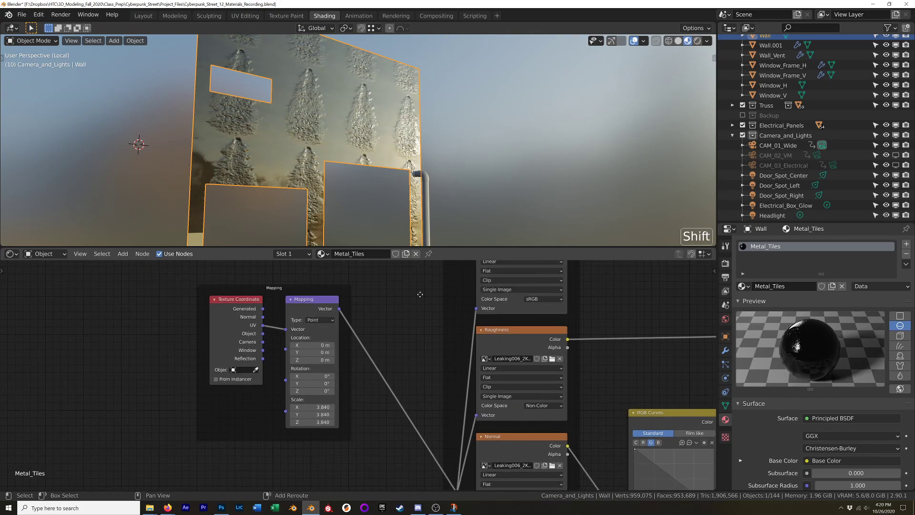
pyautogui.keyDown('shift'); pyautogui.scroll(-4, 428, 317); pyautogui.keyUp('shift')
pyautogui.scroll(4, 498, 395)
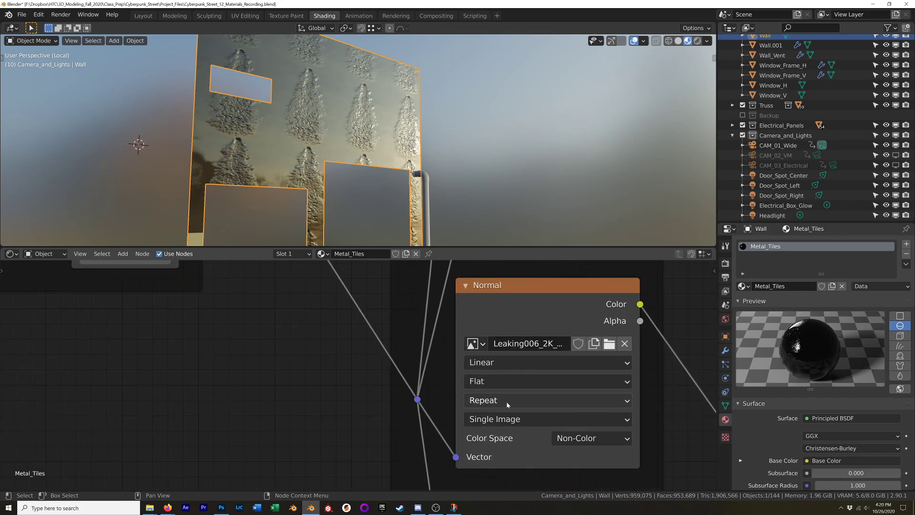
pyautogui.click(506, 400)
pyautogui.click(490, 451)
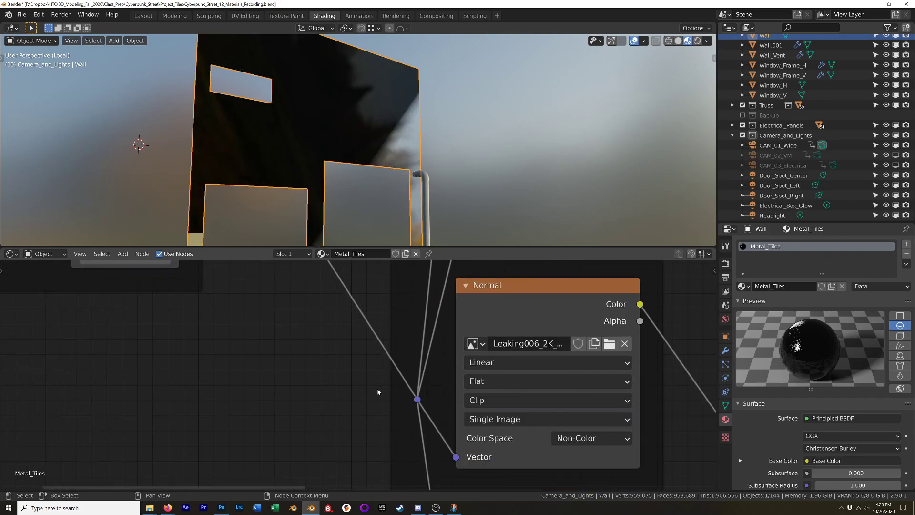
# Set the displacement image's extension from Repeat to Clip.
pyautogui.scroll(-2, 379, 390)
pyautogui.keyDown('shift'); pyautogui.scroll(-5, 442, 347); pyautogui.keyUp('shift')
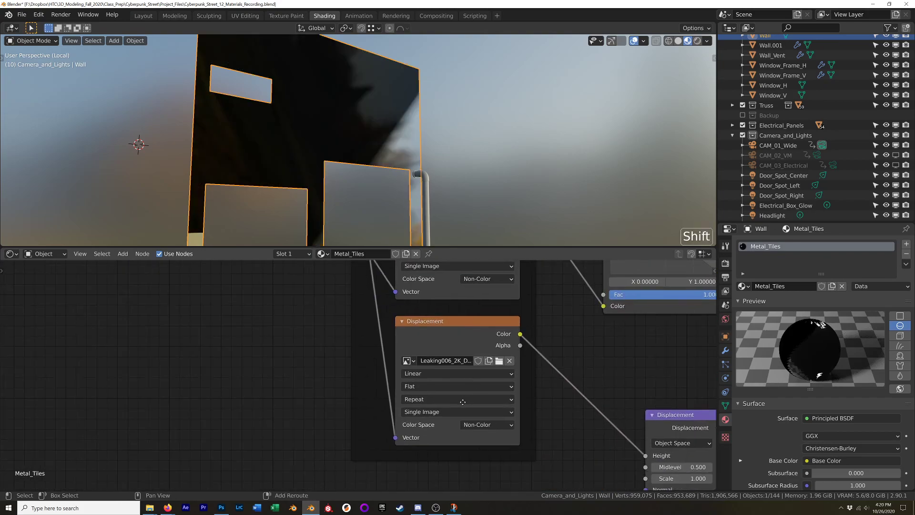
pyautogui.click(461, 400)
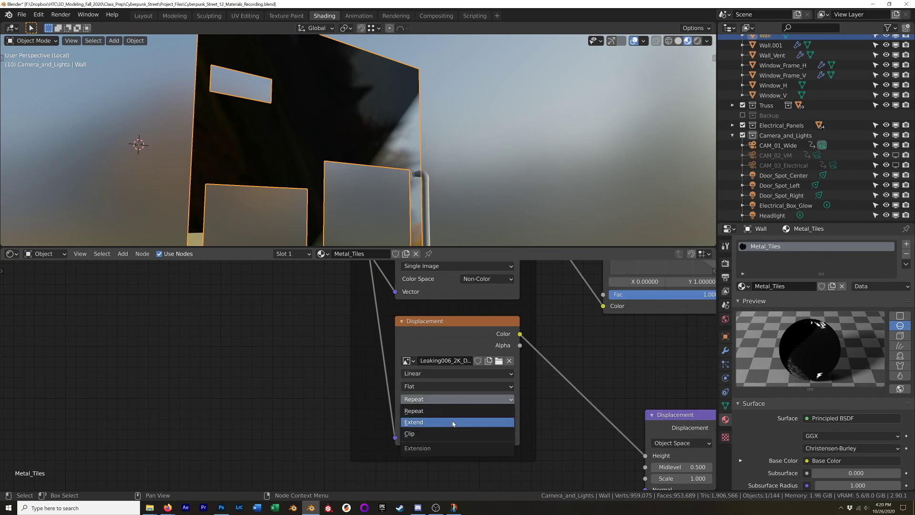
pyautogui.click(444, 433)
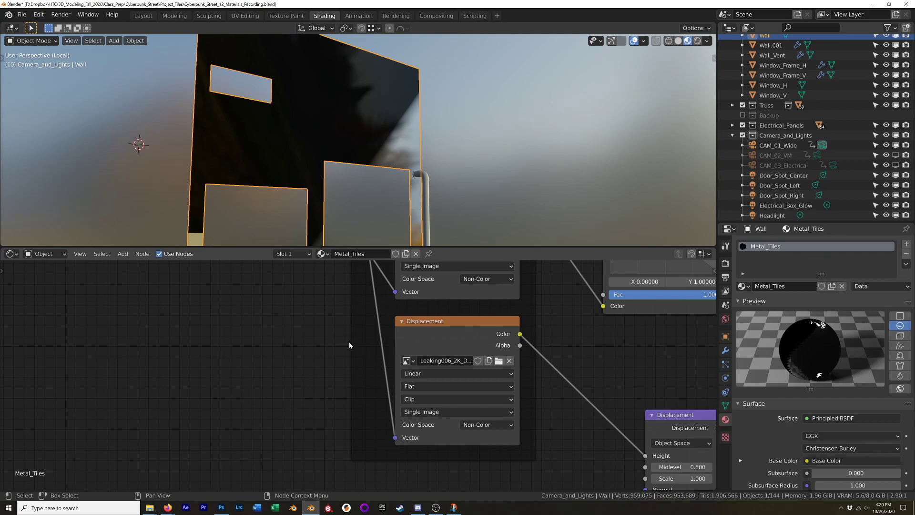
pyautogui.scroll(-6, 302, 337)
# Drag the Mapping node's Location X and Y to slide the leak stain toward the pipe.
pyautogui.keyDown('shift'); pyautogui.moveTo(278, 287); pyautogui.dragTo(436, 456, button='middle'); pyautogui.keyUp('shift')
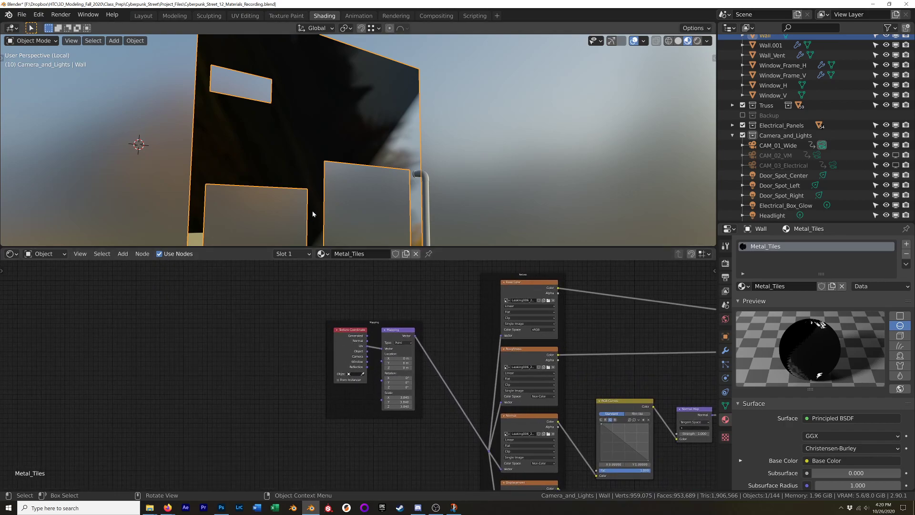
pyautogui.keyDown('shift'); pyautogui.moveTo(312, 214); pyautogui.dragTo(239, 174, button='middle'); pyautogui.keyUp('shift')
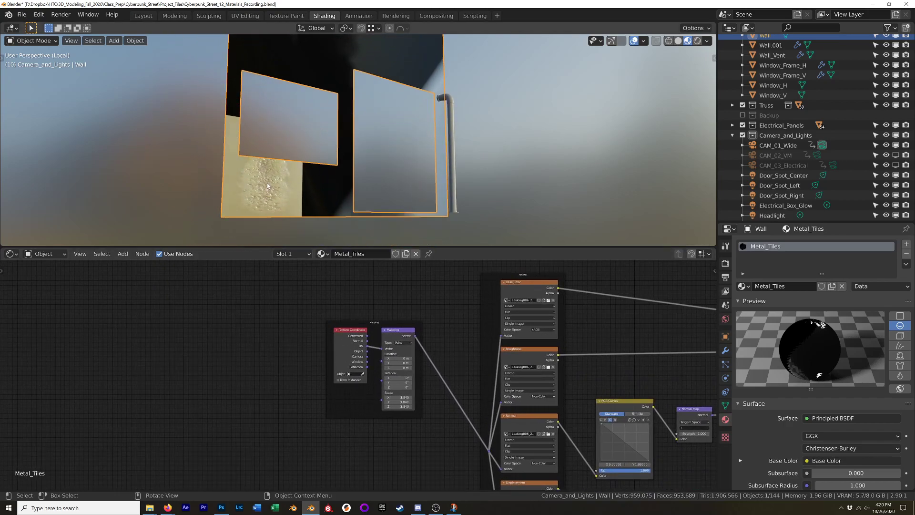
pyautogui.moveTo(343, 164); pyautogui.dragTo(310, 176, button='middle')
pyautogui.scroll(4, 406, 377)
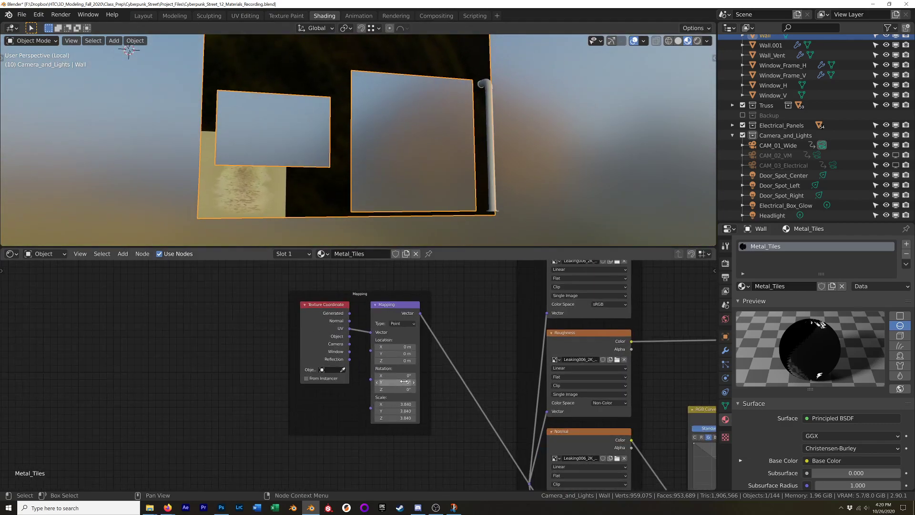
pyautogui.scroll(1, 413, 366)
pyautogui.moveTo(381, 321); pyautogui.dragTo(351, 321)
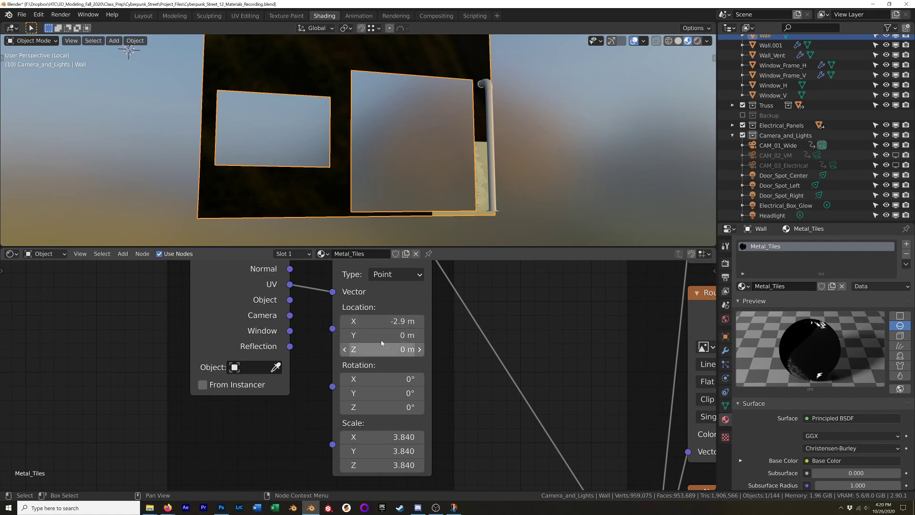
pyautogui.moveTo(380, 338)
pyautogui.keyDown('shift'); pyautogui.mouseDown()
pyautogui.moveTo(388, 337)
pyautogui.moveTo(371, 337)
pyautogui.mouseUp(); pyautogui.keyUp('shift')
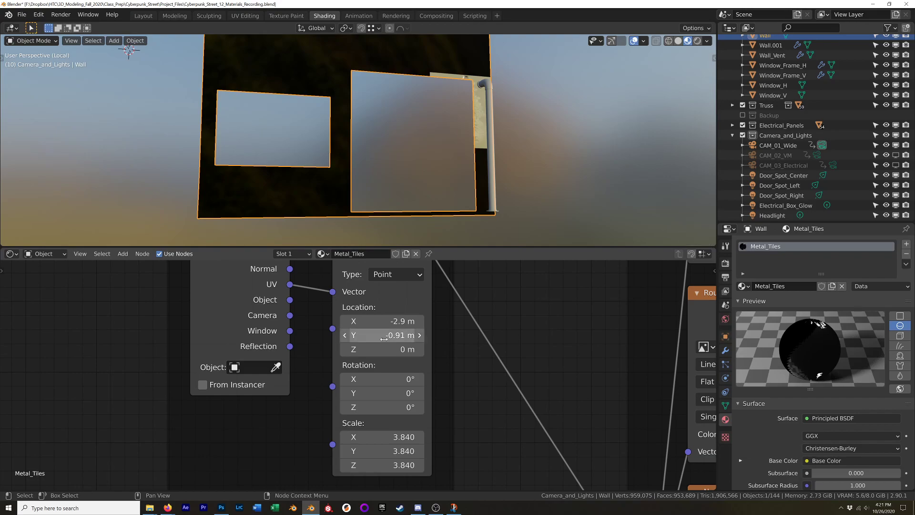
# Set Mapping Location X to exactly -3 m and check the stain under the pipe.
pyautogui.keyDown('shift'); pyautogui.click(382, 321); pyautogui.keyUp('shift')
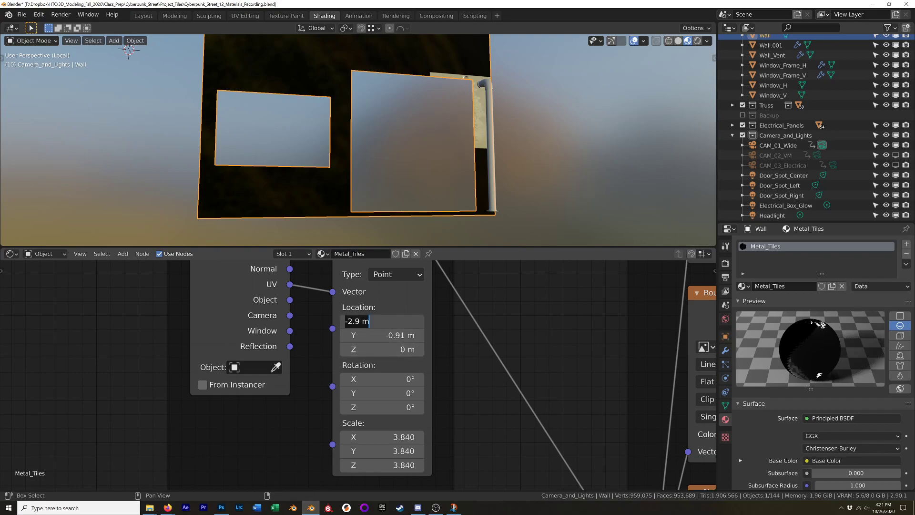
pyautogui.write('-3')
pyautogui.press('Return')
pyautogui.scroll(4, 473, 89)
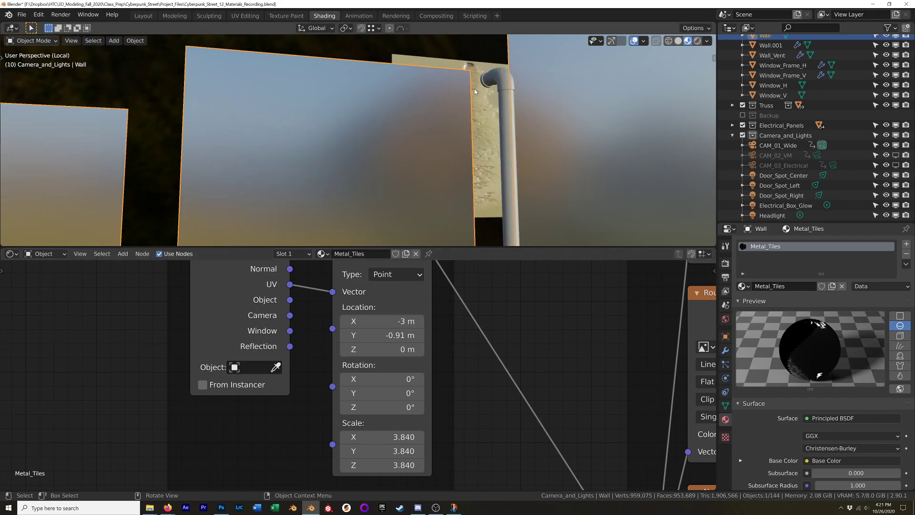
pyautogui.moveTo(474, 89); pyautogui.dragTo(485, 109, button='middle')
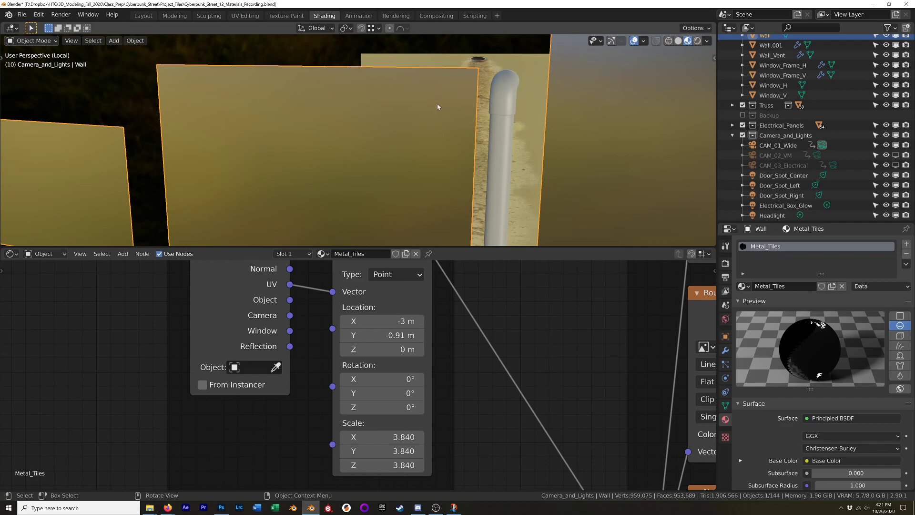
pyautogui.scroll(4, 469, 58)
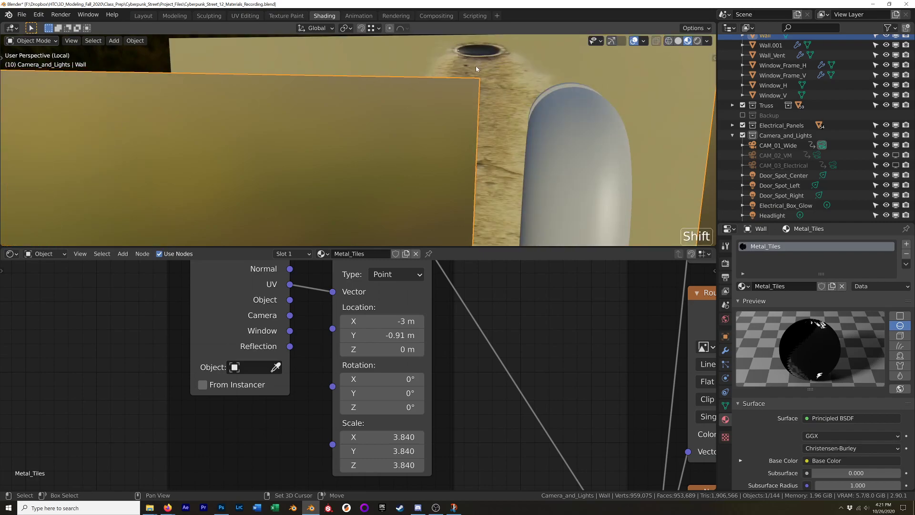
pyautogui.keyDown('shift'); pyautogui.moveTo(475, 66); pyautogui.dragTo(464, 120, button='middle'); pyautogui.keyUp('shift')
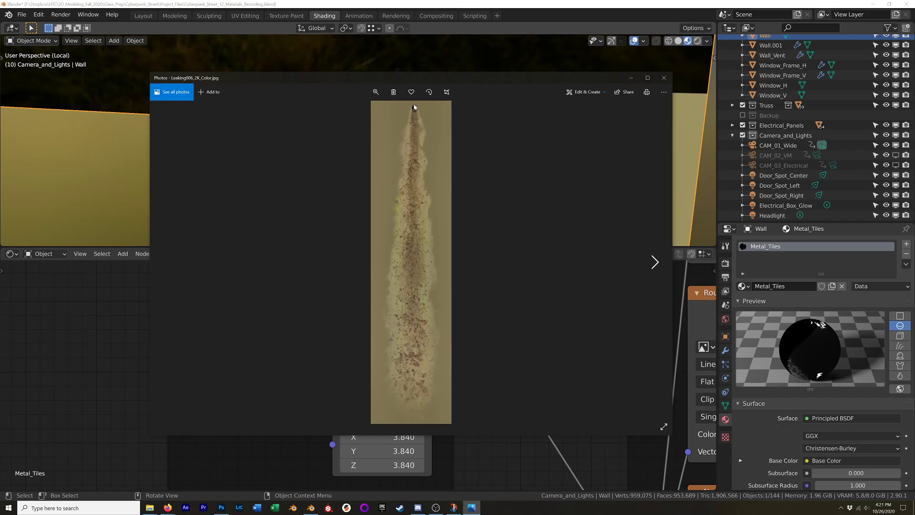
pyautogui.click(376, 91)
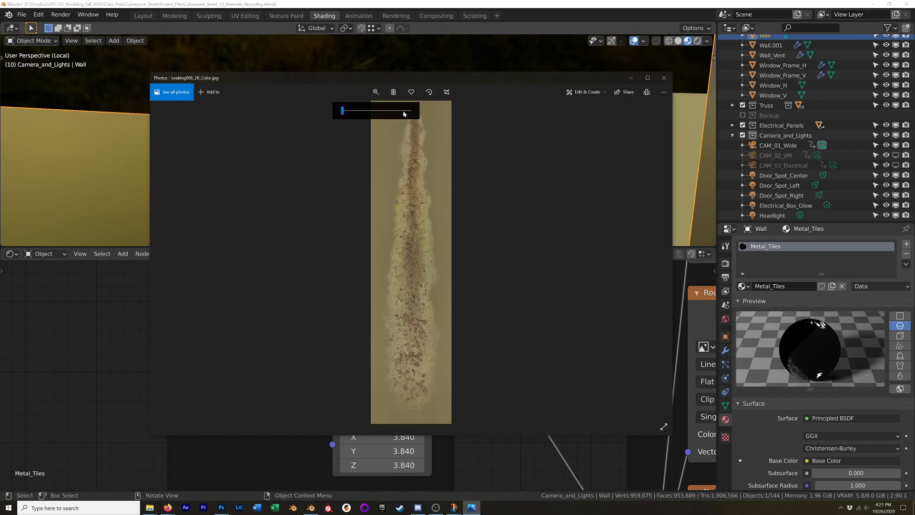
pyautogui.click(400, 110)
pyautogui.moveTo(475, 155); pyautogui.dragTo(496, 445)
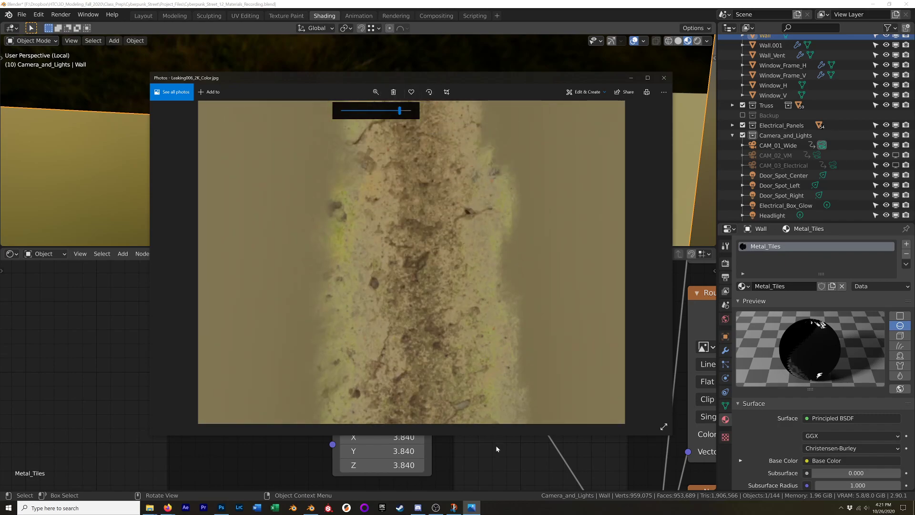
pyautogui.moveTo(467, 125); pyautogui.dragTo(476, 382)
pyautogui.moveTo(456, 143); pyautogui.dragTo(474, 381)
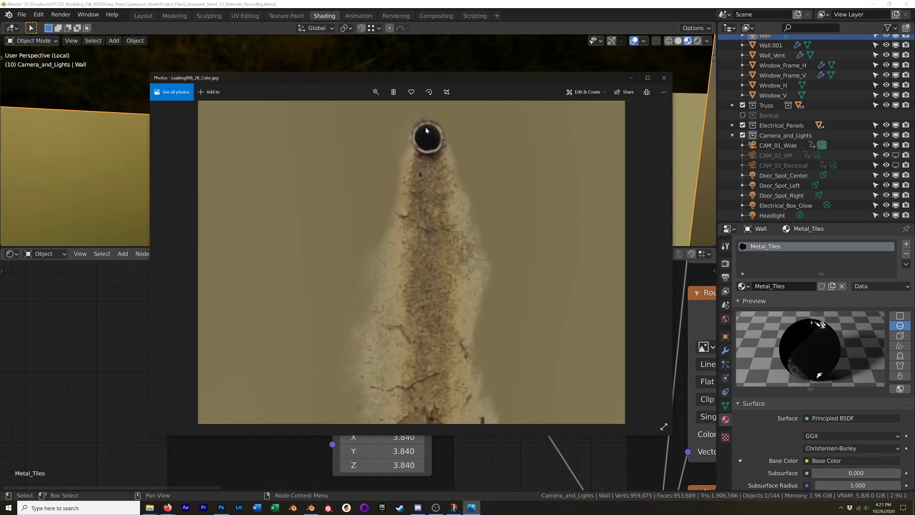
pyautogui.moveTo(302, 78); pyautogui.dragTo(914, 171)
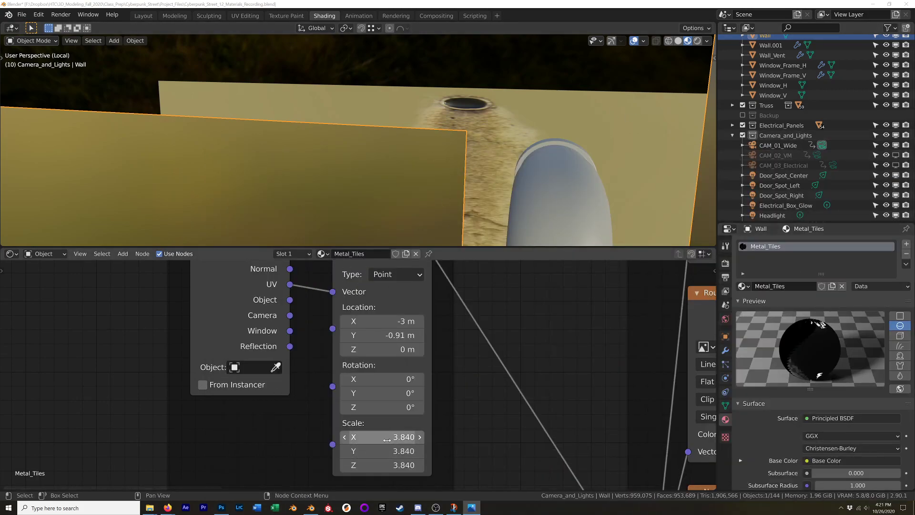
# Drag the Mapping node's Scale X up from 3.840 and reframe the wall frontally.
pyautogui.moveTo(382, 442); pyautogui.dragTo(429, 442)
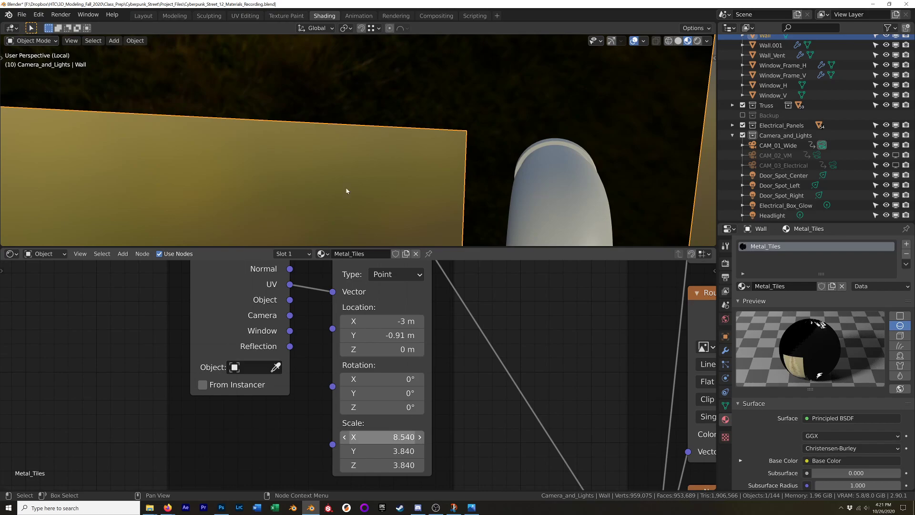
pyautogui.scroll(-6, 348, 190)
pyautogui.scroll(1, 351, 182)
pyautogui.keyDown('shift'); pyautogui.moveTo(336, 179); pyautogui.dragTo(629, 149, button='middle'); pyautogui.keyUp('shift')
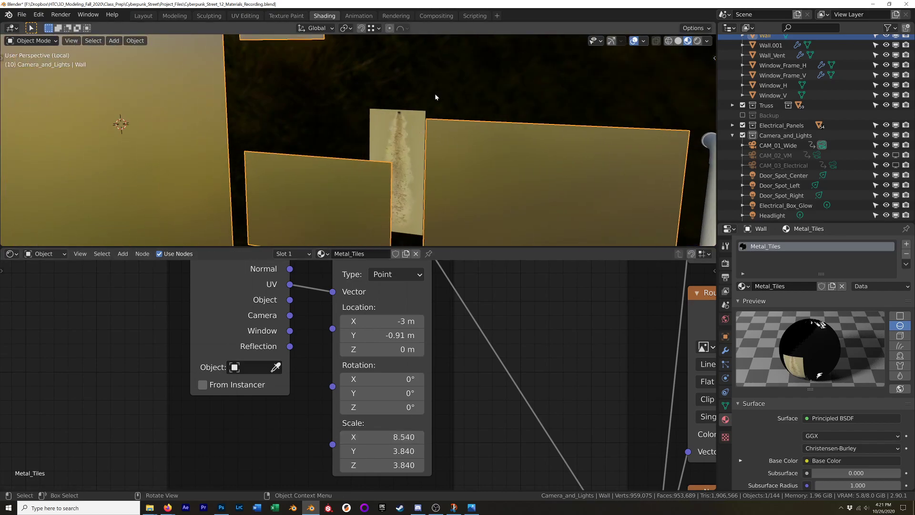
pyautogui.scroll(-2, 407, 123)
pyautogui.moveTo(426, 122); pyautogui.dragTo(404, 126, button='middle')
pyautogui.scroll(5, 404, 127)
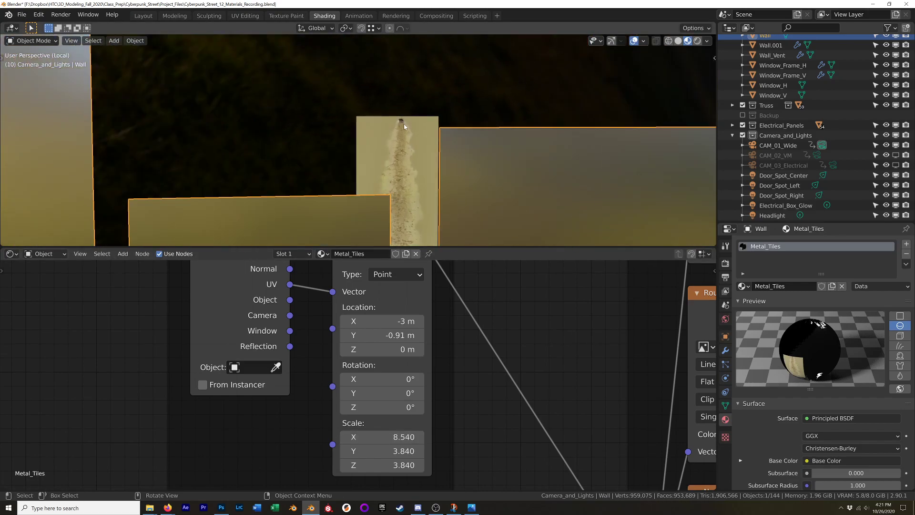
pyautogui.scroll(5, 403, 120)
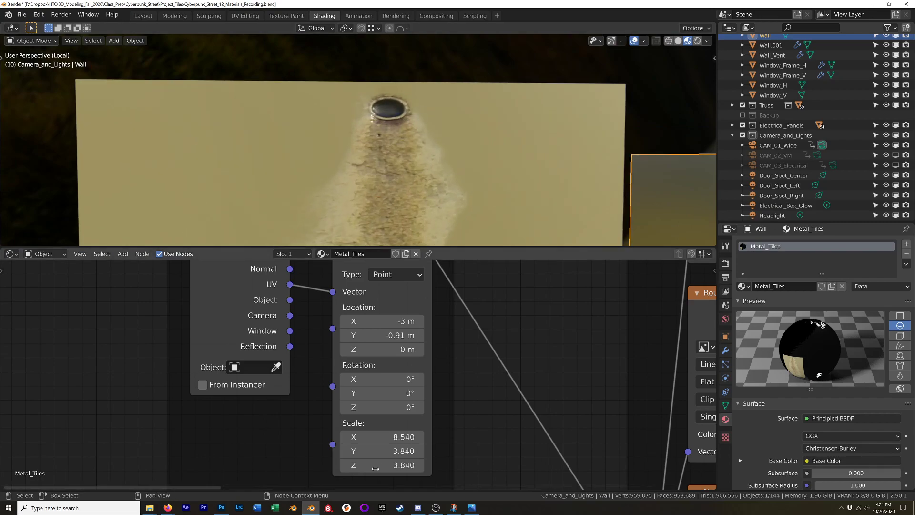
# Enter Mapping Scale X as 10, then 12, to narrow the leak stain.
pyautogui.click(381, 436)
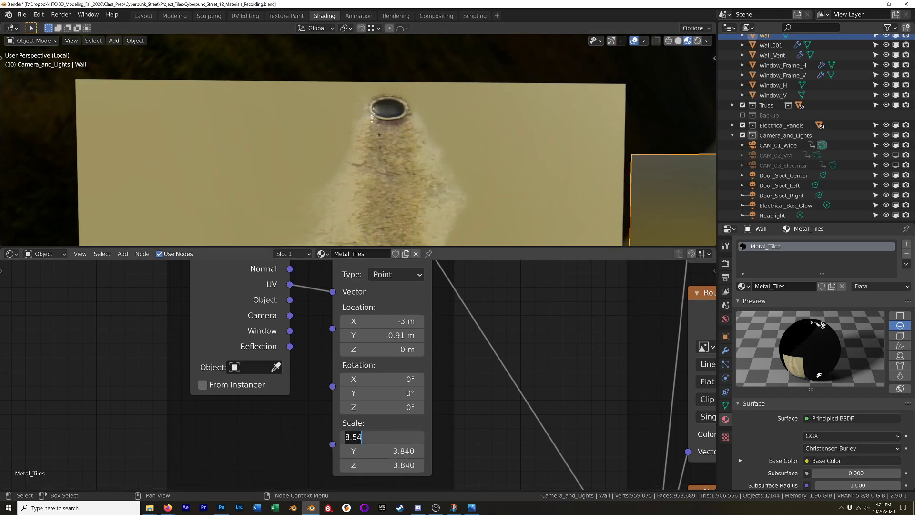
pyautogui.write('10')
pyautogui.press('Return')
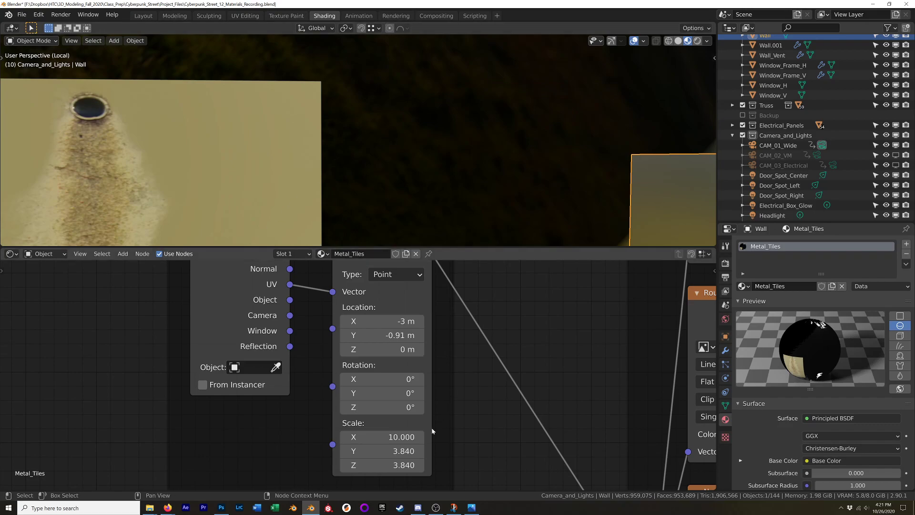
pyautogui.click(405, 437)
pyautogui.write('12')
pyautogui.press('Return')
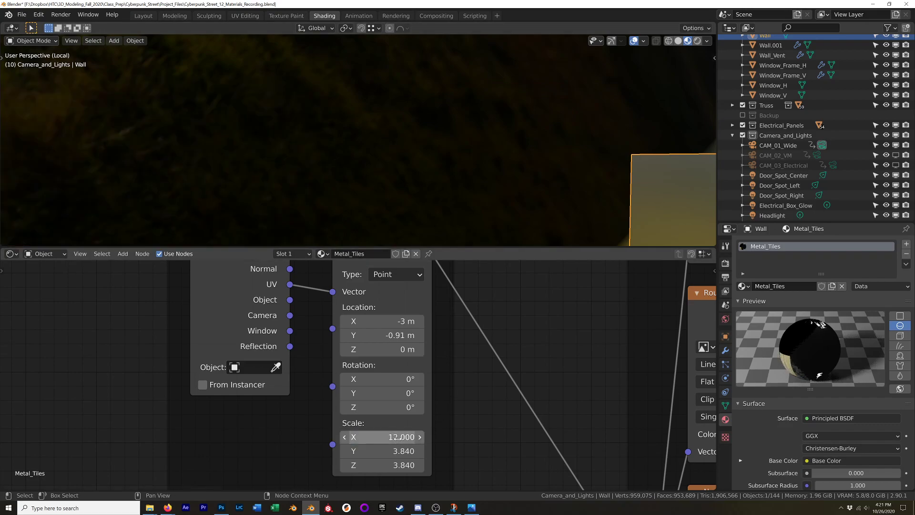
pyautogui.scroll(-1, 376, 187)
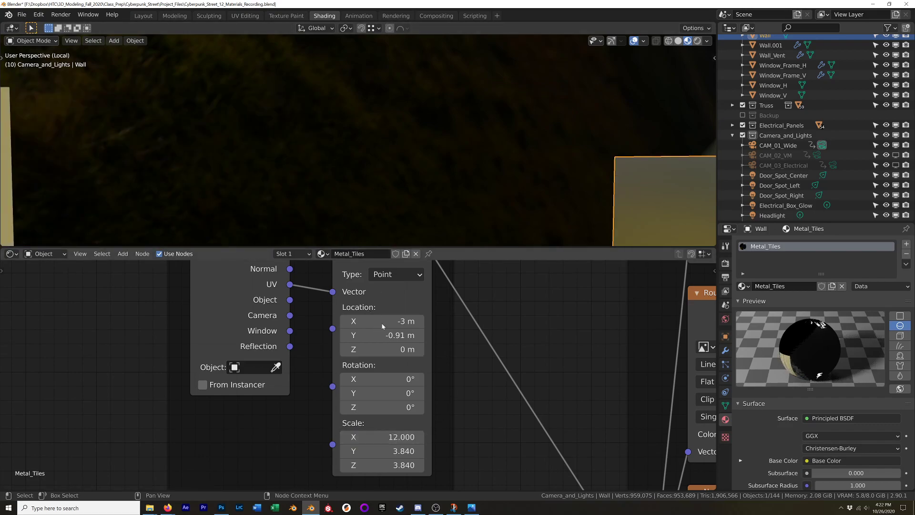
pyautogui.press('KP_0')
pyautogui.press('KP_Enter')
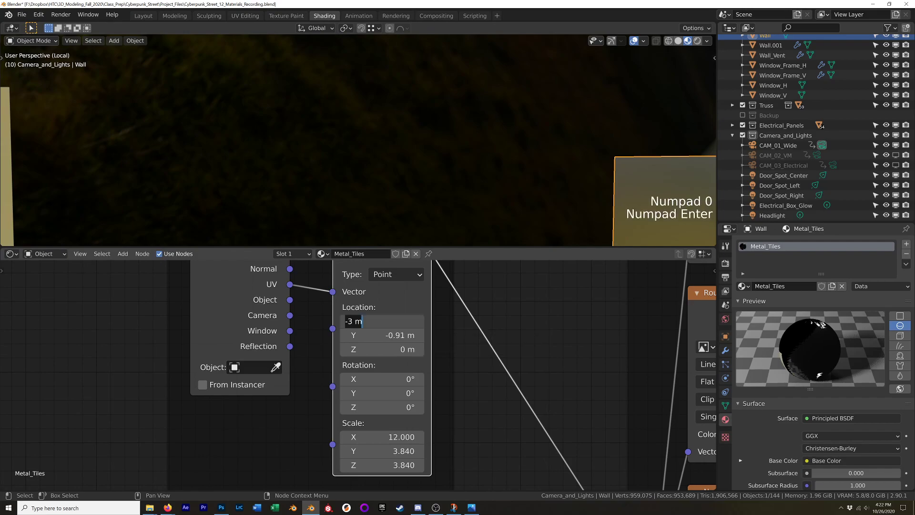
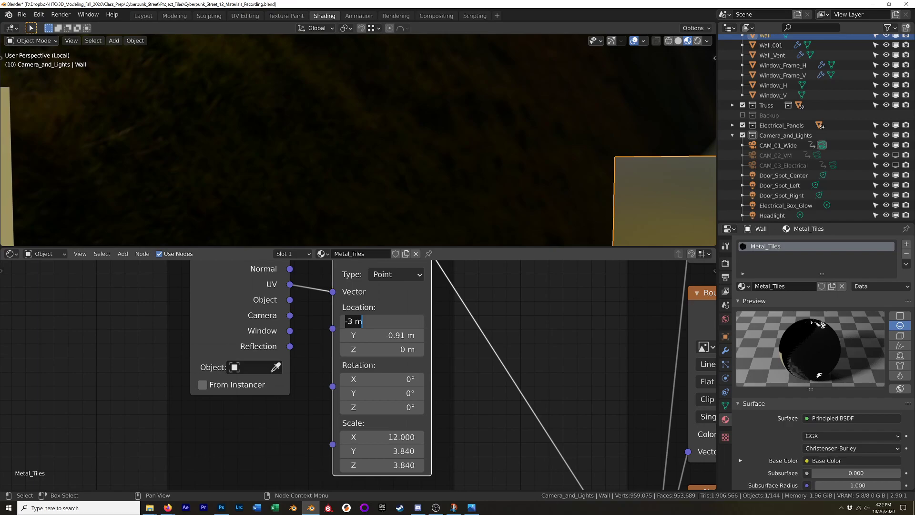
# Confirm the Location X entry and bring the left wall panel to the viewport centre.
pyautogui.press('Right')
pyautogui.press('Return')
pyautogui.scroll(-4, 378, 320)
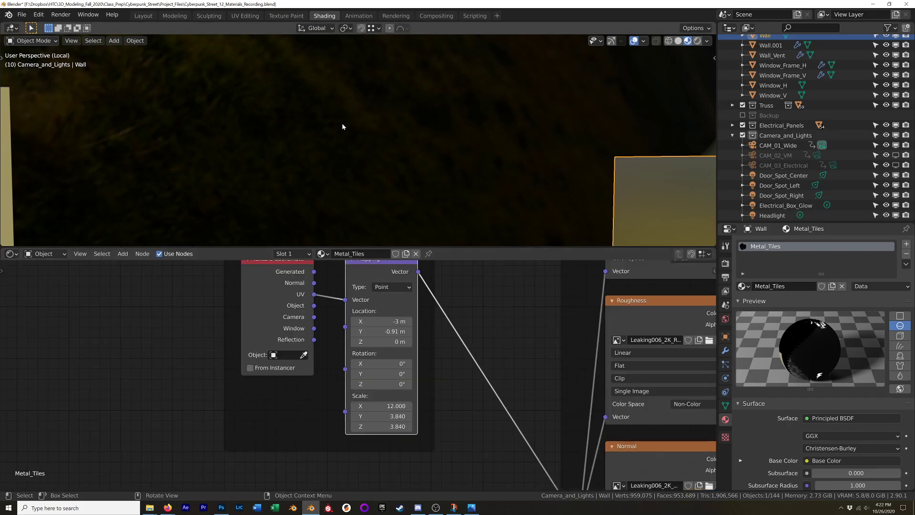
pyautogui.scroll(-4, 287, 172)
pyautogui.keyDown('shift'); pyautogui.moveTo(312, 156); pyautogui.dragTo(620, 125, button='middle'); pyautogui.keyUp('shift')
pyautogui.scroll(2, 333, 107)
pyautogui.scroll(-2, 471, 152)
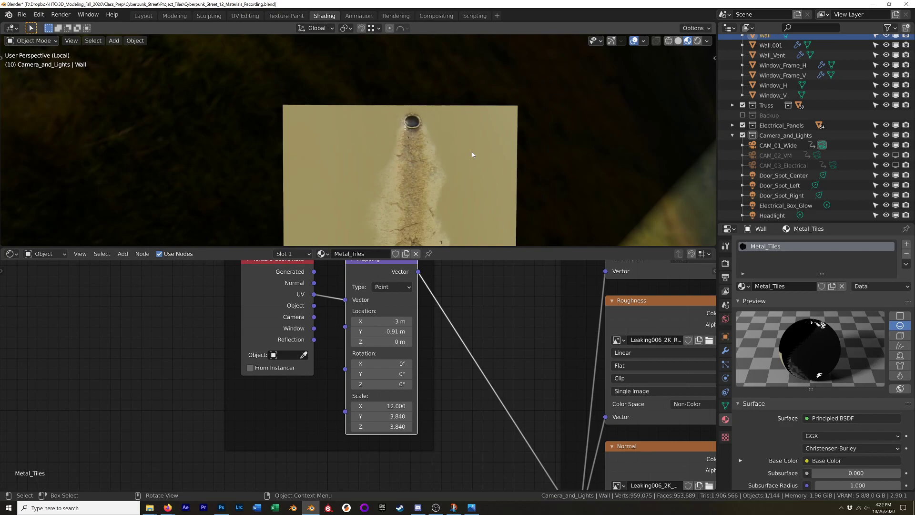
pyautogui.scroll(-2, 472, 151)
pyautogui.scroll(-4, 516, 119)
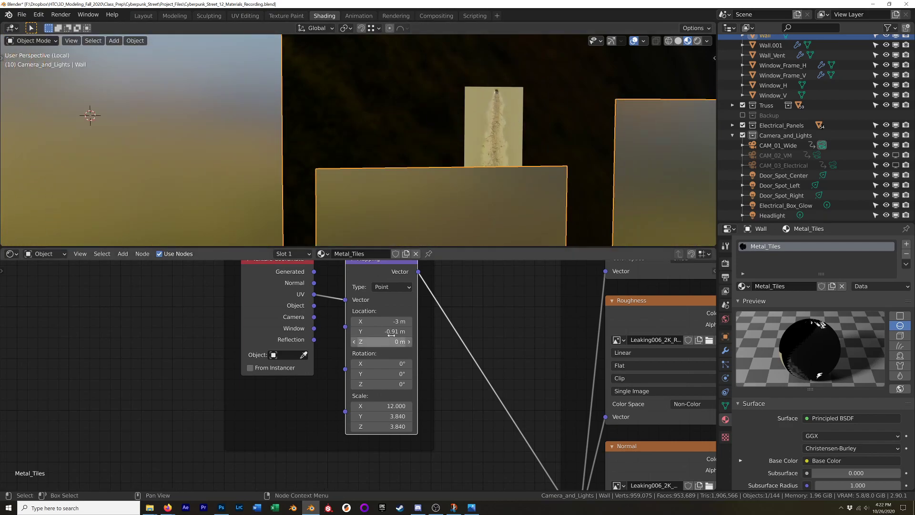
# Set the Mapping node's Location X and Location Y both to 0 m.
pyautogui.click(391, 324)
pyautogui.write('0')
pyautogui.press('Return')
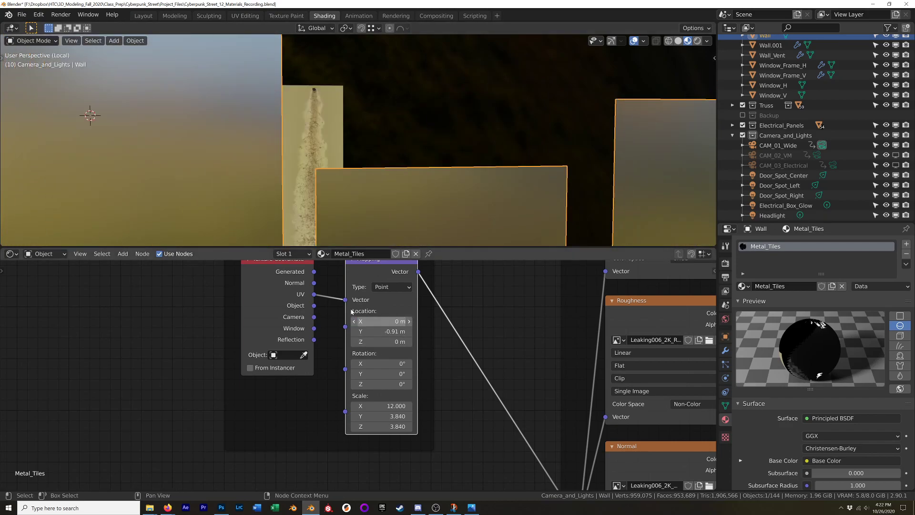
pyautogui.click(379, 331)
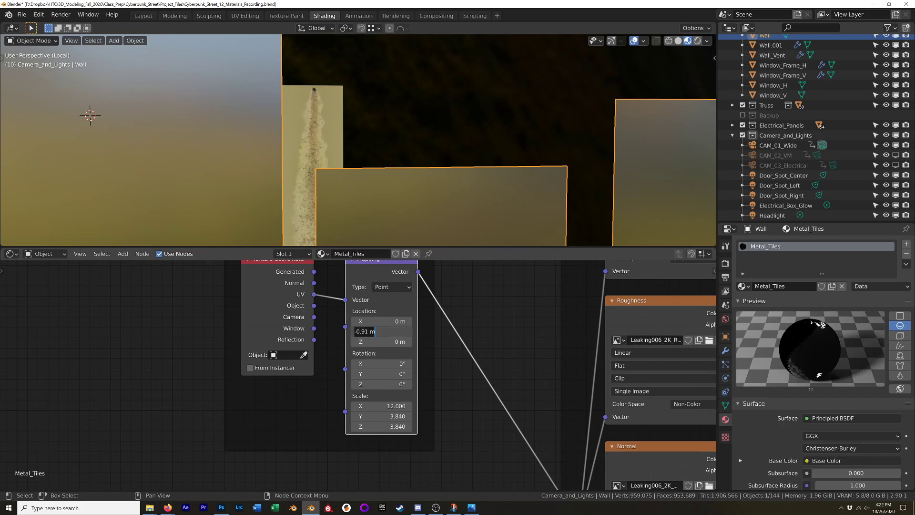
pyautogui.write('0')
pyautogui.press('Return')
pyautogui.scroll(-4, 414, 191)
pyautogui.keyDown('shift'); pyautogui.moveTo(417, 197); pyautogui.dragTo(450, 91, button='middle'); pyautogui.keyUp('shift')
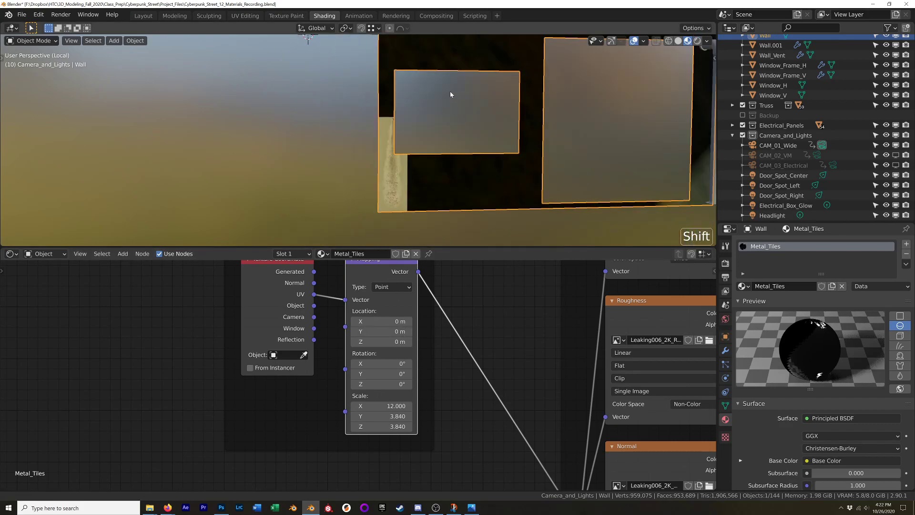
pyautogui.scroll(10, 382, 117)
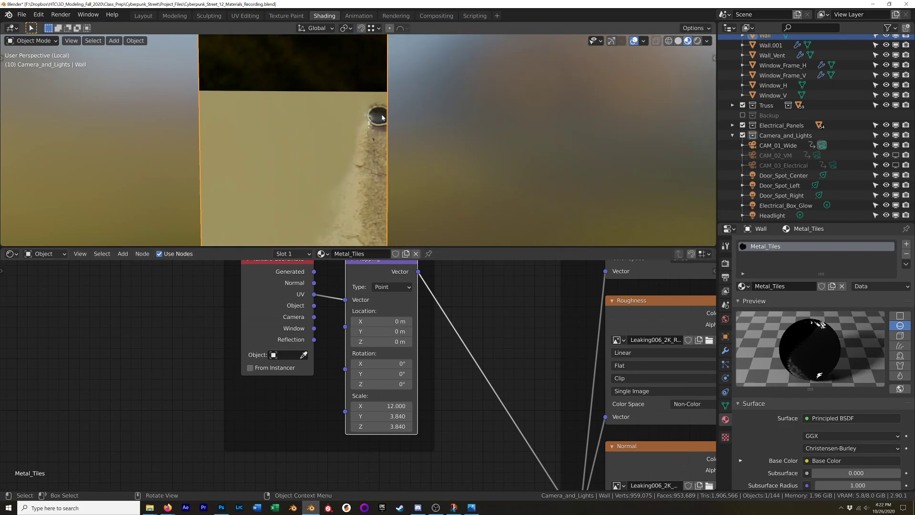
pyautogui.scroll(3, 382, 117)
pyautogui.click(391, 405)
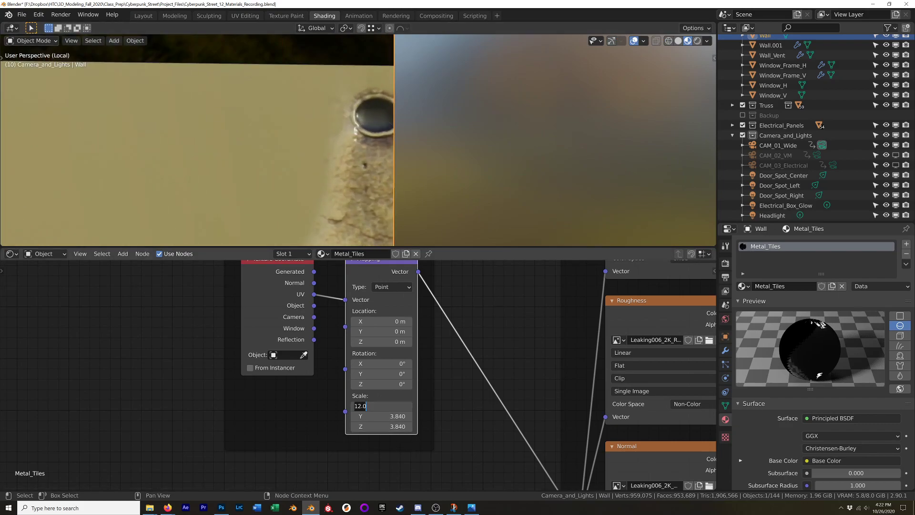
# Commit Scale X, then drag the mapping scale down so Scale Y and Z become 2.17.
pyautogui.press('Return')
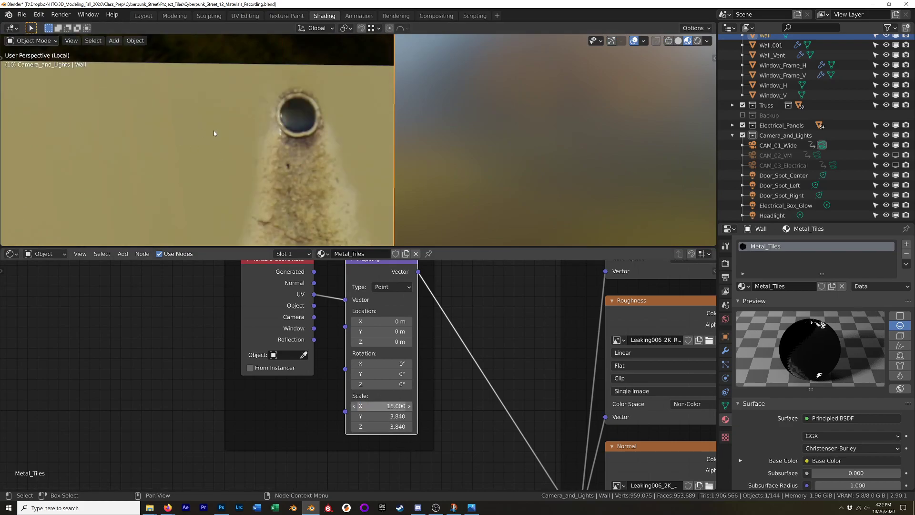
pyautogui.scroll(-17, 312, 131)
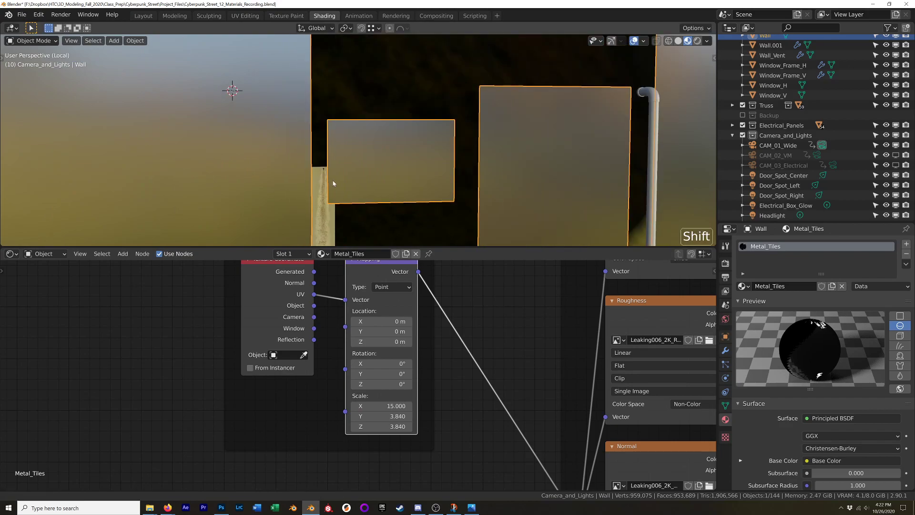
pyautogui.keyDown('shift'); pyautogui.moveTo(333, 183); pyautogui.dragTo(339, 116, button='middle'); pyautogui.keyUp('shift')
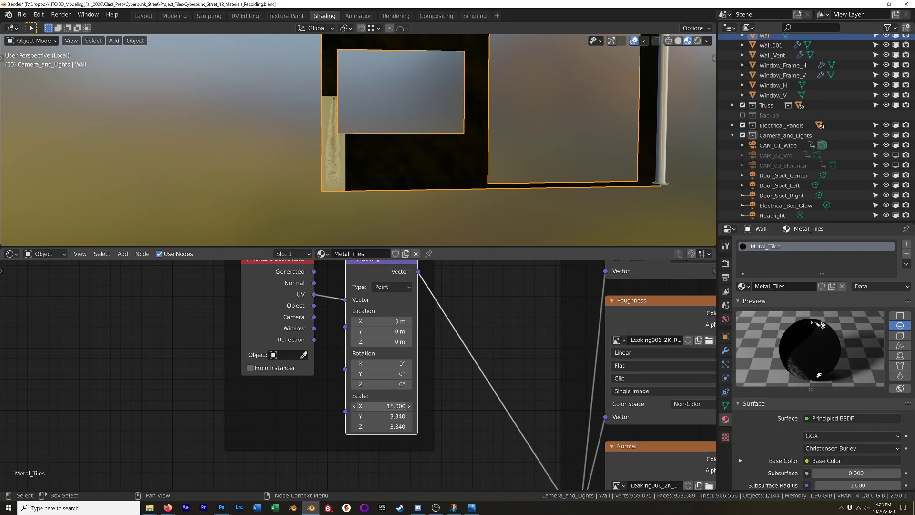
pyautogui.press('shift')
pyautogui.keyDown('shift'); pyautogui.moveTo(381, 406); pyautogui.dragTo(365, 405); pyautogui.keyUp('shift')
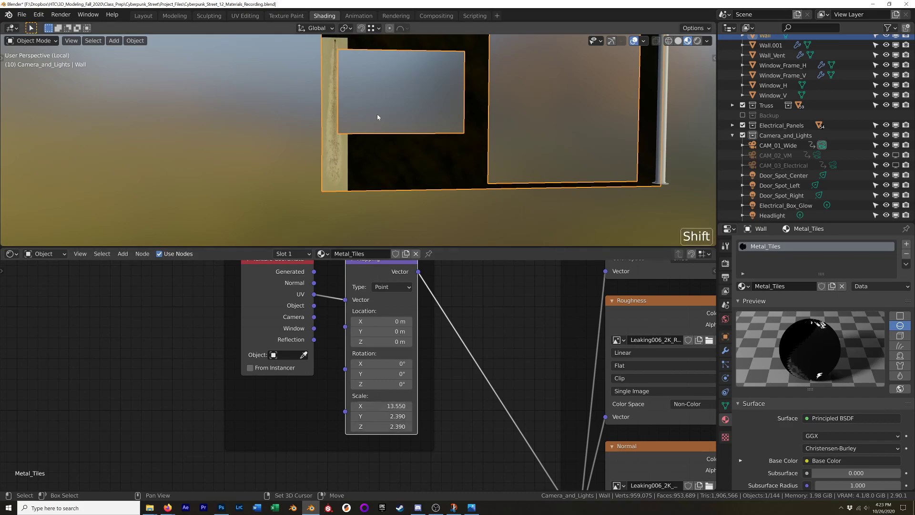
pyautogui.keyDown('shift'); pyautogui.moveTo(378, 117); pyautogui.dragTo(383, 160, button='middle'); pyautogui.keyUp('shift')
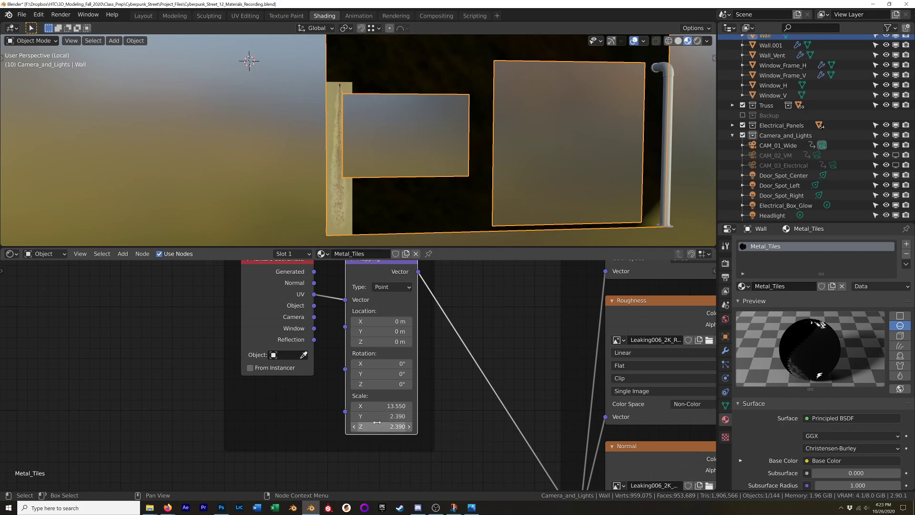
pyautogui.moveTo(382, 416)
pyautogui.mouseDown()
pyautogui.moveTo(304, 417)
pyautogui.moveTo(386, 416)
pyautogui.moveTo(374, 416)
pyautogui.mouseUp()
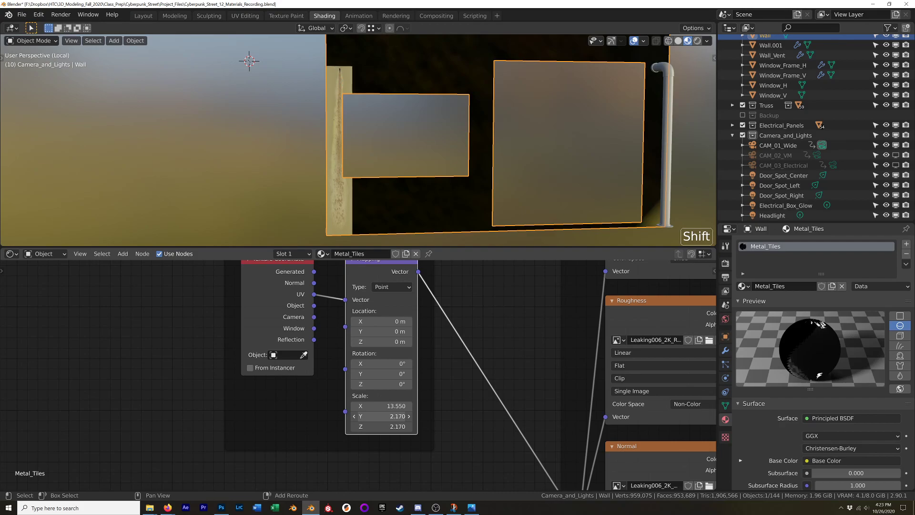
# Enter Scale X as 8.7, then 8.6, checking the stain near the drain hole.
pyautogui.click(392, 405)
pyautogui.hotkey('ctrl', 'a')
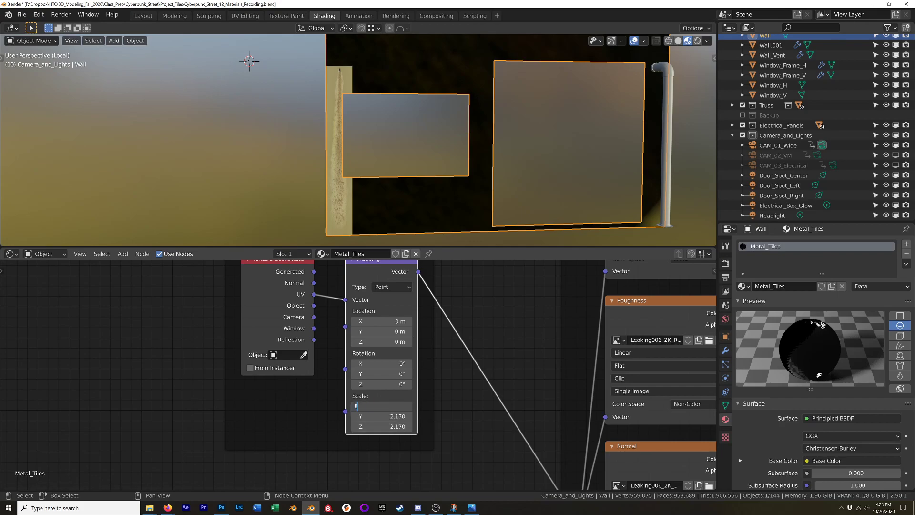
pyautogui.write('8.7')
pyautogui.press('Return')
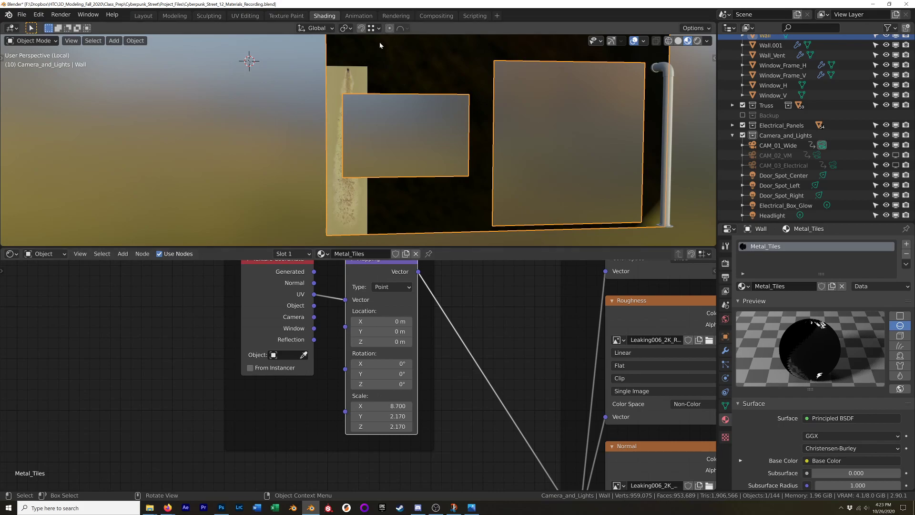
pyautogui.scroll(8, 356, 56)
pyautogui.keyDown('shift'); pyautogui.moveTo(420, 64); pyautogui.dragTo(404, 152, button='middle'); pyautogui.keyUp('shift')
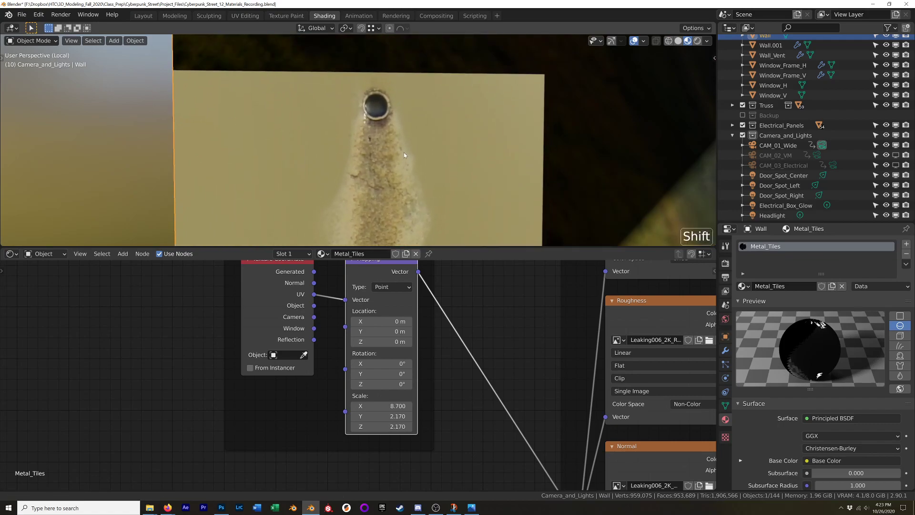
pyautogui.scroll(3, 379, 108)
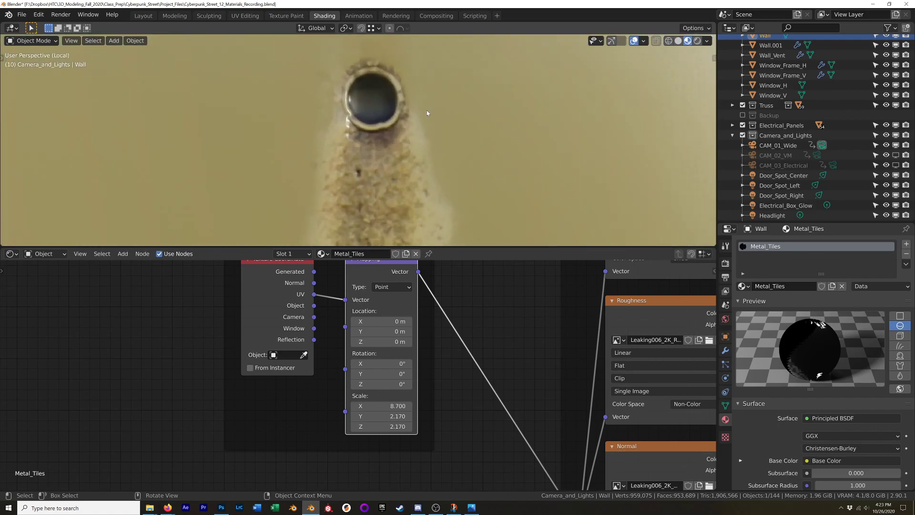
pyautogui.scroll(-2, 427, 113)
pyautogui.click(381, 406)
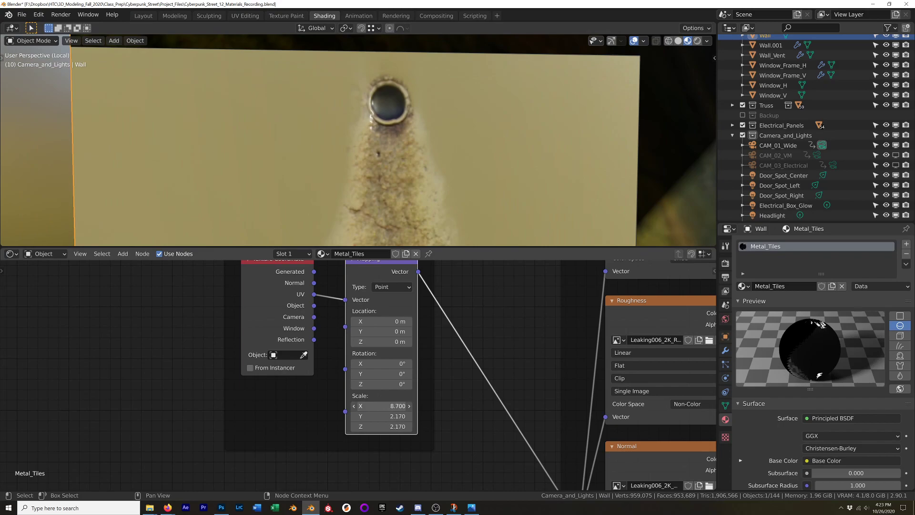
pyautogui.write('8.6')
pyautogui.press('Return')
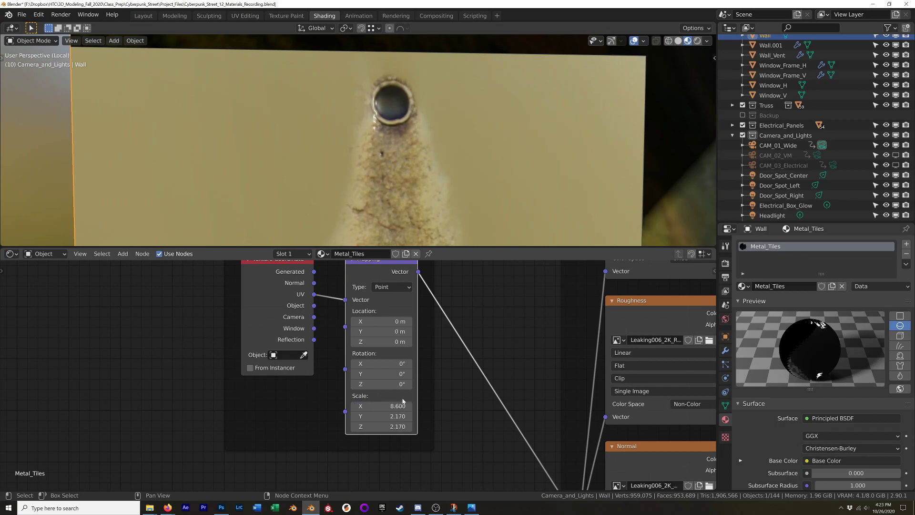
pyautogui.scroll(-6, 404, 386)
pyautogui.scroll(-10, 495, 164)
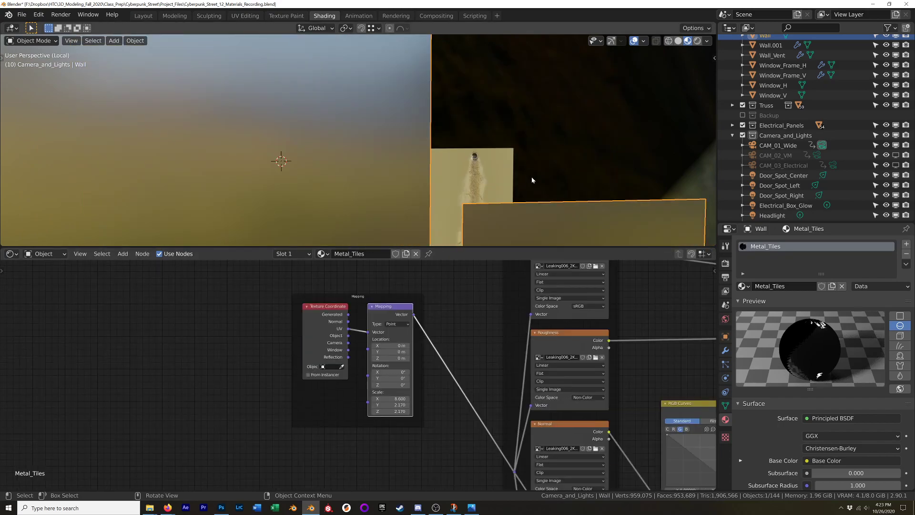
pyautogui.keyDown('shift'); pyautogui.moveTo(528, 174); pyautogui.dragTo(326, 59, button='middle'); pyautogui.keyUp('shift')
pyautogui.scroll(-4, 328, 59)
pyautogui.moveTo(528, 104); pyautogui.dragTo(496, 136, button='middle')
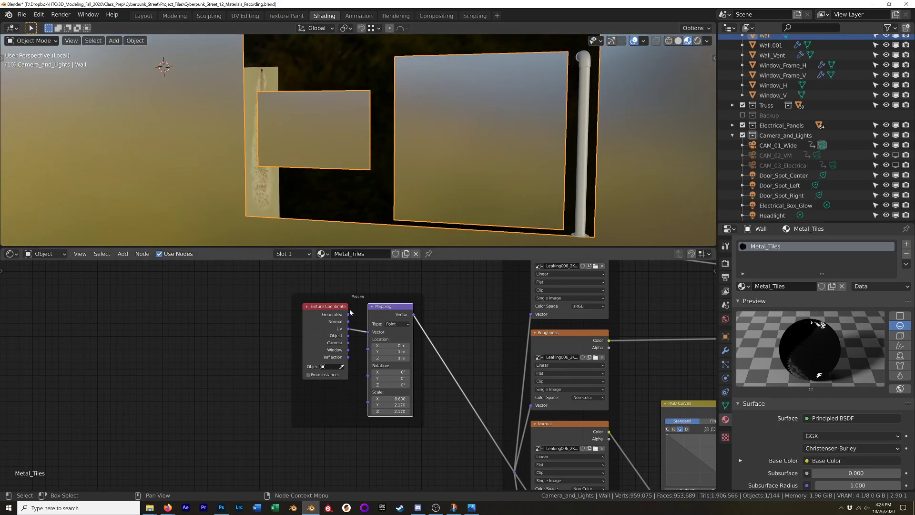
pyautogui.moveTo(330, 165); pyautogui.dragTo(379, 167, button='middle')
pyautogui.scroll(6, 261, 211)
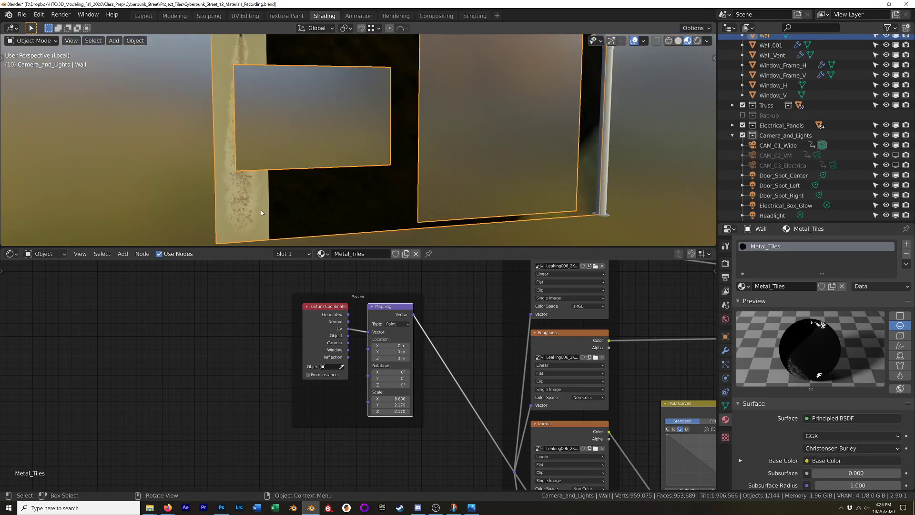
pyautogui.keyDown('shift'); pyautogui.moveTo(243, 221); pyautogui.dragTo(327, 172, button='middle'); pyautogui.keyUp('shift')
pyautogui.scroll(5, 328, 173)
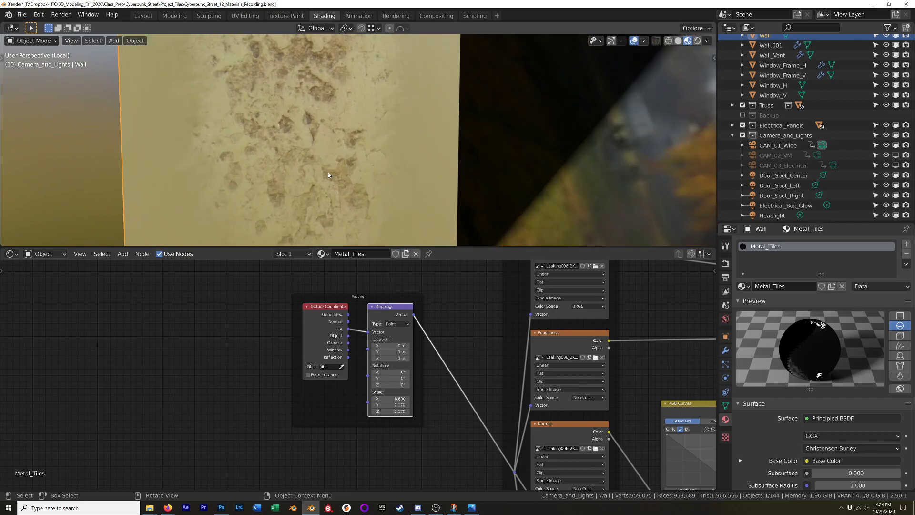
pyautogui.scroll(-4, 328, 173)
pyautogui.scroll(-2, 319, 196)
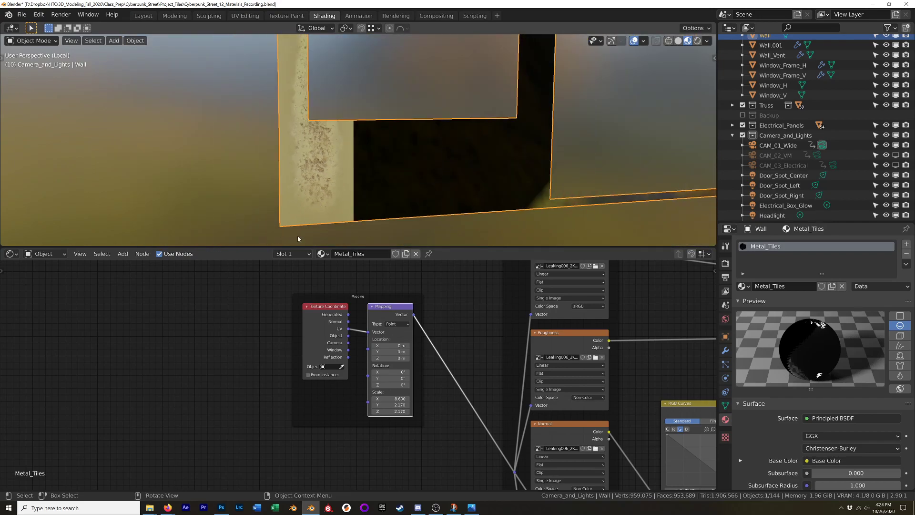
pyautogui.scroll(-4, 331, 196)
pyautogui.moveTo(471, 177); pyautogui.dragTo(421, 172, button='middle')
pyautogui.keyDown('shift'); pyautogui.moveTo(380, 122); pyautogui.dragTo(433, 176, button='middle'); pyautogui.keyUp('shift')
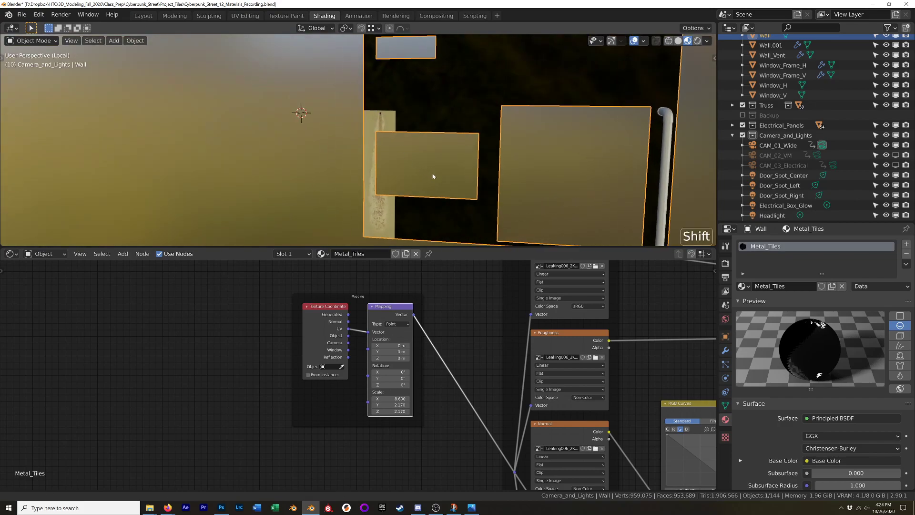
pyautogui.scroll(4, 382, 116)
pyautogui.scroll(6, 366, 105)
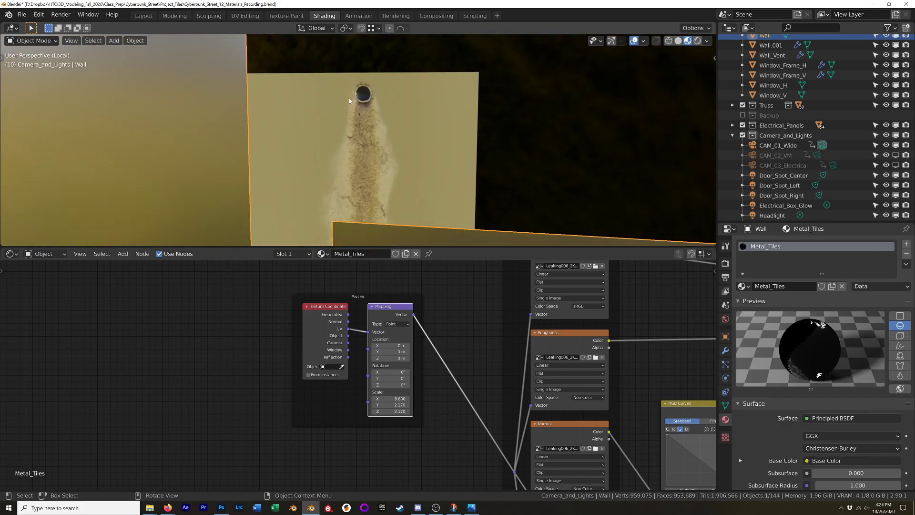
pyautogui.scroll(-10, 436, 107)
pyautogui.keyDown('shift'); pyautogui.moveTo(642, 125); pyautogui.dragTo(284, 167, button='middle'); pyautogui.keyUp('shift')
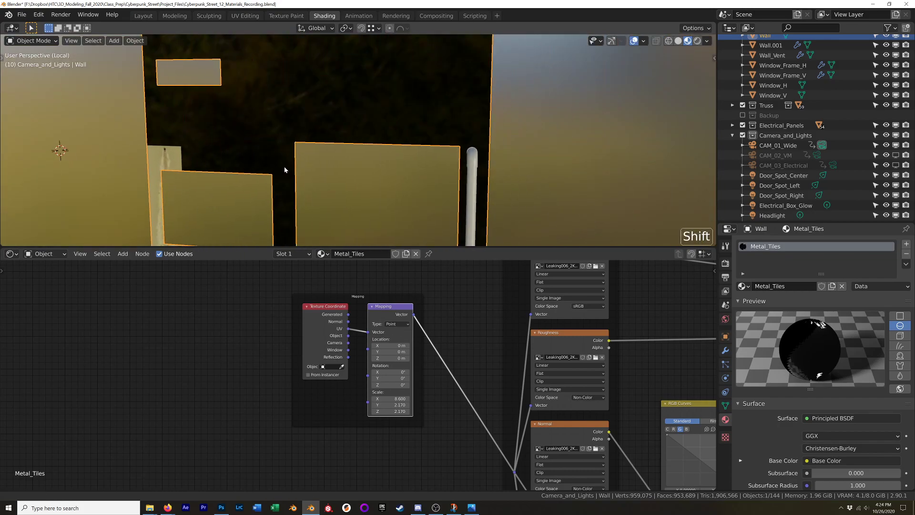
pyautogui.scroll(4, 472, 148)
pyautogui.moveTo(501, 157); pyautogui.dragTo(459, 167, button='middle')
pyautogui.scroll(-3, 334, 165)
pyautogui.keyDown('shift'); pyautogui.moveTo(334, 165); pyautogui.dragTo(413, 156, button='middle'); pyautogui.keyUp('shift')
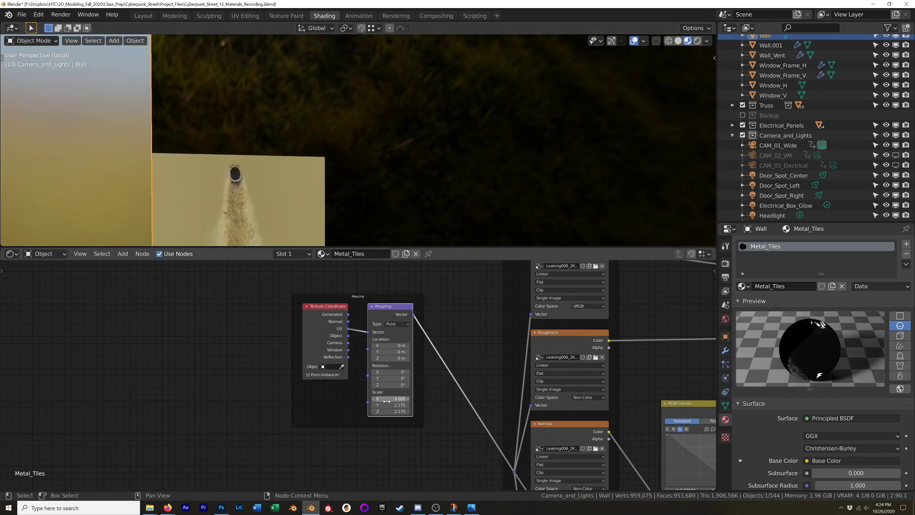
# Try Scale Y and Z values of 3, then 1.5, in the Mapping node.
pyautogui.moveTo(386, 405); pyautogui.dragTo(387, 412)
pyautogui.write('3')
pyautogui.press('Return')
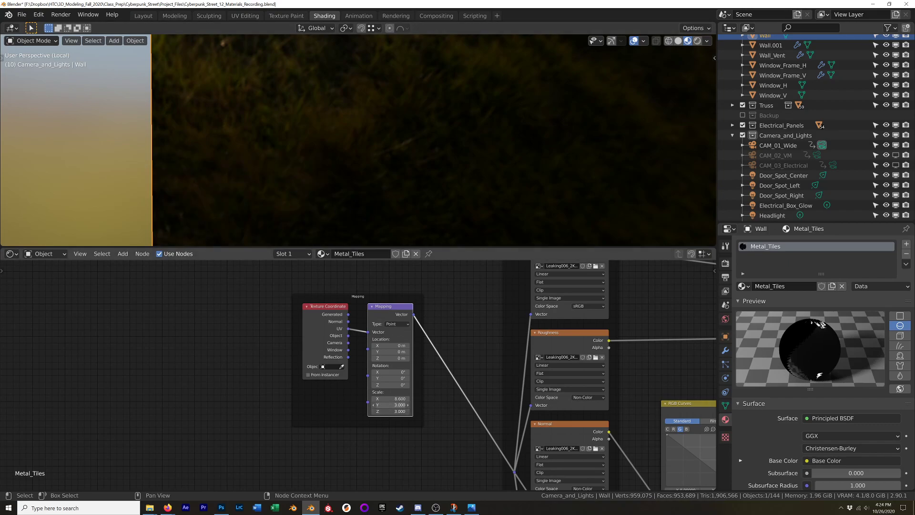
pyautogui.moveTo(386, 404); pyautogui.dragTo(386, 411)
pyautogui.write('1.5')
pyautogui.press('Return')
pyautogui.scroll(-2, 380, 398)
pyautogui.scroll(-8, 257, 111)
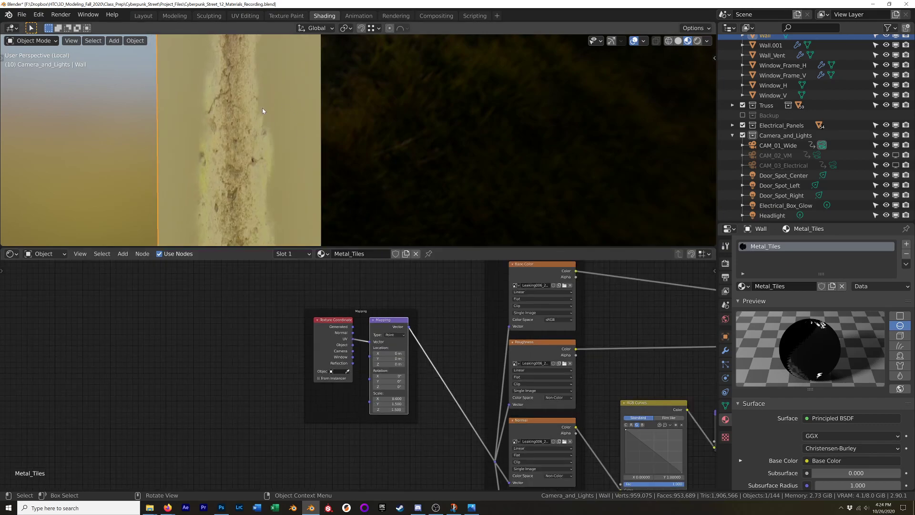
pyautogui.keyDown('shift'); pyautogui.moveTo(282, 88); pyautogui.dragTo(284, 122, button='middle'); pyautogui.keyUp('shift')
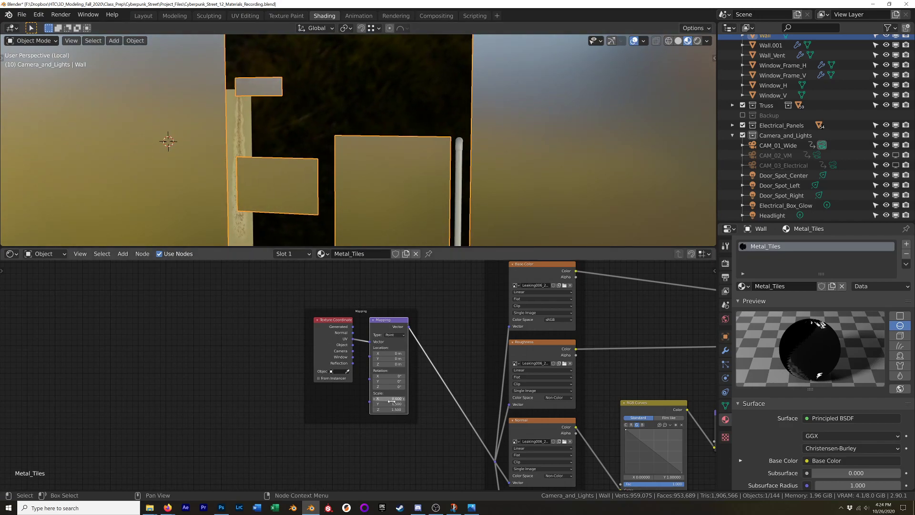
# Set Scale Y and Z to 1.8 and Scale X to 1.8*4 (7.2).
pyautogui.moveTo(392, 404); pyautogui.dragTo(393, 409)
pyautogui.write('1..8')
pyautogui.press('Return')
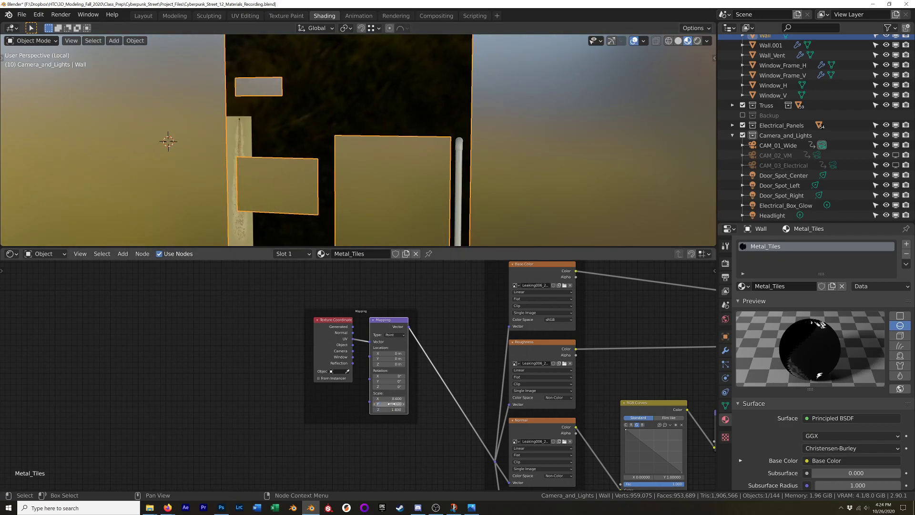
pyautogui.click(392, 399)
pyautogui.write('8.6')
pyautogui.press('BackSpace')
pyautogui.press('BackSpace')
pyautogui.press('BackSpace')
pyautogui.write('1.8*4')
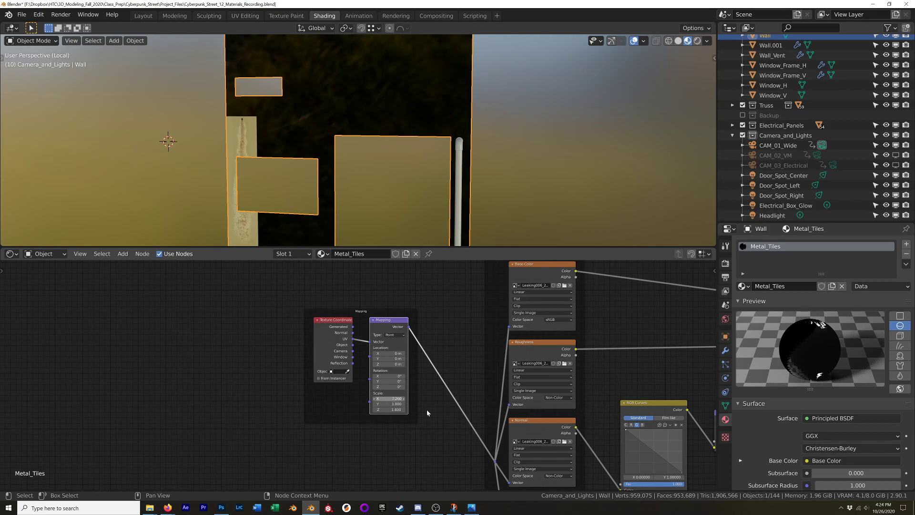
pyautogui.press('Return')
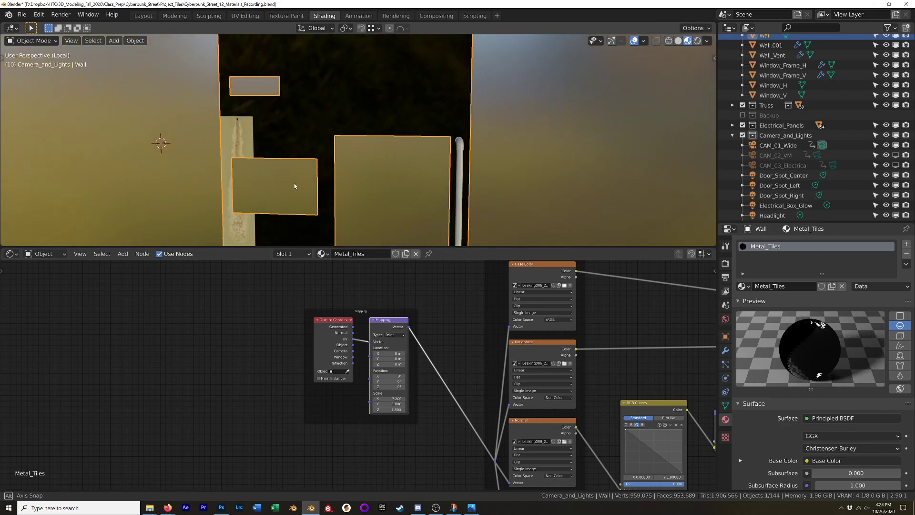
pyautogui.keyDown('shift'); pyautogui.moveTo(296, 187); pyautogui.dragTo(349, 138, button='middle'); pyautogui.keyUp('shift')
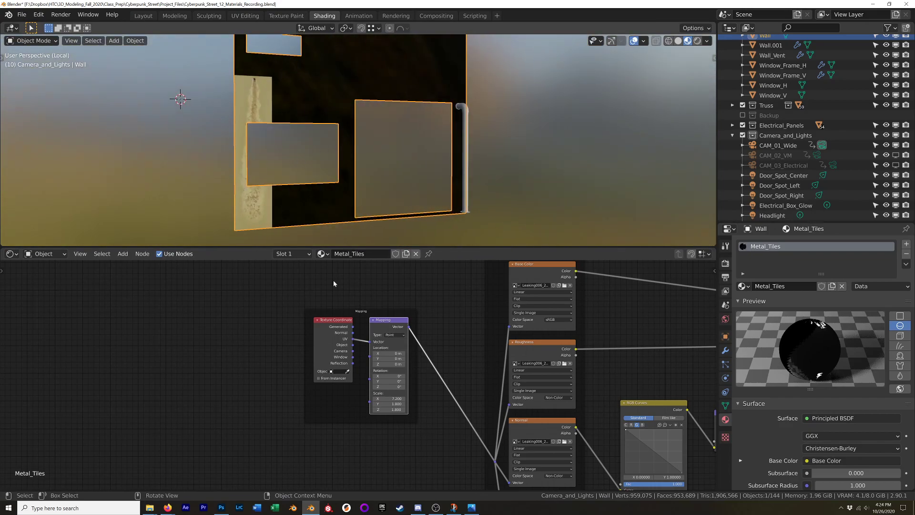
pyautogui.scroll(5, 340, 393)
pyautogui.keyDown('shift'); pyautogui.moveTo(396, 297); pyautogui.dragTo(318, 317, button='middle'); pyautogui.keyUp('shift')
pyautogui.scroll(-2, 315, 338)
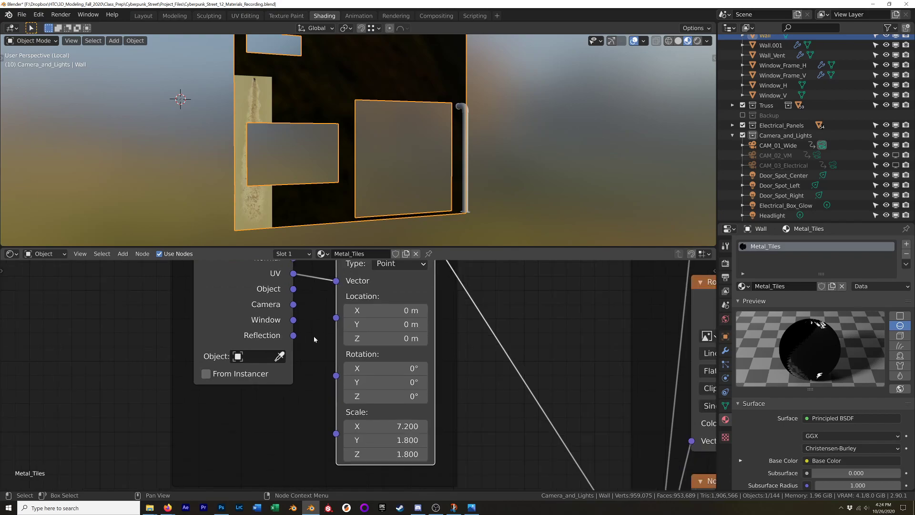
# Re-enter Scale X as 1.8*4 (7.200) and drag the Location X offset.
pyautogui.click(385, 418)
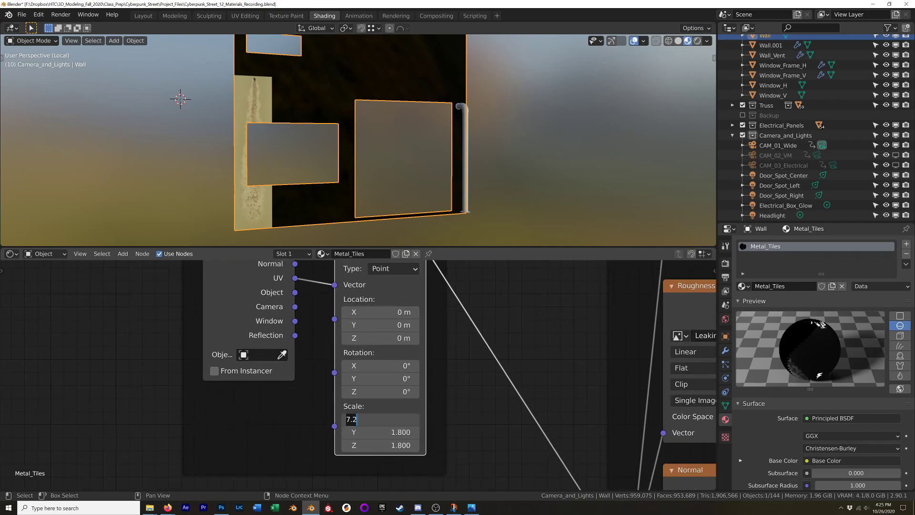
pyautogui.write('1.8*4')
pyautogui.press('Return')
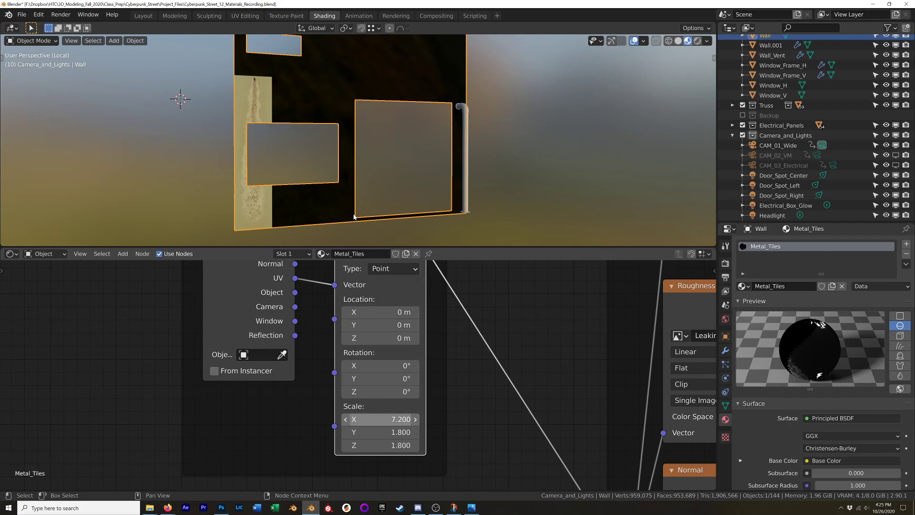
pyautogui.scroll(3, 295, 93)
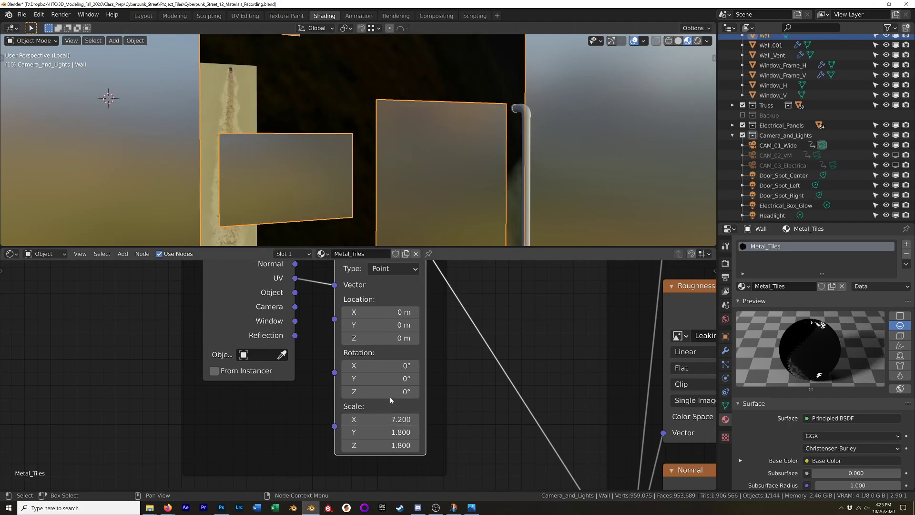
pyautogui.moveTo(378, 313); pyautogui.dragTo(258, 314)
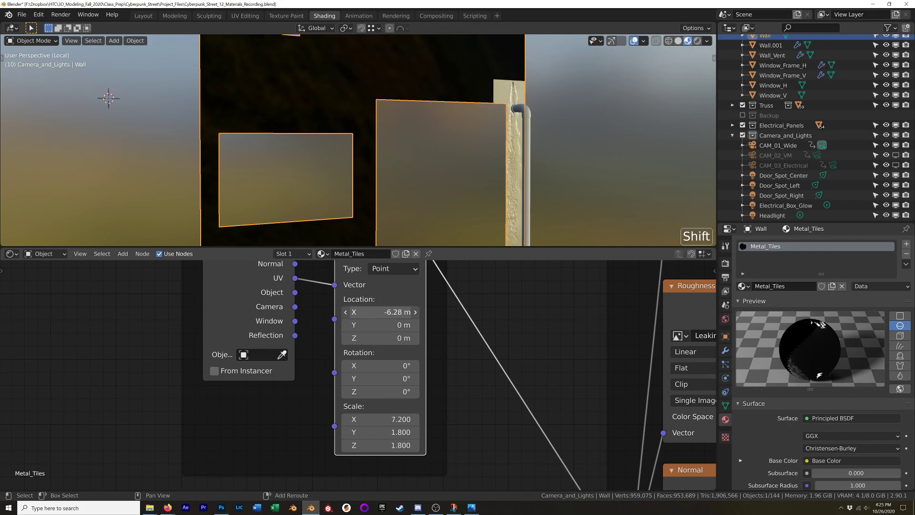
pyautogui.moveTo(572, 162); pyautogui.dragTo(484, 172, button='middle')
# Set Location X to -6.34 m, then correct it to -6.33 m.
pyautogui.click(383, 312)
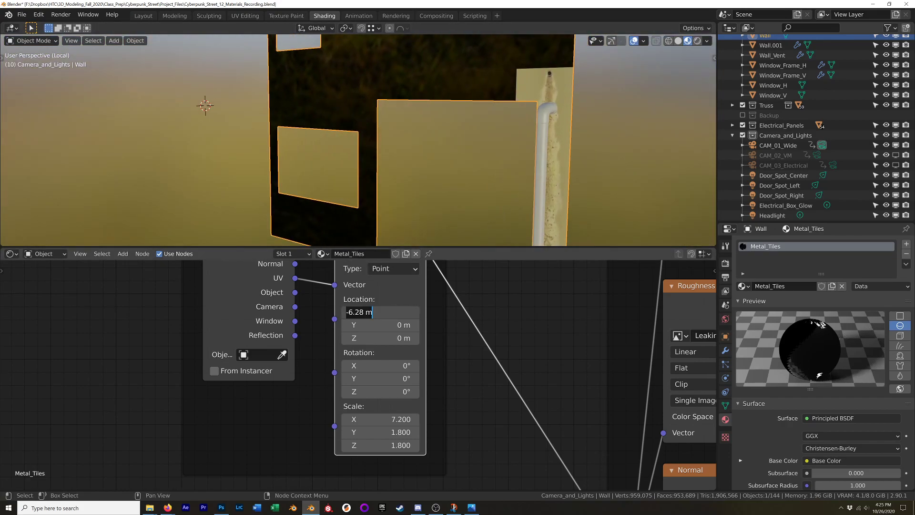
pyautogui.write('-6.34')
pyautogui.press('Return')
pyautogui.moveTo(571, 119)
pyautogui.mouseDown(button='middle')
pyautogui.moveTo(578, 110)
pyautogui.moveTo(569, 110)
pyautogui.mouseUp(button='middle')
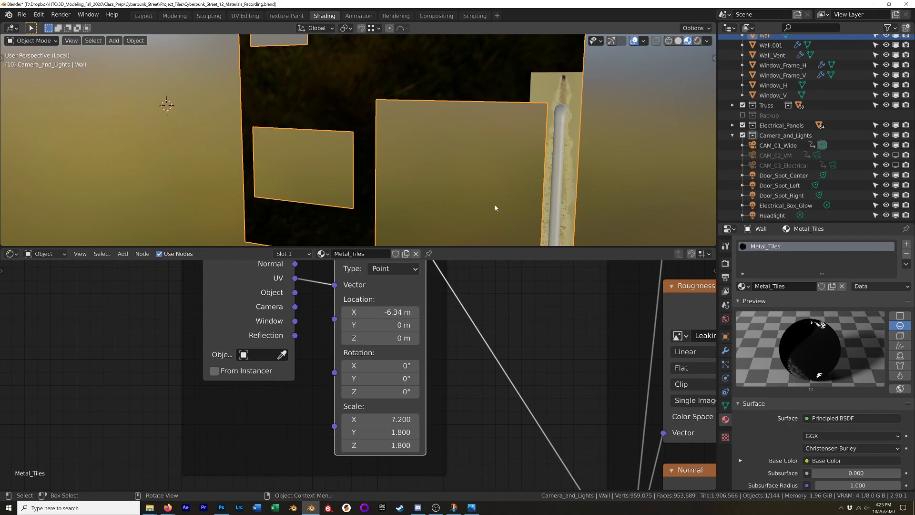
pyautogui.click(381, 312)
pyautogui.press('Left')
pyautogui.press('Left')
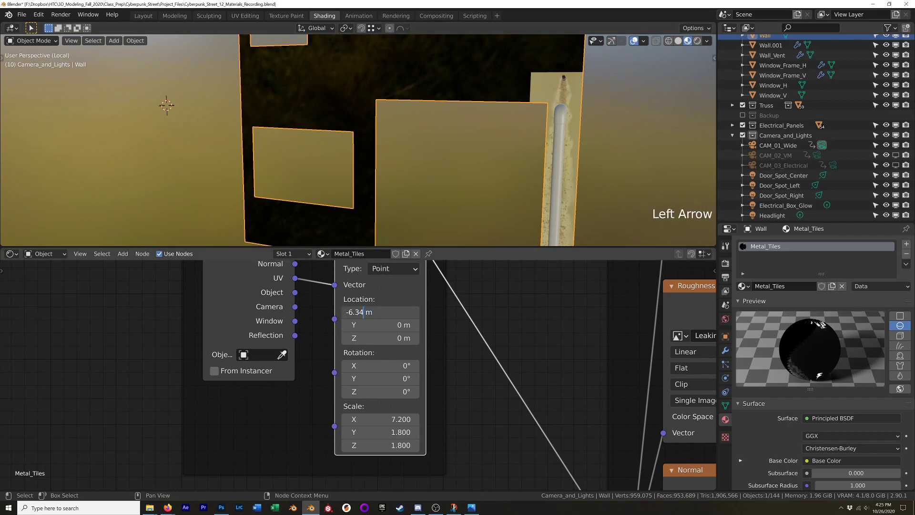
pyautogui.press('BackSpace')
pyautogui.write('3')
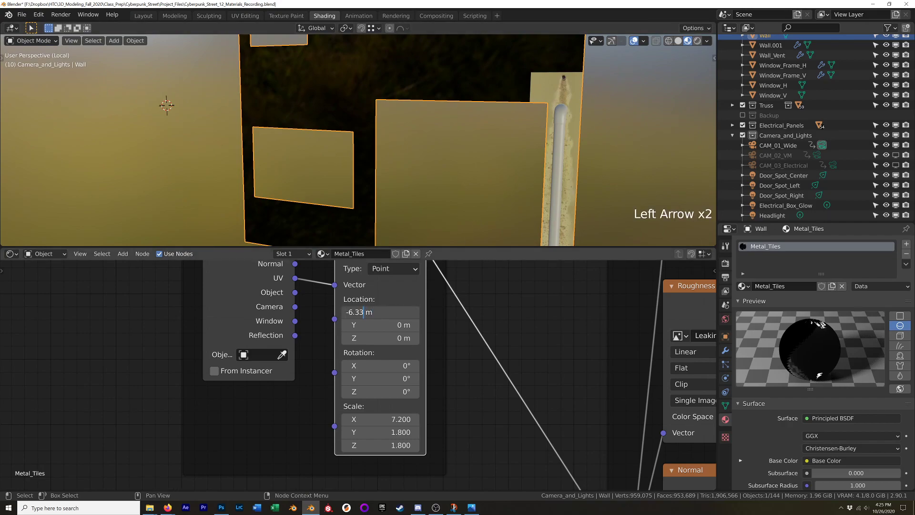
pyautogui.press('Return')
# Drag Location Y to 0.13 m so the streak sits under the white pipe.
pyautogui.moveTo(548, 99); pyautogui.dragTo(491, 103, button='middle')
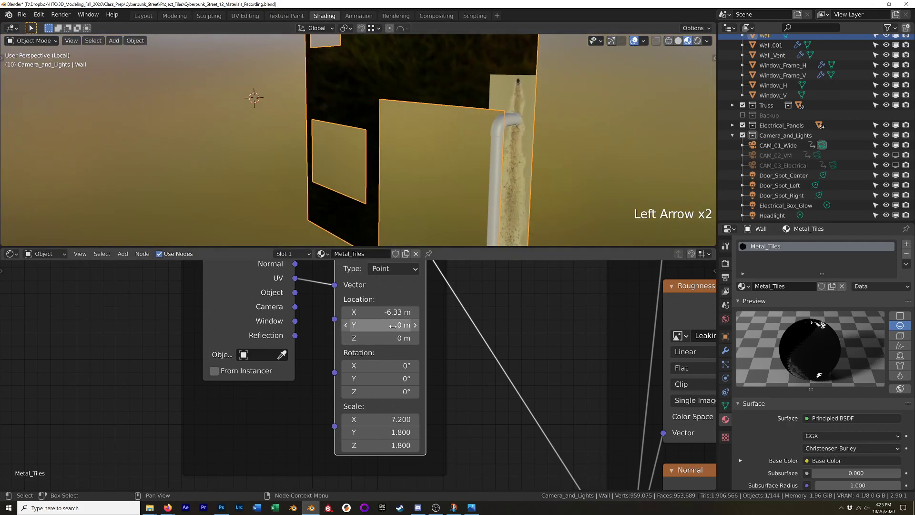
pyautogui.moveTo(379, 324)
pyautogui.keyDown('shift'); pyautogui.mouseDown()
pyautogui.moveTo(336, 325)
pyautogui.moveTo(386, 325)
pyautogui.mouseUp(); pyautogui.keyUp('shift')
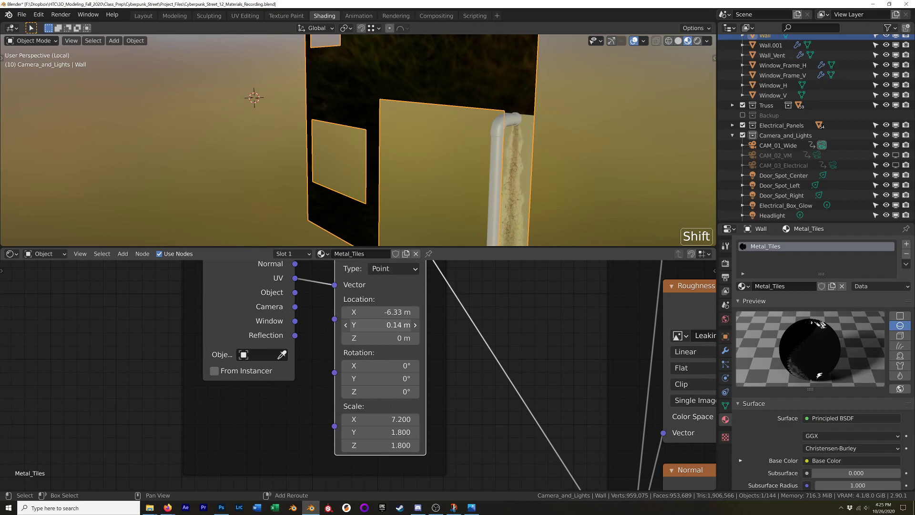
pyautogui.keyDown('shift'); pyautogui.moveTo(386, 325); pyautogui.dragTo(385, 325); pyautogui.keyUp('shift')
pyautogui.moveTo(511, 159); pyautogui.dragTo(559, 165, button='middle')
pyautogui.scroll(-8, 559, 165)
pyautogui.keyDown('shift'); pyautogui.moveTo(556, 205); pyautogui.dragTo(474, 167, button='middle'); pyautogui.keyUp('shift')
pyautogui.scroll(11, 484, 127)
pyautogui.scroll(-5, 468, 148)
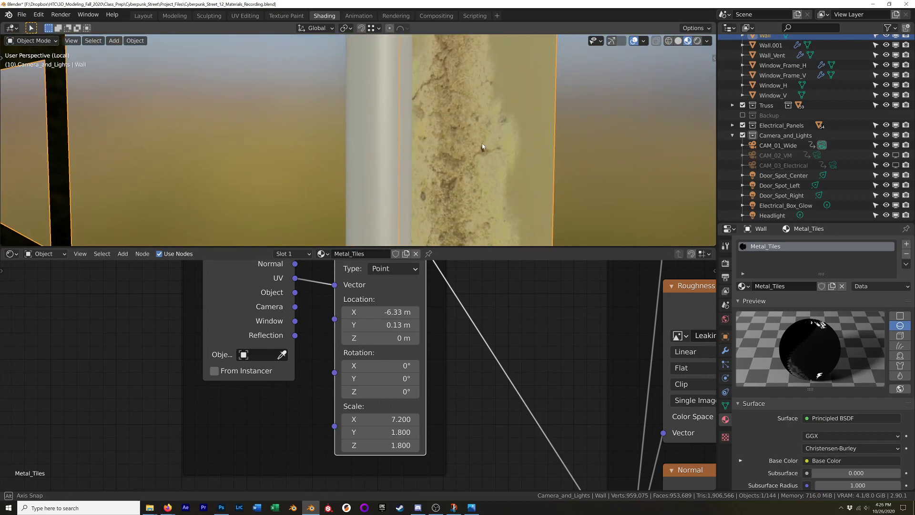
pyautogui.scroll(-6, 477, 162)
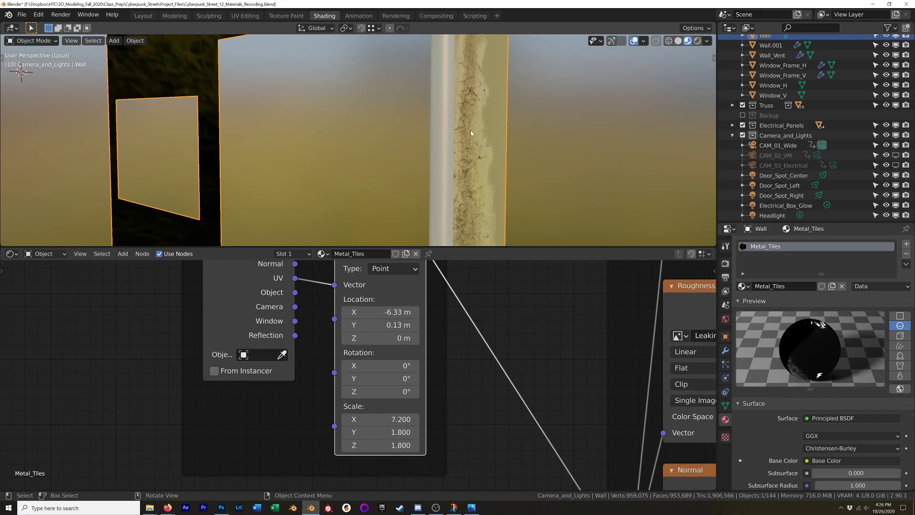
pyautogui.scroll(-3, 470, 130)
pyautogui.scroll(9, 475, 99)
pyautogui.keyDown('shift'); pyautogui.moveTo(474, 92); pyautogui.dragTo(464, 131, button='middle'); pyautogui.keyUp('shift')
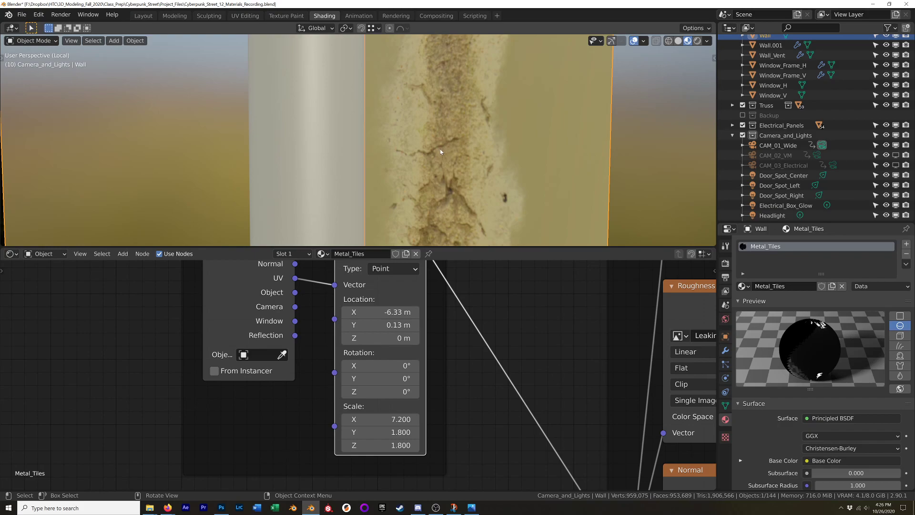
pyautogui.scroll(-5, 422, 156)
pyautogui.keyDown('shift'); pyautogui.moveTo(444, 144); pyautogui.dragTo(410, 58, button='middle'); pyautogui.keyUp('shift')
pyautogui.moveTo(418, 112)
pyautogui.mouseDown(button='middle')
pyautogui.moveTo(410, 128)
pyautogui.moveTo(490, 158)
pyautogui.moveTo(457, 137)
pyautogui.moveTo(430, 135)
pyautogui.moveTo(431, 125)
pyautogui.mouseUp(button='middle')
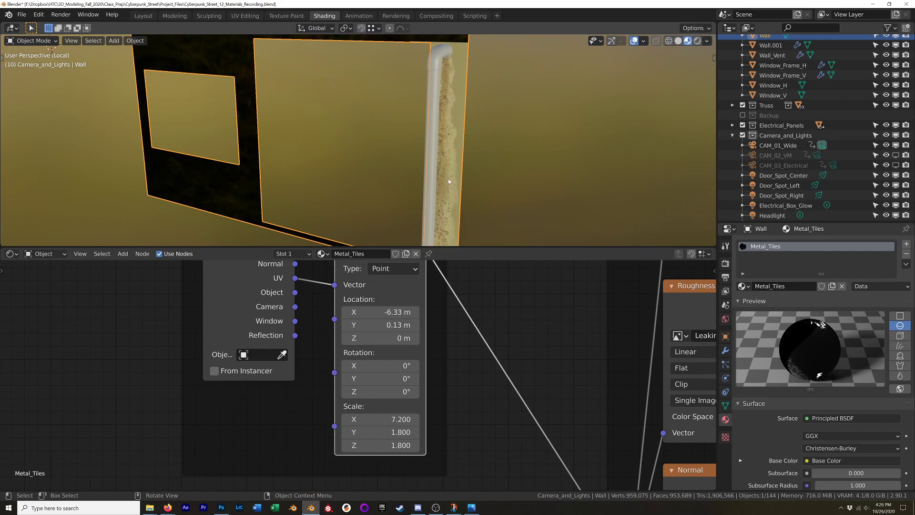
pyautogui.scroll(-3, 446, 179)
pyautogui.scroll(4, 442, 143)
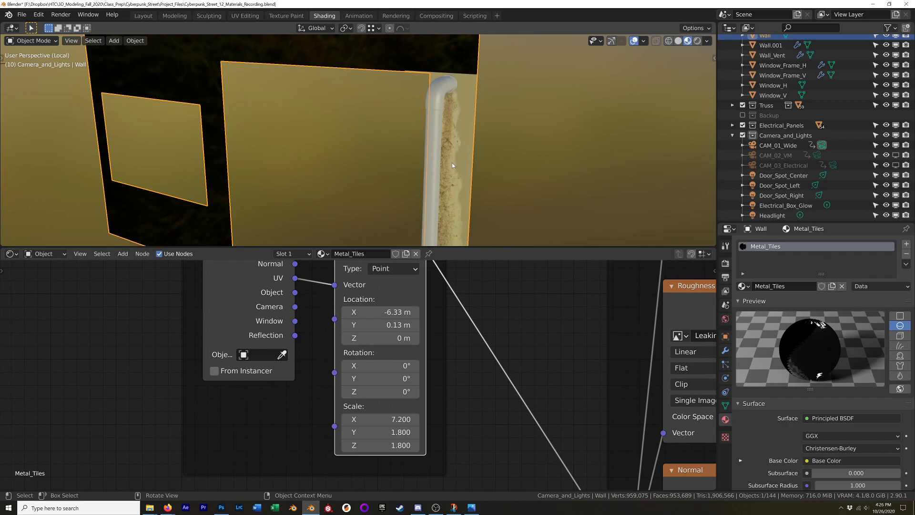
pyautogui.scroll(-3, 451, 152)
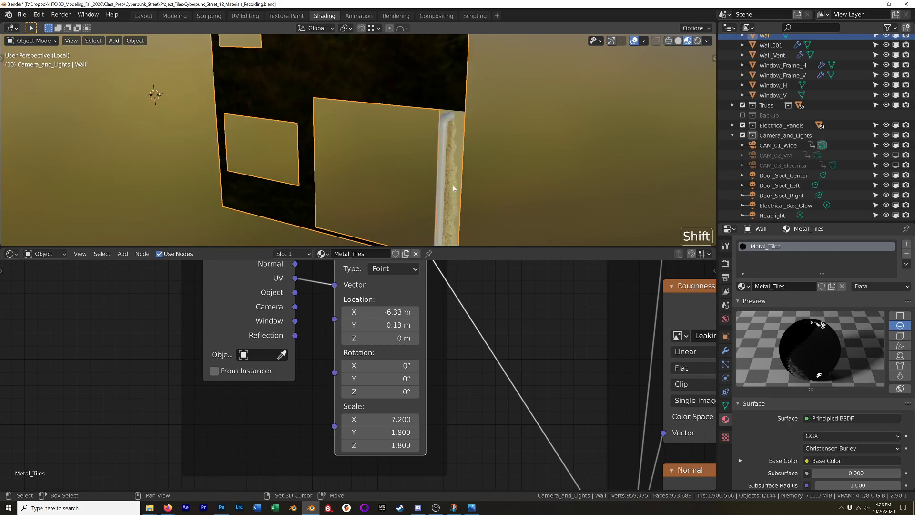
pyautogui.keyDown('shift'); pyautogui.moveTo(453, 184); pyautogui.dragTo(444, 116, button='middle'); pyautogui.keyUp('shift')
pyautogui.scroll(-12, 545, 374)
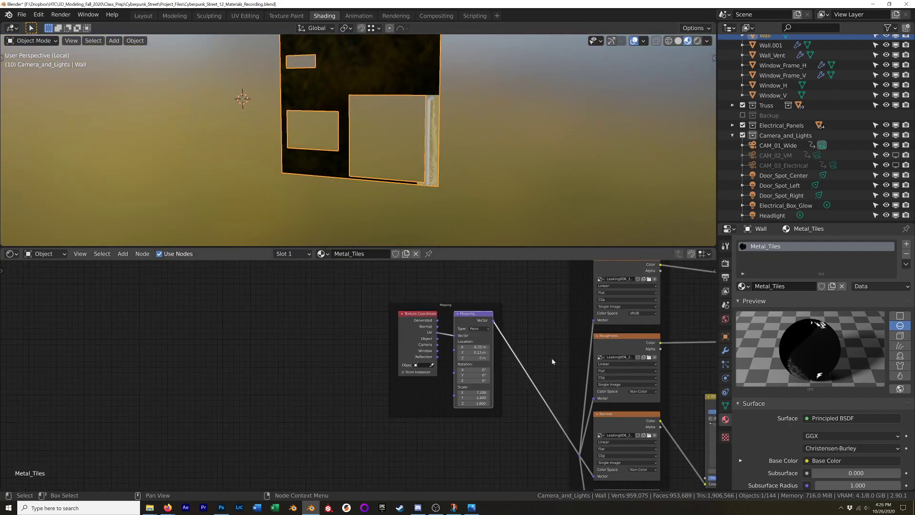
# Zoom out over the Metal_Tiles node tree and drag the Material Output node up and right.
pyautogui.keyDown('shift'); pyautogui.moveTo(555, 346); pyautogui.dragTo(182, 337, button='middle'); pyautogui.keyUp('shift')
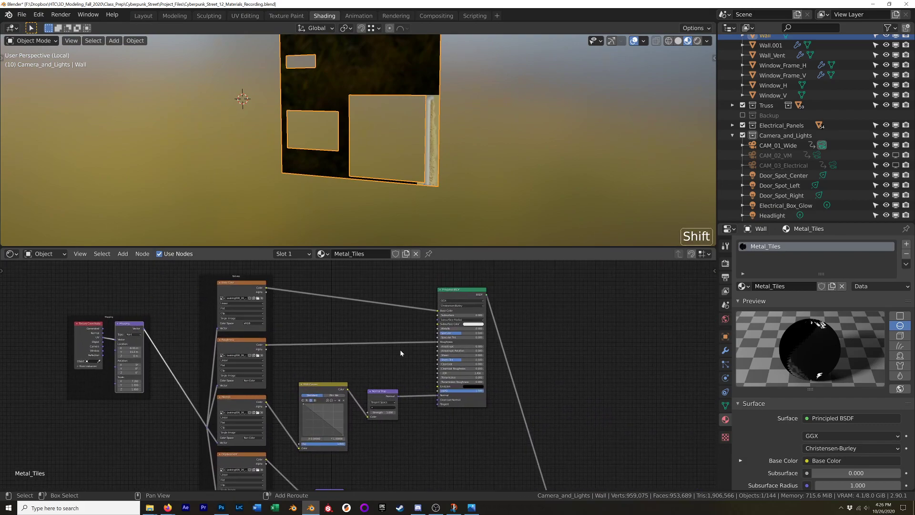
pyautogui.keyDown('shift'); pyautogui.moveTo(402, 351); pyautogui.dragTo(461, 339, button='middle'); pyautogui.keyUp('shift')
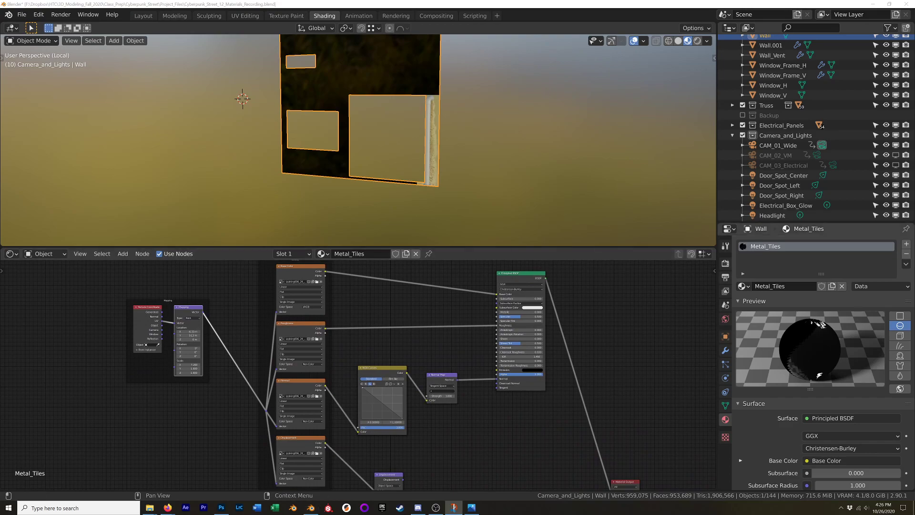
pyautogui.scroll(-5, 423, 341)
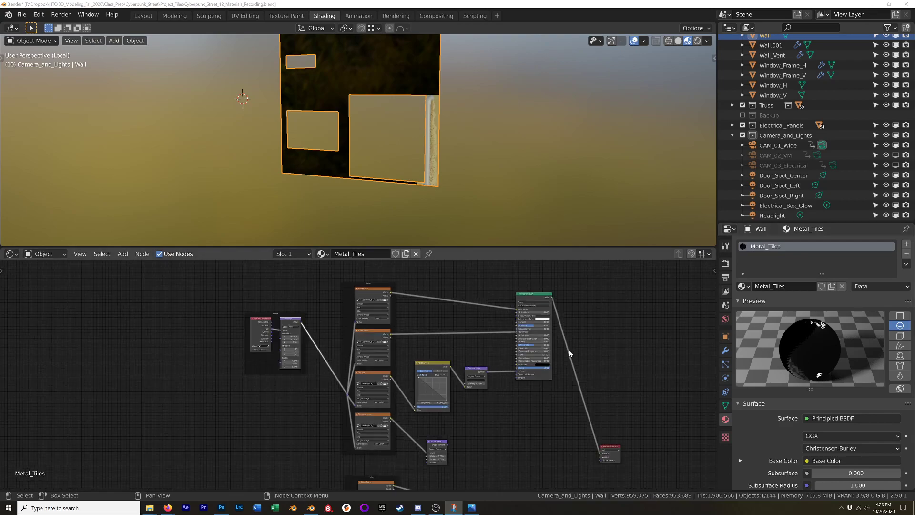
pyautogui.moveTo(423, 341); pyautogui.dragTo(402, 336, button='middle')
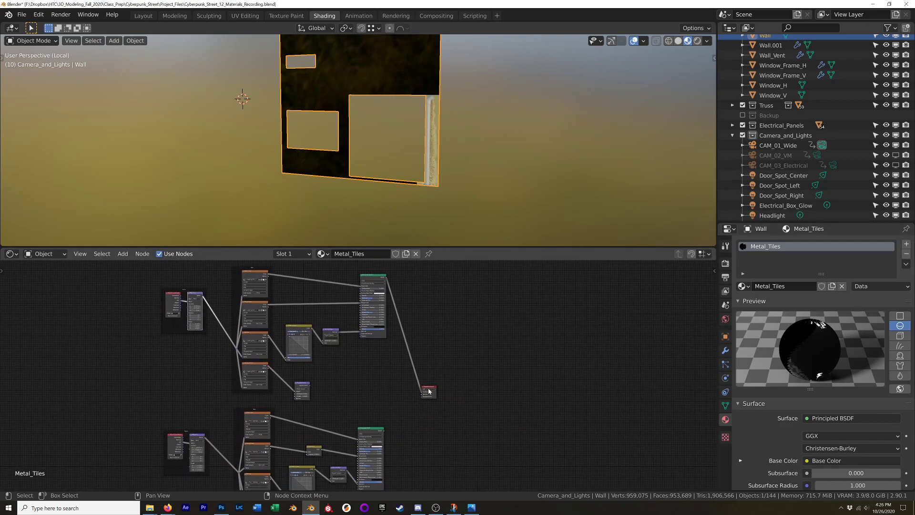
pyautogui.moveTo(434, 388); pyautogui.dragTo(482, 353)
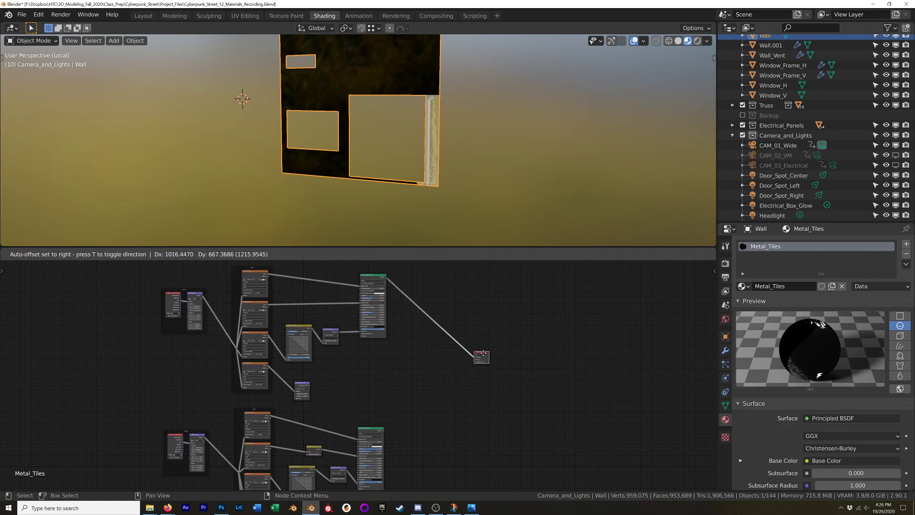
pyautogui.scroll(3, 420, 353)
pyautogui.keyDown('shift'); pyautogui.scroll(2, 423, 359); pyautogui.keyUp('shift')
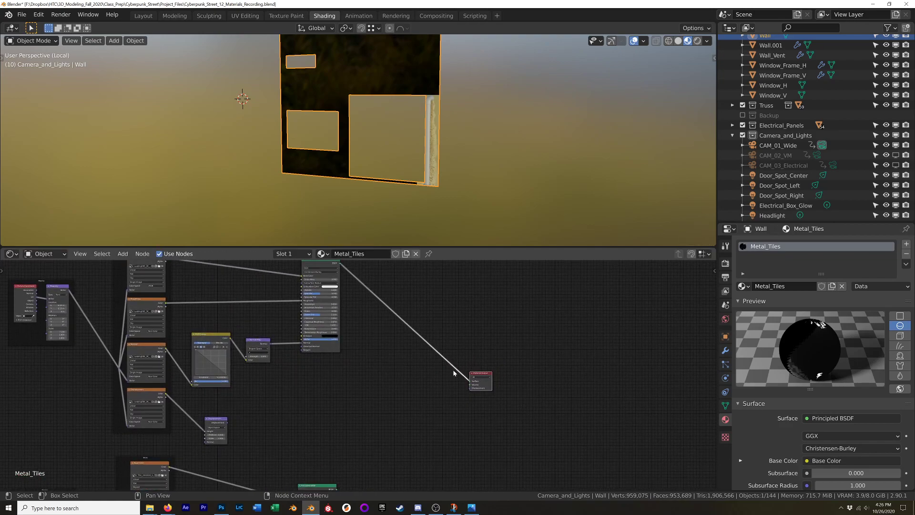
pyautogui.hotkey('shift', 'a')
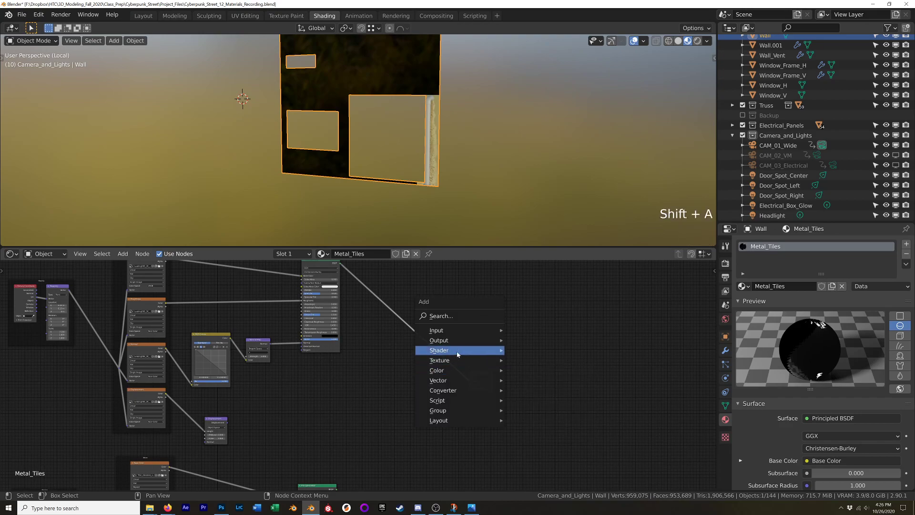
pyautogui.moveTo(456, 351)
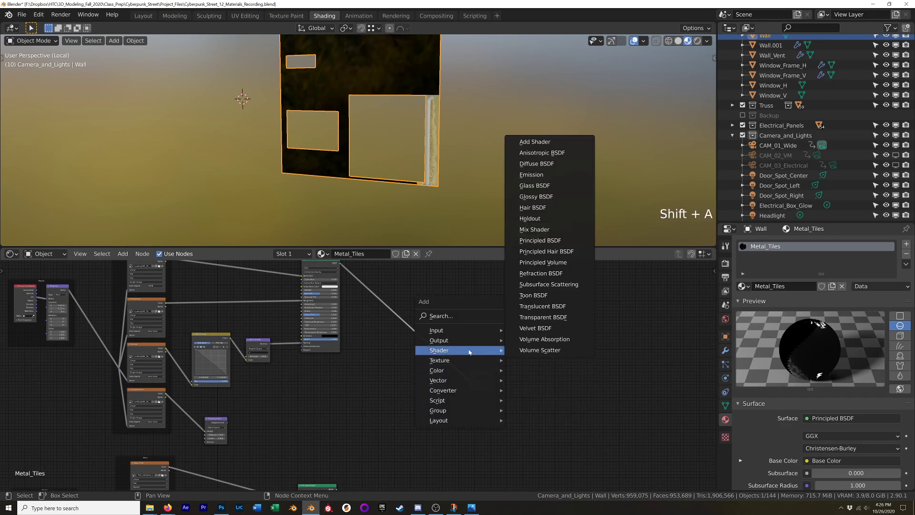
pyautogui.click(561, 231)
pyautogui.click(426, 347)
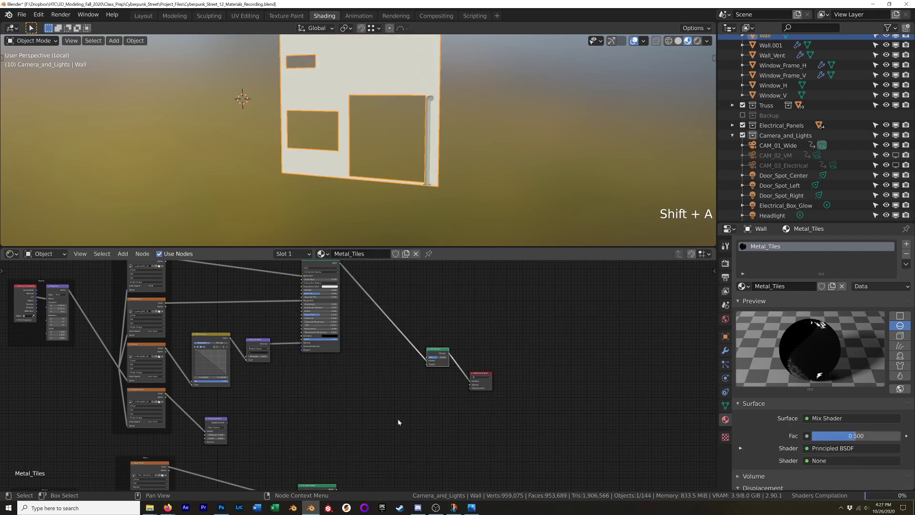
pyautogui.scroll(6, 424, 376)
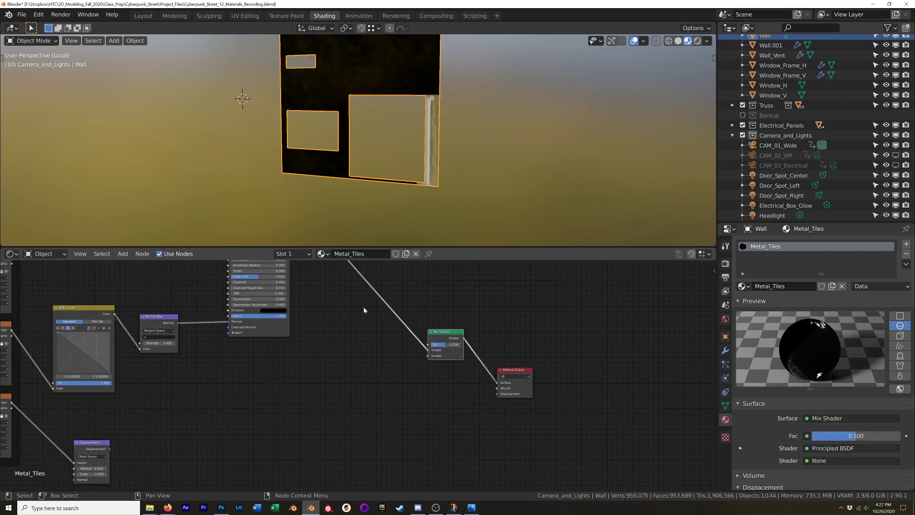
pyautogui.scroll(5, 385, 340)
pyautogui.keyDown('shift'); pyautogui.moveTo(386, 341); pyautogui.dragTo(392, 408, button='middle'); pyautogui.keyUp('shift')
pyautogui.scroll(-5, 392, 409)
pyautogui.keyDown('shift'); pyautogui.moveTo(421, 435); pyautogui.dragTo(465, 269, button='middle'); pyautogui.keyUp('shift')
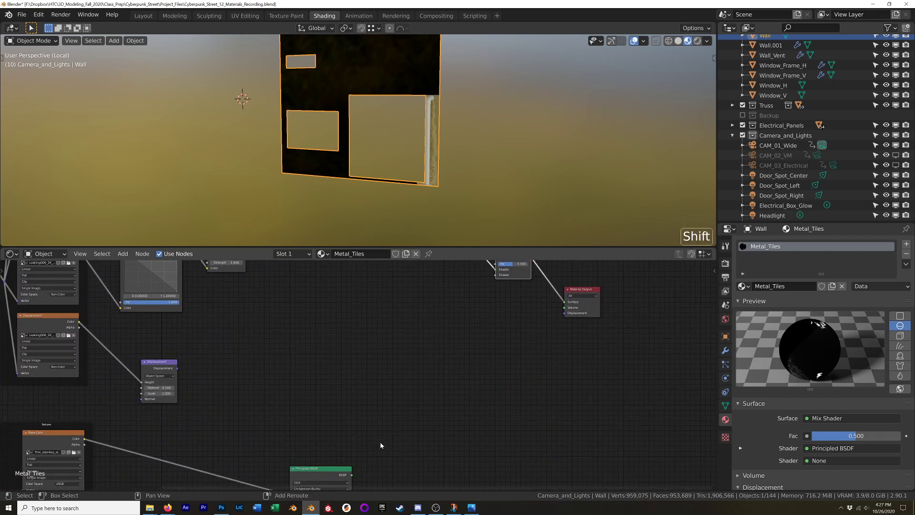
pyautogui.keyDown('shift'); pyautogui.moveTo(366, 453); pyautogui.dragTo(342, 416, button='middle'); pyautogui.keyUp('shift')
pyautogui.scroll(-10, 401, 392)
pyautogui.keyDown('shift'); pyautogui.moveTo(441, 360); pyautogui.dragTo(508, 403, button='middle'); pyautogui.keyUp('shift')
pyautogui.scroll(-5, 503, 384)
pyautogui.keyDown('shift'); pyautogui.moveTo(500, 439); pyautogui.dragTo(508, 403, button='middle'); pyautogui.keyUp('shift')
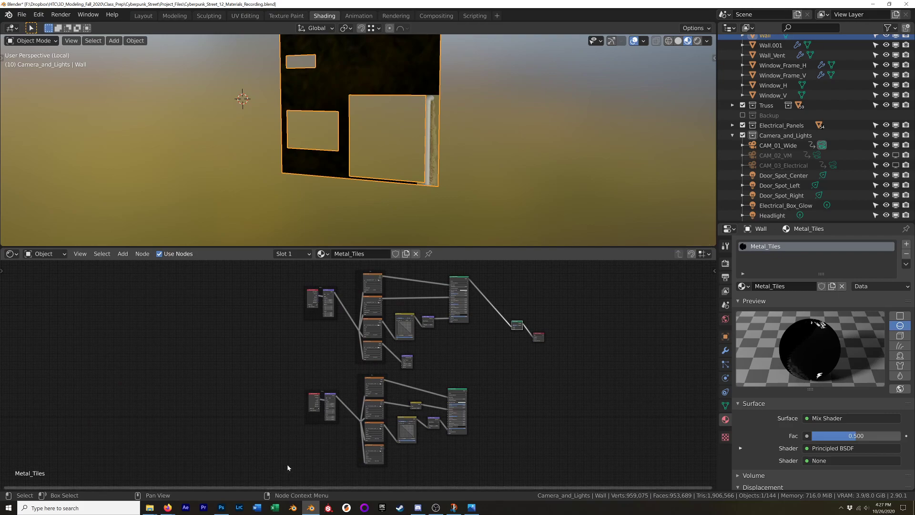
# Connect the second Principled BSDF into the Mix Shader and swap its two shader inputs.
pyautogui.moveTo(288, 468); pyautogui.dragTo(531, 372)
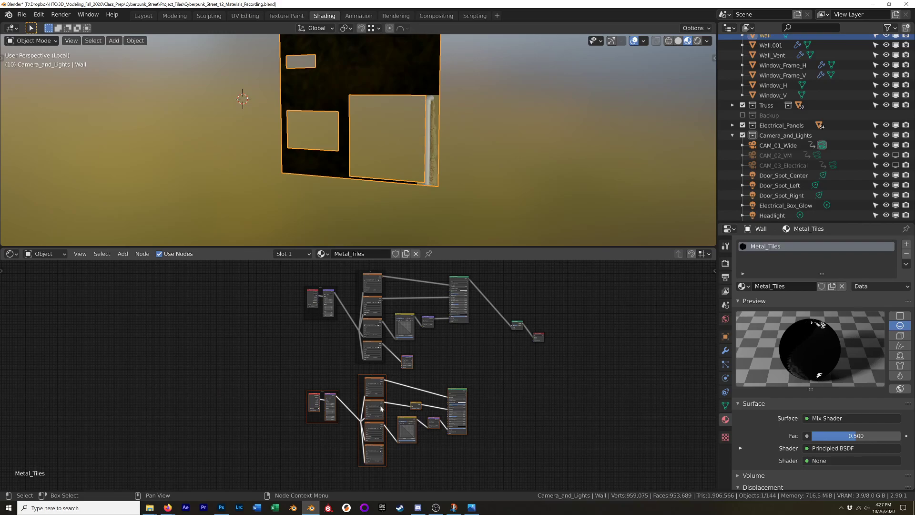
pyautogui.moveTo(299, 267); pyautogui.dragTo(512, 355)
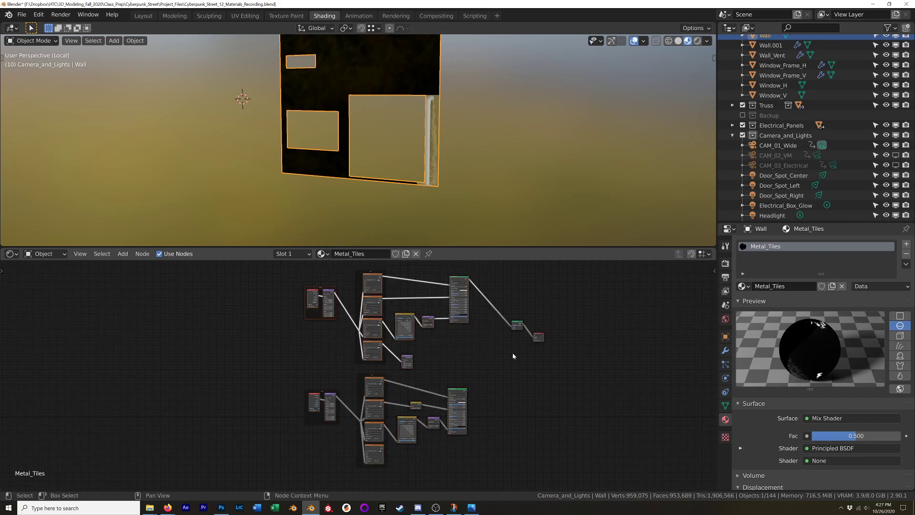
pyautogui.scroll(3, 509, 362)
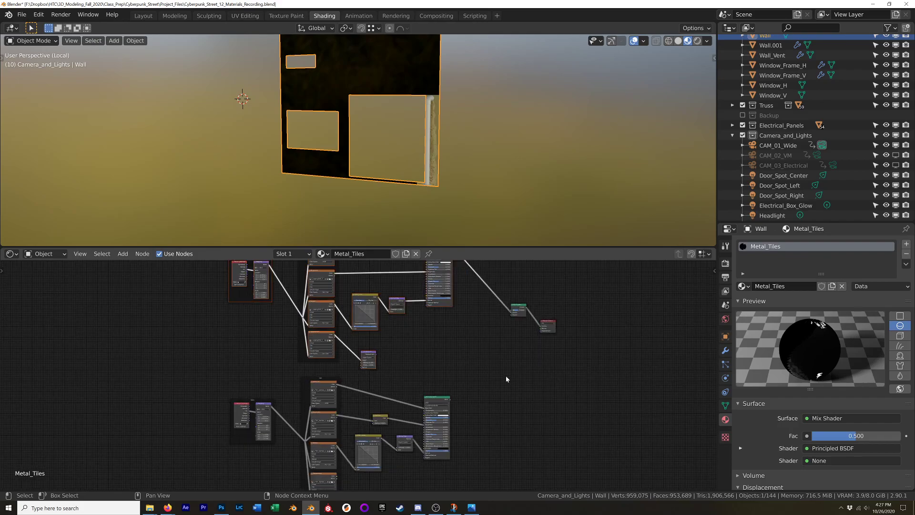
pyautogui.moveTo(435, 407); pyautogui.dragTo(515, 301)
pyautogui.scroll(2, 510, 301)
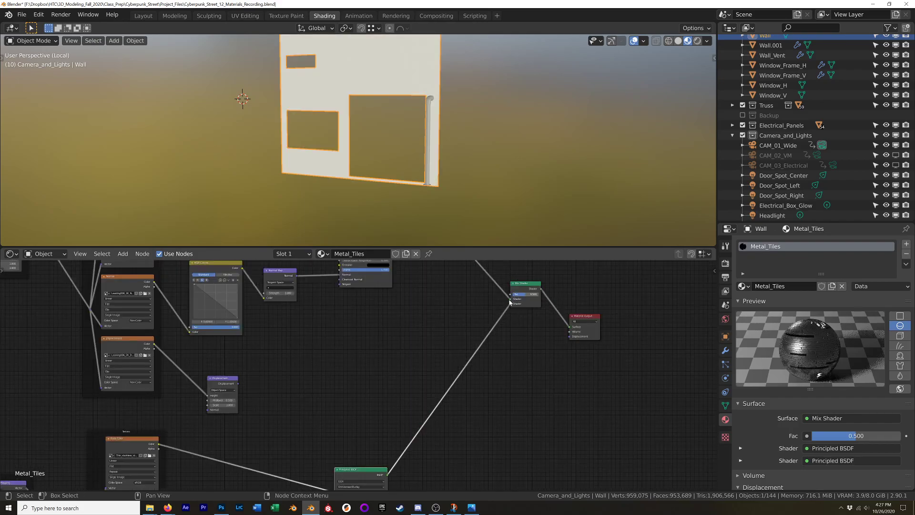
pyautogui.scroll(6, 525, 314)
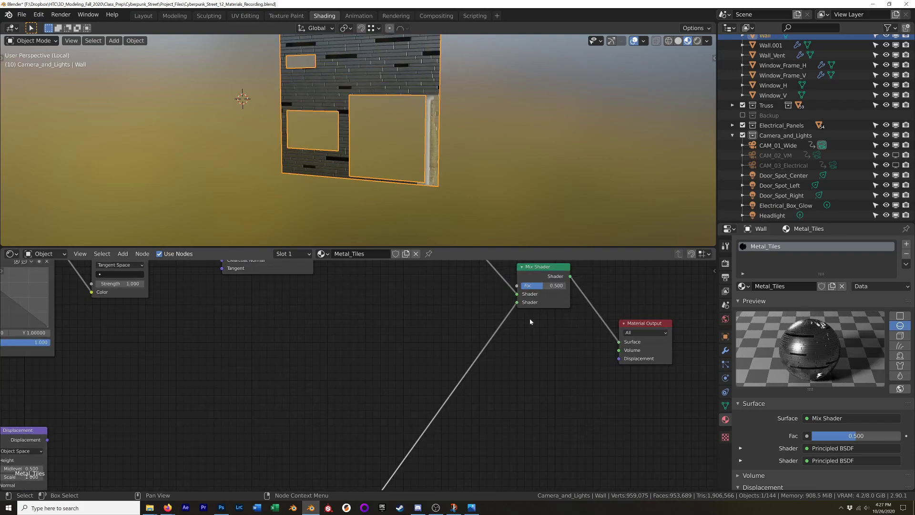
pyautogui.keyDown('shift'); pyautogui.moveTo(528, 327); pyautogui.dragTo(473, 364, button='middle'); pyautogui.keyUp('shift')
pyautogui.scroll(2, 474, 361)
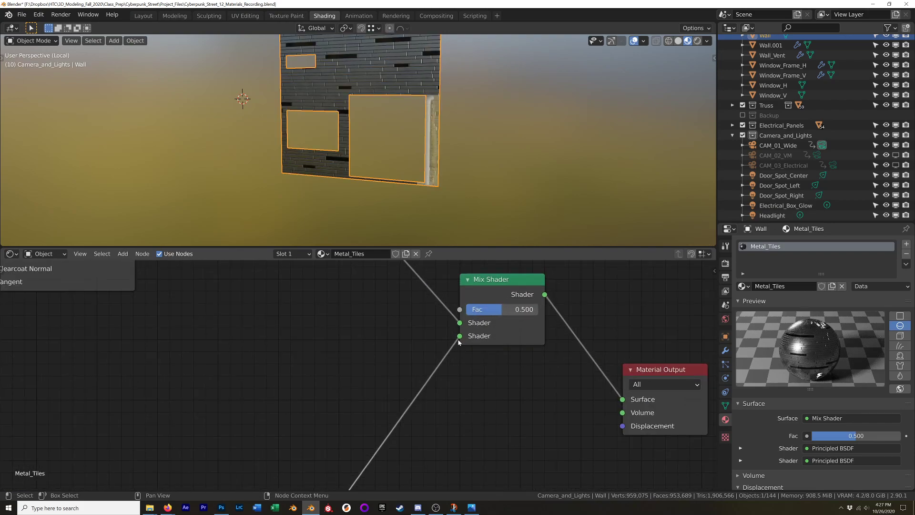
pyautogui.moveTo(459, 337); pyautogui.dragTo(459, 323)
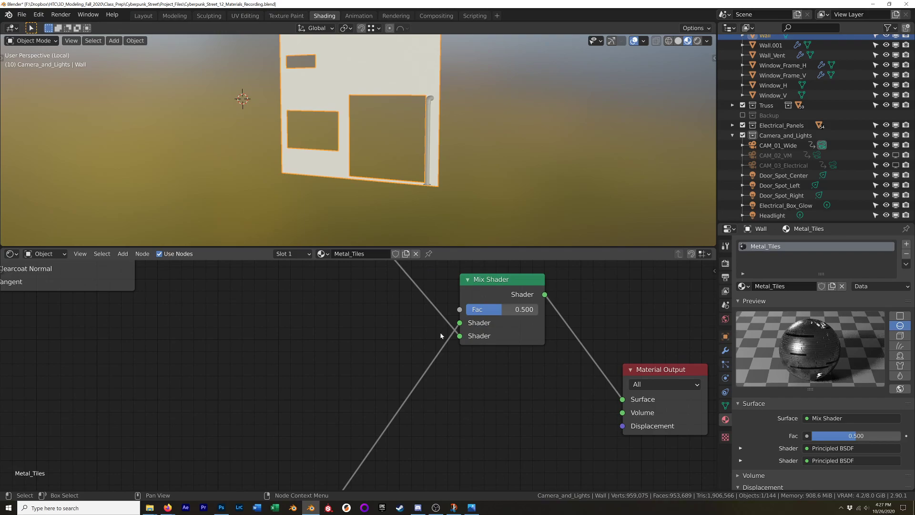
# Move the Mix Shader node up and to the right.
pyautogui.press('shift')
pyautogui.keyDown('shift'); pyautogui.moveTo(394, 306); pyautogui.dragTo(354, 406, button='middle'); pyautogui.keyUp('shift')
pyautogui.scroll(-2, 382, 376)
pyautogui.scroll(-6, 381, 375)
pyautogui.moveTo(417, 409); pyautogui.dragTo(431, 395)
pyautogui.click(433, 377)
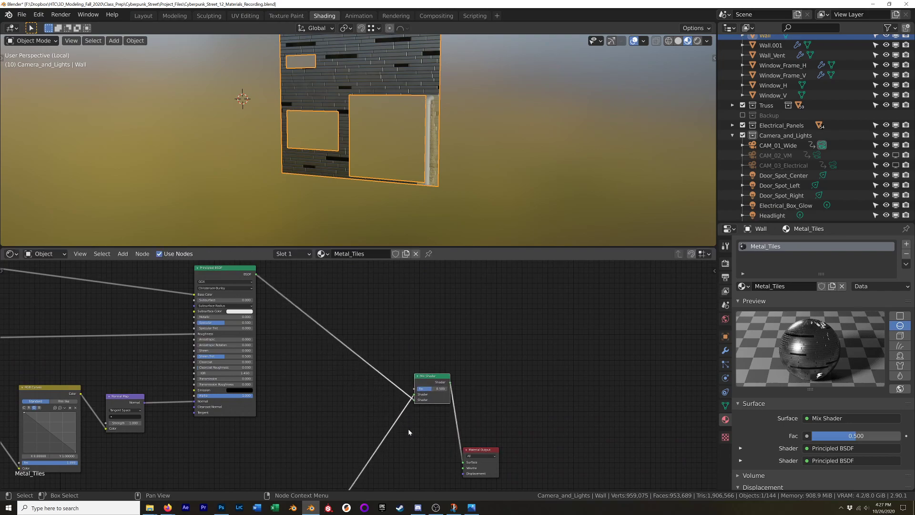
pyautogui.press('super+e')
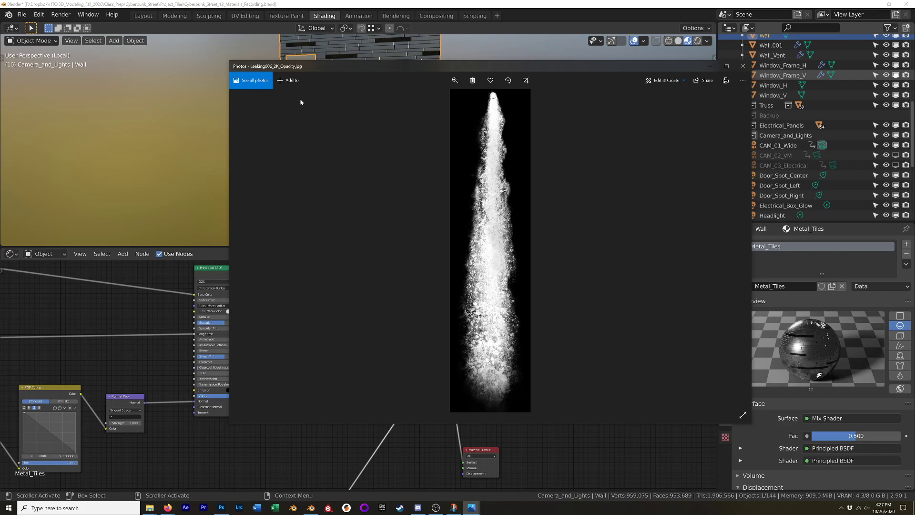
pyautogui.click(745, 67)
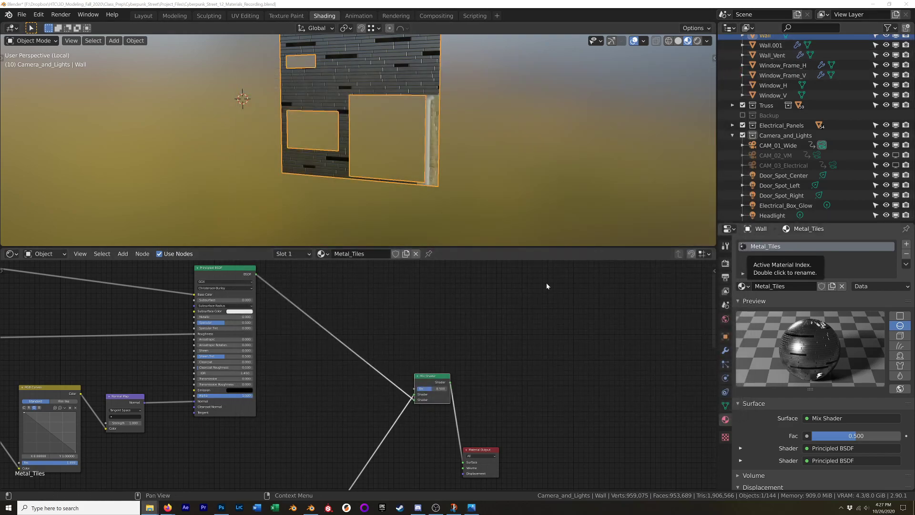
# Add Leaking006_2K_Opacity.jpg as an image node placed above the Principled BSDF.
pyautogui.moveTo(403, 303); pyautogui.dragTo(395, 301)
pyautogui.scroll(-4, 413, 313)
pyautogui.keyDown('shift'); pyautogui.moveTo(328, 360); pyautogui.dragTo(563, 407, button='middle'); pyautogui.keyUp('shift')
pyautogui.press('g')
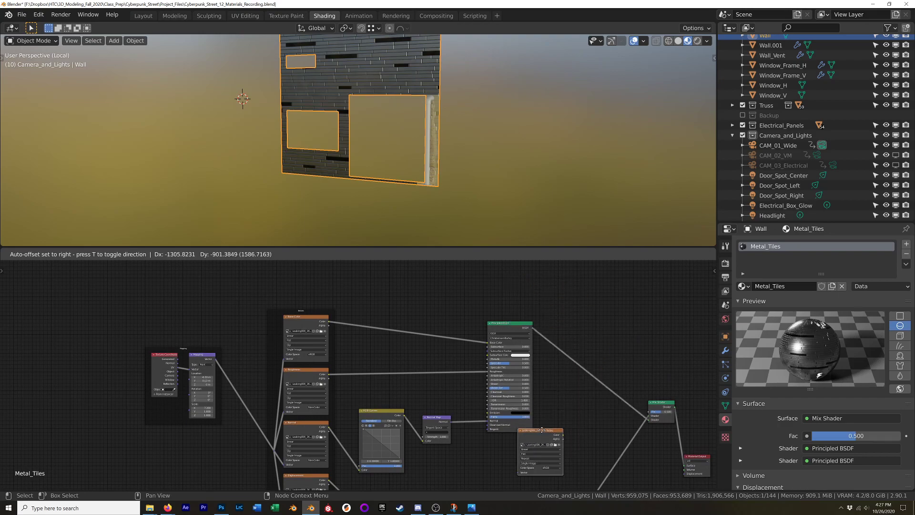
pyautogui.click(511, 267)
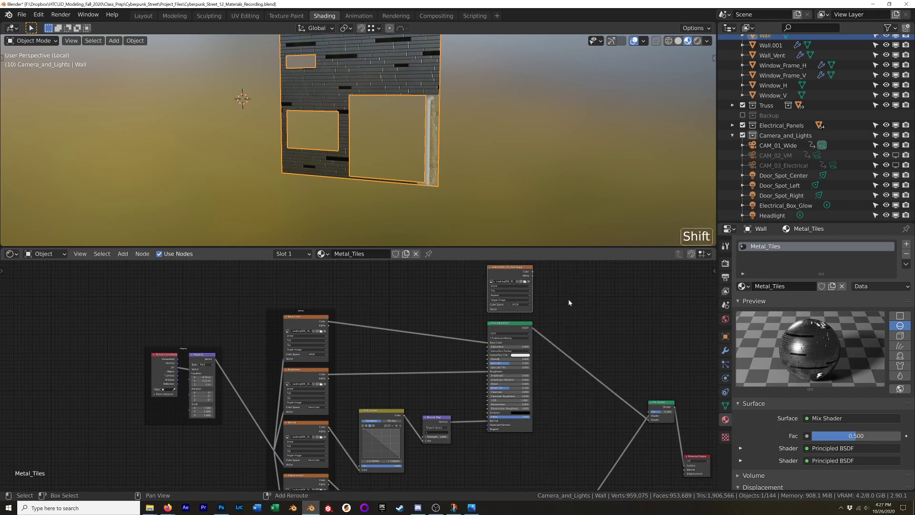
pyautogui.keyDown('shift'); pyautogui.moveTo(569, 308); pyautogui.dragTo(566, 348, button='middle'); pyautogui.keyUp('shift')
pyautogui.scroll(3, 565, 351)
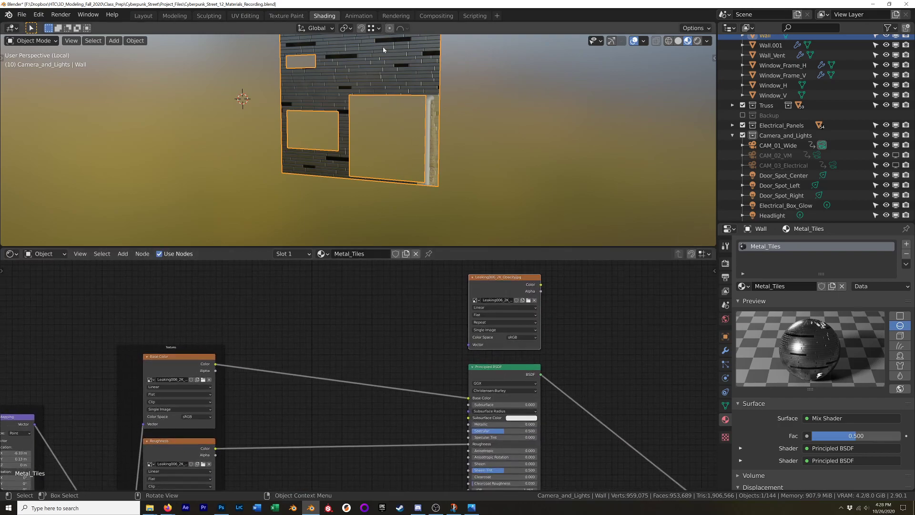
pyautogui.scroll(5, 434, 120)
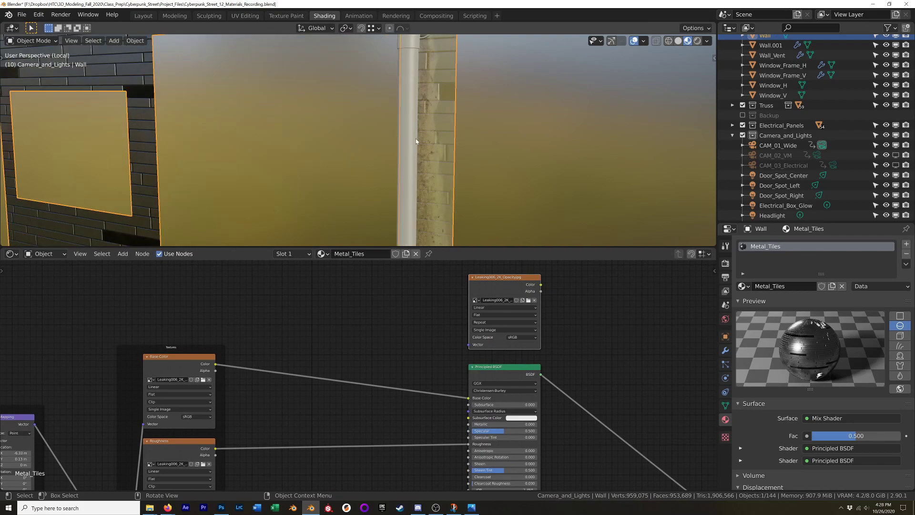
pyautogui.scroll(-5, 403, 306)
pyautogui.keyDown('shift'); pyautogui.moveTo(367, 320); pyautogui.dragTo(376, 307, button='middle'); pyautogui.keyUp('shift')
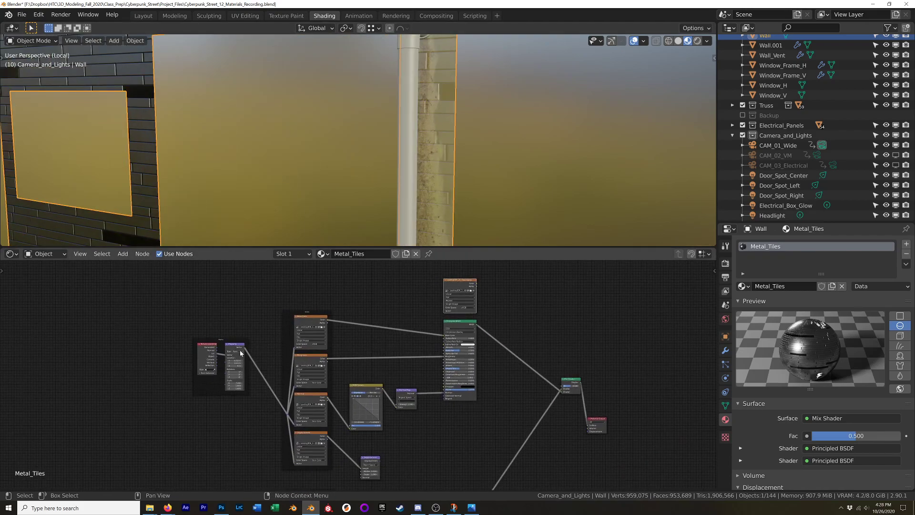
pyautogui.scroll(4, 278, 341)
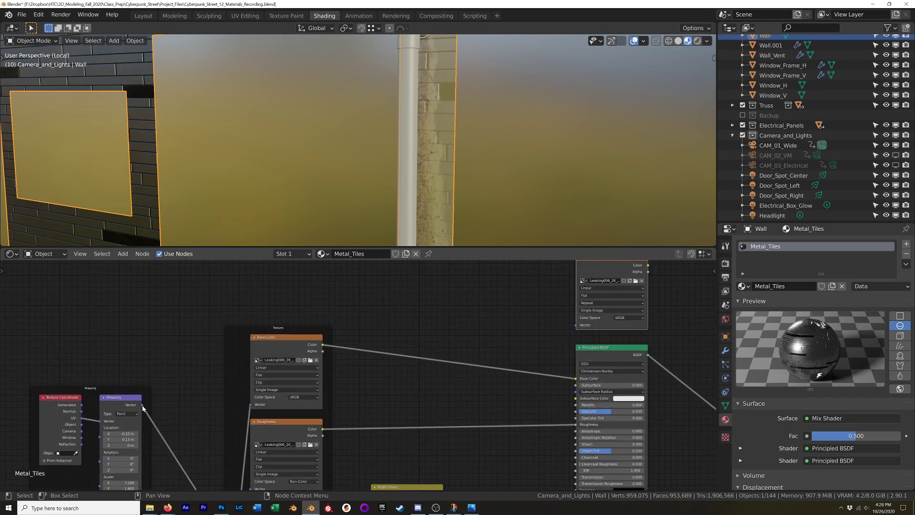
# Link the Mapping vector into the opacity image and set its Extension to Clip.
pyautogui.moveTo(142, 405); pyautogui.dragTo(576, 325)
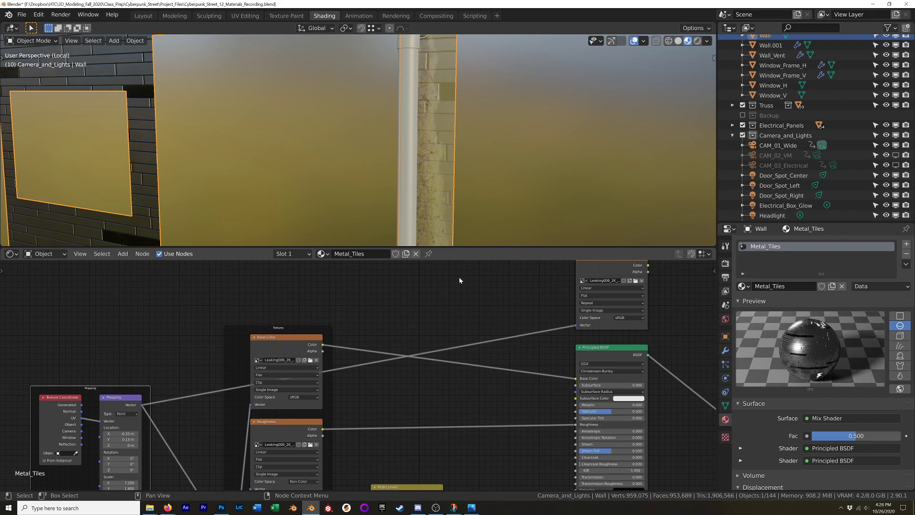
pyautogui.click(600, 302)
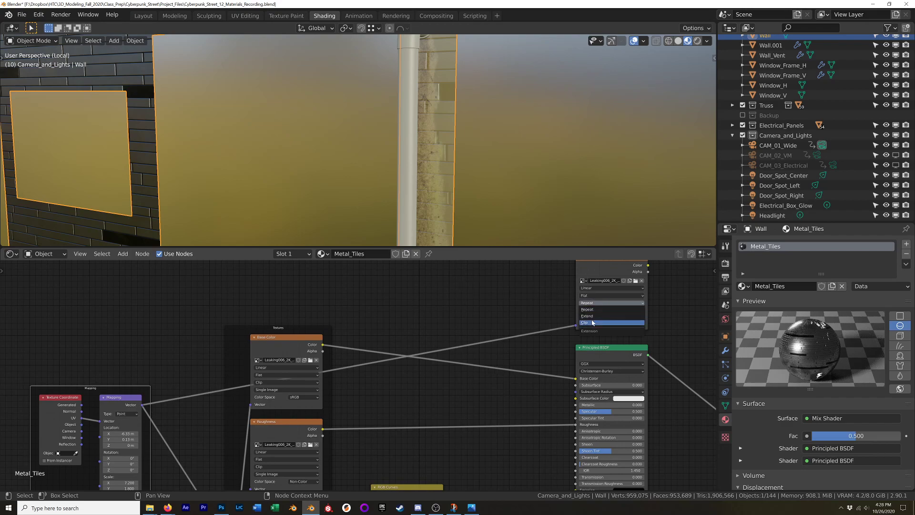
pyautogui.click(594, 322)
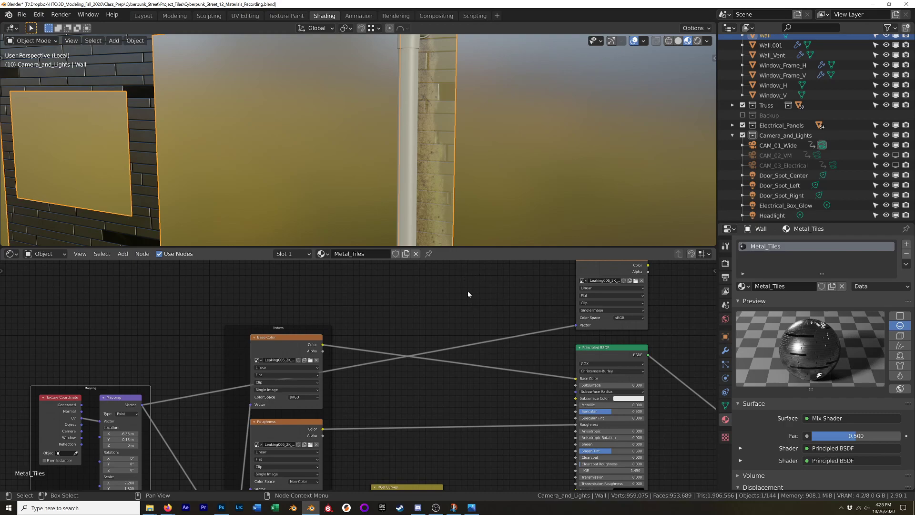
pyautogui.scroll(-10, 511, 308)
pyautogui.keyDown('shift'); pyautogui.moveTo(598, 340); pyautogui.dragTo(439, 340, button='middle'); pyautogui.keyUp('shift')
pyautogui.scroll(4, 436, 315)
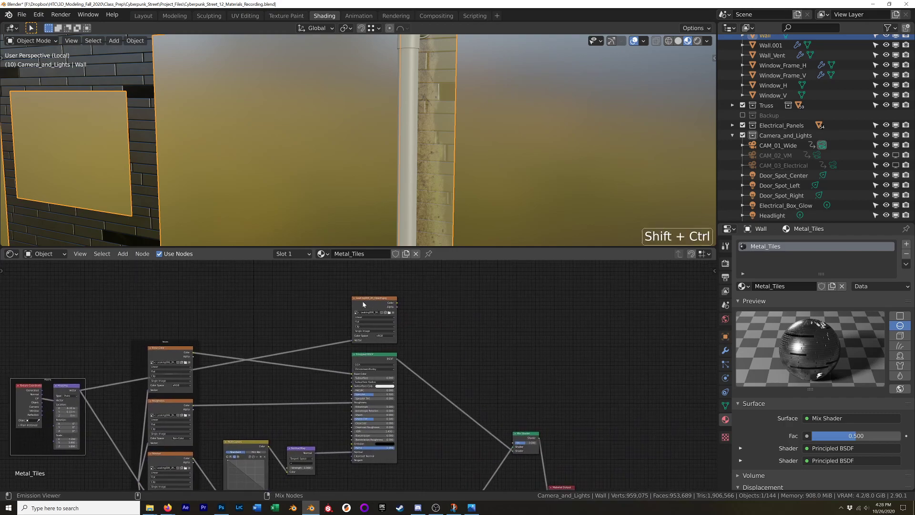
# Preview the opacity map alone on the wall, then wire it into the Mix Shader's Fac.
pyautogui.keyDown('ctrl'); pyautogui.keyDown('shift'); pyautogui.click(362, 301); pyautogui.keyUp('shift'); pyautogui.keyUp('ctrl')
pyautogui.scroll(-4, 296, 119)
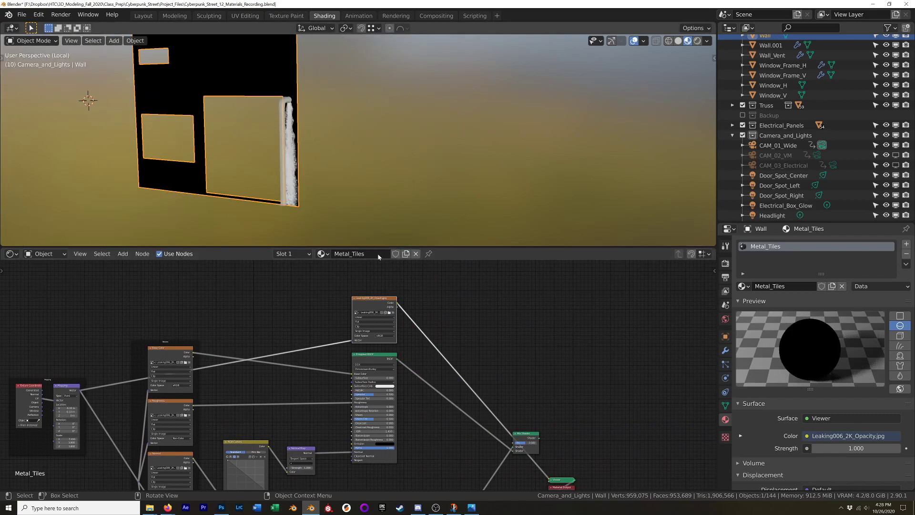
pyautogui.keyDown('ctrl'); pyautogui.keyDown('shift'); pyautogui.click(527, 441); pyautogui.keyUp('shift'); pyautogui.keyUp('ctrl')
pyautogui.keyDown('shift'); pyautogui.moveTo(621, 420); pyautogui.dragTo(631, 372, button='middle'); pyautogui.keyUp('shift')
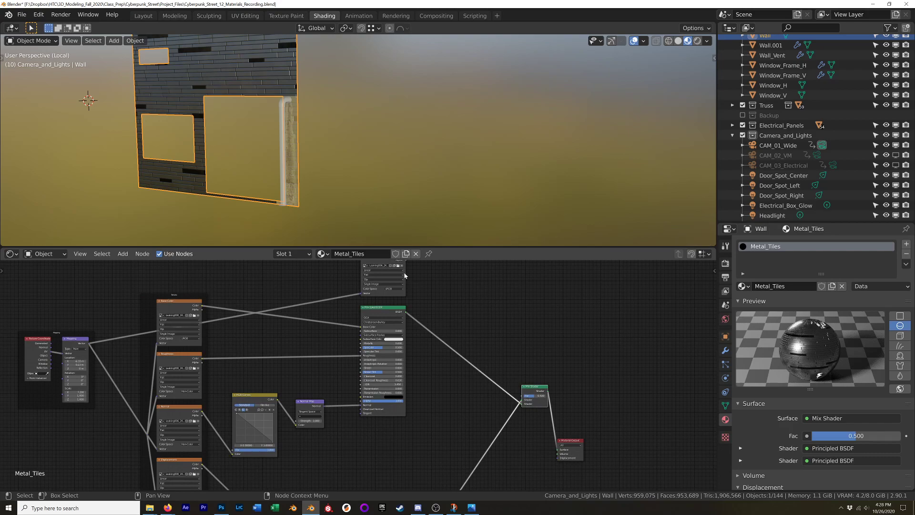
pyautogui.keyDown('shift'); pyautogui.moveTo(442, 275); pyautogui.dragTo(399, 282, button='middle'); pyautogui.keyUp('shift')
pyautogui.scroll(1, 372, 273)
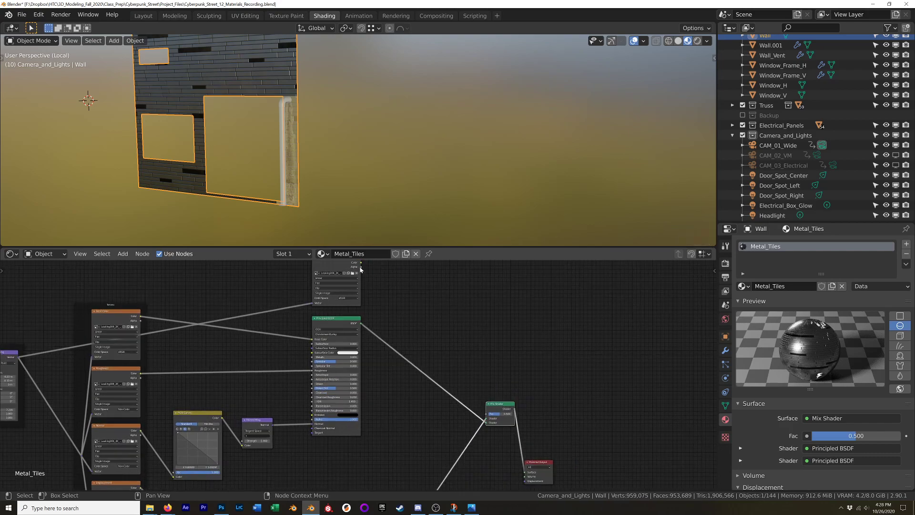
pyautogui.moveTo(361, 265); pyautogui.dragTo(486, 413)
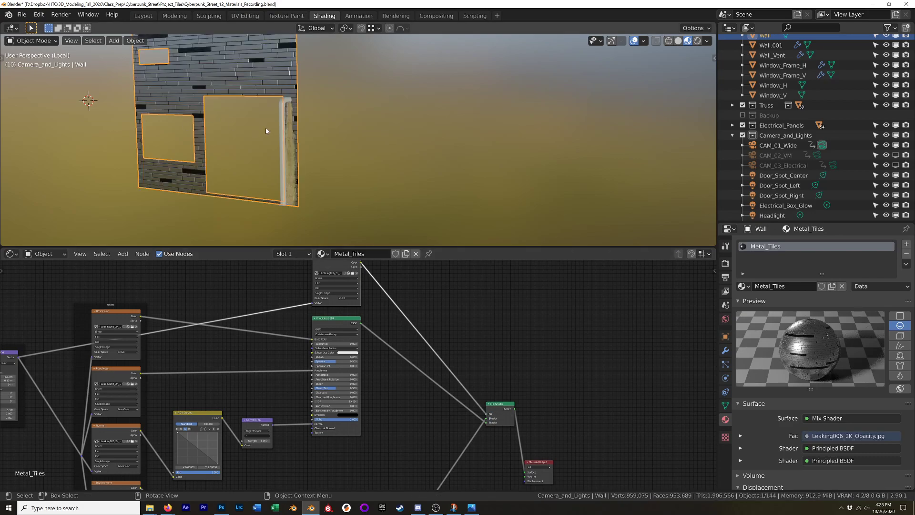
# Orbit close to the pipe beside the door to inspect the leak streak on the tiles.
pyautogui.moveTo(266, 128); pyautogui.dragTo(398, 161, button='middle')
pyautogui.scroll(5, 290, 113)
pyautogui.scroll(-5, 376, 184)
pyautogui.scroll(7, 398, 161)
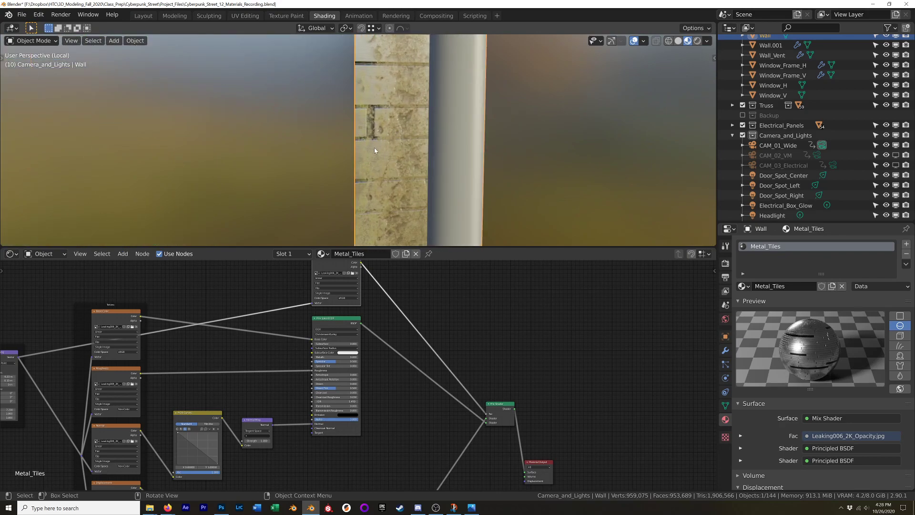
pyautogui.moveTo(374, 150); pyautogui.dragTo(414, 149, button='middle')
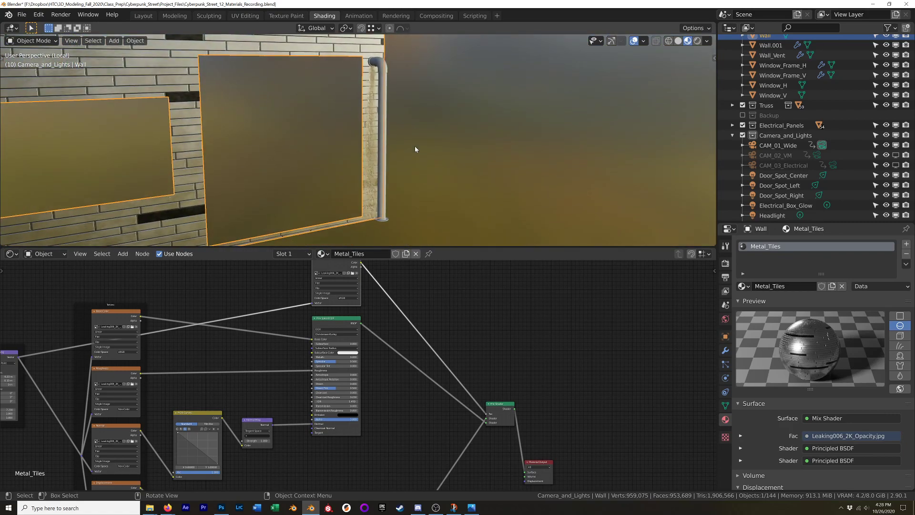
pyautogui.press('z')
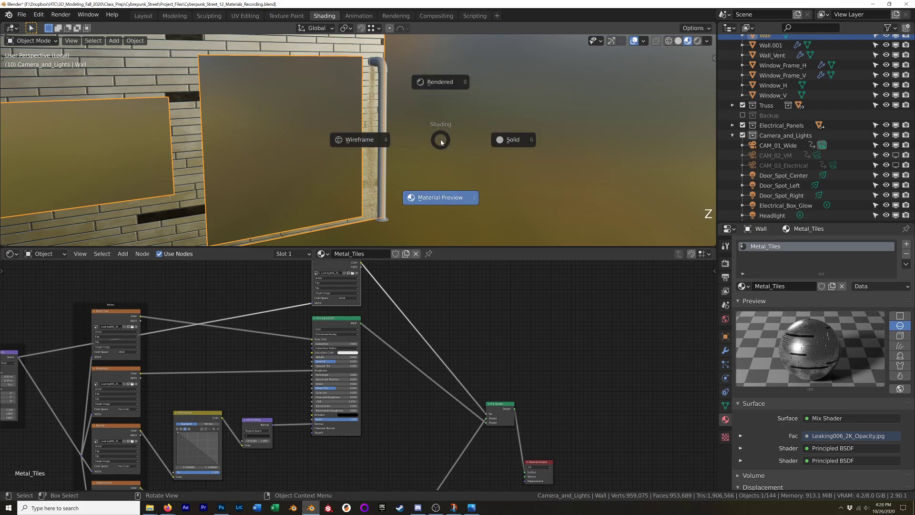
pyautogui.click(448, 58)
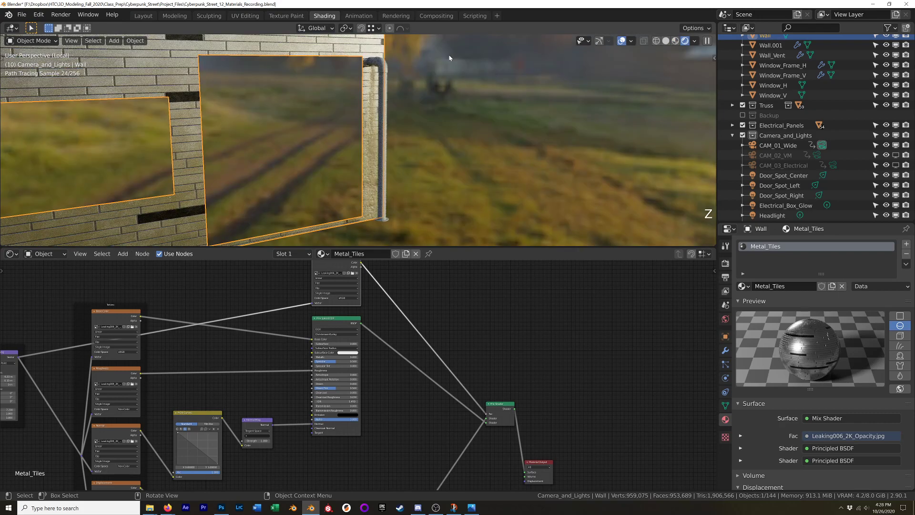
pyautogui.moveTo(409, 38)
pyautogui.mouseDown(button='middle')
pyautogui.moveTo(370, 170)
pyautogui.moveTo(390, 184)
pyautogui.mouseUp(button='middle')
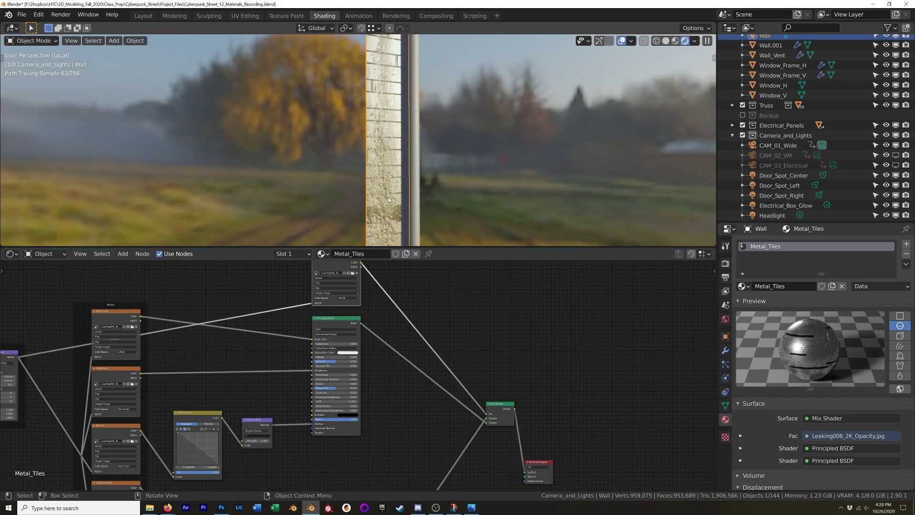
pyautogui.scroll(-8, 388, 196)
pyautogui.keyDown('shift'); pyautogui.moveTo(391, 227); pyautogui.dragTo(409, 210, button='middle'); pyautogui.keyUp('shift')
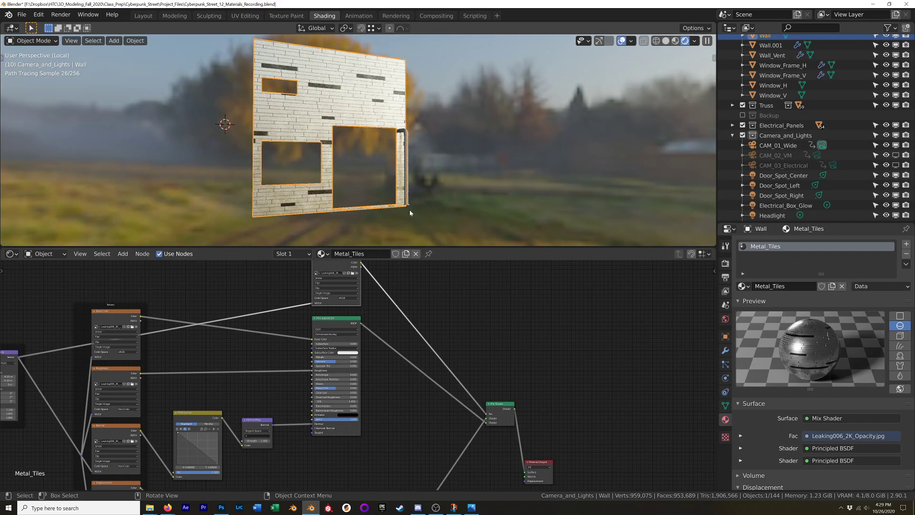
pyautogui.keyDown('shift'); pyautogui.moveTo(285, 455); pyautogui.dragTo(421, 373, button='middle'); pyautogui.keyUp('shift')
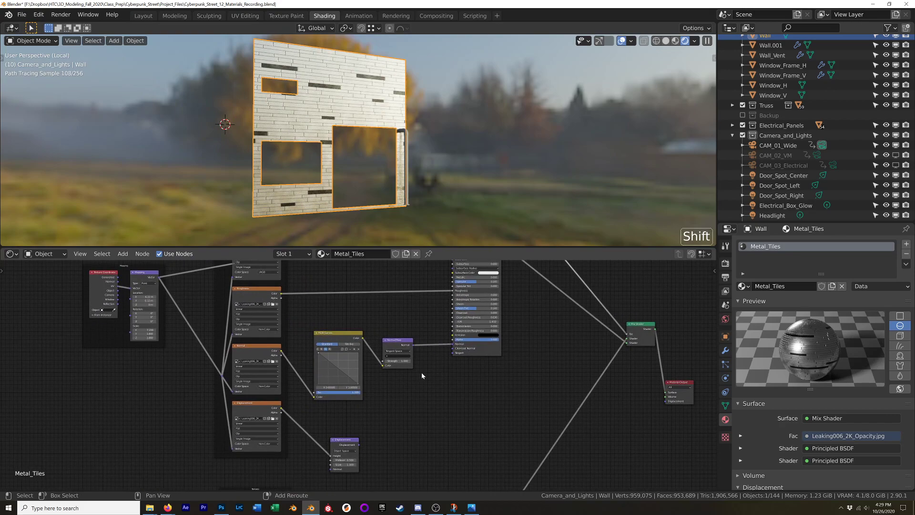
# Lower the Normal Map node strength from 1.0 to 0.6 and orbit to check the softer tile bumps.
pyautogui.scroll(4, 390, 394)
pyautogui.keyDown('shift'); pyautogui.scroll(2, 378, 404); pyautogui.keyUp('shift')
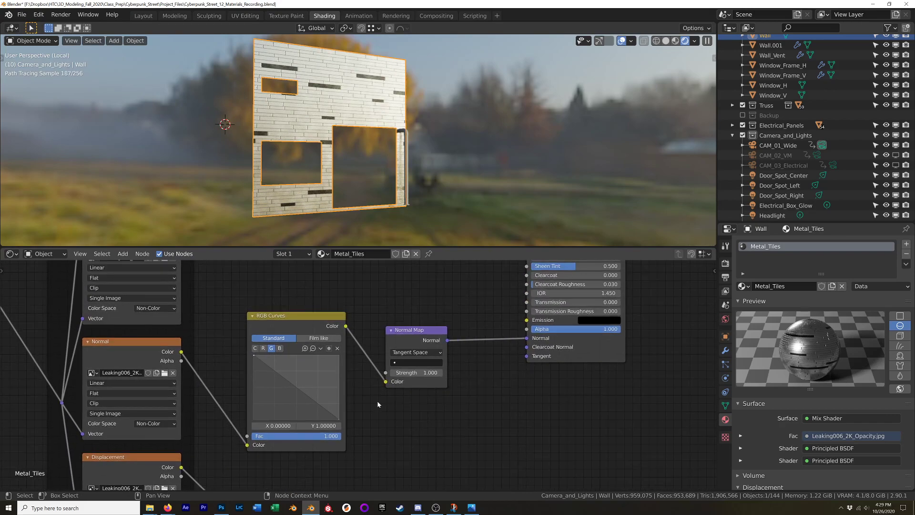
pyautogui.click(418, 373)
pyautogui.press('Return')
pyautogui.scroll(9, 402, 171)
pyautogui.moveTo(398, 175)
pyautogui.mouseDown(button='middle')
pyautogui.moveTo(392, 182)
pyautogui.moveTo(350, 148)
pyautogui.mouseUp(button='middle')
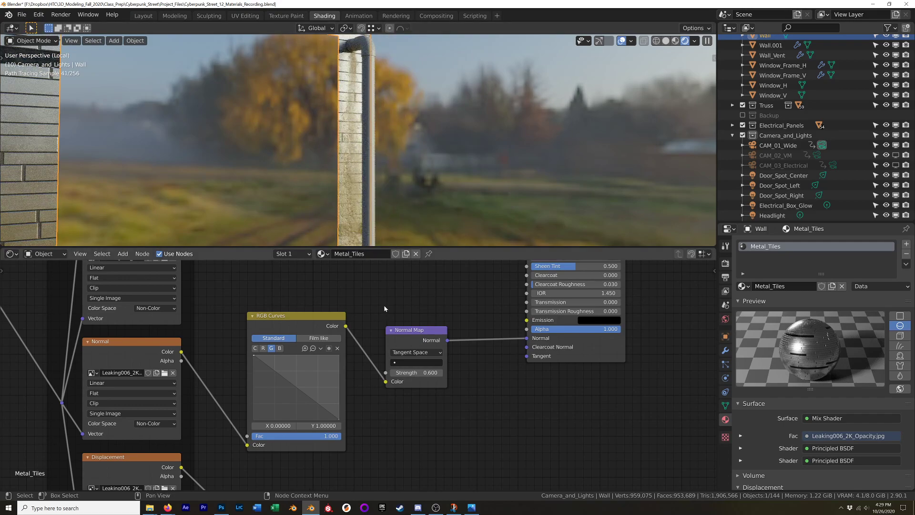
pyautogui.keyDown('shift'); pyautogui.moveTo(383, 298); pyautogui.dragTo(512, 488, button='middle'); pyautogui.keyUp('shift')
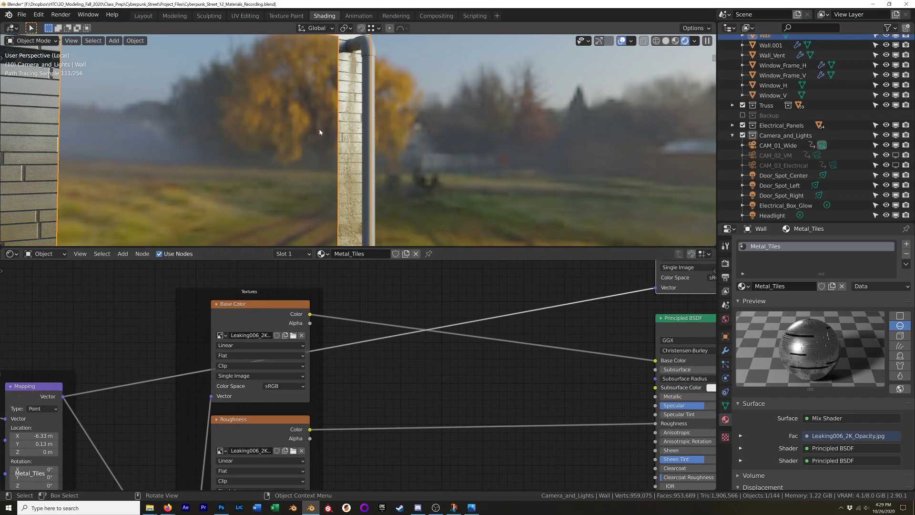
# Insert a Hue Saturation Value node into the base colour link and preview its output on the wall.
pyautogui.moveTo(316, 133); pyautogui.dragTo(364, 179, button='middle')
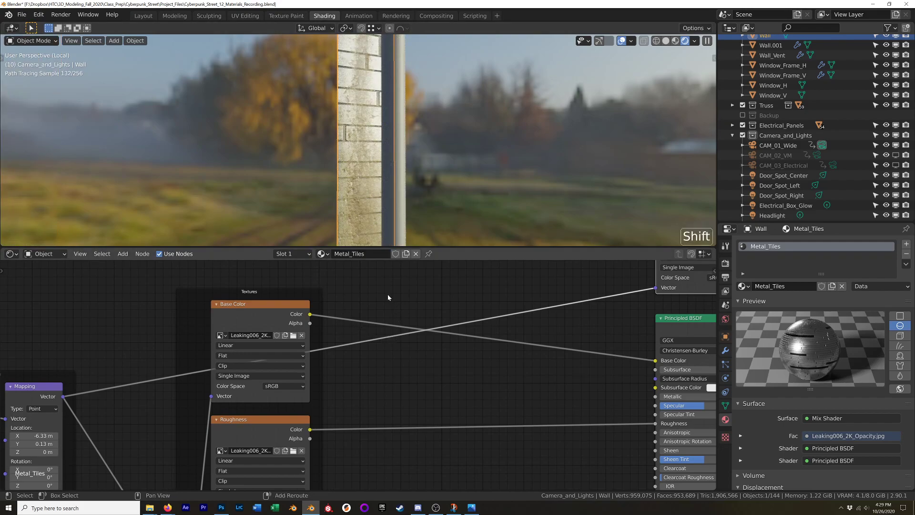
pyautogui.keyDown('shift'); pyautogui.moveTo(388, 293); pyautogui.dragTo(324, 302, button='middle'); pyautogui.keyUp('shift')
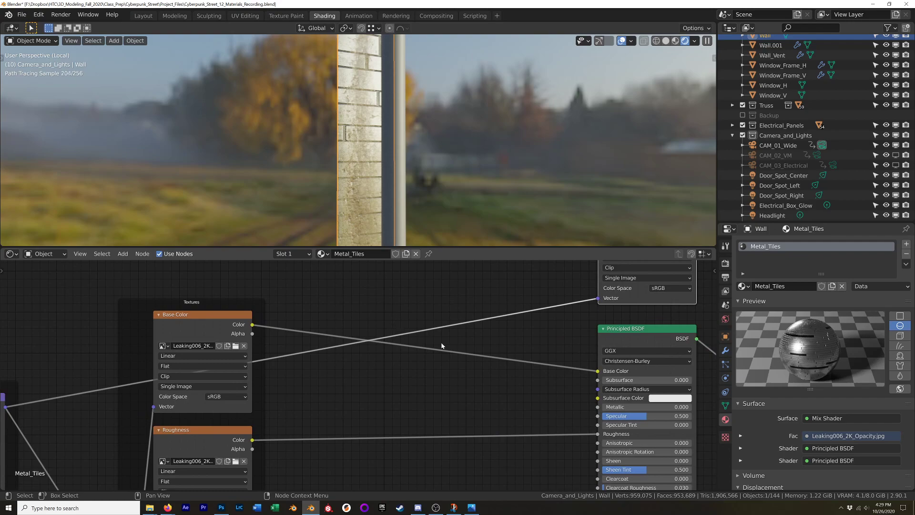
pyautogui.hotkey('shift', 'a')
pyautogui.moveTo(442, 343)
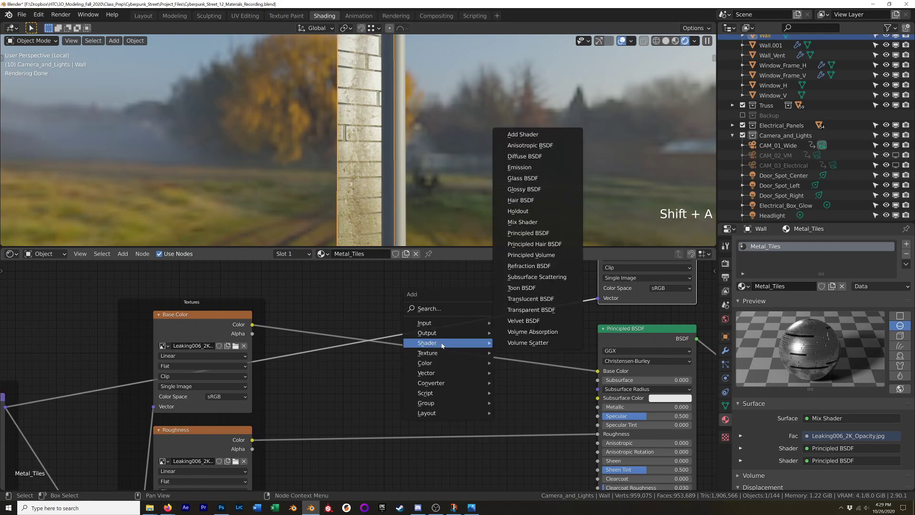
pyautogui.moveTo(443, 363)
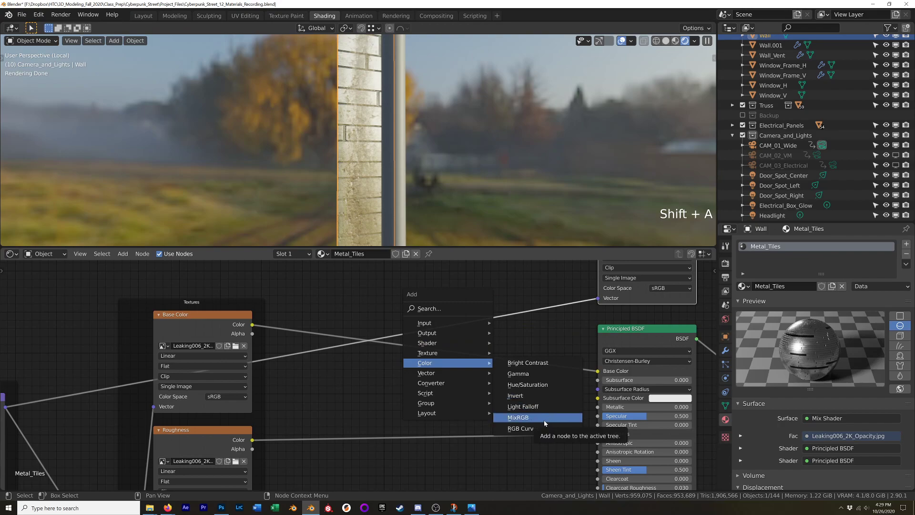
pyautogui.click(541, 388)
pyautogui.click(445, 349)
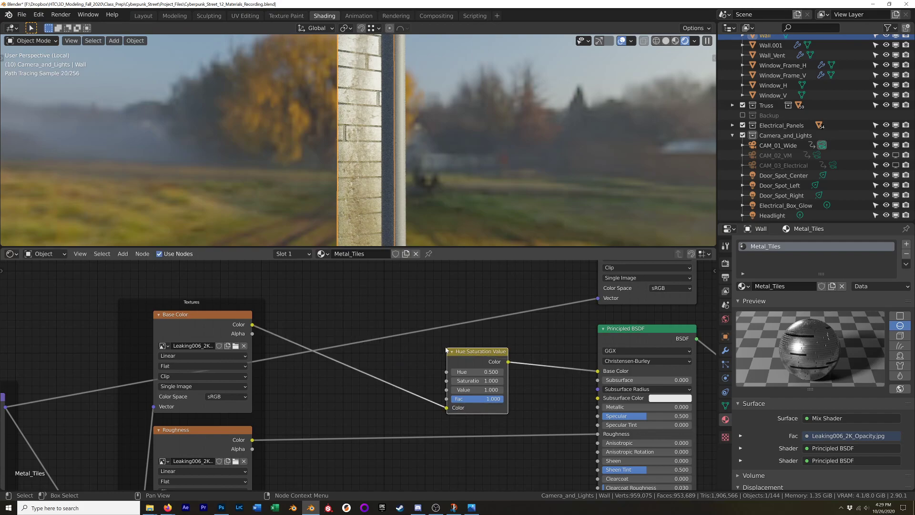
pyautogui.moveTo(454, 347); pyautogui.dragTo(401, 346)
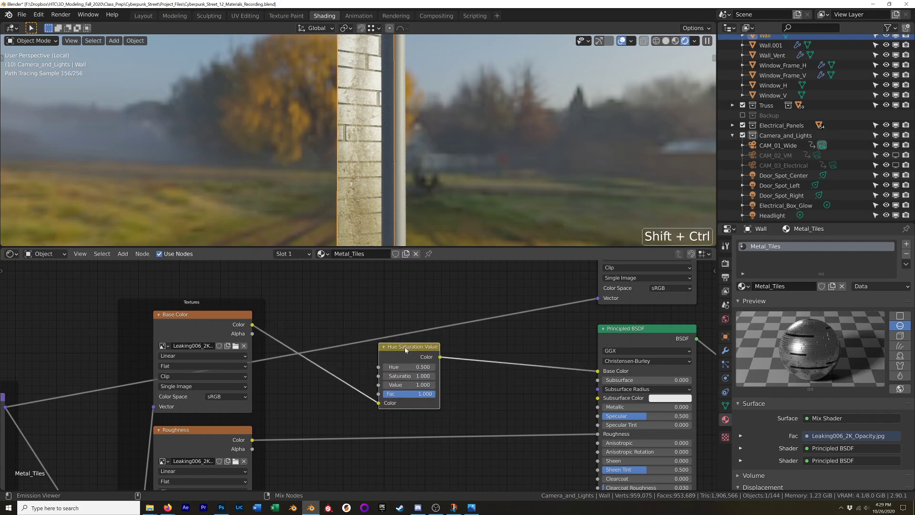
pyautogui.keyDown('ctrl'); pyautogui.keyDown('shift'); pyautogui.click(405, 353); pyautogui.keyUp('shift'); pyautogui.keyUp('ctrl')
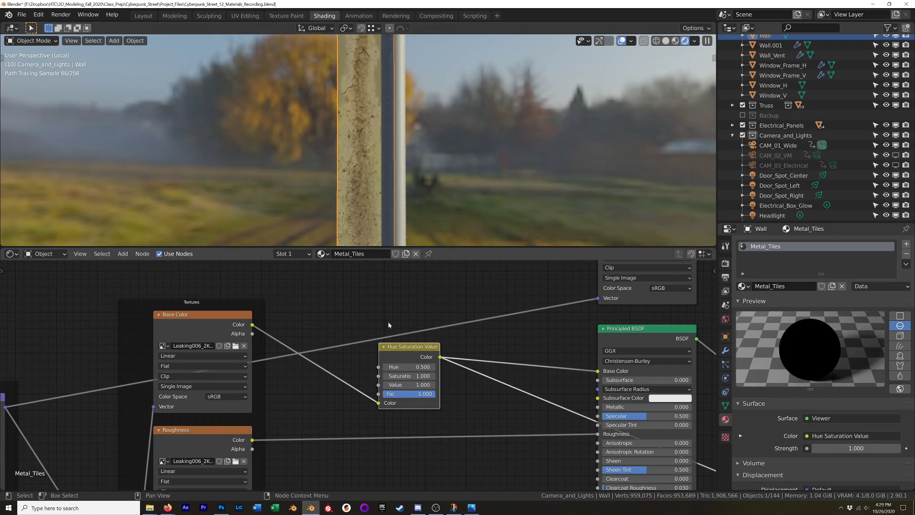
# Shift the hue to 0.45 and set saturation to 1.2.
pyautogui.moveTo(414, 366)
pyautogui.keyDown('shift'); pyautogui.mouseDown()
pyautogui.moveTo(391, 367)
pyautogui.moveTo(414, 366)
pyautogui.moveTo(406, 367)
pyautogui.mouseUp(); pyautogui.keyUp('shift')
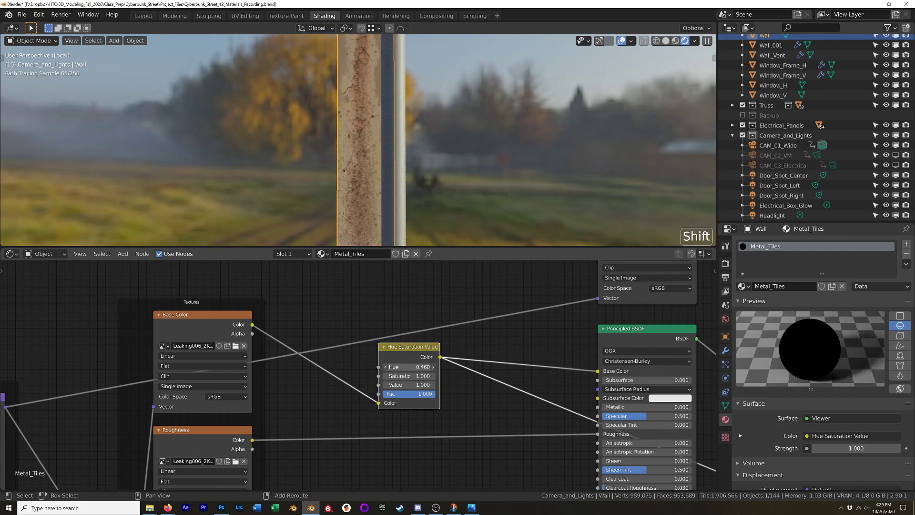
pyautogui.keyDown('shift'); pyautogui.moveTo(409, 367); pyautogui.dragTo(418, 367); pyautogui.keyUp('shift')
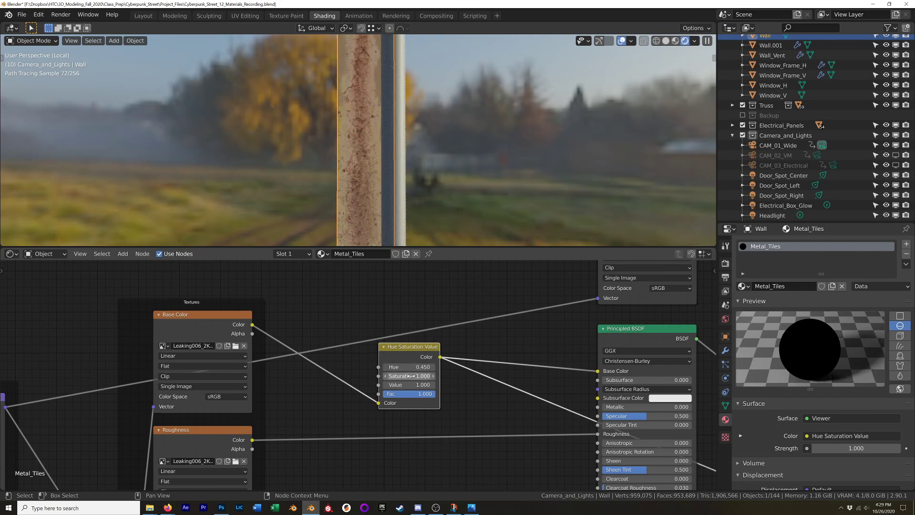
pyautogui.moveTo(409, 376); pyautogui.dragTo(527, 376)
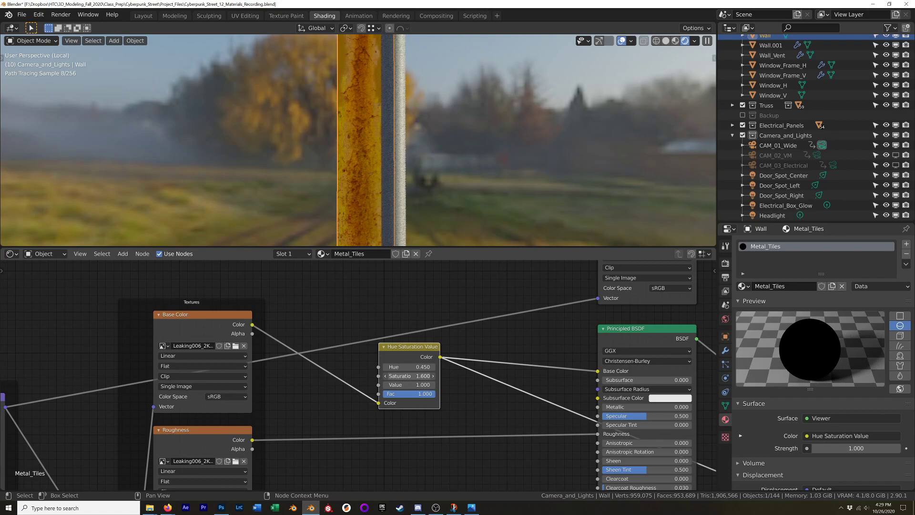
pyautogui.doubleClick(409, 376)
pyautogui.write('1.2')
pyautogui.press('Return')
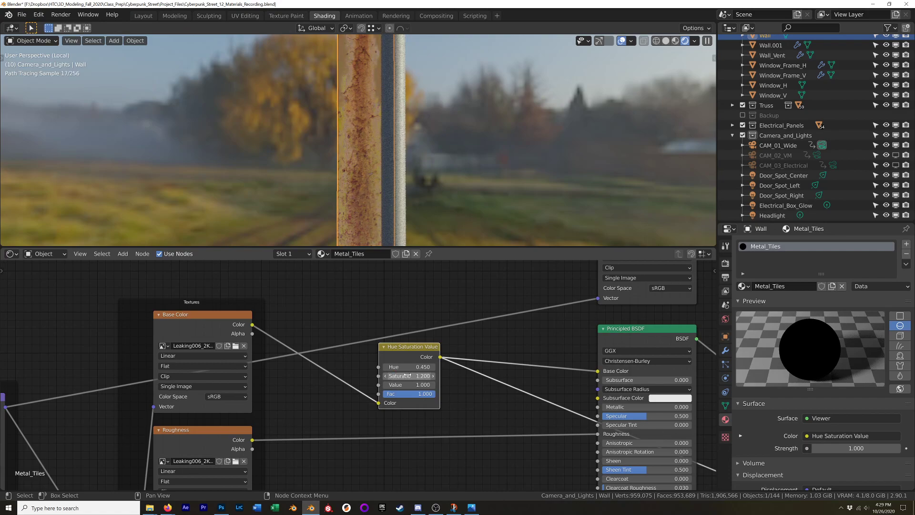
# Keep saturation at 1.2 after trying other values, and darken Value to 0.74.
pyautogui.moveTo(416, 385)
pyautogui.mouseDown()
pyautogui.moveTo(369, 385)
pyautogui.moveTo(417, 385)
pyautogui.moveTo(420, 376)
pyautogui.mouseUp()
pyautogui.click(433, 376)
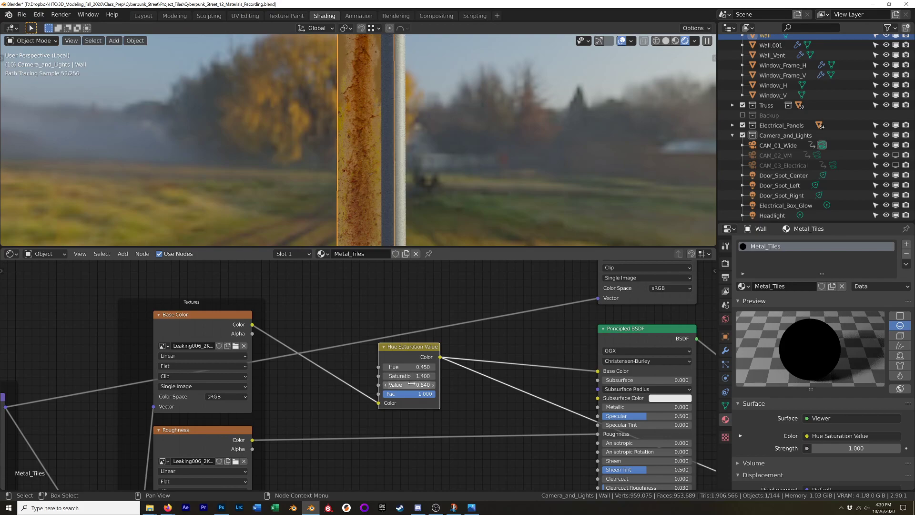
pyautogui.click(385, 376)
pyautogui.click(385, 376)
pyautogui.click(385, 376)
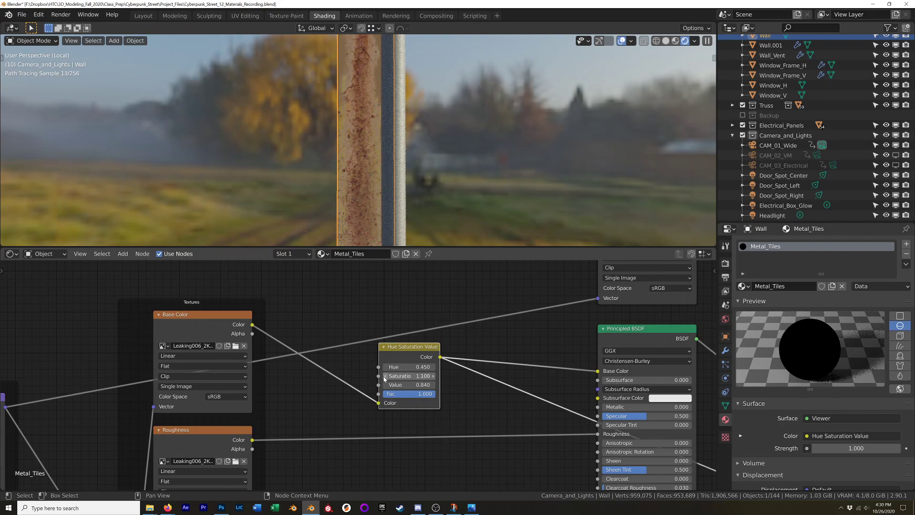
pyautogui.click(434, 377)
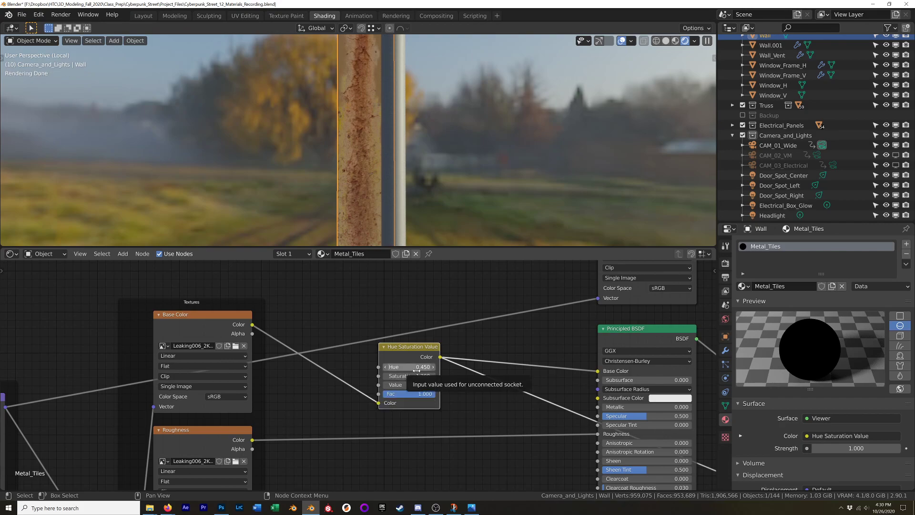
pyautogui.click(386, 386)
pyautogui.click(386, 386)
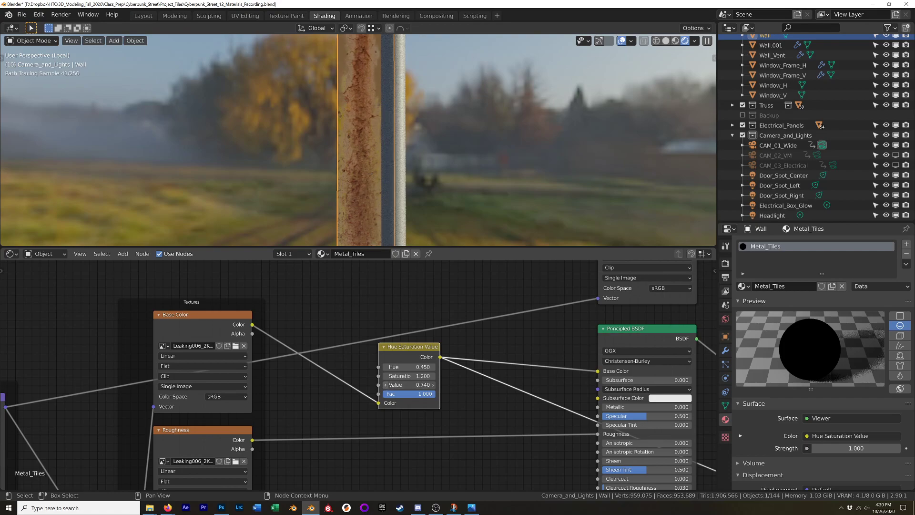
pyautogui.scroll(-11, 497, 362)
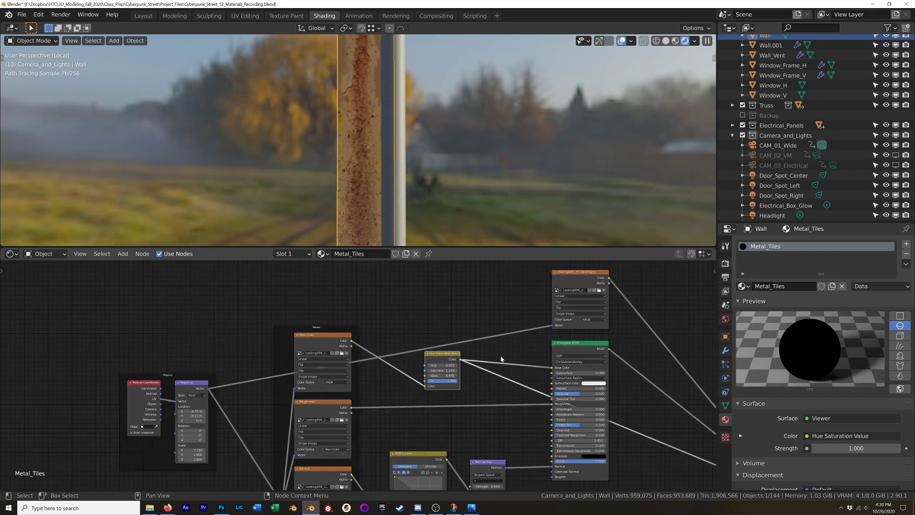
# Preview the Mix Shader output again to show the full mixed wall material.
pyautogui.keyDown('shift'); pyautogui.moveTo(651, 381); pyautogui.dragTo(342, 293, button='middle'); pyautogui.keyUp('shift')
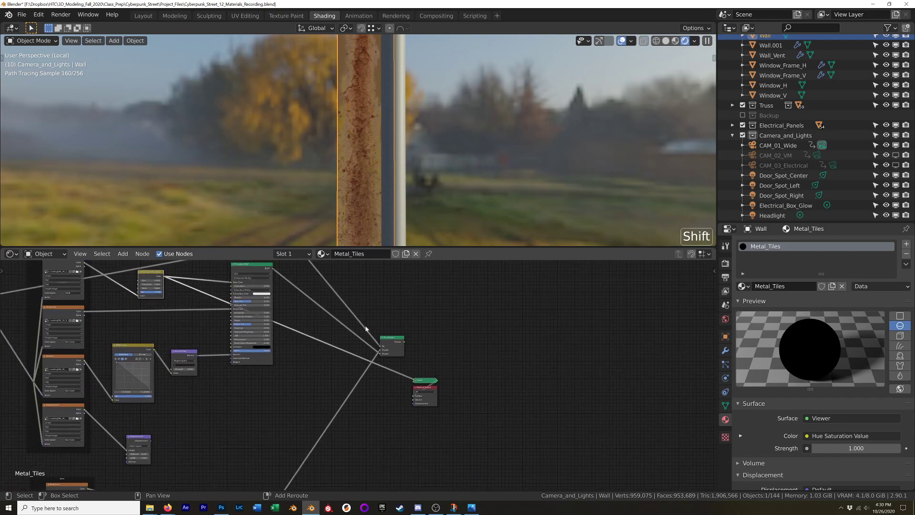
pyautogui.keyDown('ctrl'); pyautogui.keyDown('shift'); pyautogui.click(400, 340); pyautogui.keyUp('shift'); pyautogui.keyUp('ctrl')
pyautogui.moveTo(330, 143); pyautogui.dragTo(321, 151, button='middle')
pyautogui.scroll(5, 367, 334)
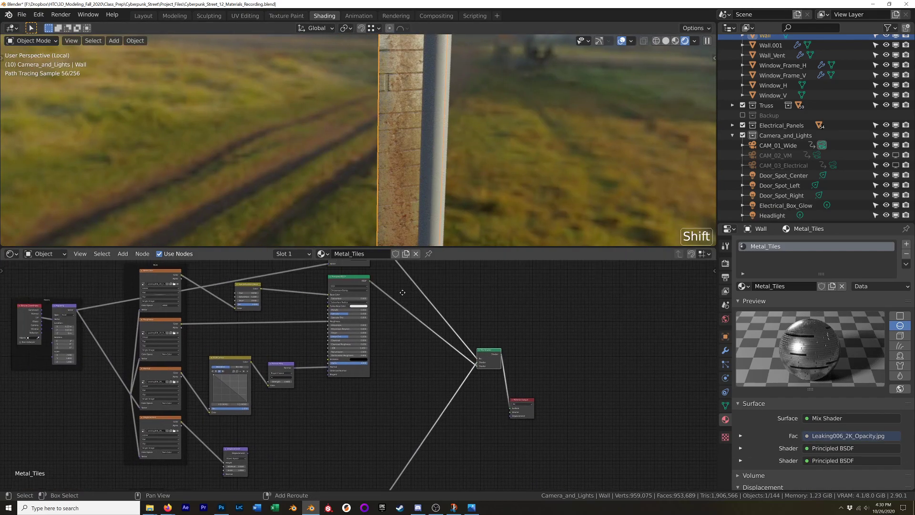
# Insert an RGB Curves node between the Hue Saturation Value node and the base colour.
pyautogui.hotkey('shift', 'a')
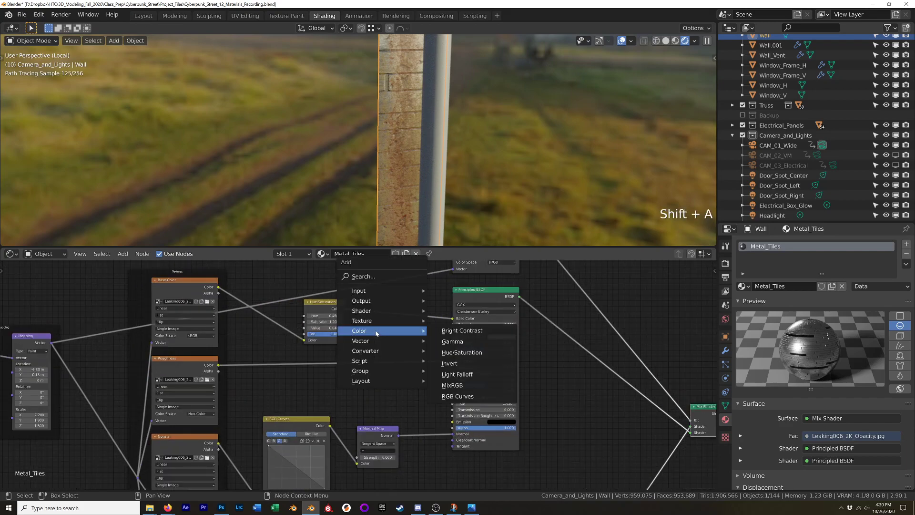
pyautogui.click(457, 396)
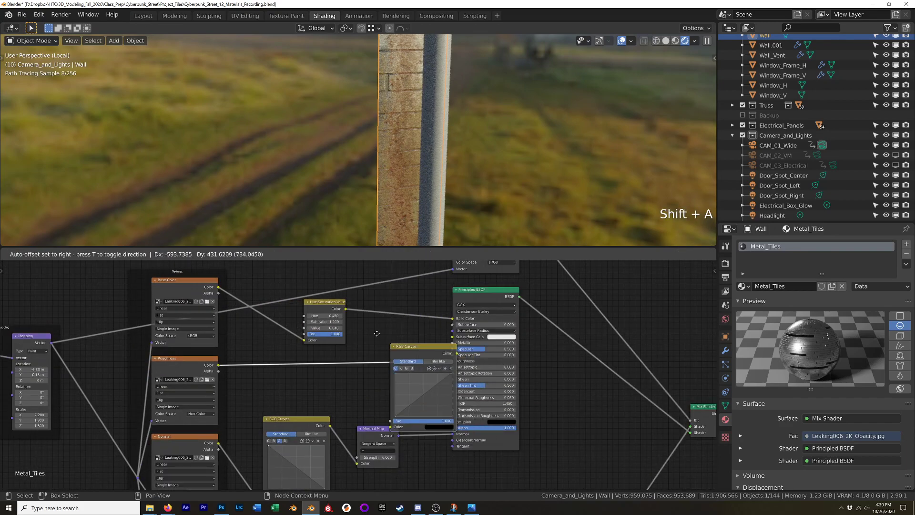
pyautogui.click(368, 302)
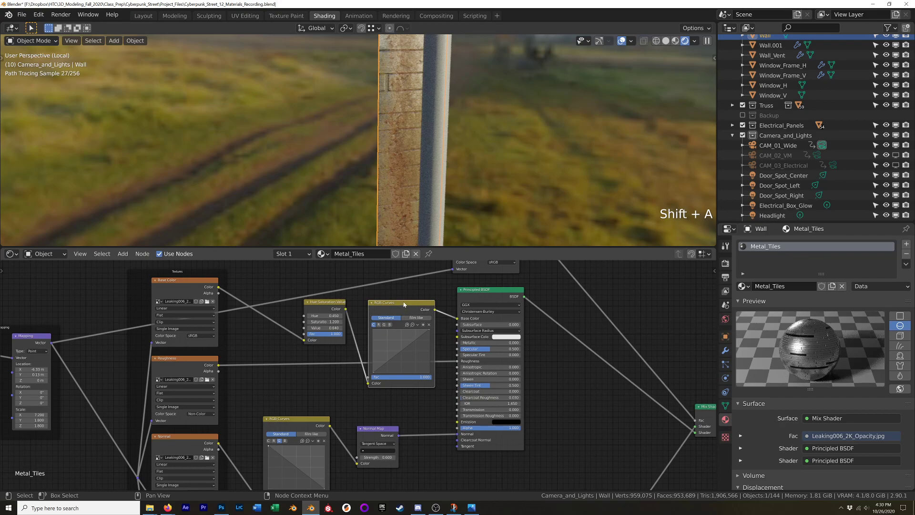
pyautogui.moveTo(405, 303); pyautogui.dragTo(413, 285)
# Add a darkening point on the combined curve and a point on the green curve.
pyautogui.click(409, 336)
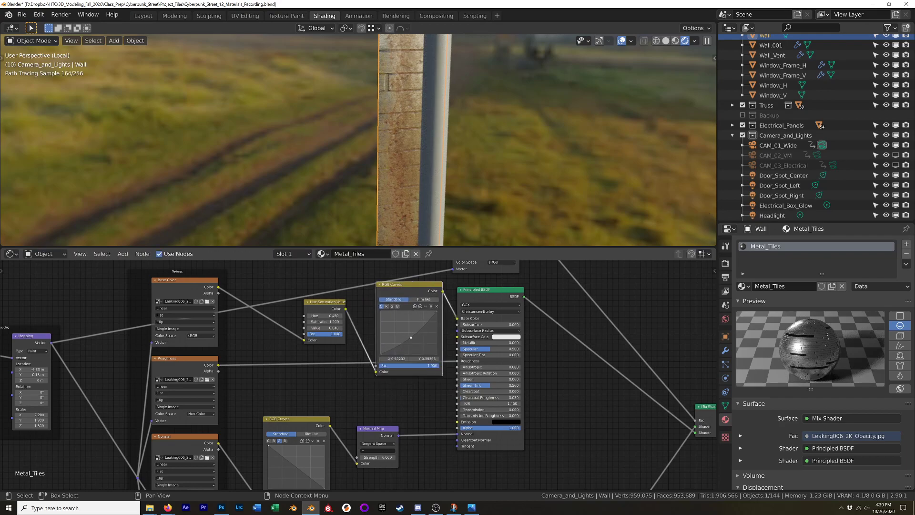
pyautogui.moveTo(401, 322); pyautogui.dragTo(401, 337, button='middle')
pyautogui.click(394, 321)
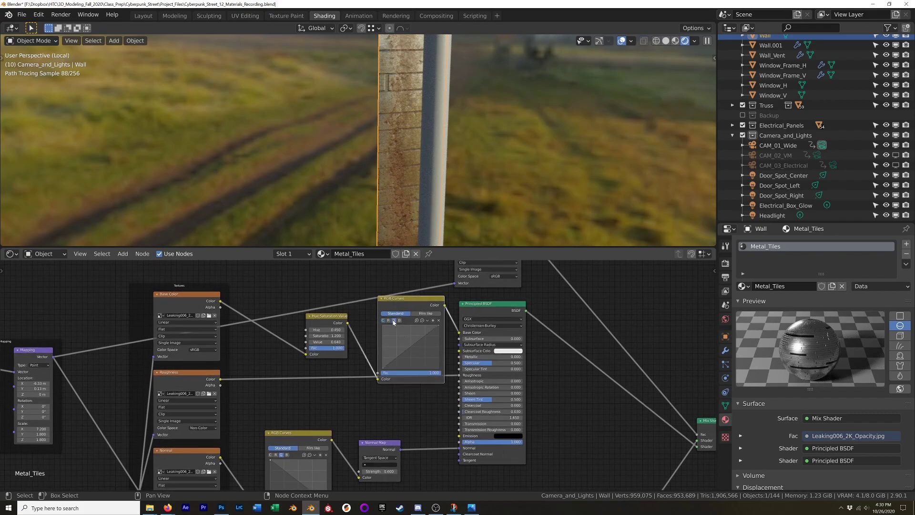
pyautogui.click(412, 346)
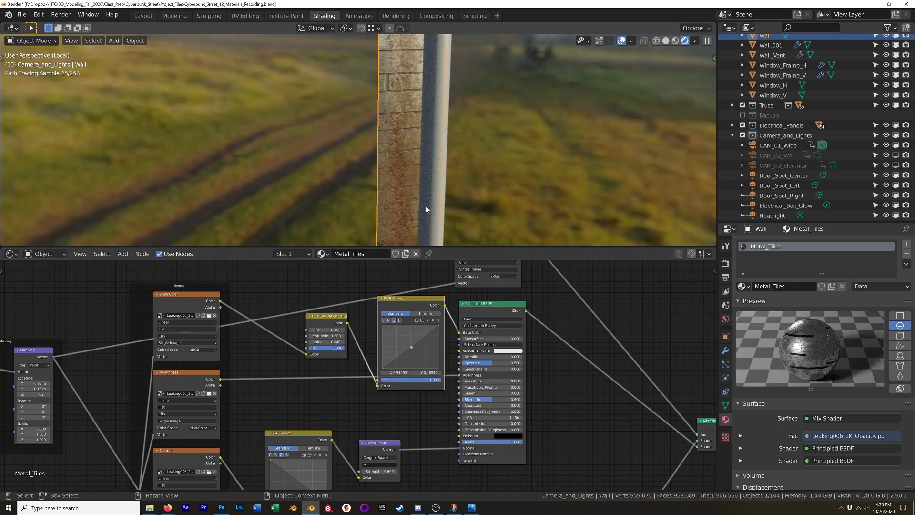
pyautogui.moveTo(432, 201); pyautogui.dragTo(442, 189, button='middle')
pyautogui.keyDown('shift'); pyautogui.moveTo(408, 194); pyautogui.dragTo(421, 215, button='middle'); pyautogui.keyUp('shift')
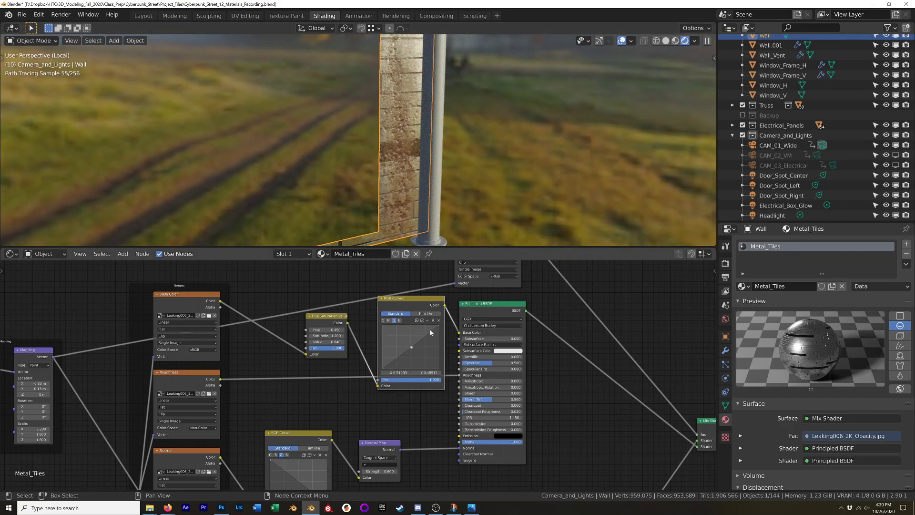
pyautogui.scroll(-5, 551, 373)
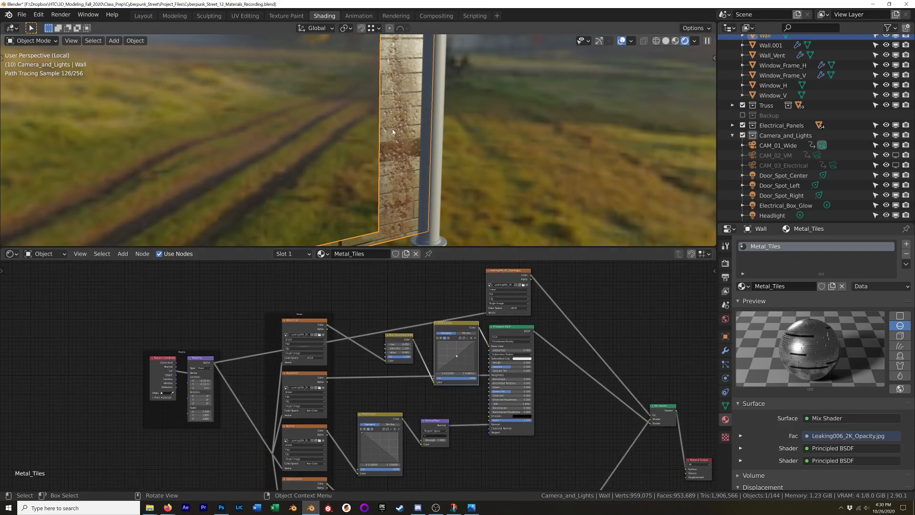
# Switch to the front view of the wall, leaving viewport shading unchanged.
pyautogui.scroll(-6, 395, 134)
pyautogui.moveTo(396, 135)
pyautogui.mouseDown(button='middle')
pyautogui.moveTo(360, 122)
pyautogui.moveTo(396, 163)
pyautogui.moveTo(404, 155)
pyautogui.moveTo(363, 173)
pyautogui.moveTo(346, 141)
pyautogui.moveTo(387, 154)
pyautogui.mouseUp(button='middle')
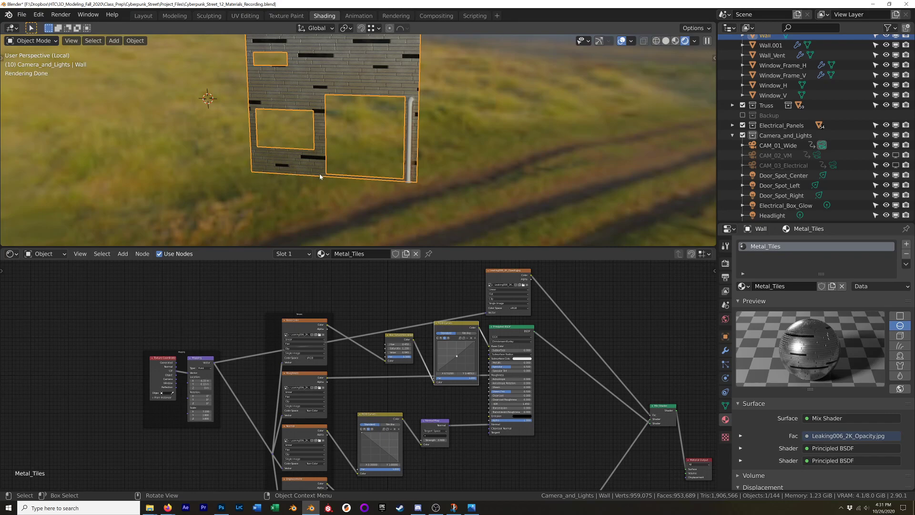
pyautogui.press('KP_1')
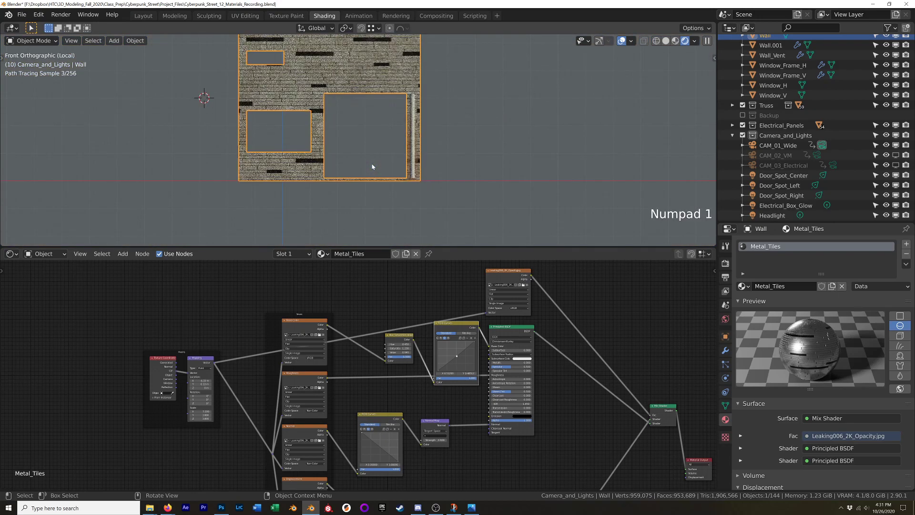
pyautogui.scroll(5, 314, 157)
pyautogui.press('z')
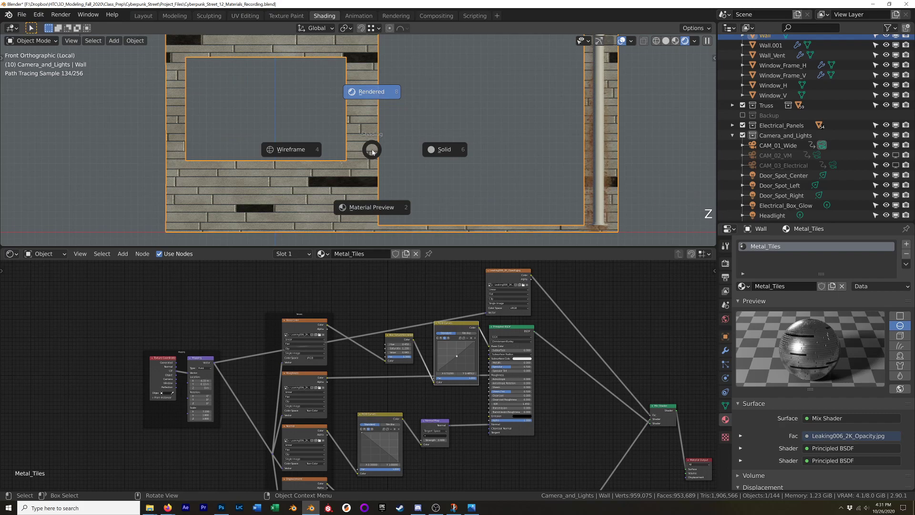
pyautogui.click(372, 152)
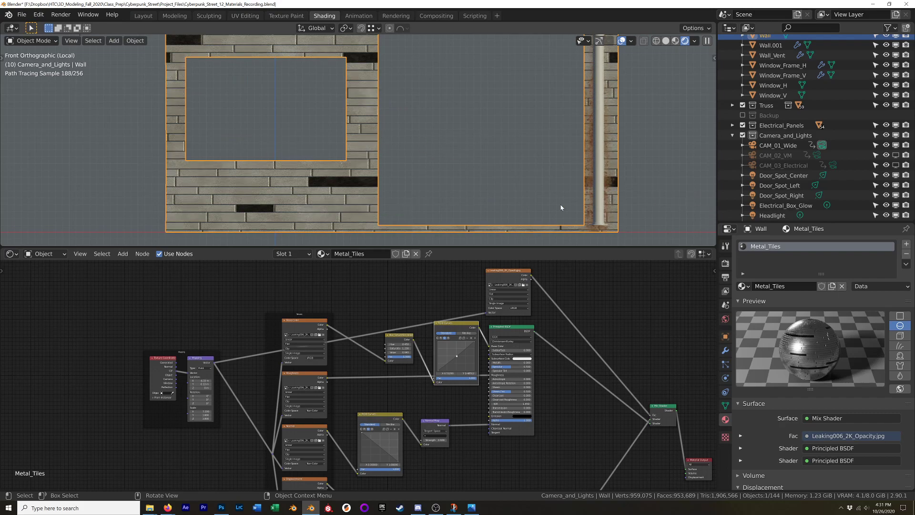
# Preview TexturesCom_WallFooterMossDecal_masked_5.png in Photos, then close it and return to Blender.
pyautogui.click(149, 508)
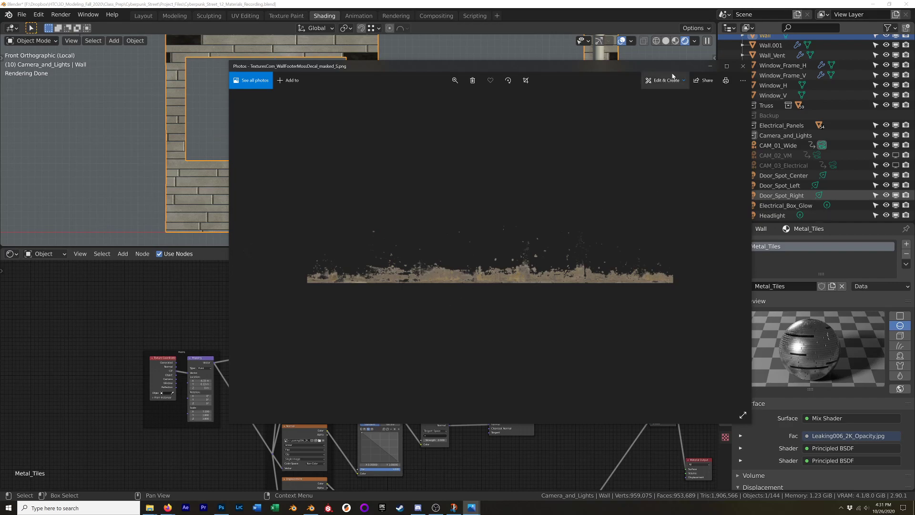
pyautogui.click(742, 66)
pyautogui.scroll(-4, 336, 127)
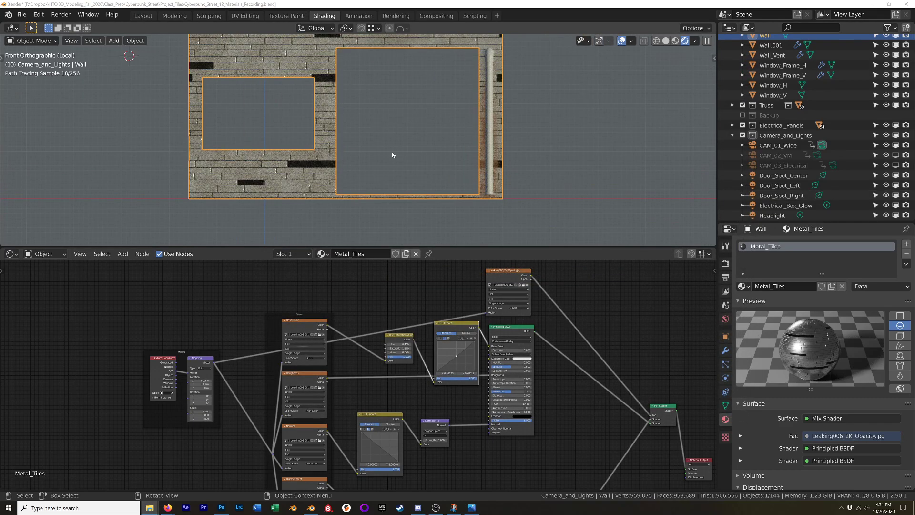
pyautogui.click(399, 6)
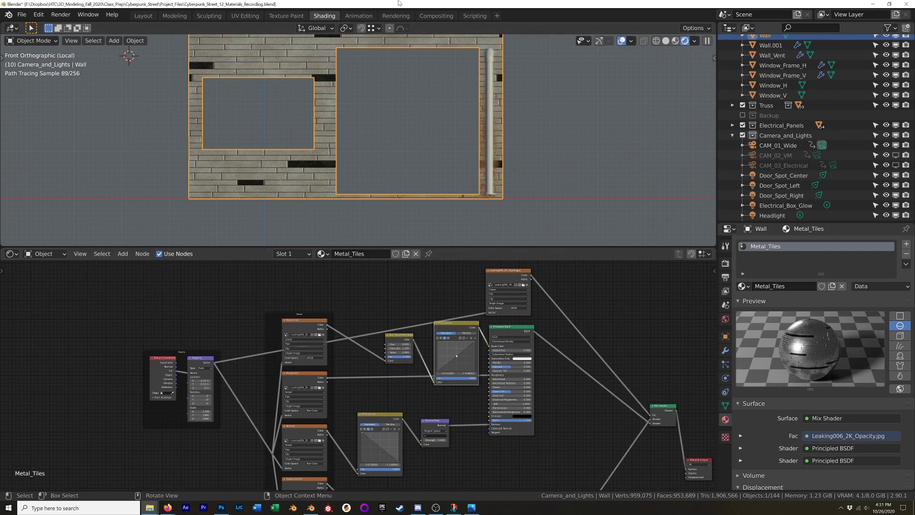
# Switch the viewport to Material Preview shading and orbit to a perspective view of the wall.
pyautogui.press('z')
pyautogui.click(388, 274)
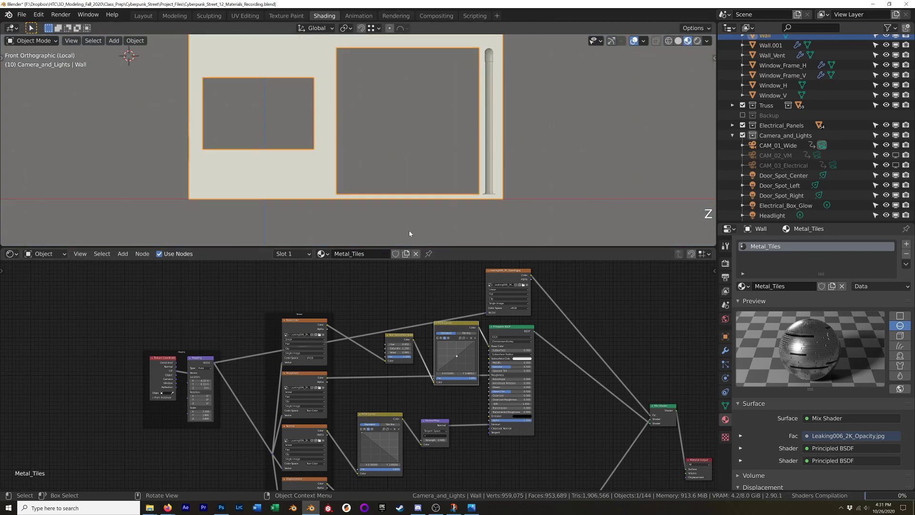
pyautogui.scroll(-4, 393, 145)
pyautogui.moveTo(392, 136); pyautogui.dragTo(375, 138, button='middle')
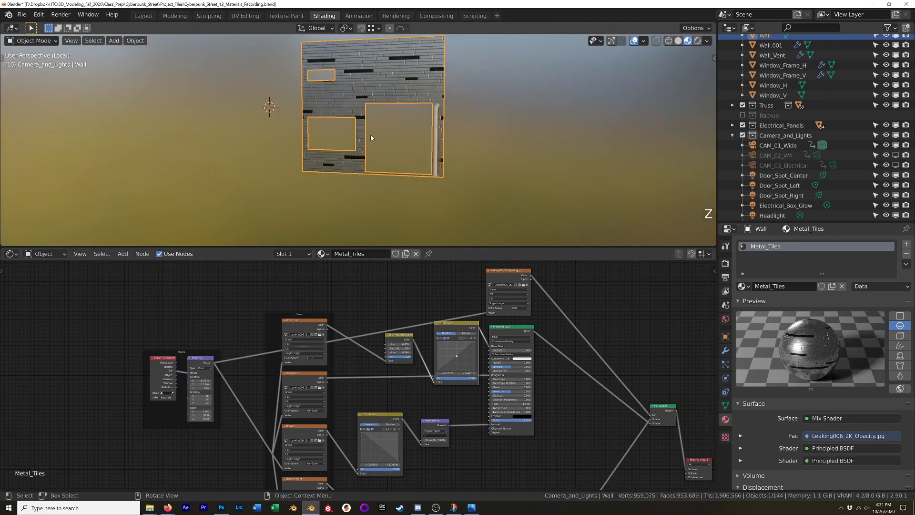
pyautogui.scroll(-9, 620, 337)
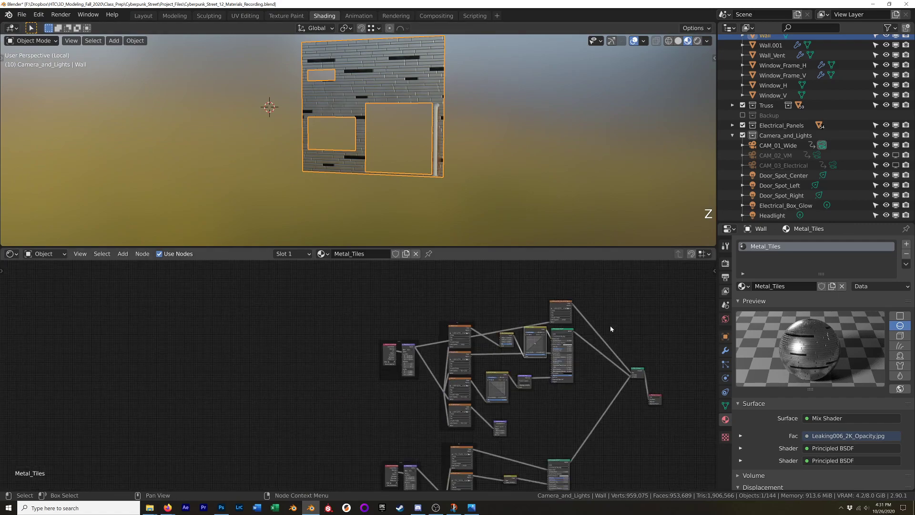
# Box-select the upper shader nodes and move them up and to the left.
pyautogui.keyDown('shift'); pyautogui.moveTo(610, 328); pyautogui.dragTo(495, 341, button='middle'); pyautogui.keyUp('shift')
pyautogui.scroll(7, 429, 319)
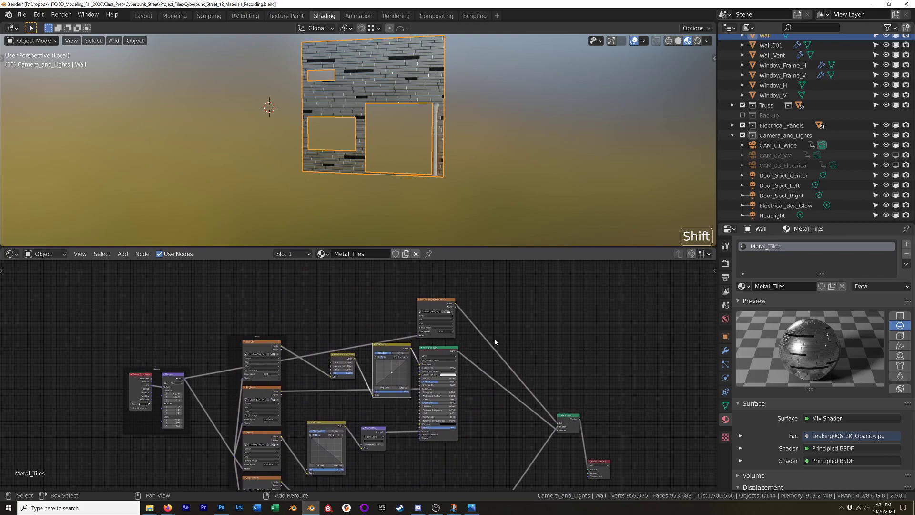
pyautogui.scroll(-5, 483, 426)
pyautogui.keyDown('shift'); pyautogui.moveTo(439, 478); pyautogui.dragTo(468, 433, button='middle'); pyautogui.keyUp('shift')
pyautogui.moveTo(249, 282); pyautogui.dragTo(505, 439)
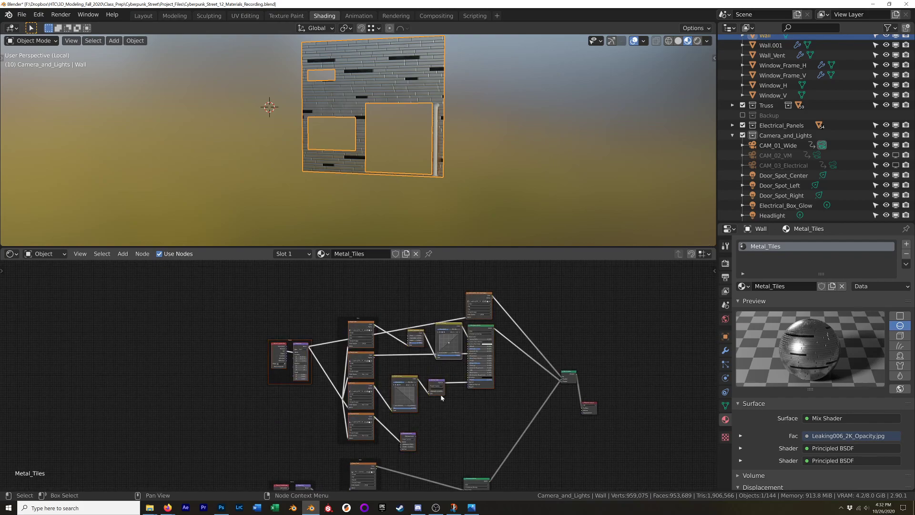
pyautogui.moveTo(480, 329); pyautogui.dragTo(288, 298)
# Move the framed lower node group down-left and drop the moss decal PNG in as a texture node.
pyautogui.keyDown('shift'); pyautogui.moveTo(474, 415); pyautogui.dragTo(566, 288, button='middle'); pyautogui.keyUp('shift')
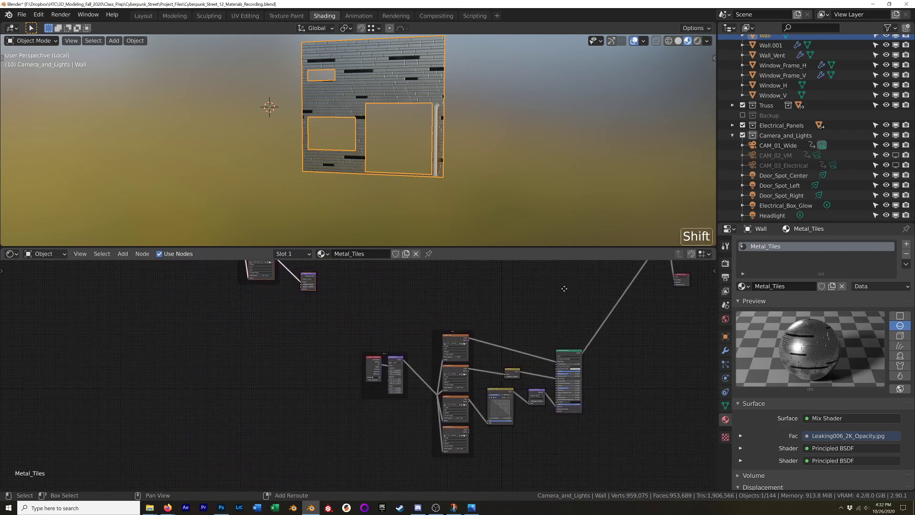
pyautogui.moveTo(352, 326); pyautogui.dragTo(588, 469)
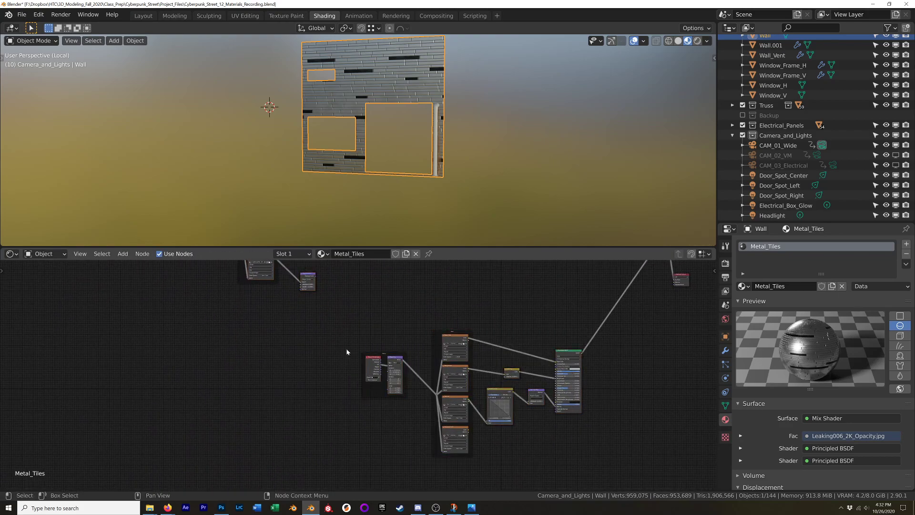
pyautogui.moveTo(347, 322); pyautogui.dragTo(589, 484)
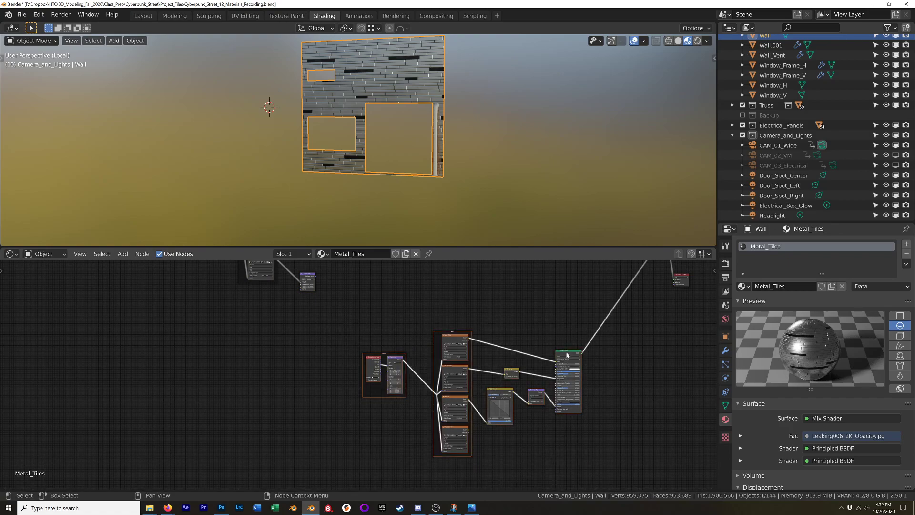
pyautogui.moveTo(567, 354); pyautogui.dragTo(516, 397)
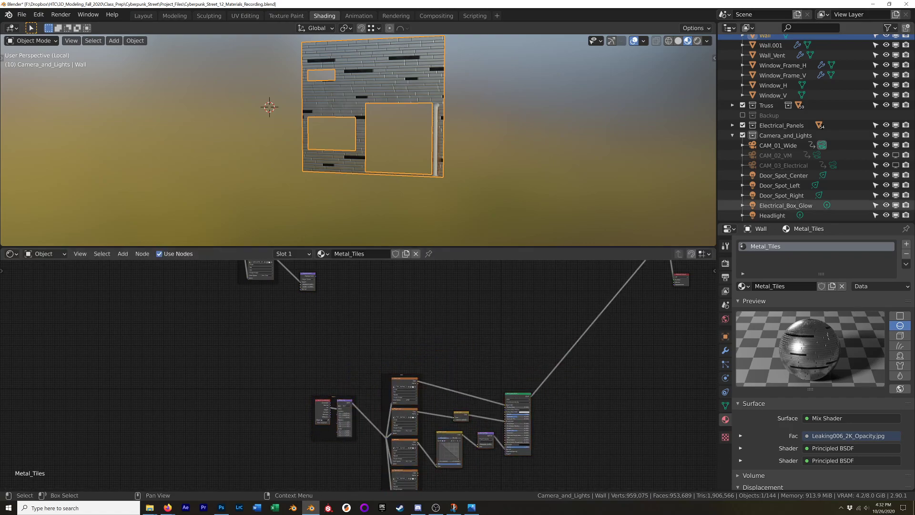
pyautogui.moveTo(914, 186); pyautogui.dragTo(424, 330)
pyautogui.scroll(7, 432, 348)
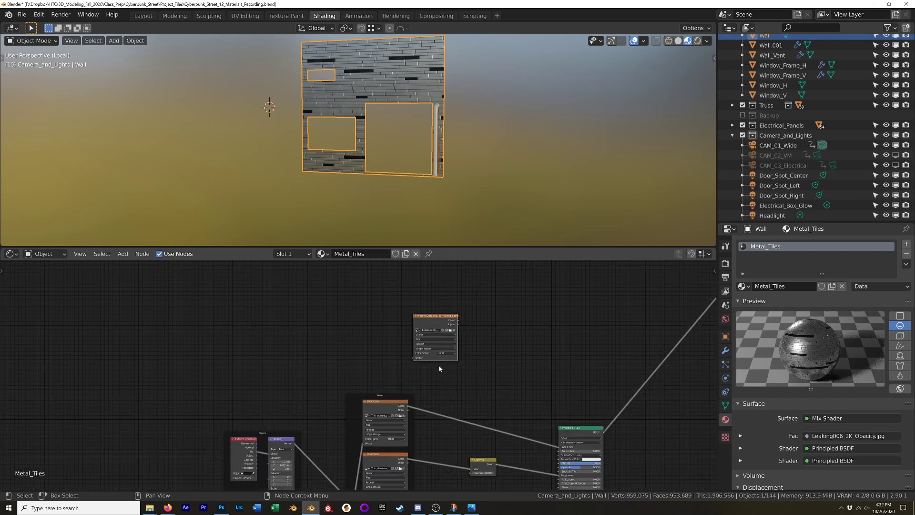
# Place the new moss decal image node above the Base Color texture.
pyautogui.scroll(5, 439, 369)
pyautogui.keyDown('shift'); pyautogui.moveTo(443, 375); pyautogui.dragTo(508, 373, button='middle'); pyautogui.keyUp('shift')
pyautogui.moveTo(498, 289); pyautogui.dragTo(425, 308)
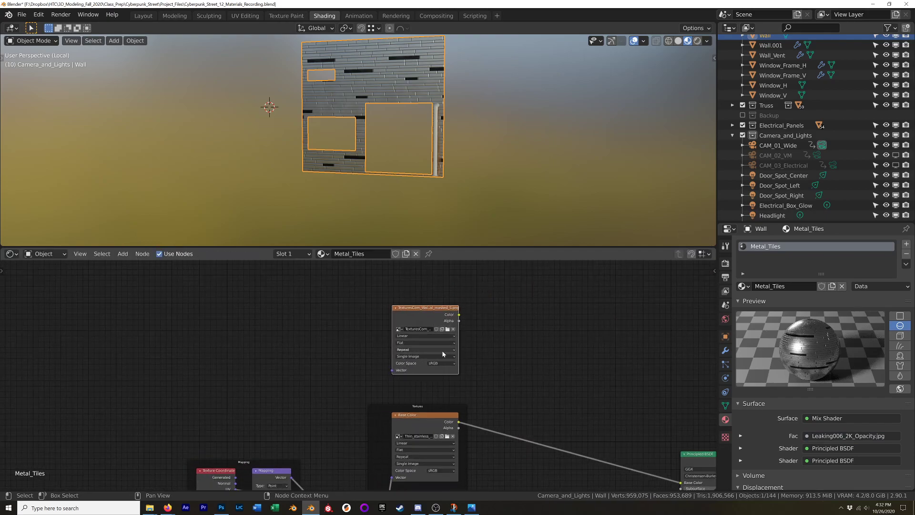
pyautogui.scroll(6, 457, 355)
pyautogui.keyDown('shift'); pyautogui.moveTo(508, 369); pyautogui.dragTo(568, 371, button='middle'); pyautogui.keyUp('shift')
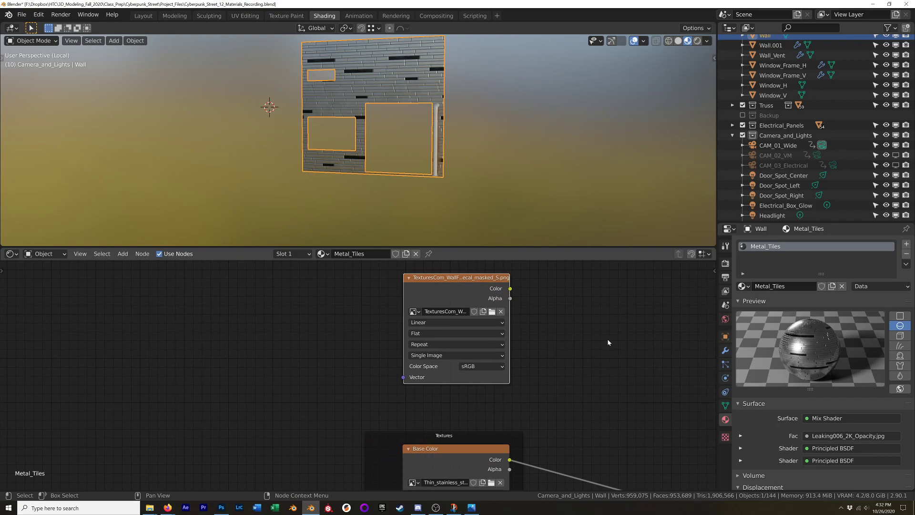
pyautogui.scroll(6, 343, 173)
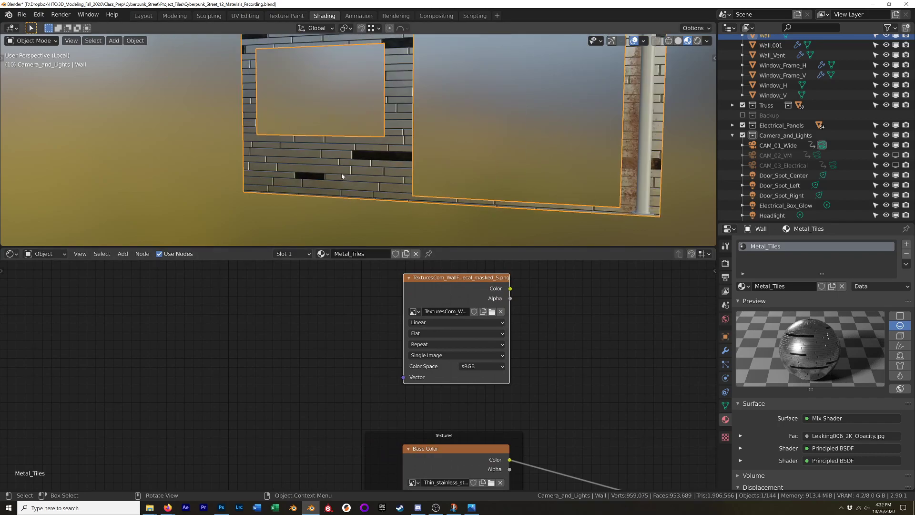
# Add Texture Coordinate and Mapping nodes to the decal node with Ctrl+T.
pyautogui.click(413, 283)
pyautogui.hotkey('ctrl', 't')
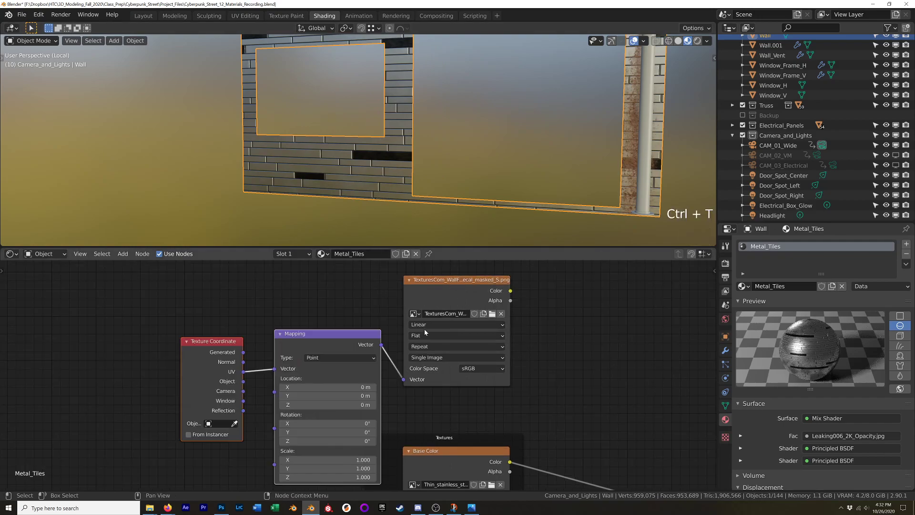
pyautogui.moveTo(332, 335); pyautogui.dragTo(222, 340)
pyautogui.keyDown('shift'); pyautogui.moveTo(420, 421); pyautogui.dragTo(338, 401, button='middle'); pyautogui.keyUp('shift')
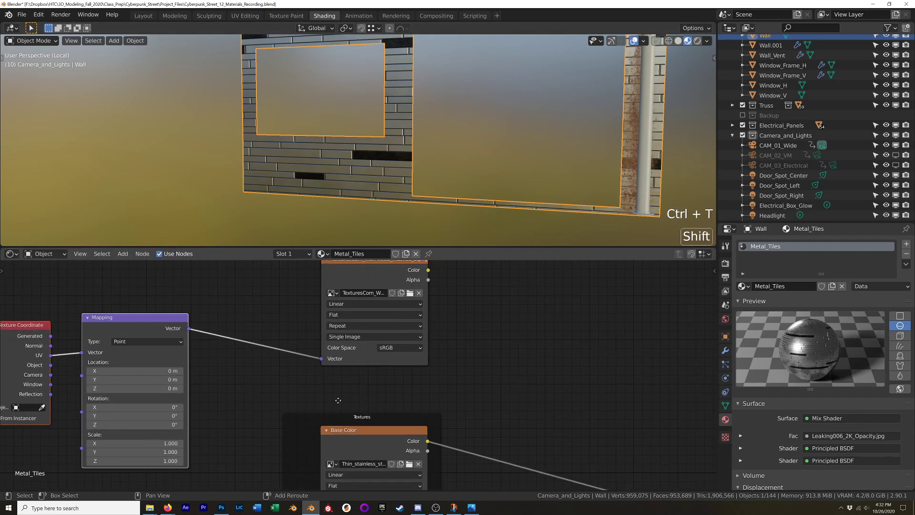
pyautogui.scroll(-4, 338, 400)
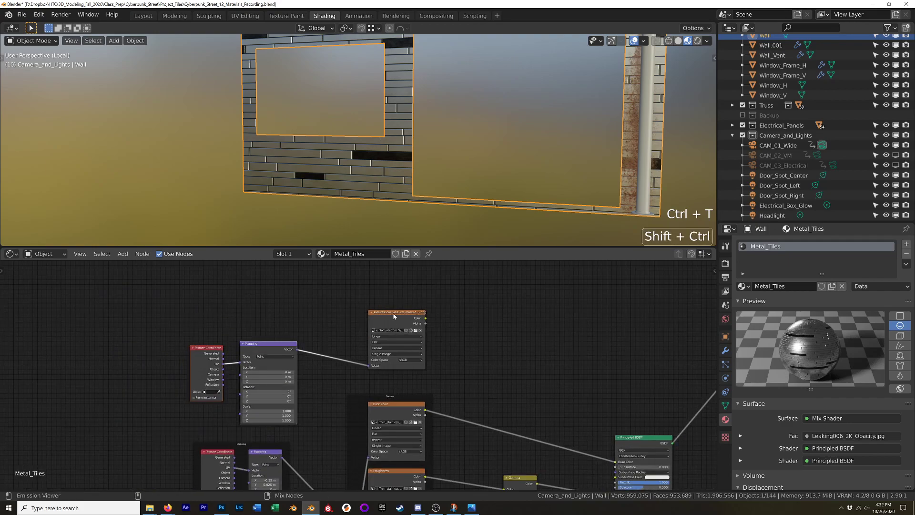
# Preview the moss decal alone on the wall and raise its Mapping Scale Y to 6.7.
pyautogui.keyDown('ctrl'); pyautogui.keyDown('shift'); pyautogui.click(394, 316); pyautogui.keyUp('shift'); pyautogui.keyUp('ctrl')
pyautogui.scroll(-5, 393, 153)
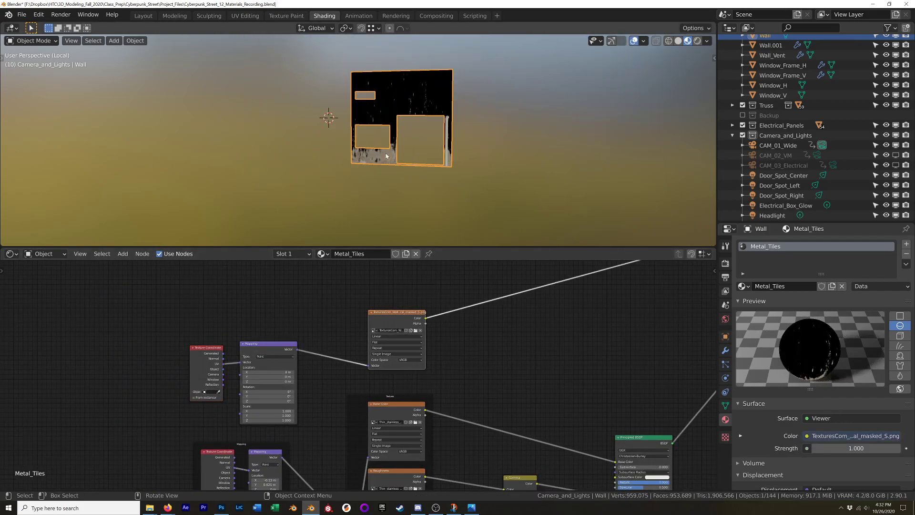
pyautogui.scroll(3, 317, 365)
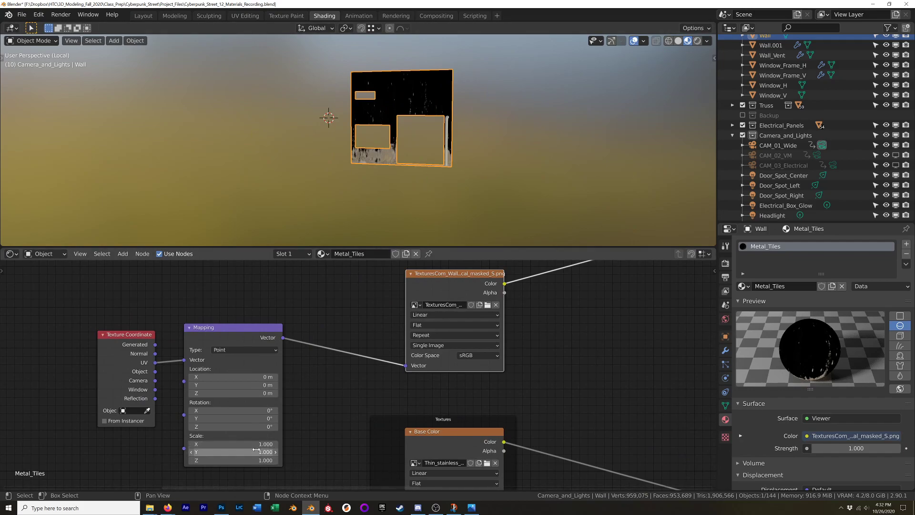
pyautogui.moveTo(256, 450); pyautogui.dragTo(312, 450)
pyautogui.scroll(1, 392, 232)
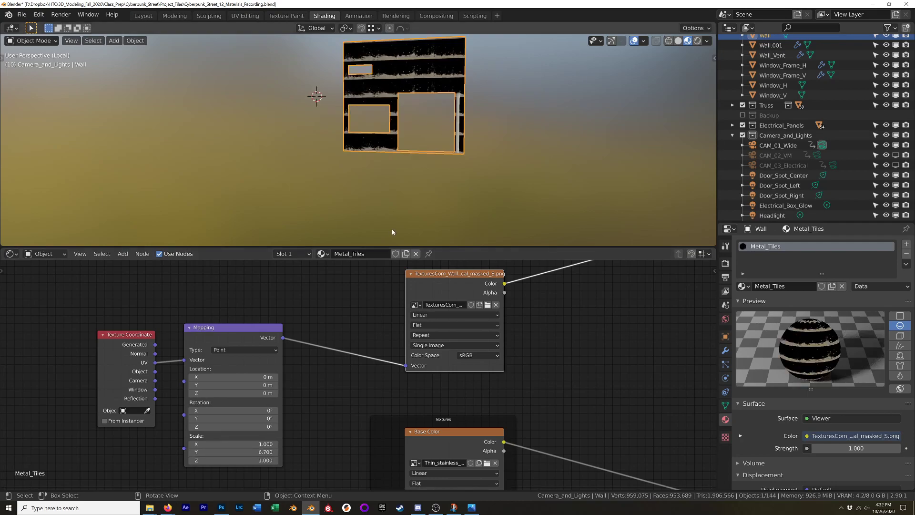
pyautogui.scroll(2, 392, 232)
pyautogui.keyDown('shift'); pyautogui.scroll(2, 401, 156); pyautogui.keyUp('shift')
# View the wall's bottom edge from the front and open the decal PNG beside it for comparison.
pyautogui.press('KP_1')
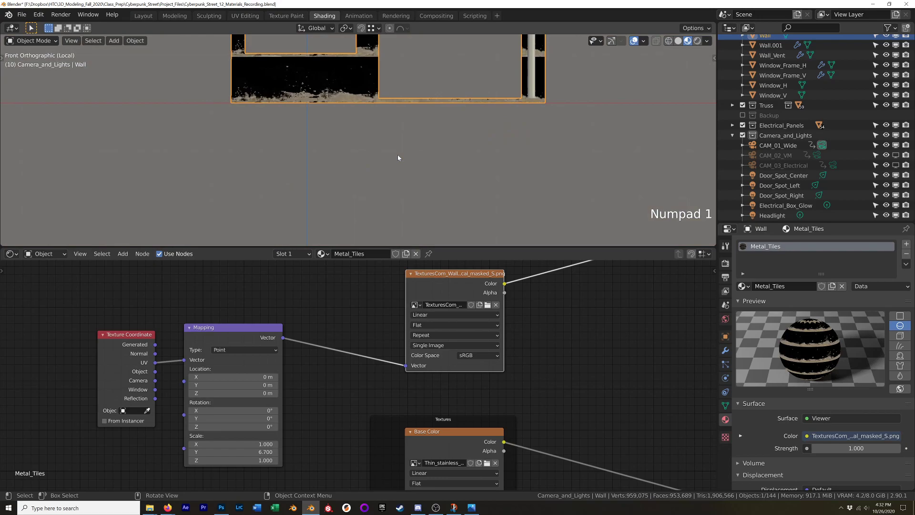
pyautogui.scroll(3, 343, 101)
pyautogui.keyDown('shift'); pyautogui.moveTo(354, 124); pyautogui.dragTo(310, 165, button='middle'); pyautogui.keyUp('shift')
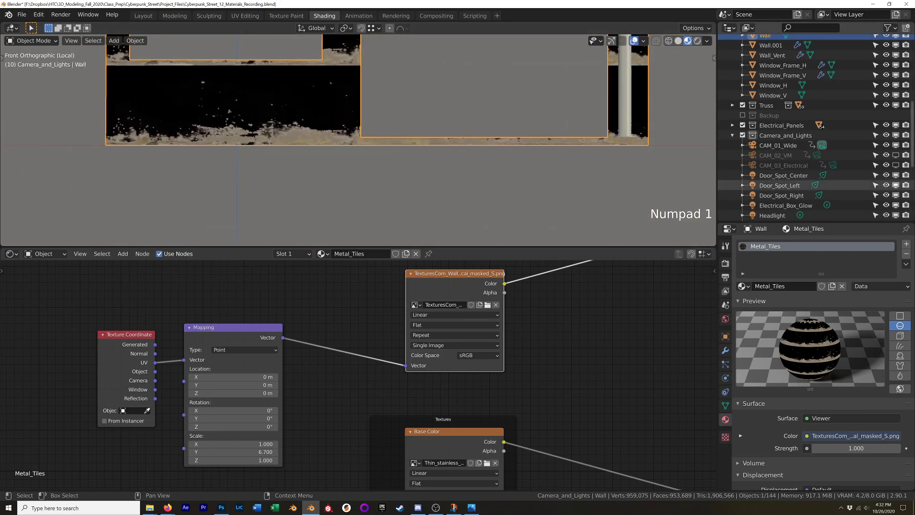
pyautogui.click(472, 506)
pyautogui.moveTo(615, 65); pyautogui.dragTo(476, 108)
pyautogui.moveTo(321, 110); pyautogui.dragTo(304, 170)
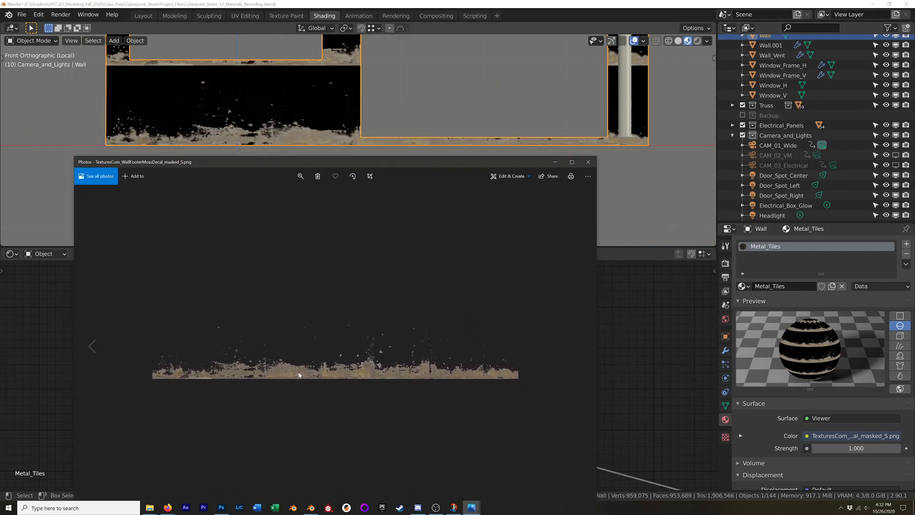
# Close the image viewer, set the decal's Mapping Scale Y to 6.5, and show the Extension options.
pyautogui.click(588, 161)
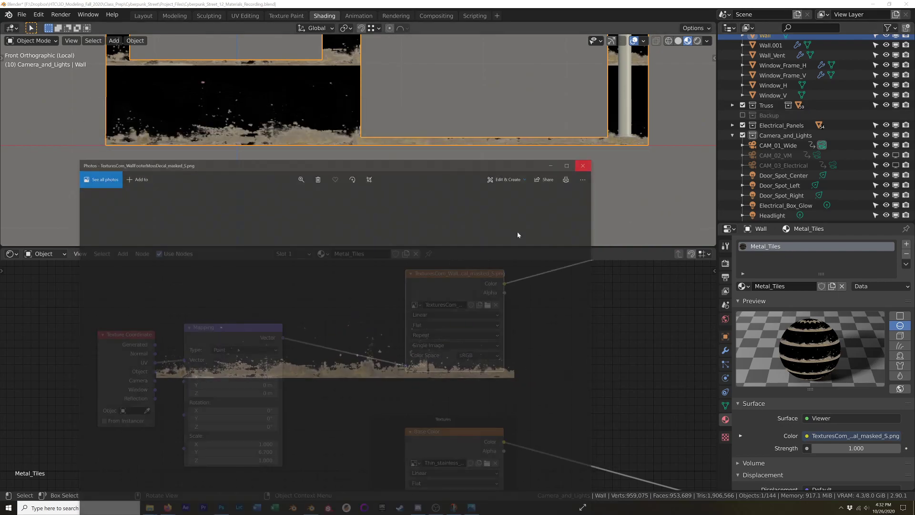
pyautogui.click(255, 451)
pyautogui.write('6.5')
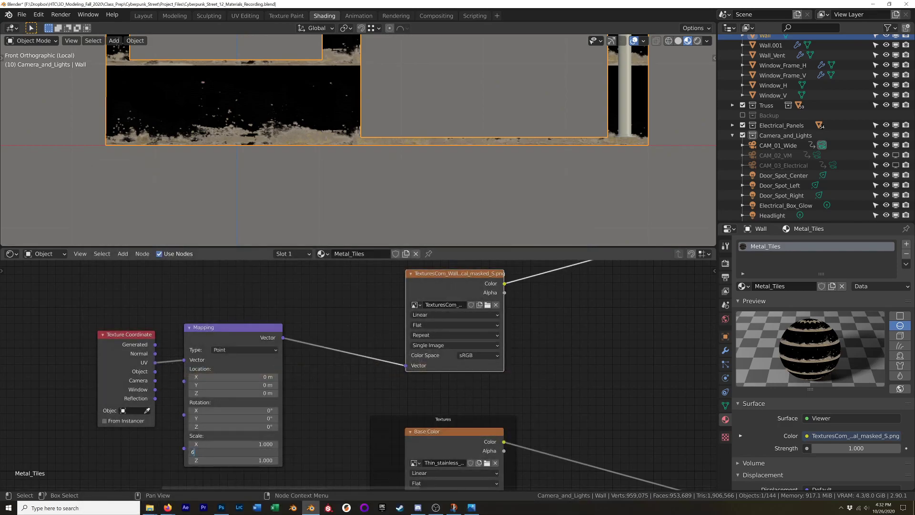
pyautogui.press('Return')
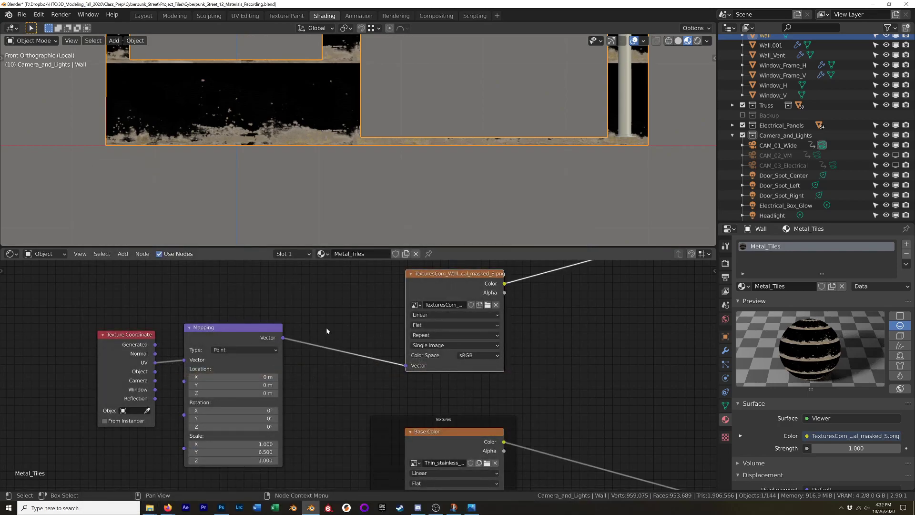
pyautogui.scroll(-3, 466, 157)
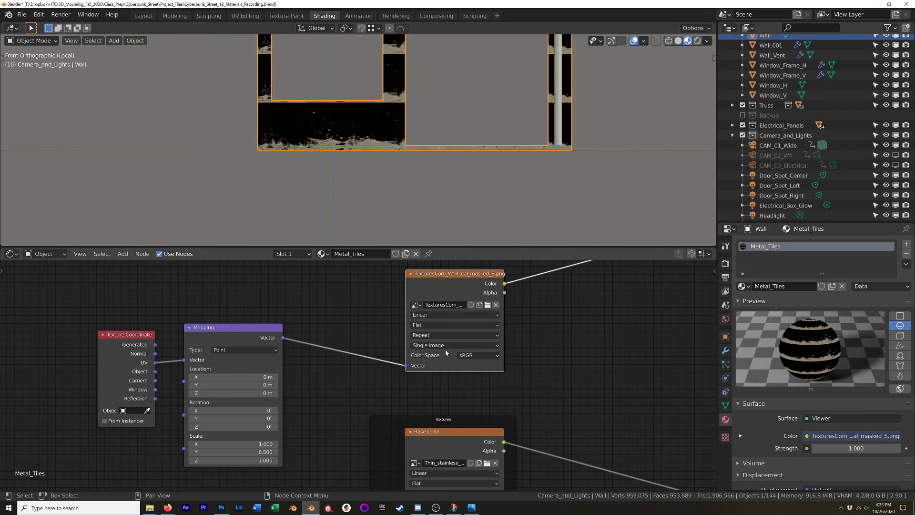
pyautogui.click(447, 334)
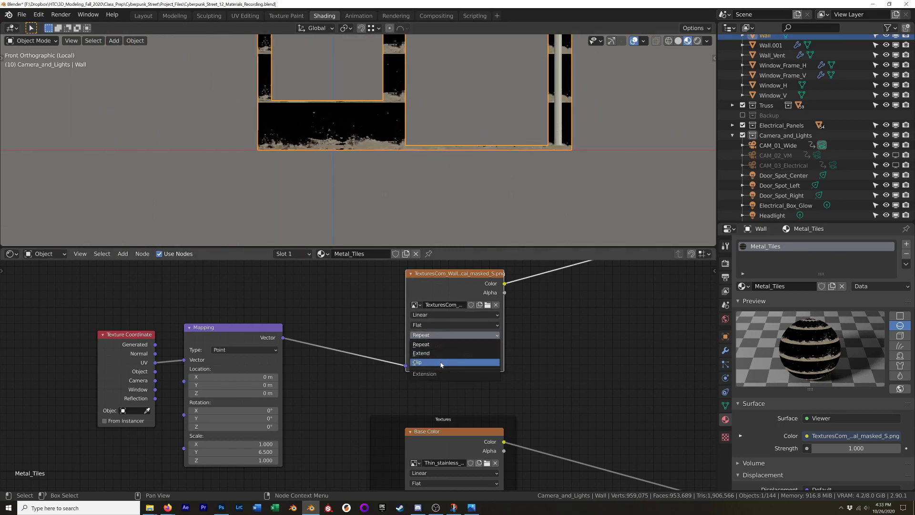
# Set the decal image Extension to Clip so it no longer tiles.
pyautogui.click(440, 363)
pyautogui.moveTo(471, 160); pyautogui.dragTo(389, 153, button='middle')
pyautogui.scroll(8, 390, 153)
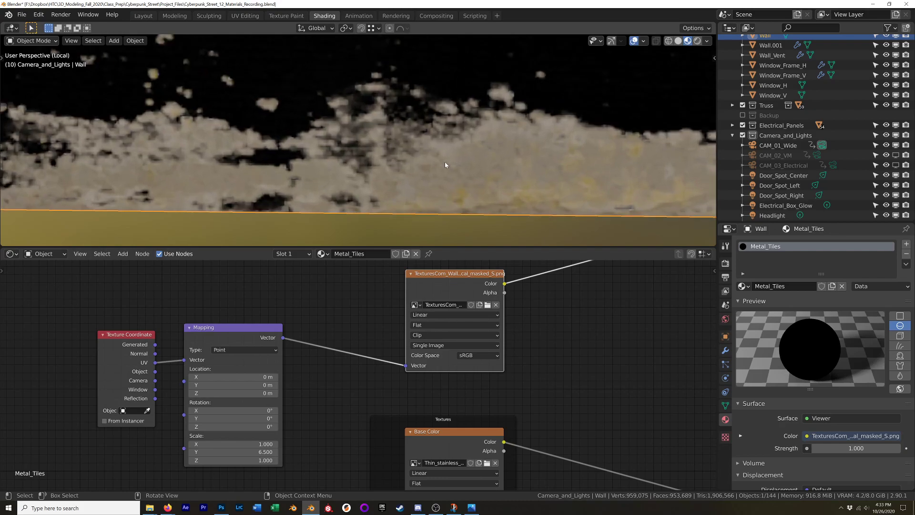
pyautogui.scroll(-4, 447, 156)
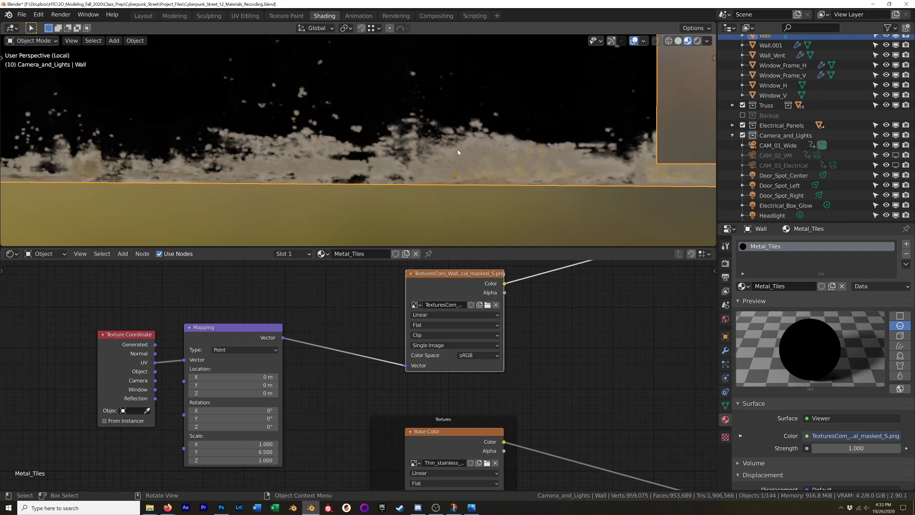
pyautogui.scroll(-3, 447, 151)
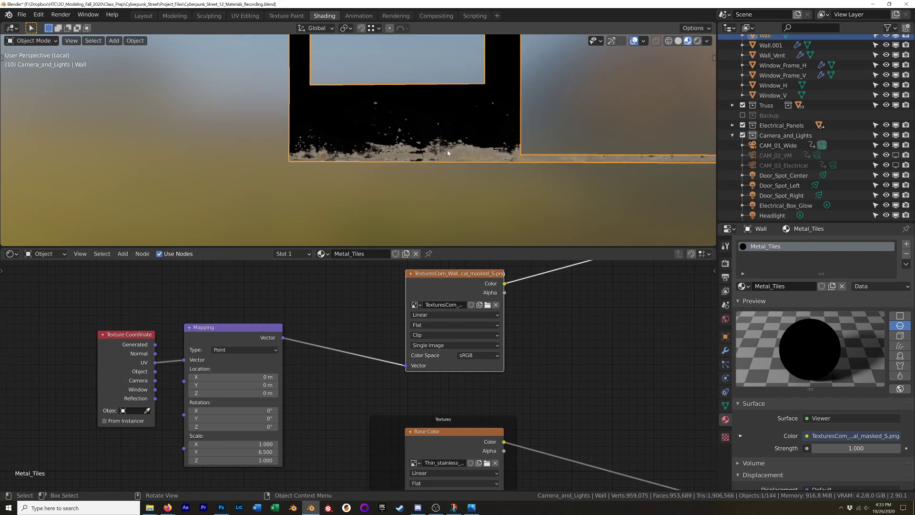
pyautogui.scroll(6, 445, 153)
pyautogui.scroll(-5, 424, 165)
pyautogui.scroll(4, 370, 149)
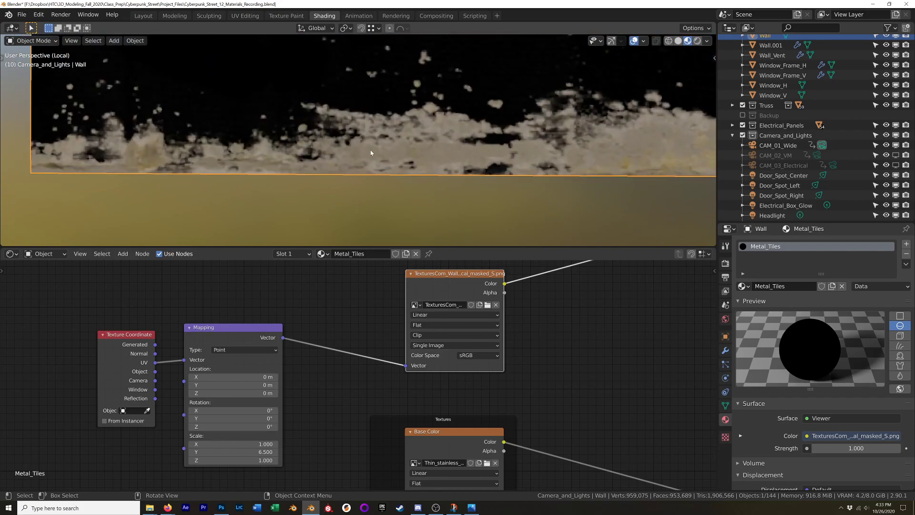
pyautogui.scroll(-5, 373, 150)
pyautogui.scroll(2, 419, 145)
pyautogui.scroll(-2, 419, 147)
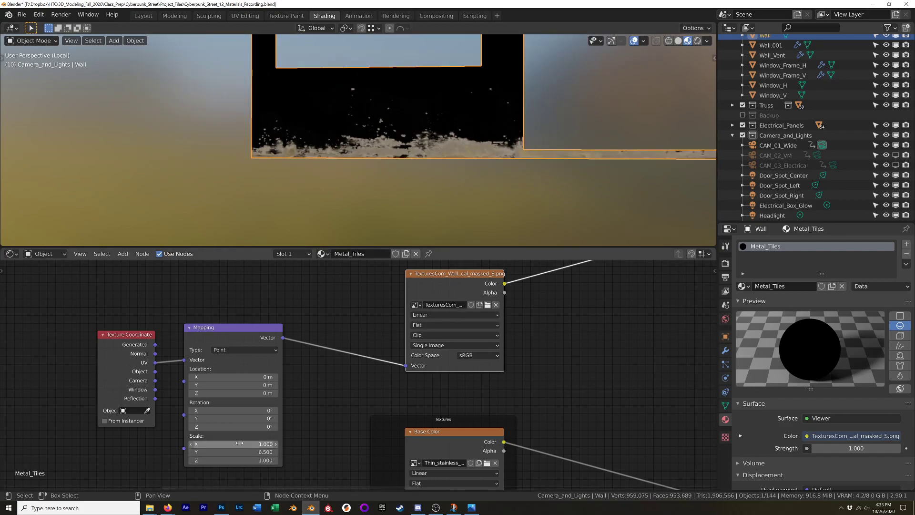
# Scale the decal mapping to 2 on all axes, then set Scale Y to 13.
pyautogui.moveTo(238, 444); pyautogui.dragTo(239, 460)
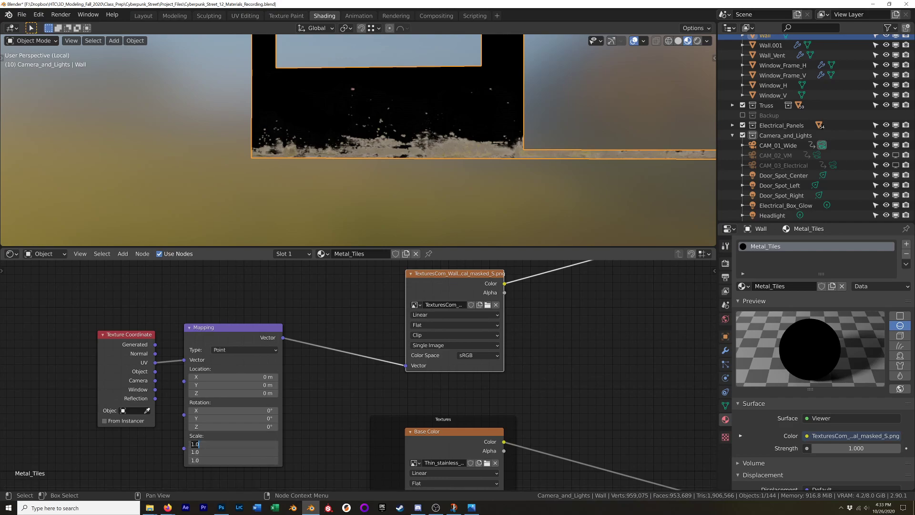
pyautogui.write('2')
pyautogui.press('Return')
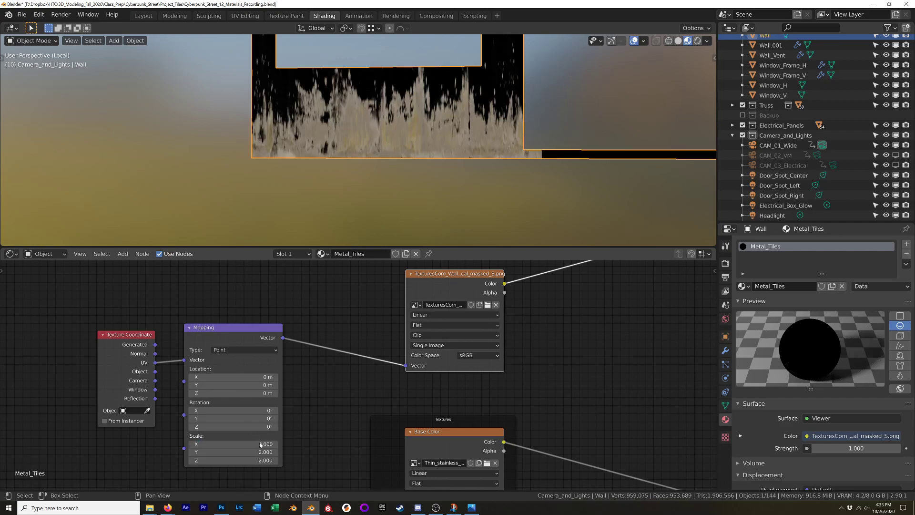
pyautogui.click(261, 452)
pyautogui.write('13')
pyautogui.press('Return')
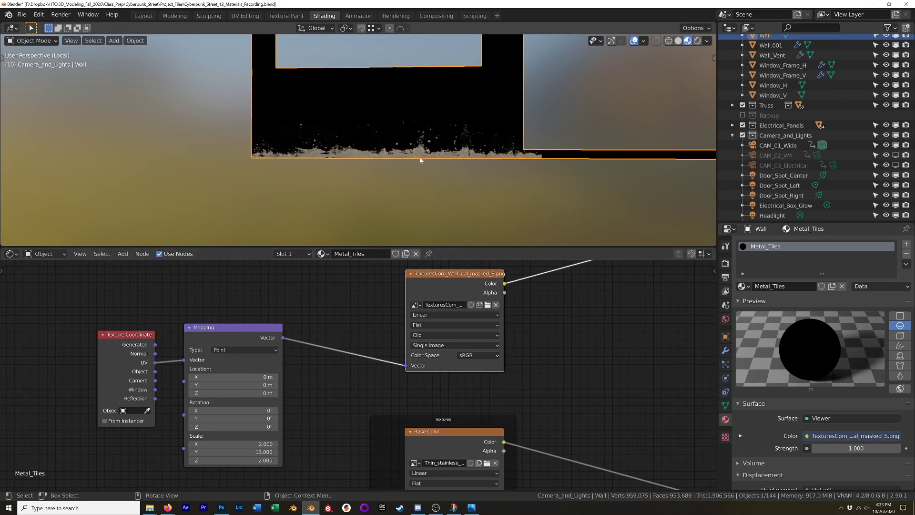
# Inspect the thin moss strip along the wall's bottom edge and reopen the Extension options.
pyautogui.scroll(-4, 420, 161)
pyautogui.moveTo(474, 161); pyautogui.dragTo(465, 174)
pyautogui.scroll(6, 374, 170)
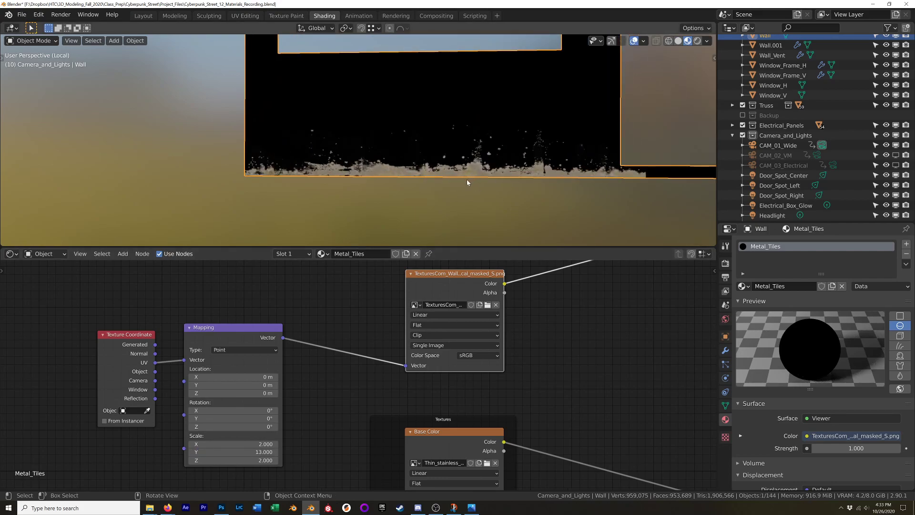
pyautogui.scroll(4, 341, 172)
pyautogui.scroll(-4, 346, 170)
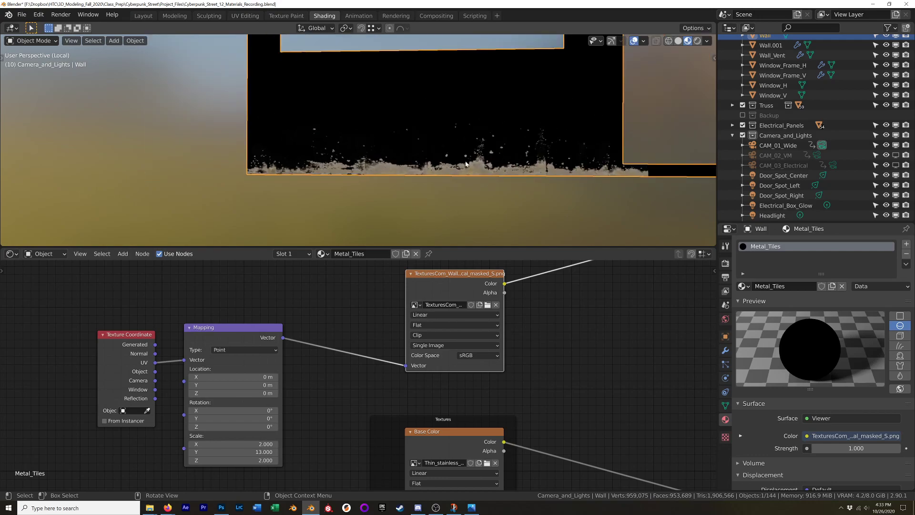
pyautogui.keyDown('shift'); pyautogui.moveTo(546, 176); pyautogui.dragTo(288, 175, button='middle'); pyautogui.keyUp('shift')
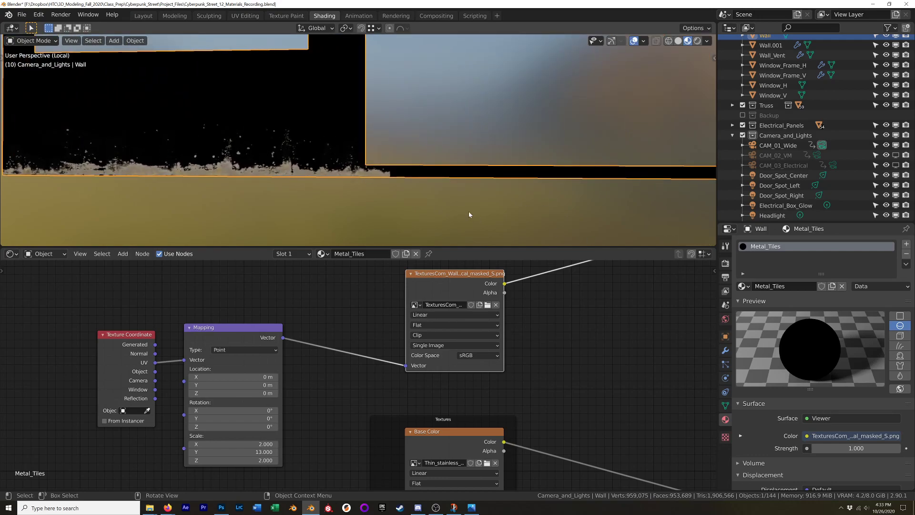
pyautogui.click(445, 335)
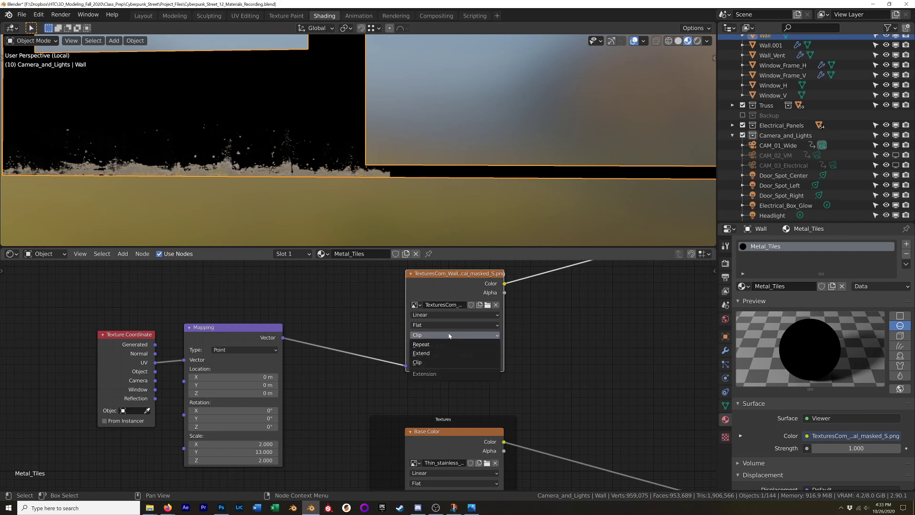
pyautogui.click(446, 344)
pyautogui.scroll(-5, 480, 143)
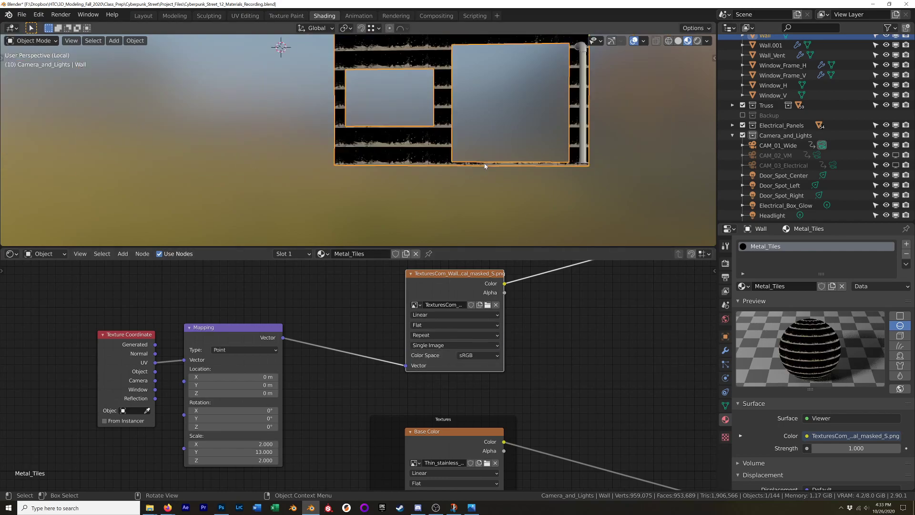
pyautogui.keyDown('shift'); pyautogui.moveTo(491, 150); pyautogui.dragTo(480, 207, button='middle'); pyautogui.keyUp('shift')
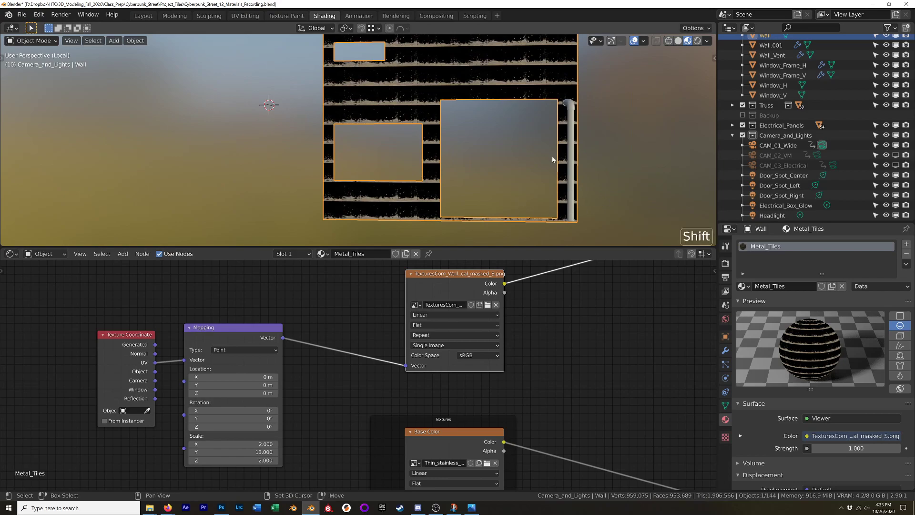
pyautogui.keyDown('shift'); pyautogui.moveTo(567, 198); pyautogui.dragTo(480, 166, button='middle'); pyautogui.keyUp('shift')
pyautogui.scroll(-2, 482, 163)
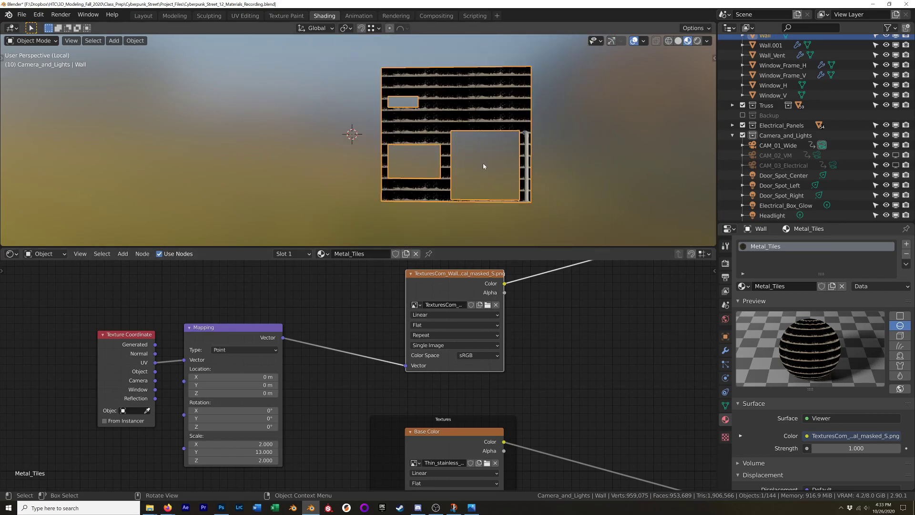
pyautogui.scroll(4, 482, 165)
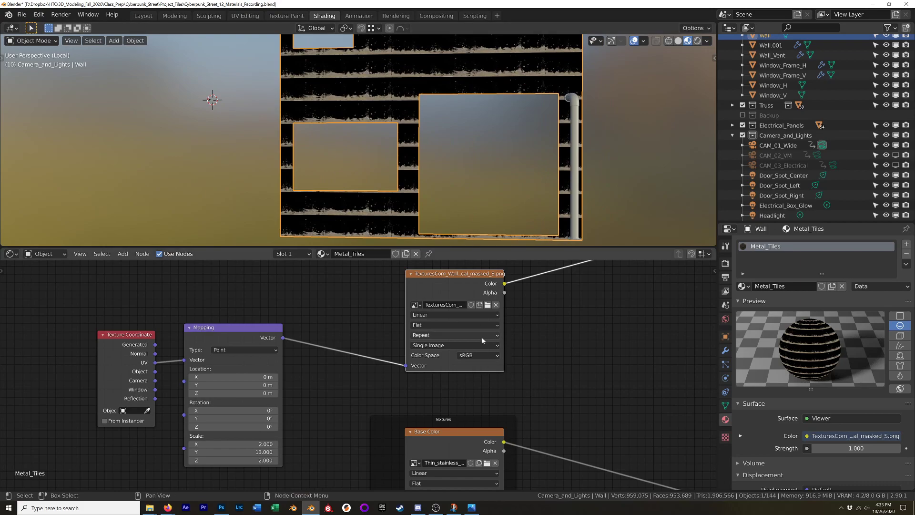
pyautogui.click(435, 335)
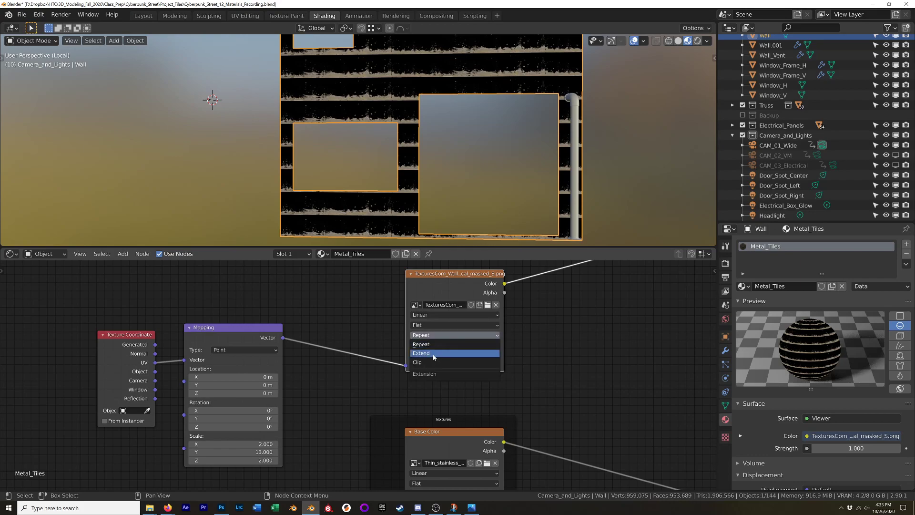
pyautogui.click(434, 362)
pyautogui.scroll(-1, 438, 308)
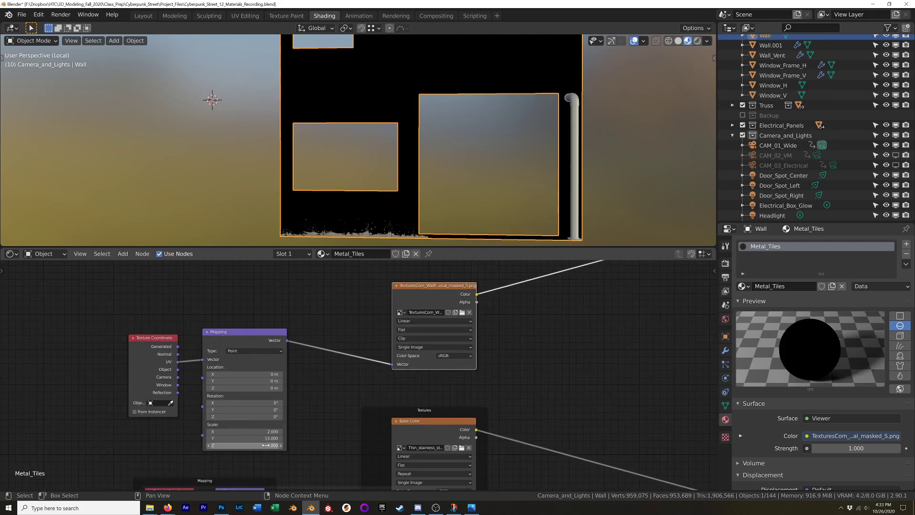
# View the wall from the front and toggle into Edit Mode and back to Object Mode.
pyautogui.scroll(-5, 413, 291)
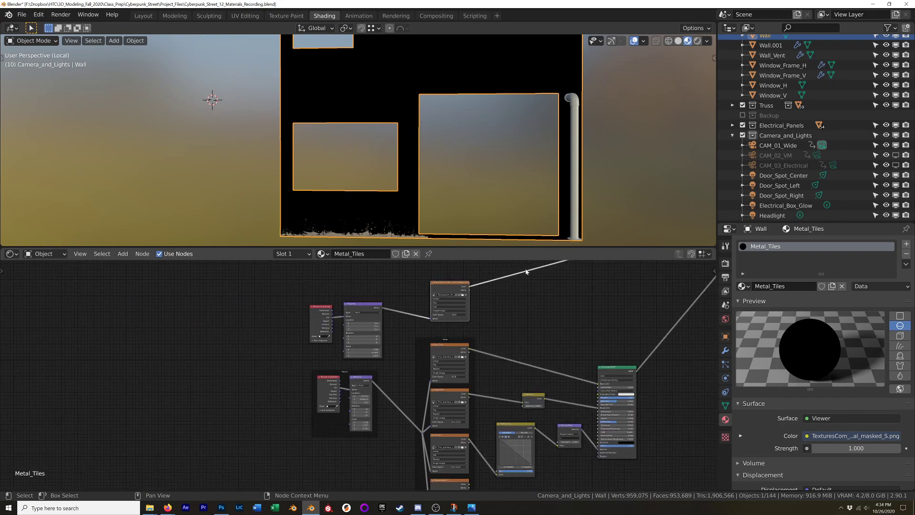
pyautogui.keyDown('shift'); pyautogui.moveTo(571, 274); pyautogui.dragTo(532, 355, button='middle'); pyautogui.keyUp('shift')
pyautogui.press('KP_1')
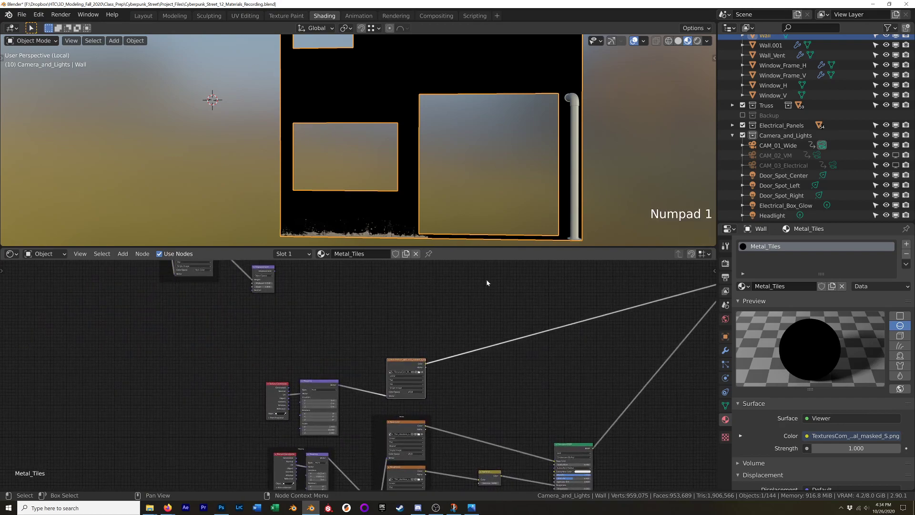
pyautogui.press('KP_1')
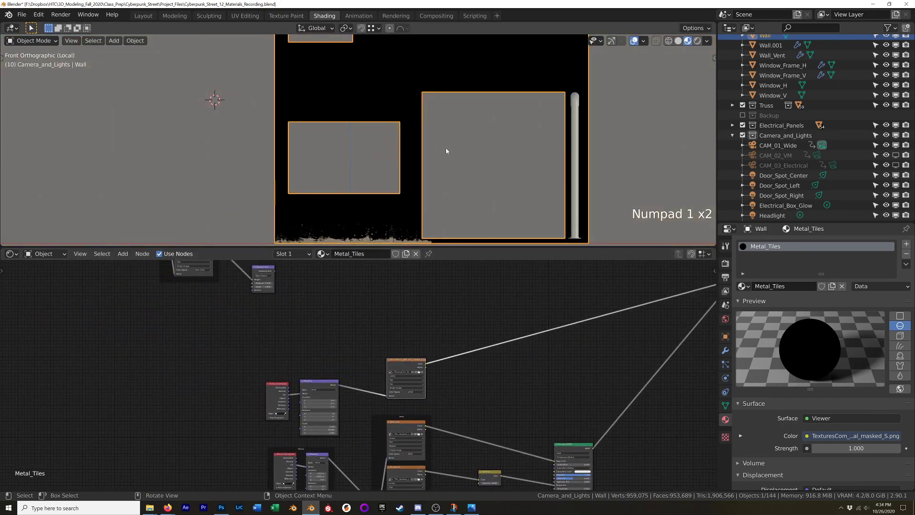
pyautogui.press('Tab')
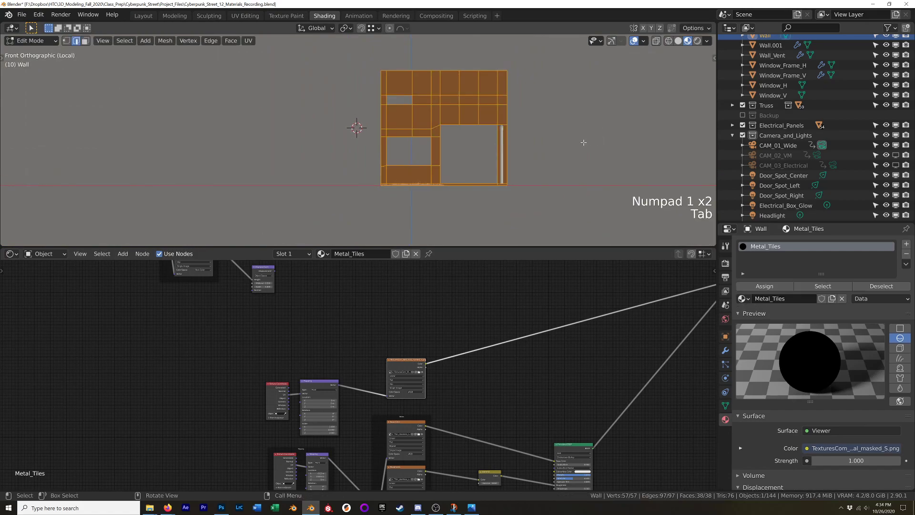
pyautogui.press('Tab')
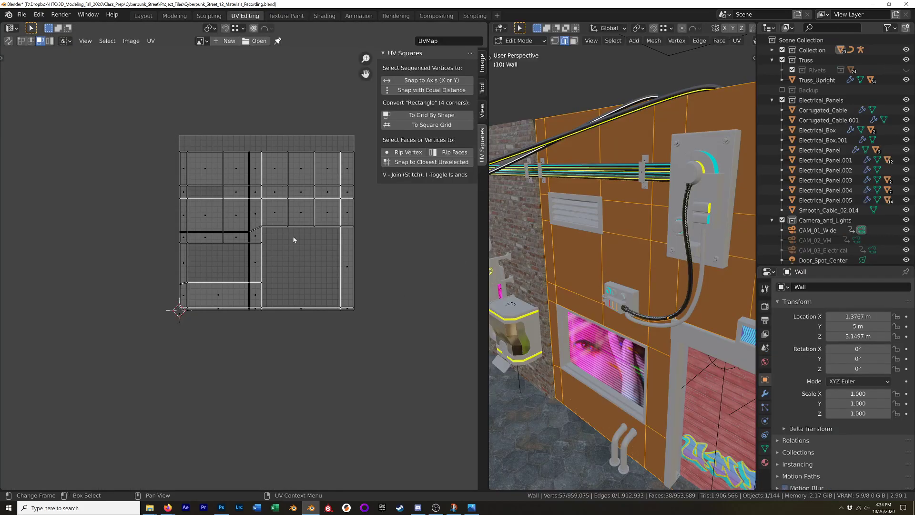
# Select all the wall's UVs and name the layout export Wall_Right_UVs.png in the Textures folder.
pyautogui.press('a')
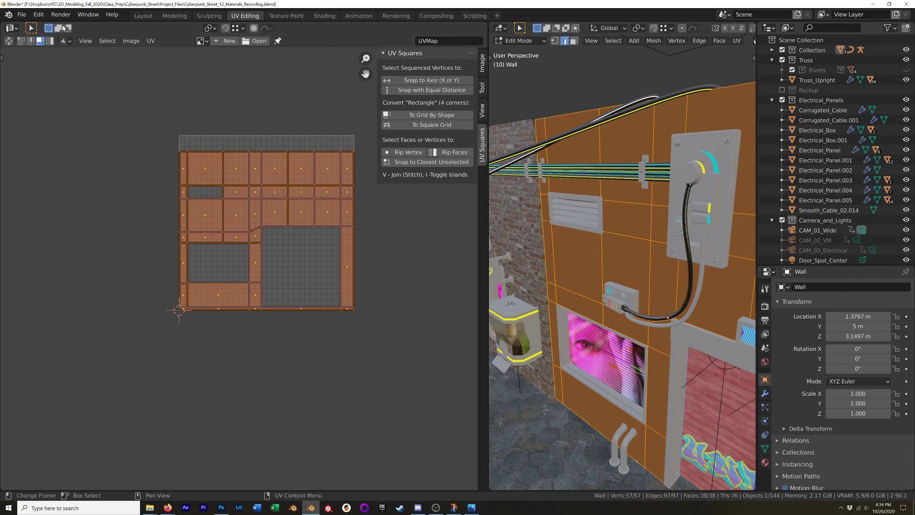
pyautogui.click(151, 41)
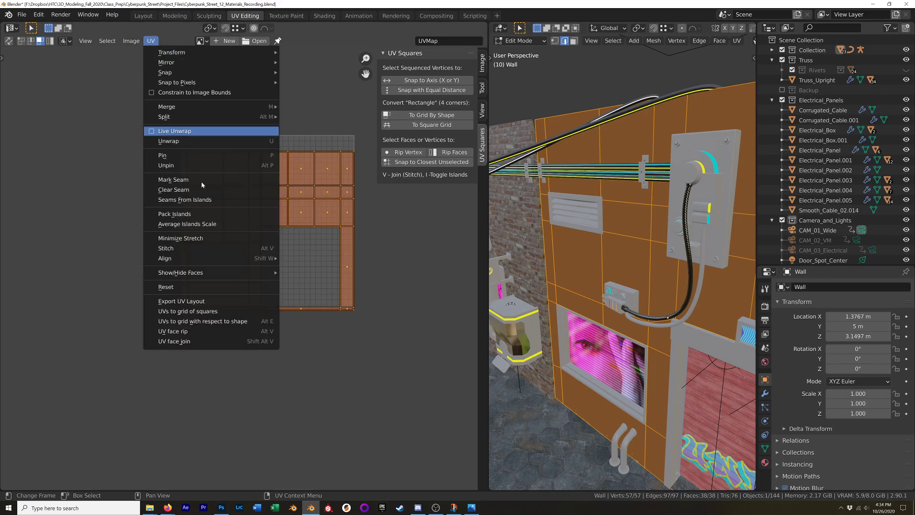
pyautogui.click(215, 301)
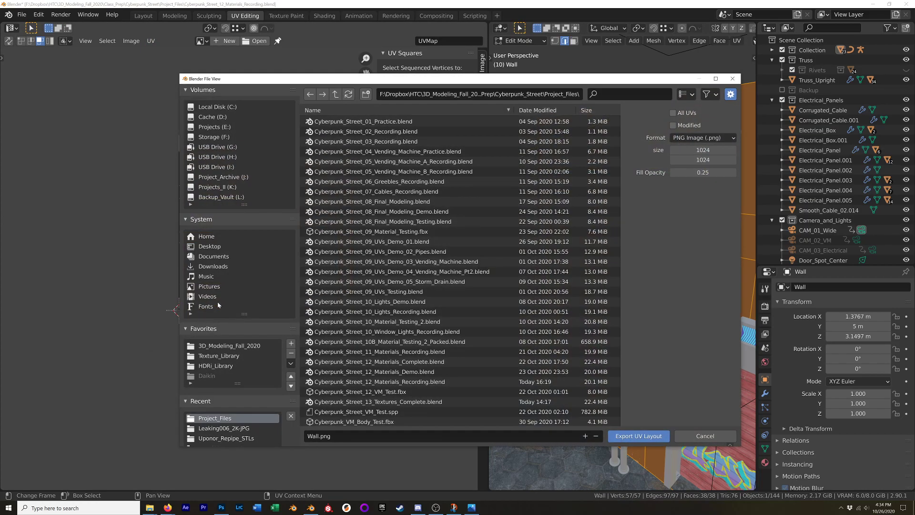
pyautogui.click(335, 99)
pyautogui.doubleClick(333, 151)
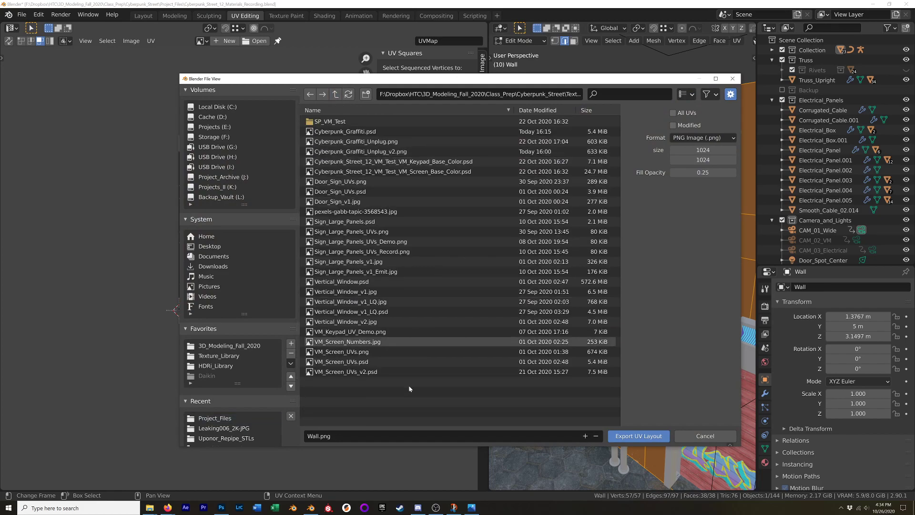
pyautogui.click(320, 437)
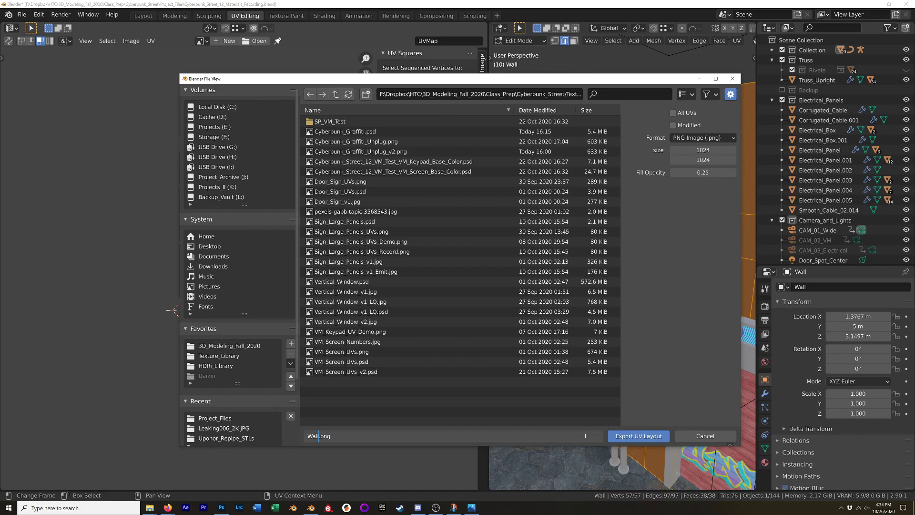
pyautogui.write('_Right_UVs')
pyautogui.press('Return')
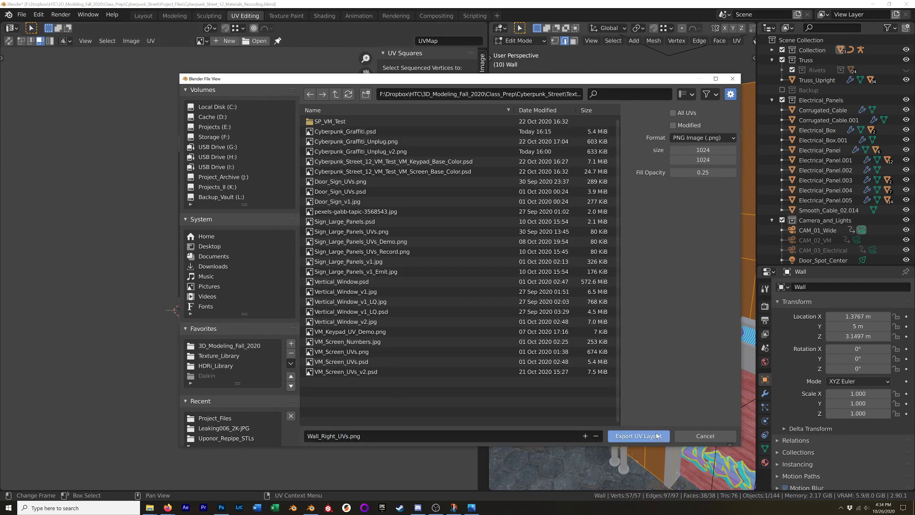
# Set the export image size to 2048 × 2048 and export the UV layout.
pyautogui.click(705, 150)
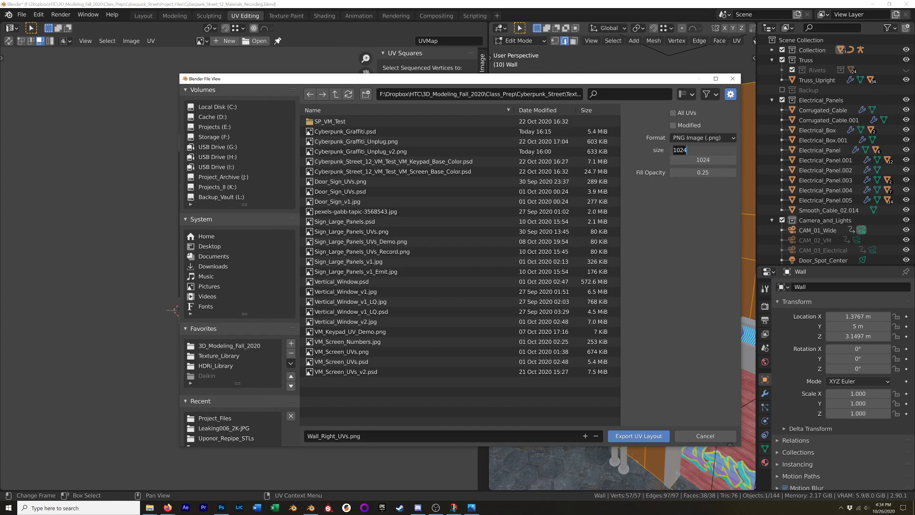
pyautogui.write('2048')
pyautogui.press('Tab')
pyautogui.write('2')
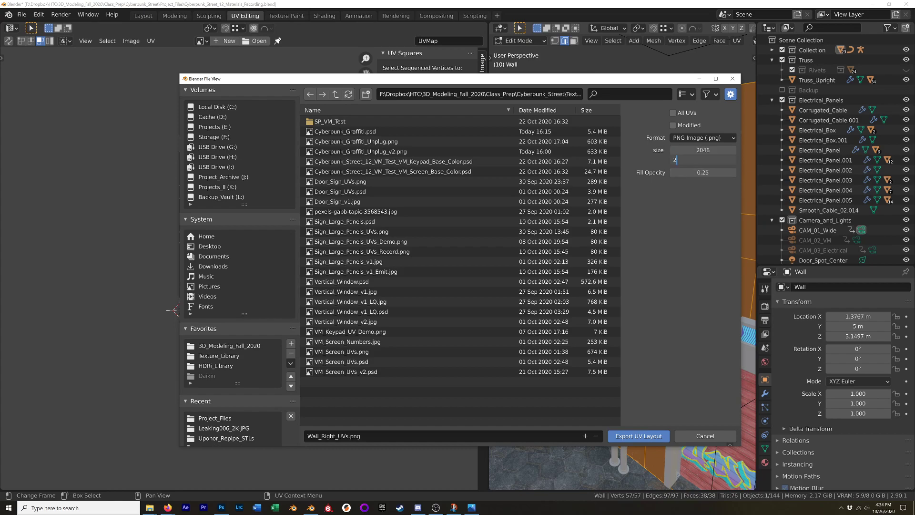
pyautogui.write('048')
pyautogui.press('Return')
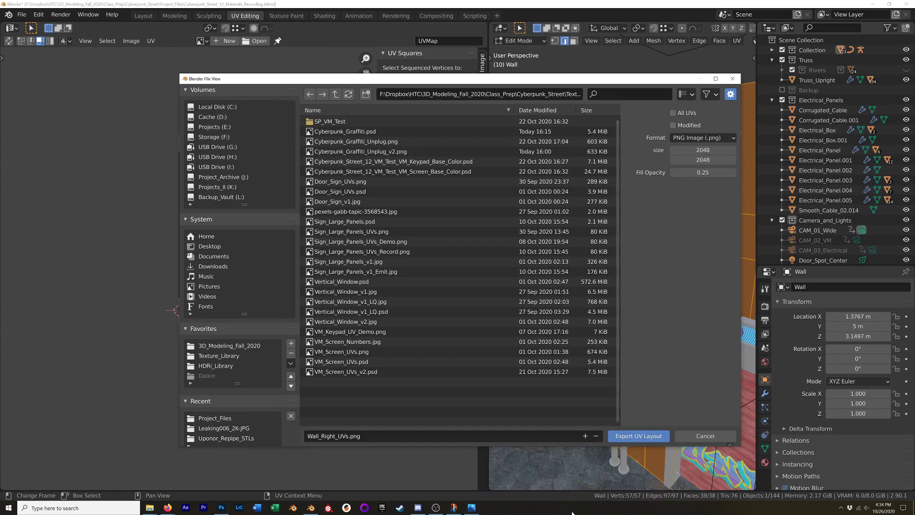
pyautogui.click(653, 437)
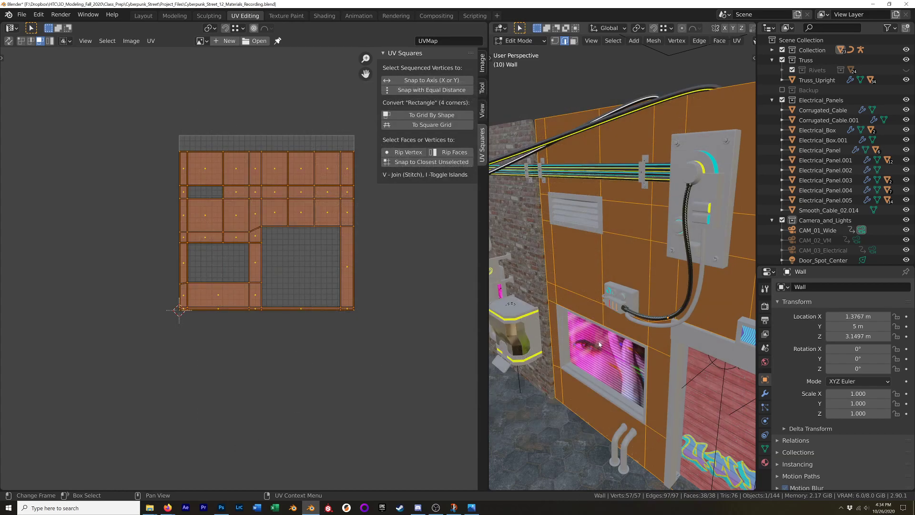
# Close Cyberpunk_Graffiti.psd in Photoshop, then switch to the Surface_Imperfections folder window.
pyautogui.hotkey('alt', 'Tab')
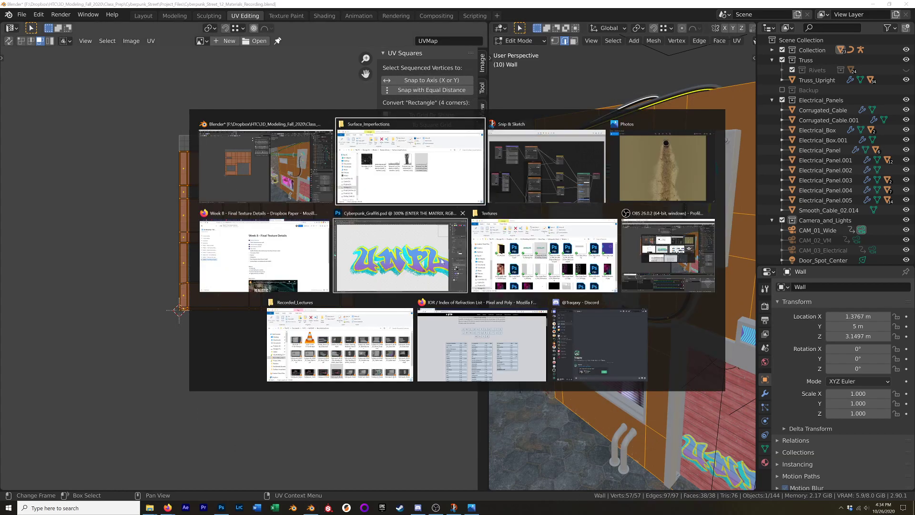
pyautogui.click(367, 284)
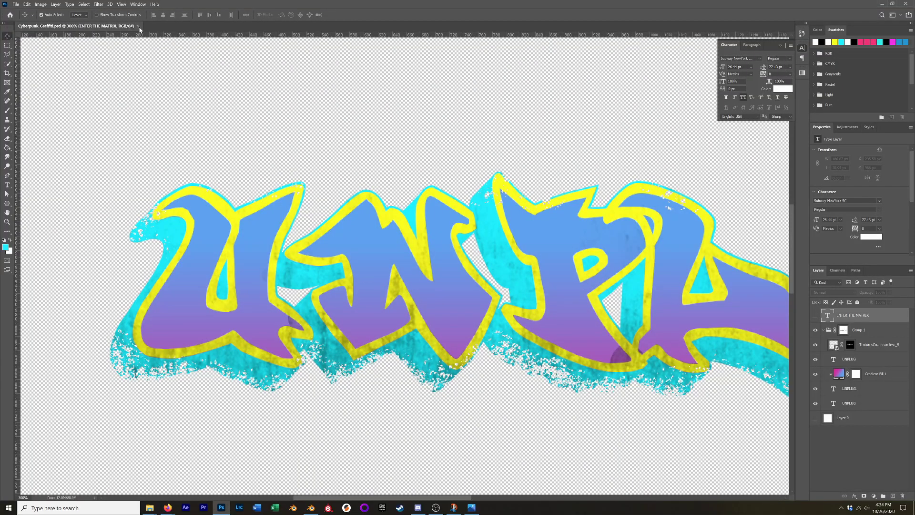
pyautogui.hotkey('ctrl', 'w')
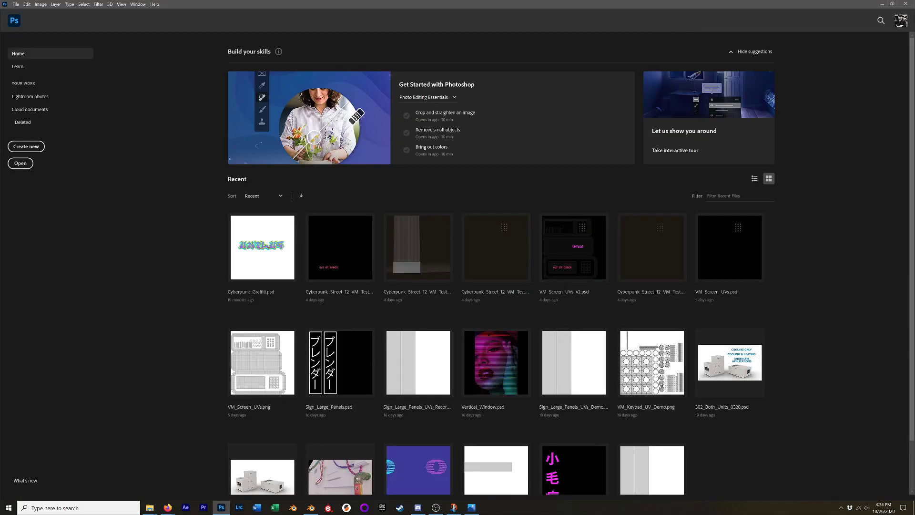
pyautogui.hotkey('alt', 'Tab')
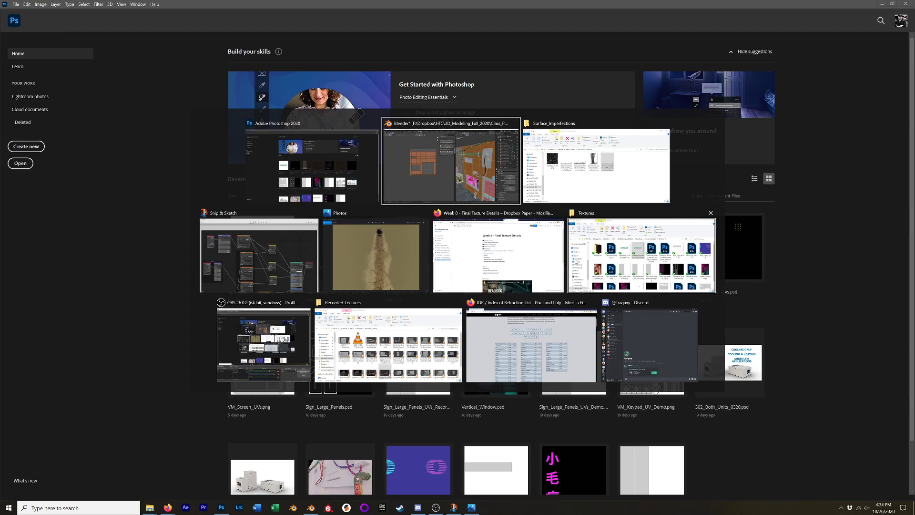
pyautogui.click(588, 200)
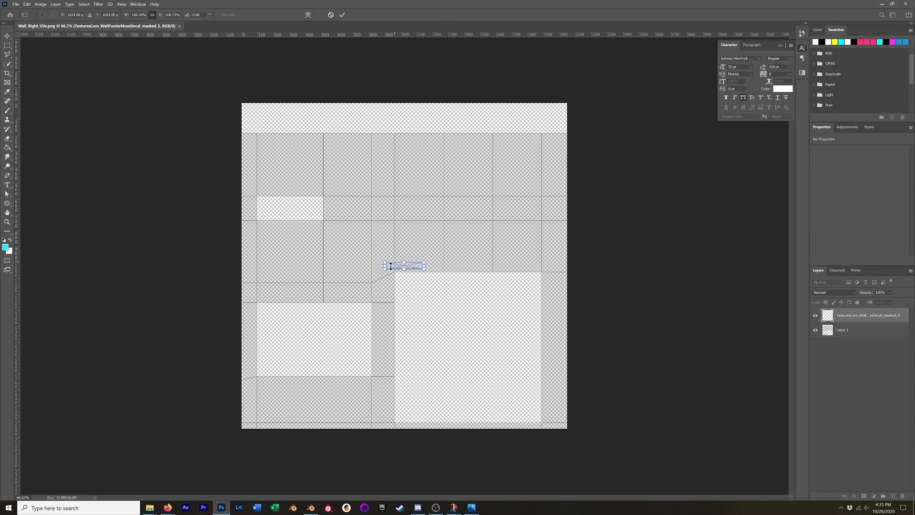
# Scale up the moss decal, stretch it along the canvas's bottom-left edge, and commit the transform.
pyautogui.moveTo(384, 269); pyautogui.dragTo(244, 313)
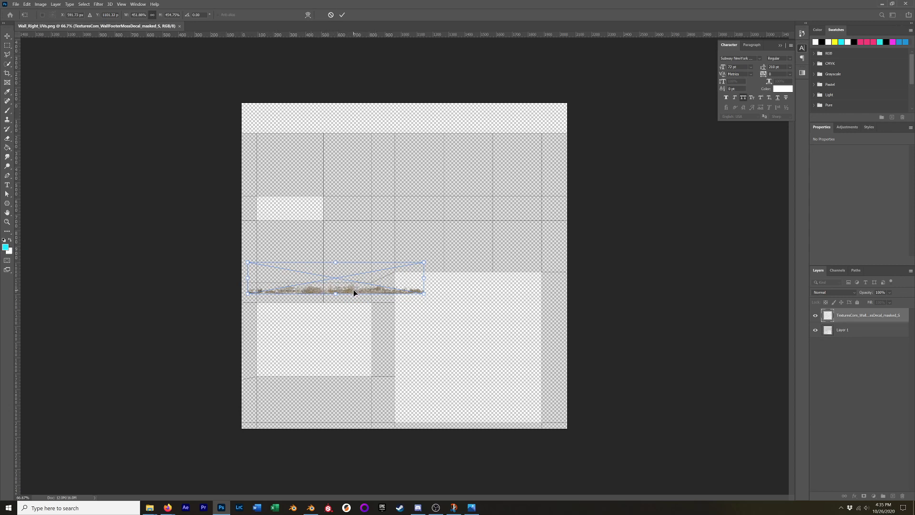
pyautogui.moveTo(353, 289); pyautogui.dragTo(338, 418)
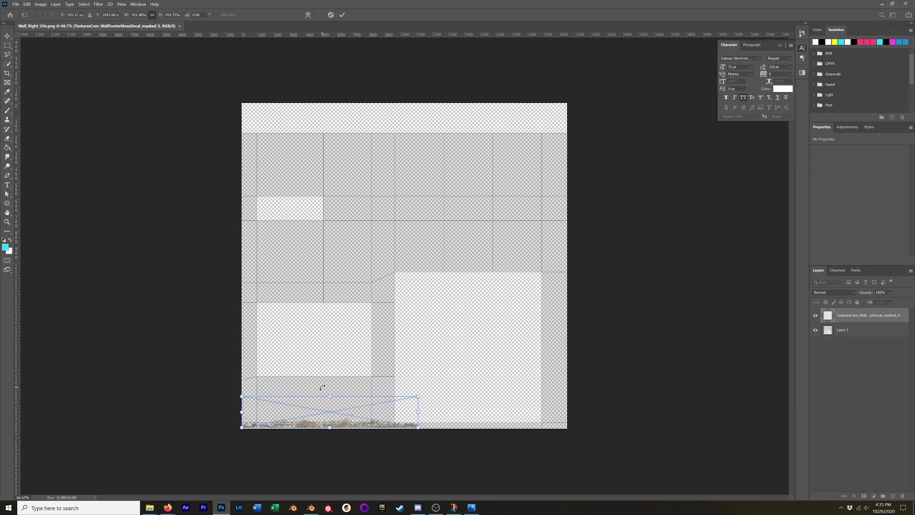
pyautogui.hotkey('ctrl', '+')
pyautogui.hotkey('ctrl', '+')
pyautogui.moveTo(308, 472); pyautogui.dragTo(478, 125)
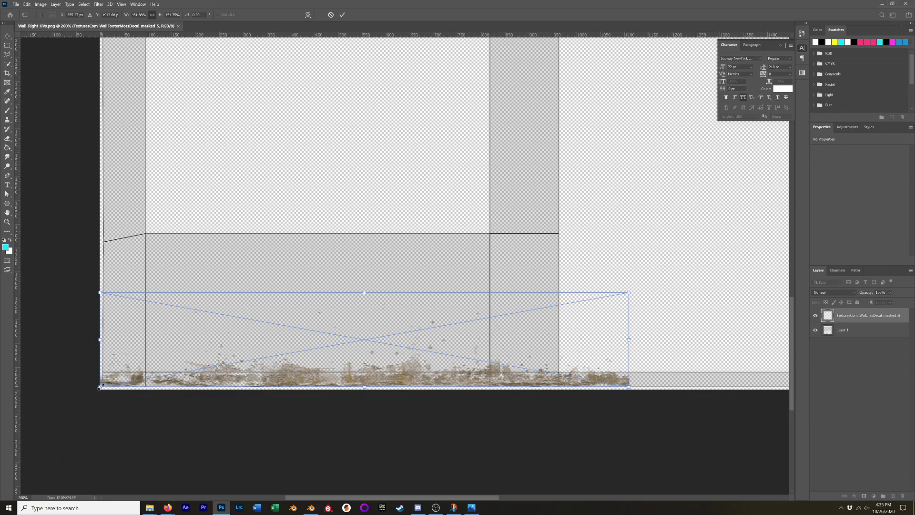
pyautogui.moveTo(100, 387); pyautogui.dragTo(84, 390)
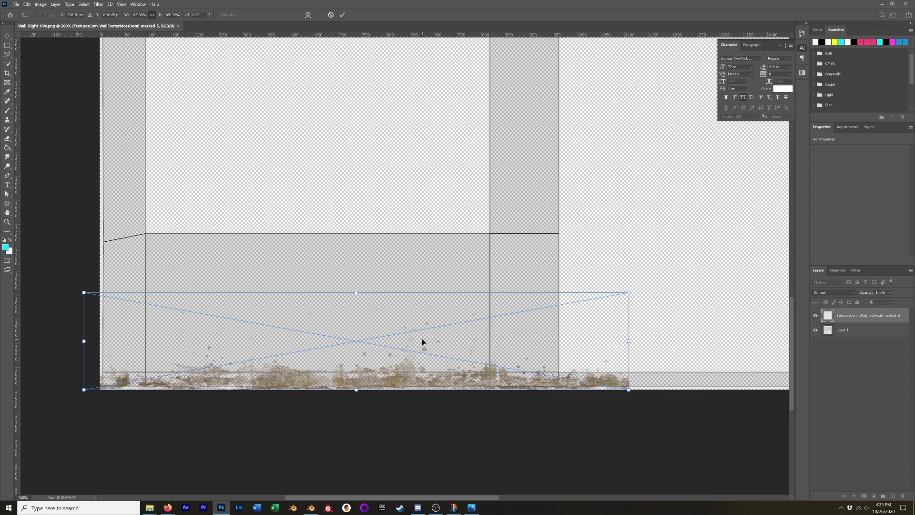
pyautogui.press('Return')
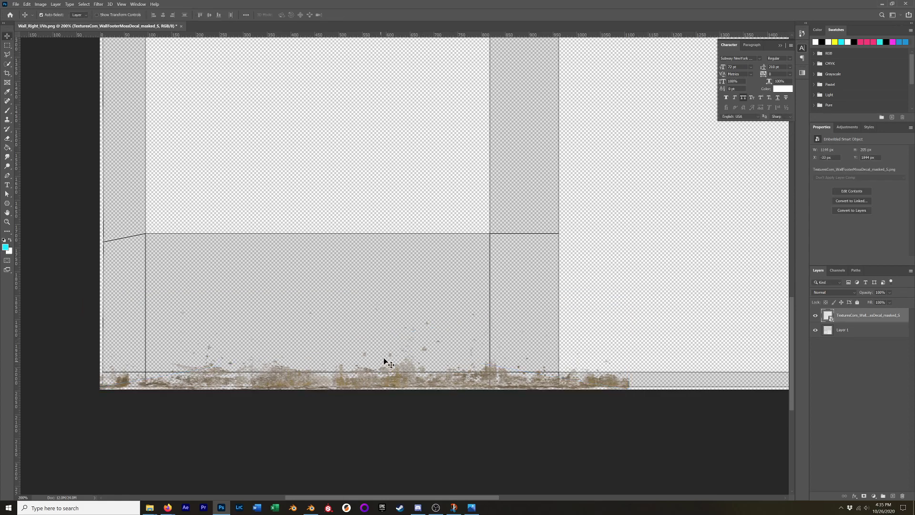
# Lock the UV line layer and nudge the moss decal into the bottom-left corner.
pyautogui.moveTo(380, 364); pyautogui.dragTo(389, 357)
pyautogui.hotkey('ctrl', 'z')
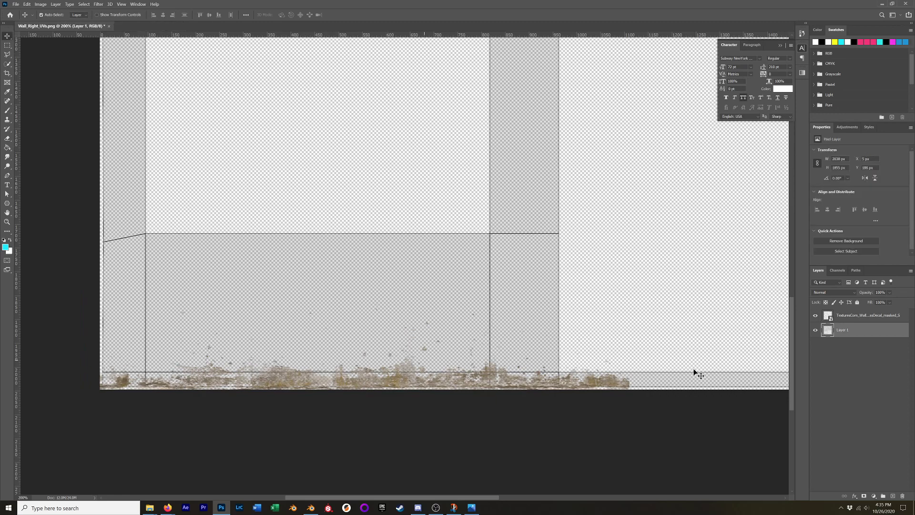
pyautogui.click(857, 302)
pyautogui.click(855, 315)
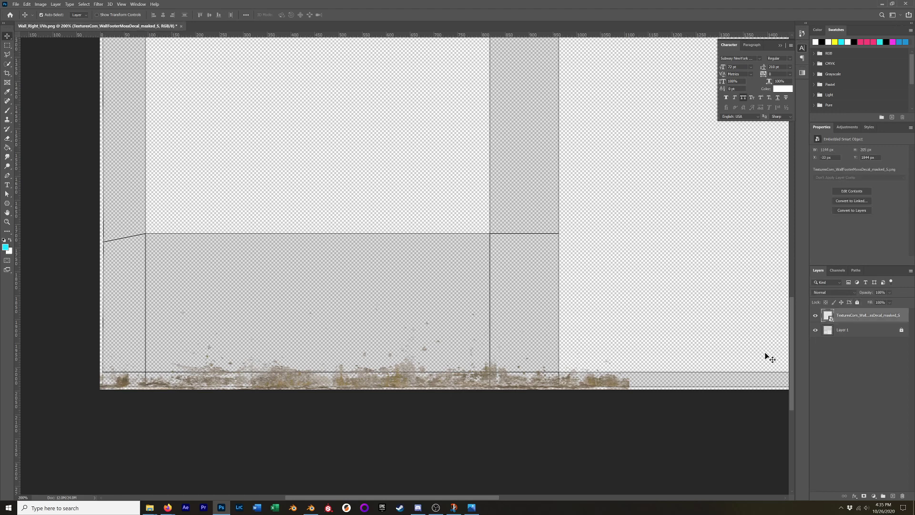
pyautogui.moveTo(388, 374); pyautogui.dragTo(413, 377)
pyautogui.scroll(-2, 600, 376)
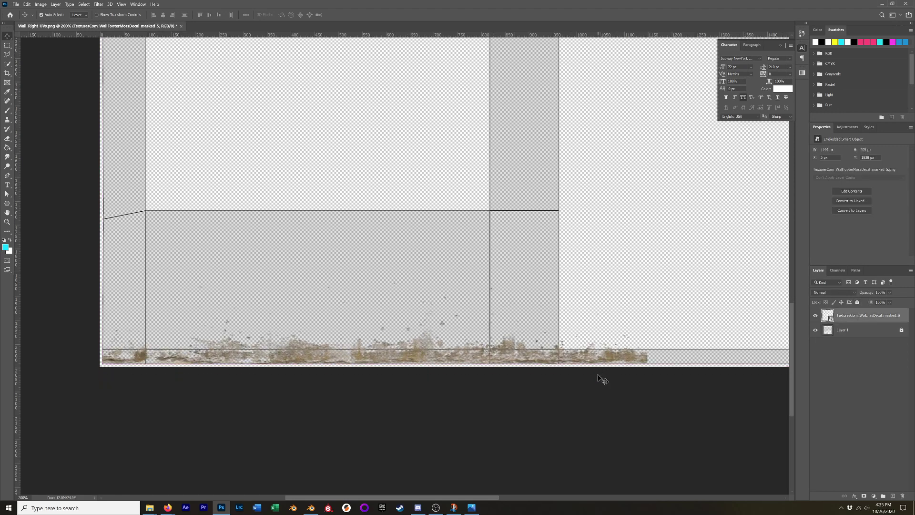
pyautogui.scroll(2, 604, 377)
# Duplicate the moss decal layer, slide the copy right along the bottom edge, then return to Blender.
pyautogui.moveTo(869, 321); pyautogui.dragTo(893, 496)
pyautogui.moveTo(678, 404); pyautogui.dragTo(382, 385)
pyautogui.moveTo(251, 363); pyautogui.dragTo(734, 364)
pyautogui.scroll(-1, 376, 402)
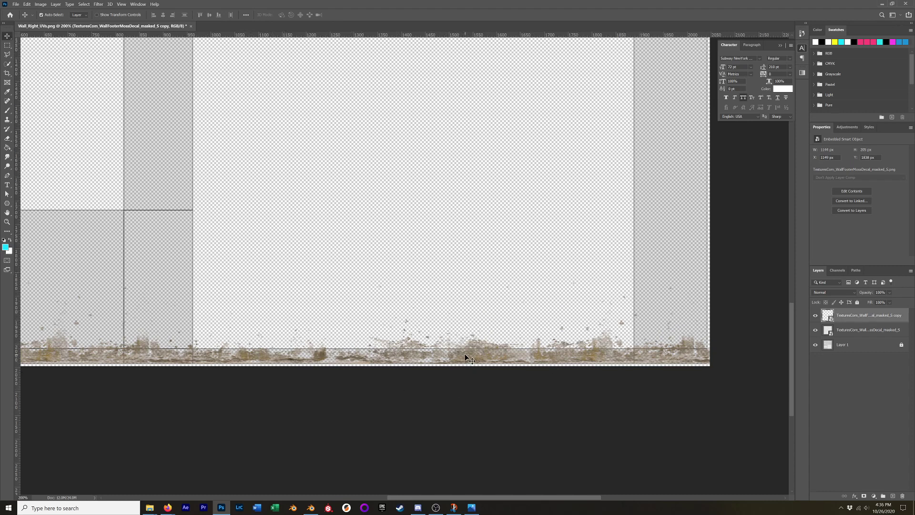
pyautogui.moveTo(300, 282); pyautogui.dragTo(568, 253)
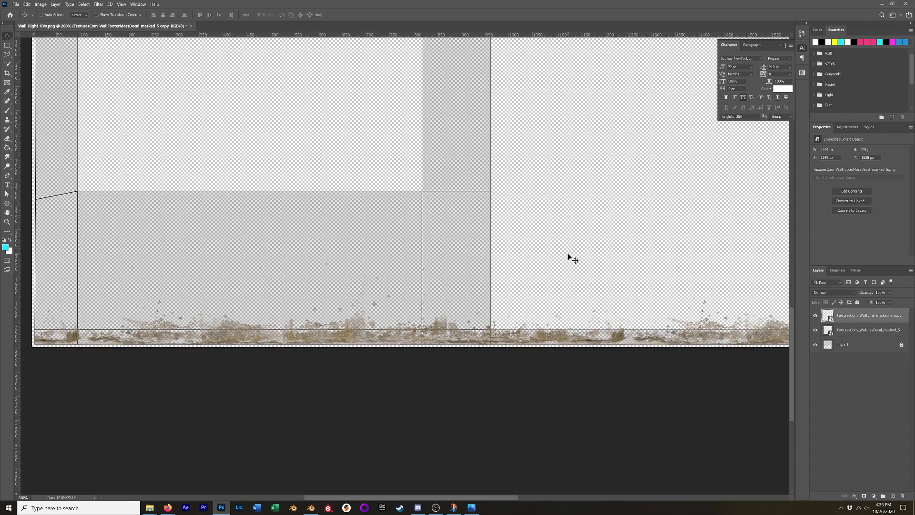
pyautogui.hotkey('ctrl', '-')
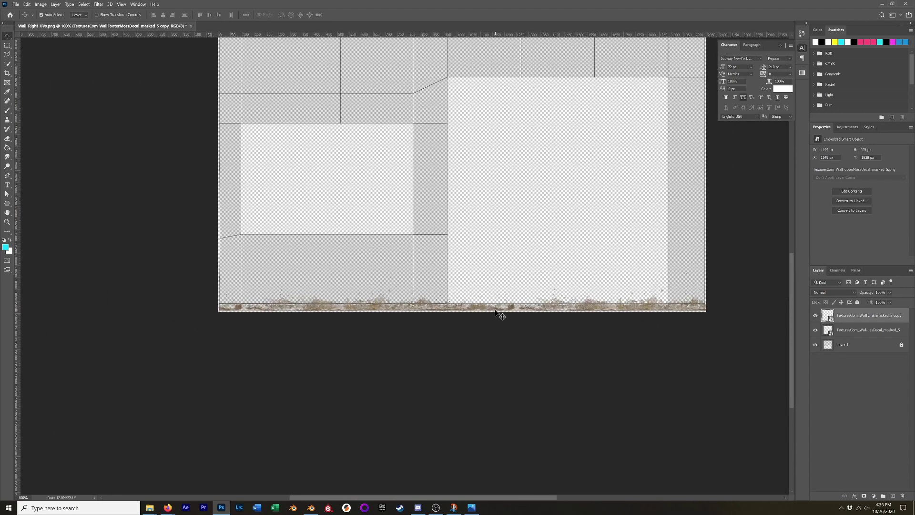
pyautogui.hotkey('alt', 'Tab')
pyautogui.click(585, 184)
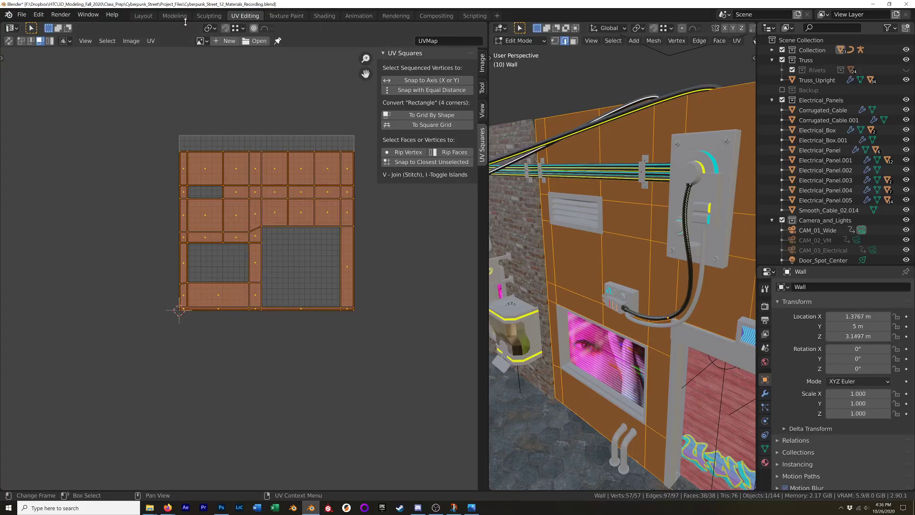
# In the Layout workspace, view the wall from above the street, then return to Photoshop.
pyautogui.click(144, 16)
pyautogui.scroll(-10, 616, 315)
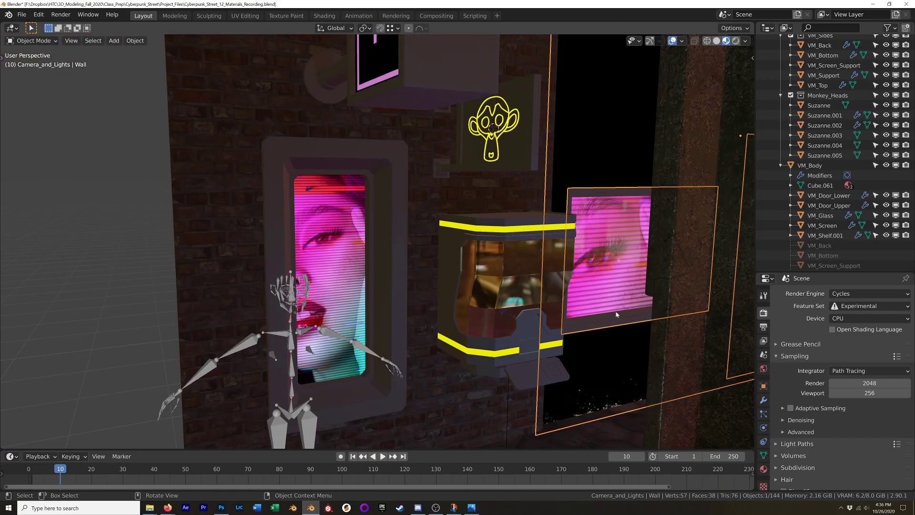
pyautogui.moveTo(617, 314)
pyautogui.mouseDown(button='middle')
pyautogui.moveTo(545, 327)
pyautogui.moveTo(605, 324)
pyautogui.mouseUp(button='middle')
pyautogui.keyDown('shift'); pyautogui.moveTo(669, 363); pyautogui.dragTo(446, 291, button='middle'); pyautogui.keyUp('shift')
pyautogui.moveTo(576, 281); pyautogui.dragTo(579, 291, button='middle')
pyautogui.scroll(2, 602, 308)
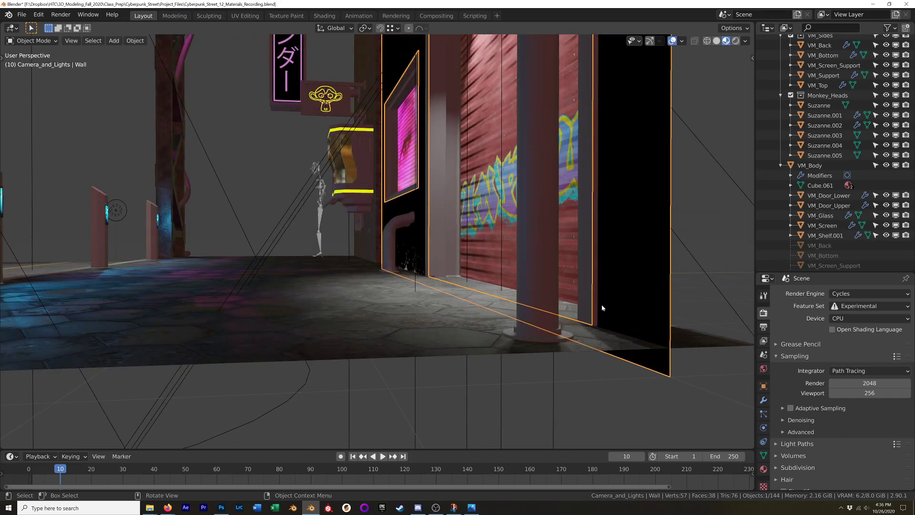
pyautogui.scroll(3, 605, 315)
pyautogui.hotkey('alt', 'Tab')
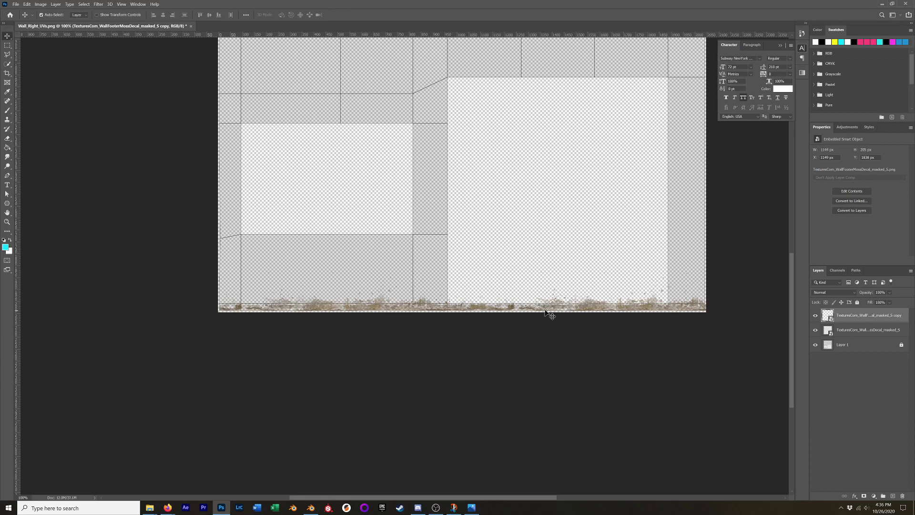
# Nudge both selected moss decal layers up onto the lowest UV line, then show Layer 1 again.
pyautogui.keyDown('shift'); pyautogui.click(870, 330); pyautogui.keyUp('shift')
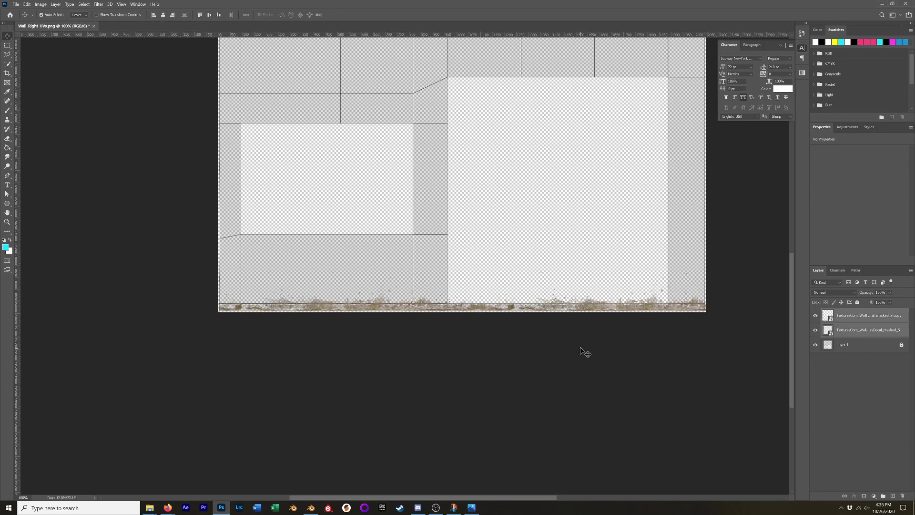
pyautogui.scroll(2, 493, 337)
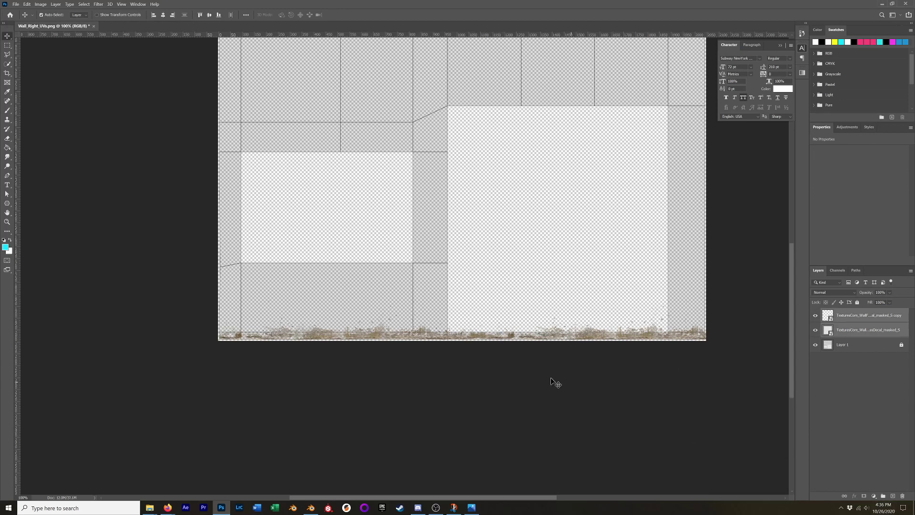
pyautogui.hotkey('ctrl', '+')
pyautogui.hotkey('ctrl', '+')
pyautogui.hotkey('ctrl', '+')
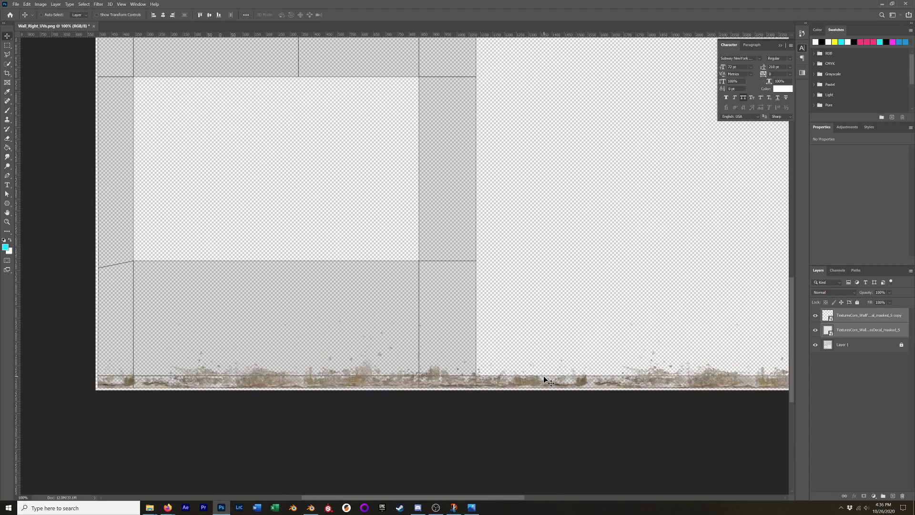
pyautogui.moveTo(556, 352); pyautogui.dragTo(555, 300)
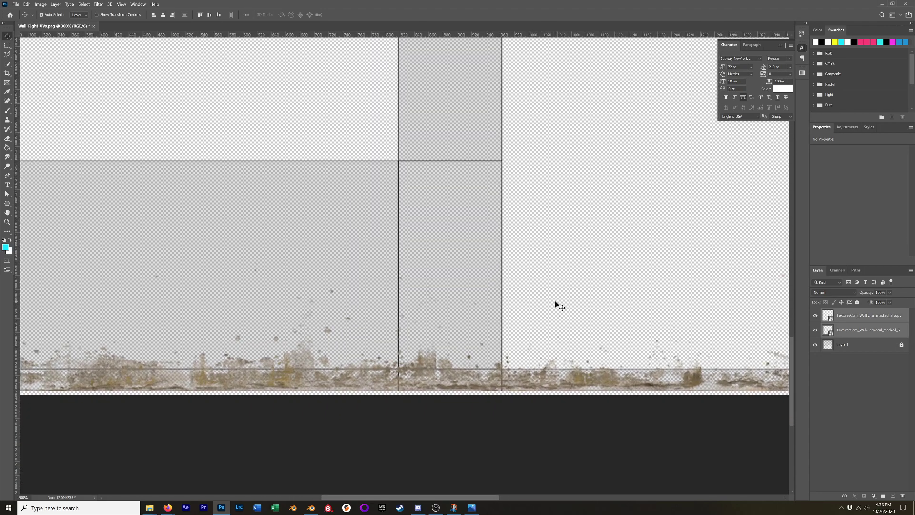
pyautogui.press('Up')
pyautogui.press('Up')
pyautogui.press('Up')
pyautogui.press('Up')
pyautogui.press('Up')
pyautogui.press('Up')
pyautogui.press('Up')
pyautogui.press('Up')
pyautogui.press('Up')
pyautogui.press('Up')
pyautogui.press('Up')
pyautogui.press('Up')
pyautogui.press('Up')
pyautogui.press('Up')
pyautogui.press('Up')
pyautogui.press('Up')
pyautogui.press('Up')
pyautogui.press('Up')
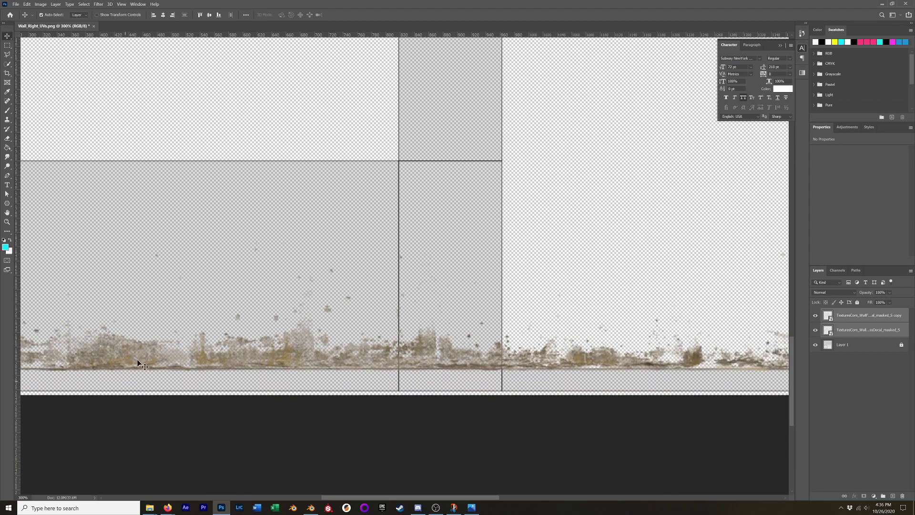
pyautogui.scroll(-1, 306, 299)
pyautogui.scroll(1, 308, 296)
pyautogui.hotkey('ctrl', '-')
pyautogui.hotkey('ctrl', '-')
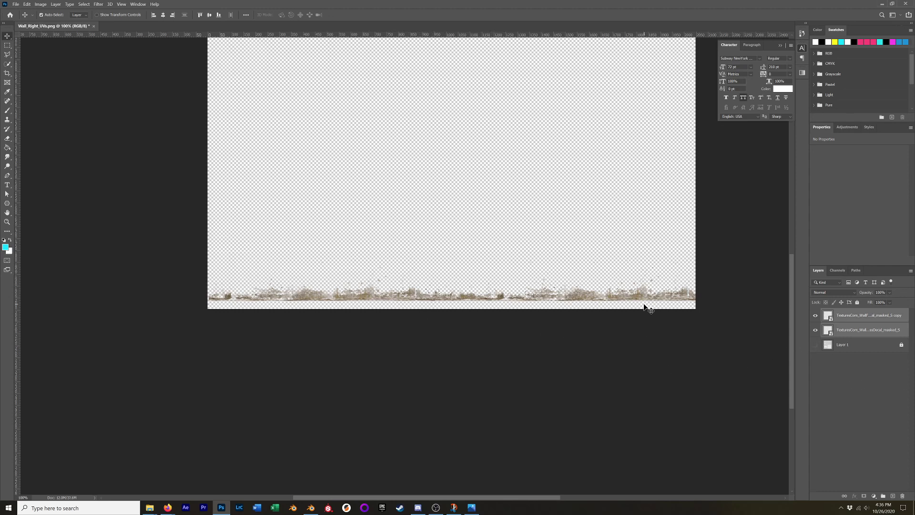
pyautogui.click(815, 345)
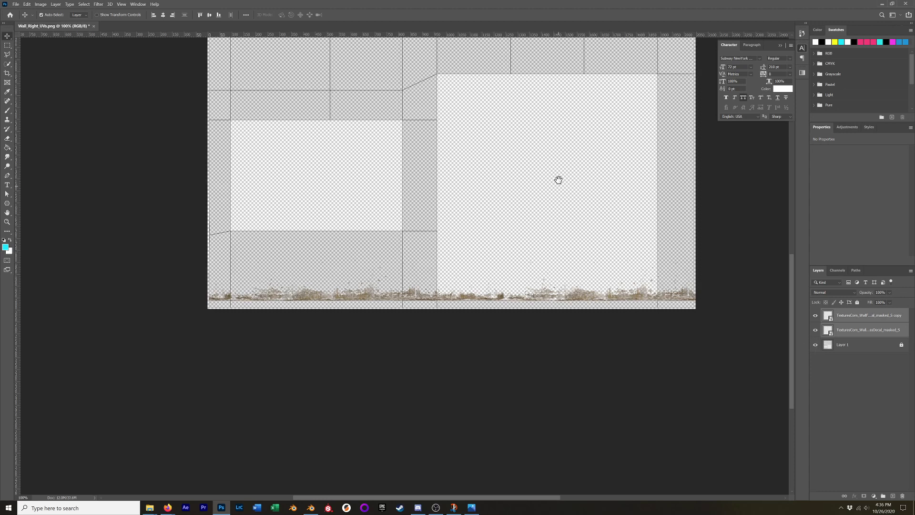
pyautogui.moveTo(558, 171); pyautogui.dragTo(543, 284)
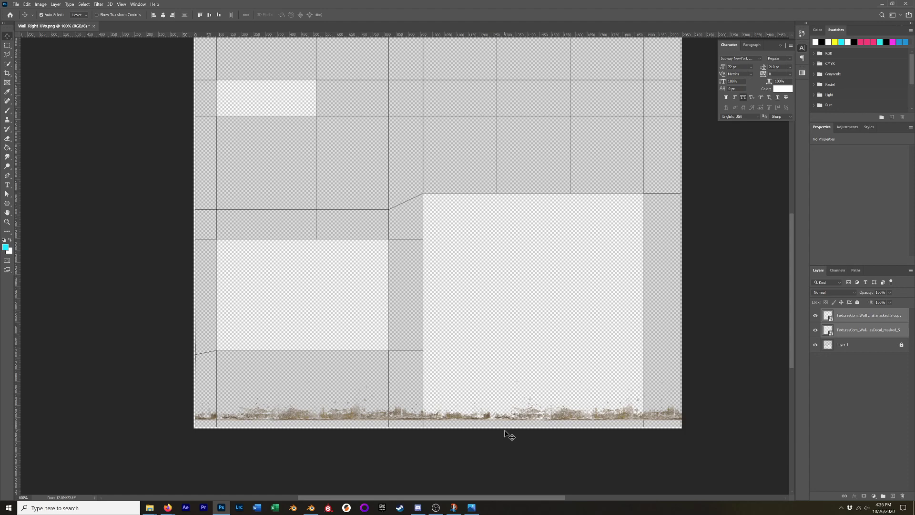
# Hide Layer 1's UV grid so only the grime strip shows, then open Save for Web.
pyautogui.click(815, 345)
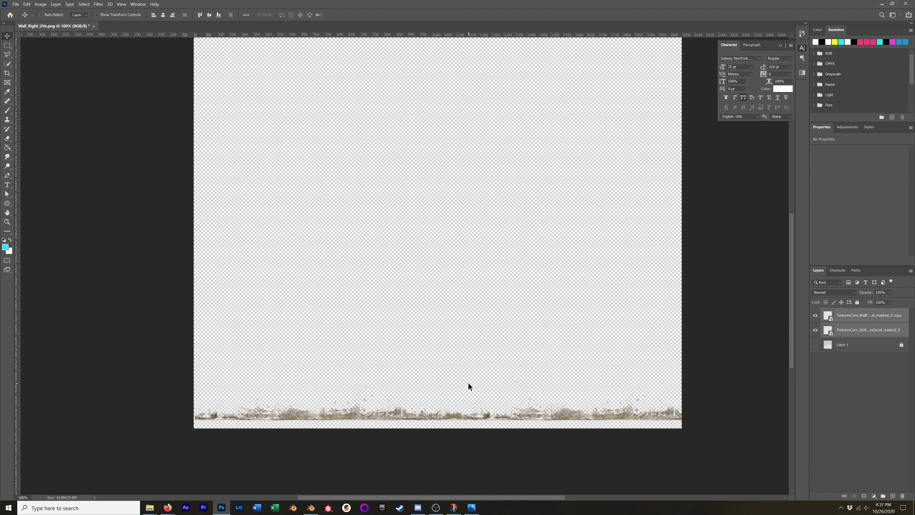
pyautogui.hotkey('ctrl', 'alt', 'shift', 's')
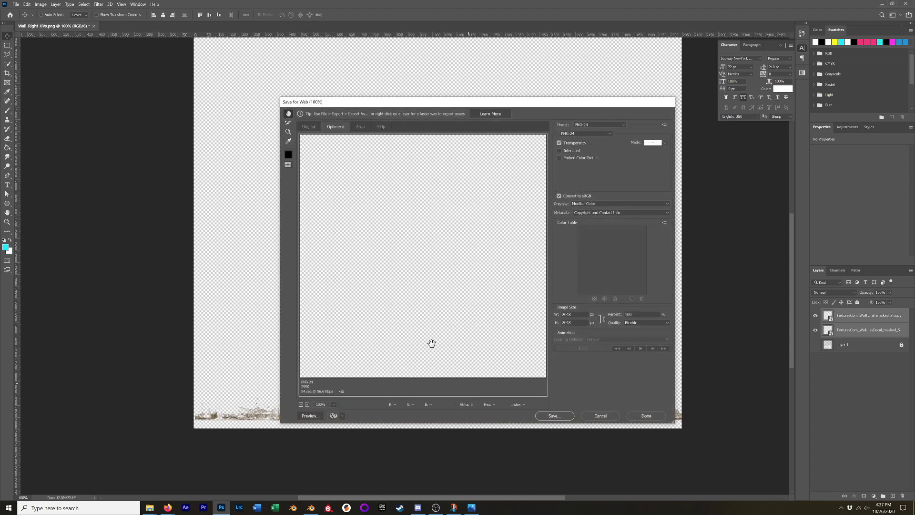
# Save the grime strip as Wall_Right_Bottom_Grunge.png in Textures and return to Blender.
pyautogui.moveTo(457, 335); pyautogui.dragTo(440, 96)
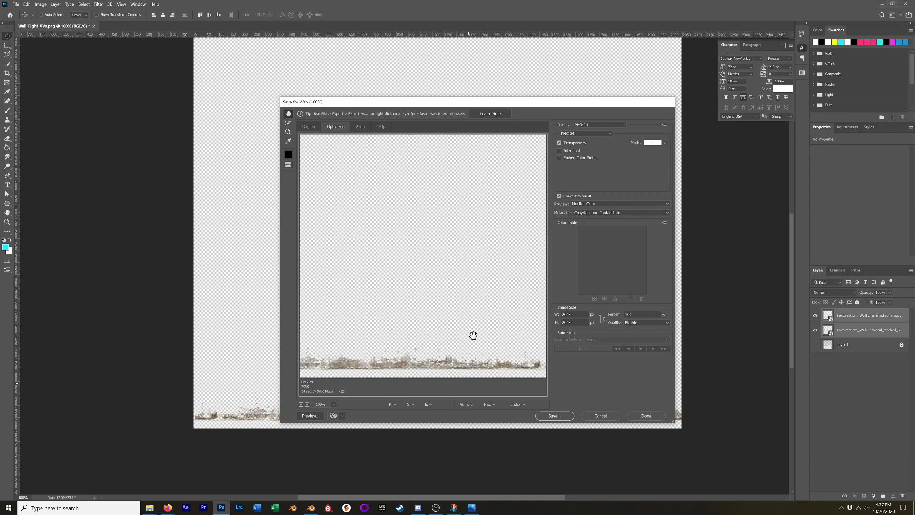
pyautogui.moveTo(473, 325); pyautogui.dragTo(480, 294)
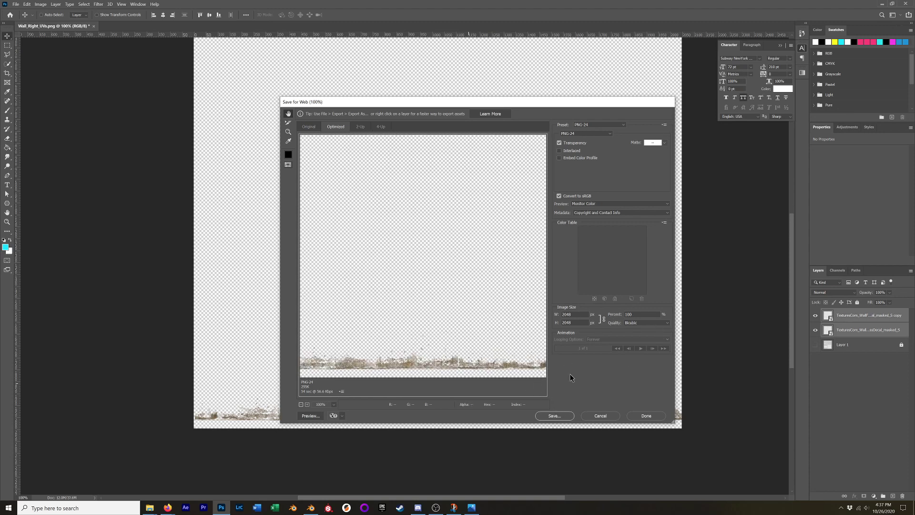
pyautogui.click(553, 415)
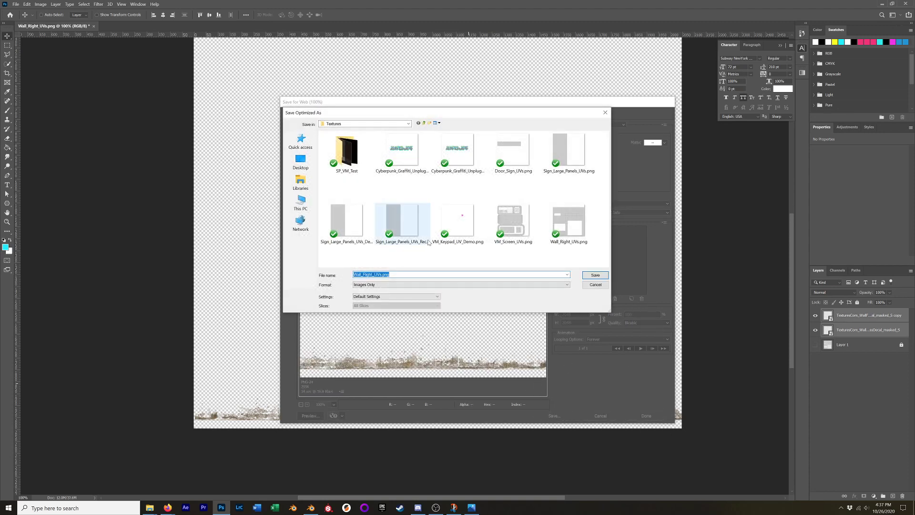
pyautogui.click(380, 275)
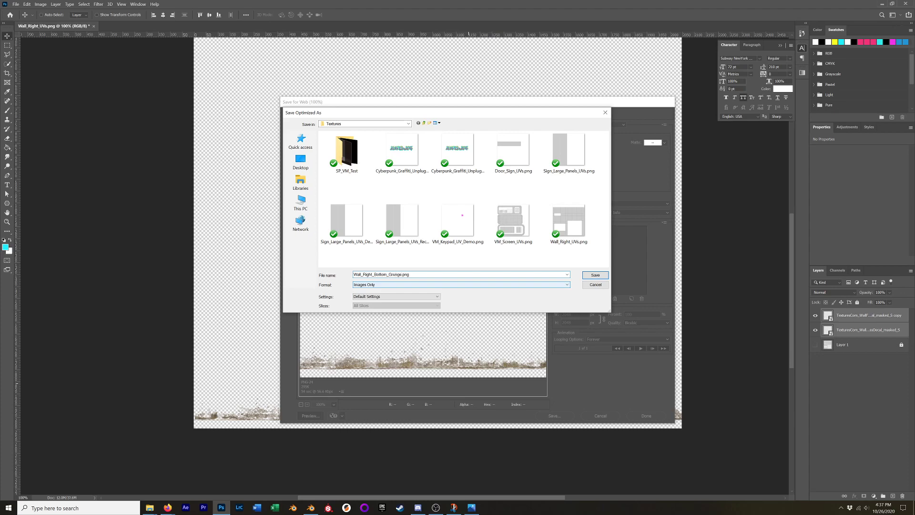
pyautogui.press('Return')
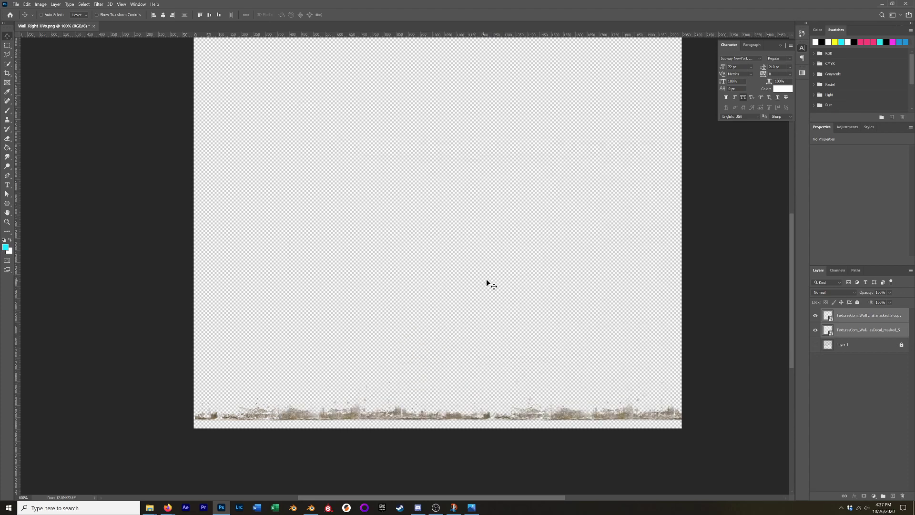
pyautogui.hotkey('alt', 'Tab')
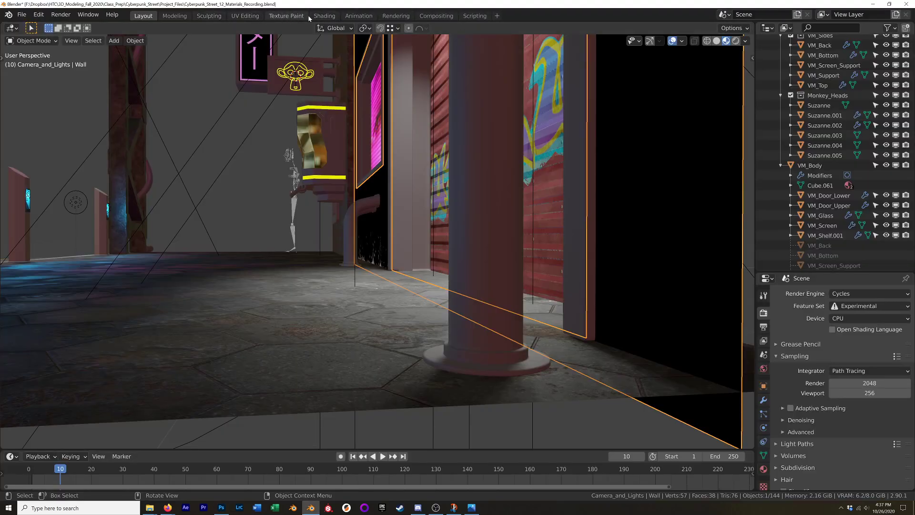
# In the Shading workspace, load Project_Files/Textures/Wall_Right_Bottom_Grunge.png into the decal image node.
pyautogui.click(325, 17)
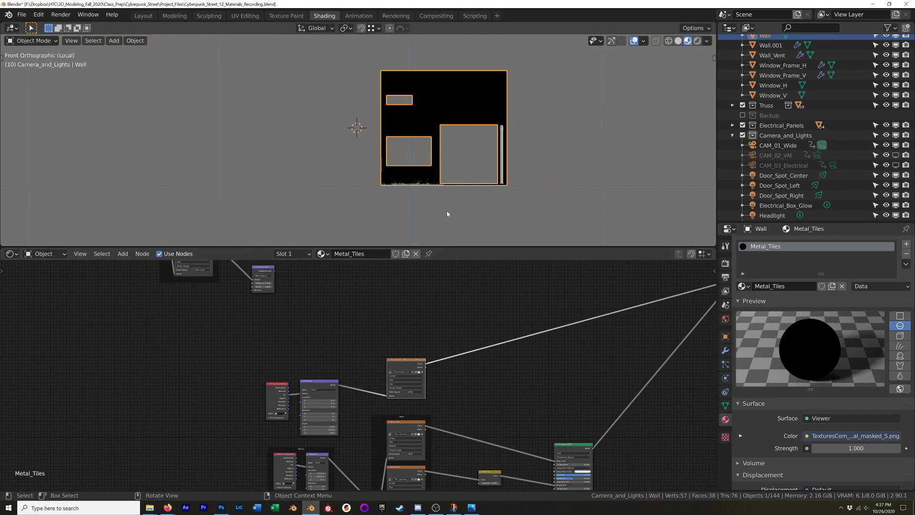
pyautogui.scroll(-3, 431, 368)
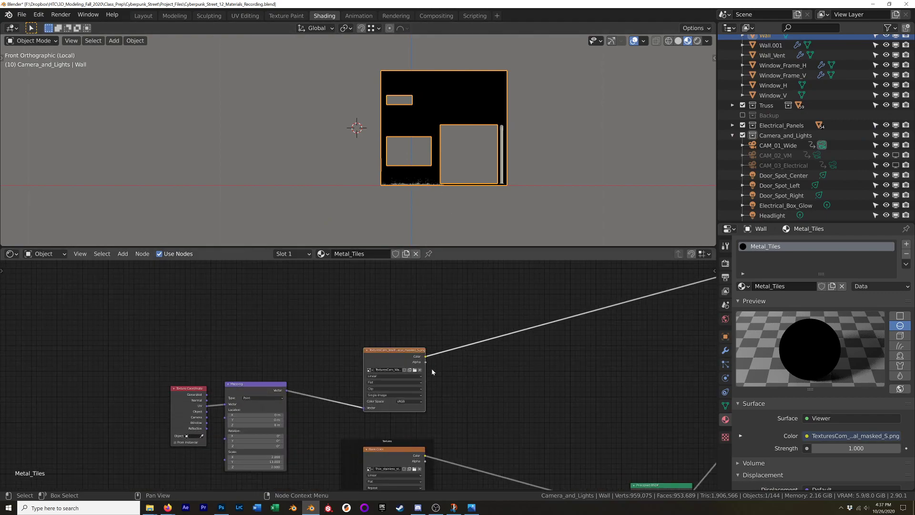
pyautogui.scroll(5, 439, 368)
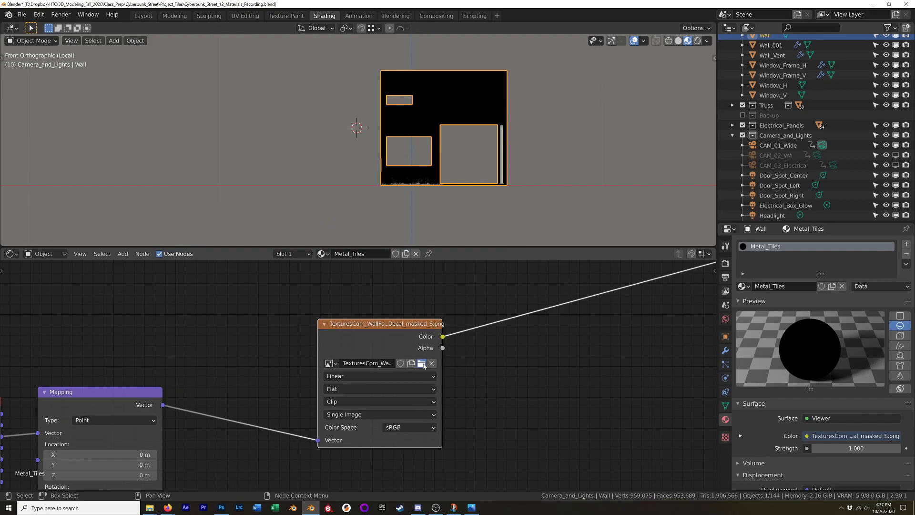
pyautogui.click(422, 363)
pyautogui.click(335, 95)
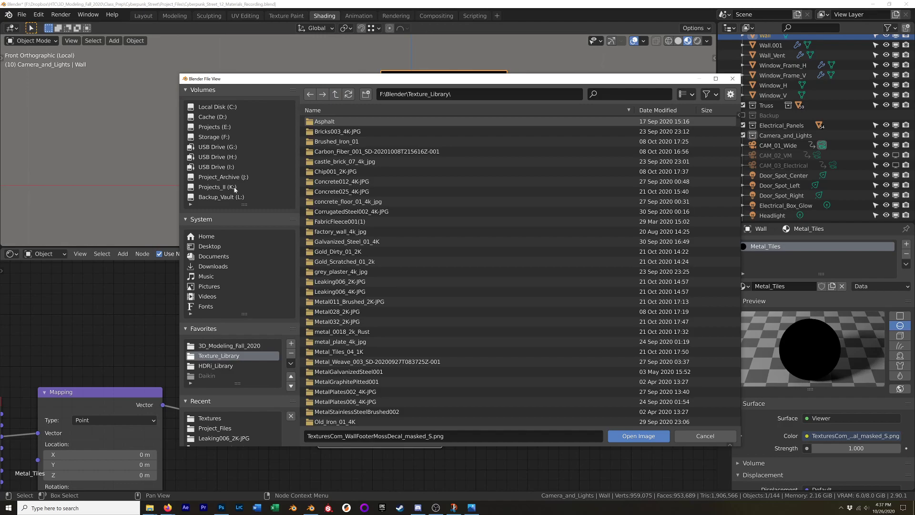
pyautogui.click(228, 428)
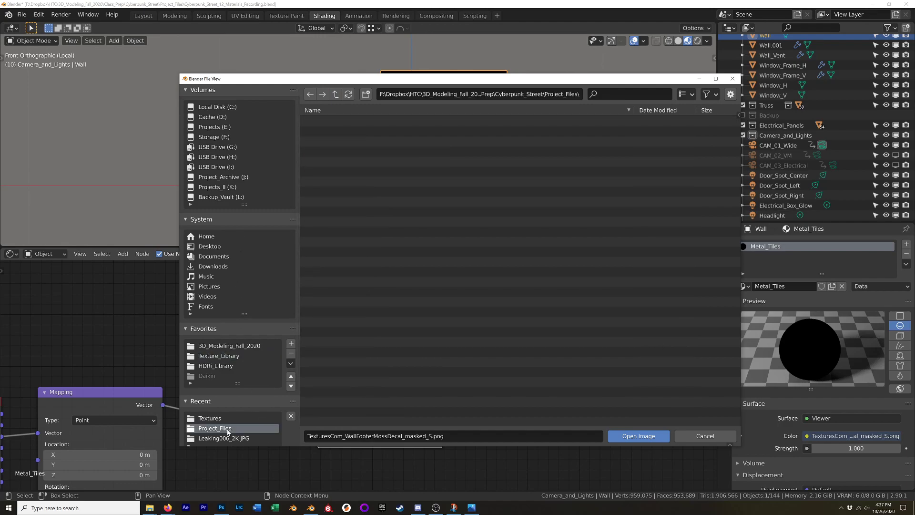
pyautogui.click(224, 420)
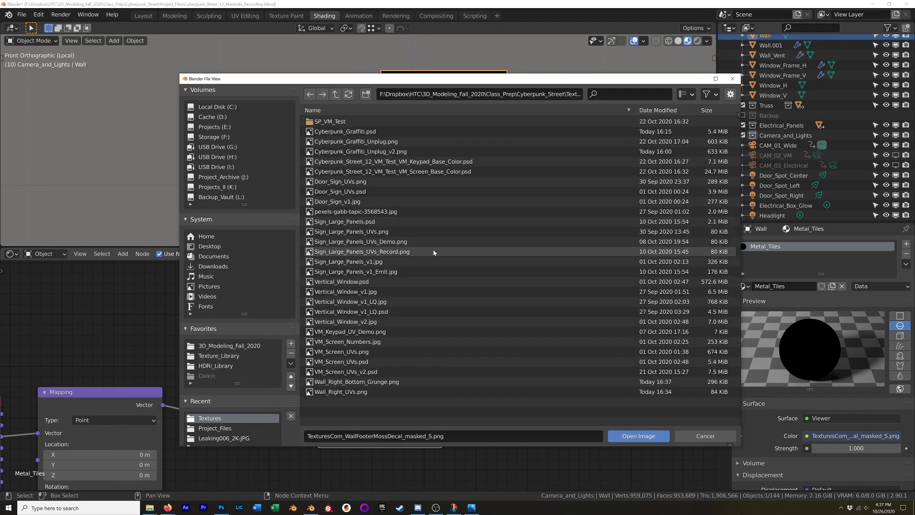
pyautogui.click(369, 382)
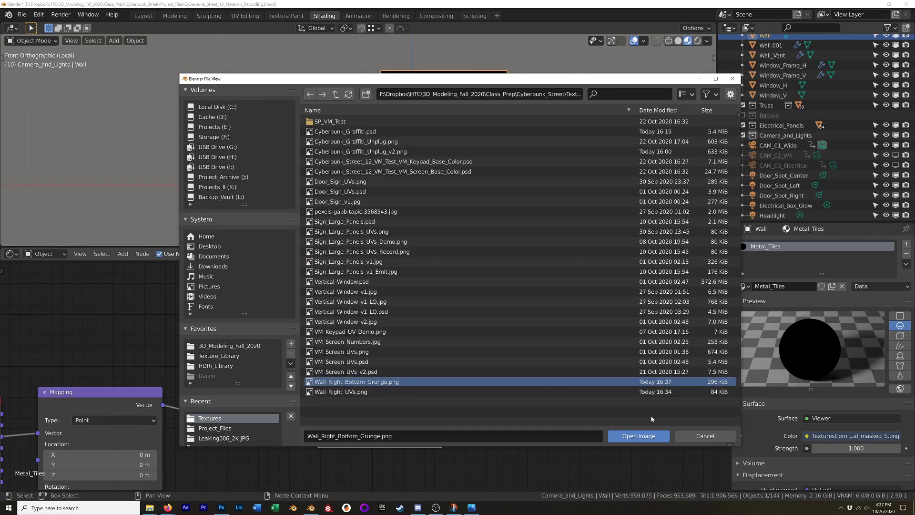
pyautogui.click(642, 437)
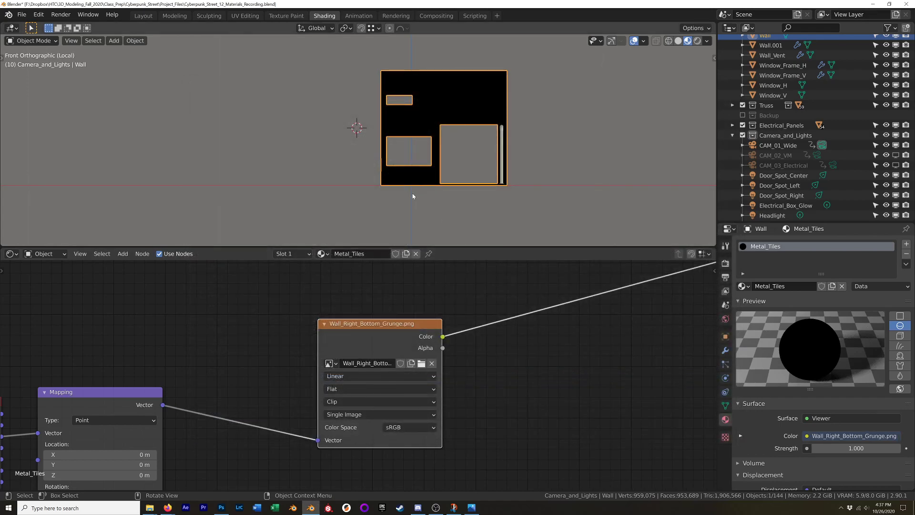
# Set the Mapping node's Scale to 1 on X, Y and Z.
pyautogui.keyDown('shift'); pyautogui.moveTo(181, 431); pyautogui.dragTo(338, 299, button='middle'); pyautogui.keyUp('shift')
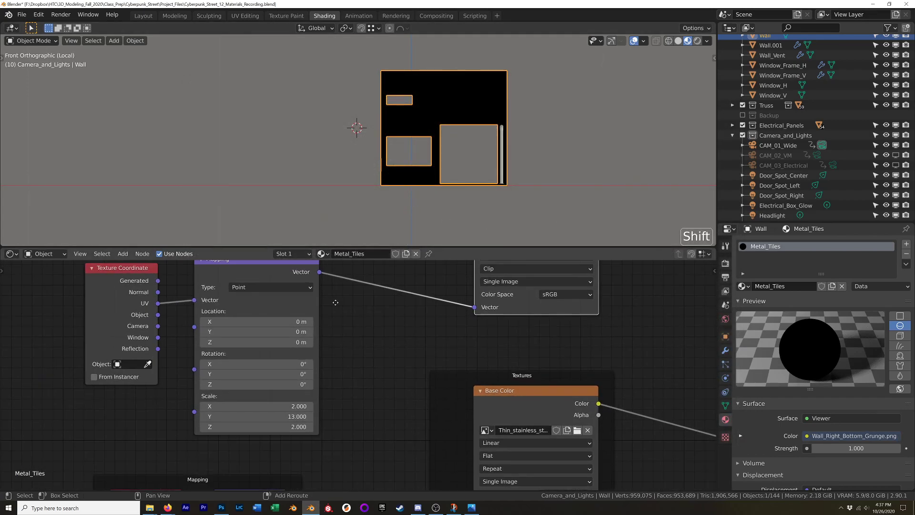
pyautogui.click(291, 406)
pyautogui.write('1')
pyautogui.press('Tab')
pyautogui.write('1')
pyautogui.press('Tab')
pyautogui.write('1')
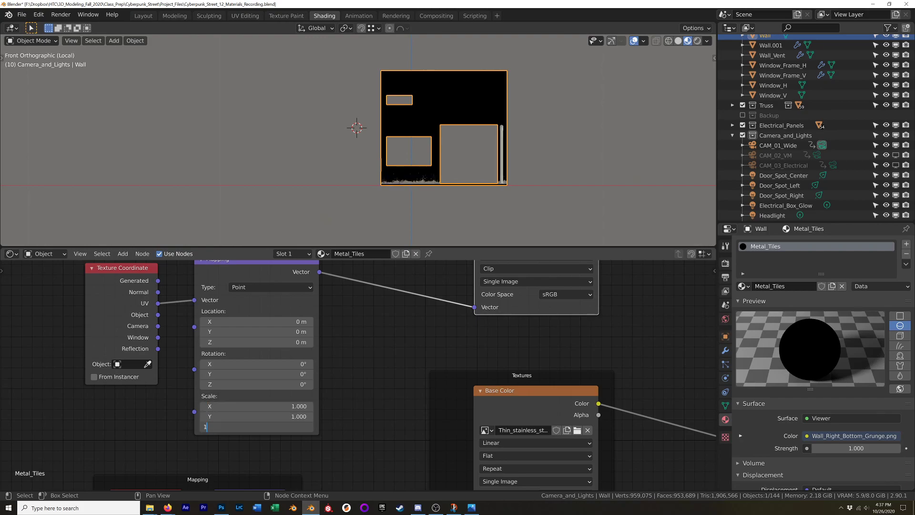
pyautogui.press('Return')
# Frame the texture nodes and the gap before the shader to add a new node.
pyautogui.scroll(8, 336, 160)
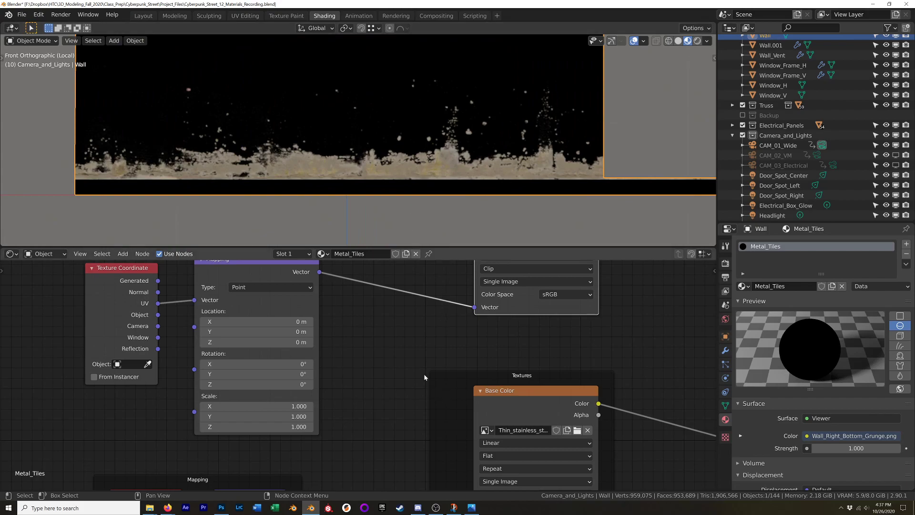
pyautogui.scroll(-13, 392, 340)
pyautogui.keyDown('shift'); pyautogui.moveTo(544, 309); pyautogui.dragTo(439, 327, button='middle'); pyautogui.keyUp('shift')
pyautogui.scroll(-3, 409, 348)
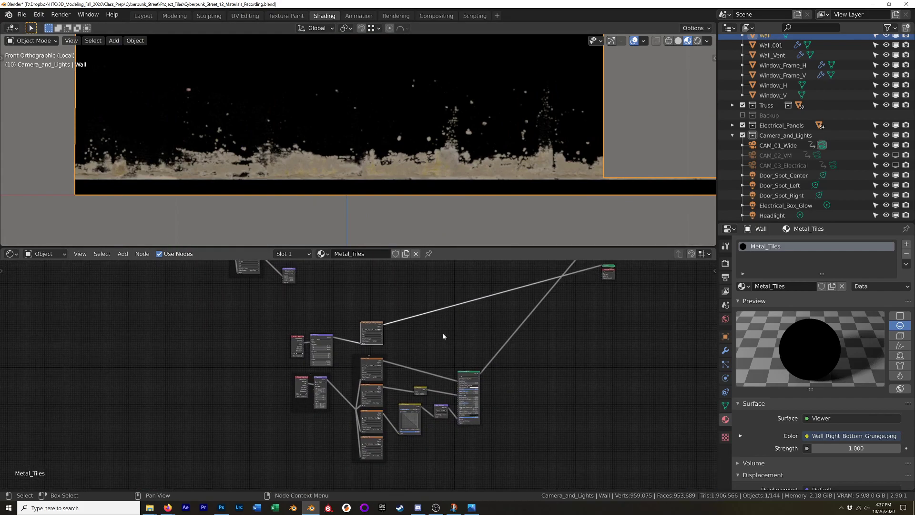
pyautogui.scroll(2, 442, 336)
pyautogui.scroll(2, 443, 333)
pyautogui.keyDown('shift'); pyautogui.moveTo(431, 387); pyautogui.dragTo(446, 340, button='middle'); pyautogui.keyUp('shift')
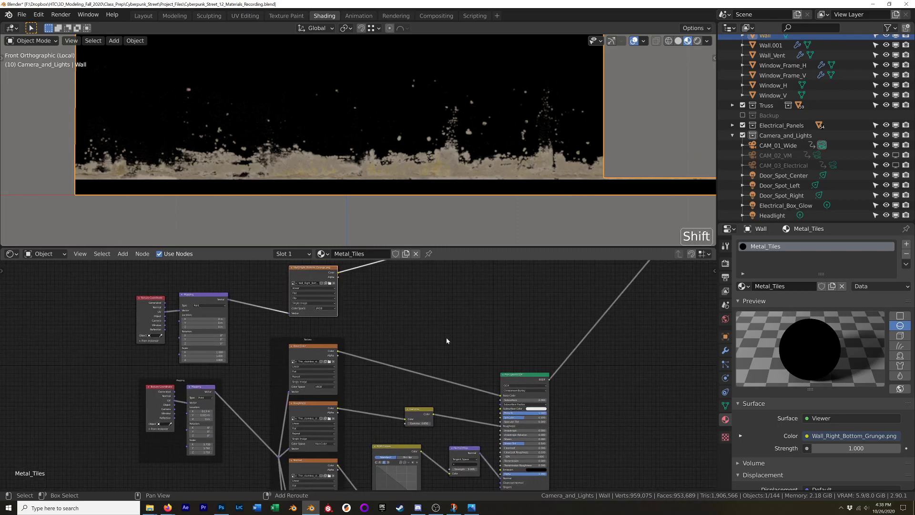
pyautogui.scroll(2, 421, 393)
pyautogui.keyDown('shift'); pyautogui.moveTo(410, 383); pyautogui.dragTo(464, 368, button='middle'); pyautogui.keyUp('shift')
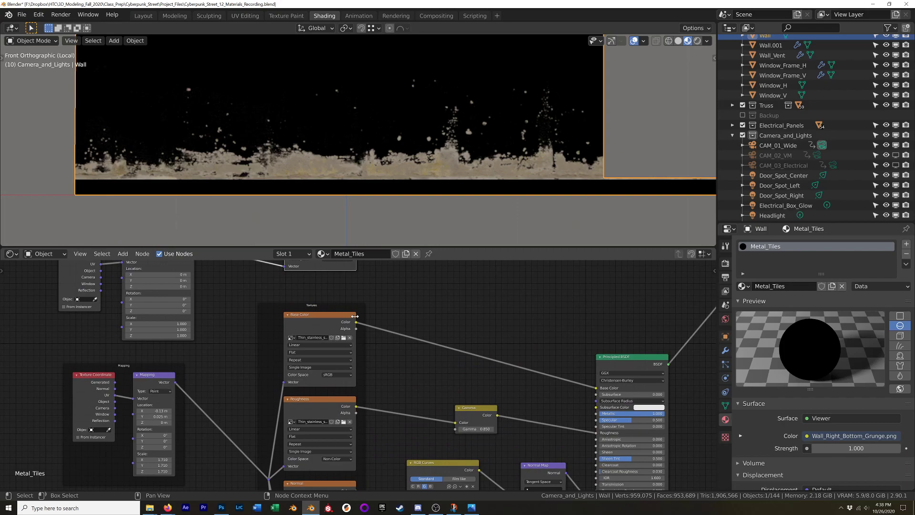
pyautogui.scroll(-2, 354, 314)
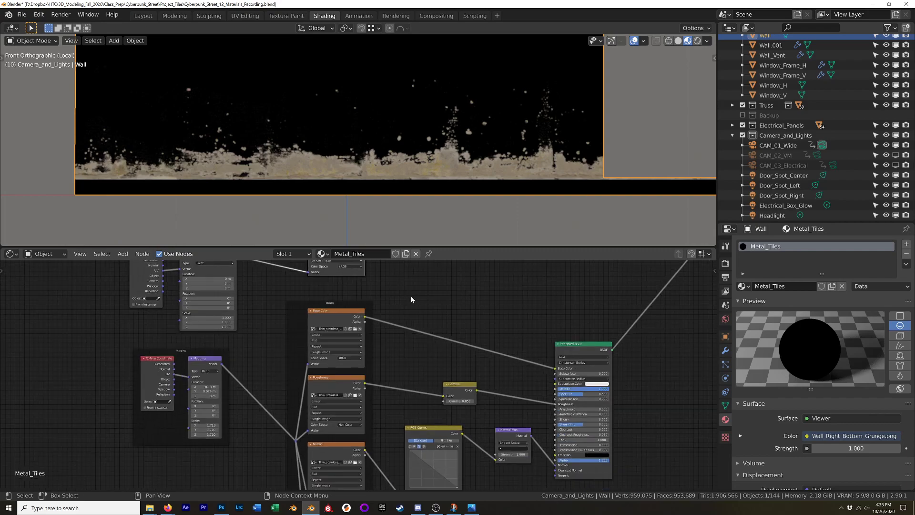
pyautogui.keyDown('shift'); pyautogui.moveTo(413, 301); pyautogui.dragTo(392, 337, button='middle'); pyautogui.keyUp('shift')
pyautogui.hotkey('shift', 'a')
pyautogui.moveTo(393, 337)
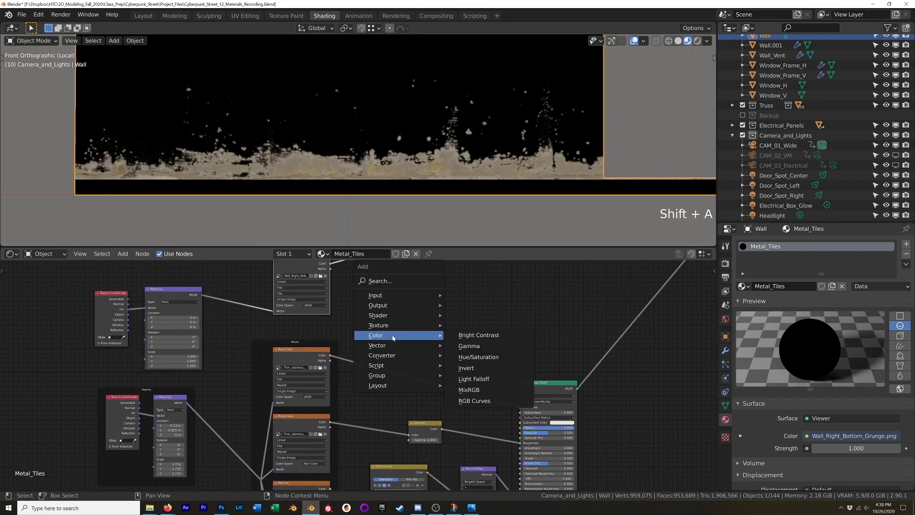
# Insert a MixRGB node into the Base Color link, feed the grunge colour into Color2, and preview it.
pyautogui.click(468, 390)
pyautogui.click(432, 353)
pyautogui.keyDown('shift'); pyautogui.moveTo(339, 278); pyautogui.dragTo(381, 305, button='middle'); pyautogui.keyUp('shift')
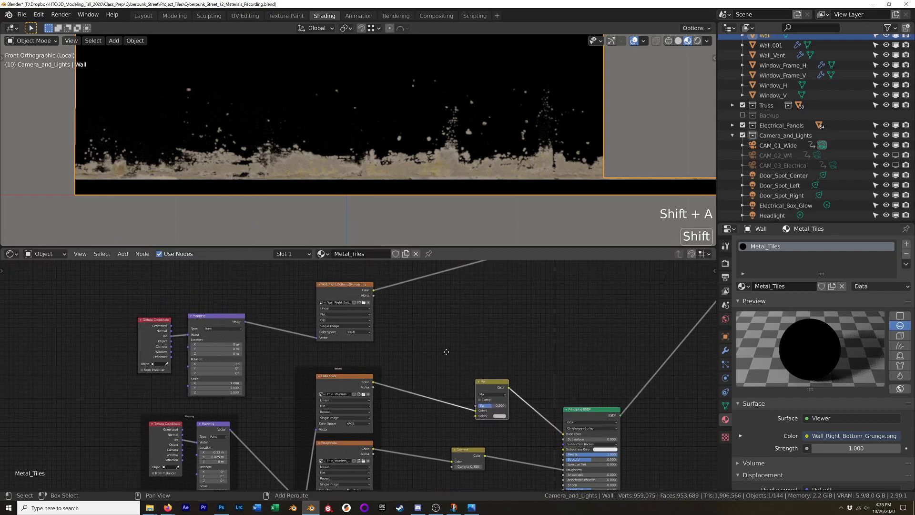
pyautogui.moveTo(373, 288); pyautogui.dragTo(476, 416)
pyautogui.scroll(12, 480, 416)
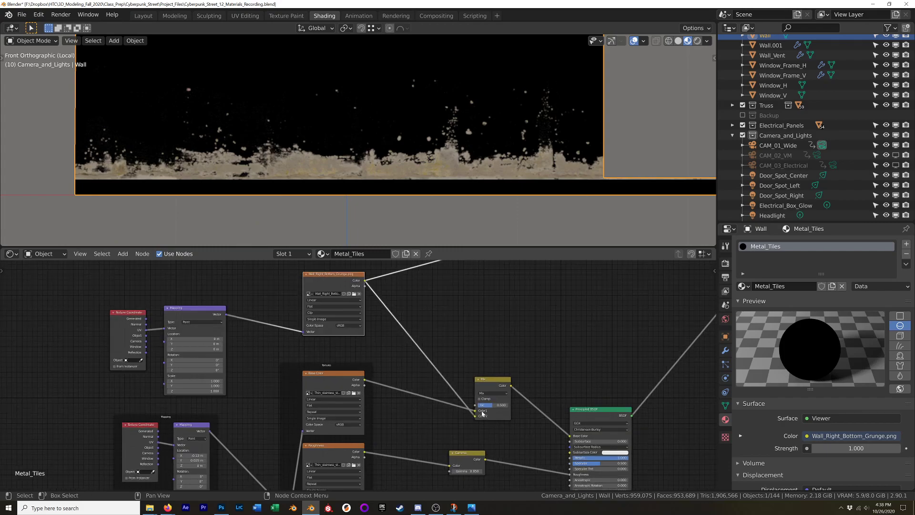
pyautogui.keyDown('shift'); pyautogui.moveTo(419, 420); pyautogui.dragTo(344, 419, button='middle'); pyautogui.keyUp('shift')
pyautogui.keyDown('ctrl'); pyautogui.keyDown('shift'); pyautogui.click(427, 350); pyautogui.keyUp('shift'); pyautogui.keyUp('ctrl')
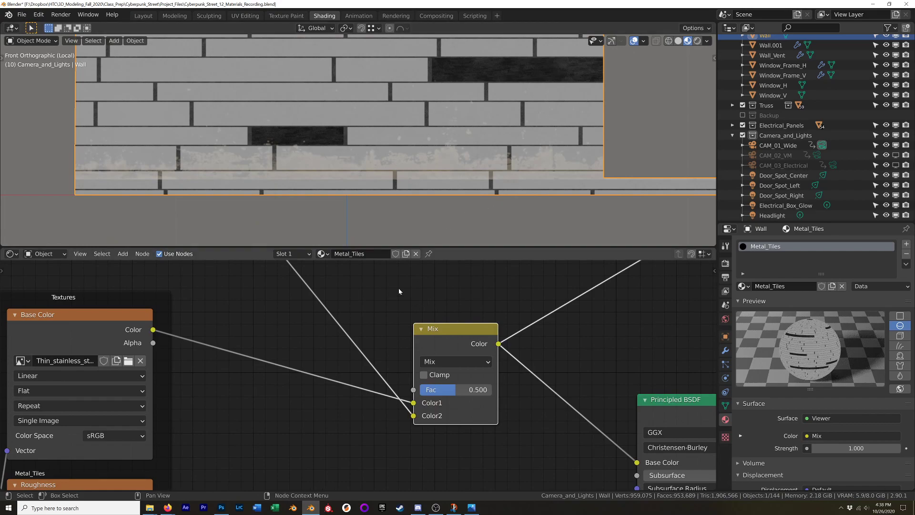
# Link the grunge image output to the Mix factor and preview the grunge alpha mask.
pyautogui.scroll(-3, 384, 286)
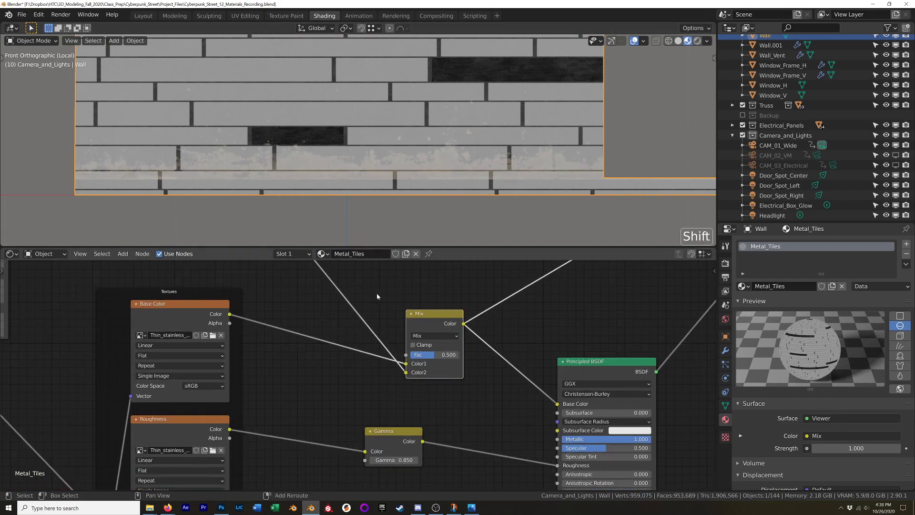
pyautogui.keyDown('shift'); pyautogui.moveTo(376, 292); pyautogui.dragTo(470, 375, button='middle'); pyautogui.keyUp('shift')
pyautogui.scroll(-1, 470, 375)
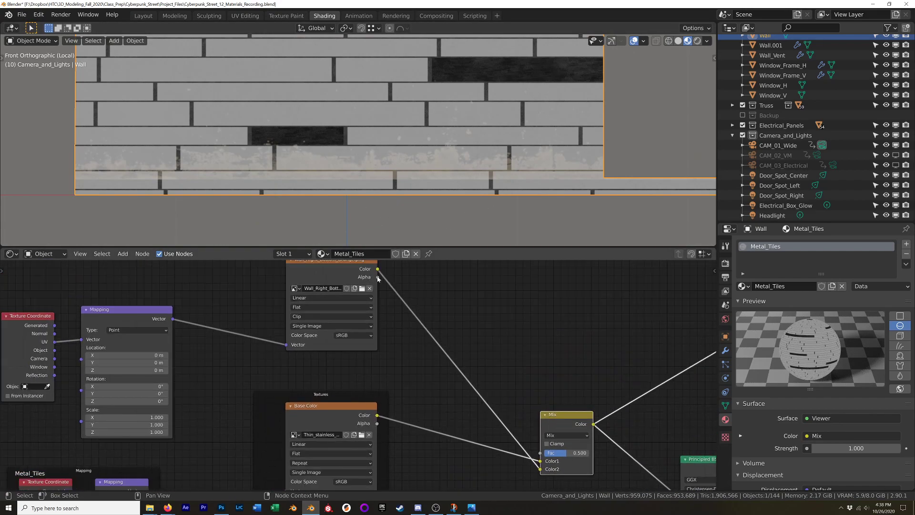
pyautogui.moveTo(378, 277); pyautogui.dragTo(540, 453)
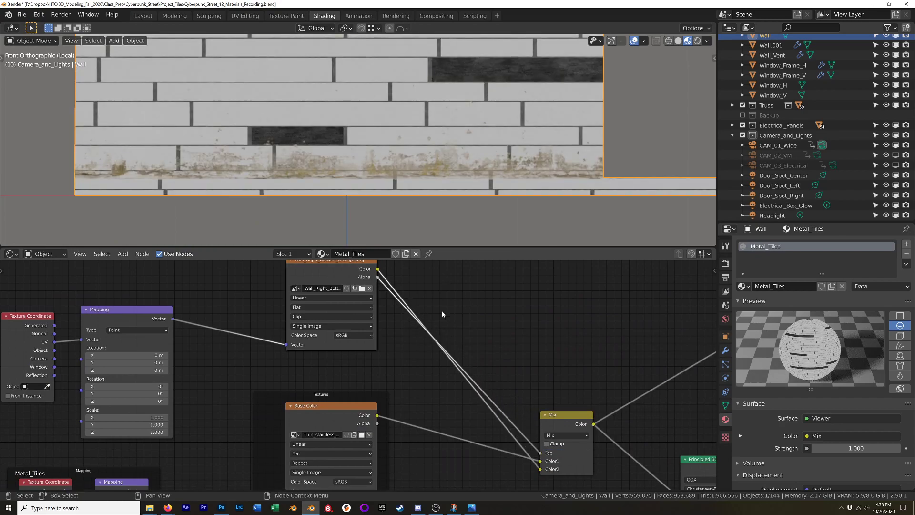
pyautogui.keyDown('ctrl'); pyautogui.keyDown('shift'); pyautogui.click(324, 271); pyautogui.keyUp('shift'); pyautogui.keyUp('ctrl')
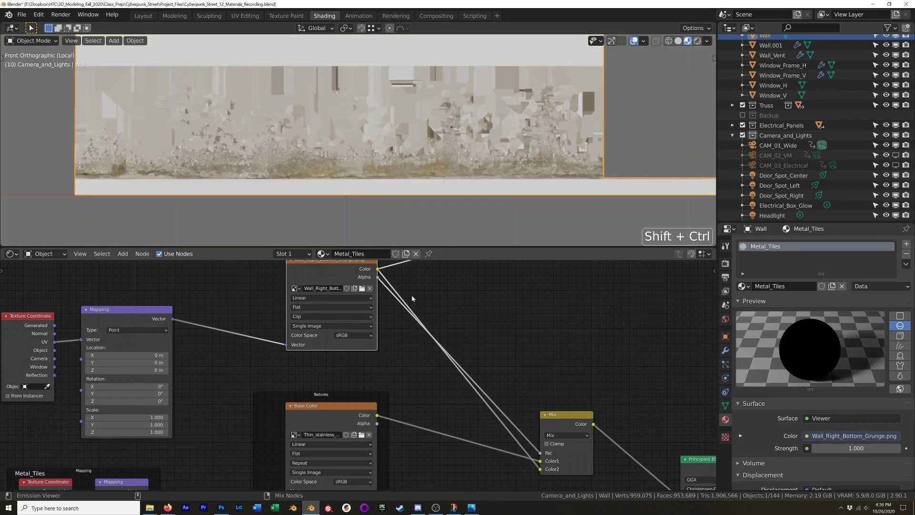
pyautogui.keyDown('ctrl'); pyautogui.keyDown('shift'); pyautogui.click(327, 273); pyautogui.keyUp('shift'); pyautogui.keyUp('ctrl')
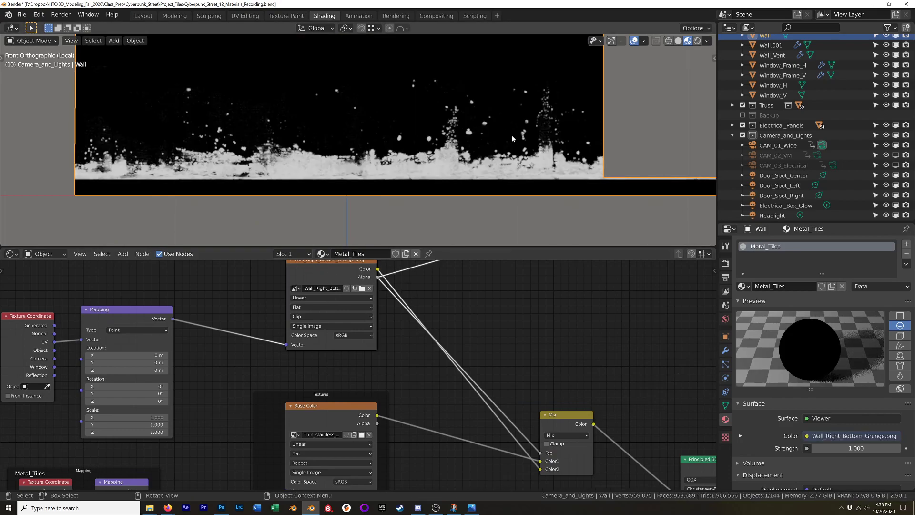
pyautogui.keyDown('shift'); pyautogui.moveTo(459, 292); pyautogui.dragTo(390, 323, button='middle'); pyautogui.keyUp('shift')
# Add a Bright/Contrast node between the grunge alpha and the Mix node's Fac.
pyautogui.hotkey('shift', 'a')
pyautogui.moveTo(388, 325)
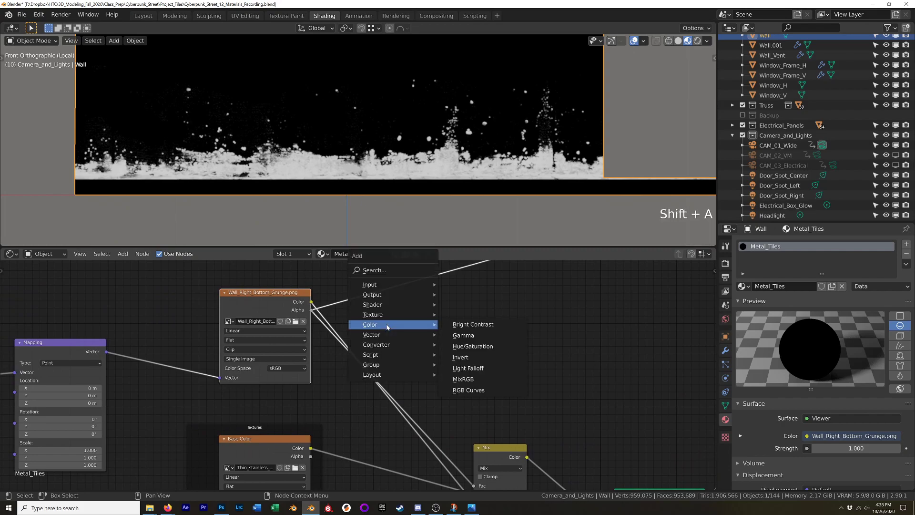
pyautogui.click(473, 324)
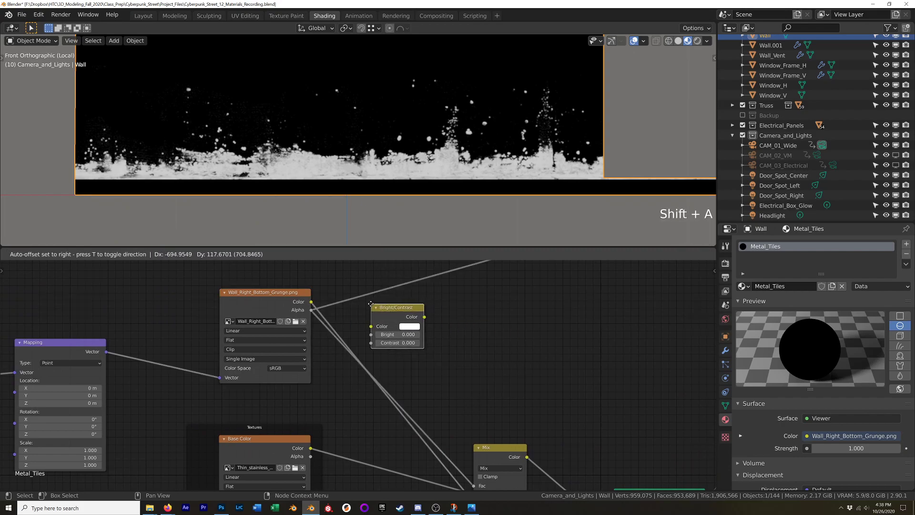
pyautogui.click(397, 326)
pyautogui.moveTo(312, 311); pyautogui.dragTo(374, 328)
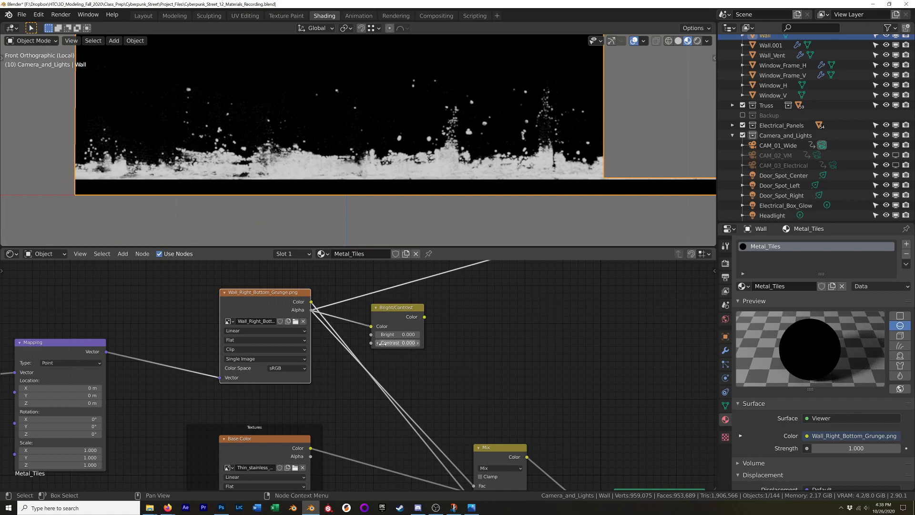
pyautogui.keyDown('shift'); pyautogui.moveTo(486, 363); pyautogui.dragTo(479, 316, button='middle'); pyautogui.keyUp('shift')
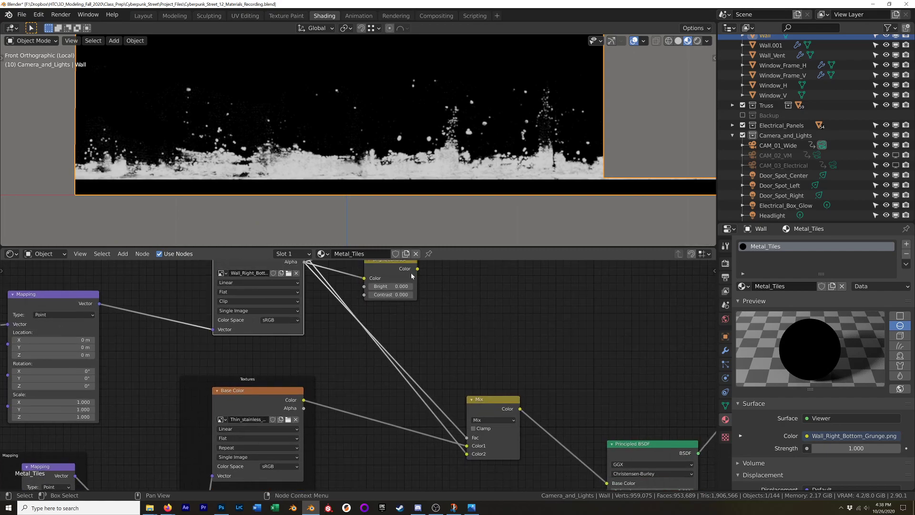
pyautogui.moveTo(417, 268); pyautogui.dragTo(466, 438)
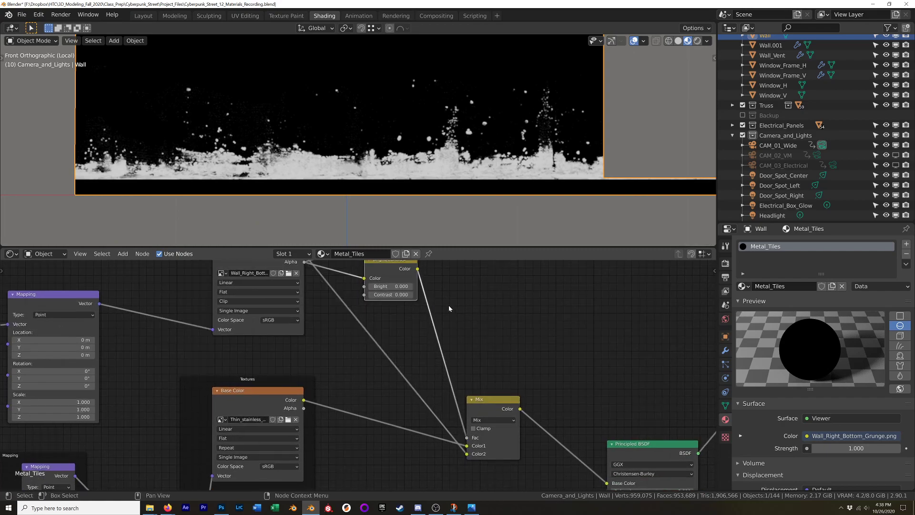
pyautogui.keyDown('shift'); pyautogui.moveTo(456, 262); pyautogui.dragTo(476, 316, button='middle'); pyautogui.keyUp('shift')
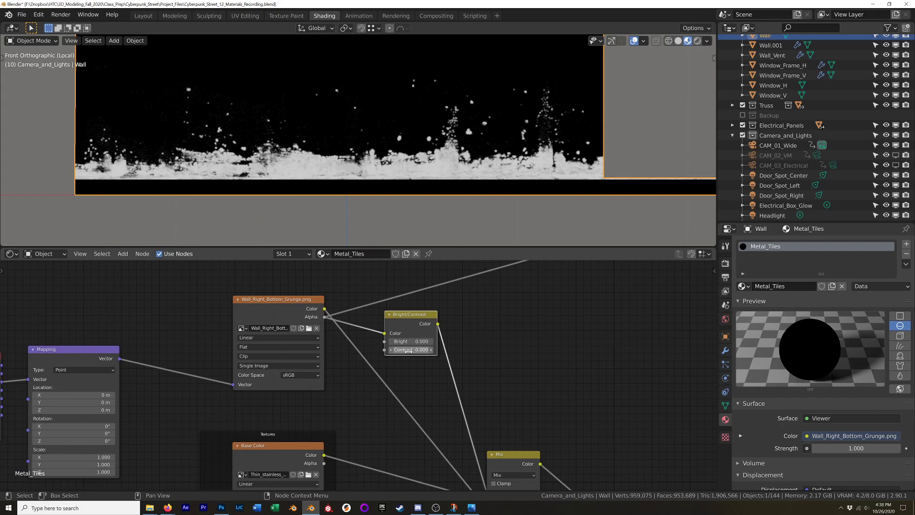
# Set the Bright/Contrast Contrast to 10 and preview its result on the wall.
pyautogui.moveTo(409, 350); pyautogui.dragTo(428, 350)
pyautogui.click(410, 349)
pyautogui.write('10')
pyautogui.press('Return')
pyautogui.keyDown('ctrl'); pyautogui.keyDown('shift'); pyautogui.click(411, 314); pyautogui.keyUp('shift'); pyautogui.keyUp('ctrl')
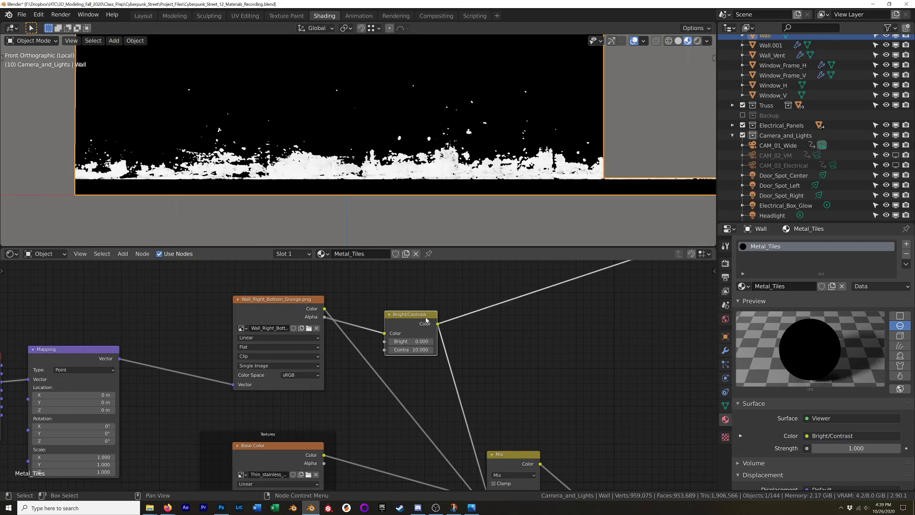
# Try Contrast values of 1 and 0, settling on 0.
pyautogui.click(410, 350)
pyautogui.write('1')
pyautogui.press('Return')
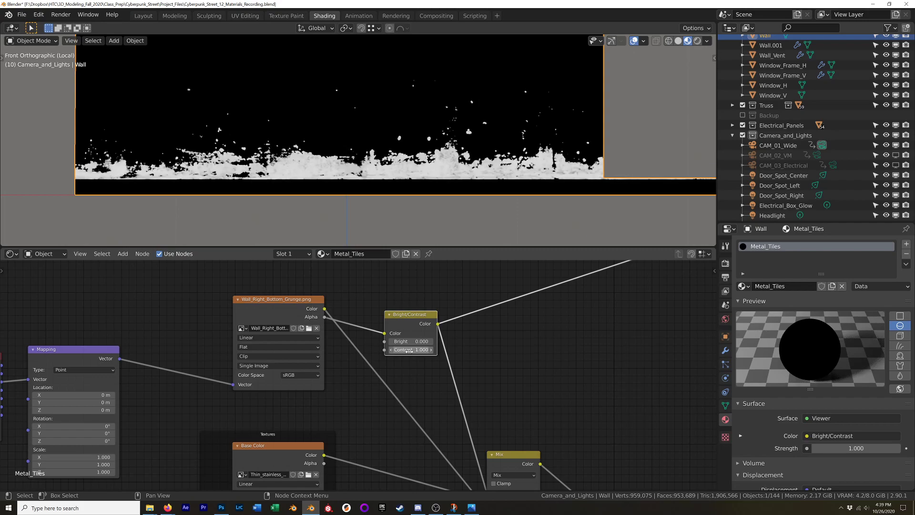
pyautogui.click(409, 350)
pyautogui.write('0')
pyautogui.press('Return')
pyautogui.click(409, 349)
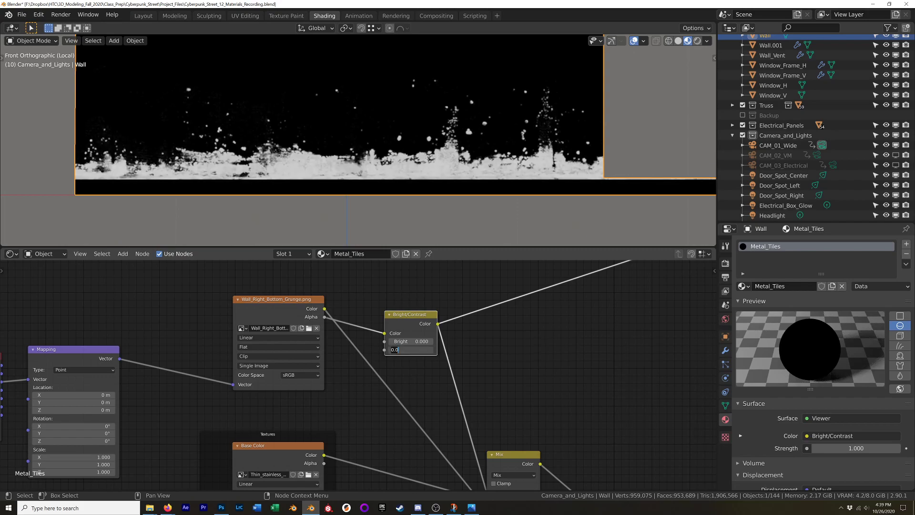
pyautogui.press('Return')
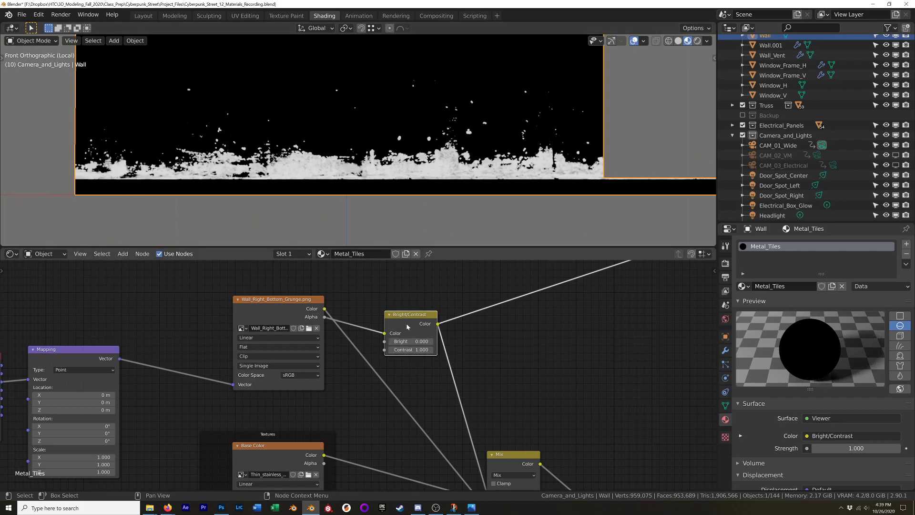
pyautogui.click(410, 349)
pyautogui.write('1.0')
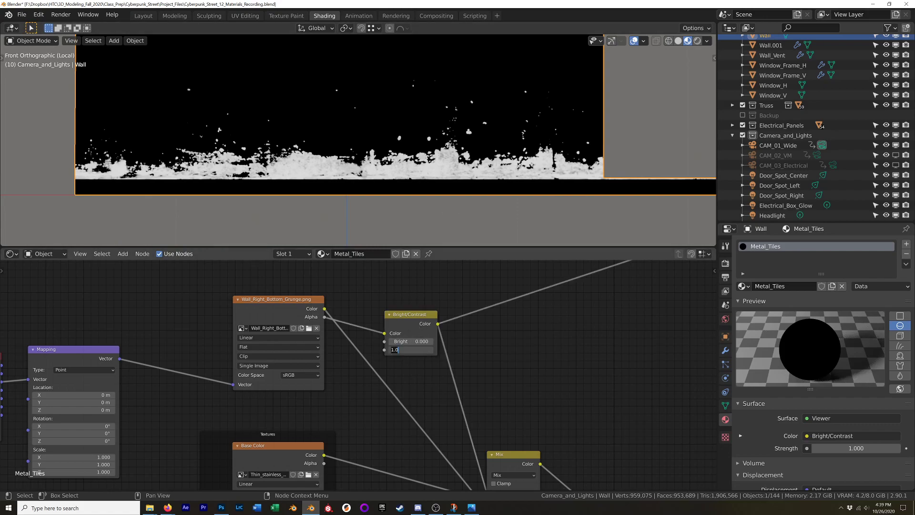
pyautogui.press('Return')
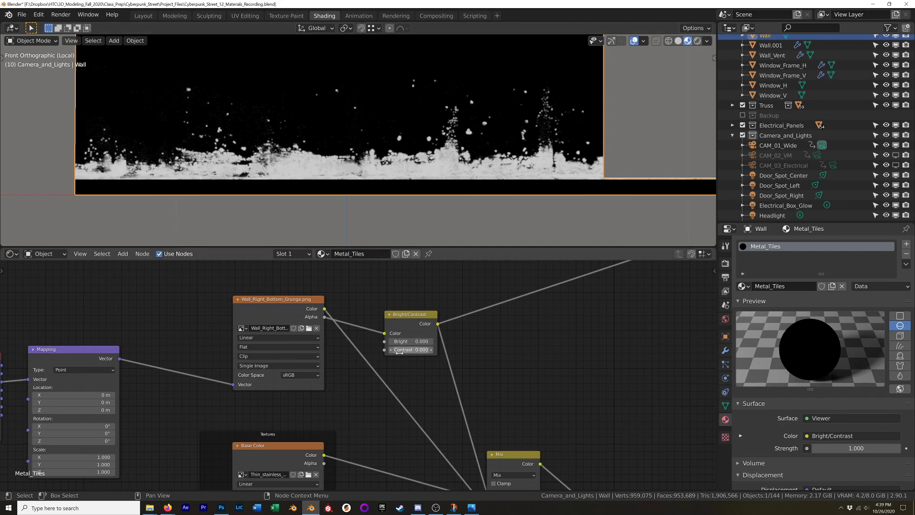
pyautogui.click(407, 317)
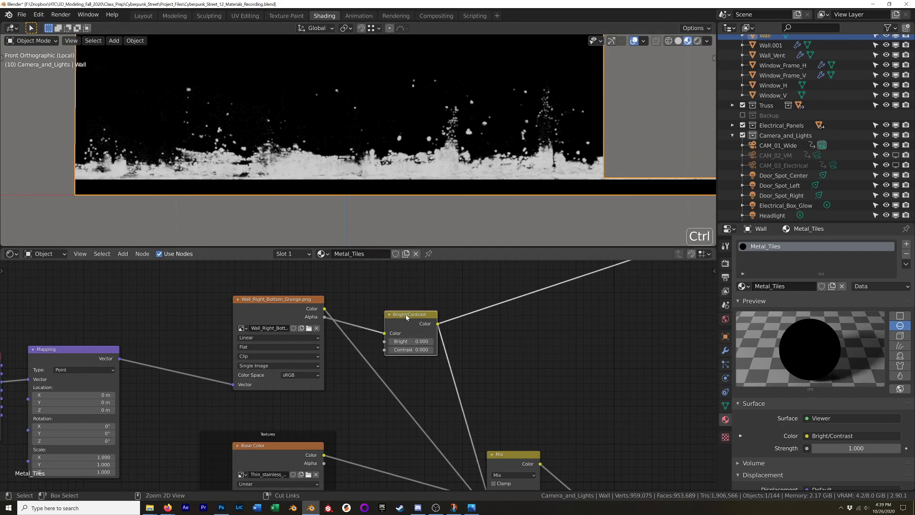
# Dissolve the Bright/Contrast node and preview the Mix node result on the wall.
pyautogui.hotkey('ctrl', 'x')
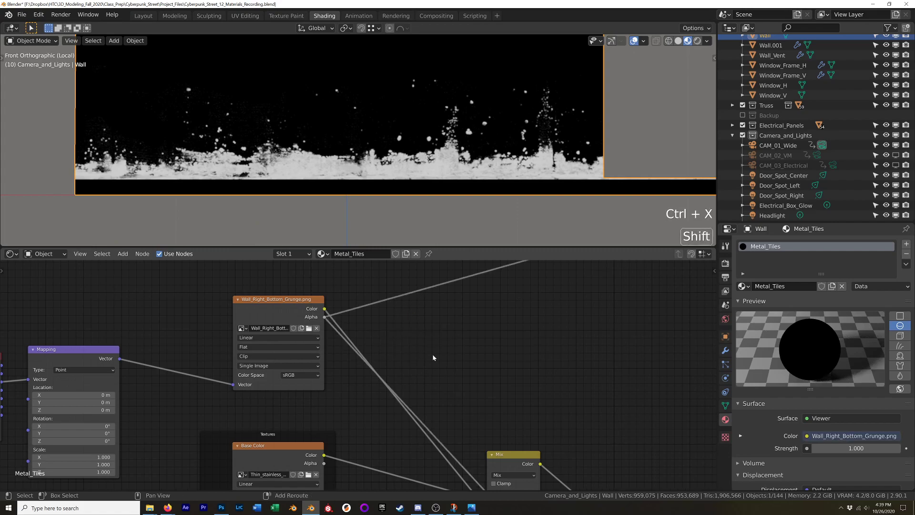
pyautogui.keyDown('shift'); pyautogui.moveTo(432, 358); pyautogui.dragTo(397, 251, button='middle'); pyautogui.keyUp('shift')
pyautogui.keyDown('ctrl'); pyautogui.keyDown('shift'); pyautogui.click(470, 356); pyautogui.keyUp('shift'); pyautogui.keyUp('ctrl')
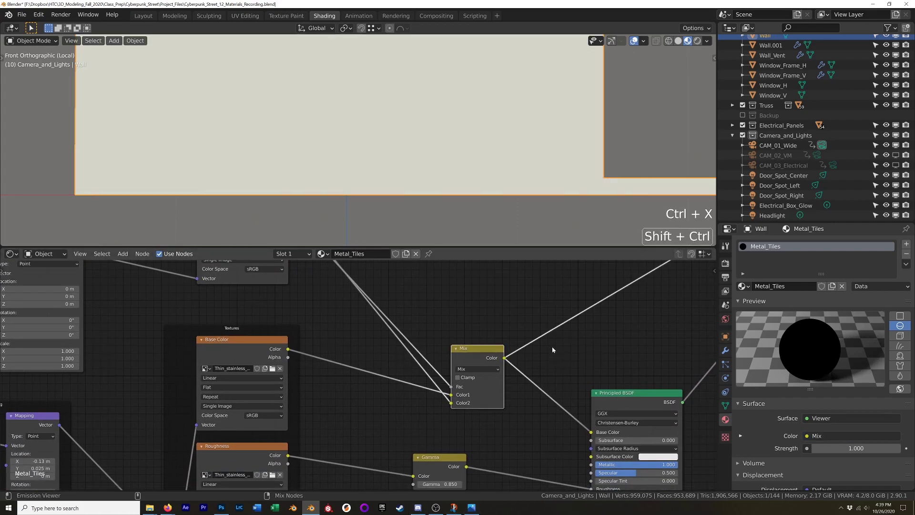
pyautogui.keyDown('shift'); pyautogui.moveTo(471, 314); pyautogui.dragTo(304, 361, button='middle'); pyautogui.keyUp('shift')
# Orbit the wall view and reposition the Mix node in the node graph.
pyautogui.moveTo(358, 167); pyautogui.dragTo(415, 179, button='middle')
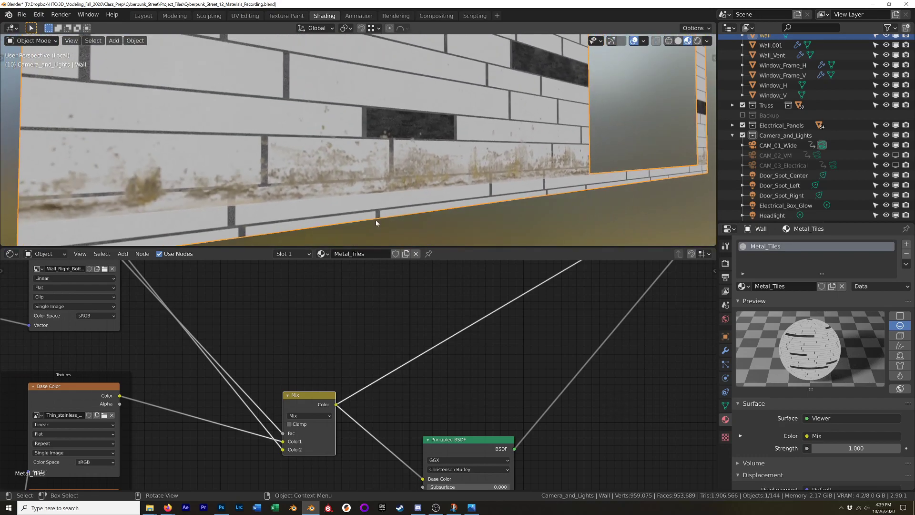
pyautogui.scroll(-4, 376, 221)
pyautogui.keyDown('shift'); pyautogui.moveTo(407, 401); pyautogui.dragTo(507, 296, button='middle'); pyautogui.keyUp('shift')
pyautogui.scroll(-5, 415, 342)
pyautogui.keyDown('shift'); pyautogui.moveTo(415, 341); pyautogui.dragTo(381, 355, button='middle'); pyautogui.keyUp('shift')
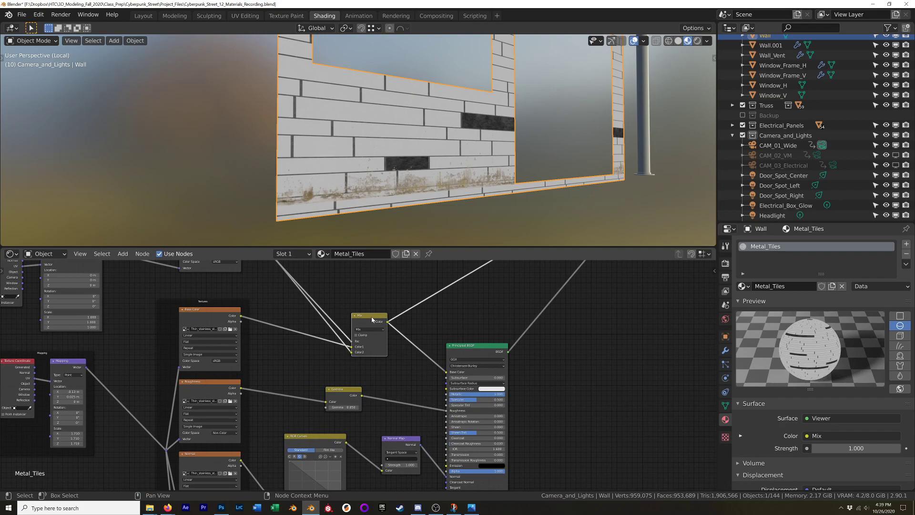
pyautogui.moveTo(372, 319); pyautogui.dragTo(361, 285)
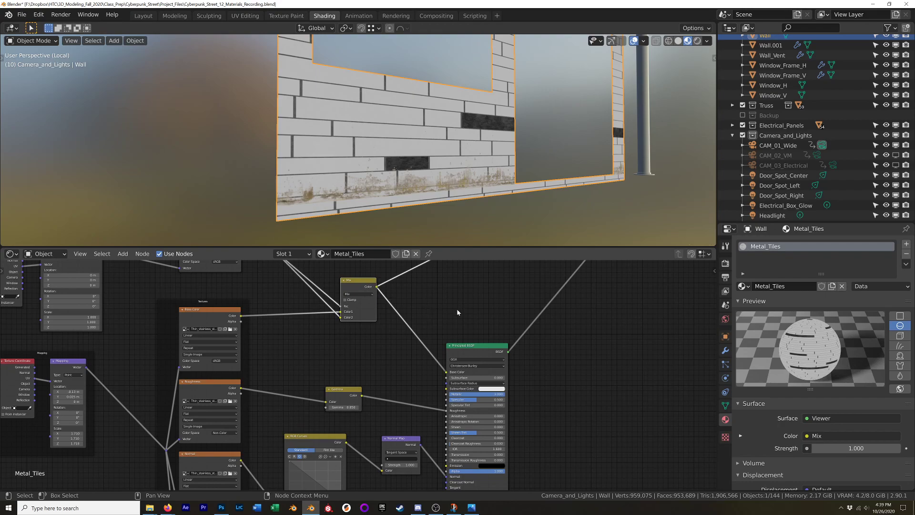
pyautogui.keyDown('shift'); pyautogui.moveTo(449, 313); pyautogui.dragTo(506, 310, button='middle'); pyautogui.keyUp('shift')
# Add a second colour Mix node off the Gamma link and move it higher up.
pyautogui.hotkey('shift', 'a')
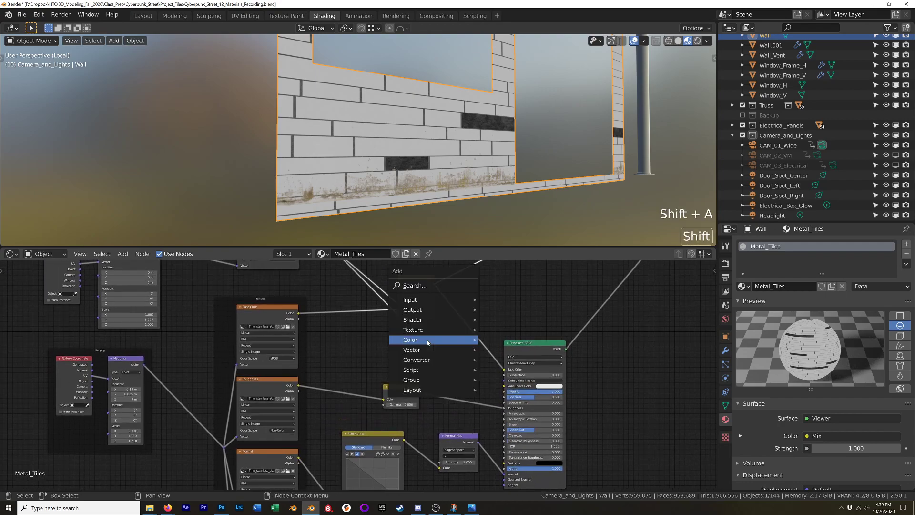
pyautogui.moveTo(427, 339)
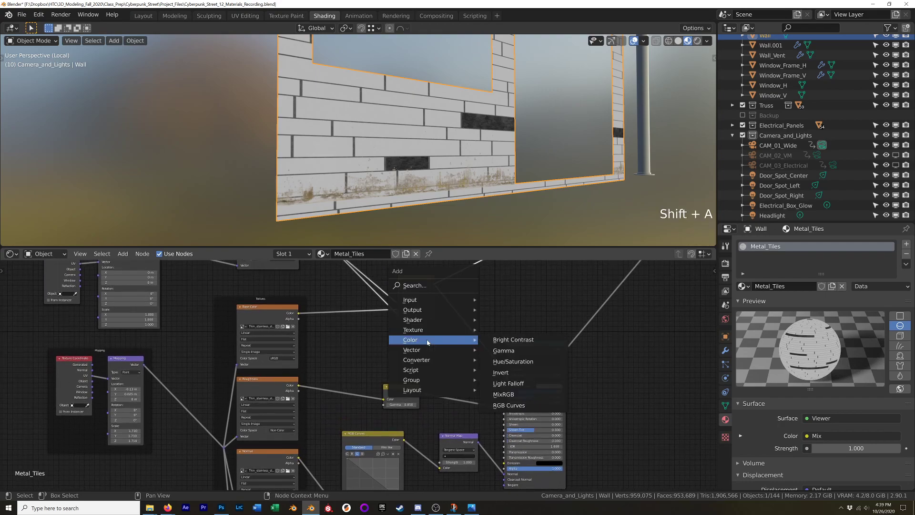
pyautogui.click(516, 396)
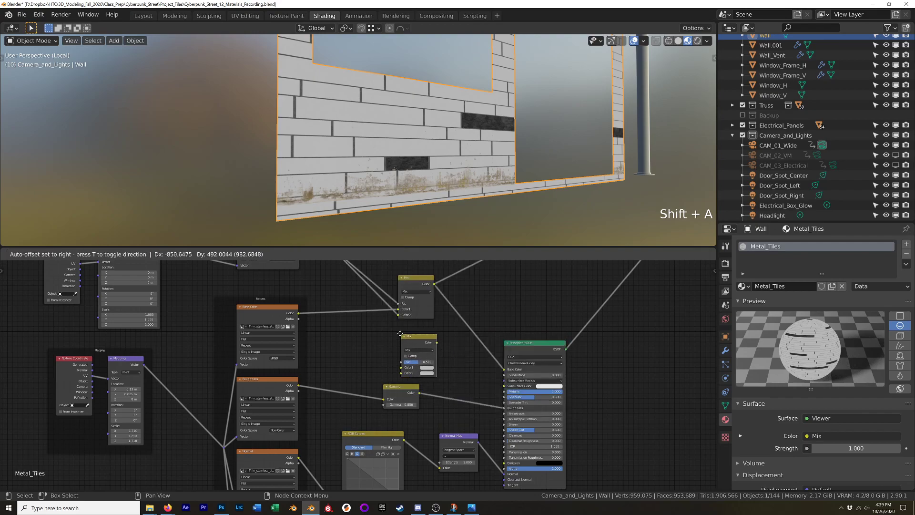
pyautogui.click(401, 335)
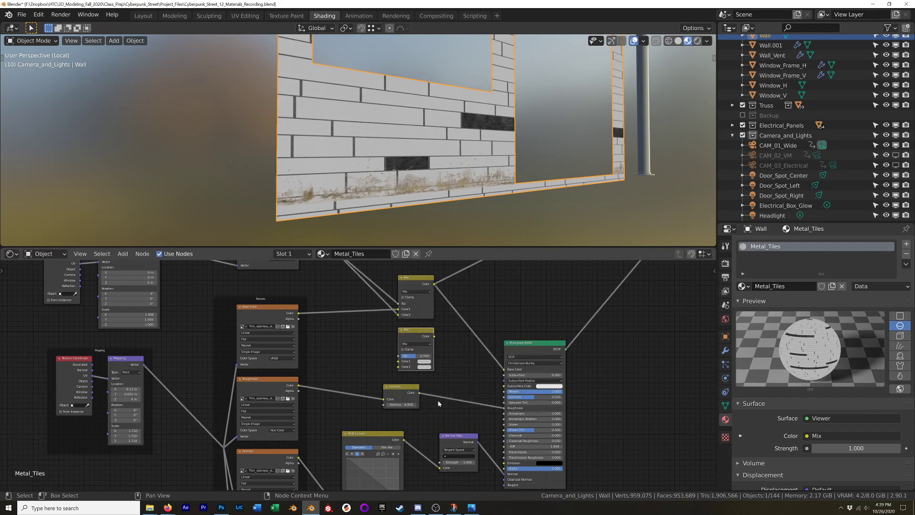
pyautogui.scroll(-4, 438, 399)
pyautogui.keyDown('shift'); pyautogui.moveTo(461, 322); pyautogui.dragTo(482, 384, button='middle'); pyautogui.keyUp('shift')
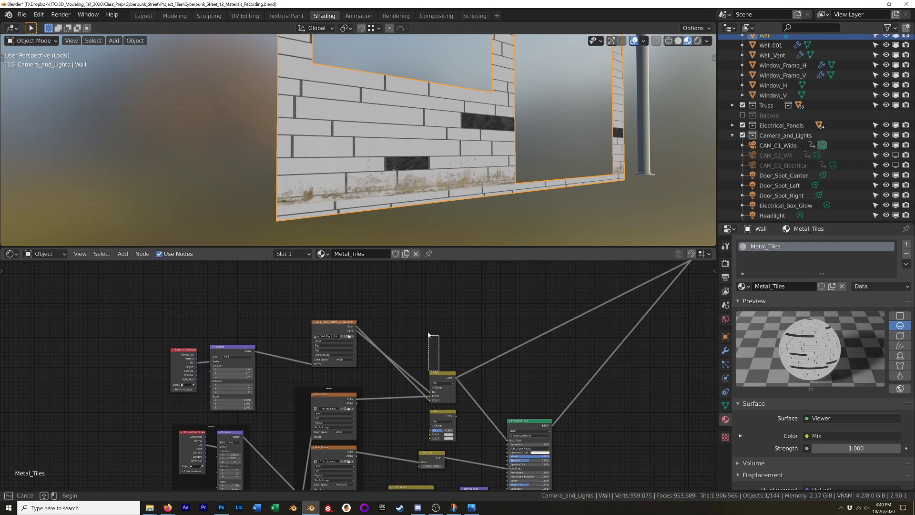
pyautogui.moveTo(438, 373); pyautogui.dragTo(437, 314)
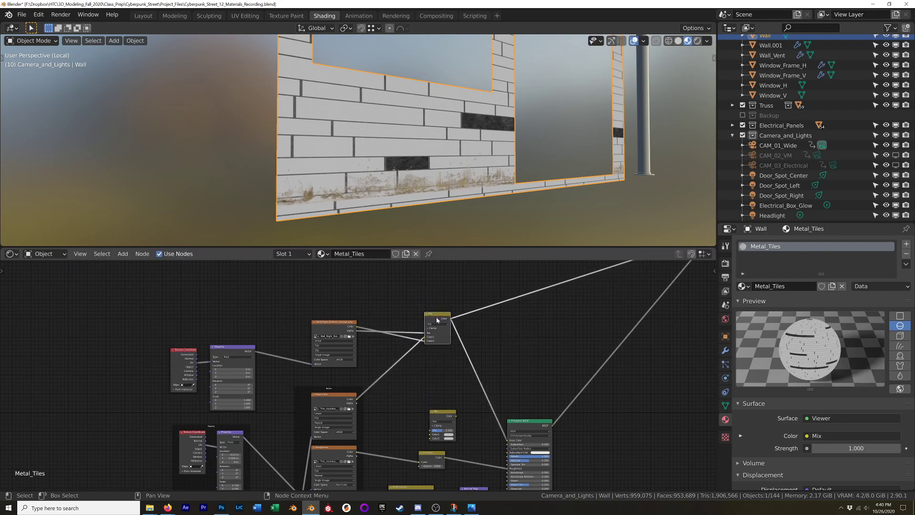
# Move the Principled BSDF node and preview its output along the grungy wall.
pyautogui.keyDown('shift'); pyautogui.scroll(-4, 497, 397); pyautogui.keyUp('shift')
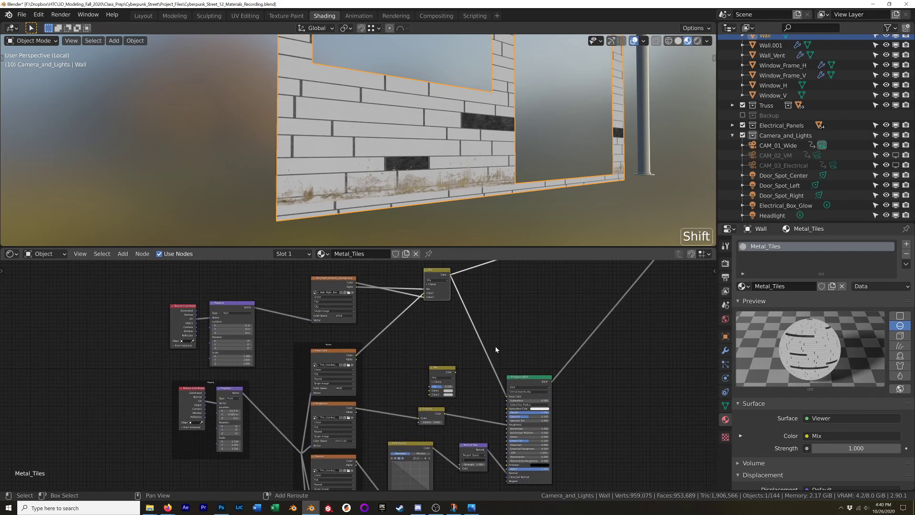
pyautogui.moveTo(506, 248); pyautogui.dragTo(485, 160)
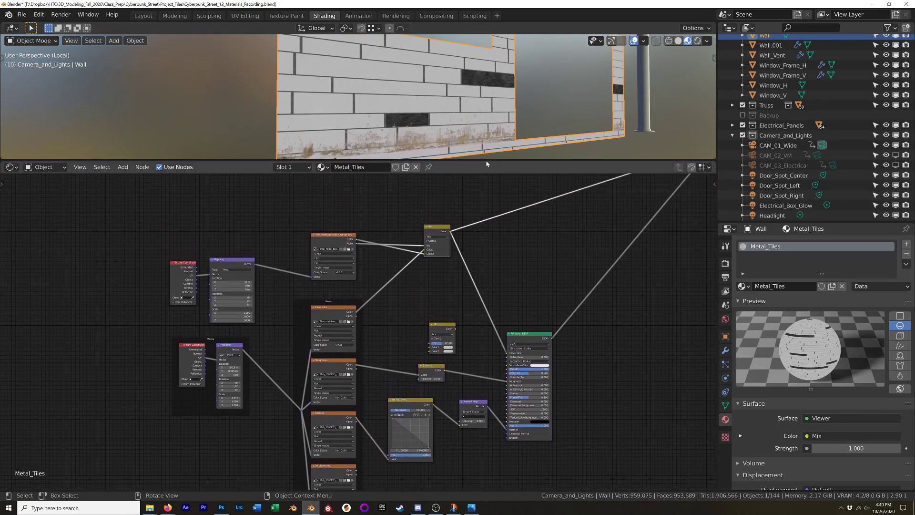
pyautogui.scroll(4, 442, 145)
pyautogui.keyDown('shift'); pyautogui.moveTo(442, 130); pyautogui.dragTo(447, 105, button='middle'); pyautogui.keyUp('shift')
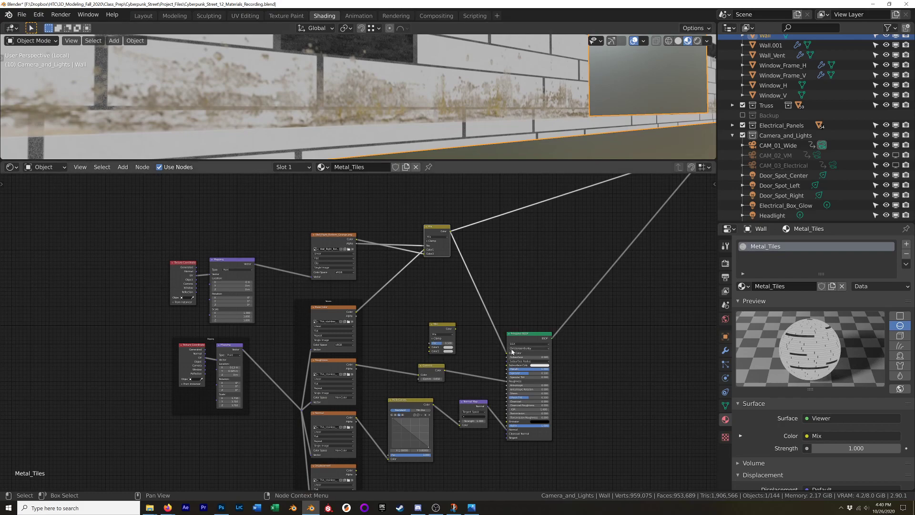
pyautogui.moveTo(529, 339); pyautogui.dragTo(551, 315)
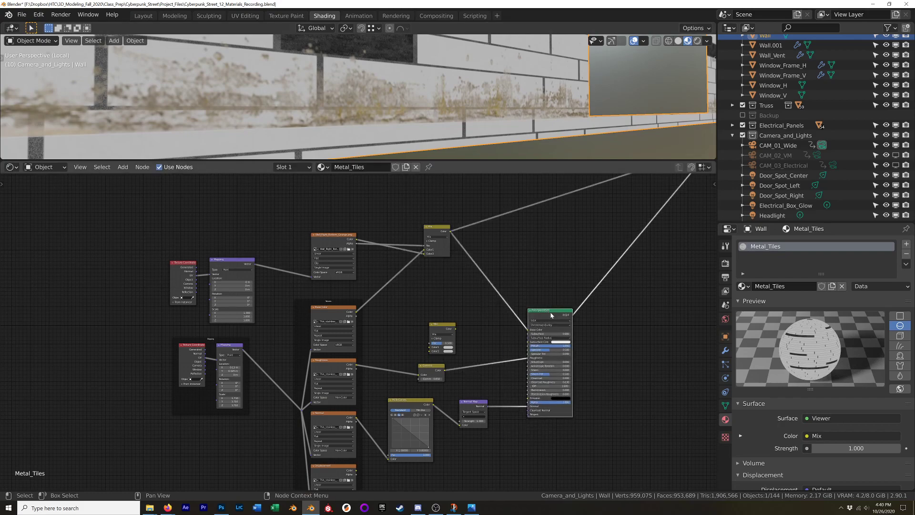
pyautogui.keyDown('ctrl'); pyautogui.keyDown('shift'); pyautogui.click(528, 327); pyautogui.keyUp('shift'); pyautogui.keyUp('ctrl')
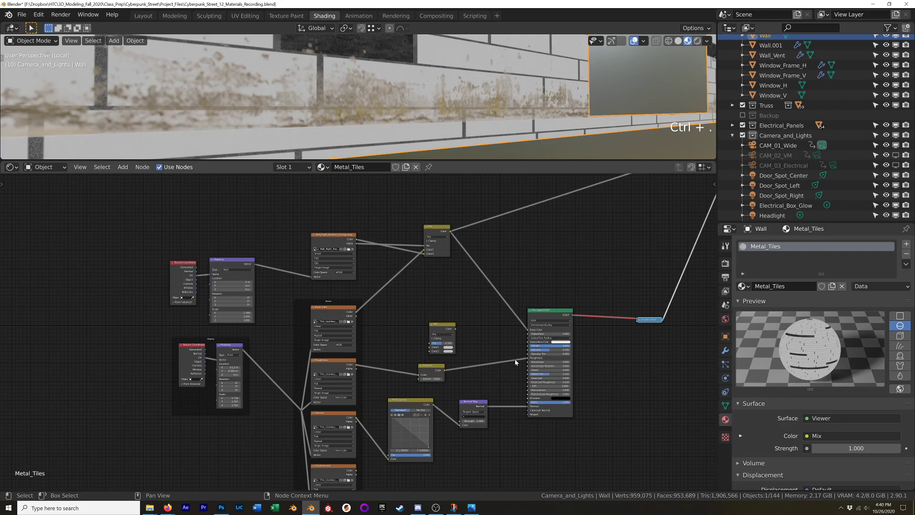
pyautogui.scroll(2, 514, 359)
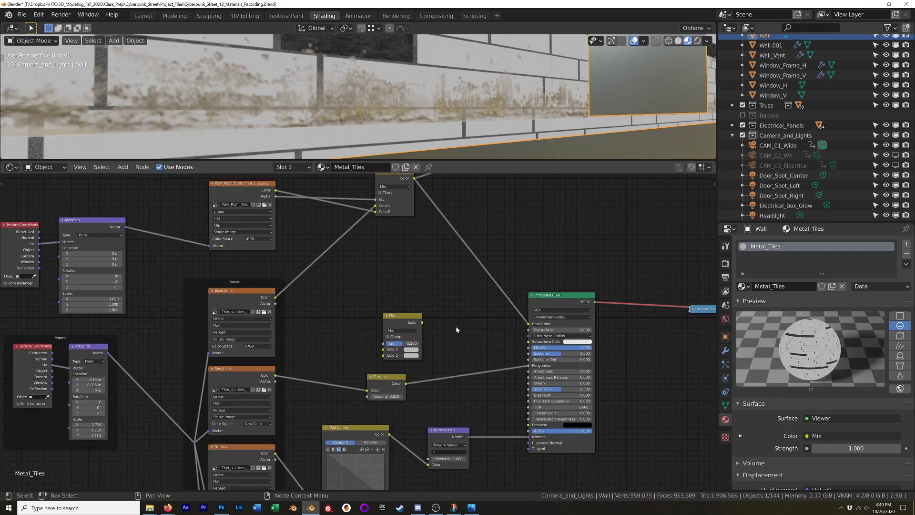
pyautogui.scroll(-5, 318, 285)
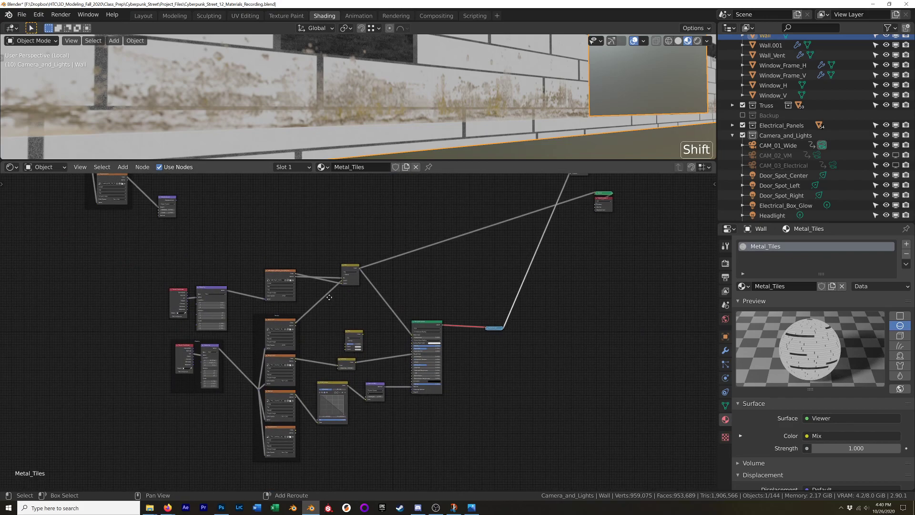
pyautogui.scroll(2, 333, 90)
pyautogui.keyDown('shift'); pyautogui.moveTo(333, 105); pyautogui.dragTo(361, 111, button='middle'); pyautogui.keyUp('shift')
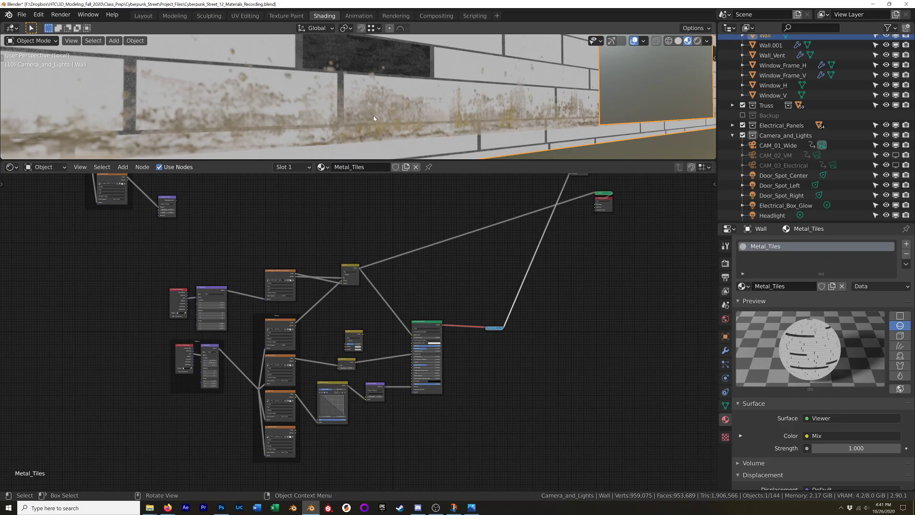
pyautogui.scroll(3, 368, 336)
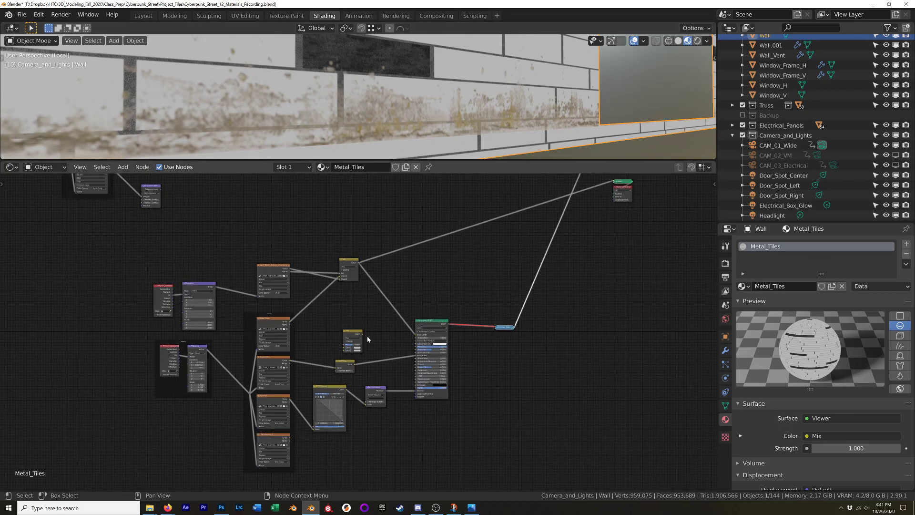
# Set the spare Mix node's Color1 to pure white.
pyautogui.scroll(3, 368, 336)
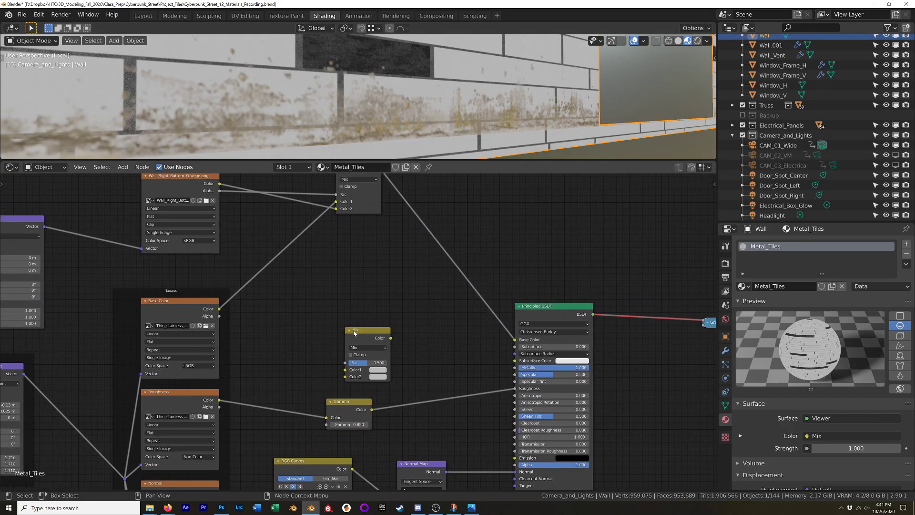
pyautogui.moveTo(364, 330); pyautogui.dragTo(358, 305)
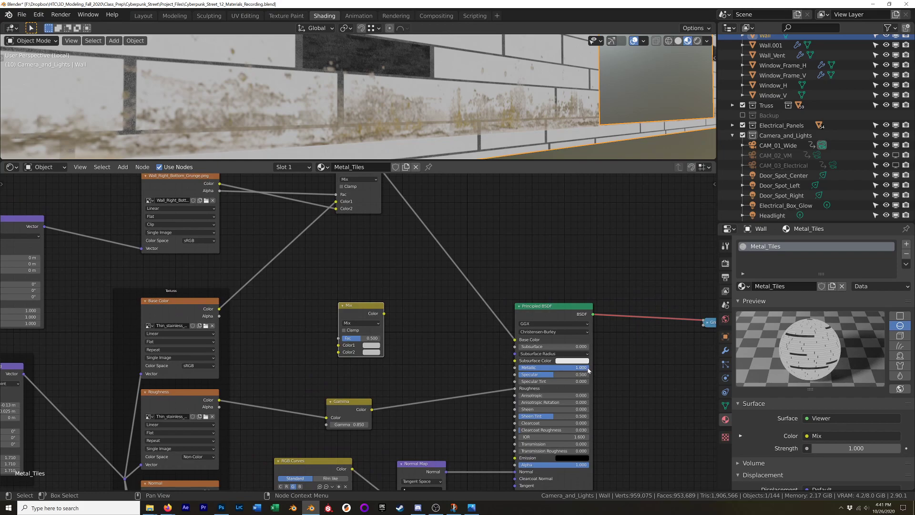
pyautogui.scroll(3, 359, 374)
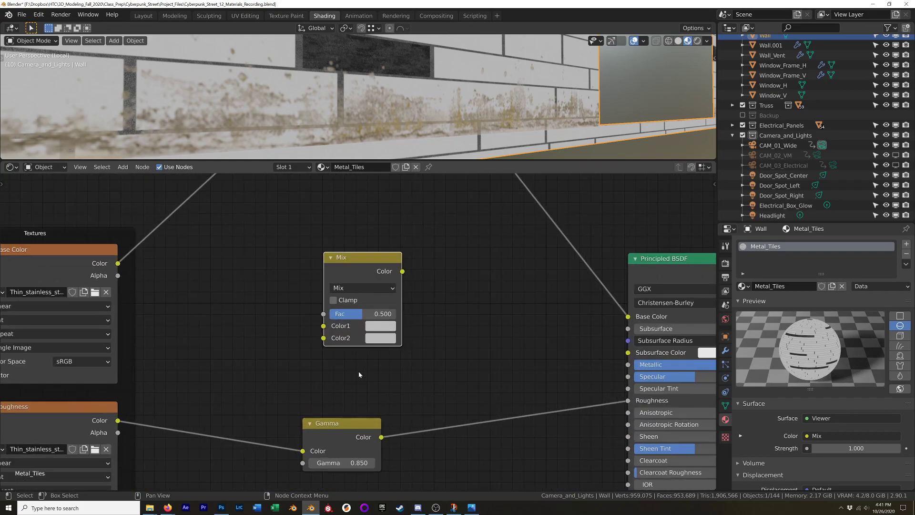
pyautogui.keyDown('shift'); pyautogui.moveTo(538, 345); pyautogui.dragTo(478, 348, button='middle'); pyautogui.keyUp('shift')
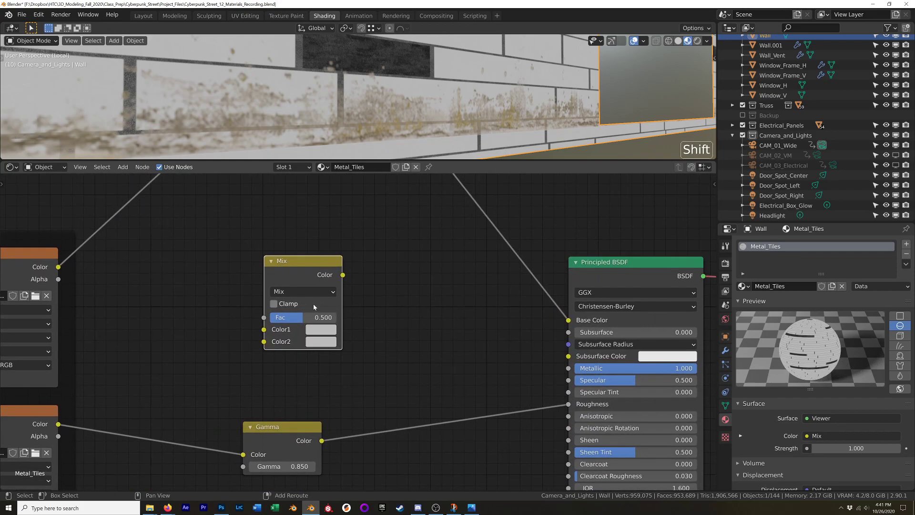
pyautogui.click(324, 331)
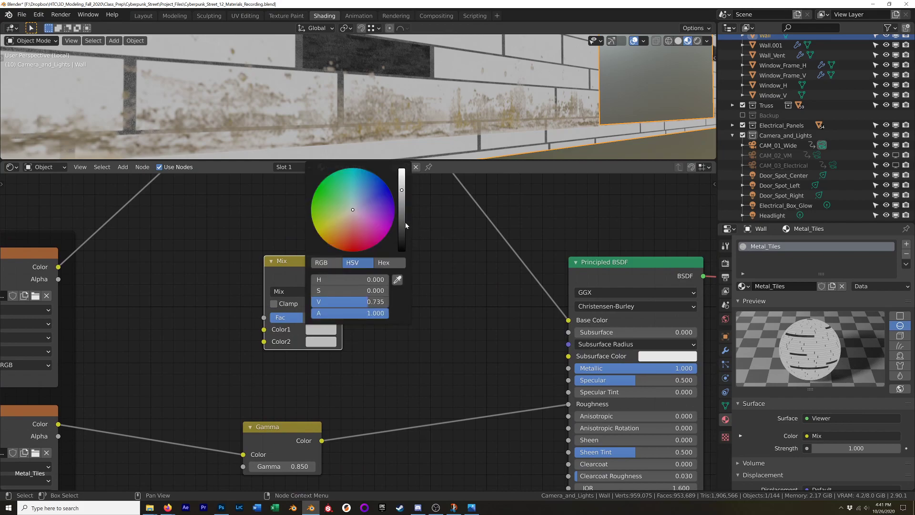
pyautogui.moveTo(402, 189); pyautogui.dragTo(402, 170)
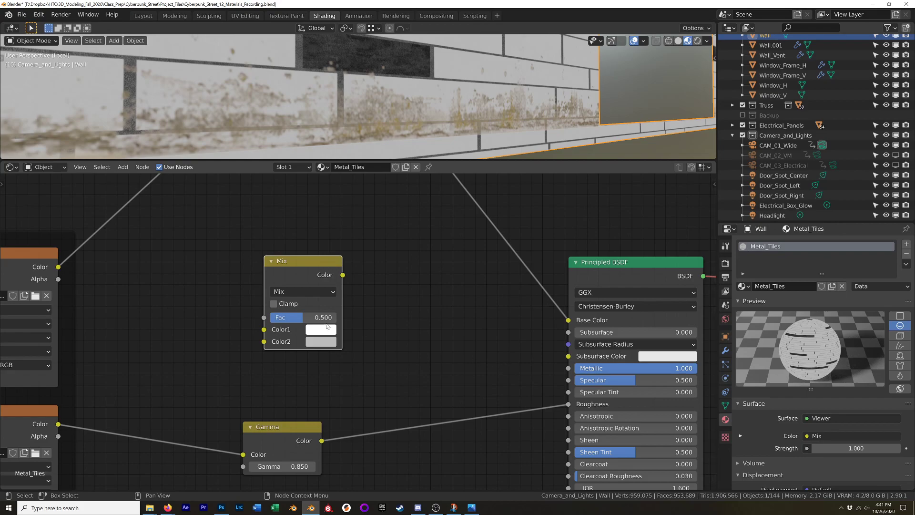
# Link the grunge image Alpha to that Mix node's Fac and its Color to BSDF Metallic.
pyautogui.keyDown('shift'); pyautogui.moveTo(286, 270); pyautogui.dragTo(413, 320, button='middle'); pyautogui.keyUp('shift')
pyautogui.scroll(-7, 413, 321)
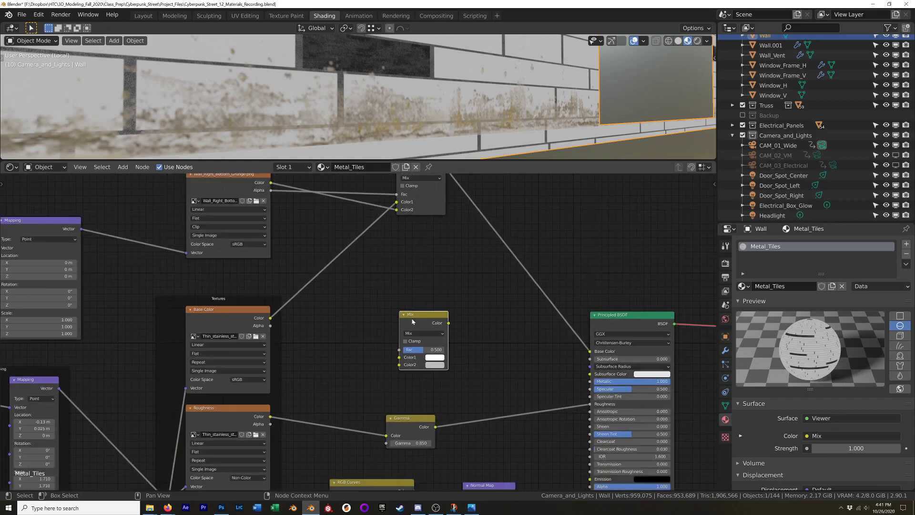
pyautogui.keyDown('shift'); pyautogui.moveTo(354, 296); pyautogui.dragTo(307, 308, button='middle'); pyautogui.keyUp('shift')
pyautogui.moveTo(360, 324); pyautogui.dragTo(388, 312)
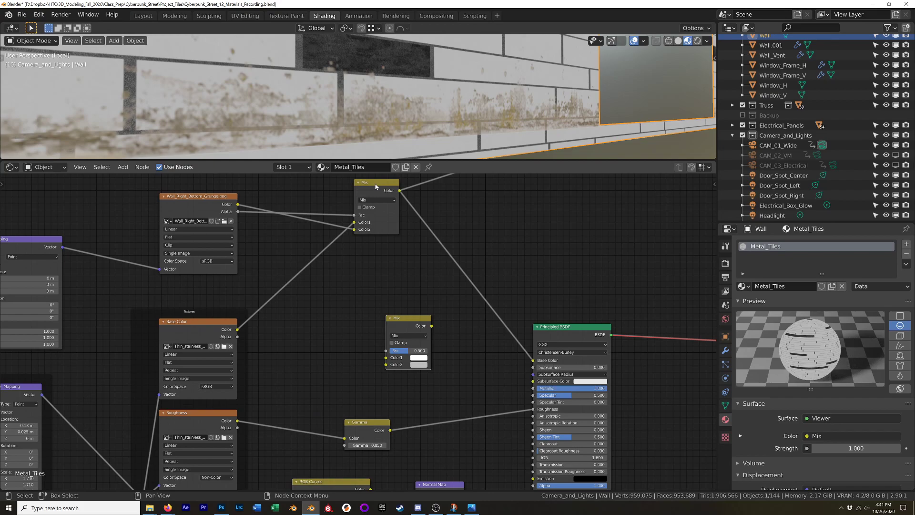
pyautogui.moveTo(235, 210); pyautogui.dragTo(387, 351)
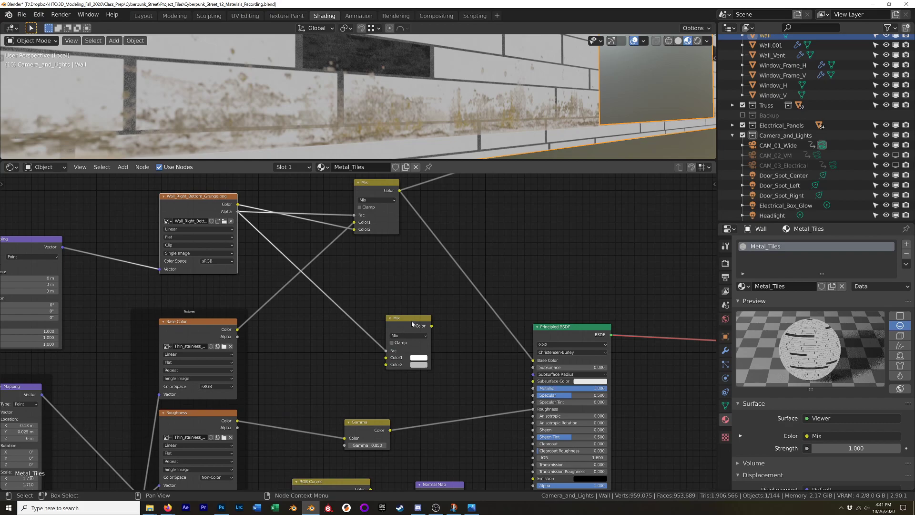
pyautogui.keyDown('shift'); pyautogui.moveTo(413, 321); pyautogui.dragTo(347, 314, button='middle'); pyautogui.keyUp('shift')
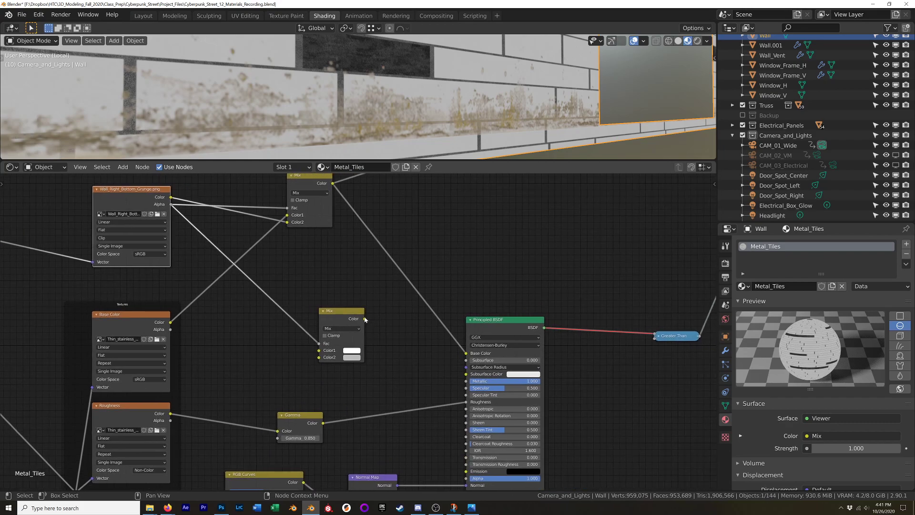
pyautogui.moveTo(365, 319); pyautogui.dragTo(466, 381)
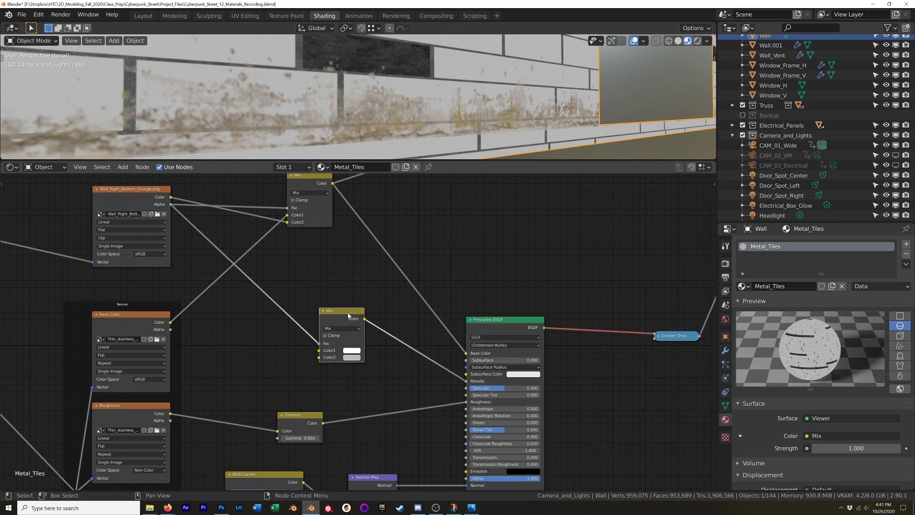
pyautogui.moveTo(347, 312); pyautogui.dragTo(312, 313)
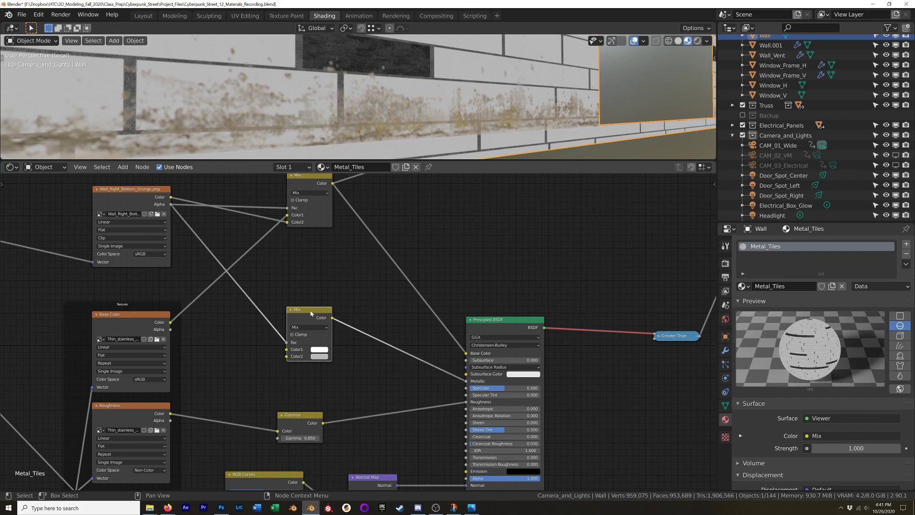
# Label the Metallic-feeding Mix node 'Metallic_Mix' and show its output in the Viewer.
pyautogui.press('F2')
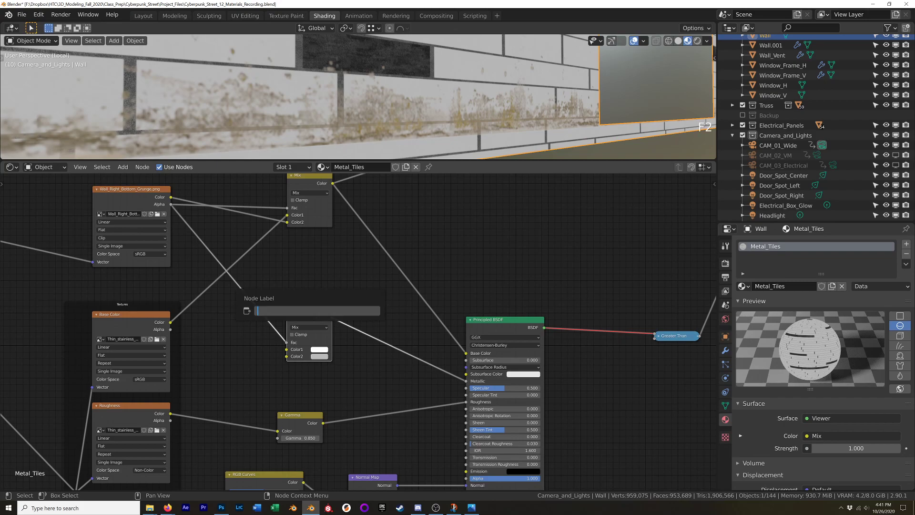
pyautogui.write('Metallic_')
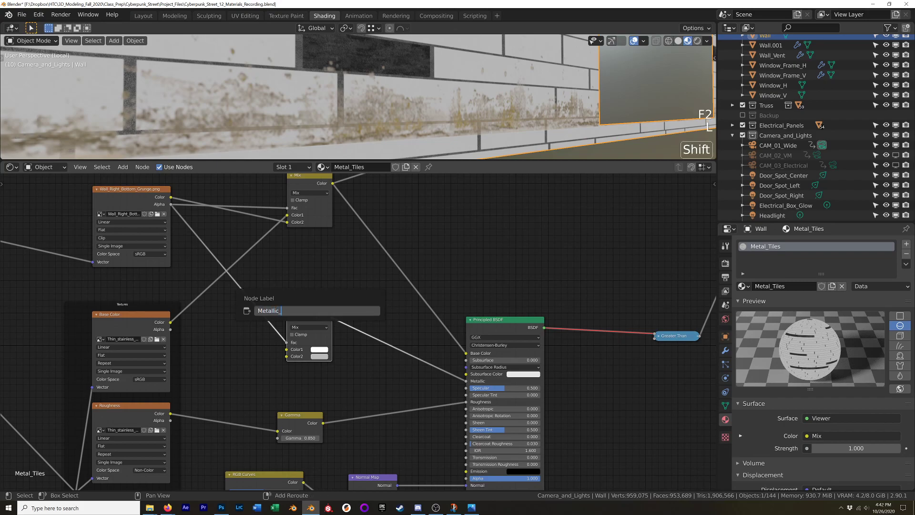
pyautogui.write('Mix')
pyautogui.press('Return')
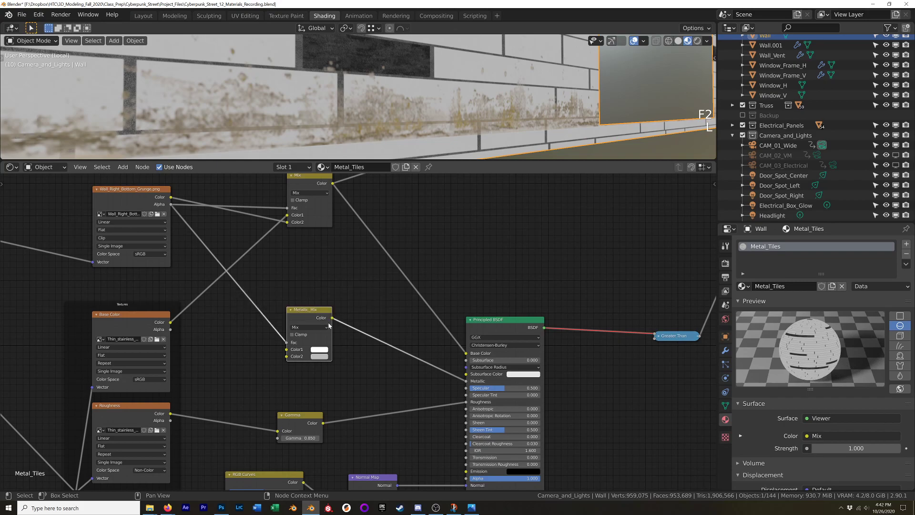
pyautogui.click(328, 327)
pyautogui.hotkey('ctrl', 'shift')
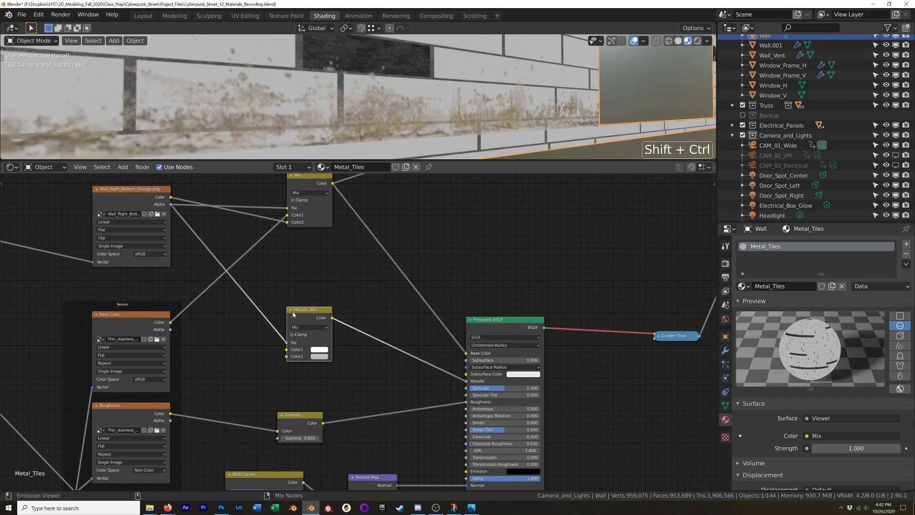
pyautogui.keyDown('ctrl'); pyautogui.keyDown('shift'); pyautogui.click(294, 314); pyautogui.keyUp('shift'); pyautogui.keyUp('ctrl')
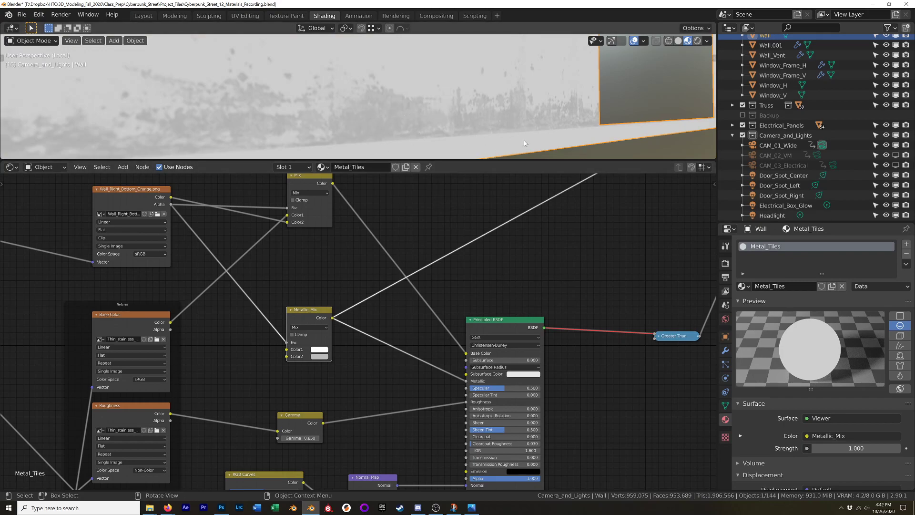
# Darken Metallic_Mix's Color2 to 0.554 and switch its blending to Multiply.
pyautogui.moveTo(434, 102); pyautogui.dragTo(428, 99, button='middle')
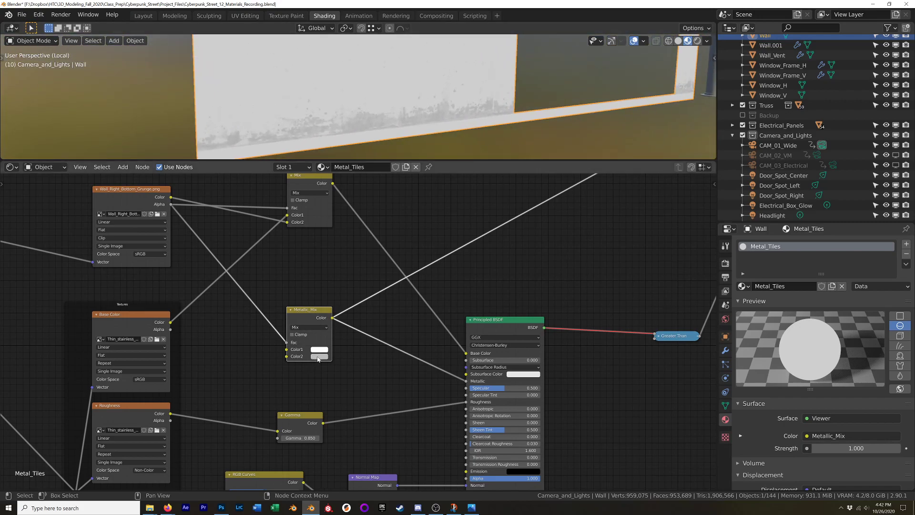
pyautogui.click(319, 356)
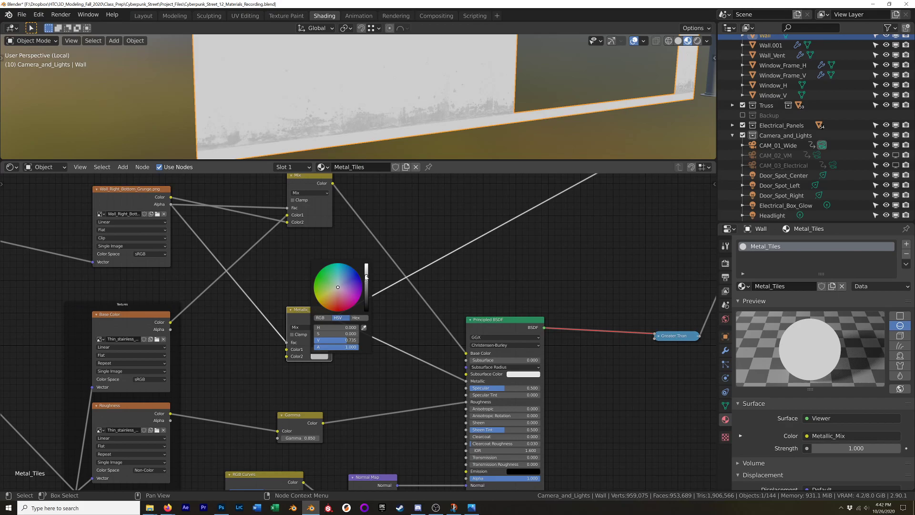
pyautogui.moveTo(366, 276); pyautogui.dragTo(366, 284)
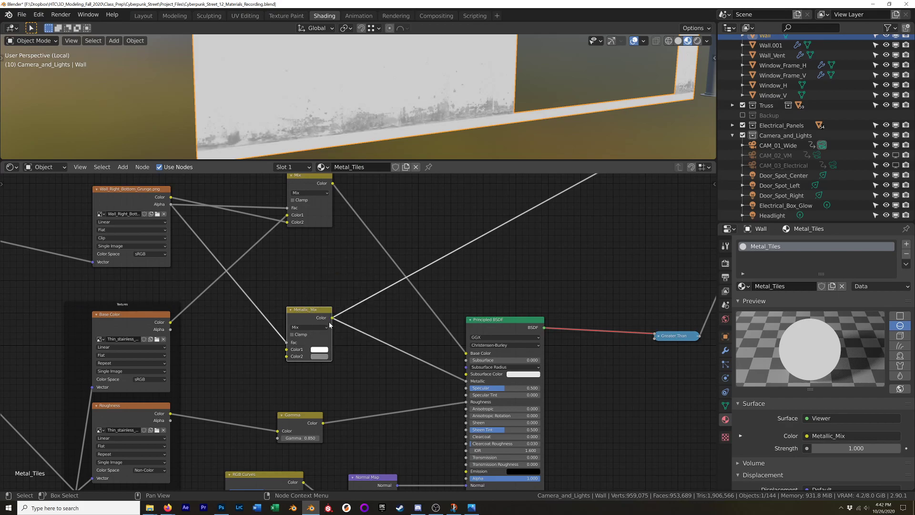
pyautogui.click(314, 327)
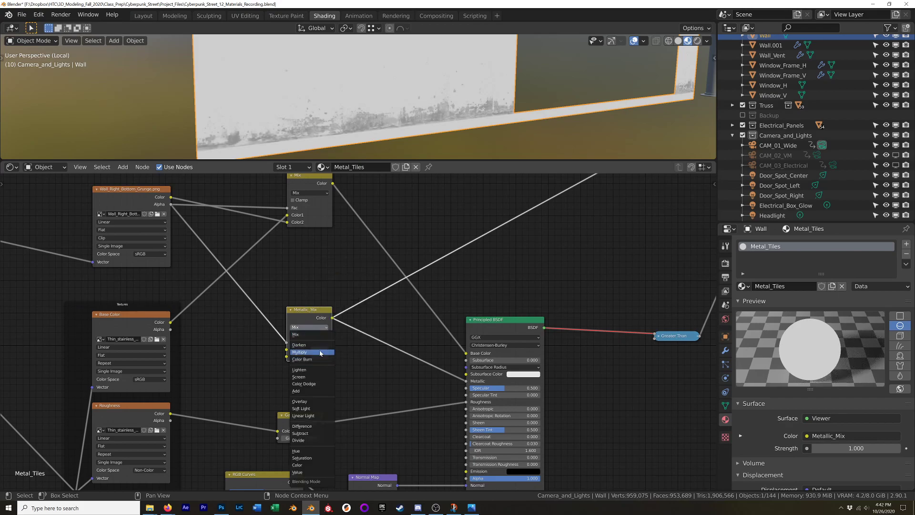
pyautogui.click(320, 353)
pyautogui.moveTo(381, 138); pyautogui.dragTo(349, 133, button='middle')
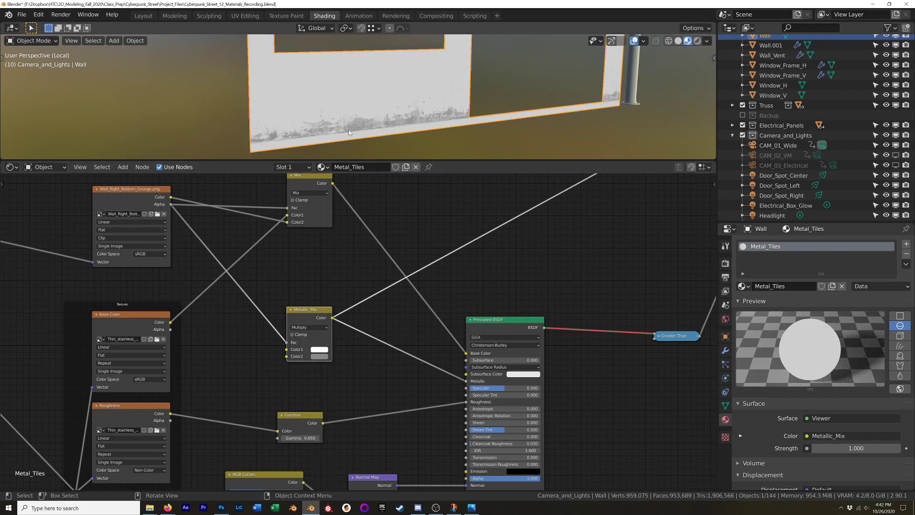
# Darken Metallic_Mix's Color2 further to a deeper grey of value 0.127.
pyautogui.scroll(6, 346, 145)
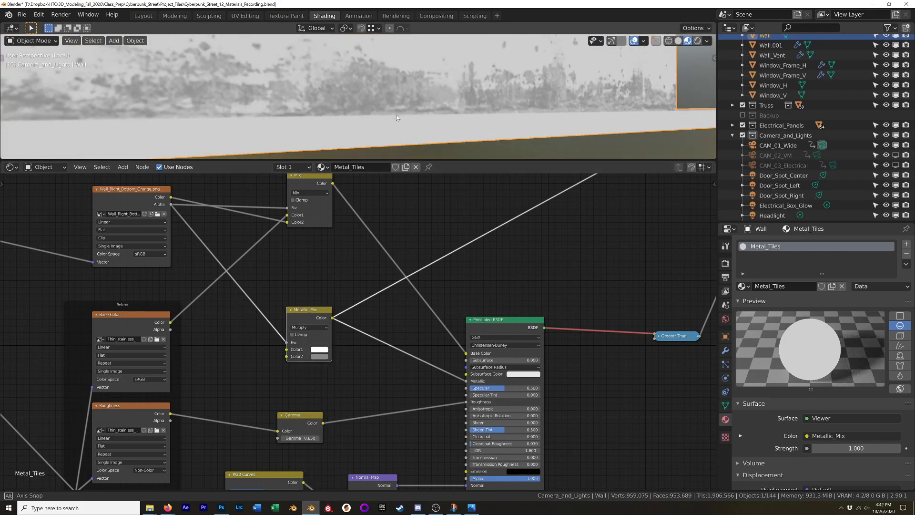
pyautogui.click(319, 355)
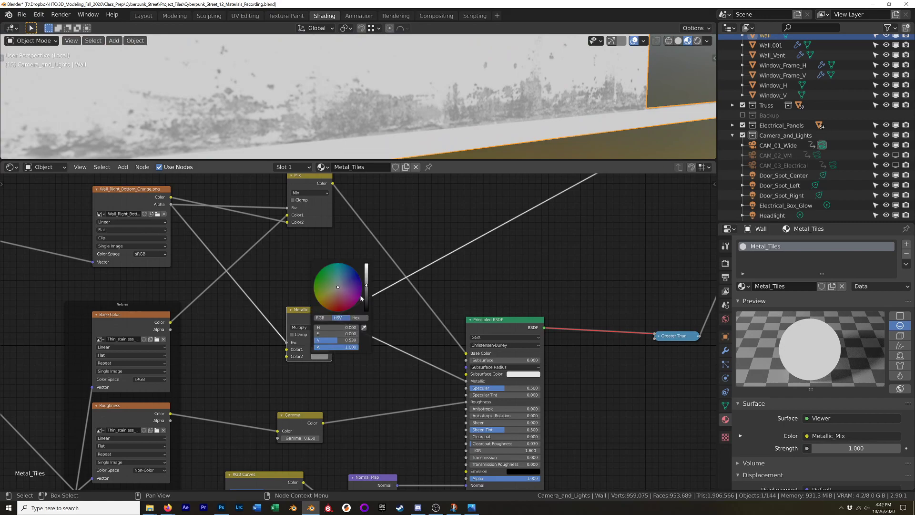
pyautogui.moveTo(366, 284); pyautogui.dragTo(366, 305)
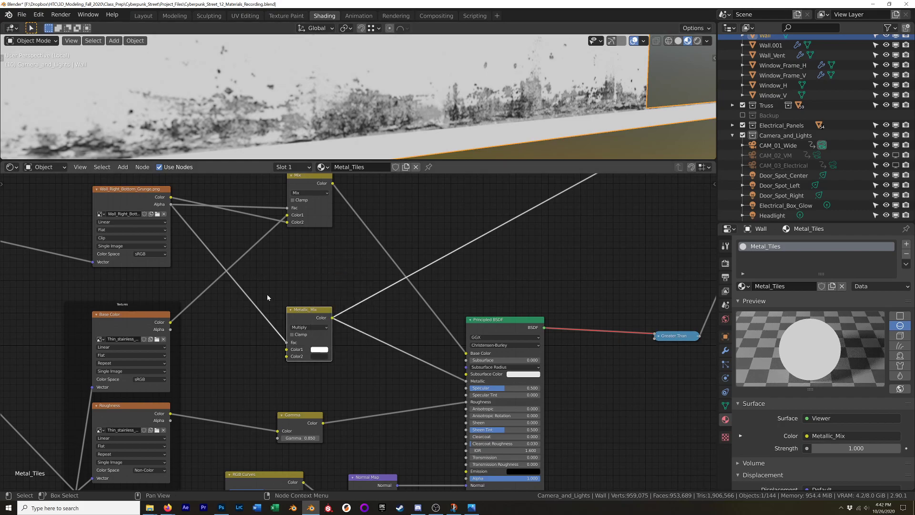
pyautogui.scroll(-3, 294, 305)
pyautogui.keyDown('shift'); pyautogui.moveTo(295, 305); pyautogui.dragTo(341, 335, button='middle'); pyautogui.keyUp('shift')
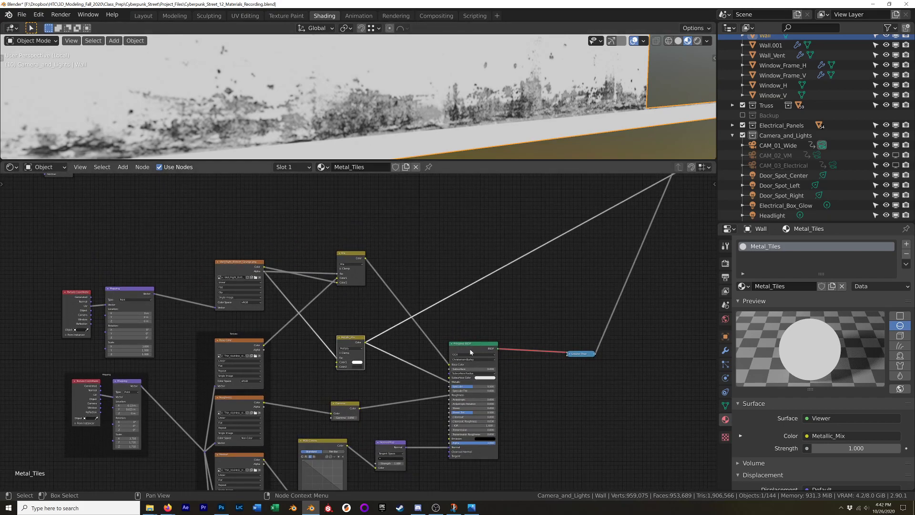
# Delete the Greater Than node, keeping its link, and spread Gamma and Metallic_Mix apart.
pyautogui.keyDown('shift'); pyautogui.moveTo(392, 367); pyautogui.dragTo(323, 355, button='middle'); pyautogui.keyUp('shift')
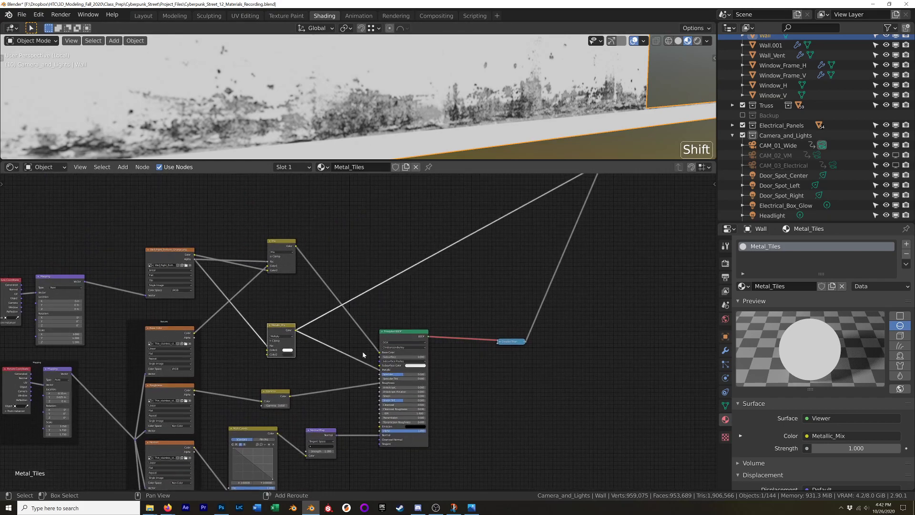
pyautogui.click(511, 341)
pyautogui.hotkey('ctrl', 'x')
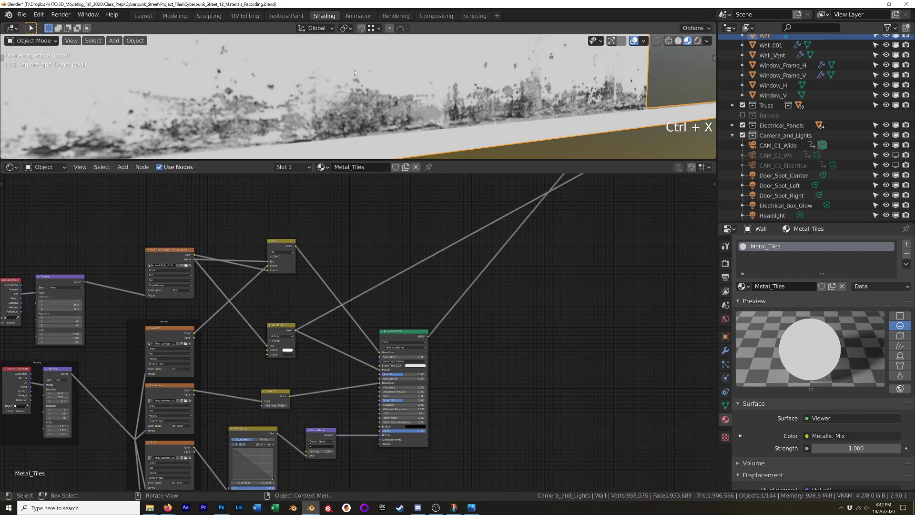
pyautogui.moveTo(429, 79)
pyautogui.mouseDown(button='middle')
pyautogui.moveTo(467, 86)
pyautogui.moveTo(458, 79)
pyautogui.moveTo(438, 98)
pyautogui.moveTo(447, 74)
pyautogui.moveTo(339, 134)
pyautogui.moveTo(402, 123)
pyautogui.moveTo(439, 92)
pyautogui.mouseUp(button='middle')
pyautogui.scroll(-5, 457, 80)
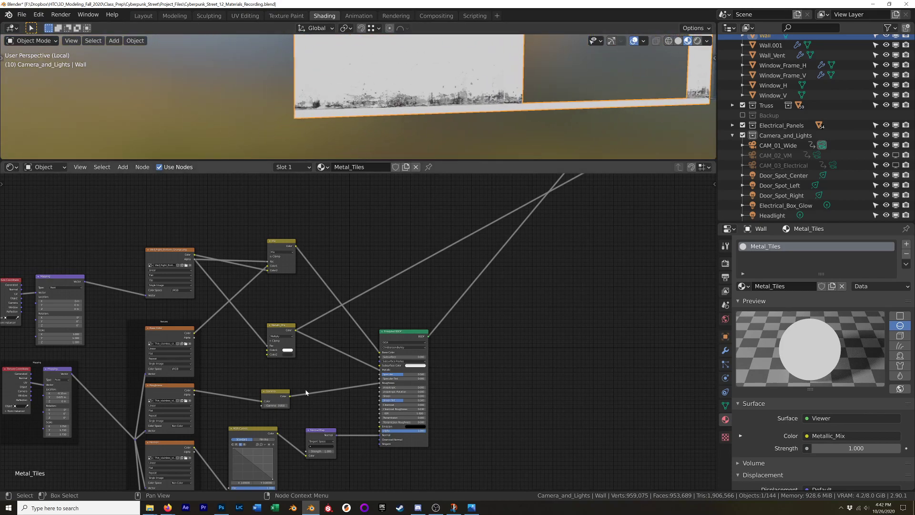
pyautogui.scroll(5, 311, 358)
pyautogui.keyDown('shift'); pyautogui.moveTo(310, 357); pyautogui.dragTo(427, 310, button='middle'); pyautogui.keyUp('shift')
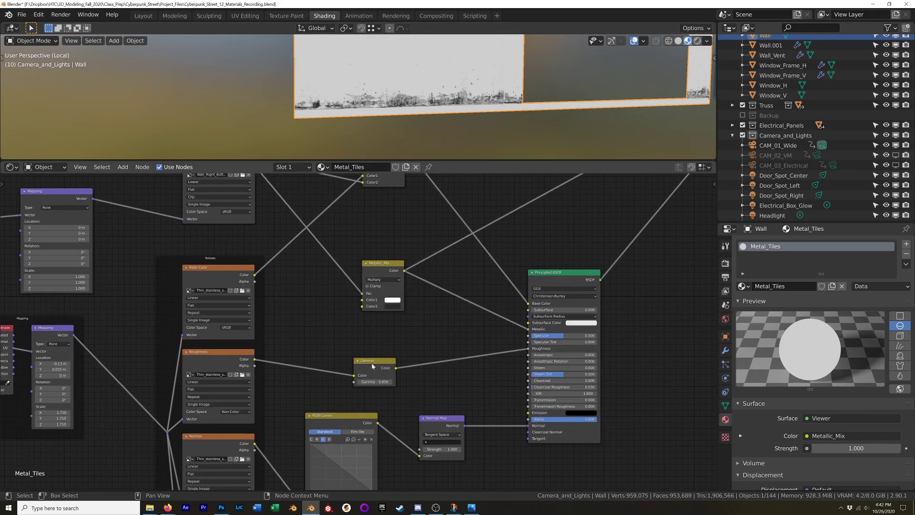
pyautogui.moveTo(372, 366); pyautogui.dragTo(313, 355)
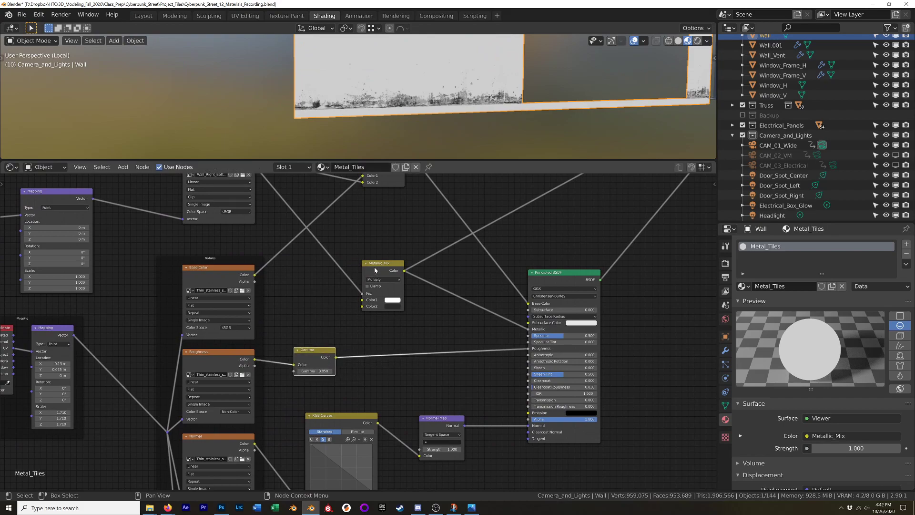
pyautogui.moveTo(375, 271); pyautogui.dragTo(379, 236)
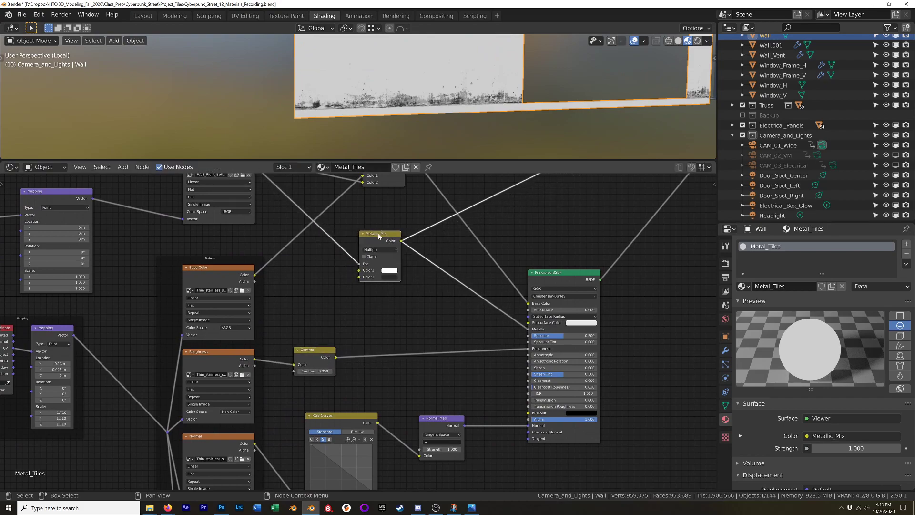
# Insert a MixRGB node set to Multiply on the Gamma-to-Roughness link.
pyautogui.hotkey('shift', 'a')
pyautogui.moveTo(448, 364)
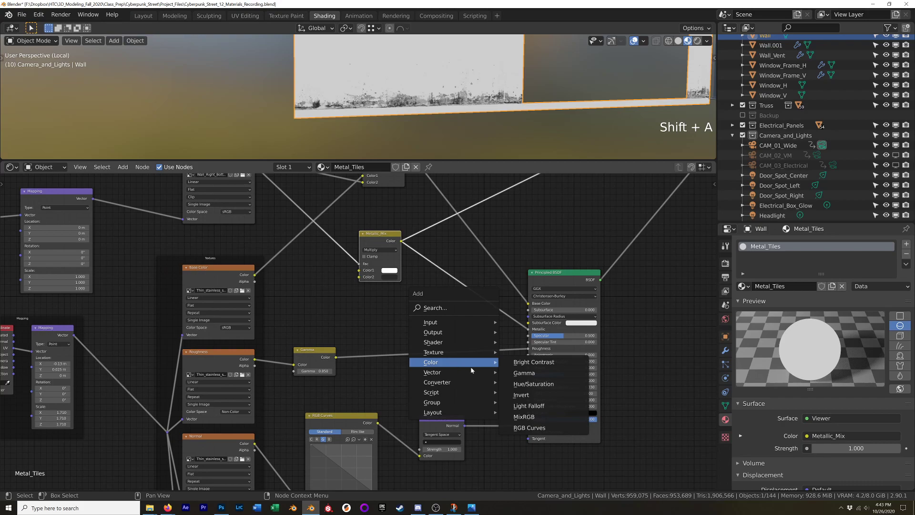
pyautogui.click(523, 417)
pyautogui.click(385, 348)
pyautogui.click(384, 343)
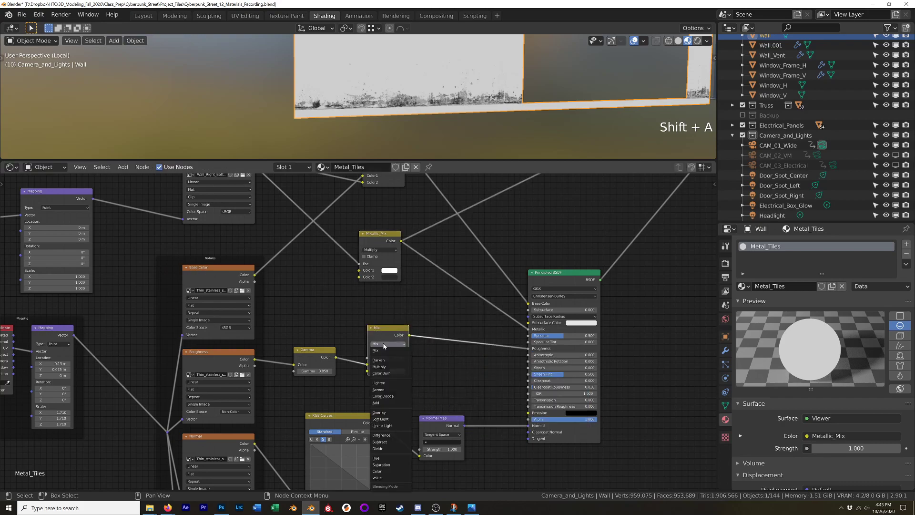
pyautogui.click(378, 366)
# Wire the grunge image's Alpha into the Multiply node's Fac and preview it on the wall.
pyautogui.scroll(-2, 363, 312)
pyautogui.moveTo(364, 311)
pyautogui.mouseDown(button='middle')
pyautogui.moveTo(319, 270)
pyautogui.moveTo(358, 312)
pyautogui.mouseUp(button='middle')
pyautogui.scroll(3, 356, 307)
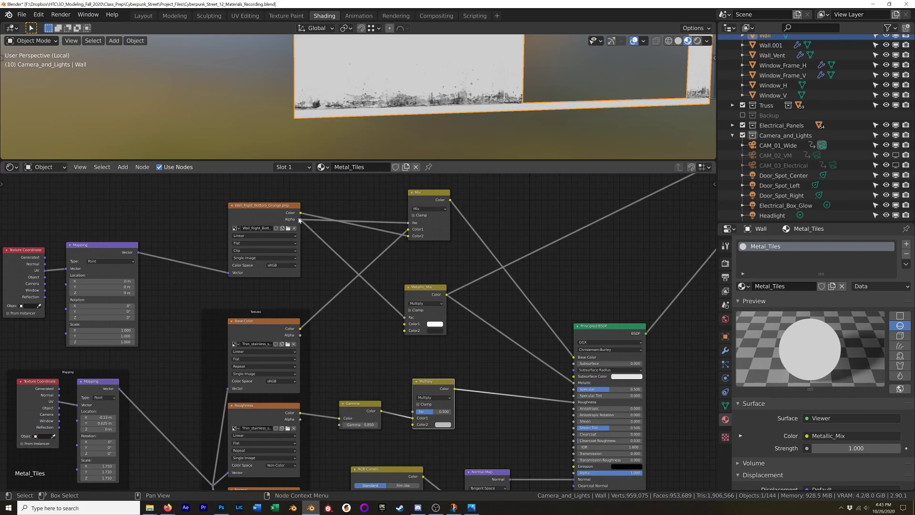
pyautogui.moveTo(301, 220); pyautogui.dragTo(412, 412)
pyautogui.keyDown('shift'); pyautogui.moveTo(370, 364); pyautogui.dragTo(357, 346, button='middle'); pyautogui.keyUp('shift')
pyautogui.keyDown('ctrl'); pyautogui.keyDown('shift'); pyautogui.click(408, 363); pyautogui.keyUp('shift'); pyautogui.keyUp('ctrl')
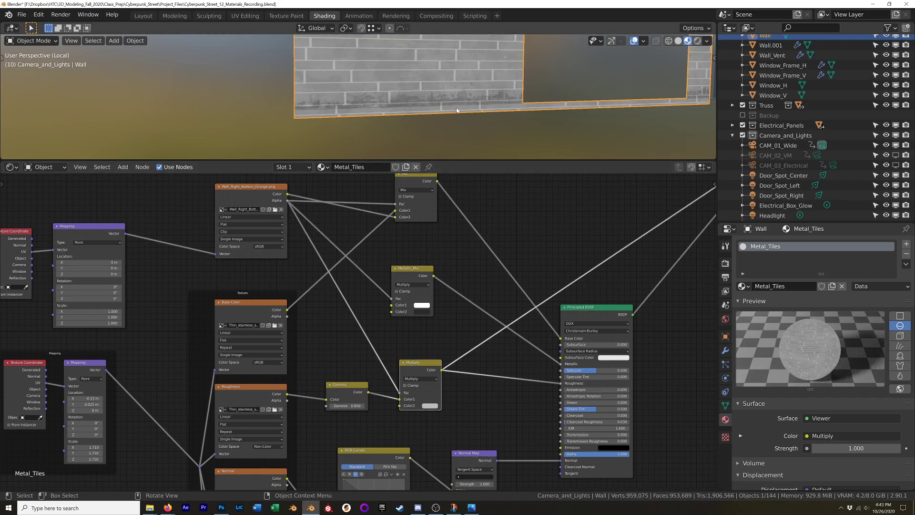
# Raise the Multiply node's Color2 to full white, value 1.0.
pyautogui.scroll(6, 438, 105)
pyautogui.moveTo(438, 105); pyautogui.dragTo(486, 103, button='middle')
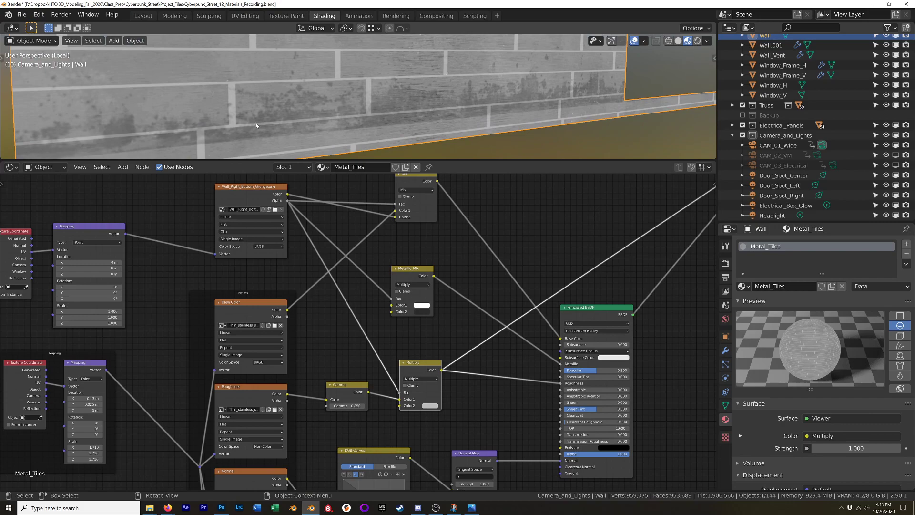
pyautogui.moveTo(444, 430); pyautogui.dragTo(438, 420, button='middle')
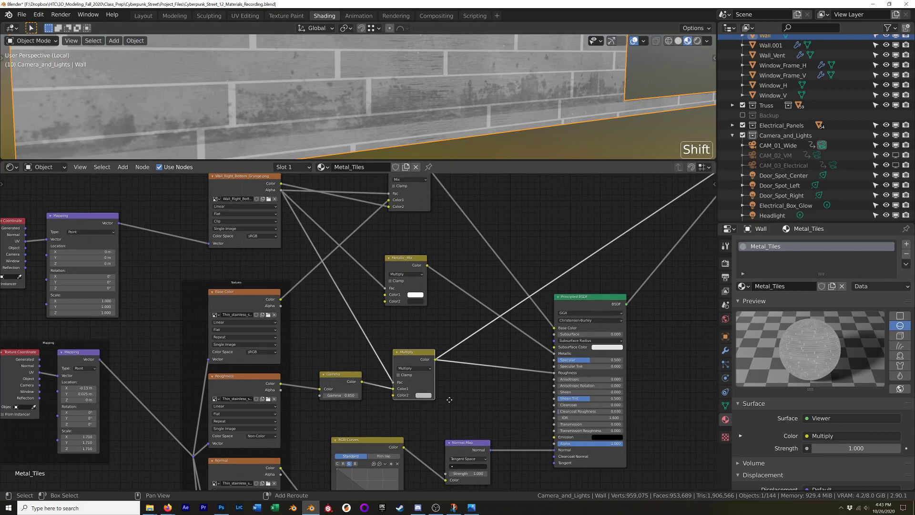
pyautogui.click(422, 395)
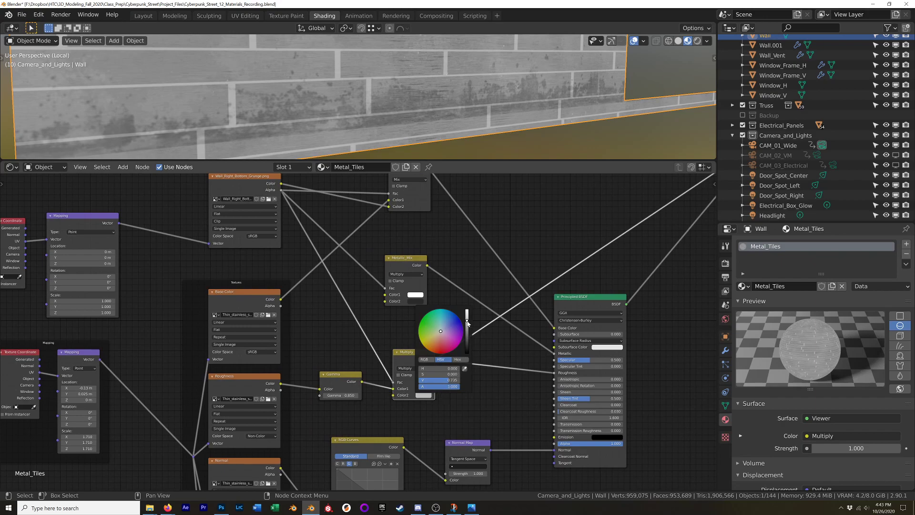
pyautogui.moveTo(467, 320); pyautogui.dragTo(467, 310)
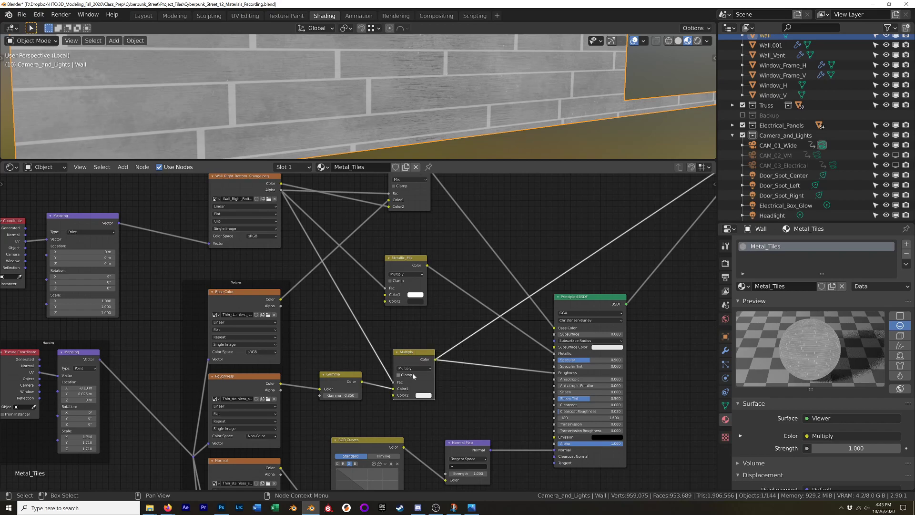
# Switch the node to Screen blending and lower Color2 to a light grey of 0.908.
pyautogui.scroll(6, 412, 372)
pyautogui.moveTo(435, 350); pyautogui.dragTo(439, 348, button='middle')
pyautogui.click(439, 349)
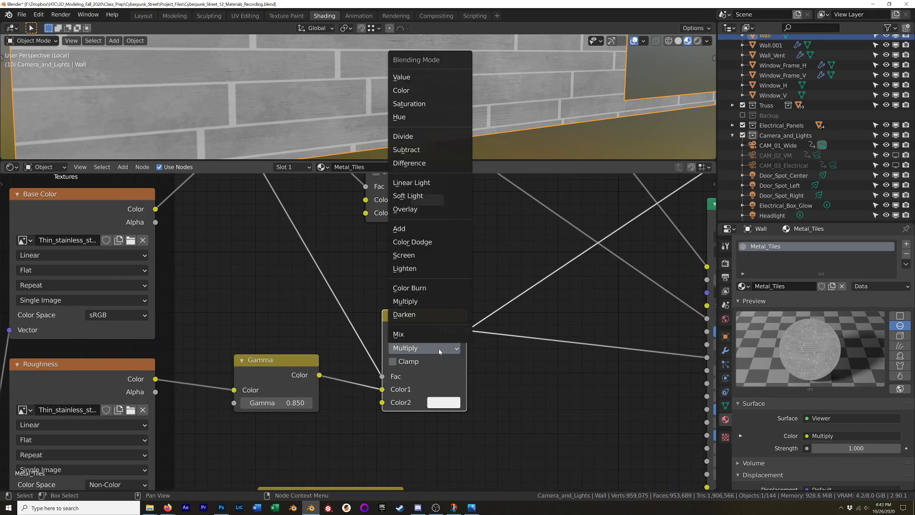
pyautogui.click(428, 261)
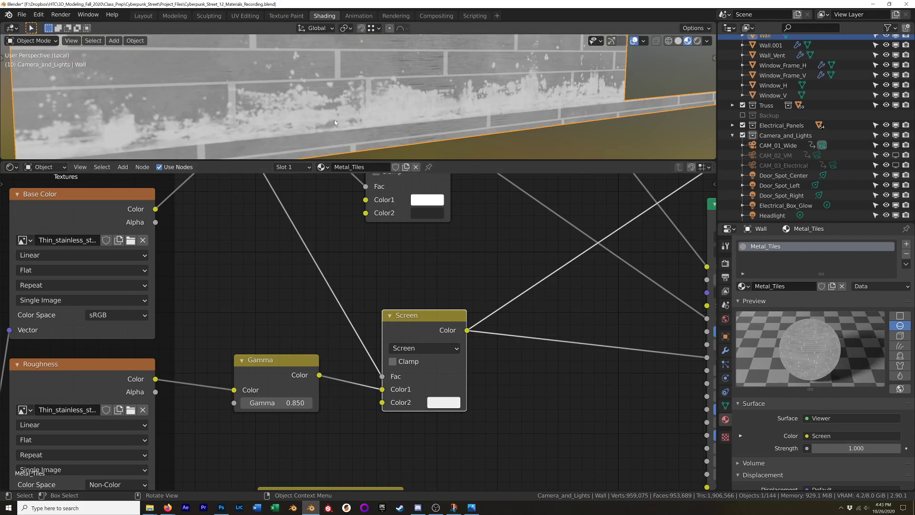
pyautogui.click(444, 403)
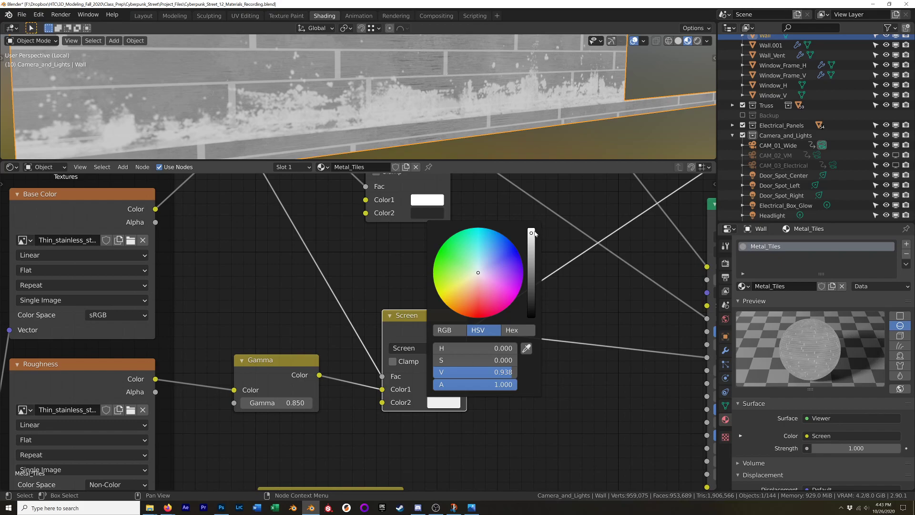
pyautogui.moveTo(531, 234); pyautogui.dragTo(531, 239)
pyautogui.scroll(-4, 329, 323)
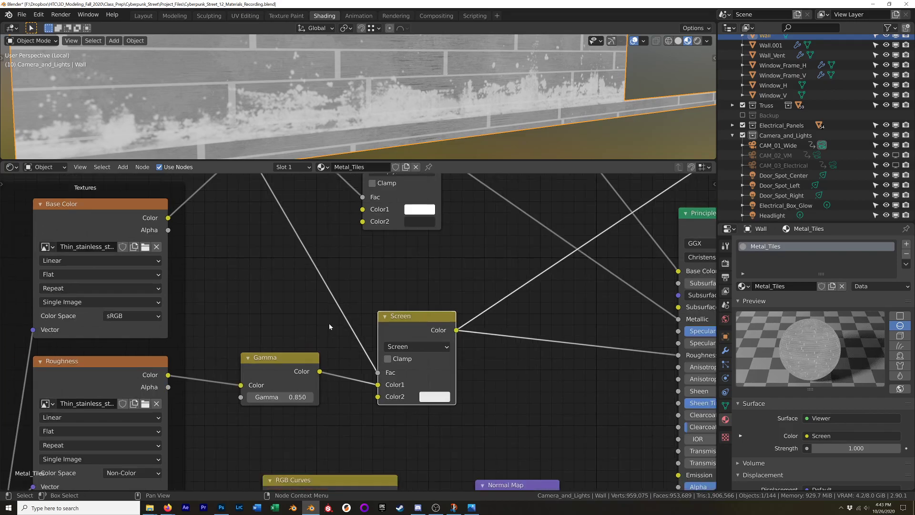
pyautogui.keyDown('shift'); pyautogui.moveTo(331, 320); pyautogui.dragTo(445, 324, button='middle'); pyautogui.keyUp('shift')
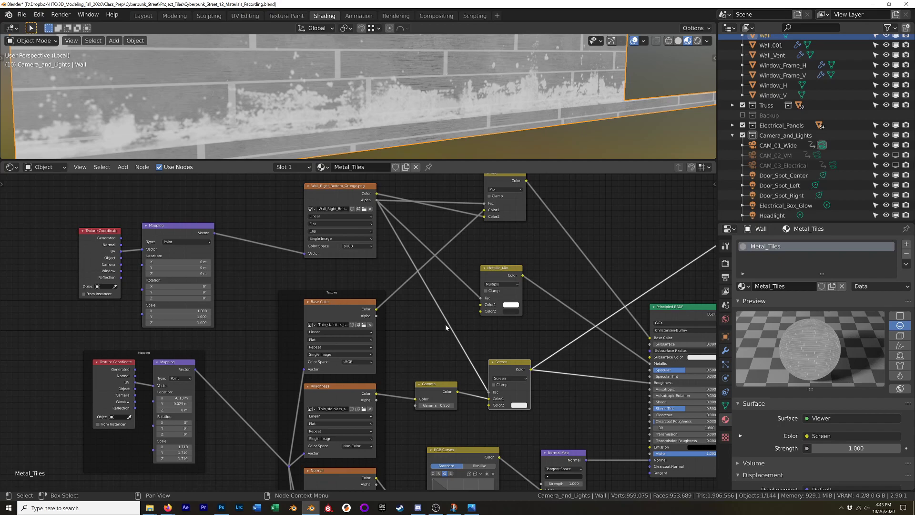
pyautogui.scroll(-1, 408, 299)
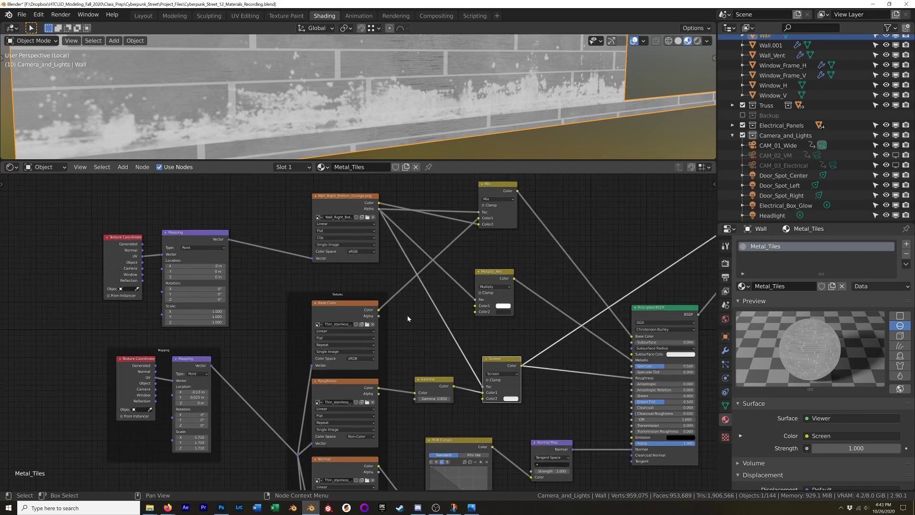
pyautogui.scroll(-2, 423, 304)
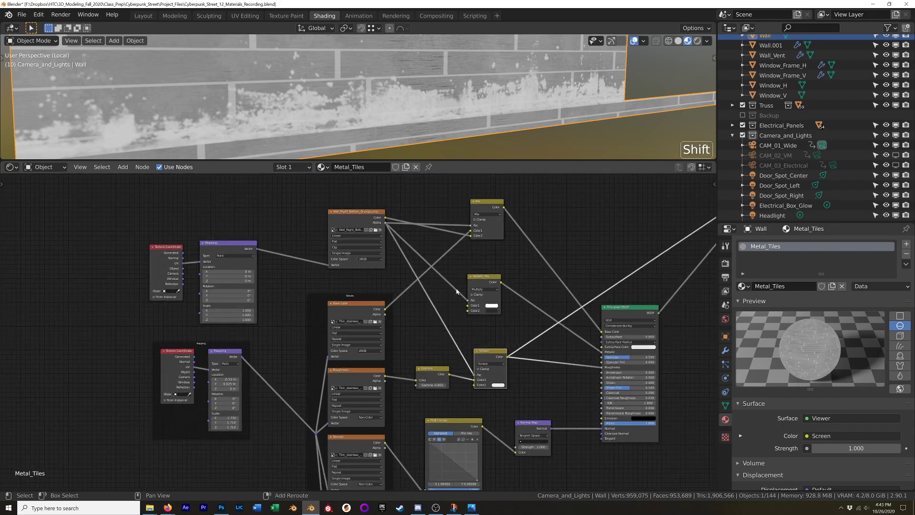
pyautogui.keyDown('shift'); pyautogui.moveTo(422, 304); pyautogui.dragTo(37, 427, button='middle'); pyautogui.keyUp('shift')
pyautogui.keyDown('shift'); pyautogui.moveTo(462, 290); pyautogui.dragTo(370, 385, button='middle'); pyautogui.keyUp('shift')
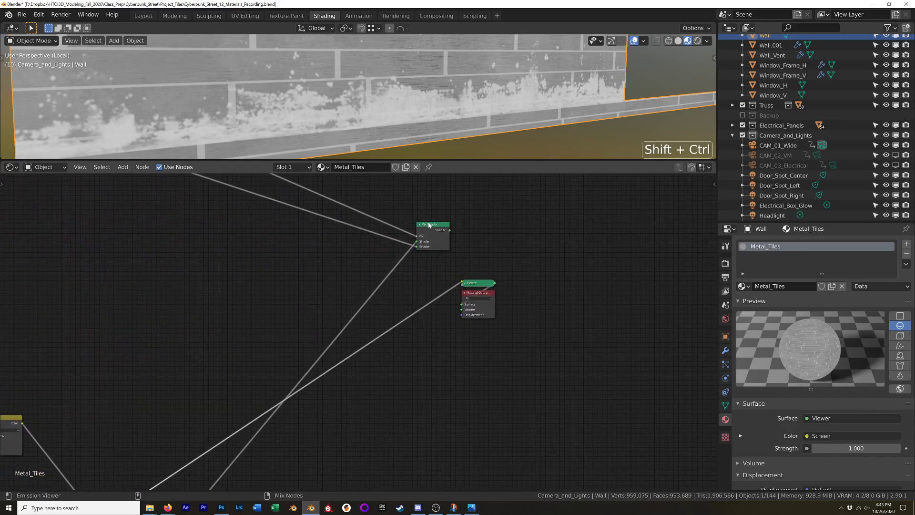
# Restore the Mix Shader as the material output on the wall.
pyautogui.keyDown('ctrl'); pyautogui.keyDown('shift'); pyautogui.click(426, 243); pyautogui.keyUp('shift'); pyautogui.keyUp('ctrl')
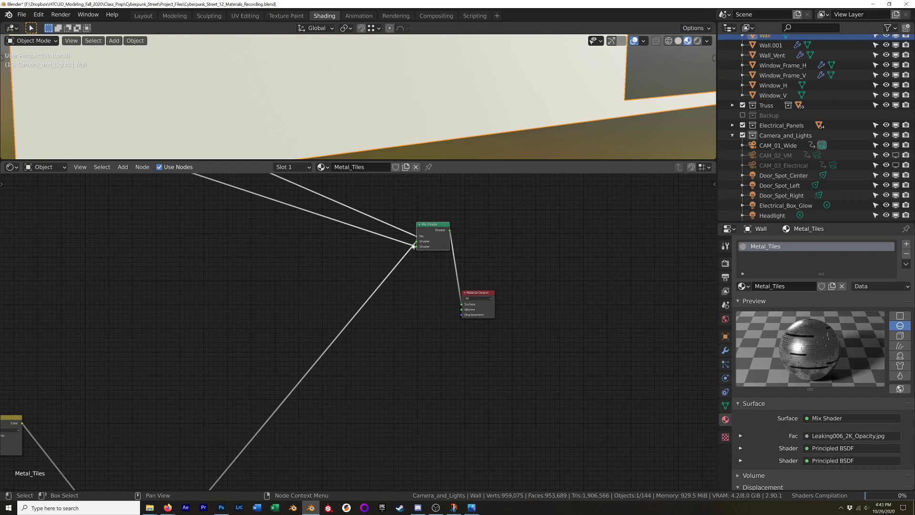
pyautogui.scroll(-1, 368, 302)
pyautogui.moveTo(289, 103)
pyautogui.mouseDown(button='middle')
pyautogui.moveTo(253, 111)
pyautogui.moveTo(282, 88)
pyautogui.mouseUp(button='middle')
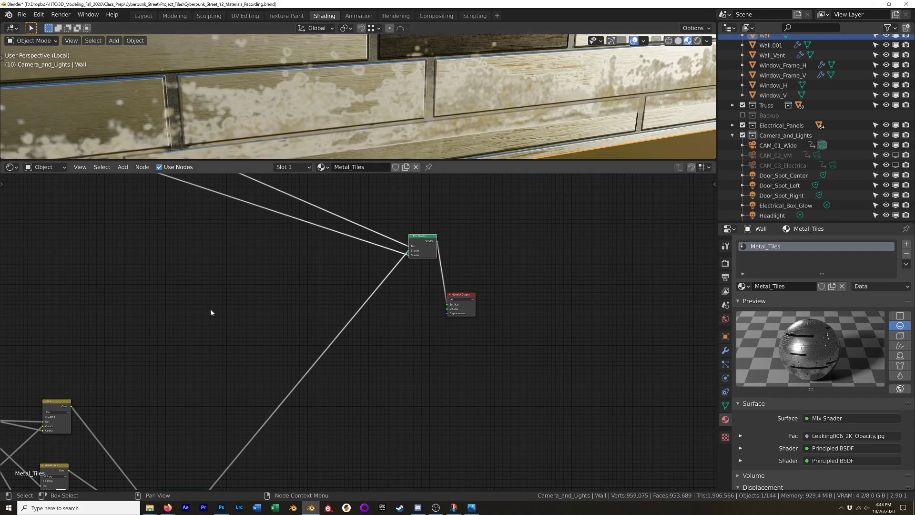
pyautogui.keyDown('shift'); pyautogui.moveTo(128, 379); pyautogui.dragTo(466, 244, button='middle'); pyautogui.keyUp('shift')
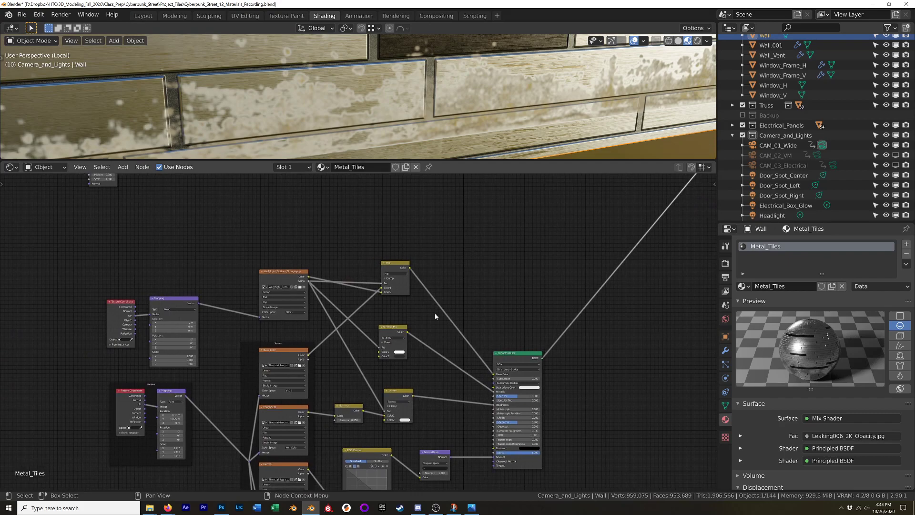
# Set the grunge Mix node to Overlay blending and preview its output on the wall.
pyautogui.scroll(5, 418, 318)
pyautogui.keyDown('shift'); pyautogui.moveTo(411, 300); pyautogui.dragTo(372, 303, button='middle'); pyautogui.keyUp('shift')
pyautogui.scroll(6, 360, 285)
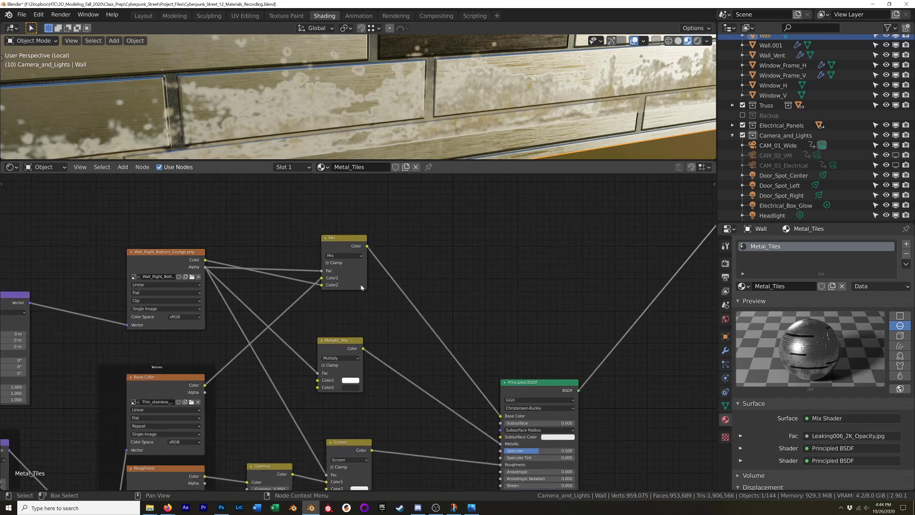
pyautogui.click(335, 242)
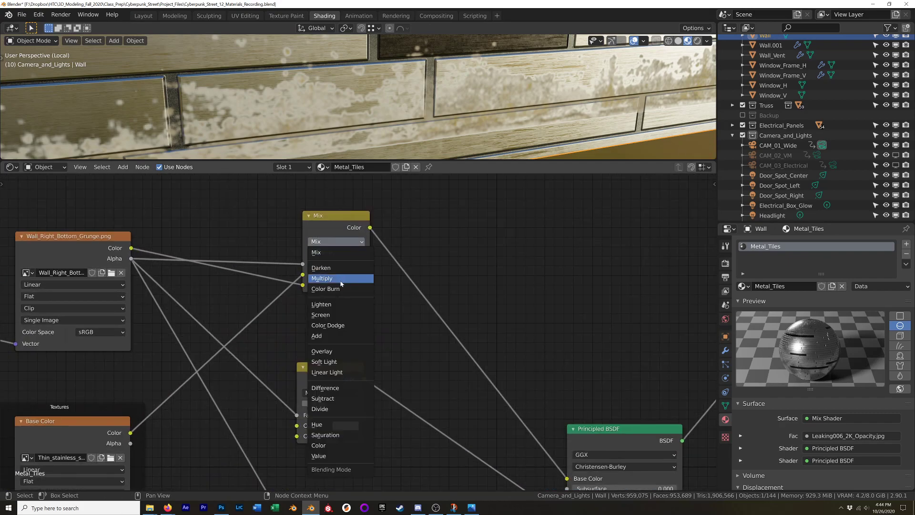
pyautogui.click(335, 351)
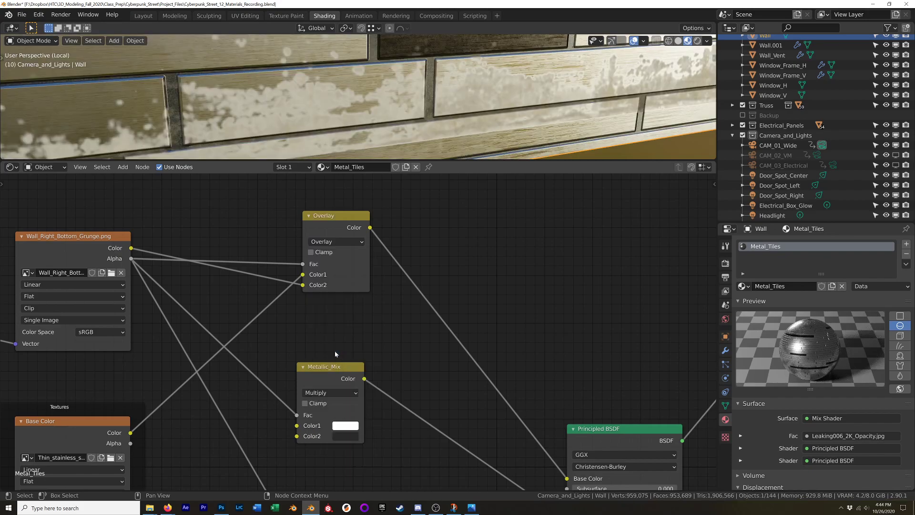
pyautogui.hotkey('shift', 'ctrl')
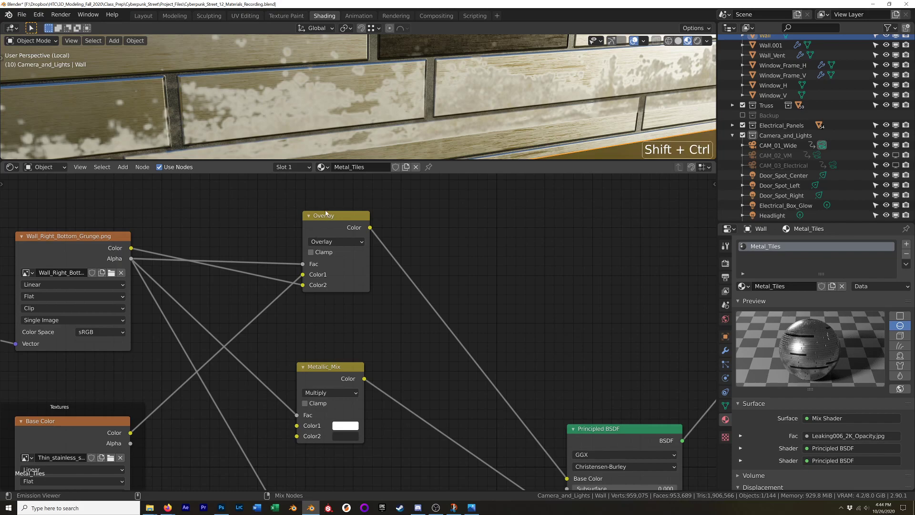
pyautogui.keyDown('ctrl'); pyautogui.keyDown('shift'); pyautogui.click(333, 224); pyautogui.keyUp('shift'); pyautogui.keyUp('ctrl')
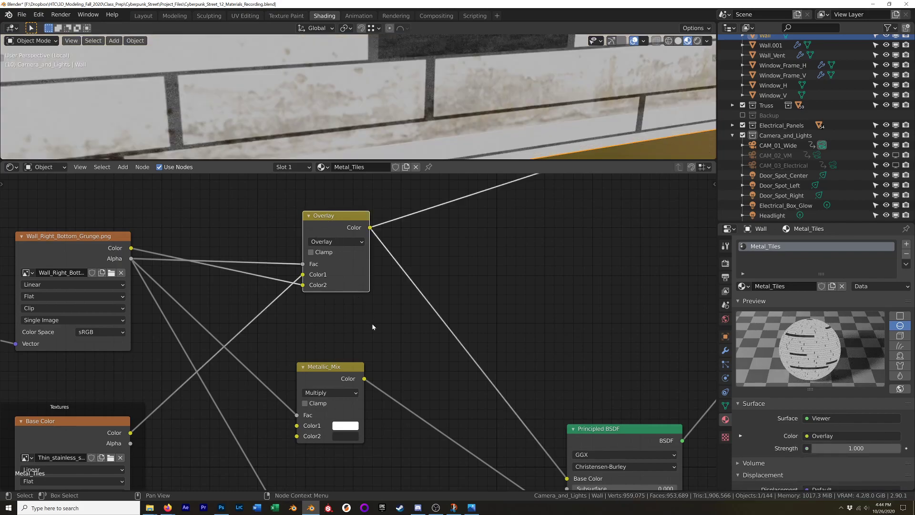
pyautogui.scroll(-3, 371, 323)
pyautogui.keyDown('shift'); pyautogui.moveTo(411, 343); pyautogui.dragTo(274, 301, button='middle'); pyautogui.keyUp('shift')
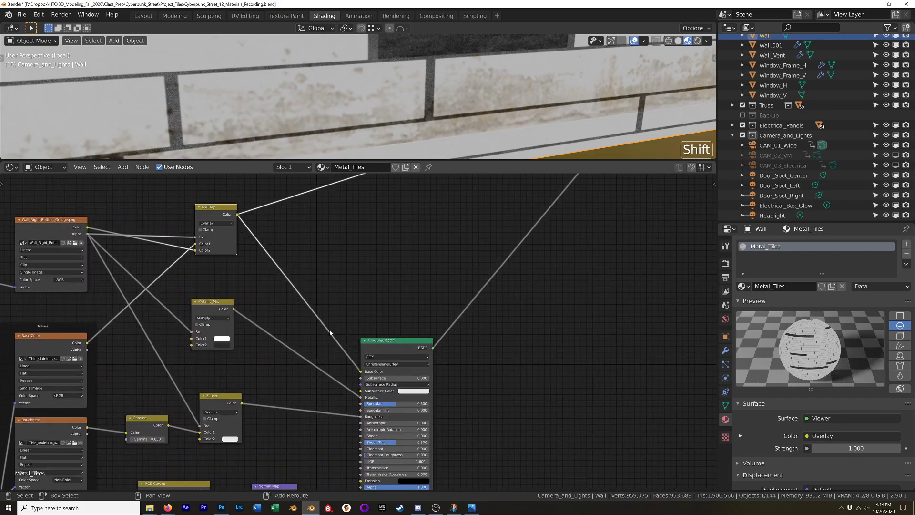
# Reconnect the Principled BSDF as the wall's material output.
pyautogui.keyDown('ctrl'); pyautogui.keyDown('shift'); pyautogui.click(390, 340); pyautogui.keyUp('shift'); pyautogui.keyUp('ctrl')
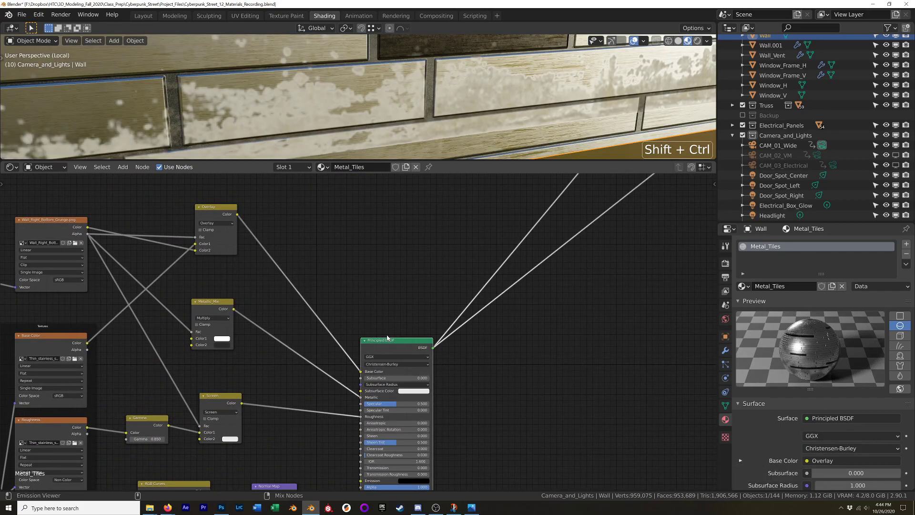
pyautogui.moveTo(372, 83); pyautogui.dragTo(400, 71, button='middle')
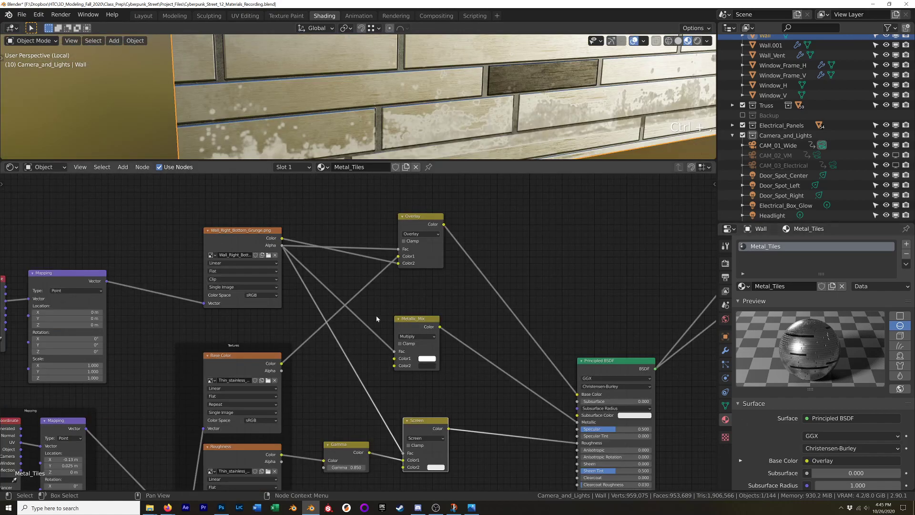
pyautogui.scroll(1, 425, 380)
pyautogui.keyDown('shift'); pyautogui.moveTo(424, 380); pyautogui.dragTo(359, 303, button='middle'); pyautogui.keyUp('shift')
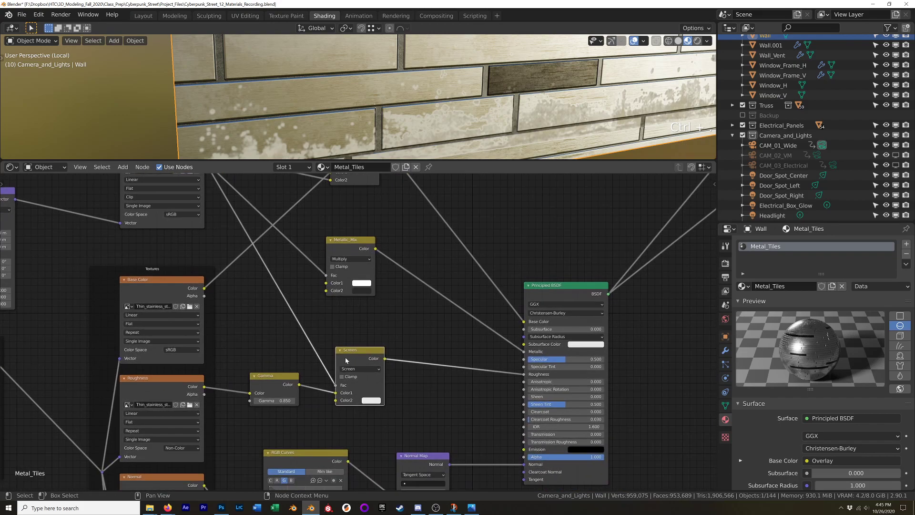
pyautogui.moveTo(359, 356); pyautogui.dragTo(353, 350)
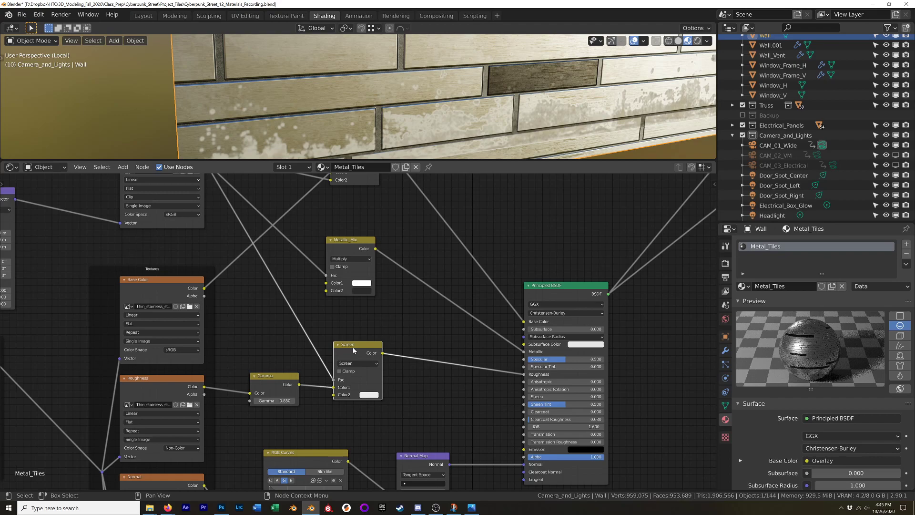
# Toggle mute on the Screen node to compare the wall with and without it.
pyautogui.press('m')
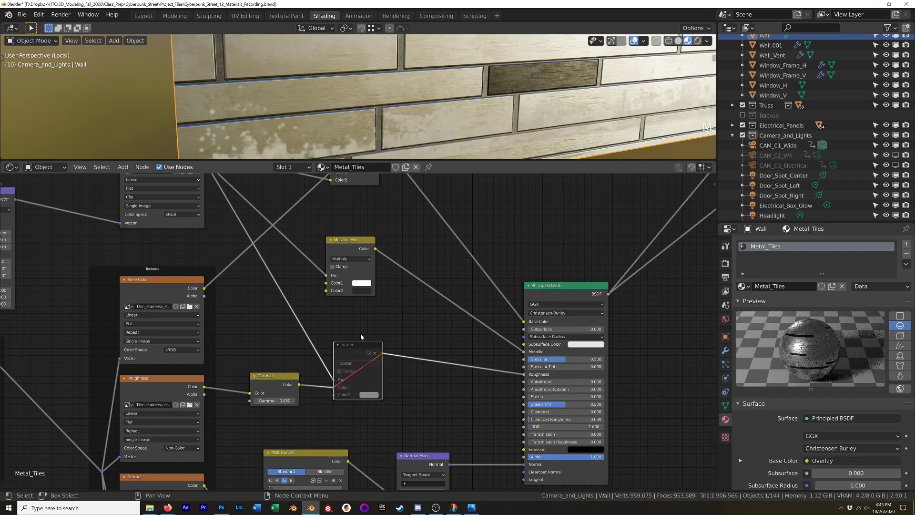
pyautogui.scroll(3, 474, 130)
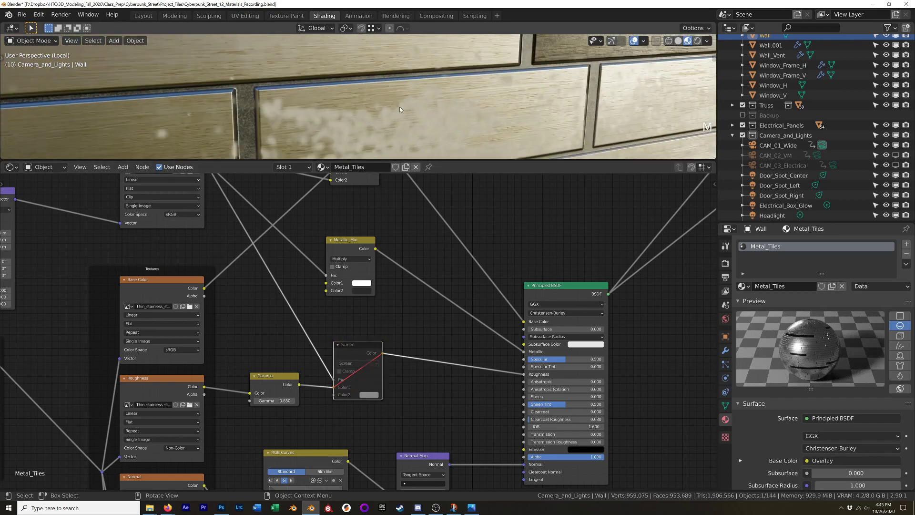
pyautogui.press('m')
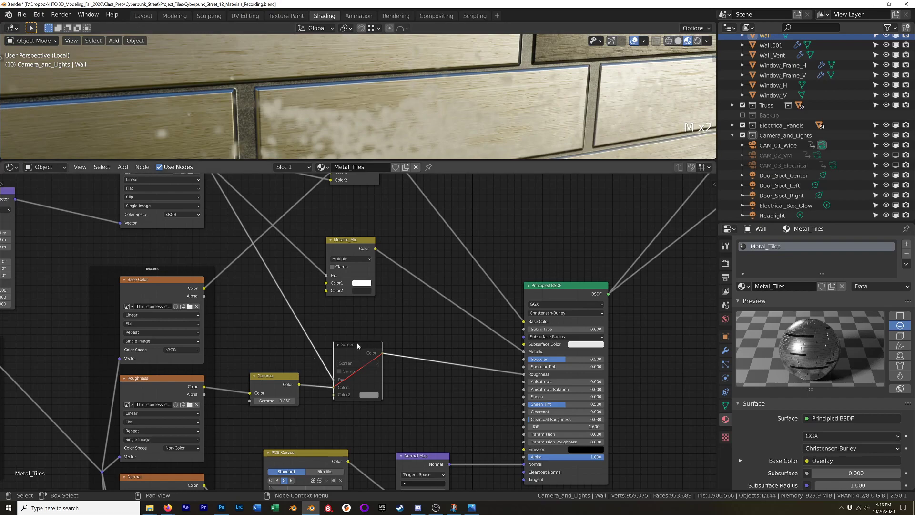
pyautogui.press('m')
pyautogui.press('m')
pyautogui.press('m')
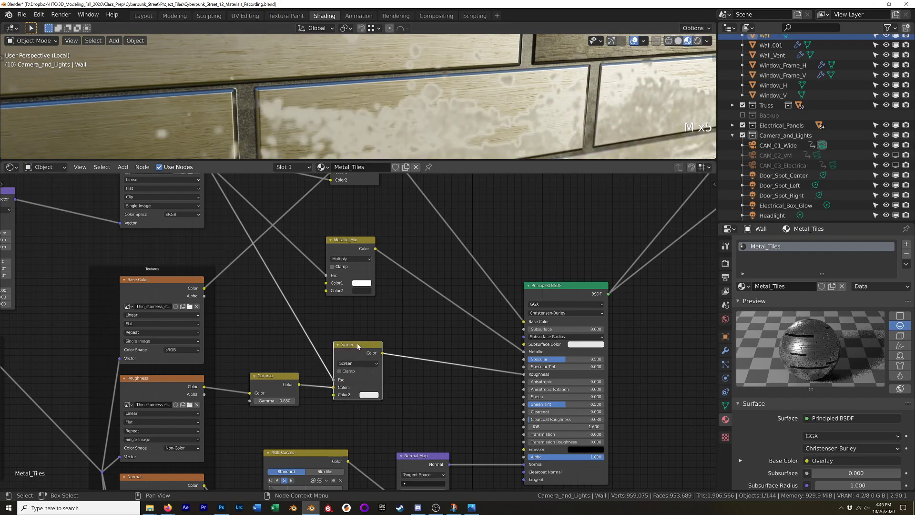
pyautogui.press('m')
pyautogui.press('m')
# Change the Screen node's blending mode to Multiply.
pyautogui.click(359, 364)
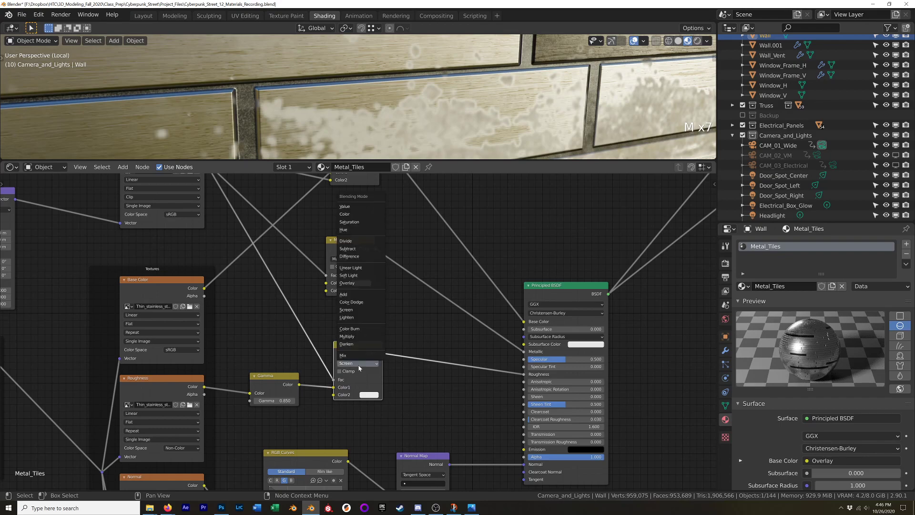
pyautogui.click(347, 382)
pyautogui.click(339, 371)
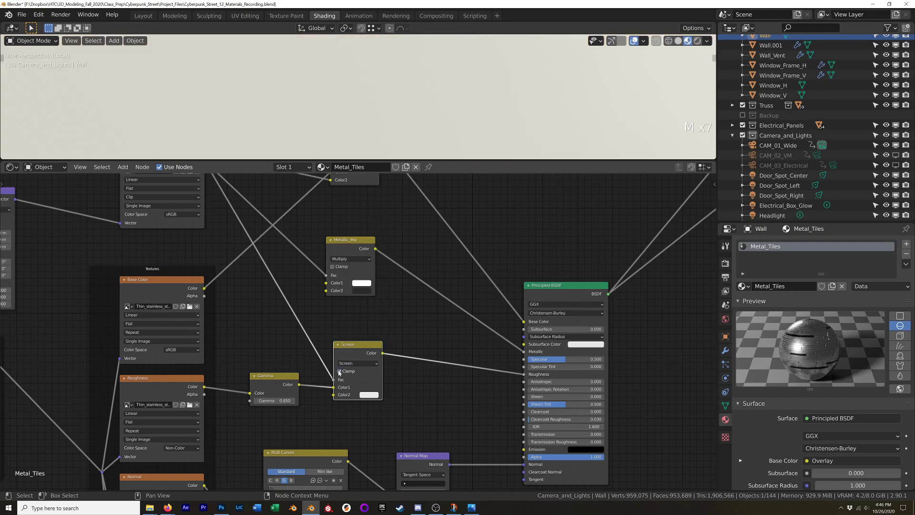
pyautogui.click(358, 363)
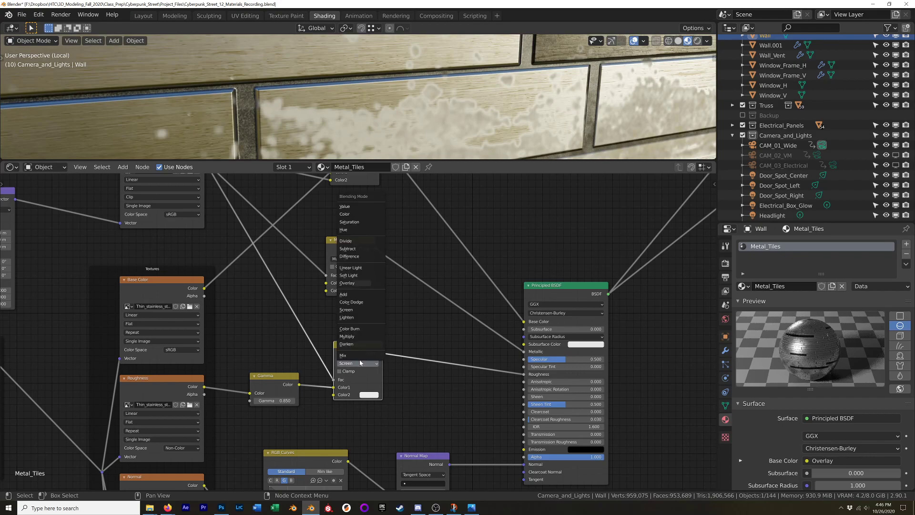
pyautogui.click(361, 337)
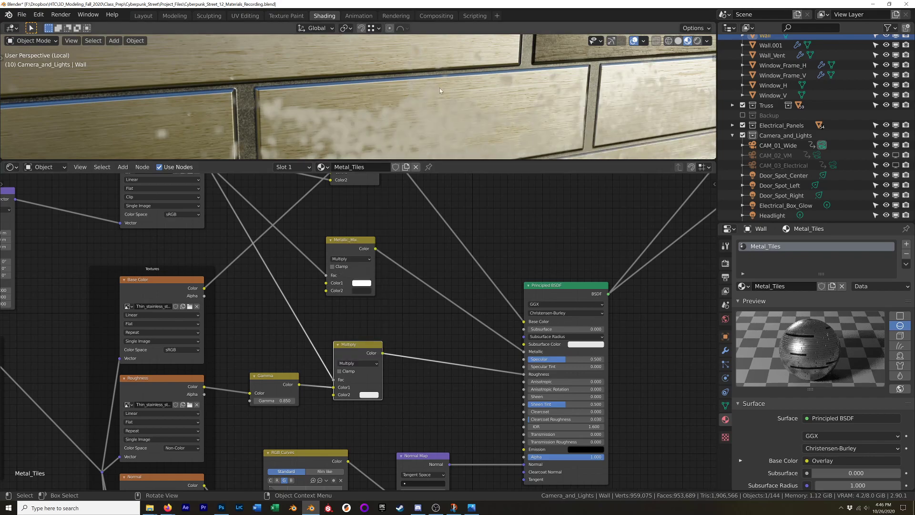
pyautogui.moveTo(439, 87); pyautogui.dragTo(277, 119, button='middle')
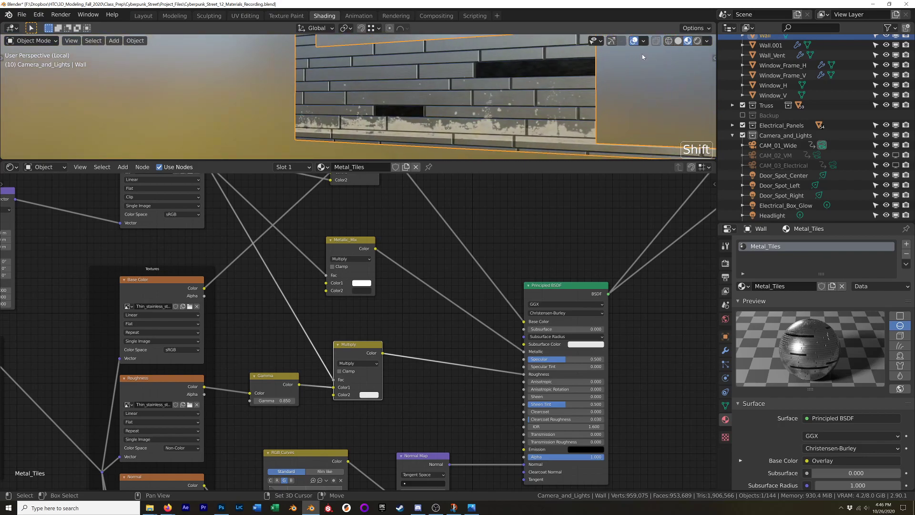
# Show the wall in Rendered shading lit by the night-city HDRI.
pyautogui.click(697, 40)
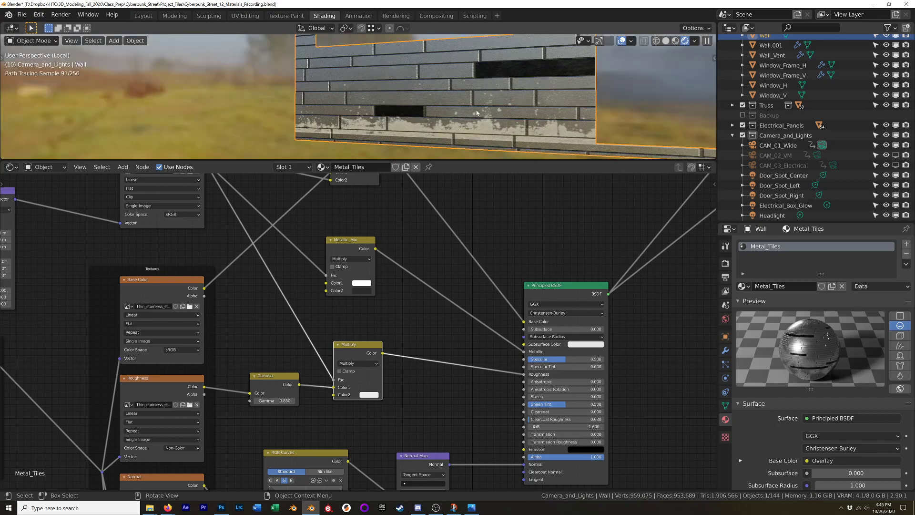
pyautogui.click(696, 41)
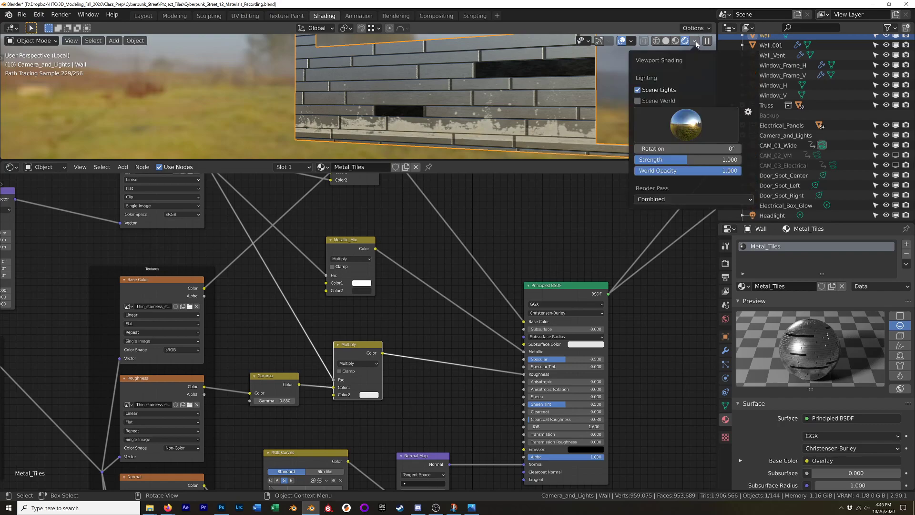
pyautogui.click(685, 125)
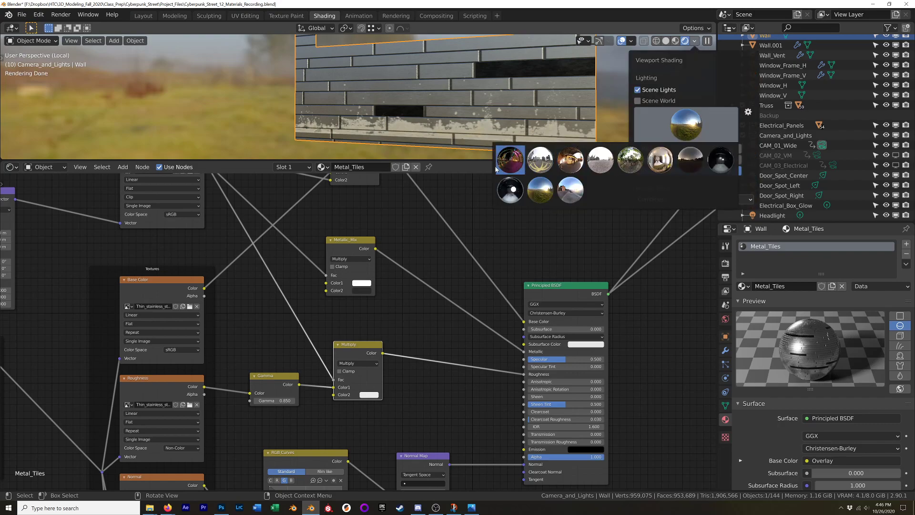
pyautogui.click(510, 159)
pyautogui.moveTo(481, 119); pyautogui.dragTo(568, 113, button='middle')
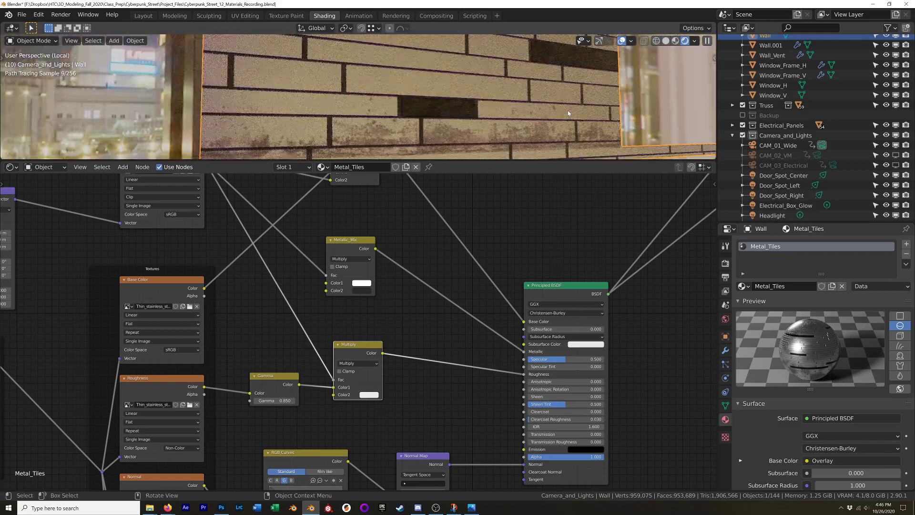
pyautogui.moveTo(270, 305); pyautogui.dragTo(315, 420, button='middle')
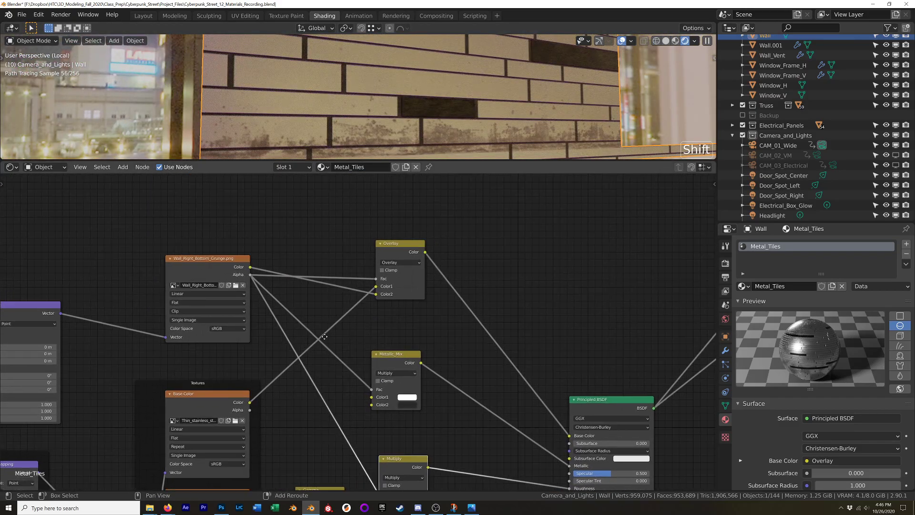
# Return to Material Preview lit by a different built-in HDRI.
pyautogui.click(676, 41)
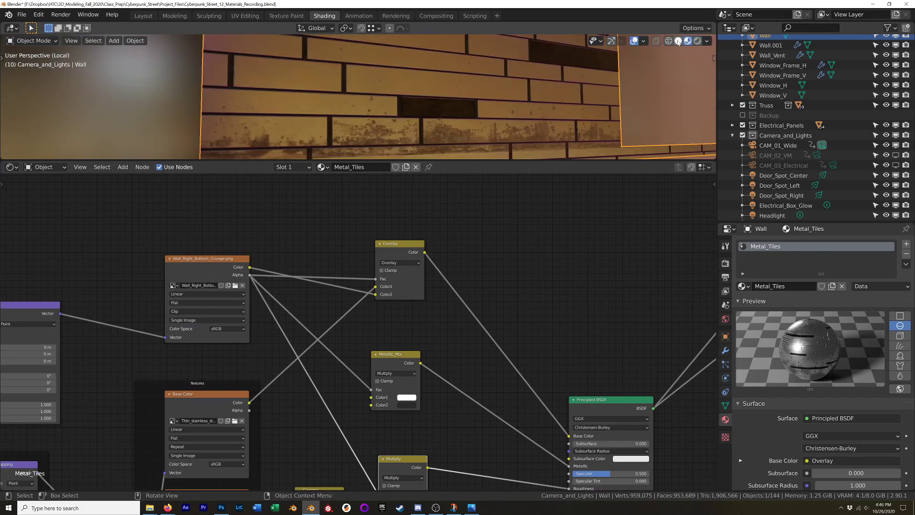
pyautogui.click(706, 42)
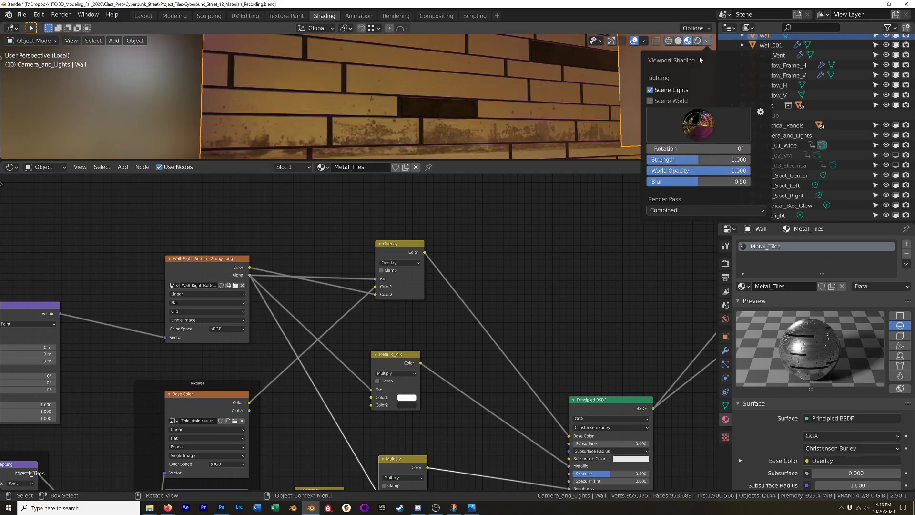
pyautogui.click(698, 124)
pyautogui.click(554, 196)
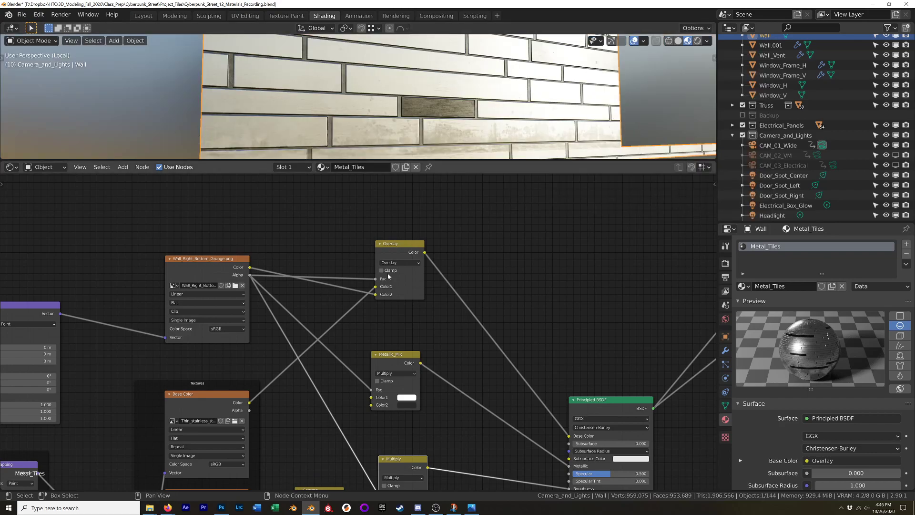
# Move the Overlay node right and down, then bring up the Add > Color node submenu.
pyautogui.moveTo(467, 105); pyautogui.dragTo(362, 148, button='middle')
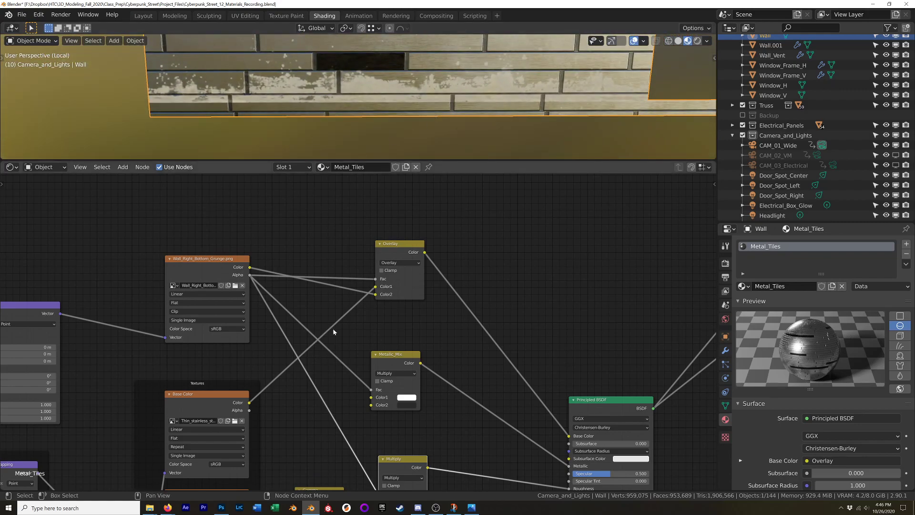
pyautogui.moveTo(393, 248); pyautogui.dragTo(451, 276)
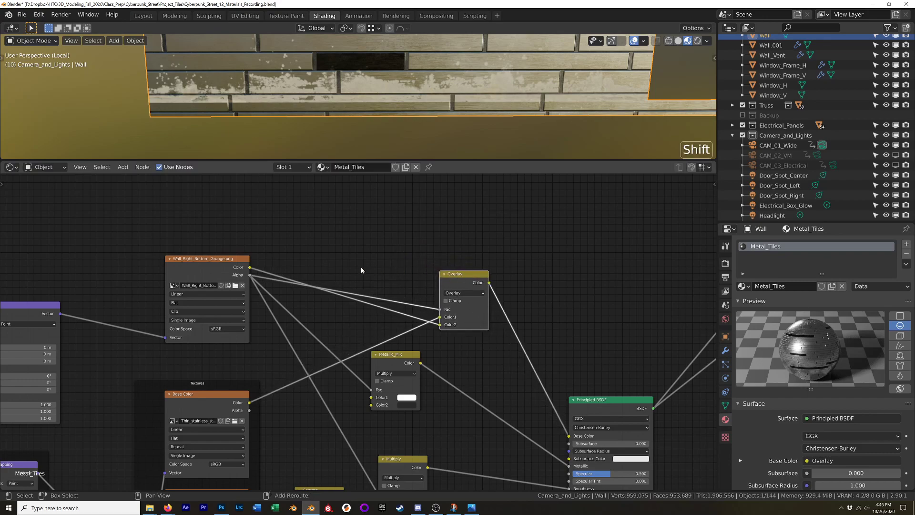
pyautogui.hotkey('shift', 'a')
pyautogui.moveTo(361, 270)
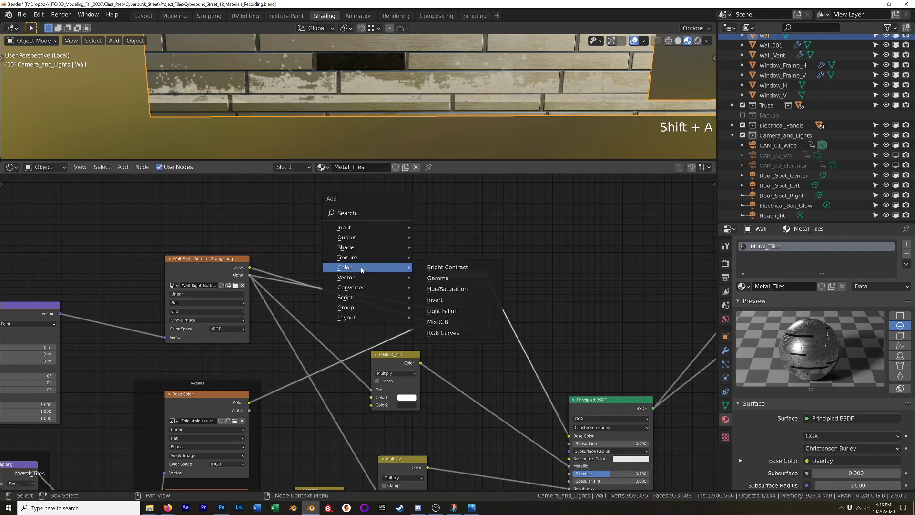
# Add a Hue Saturation Value node after the grunge image and preview the grunge alone.
pyautogui.click(466, 293)
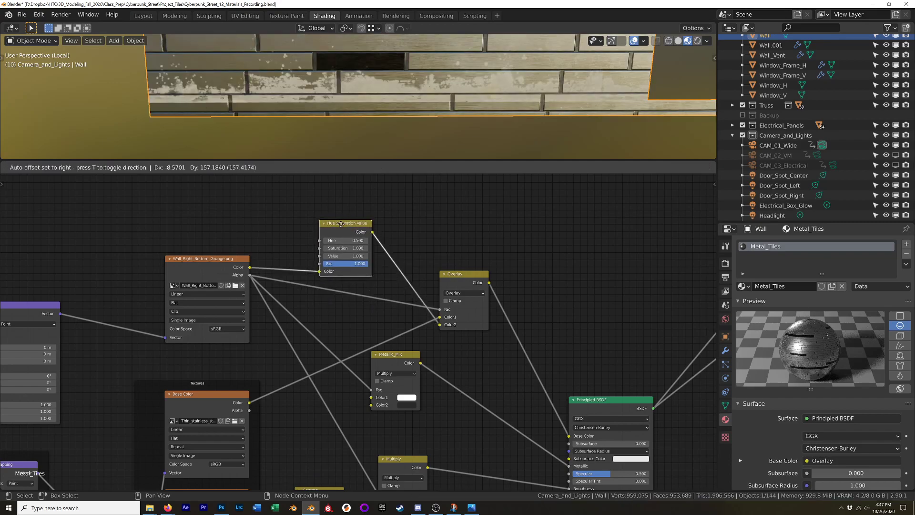
pyautogui.click(342, 226)
pyautogui.keyDown('ctrl'); pyautogui.keyDown('shift'); pyautogui.click(344, 227); pyautogui.keyUp('shift'); pyautogui.keyUp('ctrl')
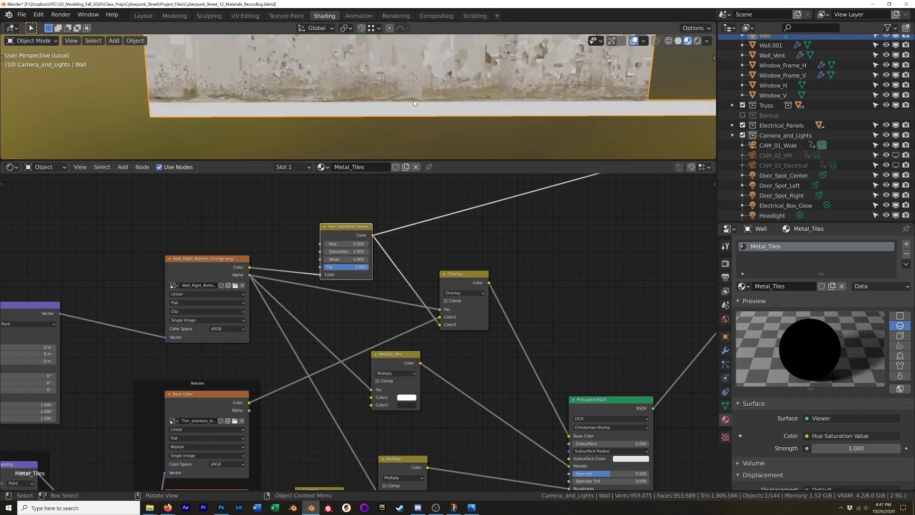
pyautogui.keyDown('shift'); pyautogui.moveTo(424, 85); pyautogui.dragTo(447, 122, button='middle'); pyautogui.keyUp('shift')
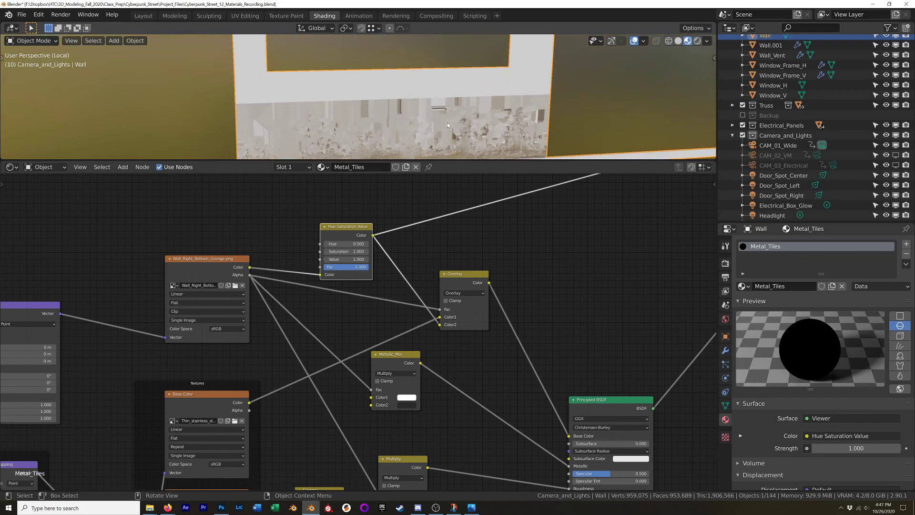
pyautogui.keyDown('ctrl'); pyautogui.keyDown('shift'); pyautogui.click(220, 267); pyautogui.keyUp('shift'); pyautogui.keyUp('ctrl')
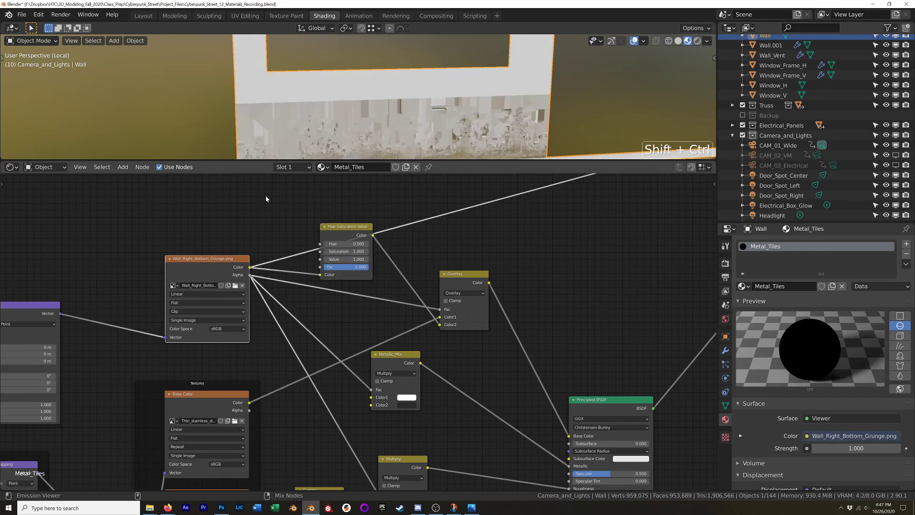
# Toggle the viewport back to Material Preview shading, then switch over to Photoshop.
pyautogui.moveTo(476, 100); pyautogui.dragTo(529, 95, button='middle')
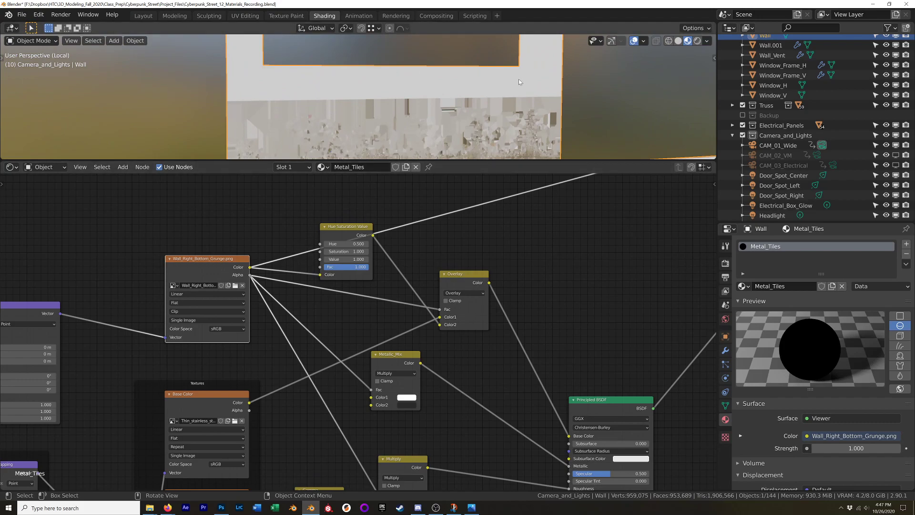
pyautogui.press('z')
pyautogui.click(700, 73)
pyautogui.press('z')
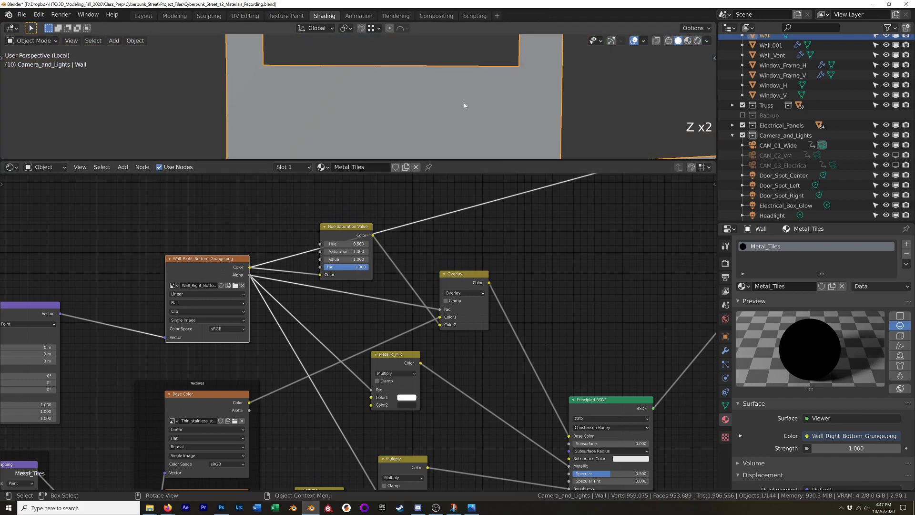
pyautogui.press('z')
pyautogui.keyDown('shift'); pyautogui.moveTo(451, 121); pyautogui.dragTo(429, 95, button='middle'); pyautogui.keyUp('shift')
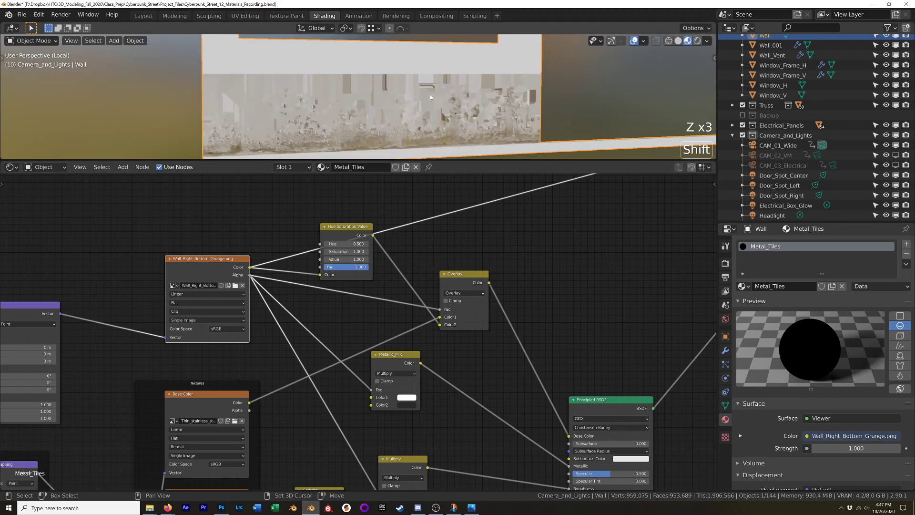
pyautogui.hotkey('alt', 'Tab')
pyautogui.hotkey('alt', 'Tab')
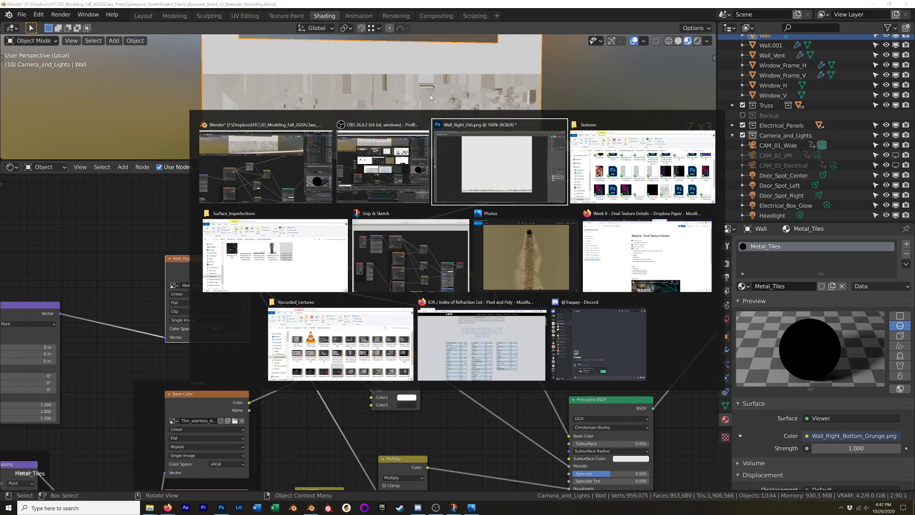
pyautogui.hotkey('alt', 'Tab')
# Compare against the grunge PNG preview, close it, and return to Photoshop's Wall_Right_UVs document.
pyautogui.hotkey('alt', 'Tab')
pyautogui.hotkey('alt', 'Tab')
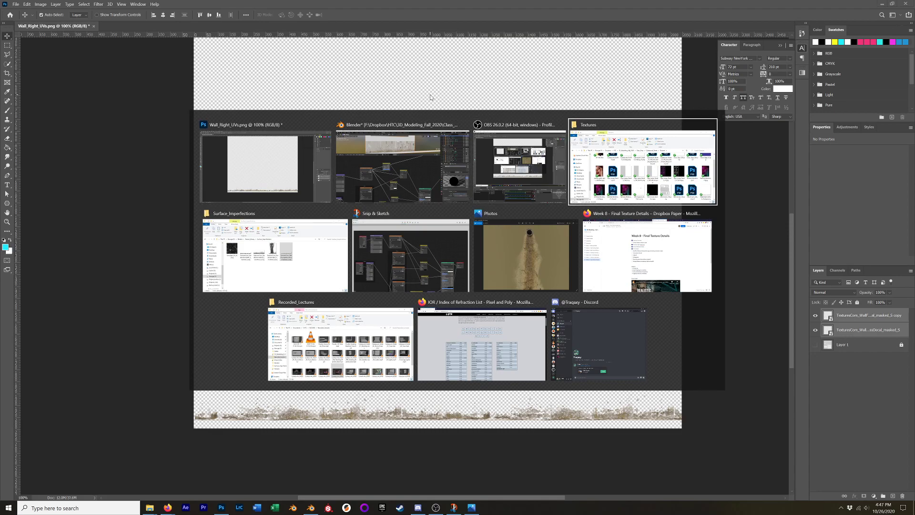
pyautogui.hotkey('alt', 'shift', 'Tab')
pyautogui.hotkey('alt', 'shift', 'Tab')
pyautogui.hotkey('alt', 'Tab')
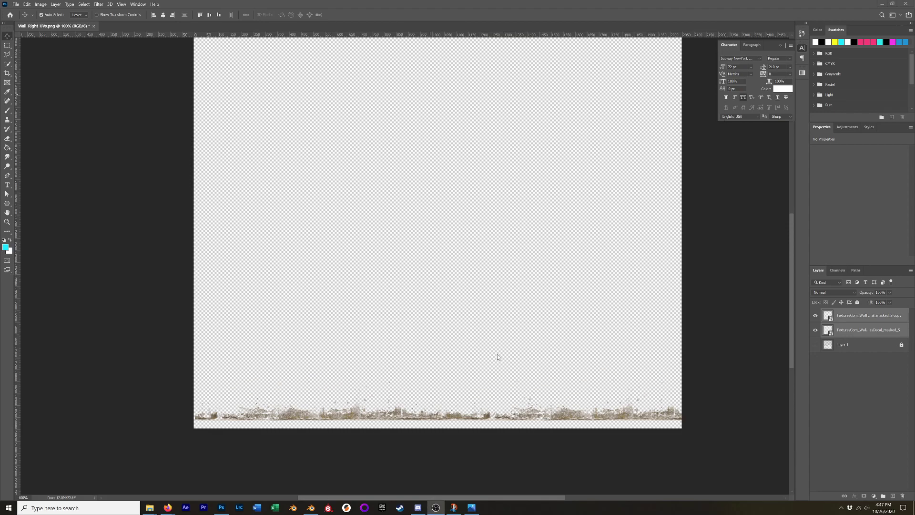
pyautogui.hotkey('alt', 'Tab')
pyautogui.hotkey('alt', 'Tab')
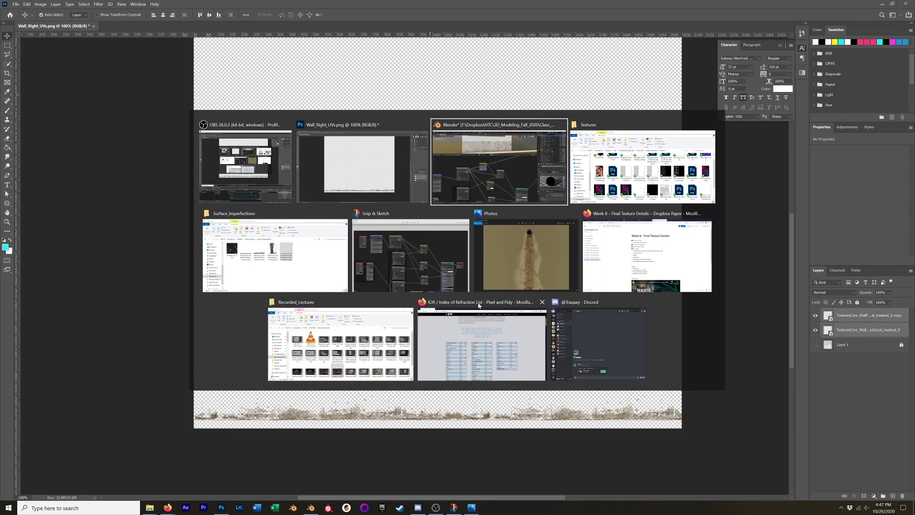
pyautogui.hotkey('alt', 'Tab')
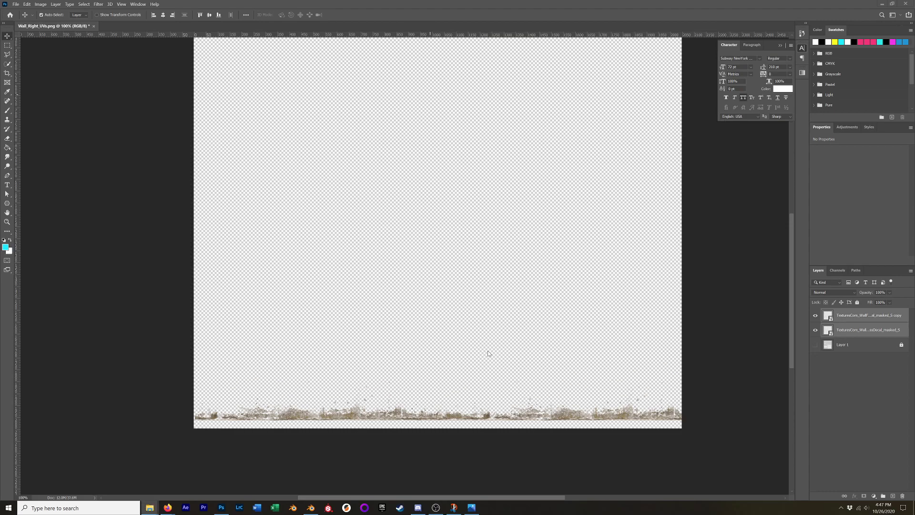
pyautogui.hotkey('alt', 'Tab')
pyautogui.hotkey('alt', 'Tab')
pyautogui.hotkey('alt', 'Tab')
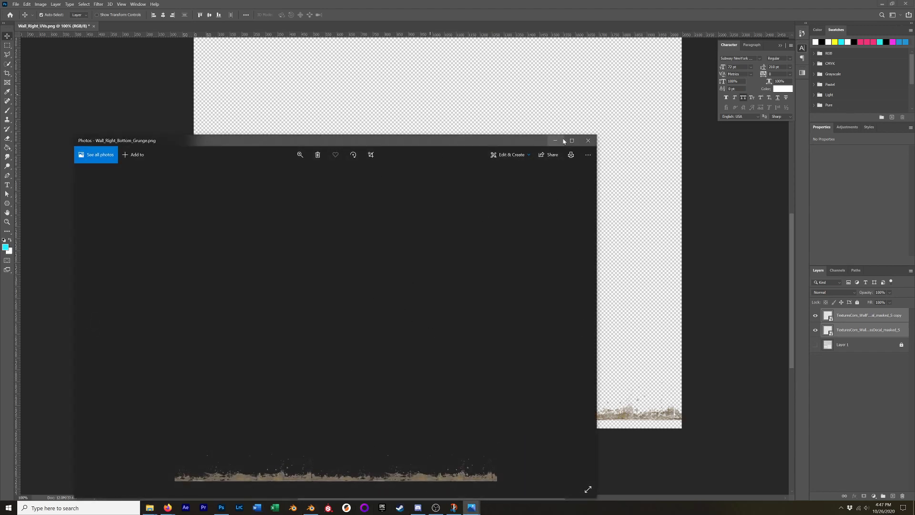
pyautogui.click(589, 141)
pyautogui.hotkey('alt', 'Tab')
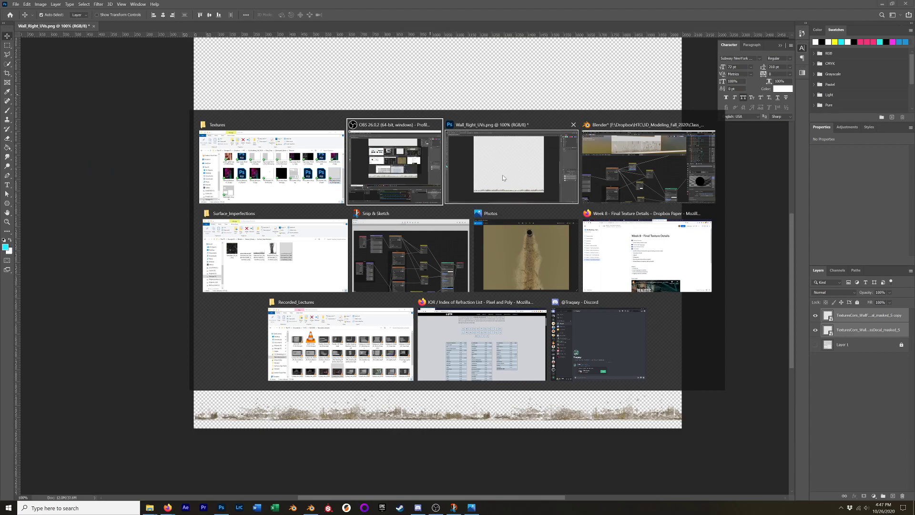
# Back in Blender, preview the Hue Saturation Value node's output on the wall.
pyautogui.click(600, 159)
pyautogui.scroll(2, 351, 88)
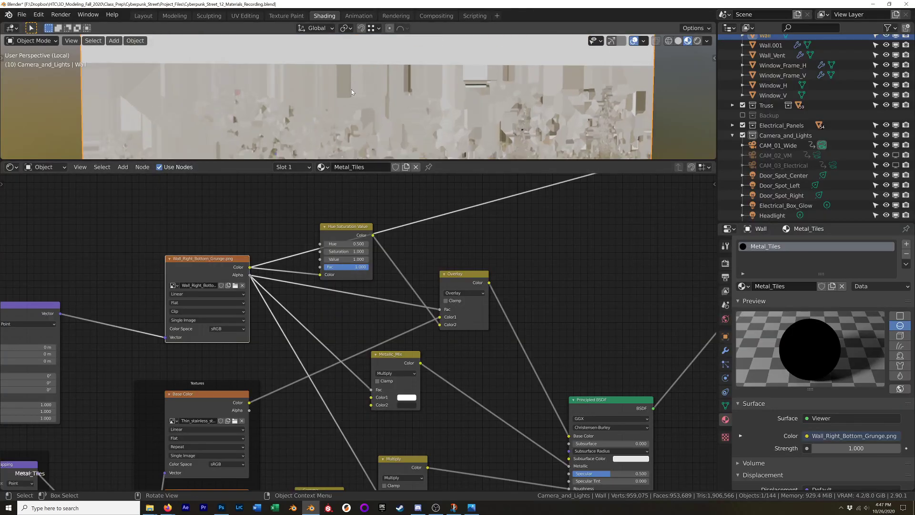
pyautogui.moveTo(430, 110); pyautogui.dragTo(465, 278, button='middle')
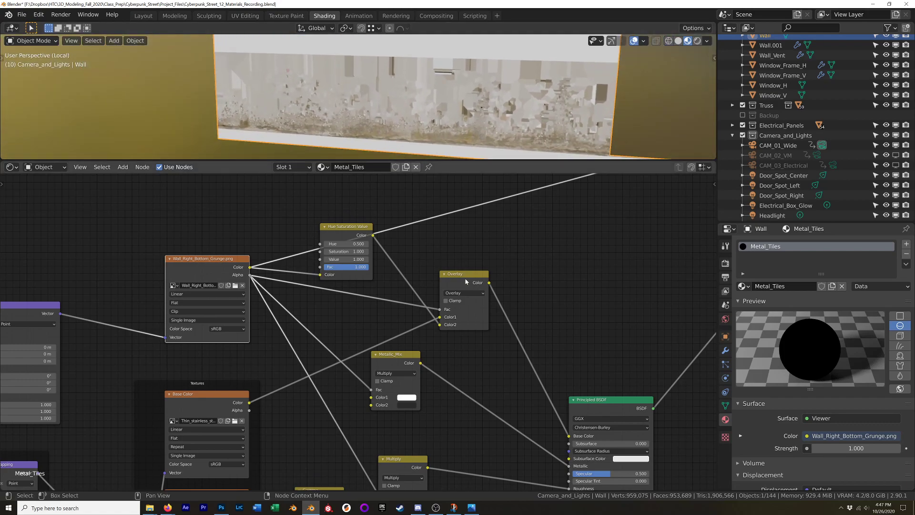
pyautogui.keyDown('ctrl'); pyautogui.keyDown('shift'); pyautogui.click(467, 279); pyautogui.keyUp('shift'); pyautogui.keyUp('ctrl')
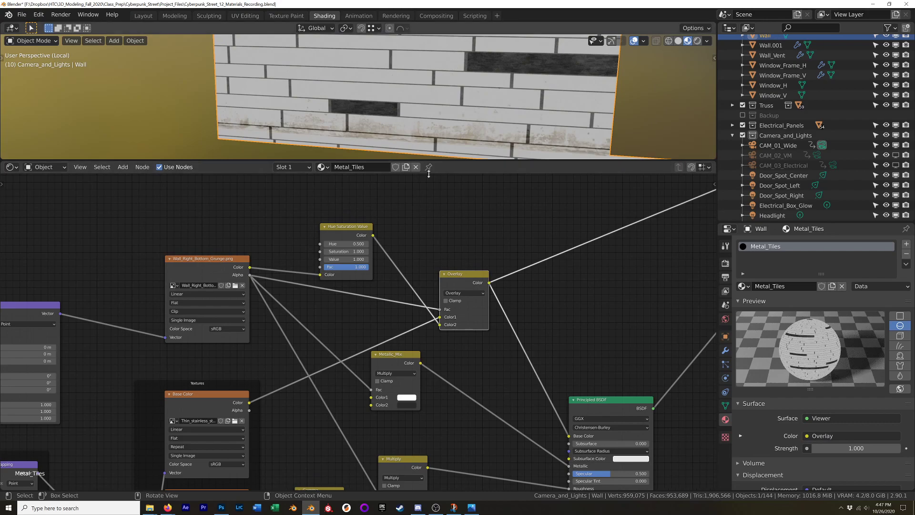
pyautogui.keyDown('ctrl'); pyautogui.keyDown('shift'); pyautogui.click(346, 231); pyautogui.keyUp('shift'); pyautogui.keyUp('ctrl')
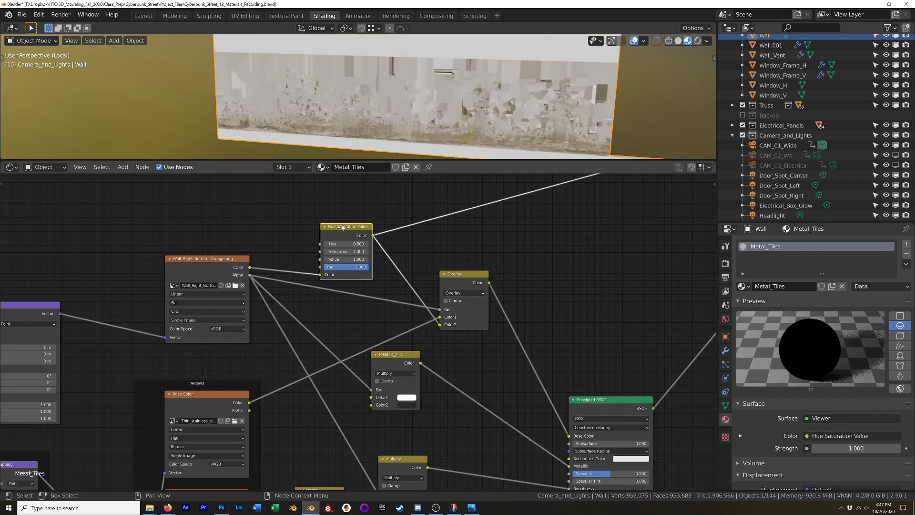
pyautogui.scroll(3, 347, 91)
pyautogui.moveTo(360, 104); pyautogui.dragTo(362, 67, button='middle')
pyautogui.scroll(3, 367, 67)
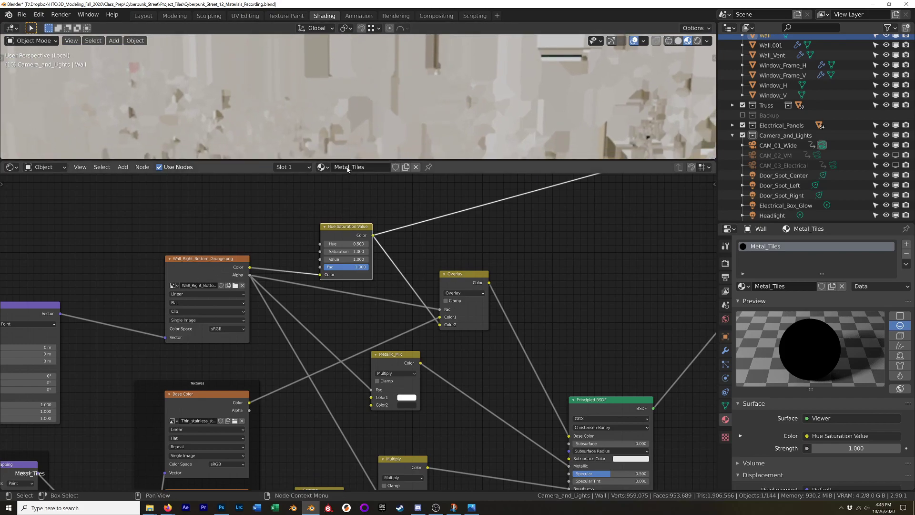
pyautogui.scroll(-8, 368, 91)
pyautogui.scroll(4, 369, 91)
pyautogui.keyDown('shift'); pyautogui.moveTo(369, 91); pyautogui.dragTo(392, 67, button='middle'); pyautogui.keyUp('shift')
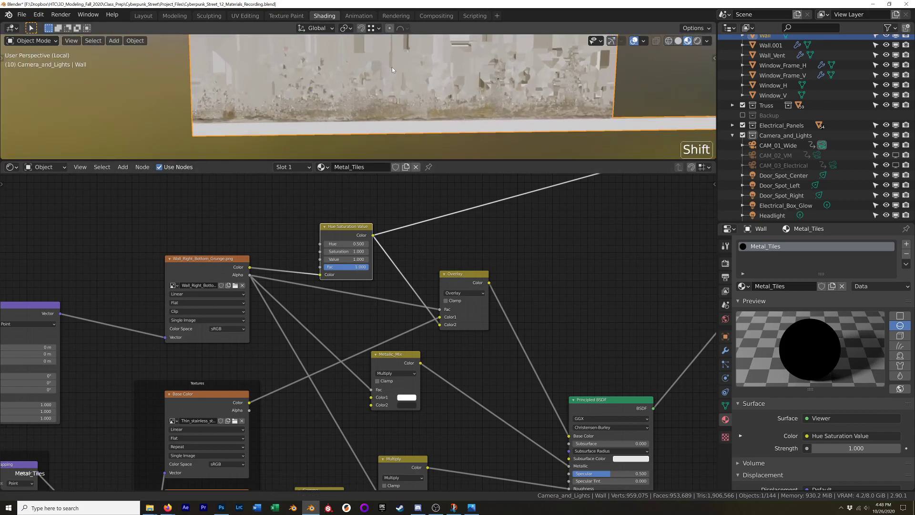
pyautogui.scroll(5, 386, 79)
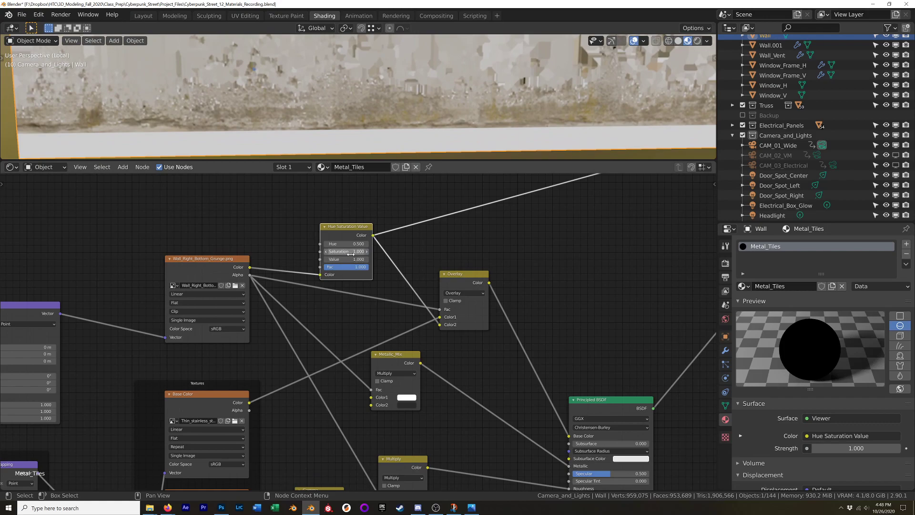
# Raise the HSV Saturation to 1.700 and set Value to 0.150, then 0.120.
pyautogui.moveTo(348, 259)
pyautogui.mouseDown()
pyautogui.moveTo(290, 260)
pyautogui.moveTo(342, 259)
pyautogui.mouseUp()
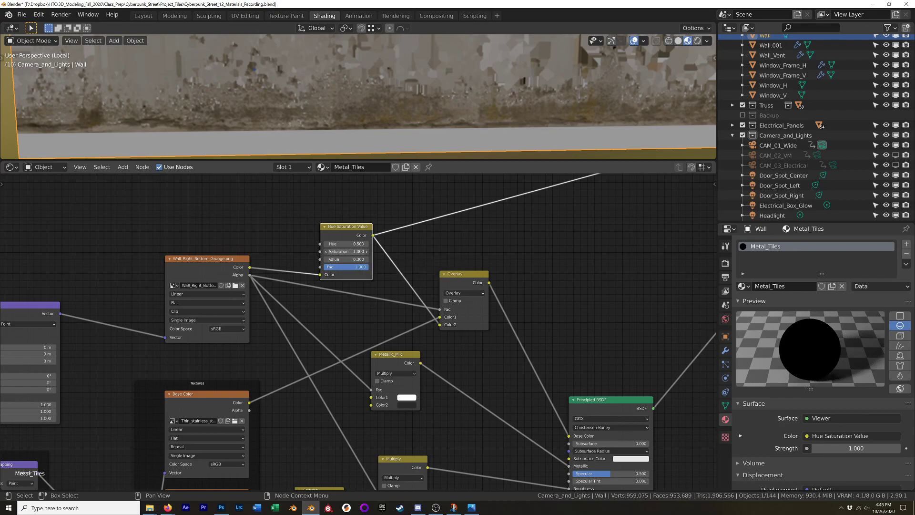
pyautogui.moveTo(347, 252); pyautogui.dragTo(358, 251)
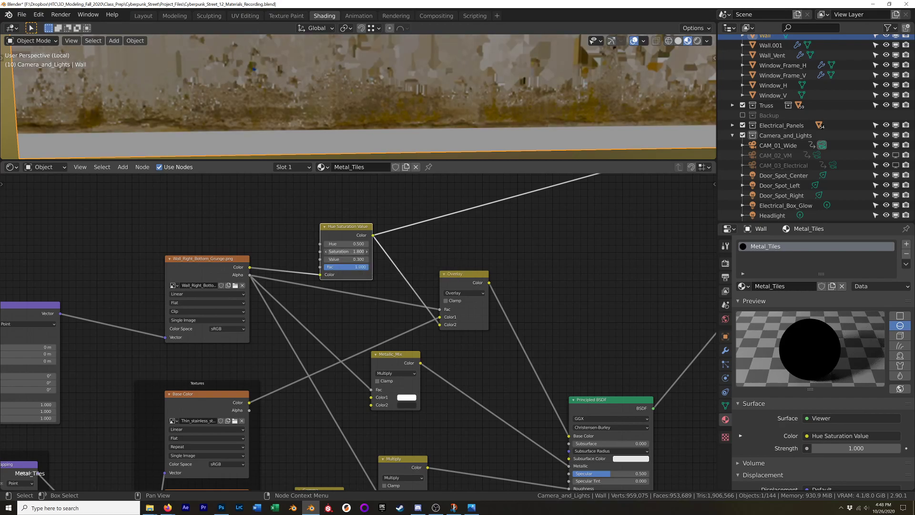
pyautogui.press('shift')
pyautogui.click(345, 259)
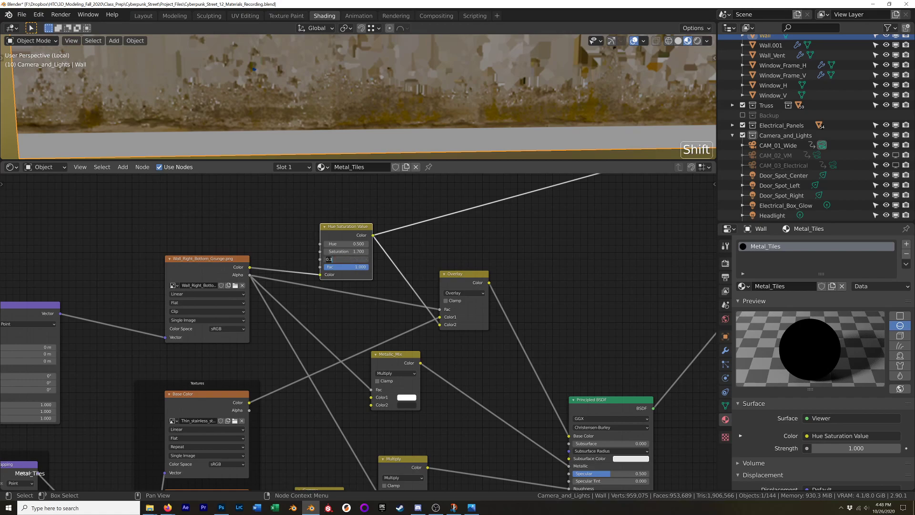
pyautogui.write('0.3/2')
pyautogui.press('Return')
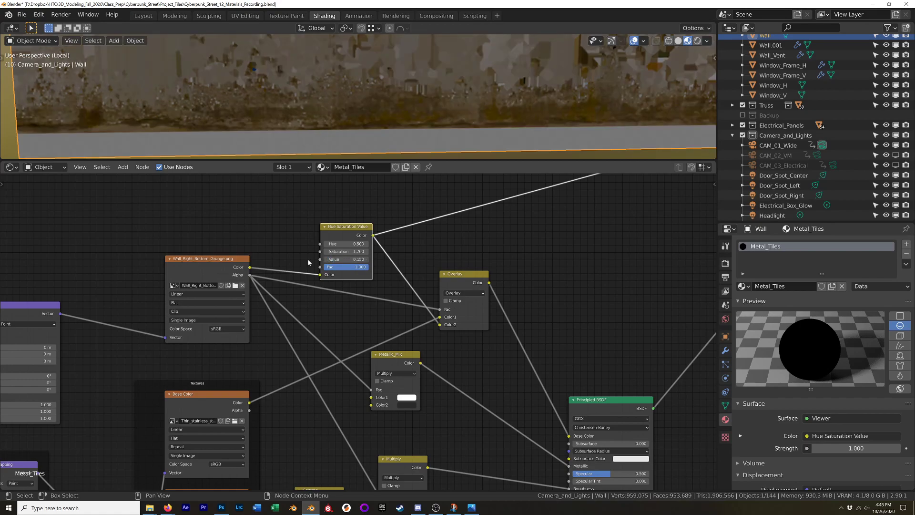
pyautogui.click(348, 259)
pyautogui.write('.12')
pyautogui.press('Return')
pyautogui.scroll(-3, 564, 293)
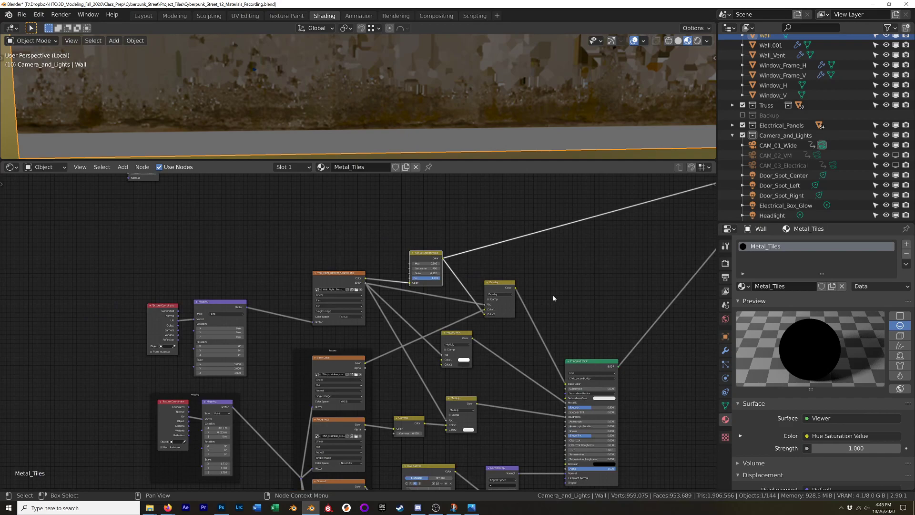
# Preview the Overlay mix result on the wall, then the full Principled BSDF material.
pyautogui.keyDown('ctrl'); pyautogui.keyDown('shift'); pyautogui.click(501, 283); pyautogui.keyUp('shift'); pyautogui.keyUp('ctrl')
pyautogui.moveTo(565, 265); pyautogui.dragTo(422, 284, button='middle')
pyautogui.scroll(-3, 422, 284)
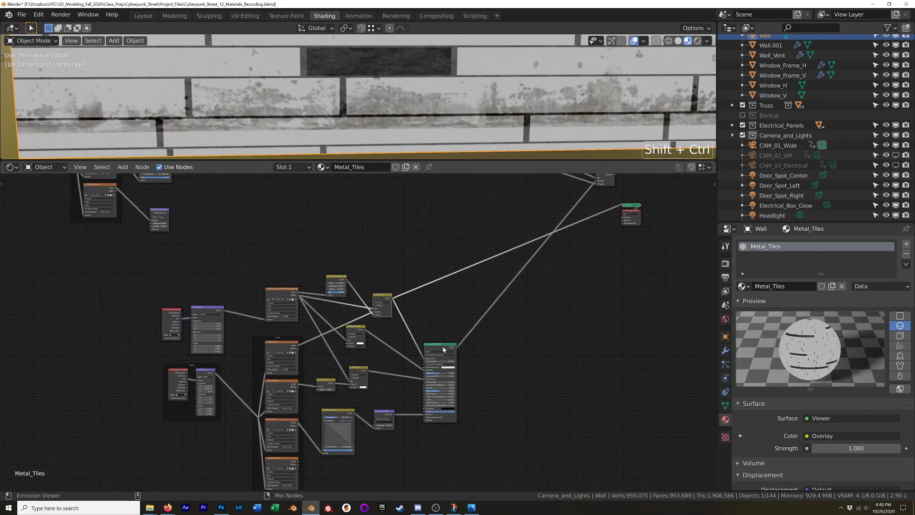
pyautogui.keyDown('ctrl'); pyautogui.keyDown('shift'); pyautogui.click(443, 348); pyautogui.keyUp('shift'); pyautogui.keyUp('ctrl')
pyautogui.scroll(-2, 459, 252)
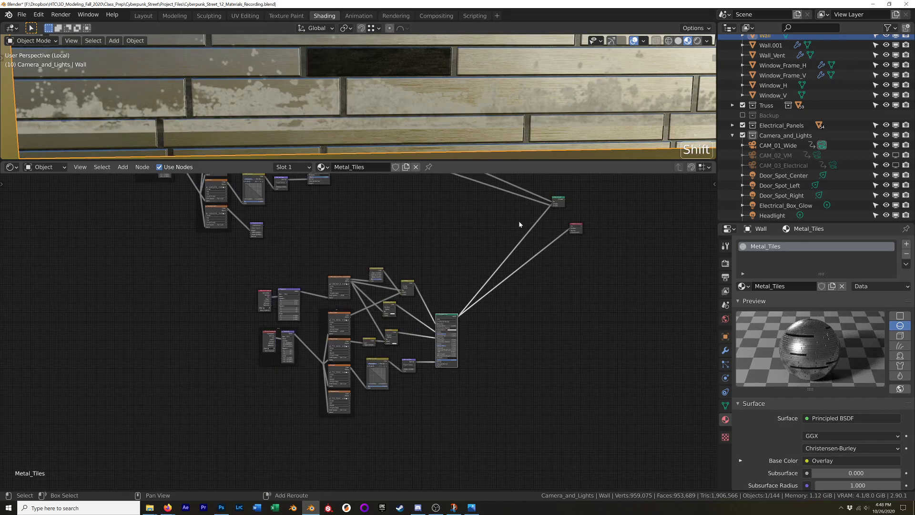
pyautogui.moveTo(518, 221); pyautogui.dragTo(478, 266, button='middle')
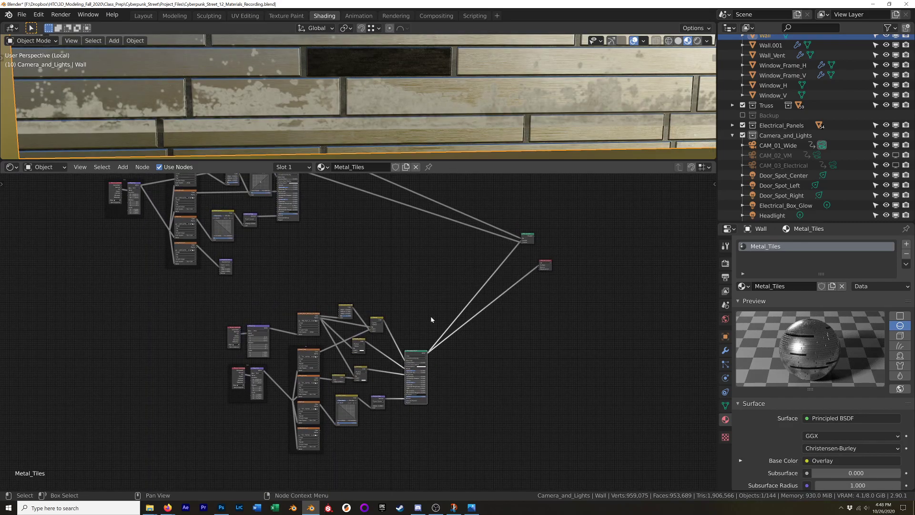
pyautogui.scroll(8, 371, 372)
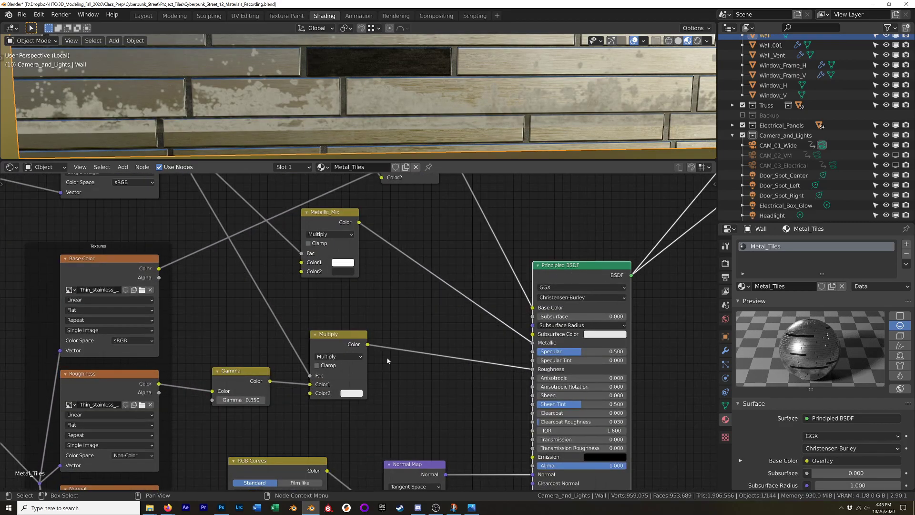
pyautogui.scroll(-1, 517, 350)
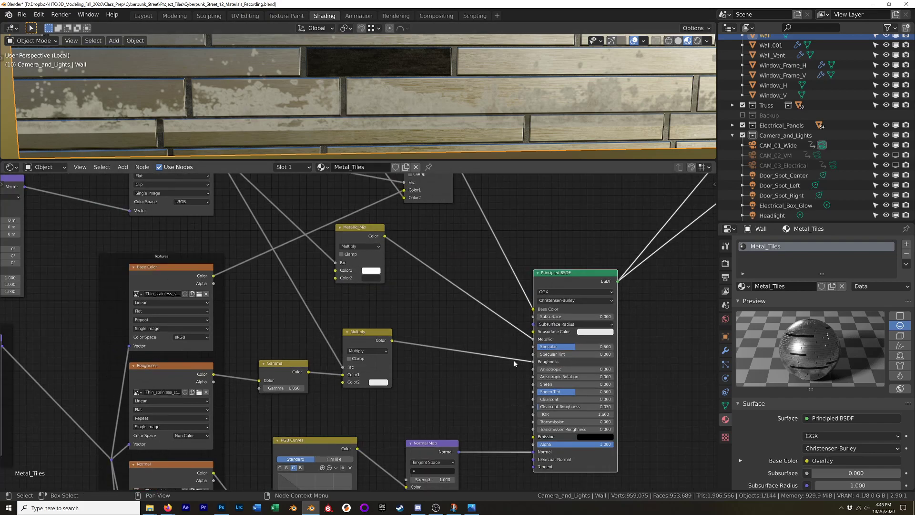
# Mute and unmute the Multiply, Metallic_Mix and Overlay nodes, leaving only Metallic_Mix bypassed.
pyautogui.click(357, 337)
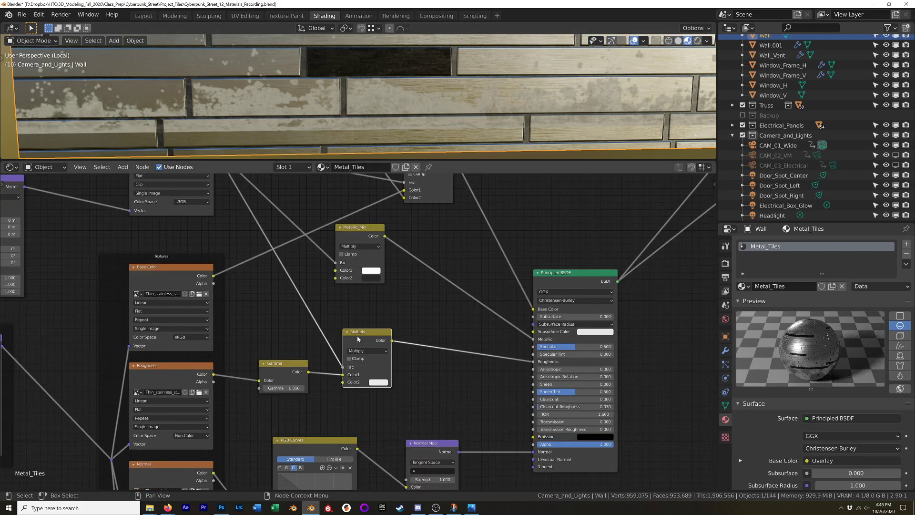
pyautogui.press('m')
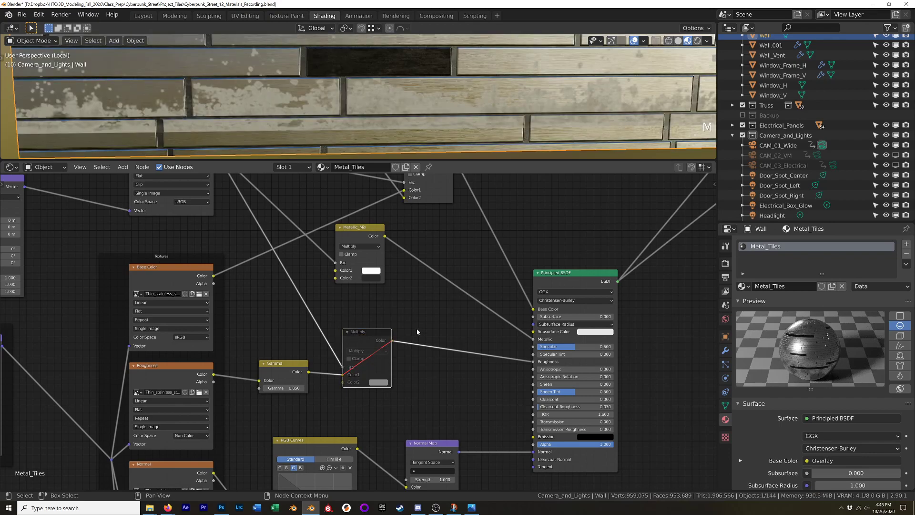
pyautogui.press('m')
pyautogui.moveTo(441, 220); pyautogui.dragTo(460, 312, button='middle')
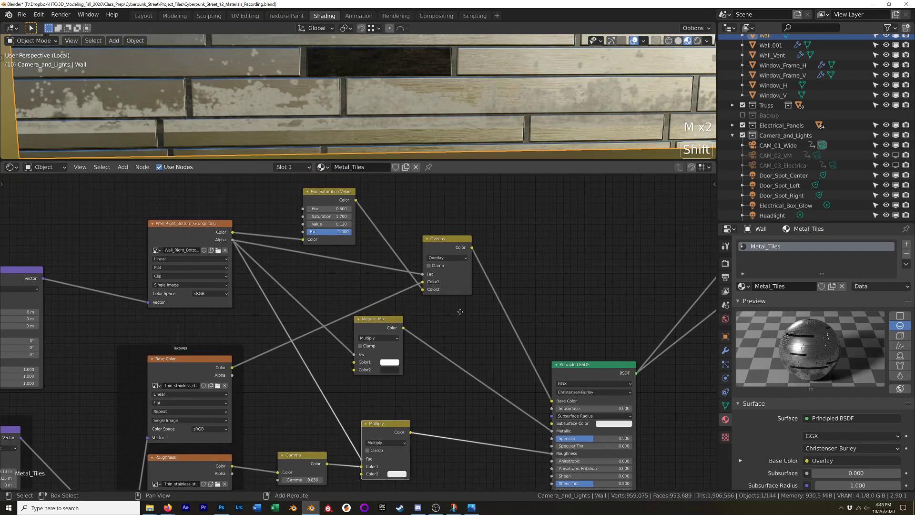
pyautogui.scroll(3, 279, 91)
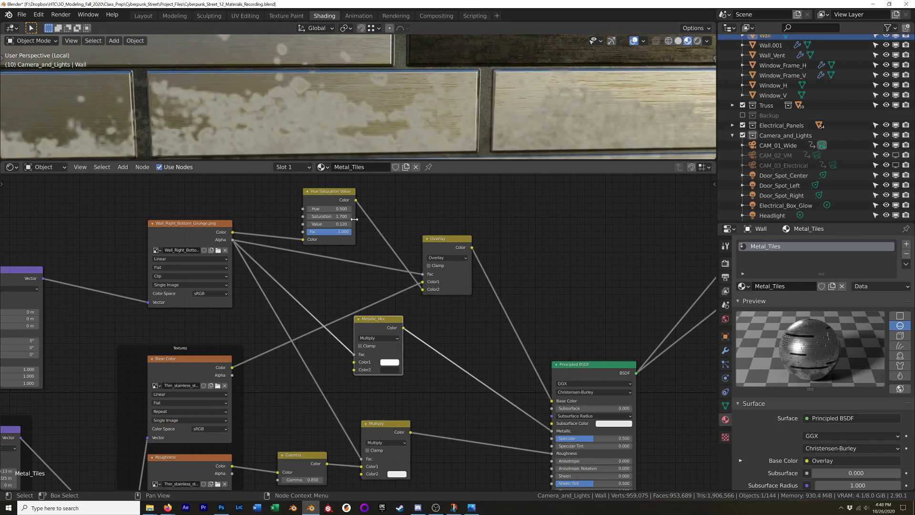
pyautogui.press('m')
pyautogui.press('m')
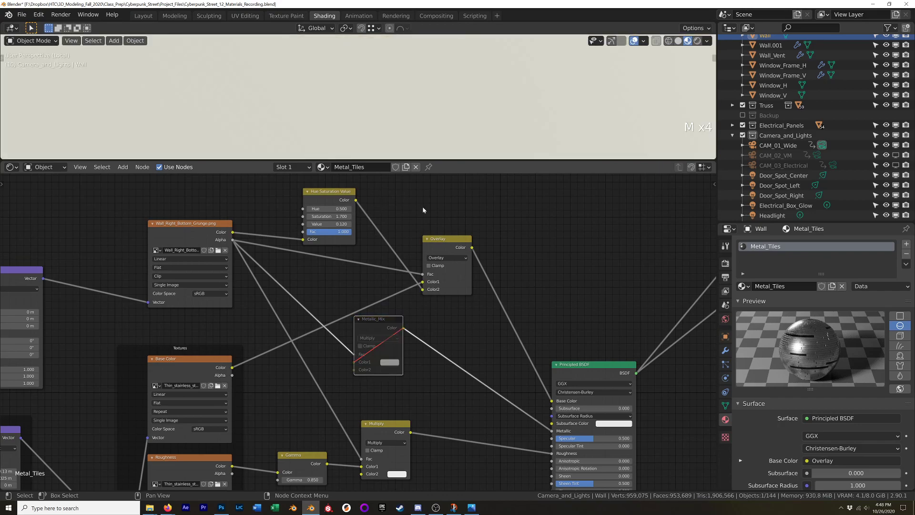
pyautogui.press('m')
pyautogui.press('m')
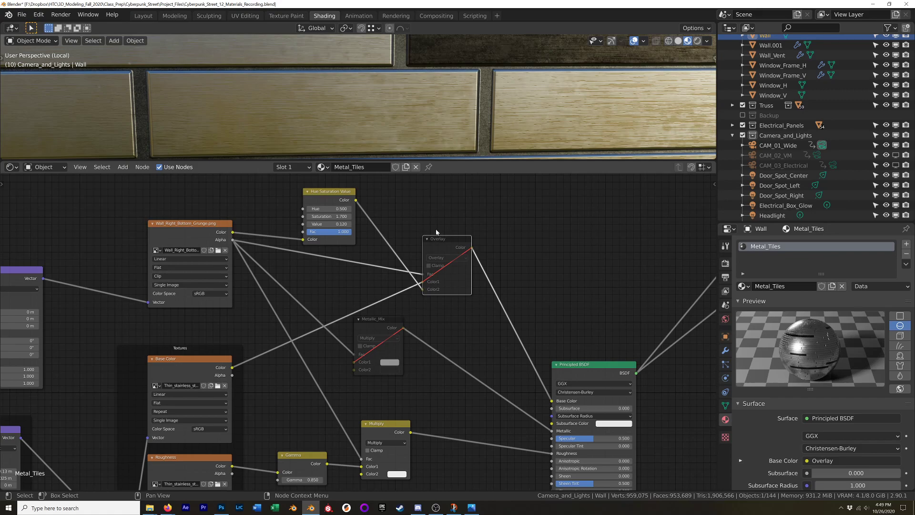
pyautogui.press('m')
pyautogui.moveTo(438, 139)
pyautogui.mouseDown(button='middle')
pyautogui.moveTo(452, 127)
pyautogui.moveTo(438, 139)
pyautogui.mouseUp(button='middle')
# Nudge the Hue Saturation Value node left and centre Metallic_Mix in the node view.
pyautogui.moveTo(328, 193); pyautogui.dragTo(322, 196)
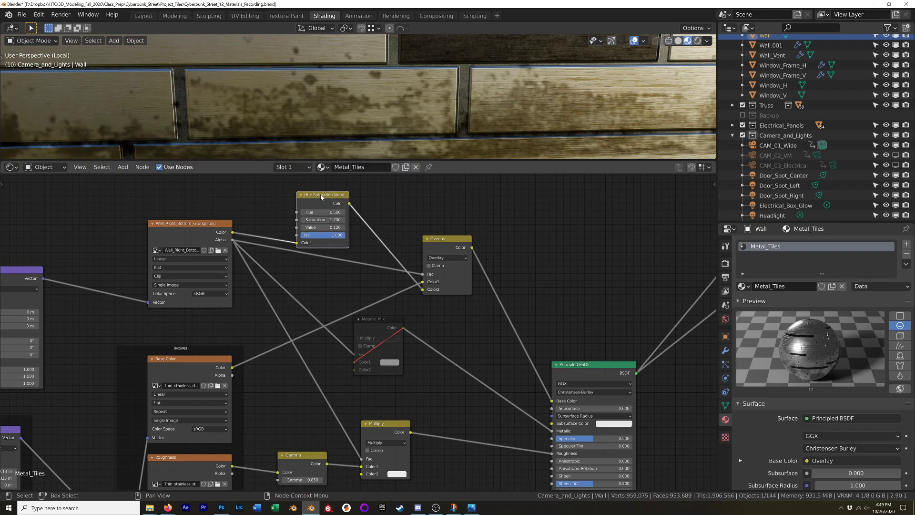
pyautogui.hotkey('ctrl', '.')
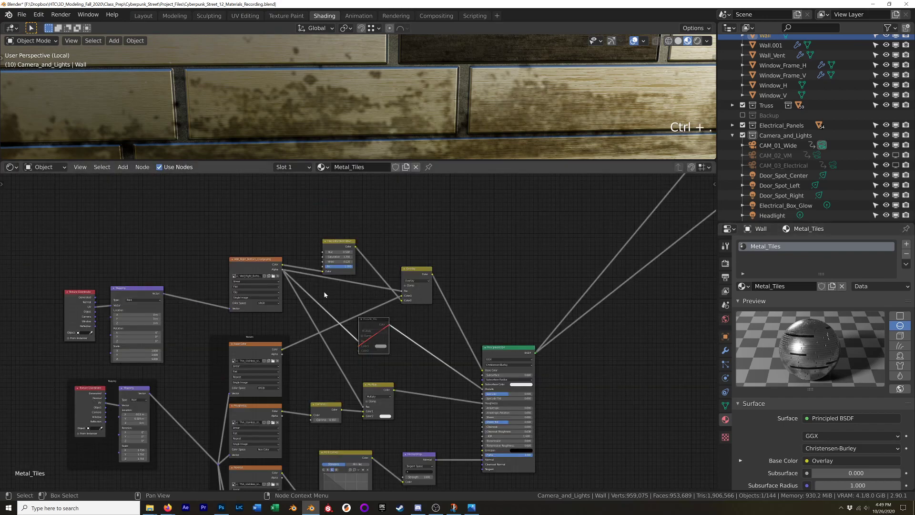
pyautogui.scroll(3, 373, 308)
pyautogui.scroll(-3, 378, 338)
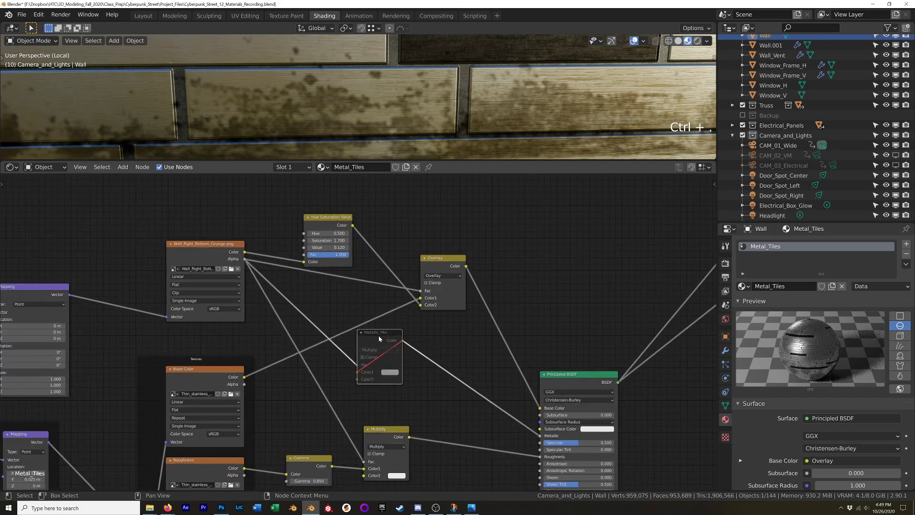
pyautogui.scroll(2, 379, 339)
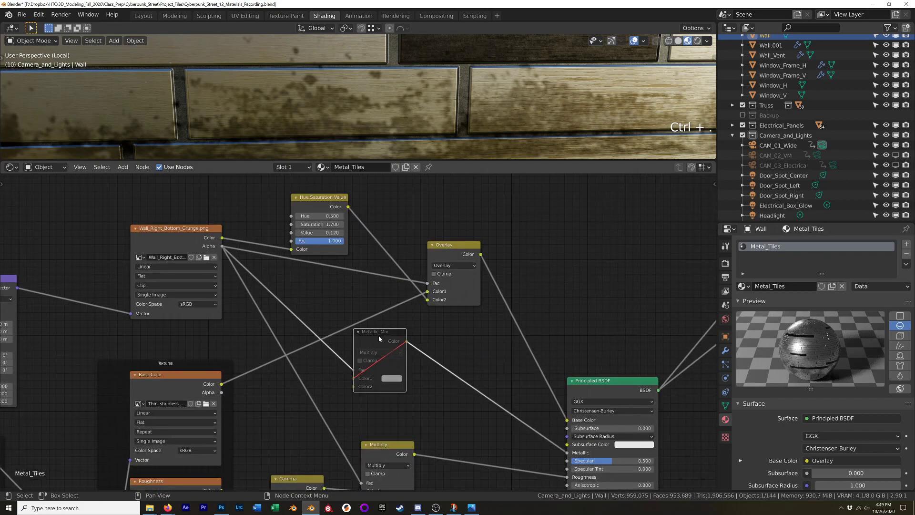
pyautogui.moveTo(380, 338); pyautogui.dragTo(390, 325, button='middle')
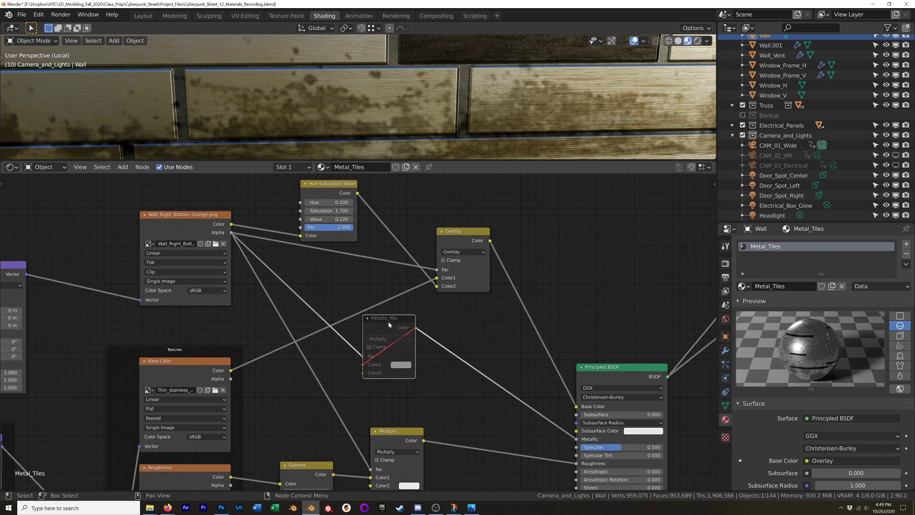
# Unmute Metallic_Mix and switch its blend mode to Overlay.
pyautogui.press('m')
pyautogui.press('m')
pyautogui.press('m')
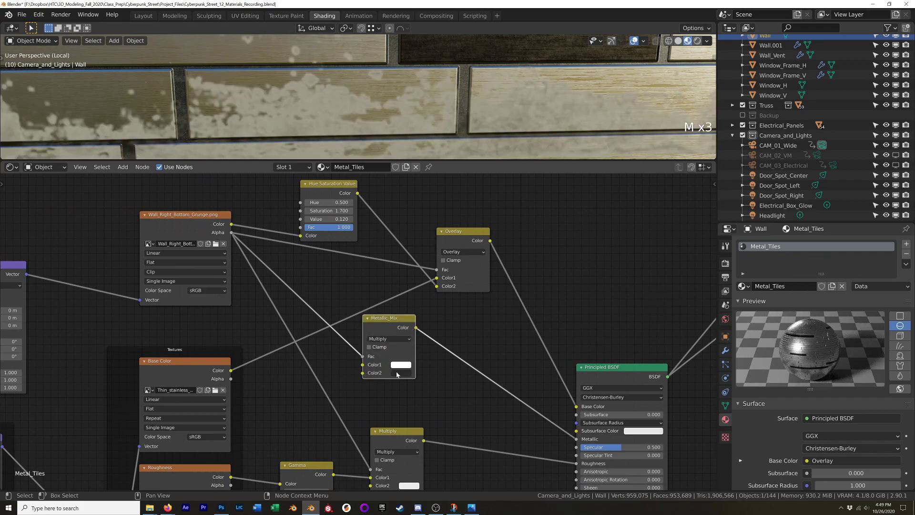
pyautogui.click(396, 339)
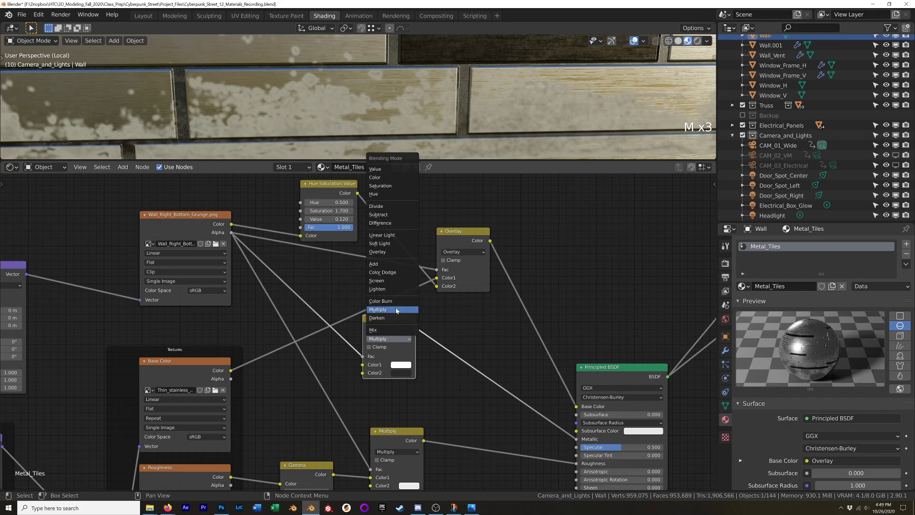
pyautogui.click(389, 332)
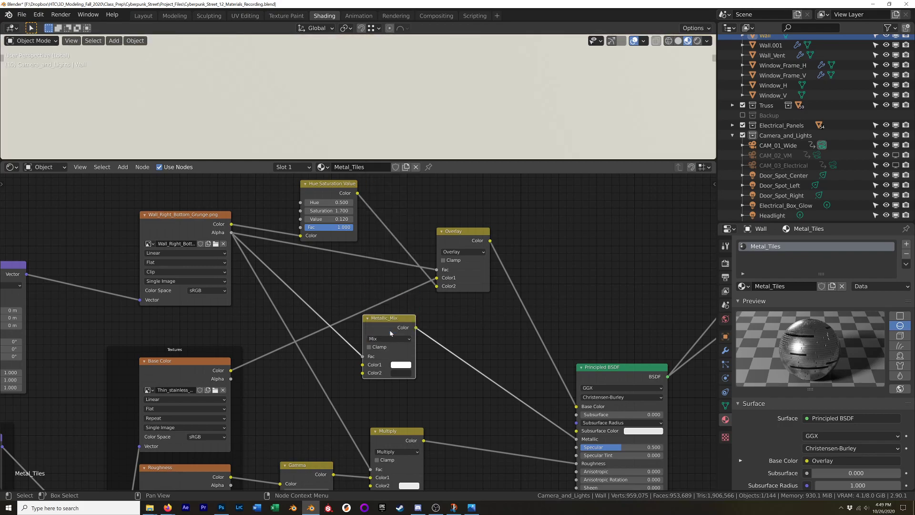
pyautogui.click(399, 339)
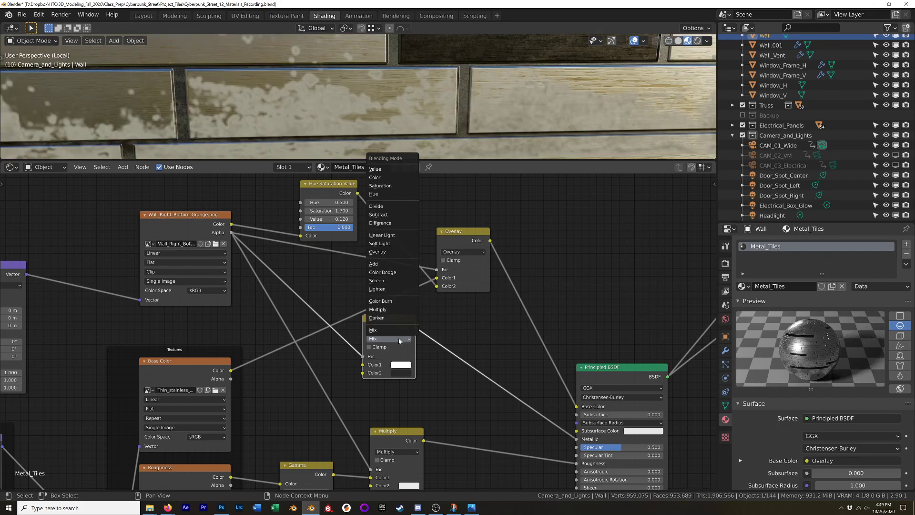
pyautogui.click(378, 253)
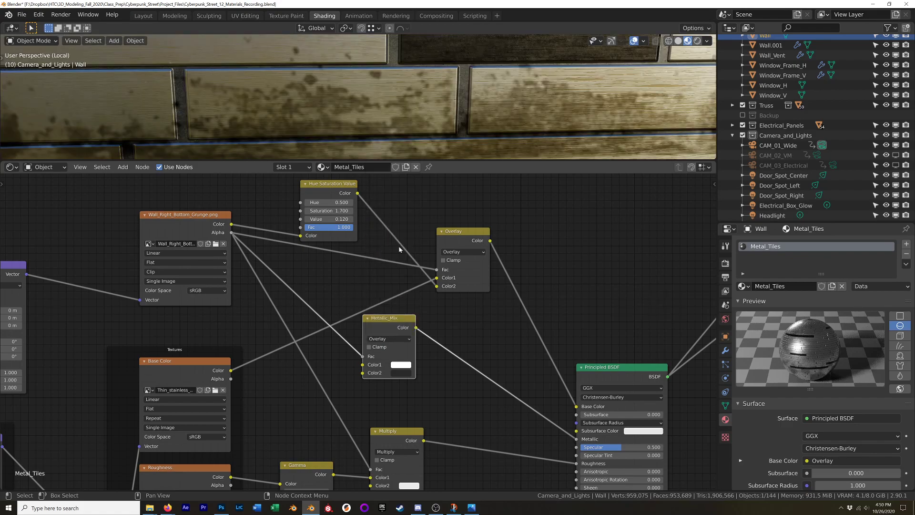
pyautogui.scroll(-5, 401, 122)
pyautogui.moveTo(405, 101); pyautogui.dragTo(388, 142, button='middle')
# Switch the viewport to Rendered shading, maximise it full-screen, and save the file.
pyautogui.scroll(-8, 443, 102)
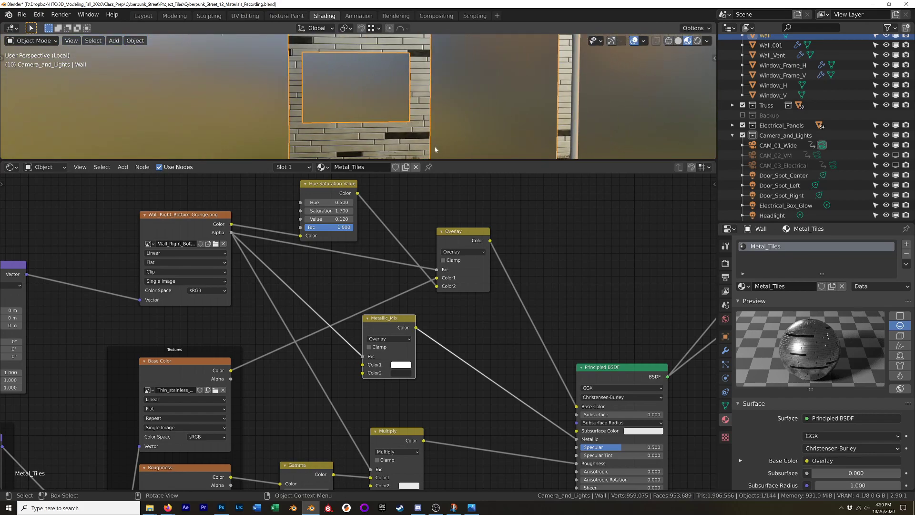
pyautogui.scroll(-3, 425, 204)
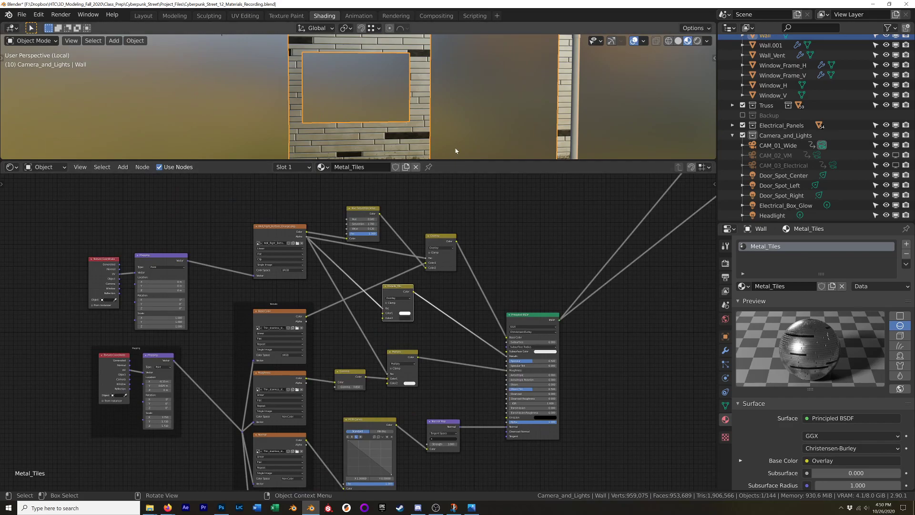
pyautogui.press('z')
pyautogui.click(455, 98)
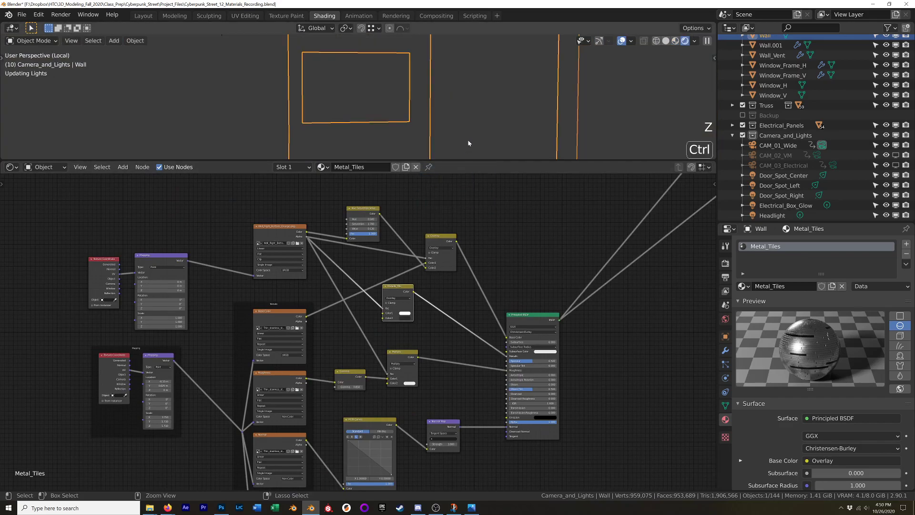
pyautogui.hotkey('ctrl', 'space')
pyautogui.moveTo(506, 191)
pyautogui.mouseDown(button='middle')
pyautogui.moveTo(512, 240)
pyautogui.moveTo(496, 252)
pyautogui.mouseUp(button='middle')
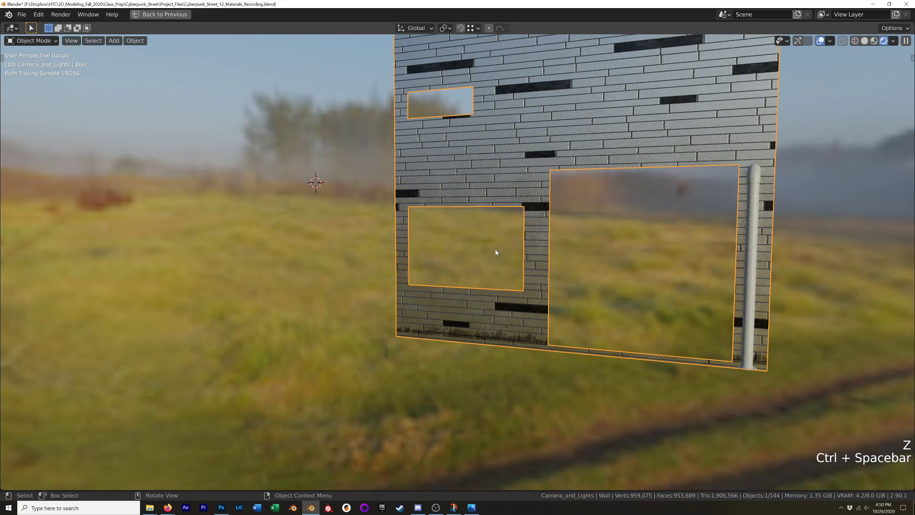
pyautogui.hotkey('ctrl', 's')
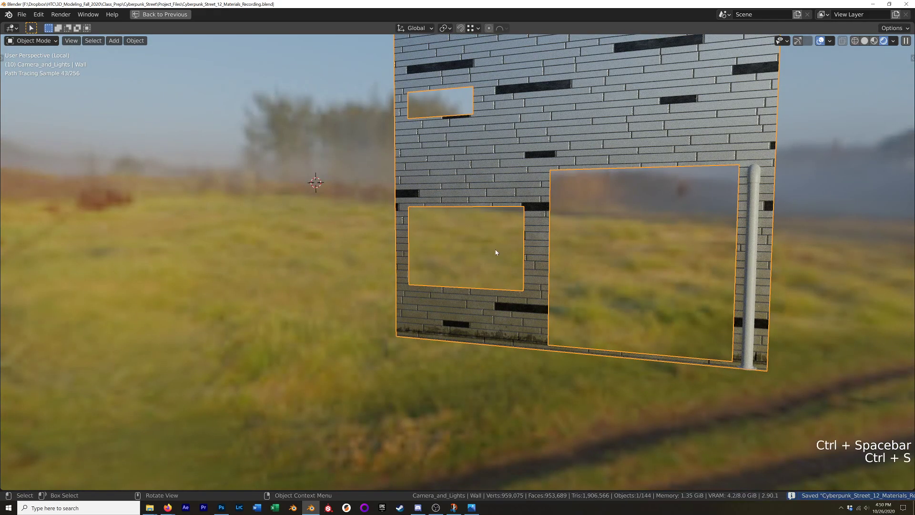
# Leave local view for a frontal street view lit by the scene world, overlays hidden.
pyautogui.press('KP_Divide')
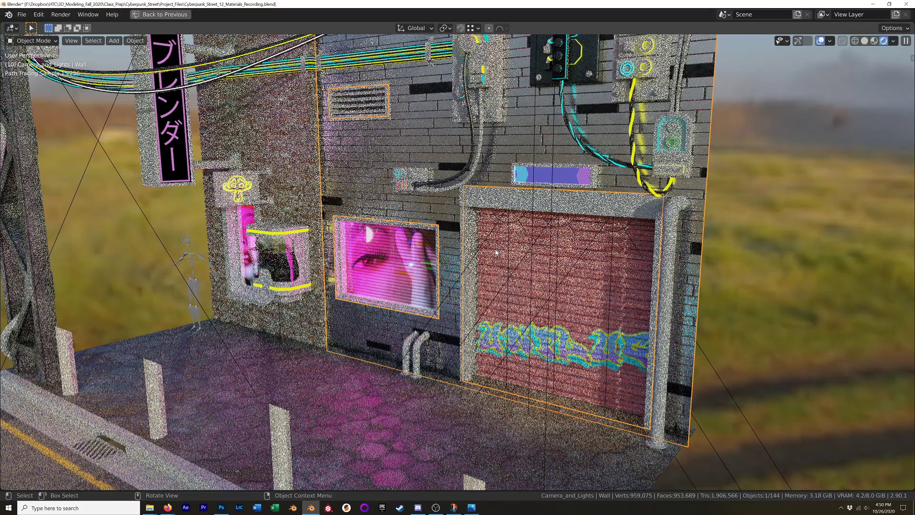
pyautogui.moveTo(495, 253)
pyautogui.mouseDown(button='middle')
pyautogui.moveTo(608, 265)
pyautogui.moveTo(702, 136)
pyautogui.mouseUp(button='middle')
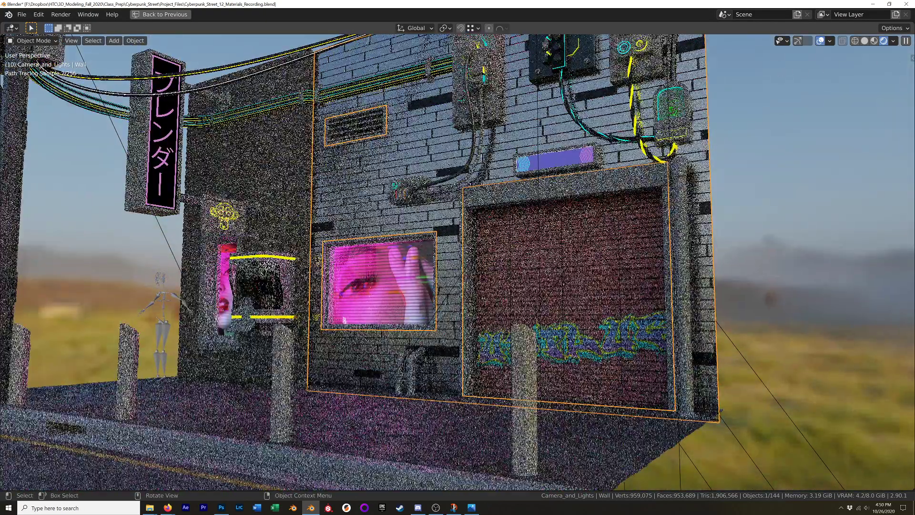
pyautogui.click(892, 41)
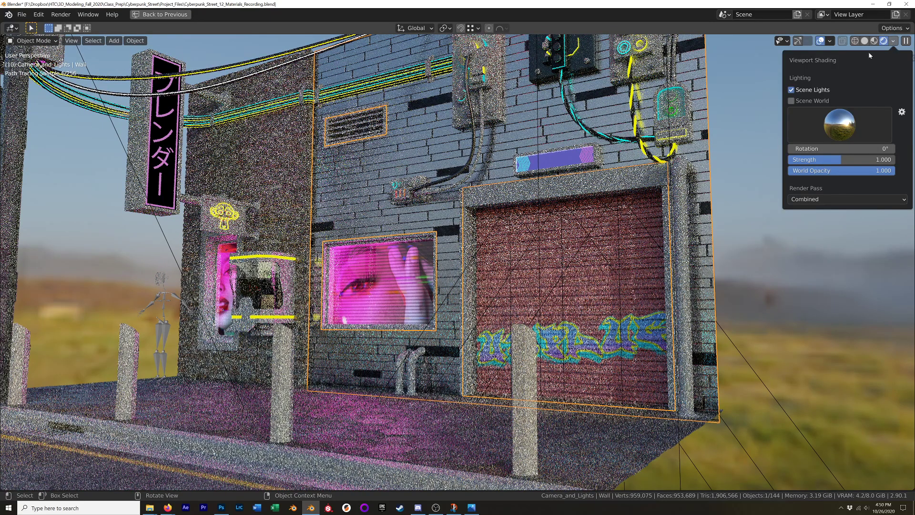
pyautogui.click(791, 101)
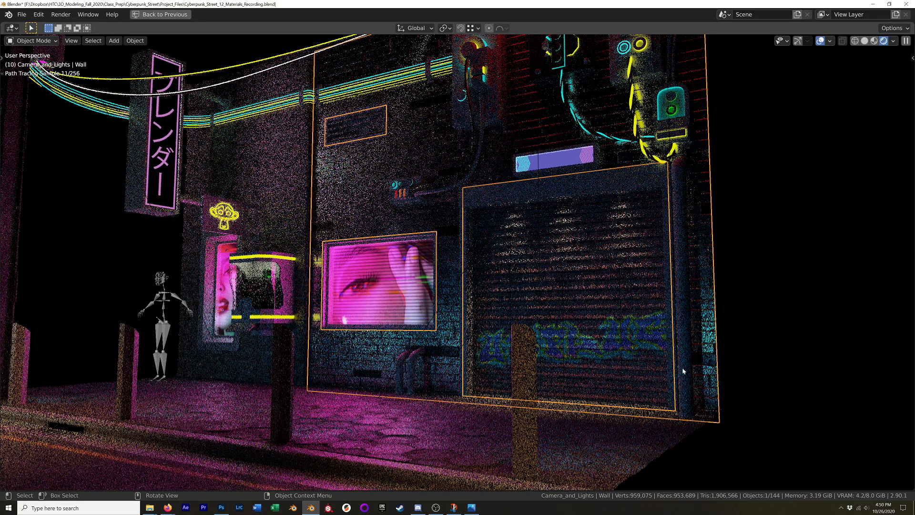
pyautogui.click(819, 40)
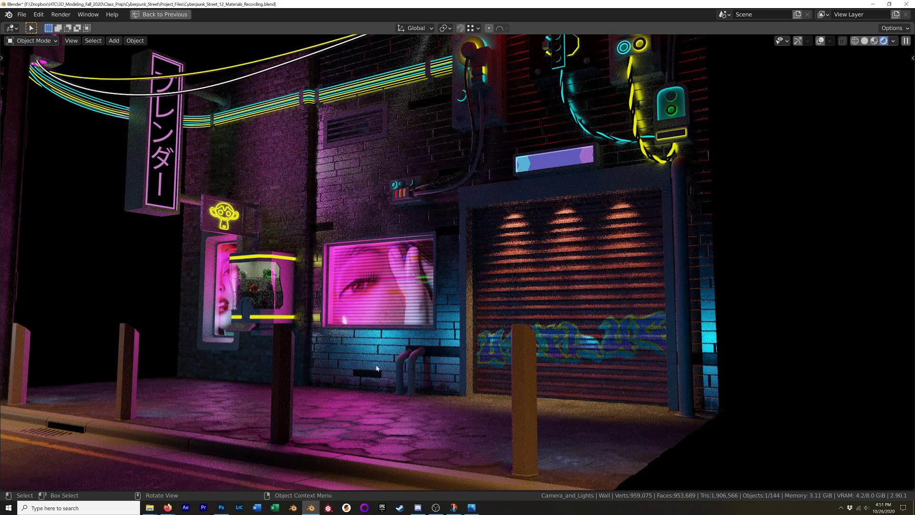
# Wire the Mix Shader to Material Output, check it full-screen, then use Material Preview shading.
pyautogui.hotkey('ctrl', 'space')
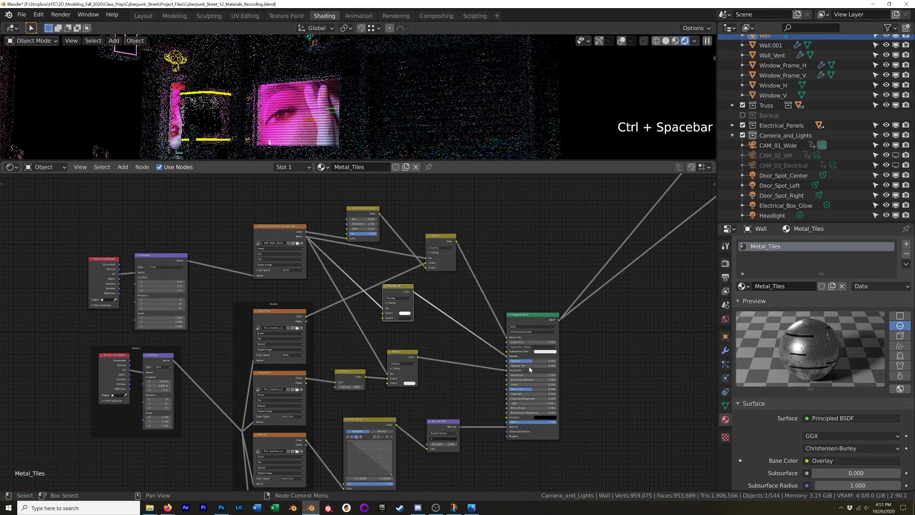
pyautogui.scroll(-3, 611, 321)
pyautogui.moveTo(611, 320)
pyautogui.keyDown('shift'); pyautogui.mouseDown(button='middle')
pyautogui.moveTo(633, 299)
pyautogui.moveTo(489, 361)
pyautogui.moveTo(467, 379)
pyautogui.mouseUp(button='middle'); pyautogui.keyUp('shift')
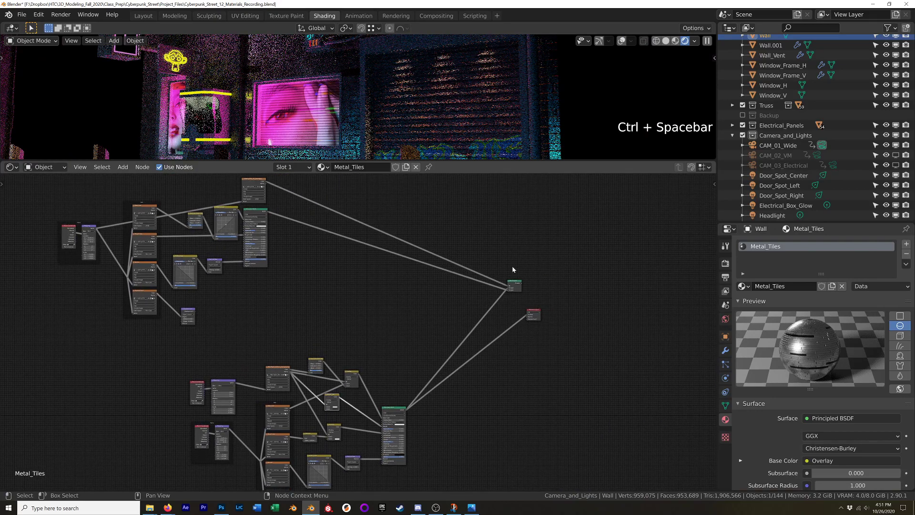
pyautogui.keyDown('ctrl'); pyautogui.keyDown('shift'); pyautogui.click(514, 283); pyautogui.keyUp('shift'); pyautogui.keyUp('ctrl')
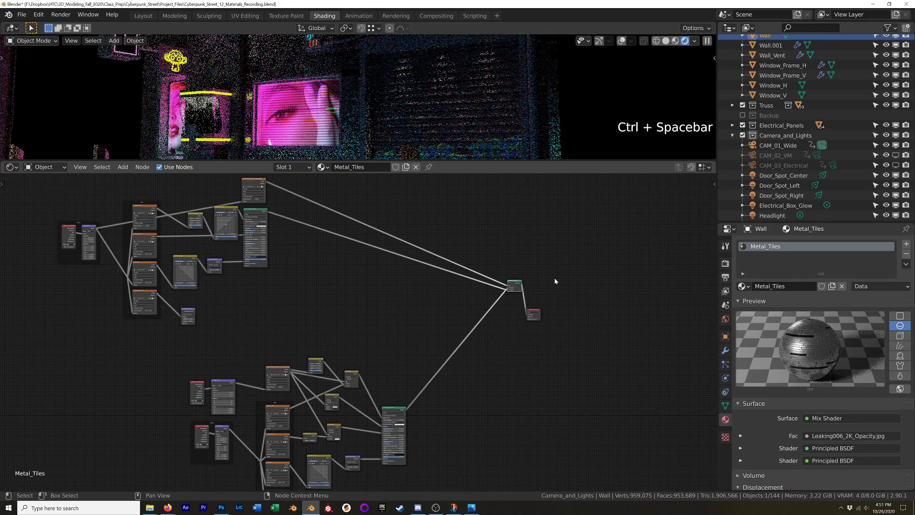
pyautogui.hotkey('ctrl', 'space')
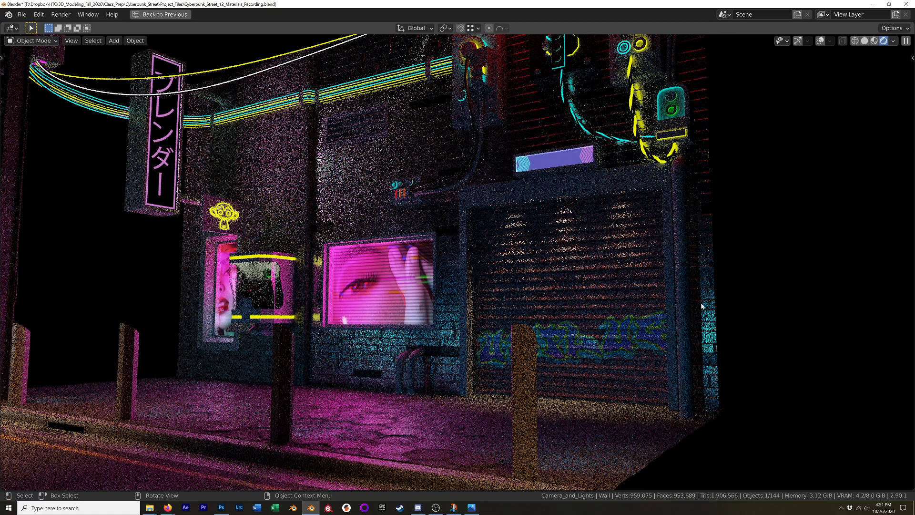
pyautogui.hotkey('ctrl', 'space')
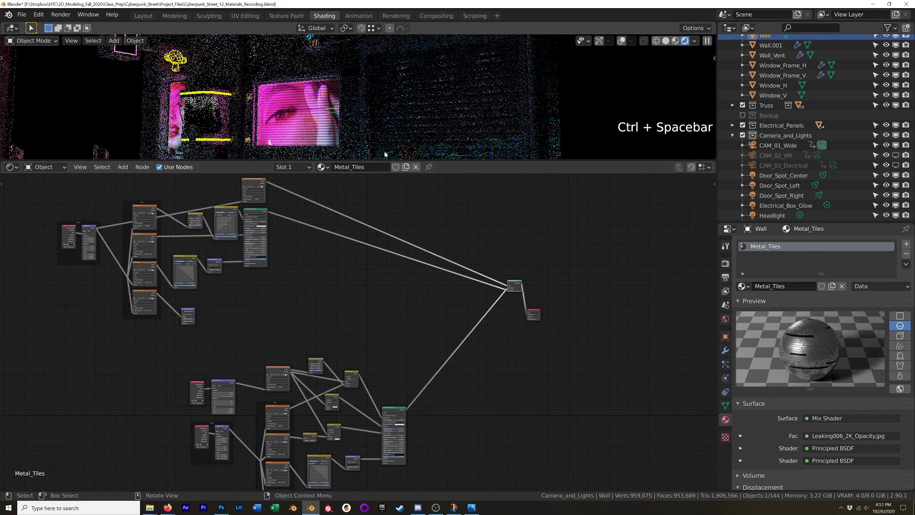
pyautogui.press('z')
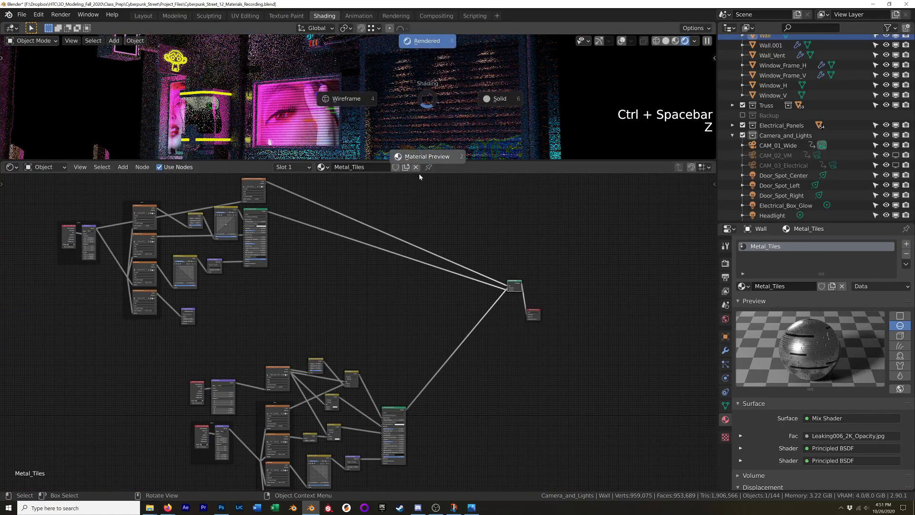
pyautogui.click(421, 171)
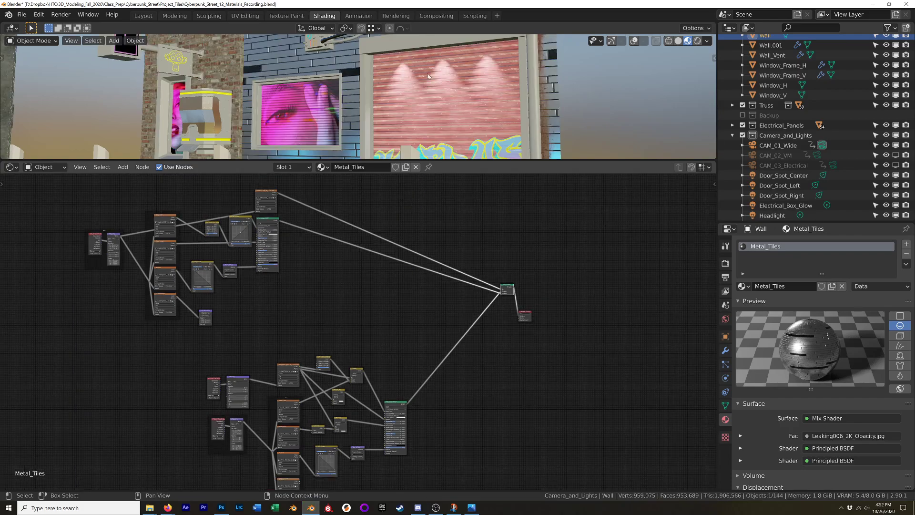
# Isolate the wall in local view and frame it in the viewport.
pyautogui.scroll(2, 401, 314)
pyautogui.keyDown('shift'); pyautogui.moveTo(448, 128); pyautogui.dragTo(417, 139, button='middle'); pyautogui.keyUp('shift')
pyautogui.scroll(-3, 419, 106)
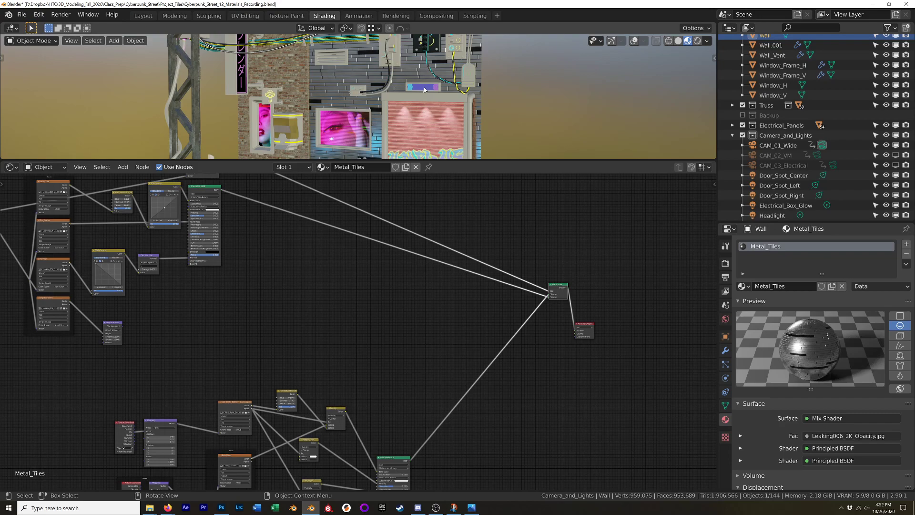
pyautogui.press('KP_Divide')
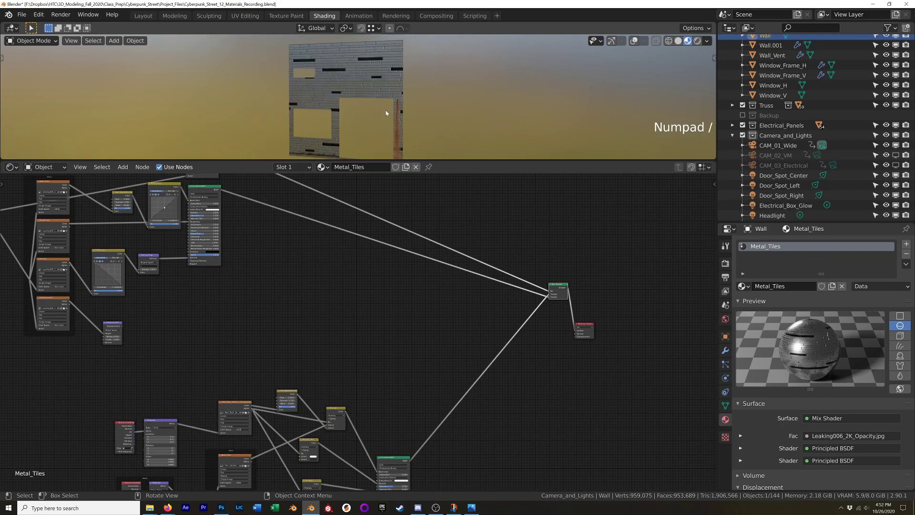
pyautogui.keyDown('shift'); pyautogui.moveTo(386, 113); pyautogui.dragTo(413, 124, button='middle'); pyautogui.keyUp('shift')
pyautogui.scroll(1, 402, 98)
pyautogui.scroll(2, 411, 87)
pyautogui.scroll(-4, 324, 336)
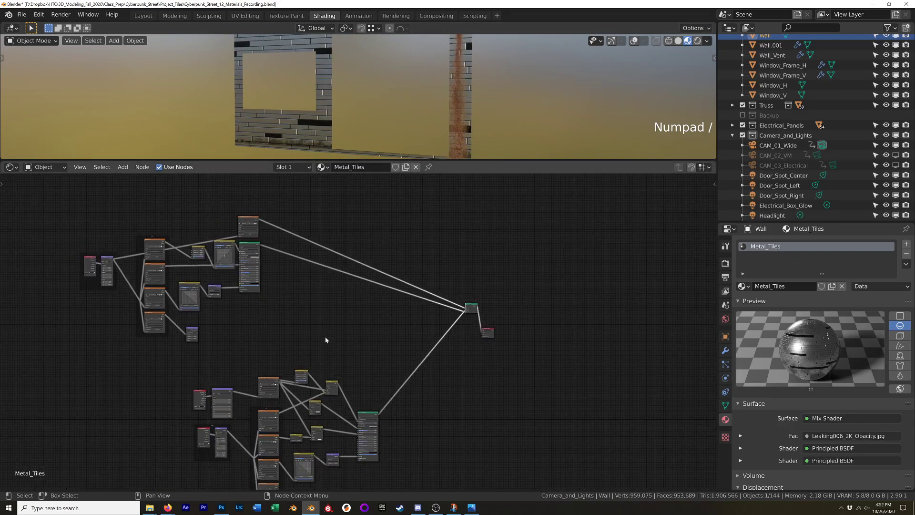
# Frame the whole node tree and box-select the upper grunge and mapping node group.
pyautogui.keyDown('shift'); pyautogui.moveTo(325, 340); pyautogui.dragTo(493, 284, button='middle'); pyautogui.keyUp('shift')
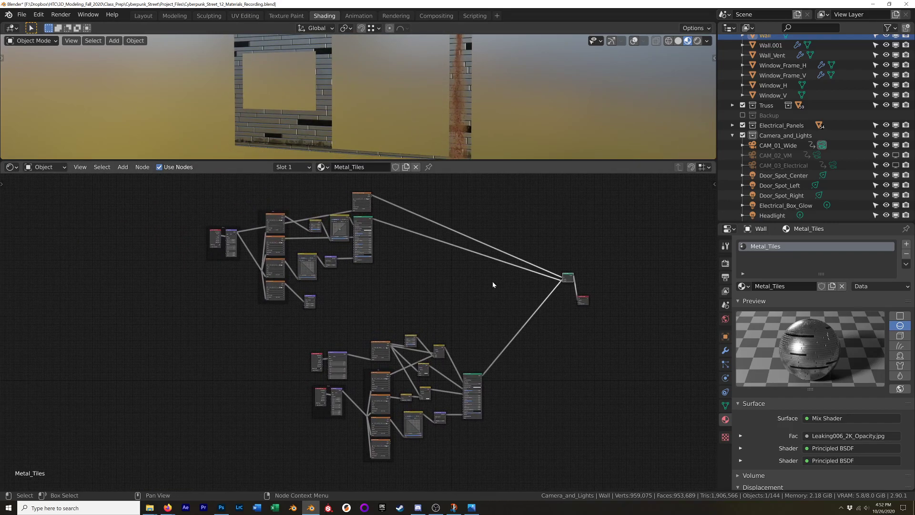
pyautogui.moveTo(176, 311); pyautogui.dragTo(523, 186)
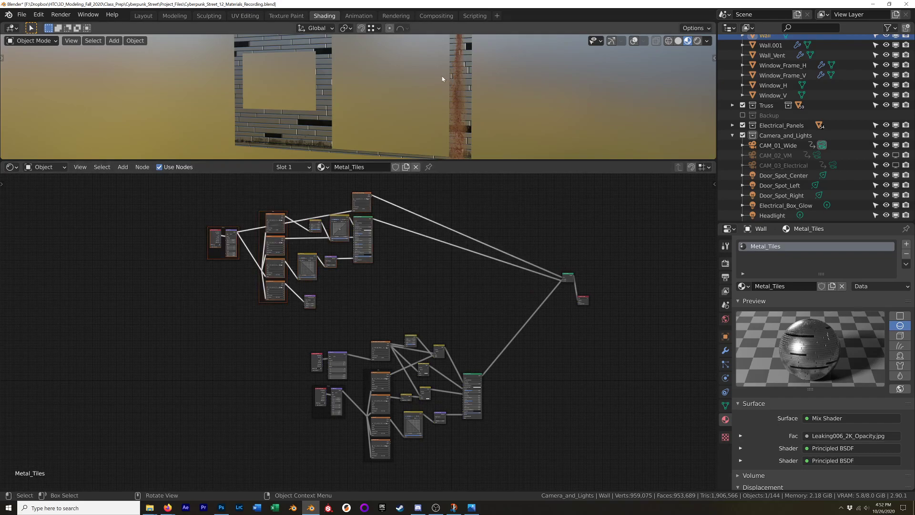
pyautogui.keyDown('shift'); pyautogui.scroll(-3, 437, 270); pyautogui.keyUp('shift')
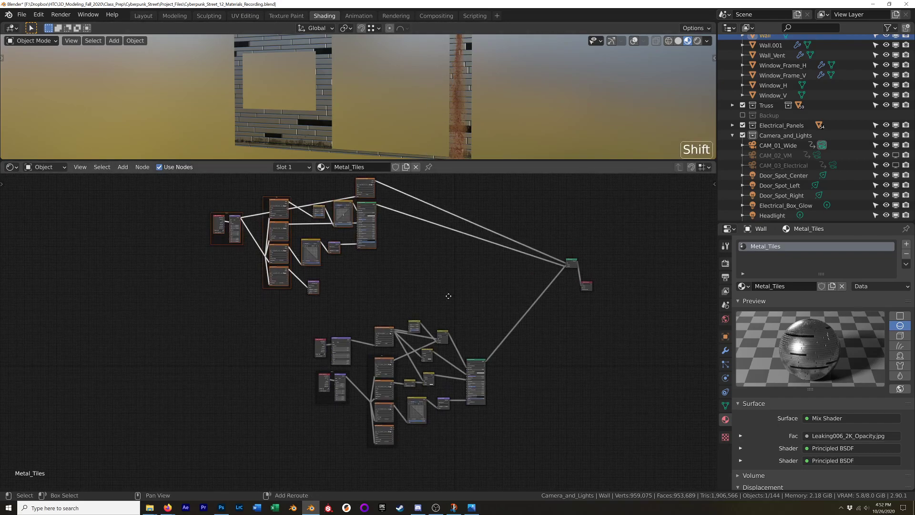
pyautogui.scroll(5, 330, 421)
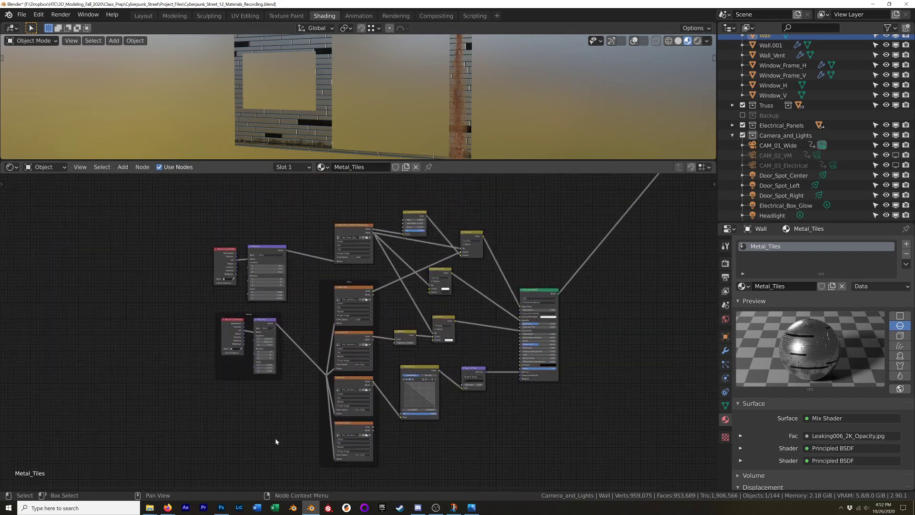
pyautogui.keyDown('shift'); pyautogui.moveTo(291, 408); pyautogui.dragTo(249, 192, button='middle'); pyautogui.keyUp('shift')
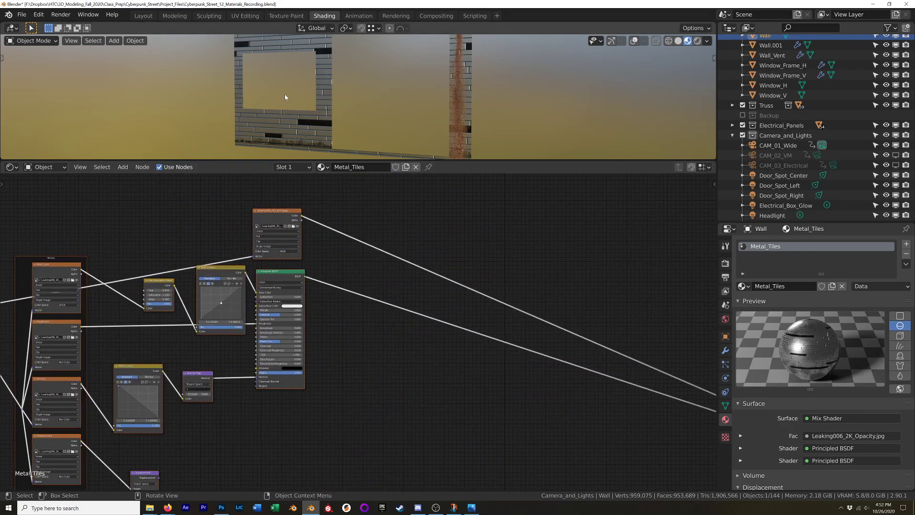
pyautogui.scroll(-4, 339, 386)
pyautogui.keyDown('shift'); pyautogui.scroll(-6, 362, 323); pyautogui.keyUp('shift')
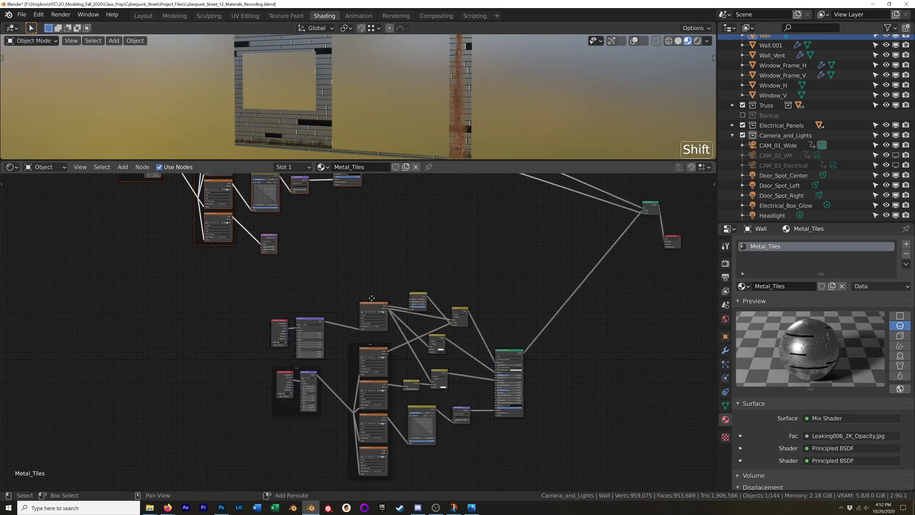
pyautogui.scroll(2, 370, 295)
pyautogui.scroll(2, 370, 296)
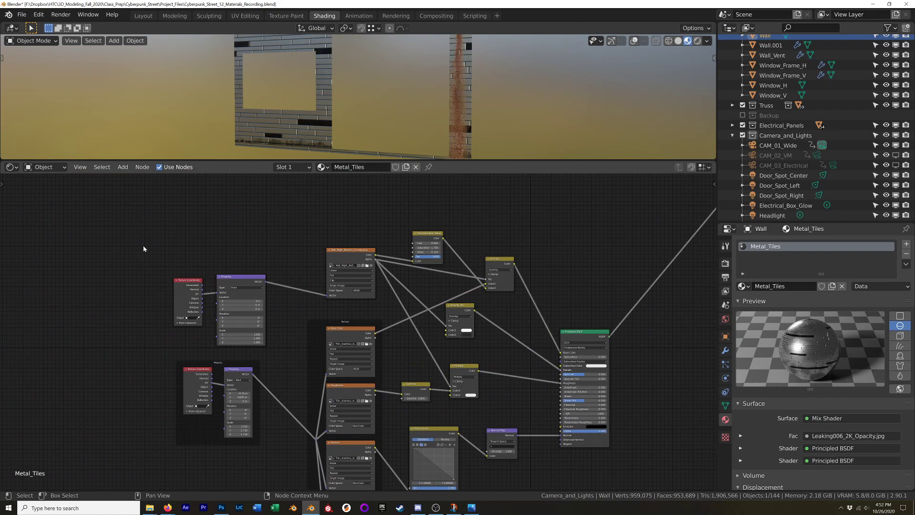
# Move the mapping, grunge and Overlay nodes up-left and raise Metallic_Mix and Multiply.
pyautogui.moveTo(135, 226); pyautogui.dragTo(229, 208)
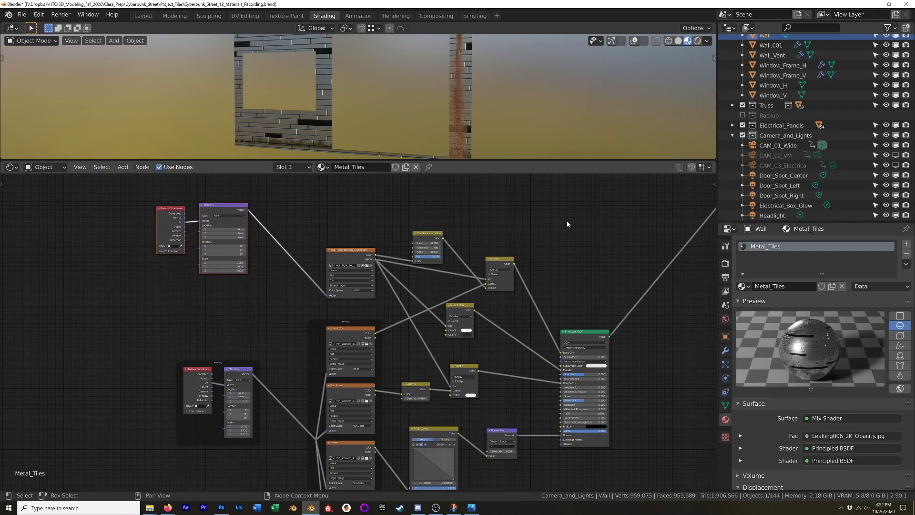
pyautogui.moveTo(566, 230); pyautogui.dragTo(317, 207)
pyautogui.moveTo(467, 306); pyautogui.dragTo(478, 261)
pyautogui.moveTo(464, 359); pyautogui.dragTo(472, 296)
pyautogui.keyDown('shift'); pyautogui.moveTo(483, 403); pyautogui.dragTo(491, 294, button='middle'); pyautogui.keyUp('shift')
pyautogui.scroll(2, 480, 314)
pyautogui.scroll(-1, 530, 294)
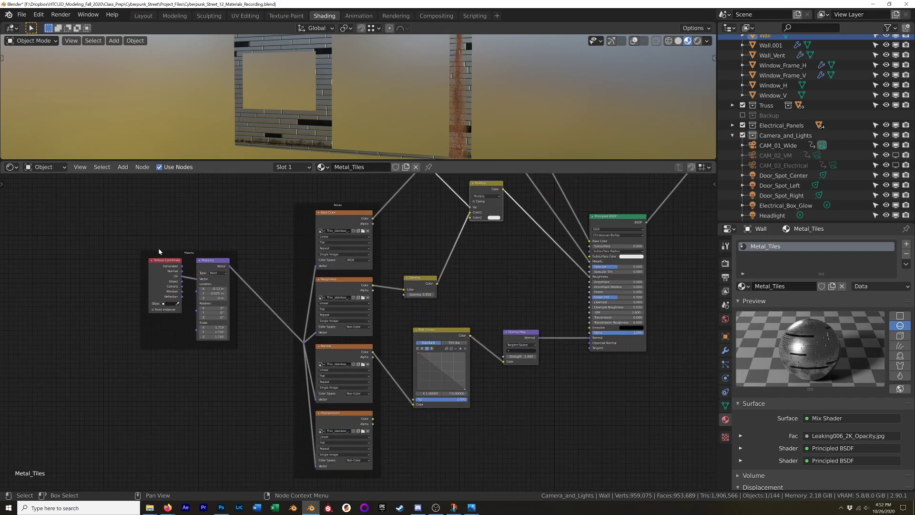
pyautogui.moveTo(283, 199); pyautogui.dragTo(370, 482)
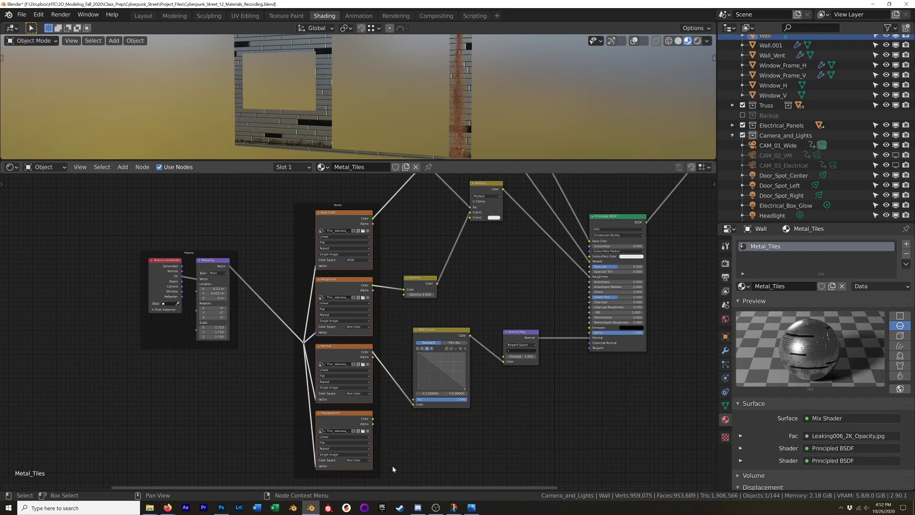
# Save, delete the Displacement image texture, and nudge the Principled BSDF slightly left.
pyautogui.hotkey('ctrl', 's')
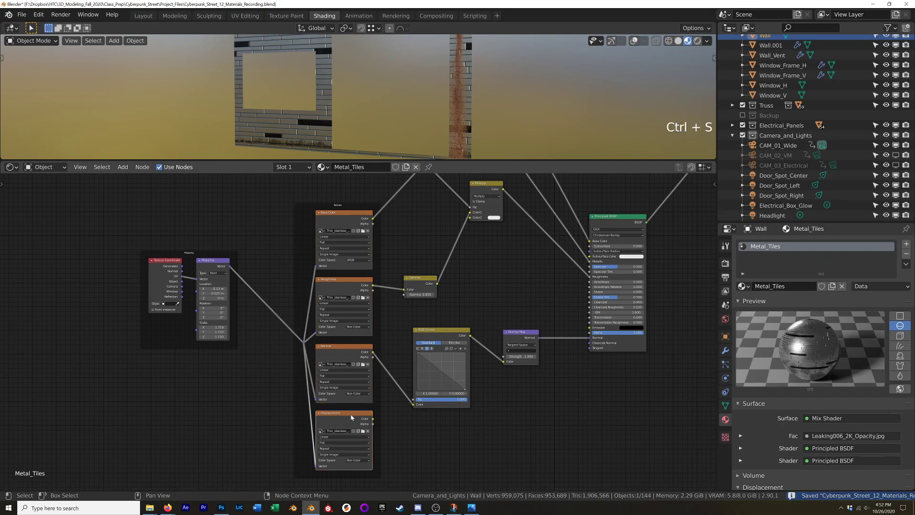
pyautogui.press('Delete')
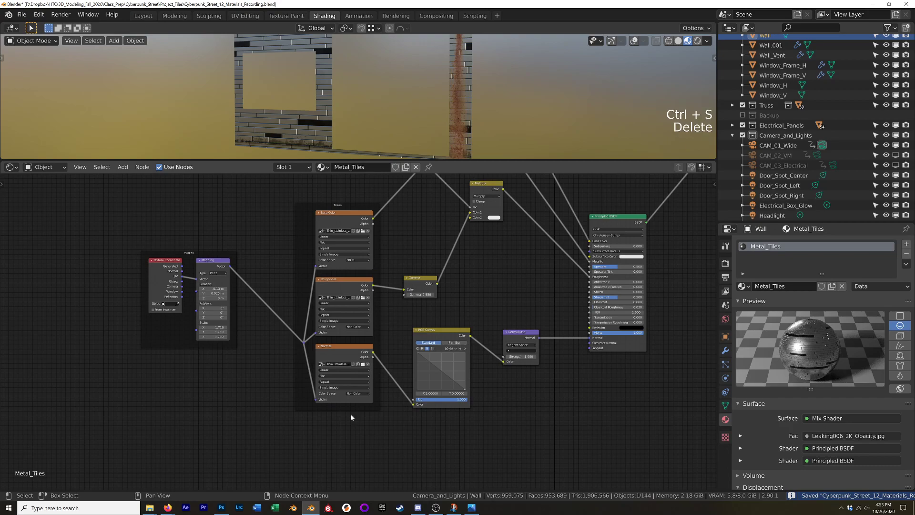
pyautogui.moveTo(517, 302); pyautogui.dragTo(437, 343, button='middle')
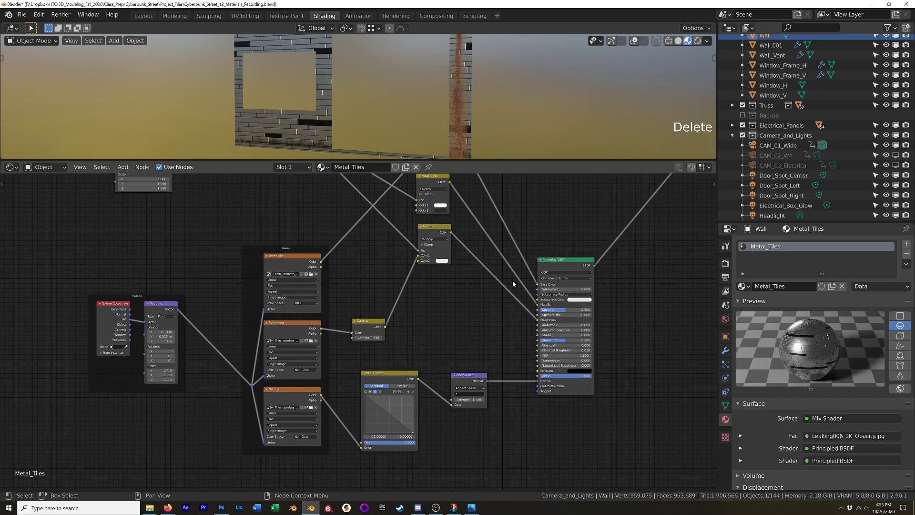
pyautogui.moveTo(558, 258); pyautogui.dragTo(544, 255)
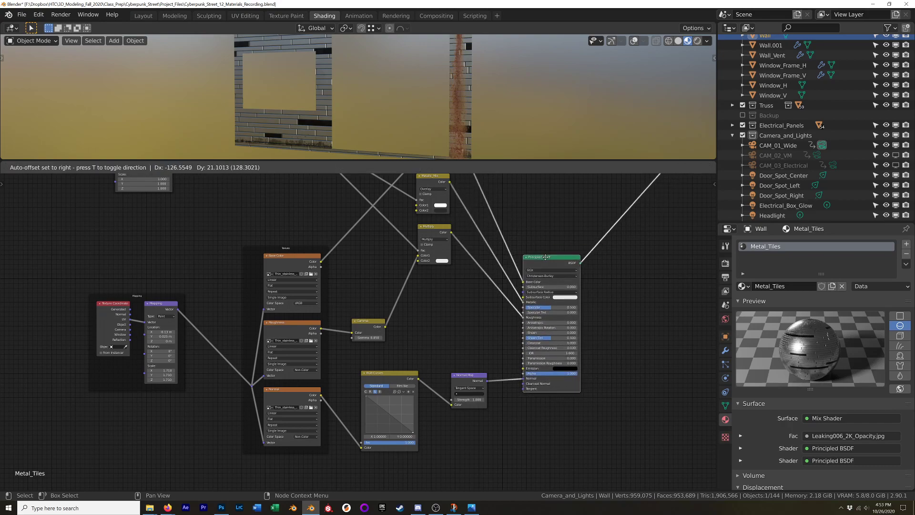
pyautogui.click(286, 245)
pyautogui.moveTo(185, 275); pyautogui.dragTo(76, 327)
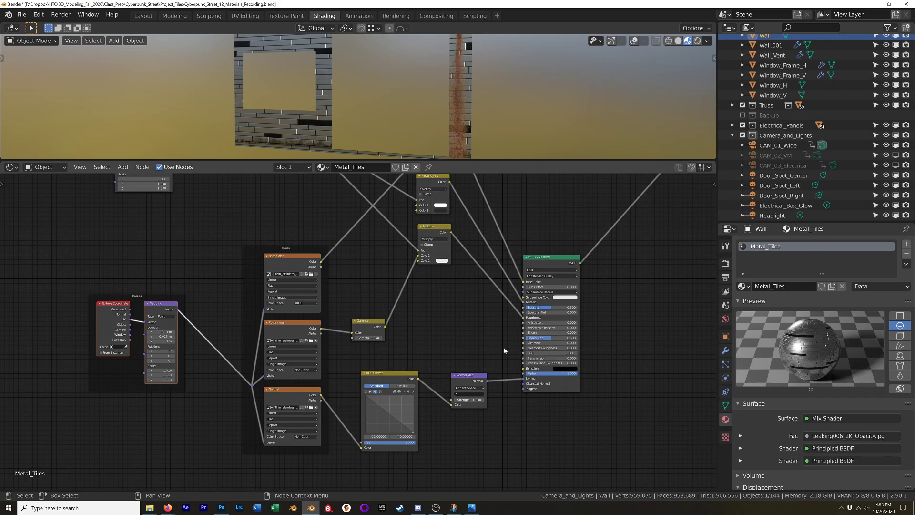
# Inspect the curves and upper Mapping nodes, box-select the upper stain nodes, and frame the wall bottom.
pyautogui.scroll(5, 375, 388)
pyautogui.keyDown('shift'); pyautogui.moveTo(375, 388); pyautogui.dragTo(407, 329, button='middle'); pyautogui.keyUp('shift')
pyautogui.scroll(5, 388, 355)
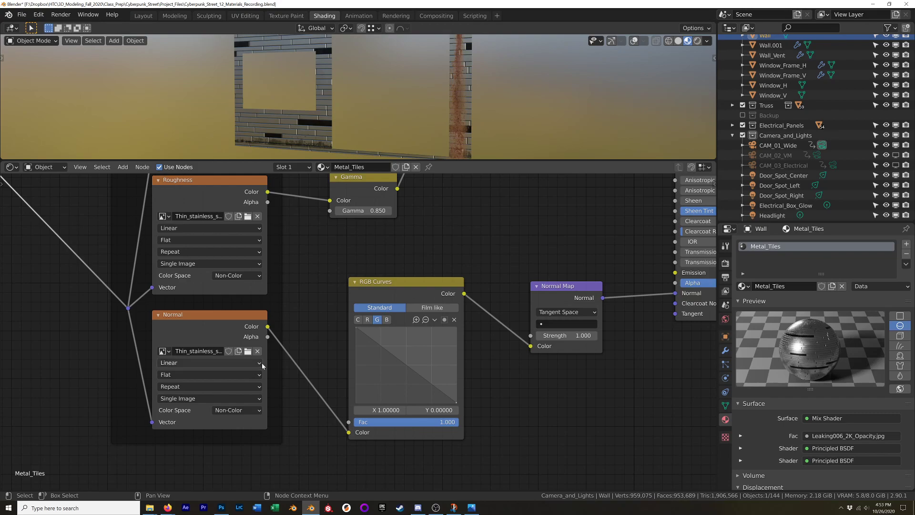
pyautogui.scroll(-5, 444, 228)
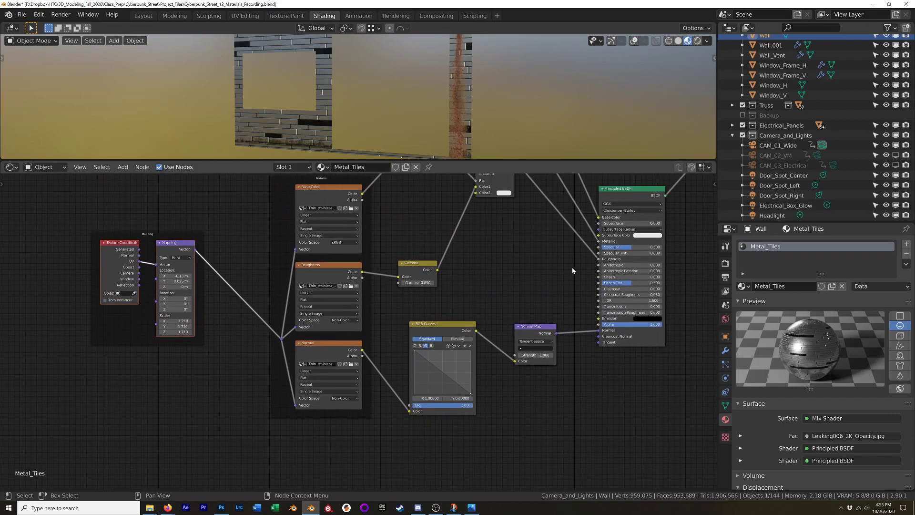
pyautogui.scroll(-1, 571, 268)
pyautogui.keyDown('shift'); pyautogui.moveTo(547, 247); pyautogui.dragTo(549, 408, button='middle'); pyautogui.keyUp('shift')
pyautogui.moveTo(97, 197); pyautogui.dragTo(565, 335)
pyautogui.scroll(3, 288, 114)
pyautogui.keyDown('shift'); pyautogui.moveTo(311, 129); pyautogui.dragTo(305, 107, button='middle'); pyautogui.keyUp('shift')
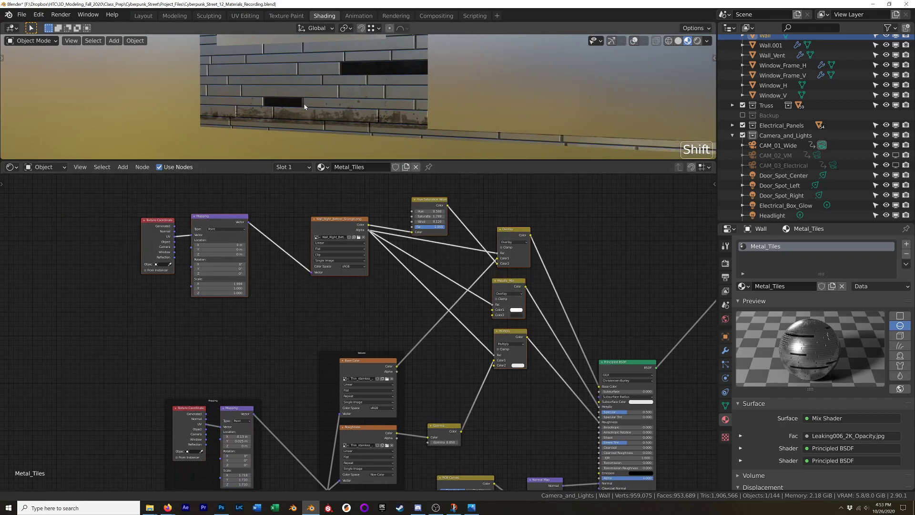
# Preview the grunge image on the wall, then the Hue Saturation Value result, then the raw grunge again.
pyautogui.click(340, 220)
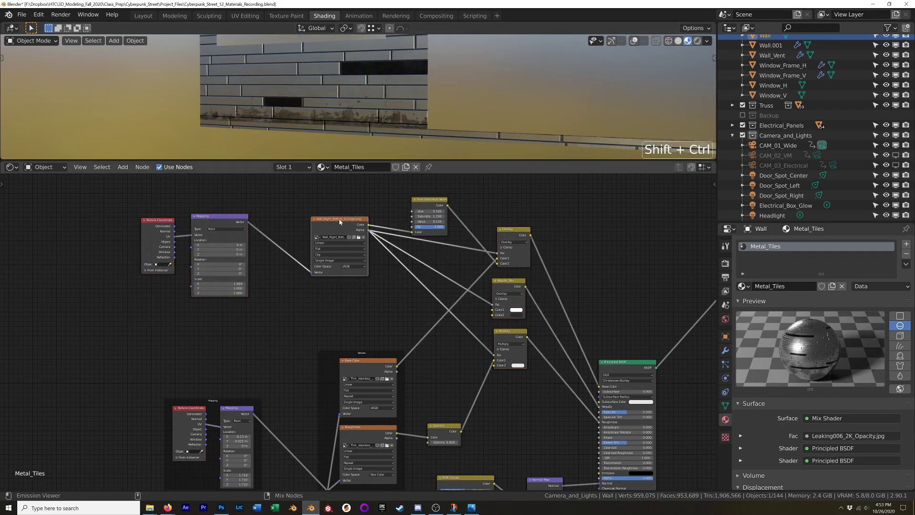
pyautogui.keyDown('ctrl'); pyautogui.keyDown('shift'); pyautogui.click(339, 221); pyautogui.keyUp('shift'); pyautogui.keyUp('ctrl')
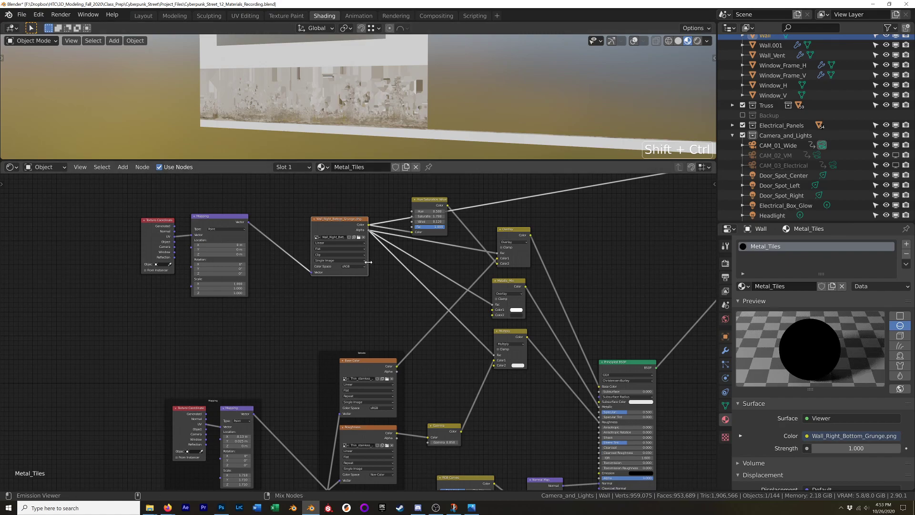
pyautogui.keyDown('ctrl'); pyautogui.keyDown('shift'); pyautogui.click(427, 199); pyautogui.keyUp('shift'); pyautogui.keyUp('ctrl')
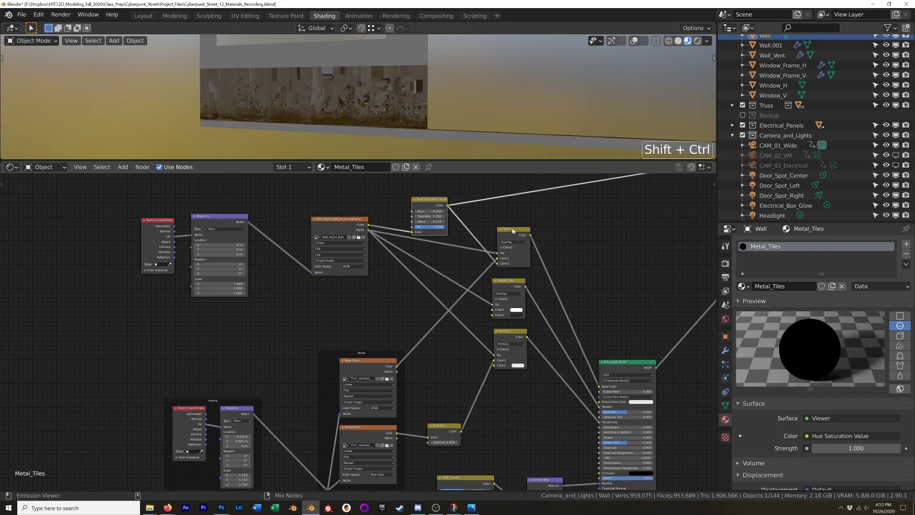
pyautogui.keyDown('ctrl'); pyautogui.keyDown('shift'); pyautogui.click(355, 229); pyautogui.keyUp('shift'); pyautogui.keyUp('ctrl')
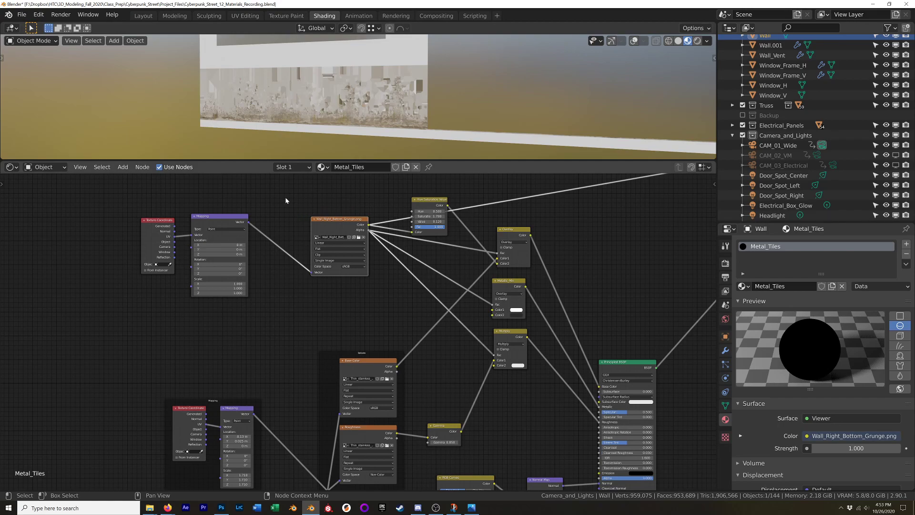
# Select the Texture Coordinate and Mapping nodes and nudge the Hue Saturation Value node slightly right.
pyautogui.moveTo(277, 215); pyautogui.dragTo(117, 286)
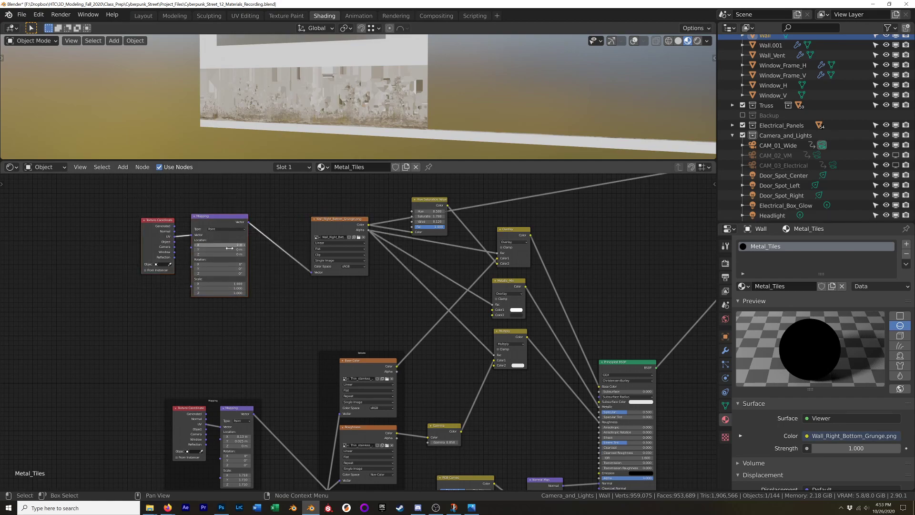
pyautogui.moveTo(233, 369); pyautogui.dragTo(227, 298, button='middle')
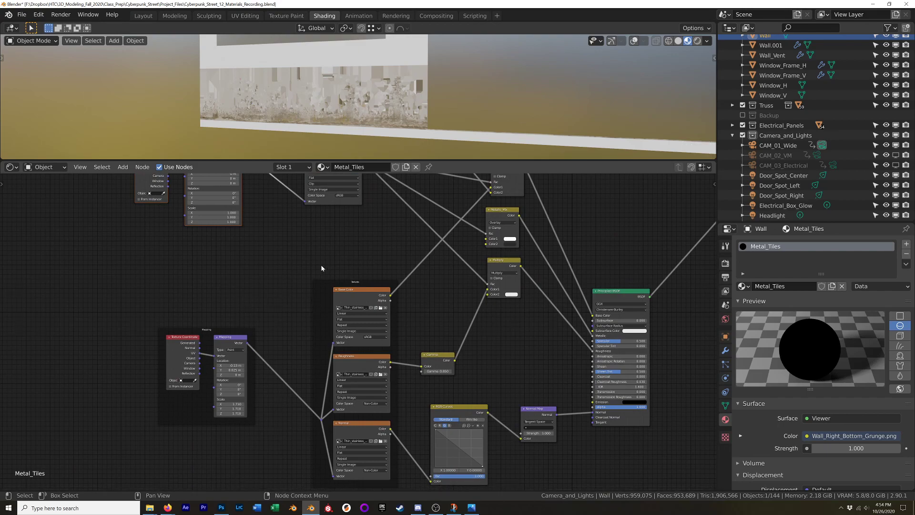
pyautogui.moveTo(284, 231); pyautogui.dragTo(249, 326, button='middle')
pyautogui.scroll(4, 250, 327)
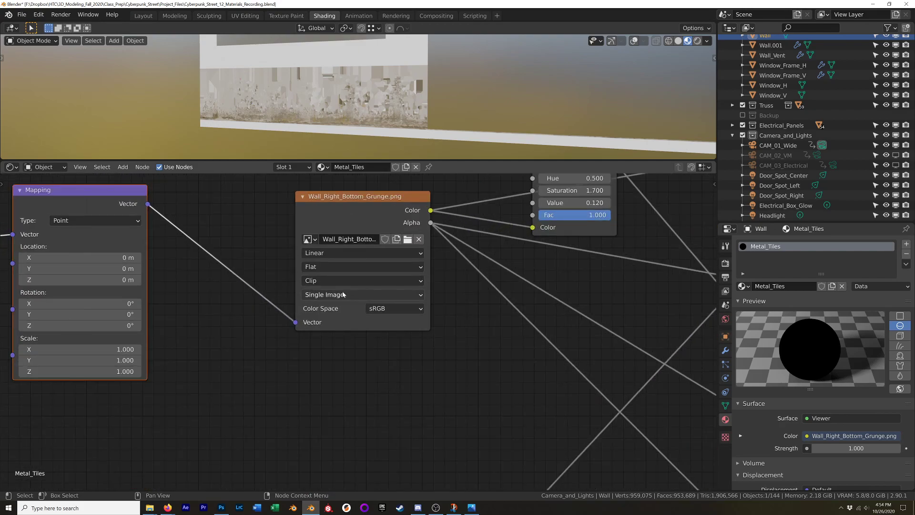
pyautogui.scroll(-2, 281, 291)
pyautogui.keyDown('shift'); pyautogui.moveTo(286, 292); pyautogui.dragTo(388, 294, button='middle'); pyautogui.keyUp('shift')
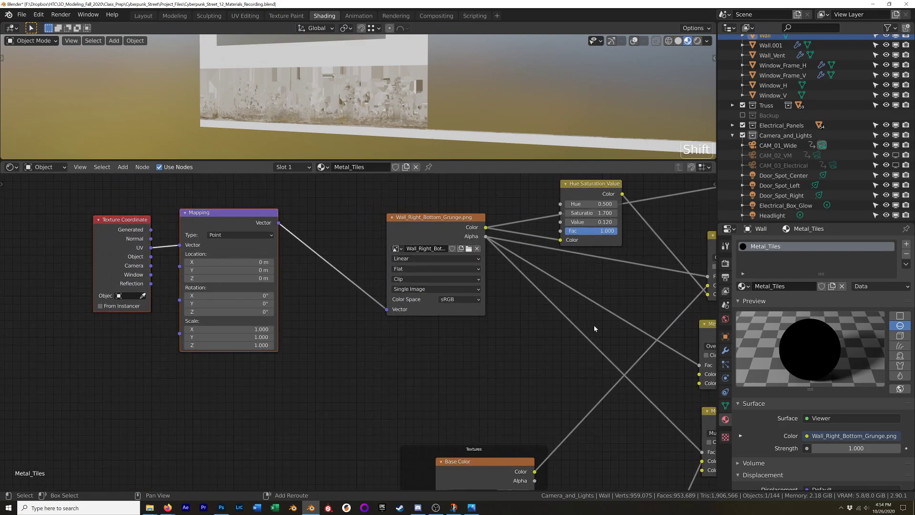
pyautogui.keyDown('shift'); pyautogui.moveTo(516, 314); pyautogui.dragTo(317, 319, button='middle'); pyautogui.keyUp('shift')
pyautogui.scroll(-1, 317, 319)
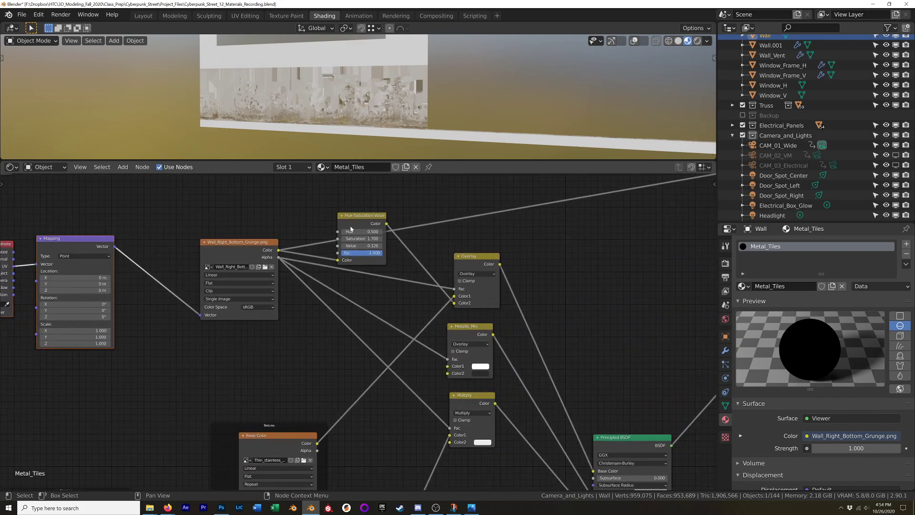
pyautogui.moveTo(357, 220)
pyautogui.mouseDown()
pyautogui.moveTo(389, 223)
pyautogui.moveTo(369, 217)
pyautogui.mouseUp()
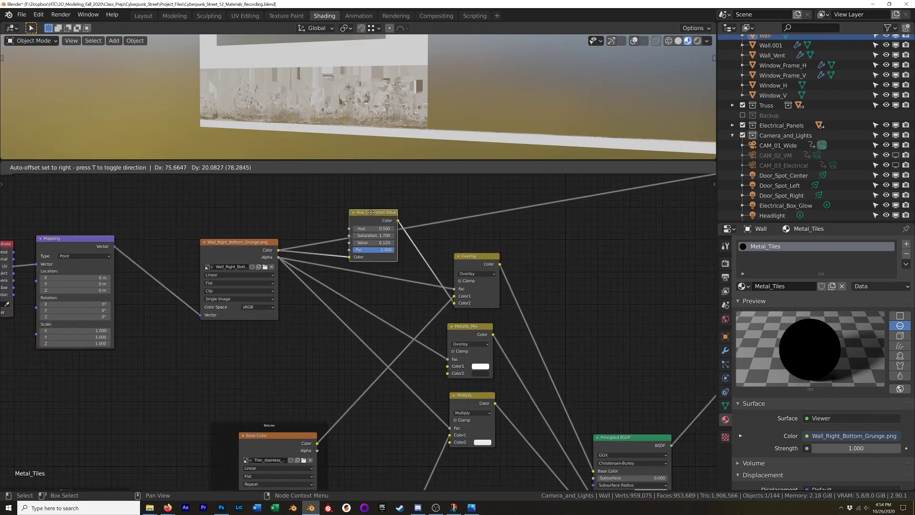
# Preview the grunge image's alpha mask, its colour, and then the Hue Saturation Value result on the wall.
pyautogui.keyDown('ctrl'); pyautogui.keyDown('shift'); pyautogui.click(251, 247); pyautogui.keyUp('shift'); pyautogui.keyUp('ctrl')
pyautogui.keyDown('ctrl'); pyautogui.keyDown('shift'); pyautogui.click(242, 244); pyautogui.keyUp('shift'); pyautogui.keyUp('ctrl')
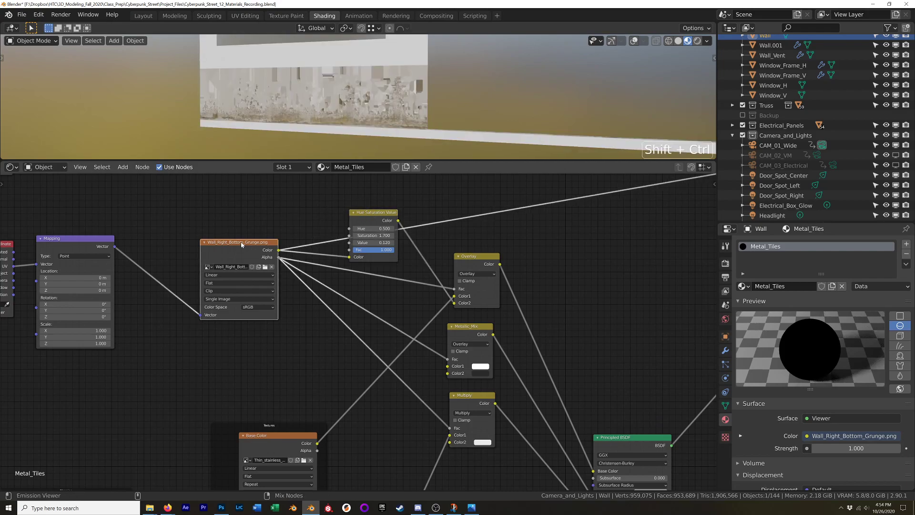
pyautogui.keyDown('ctrl'); pyautogui.keyDown('shift'); pyautogui.click(375, 215); pyautogui.keyUp('shift'); pyautogui.keyUp('ctrl')
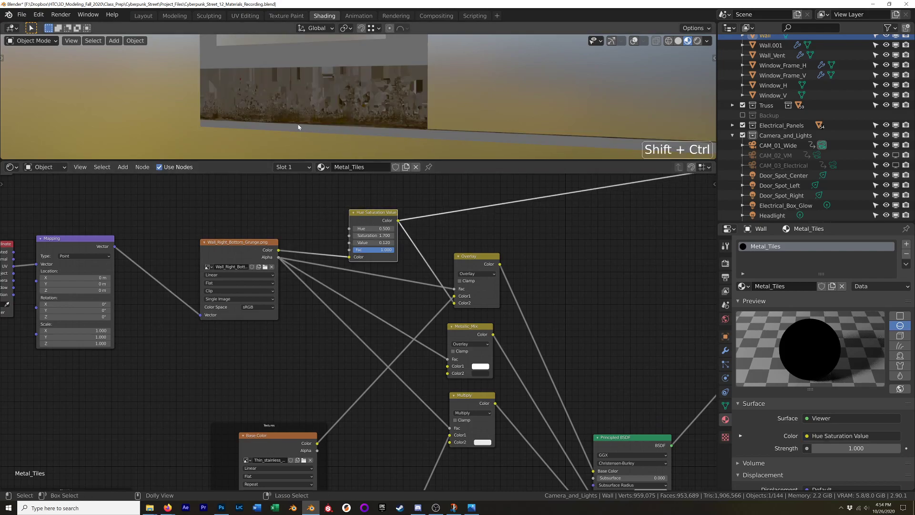
pyautogui.scroll(2, 316, 125)
pyautogui.scroll(2, 319, 125)
pyautogui.scroll(-2, 354, 132)
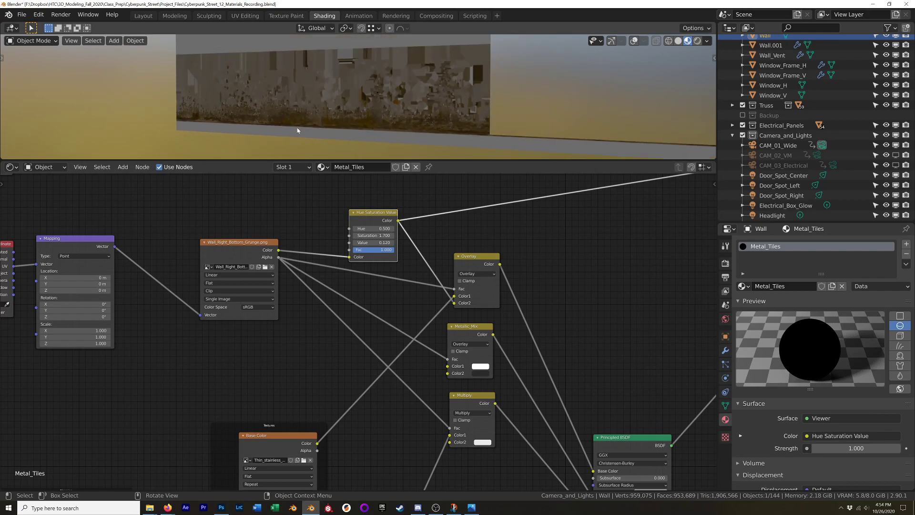
pyautogui.scroll(-1, 420, 257)
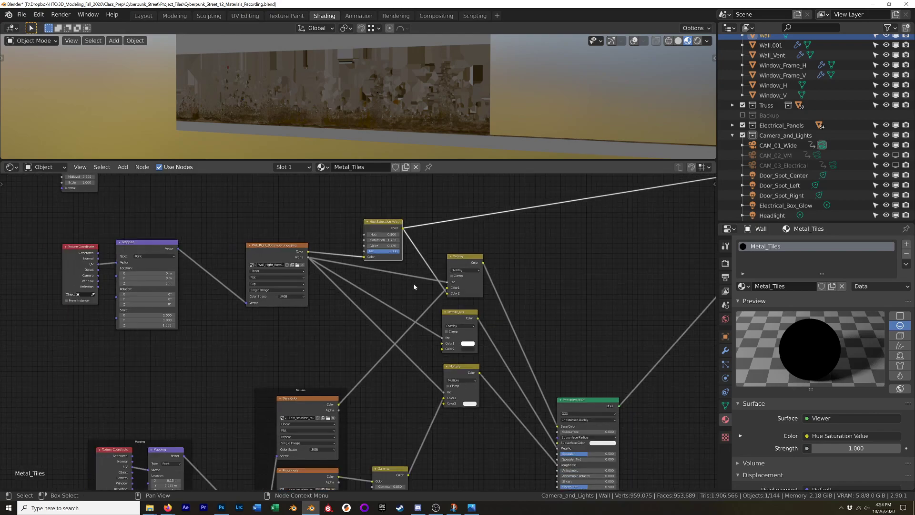
# Shift the Overlay node right, then slightly back left, and start relabelling it with F2.
pyautogui.keyDown('shift'); pyautogui.moveTo(413, 283); pyautogui.dragTo(311, 248, button='middle'); pyautogui.keyUp('shift')
pyautogui.moveTo(361, 224)
pyautogui.mouseDown()
pyautogui.moveTo(383, 223)
pyautogui.moveTo(374, 223)
pyautogui.mouseUp()
pyautogui.scroll(3, 239, 393)
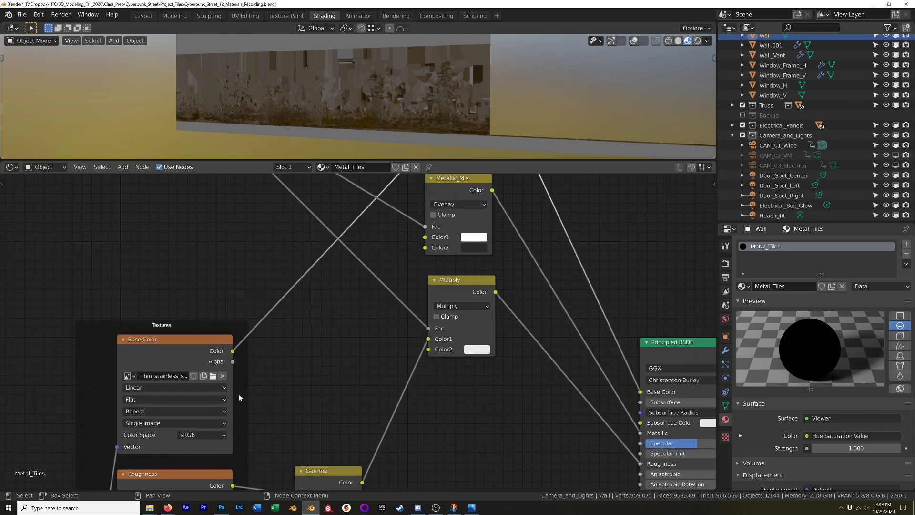
pyautogui.keyDown('shift'); pyautogui.moveTo(266, 378); pyautogui.dragTo(141, 489, button='middle'); pyautogui.keyUp('shift')
pyautogui.moveTo(386, 208); pyautogui.dragTo(368, 212)
pyautogui.press('F2')
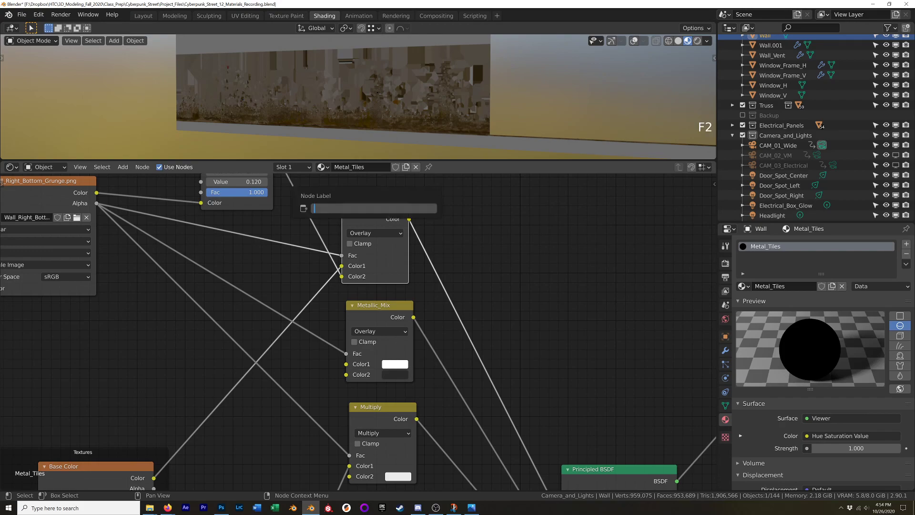
# Label the Overlay mix node 'Color_Overlay'.
pyautogui.press('shift')
pyautogui.write('Color')
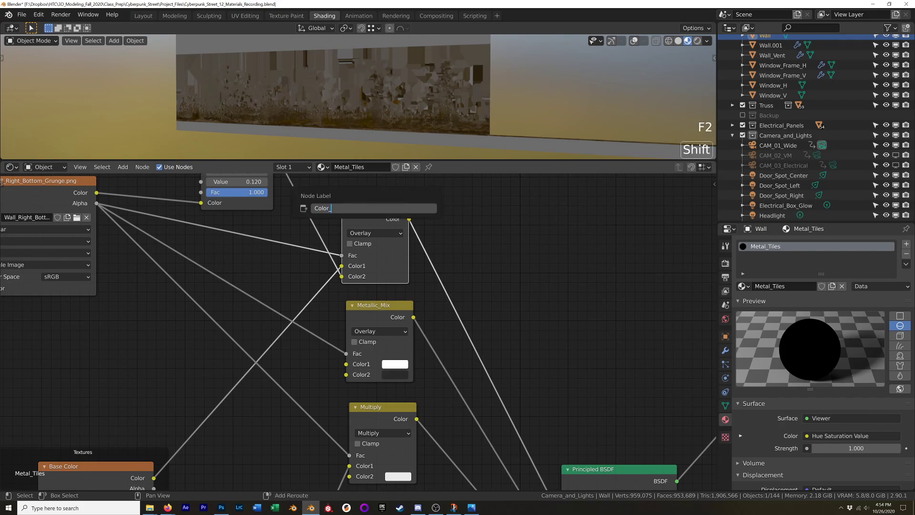
pyautogui.write('_Overlay')
pyautogui.press('Return')
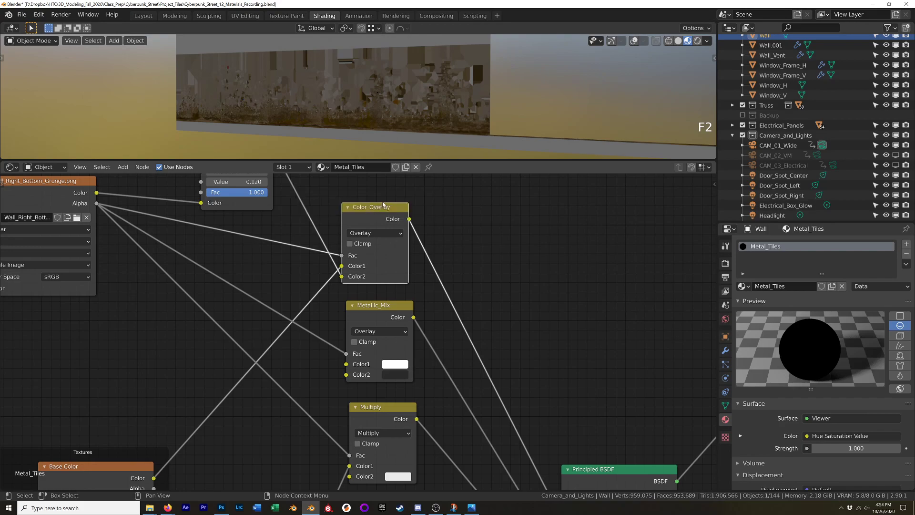
# Nudge the grunge image node up-left and preview the Color_Overlay output on the wall.
pyautogui.scroll(-4, 377, 209)
pyautogui.press('shift')
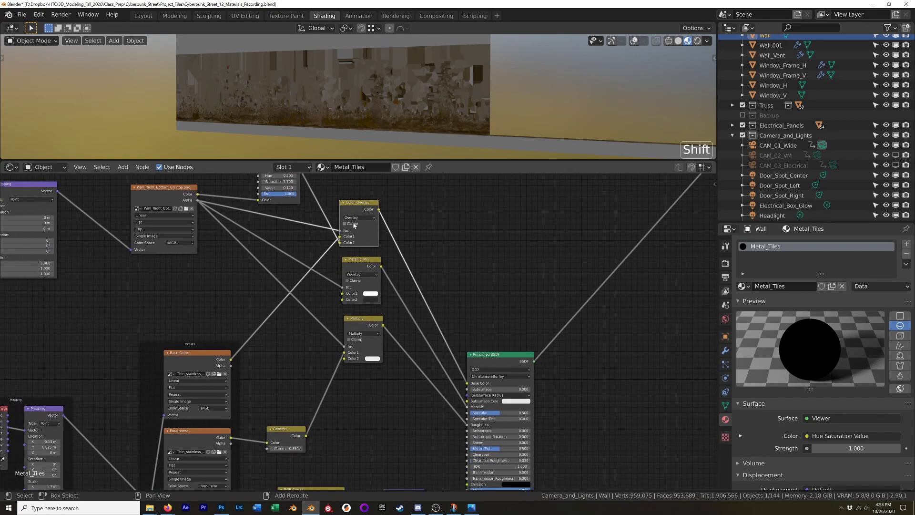
pyautogui.scroll(6, 353, 232)
pyautogui.keyDown('shift'); pyautogui.moveTo(287, 230); pyautogui.dragTo(428, 284, button='middle'); pyautogui.keyUp('shift')
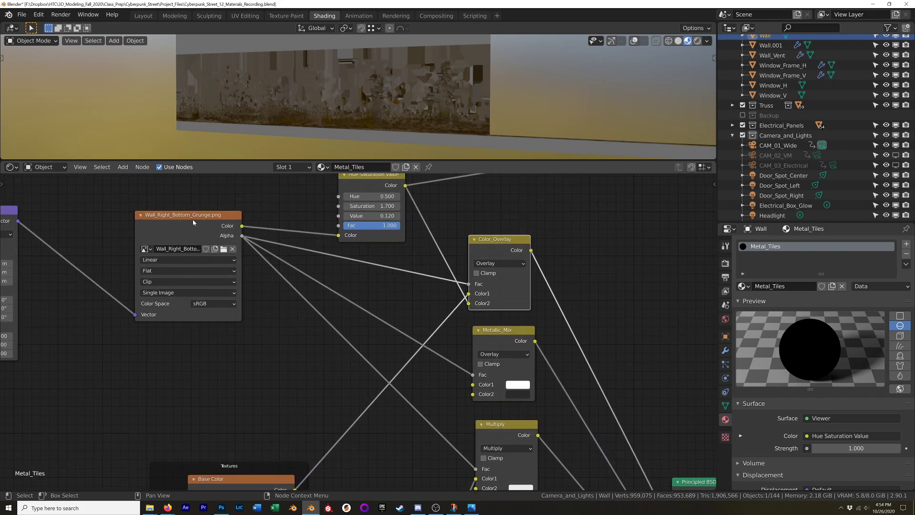
pyautogui.moveTo(193, 222); pyautogui.dragTo(187, 216)
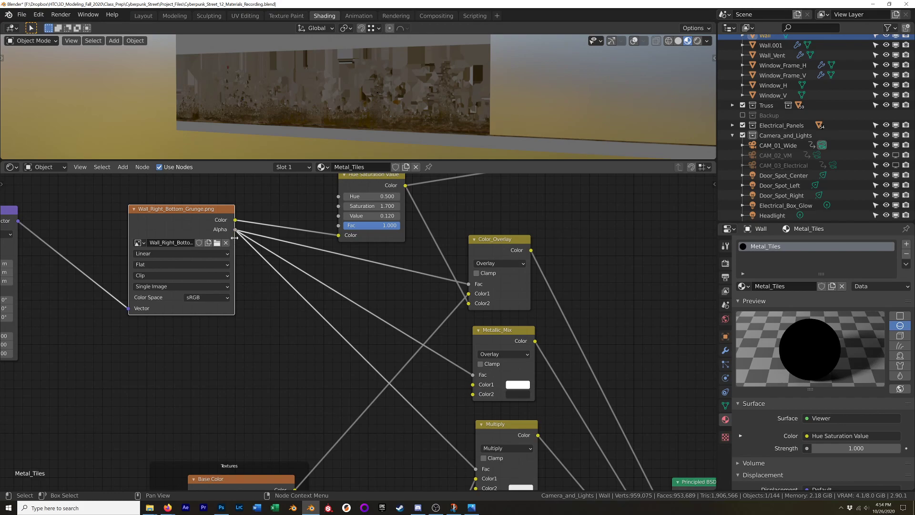
pyautogui.keyDown('ctrl'); pyautogui.keyDown('shift'); pyautogui.click(496, 298); pyautogui.keyUp('shift'); pyautogui.keyUp('ctrl')
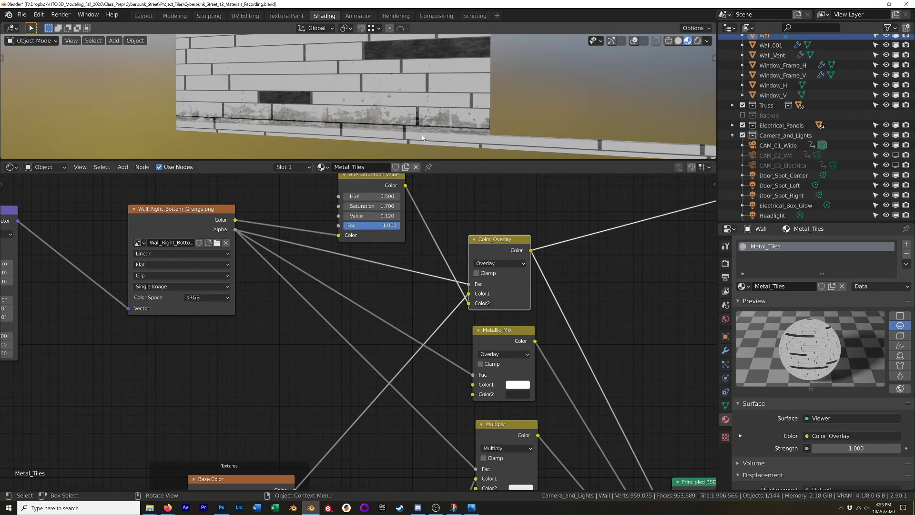
# Select the Metallic_Mix node and check its first and second colour swatches.
pyautogui.keyDown('shift'); pyautogui.moveTo(405, 322); pyautogui.dragTo(338, 222, button='middle'); pyautogui.keyUp('shift')
pyautogui.scroll(-4, 338, 231)
pyautogui.keyDown('shift'); pyautogui.moveTo(349, 274); pyautogui.dragTo(352, 294, button='middle'); pyautogui.keyUp('shift')
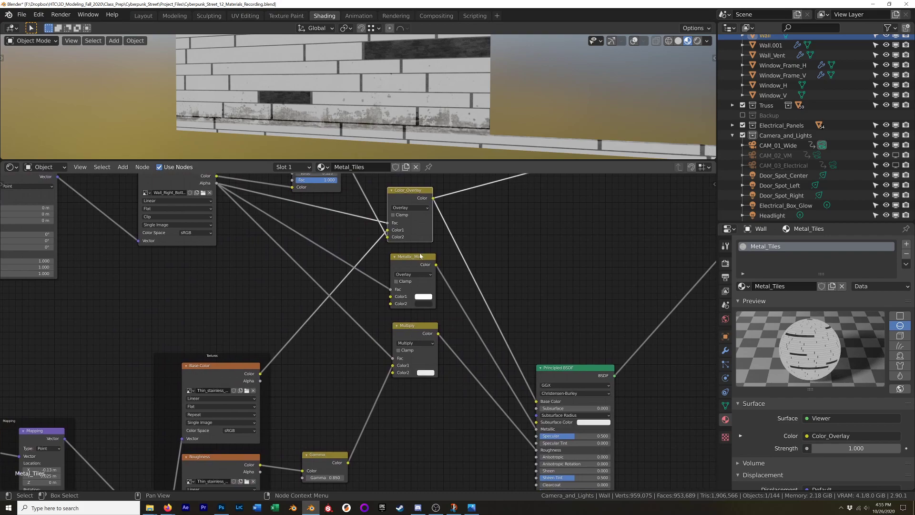
pyautogui.click(420, 263)
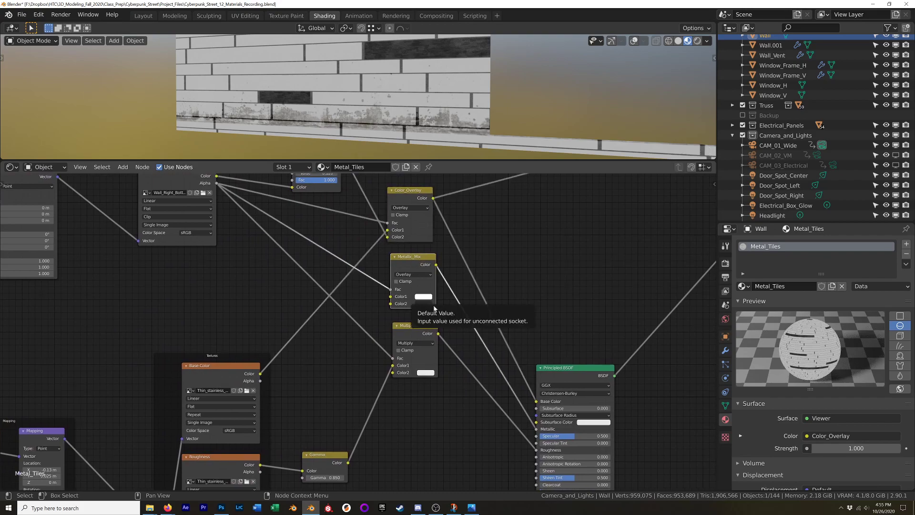
pyautogui.keyDown('shift'); pyautogui.moveTo(448, 345); pyautogui.dragTo(432, 306, button='middle'); pyautogui.keyUp('shift')
pyautogui.scroll(8, 528, 388)
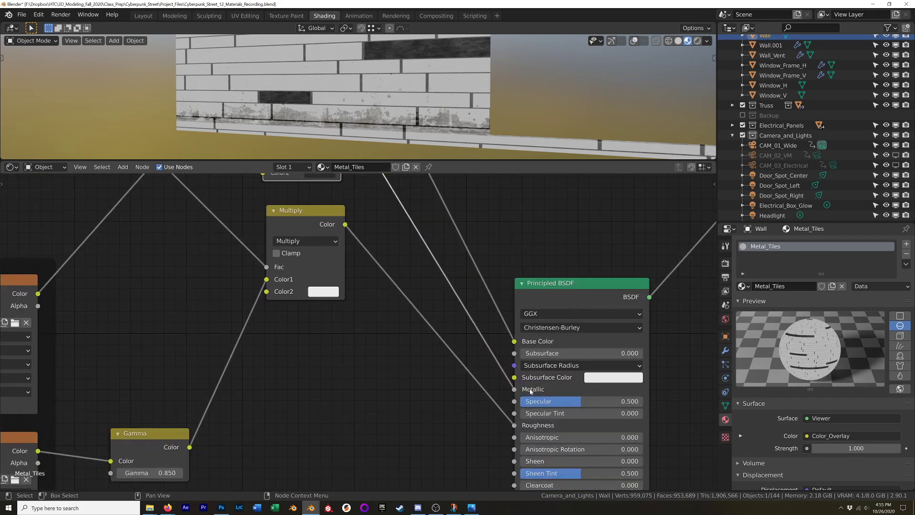
pyautogui.keyDown('shift'); pyautogui.moveTo(314, 215); pyautogui.dragTo(428, 412, button='middle'); pyautogui.keyUp('shift')
pyautogui.click(367, 297)
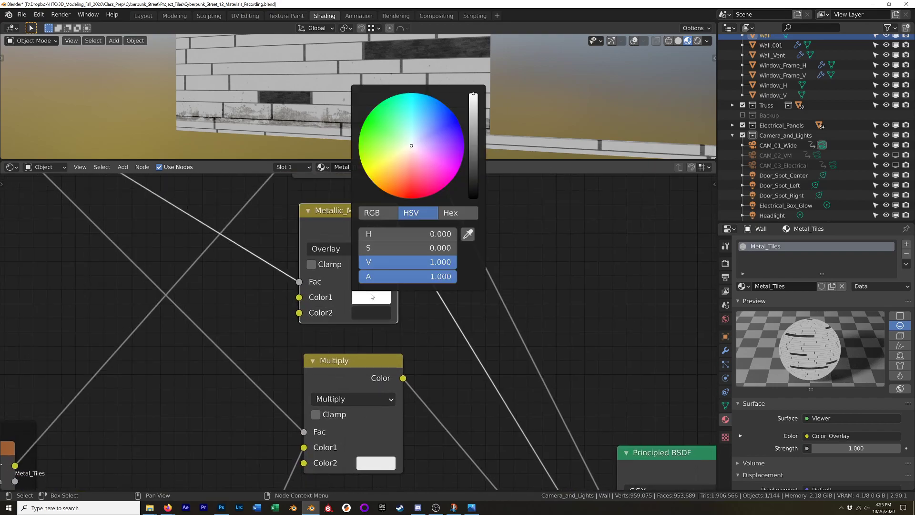
pyautogui.click(373, 297)
pyautogui.click(378, 298)
pyautogui.click(369, 313)
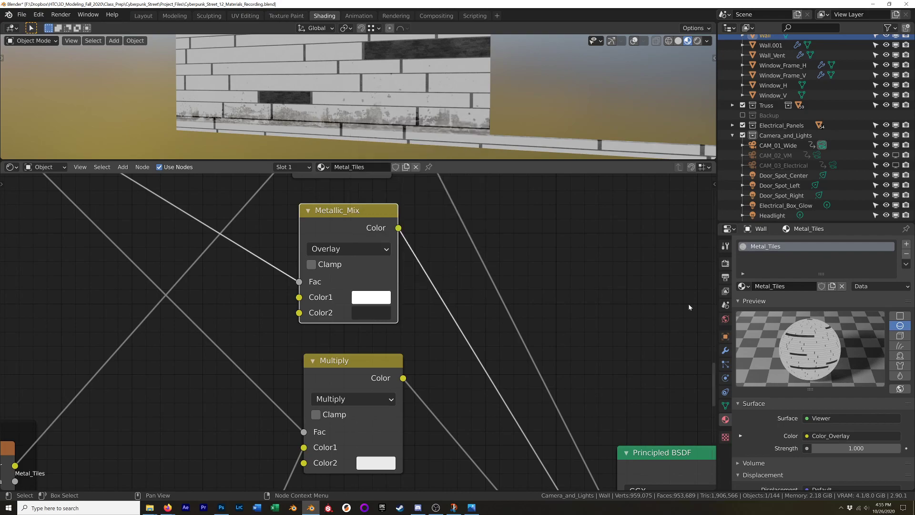
# Preview the Metallic_Mix output on the wall, which appears plain white, then pan to the mix chain.
pyautogui.scroll(-8, 261, 272)
pyautogui.keyDown('shift'); pyautogui.moveTo(214, 223); pyautogui.dragTo(378, 333, button='middle'); pyautogui.keyUp('shift')
pyautogui.scroll(3, 329, 308)
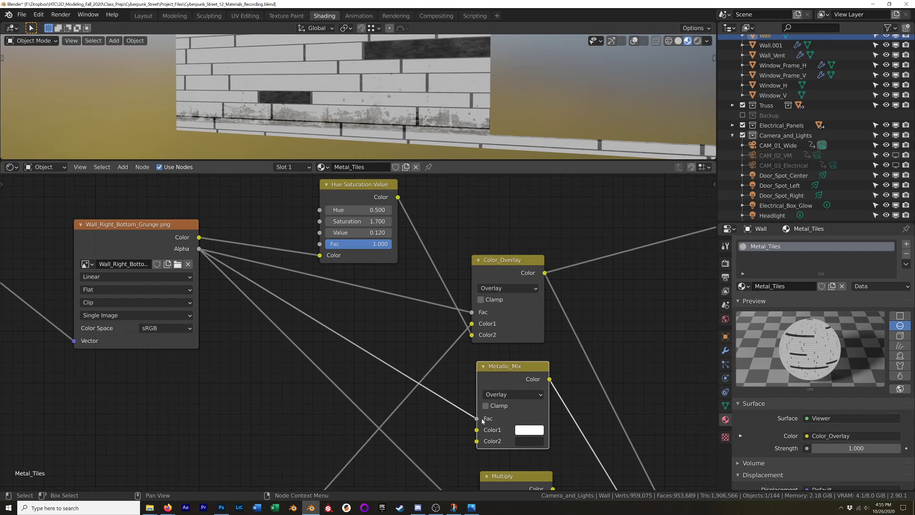
pyautogui.scroll(5, 362, 118)
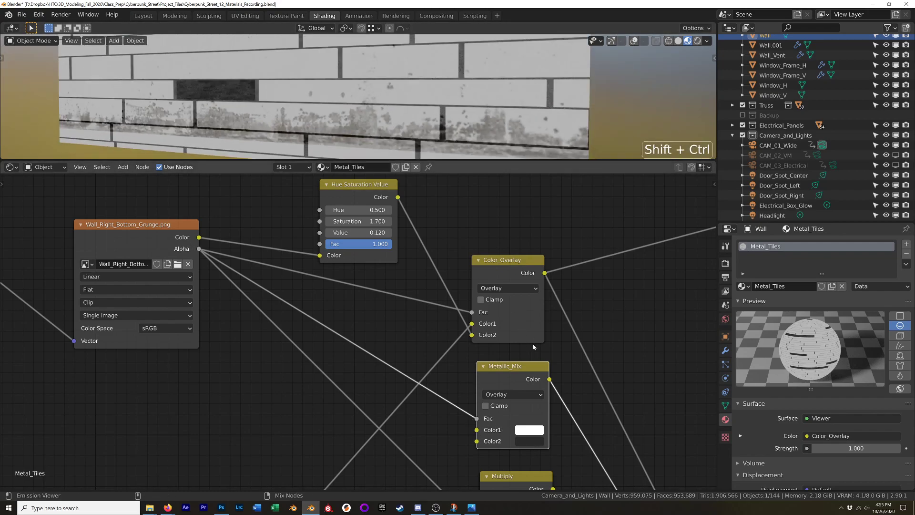
pyautogui.keyDown('ctrl'); pyautogui.keyDown('shift'); pyautogui.click(520, 368); pyautogui.keyUp('shift'); pyautogui.keyUp('ctrl')
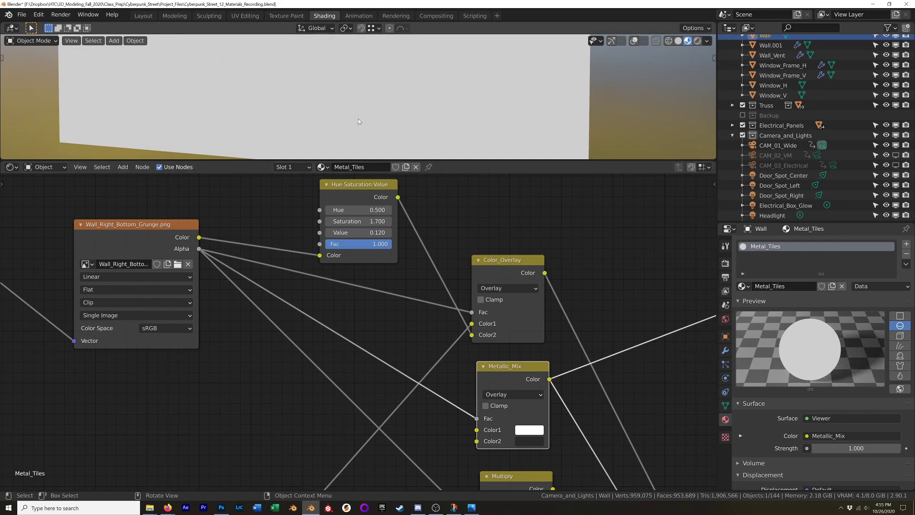
pyautogui.scroll(-1, 358, 121)
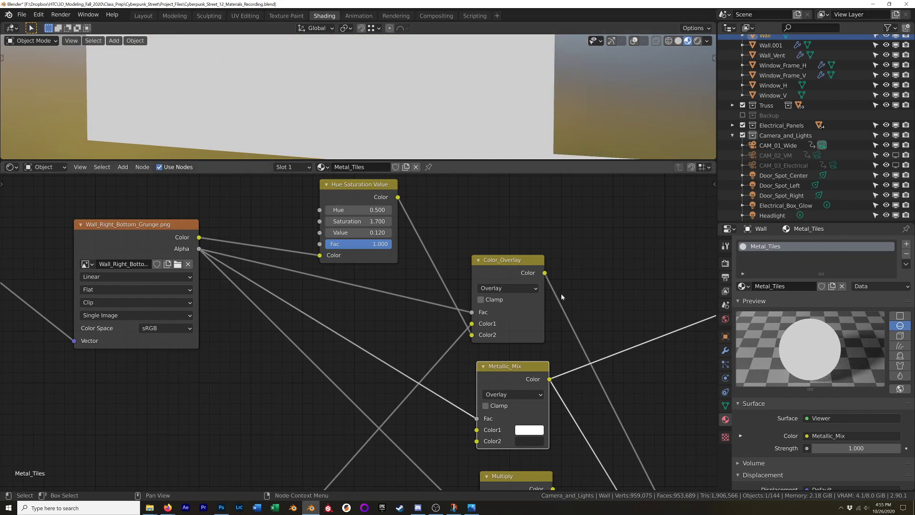
pyautogui.press('shift')
pyautogui.keyDown('shift'); pyautogui.moveTo(621, 259); pyautogui.dragTo(505, 242, button='middle'); pyautogui.keyUp('shift')
pyautogui.scroll(-6, 427, 78)
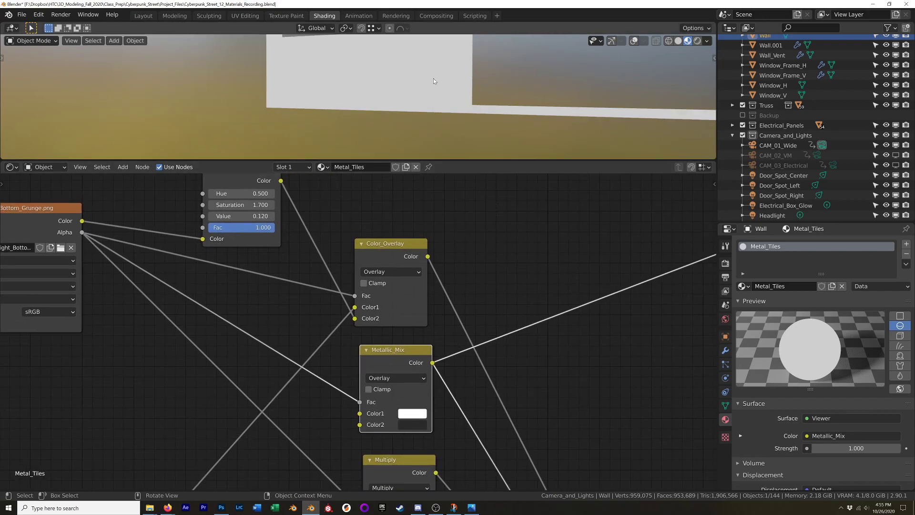
pyautogui.scroll(-5, 436, 78)
pyautogui.scroll(5, 439, 78)
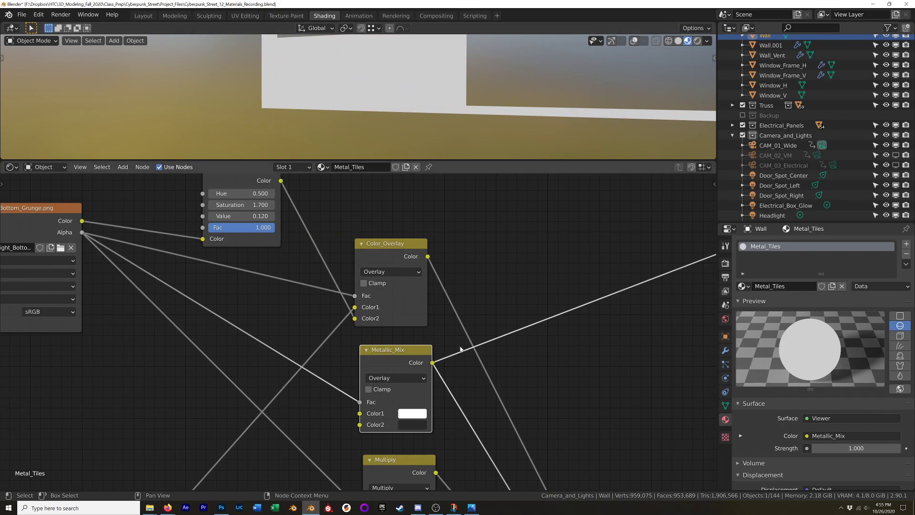
pyautogui.scroll(-3, 459, 361)
pyautogui.keyDown('shift'); pyautogui.moveTo(541, 368); pyautogui.dragTo(366, 319, button='middle'); pyautogui.keyUp('shift')
# Preview Color_Overlay, then Metallic_Mix, and switch Metallic_Mix's blend mode to Mix.
pyautogui.keyDown('ctrl'); pyautogui.keyDown('shift'); pyautogui.click(353, 315); pyautogui.keyUp('shift'); pyautogui.keyUp('ctrl')
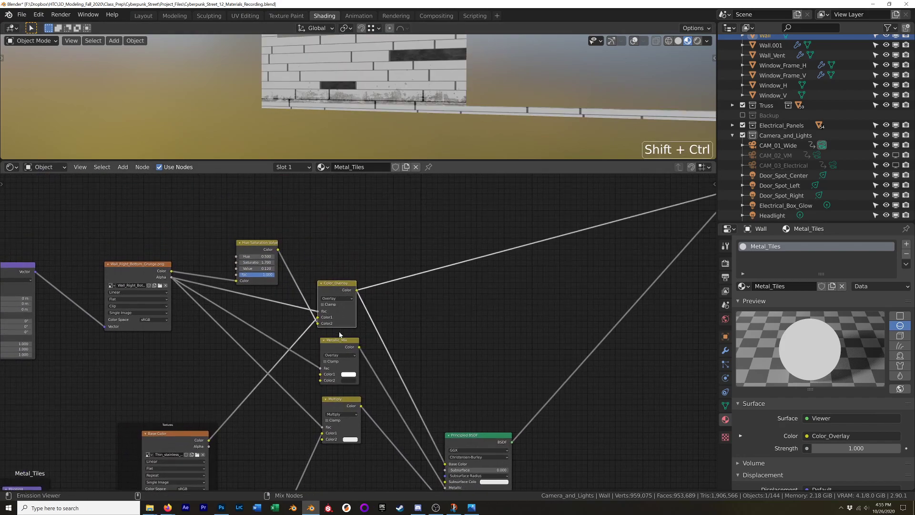
pyautogui.keyDown('ctrl'); pyautogui.keyDown('shift'); pyautogui.click(338, 343); pyautogui.keyUp('shift'); pyautogui.keyUp('ctrl')
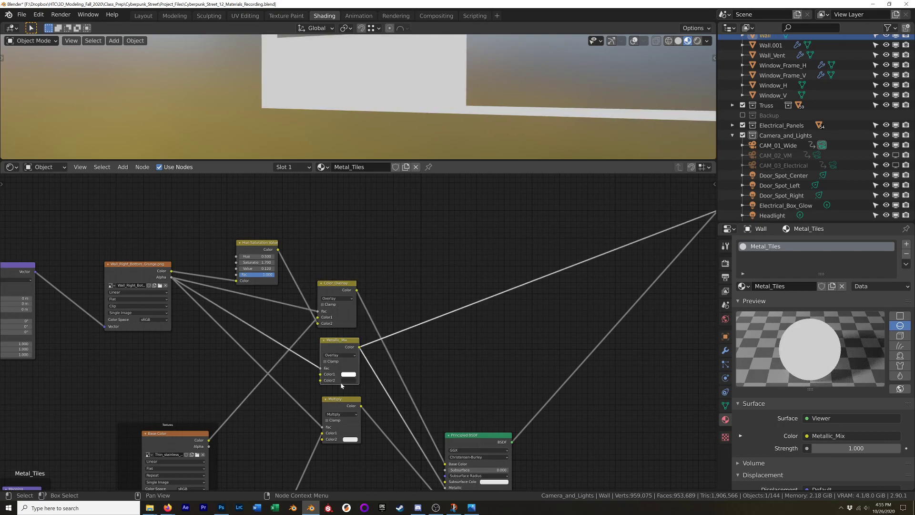
pyautogui.click(337, 356)
pyautogui.click(339, 362)
# Put Metallic_Mix back to Overlay blending to compare.
pyautogui.scroll(2, 406, 101)
pyautogui.scroll(2, 404, 99)
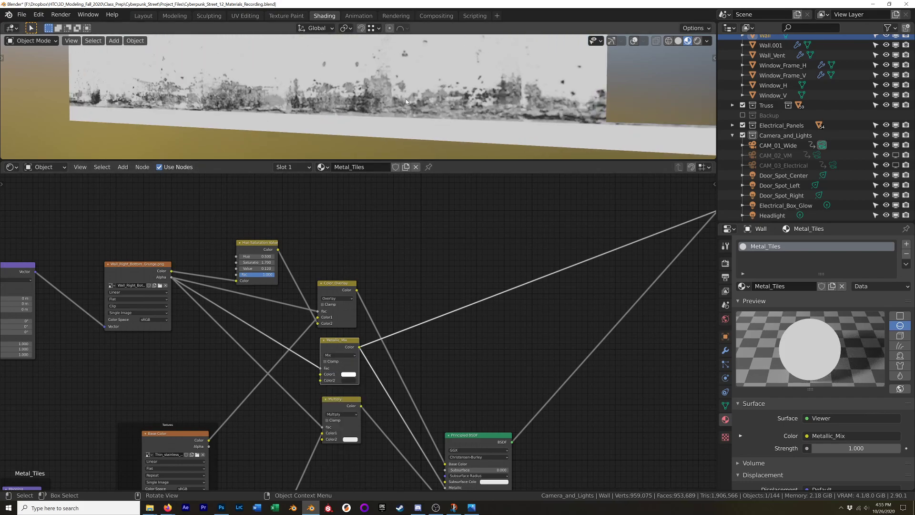
pyautogui.scroll(3, 405, 98)
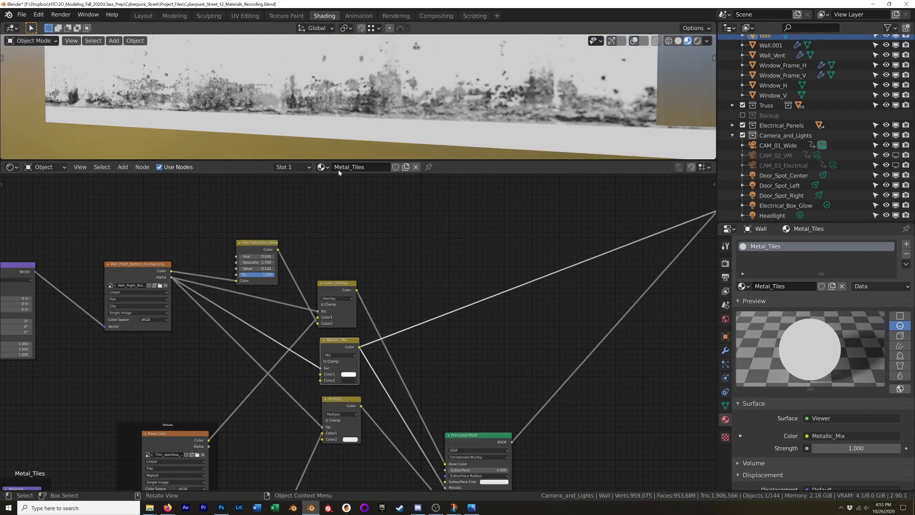
pyautogui.click(338, 355)
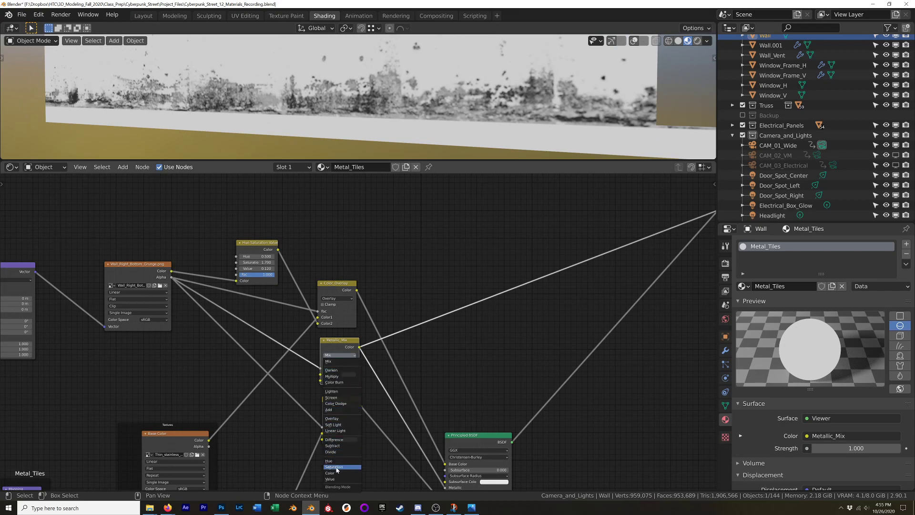
pyautogui.click(353, 419)
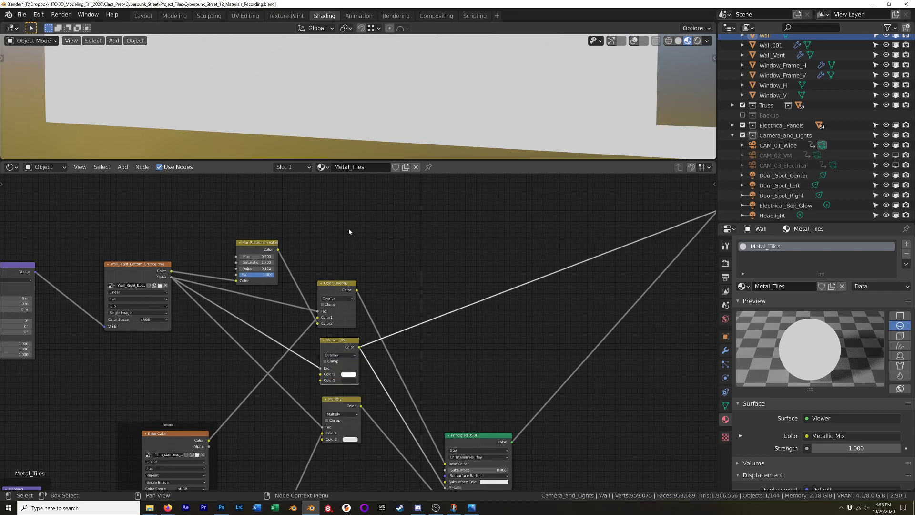
# Inspect the wall in the 3D view, then set Metallic_Mix to Mix blending again.
pyautogui.scroll(-4, 378, 277)
pyautogui.scroll(-5, 467, 58)
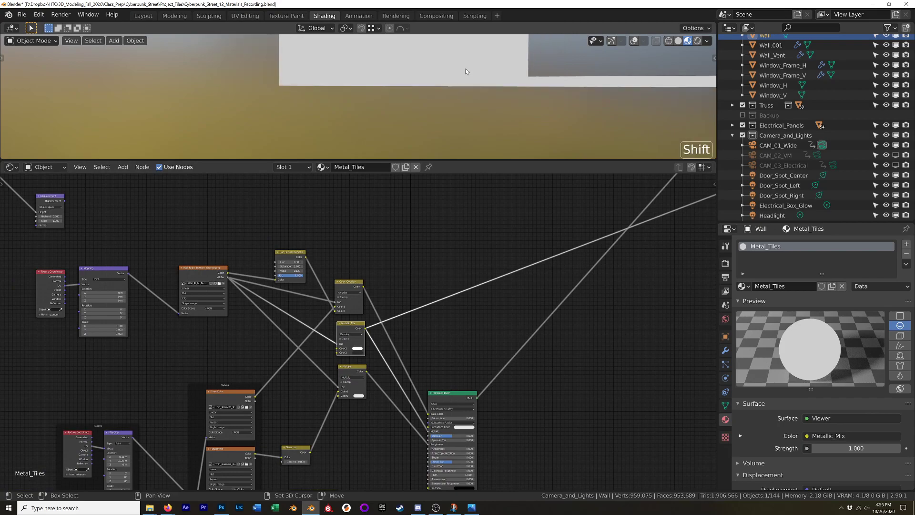
pyautogui.keyDown('shift'); pyautogui.moveTo(465, 68); pyautogui.dragTo(381, 141, button='middle'); pyautogui.keyUp('shift')
pyautogui.scroll(-4, 384, 122)
pyautogui.scroll(4, 390, 113)
pyautogui.scroll(-3, 389, 112)
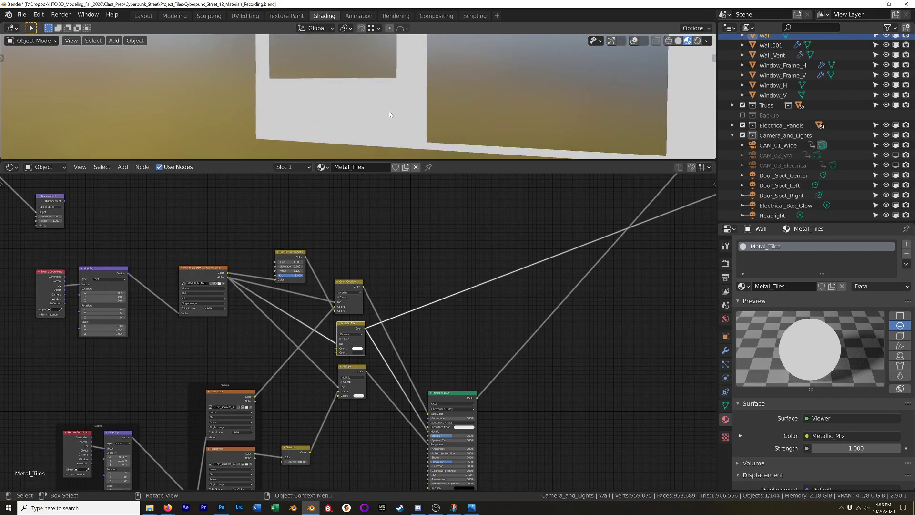
pyautogui.scroll(-5, 572, 88)
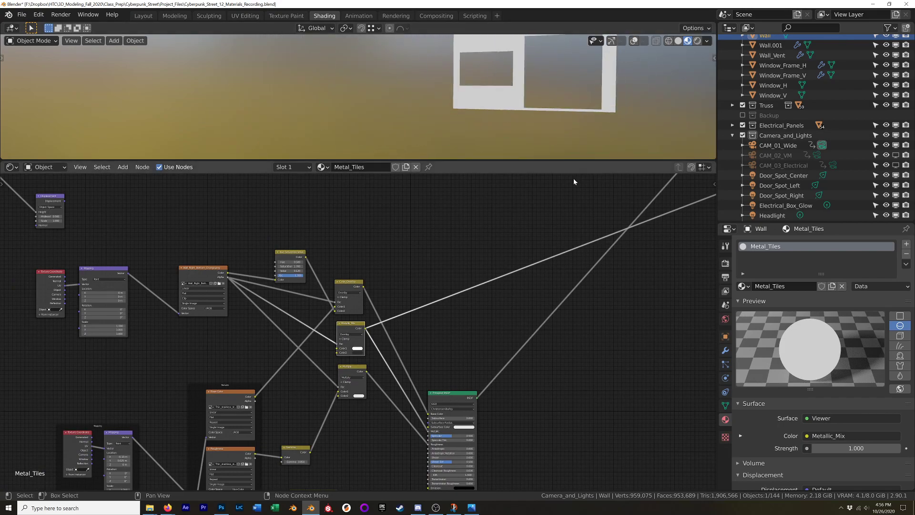
pyautogui.scroll(7, 482, 91)
pyautogui.keyDown('shift'); pyautogui.moveTo(546, 99); pyautogui.dragTo(482, 95, button='middle'); pyautogui.keyUp('shift')
pyautogui.scroll(5, 353, 366)
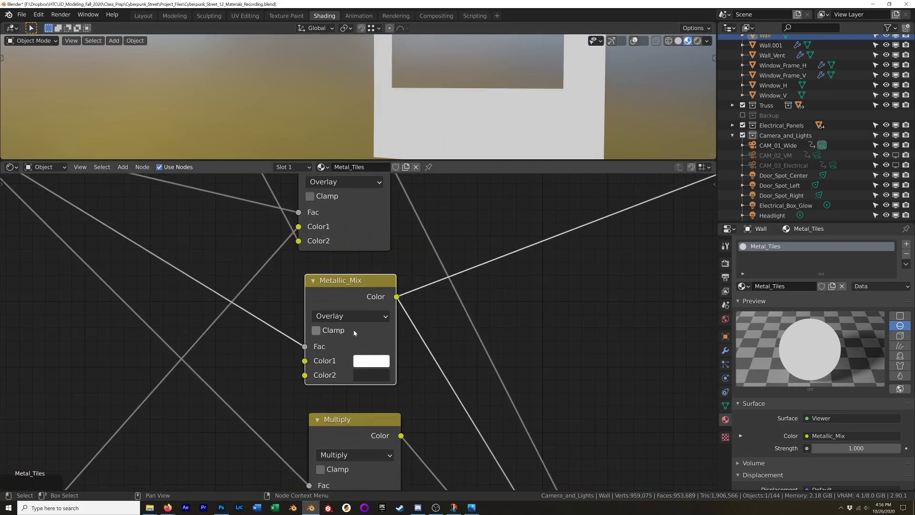
pyautogui.hotkey('ctrl', 'shift')
pyautogui.click(358, 317)
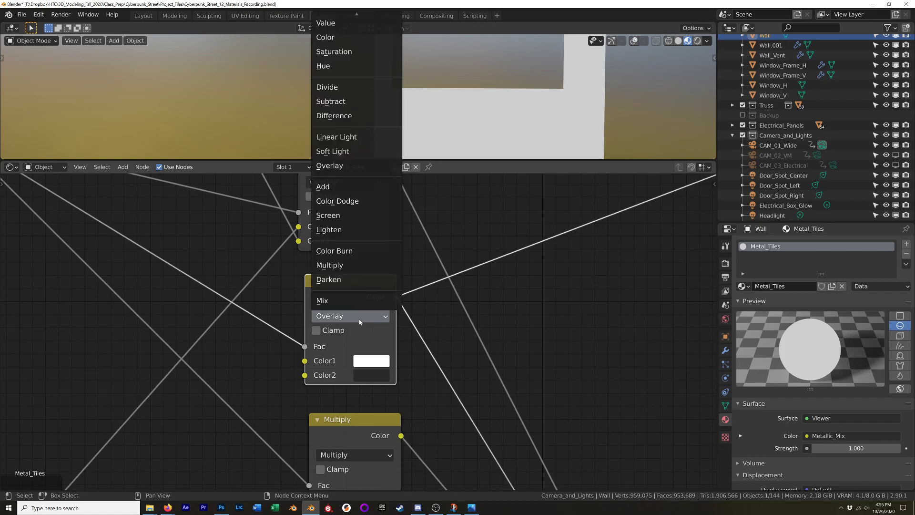
pyautogui.click(353, 301)
# Reframe the wall's bottom and right pillar, and reveal the Textures frame and Principled BSDF.
pyautogui.scroll(-4, 476, 121)
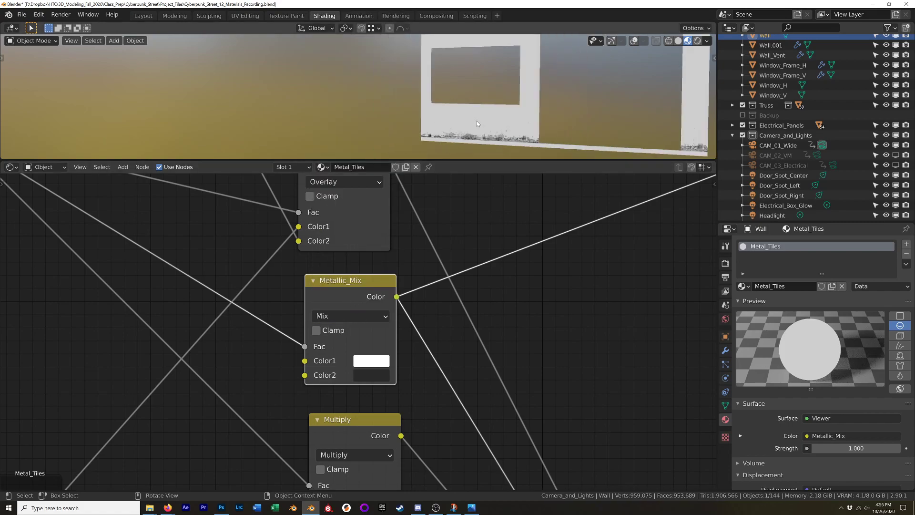
pyautogui.keyDown('shift'); pyautogui.moveTo(533, 116); pyautogui.dragTo(428, 110, button='middle'); pyautogui.keyUp('shift')
pyautogui.scroll(5, 393, 120)
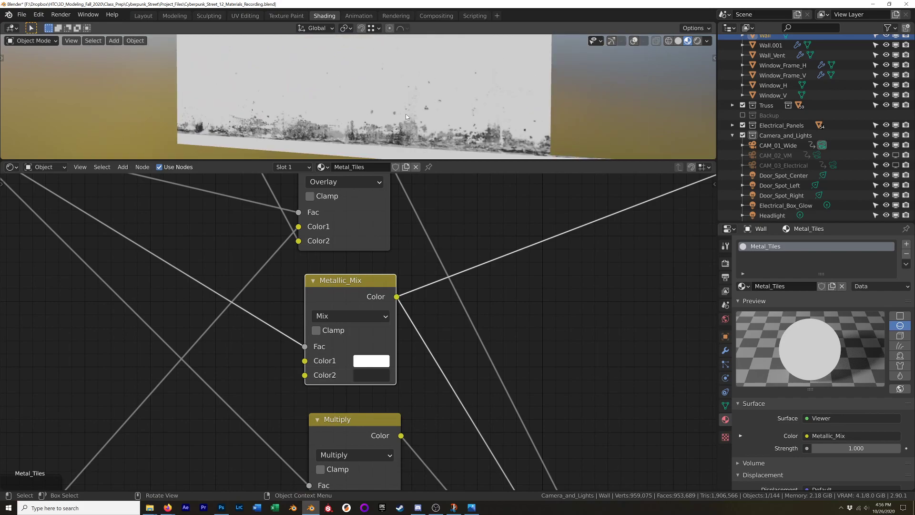
pyautogui.scroll(-1, 449, 275)
pyautogui.scroll(-3, 369, 117)
pyautogui.keyDown('shift'); pyautogui.moveTo(363, 115); pyautogui.dragTo(356, 105, button='middle'); pyautogui.keyUp('shift')
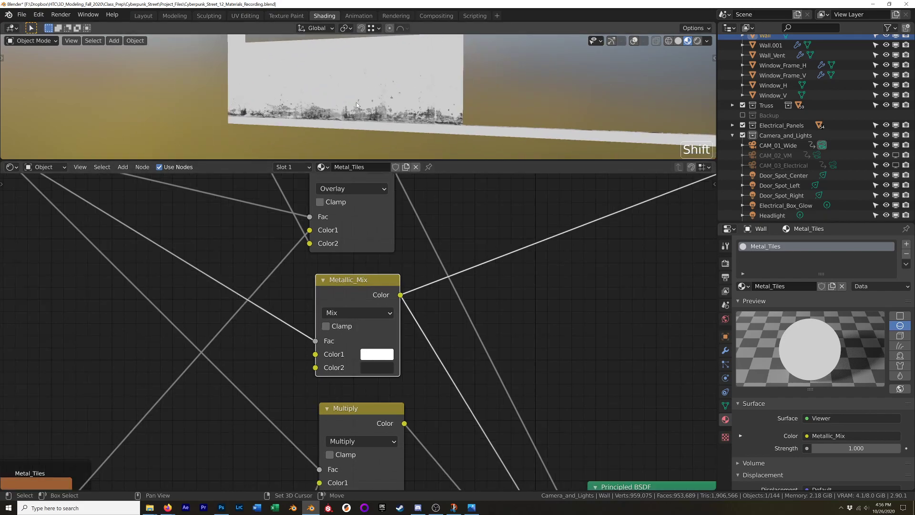
pyautogui.scroll(2, 355, 101)
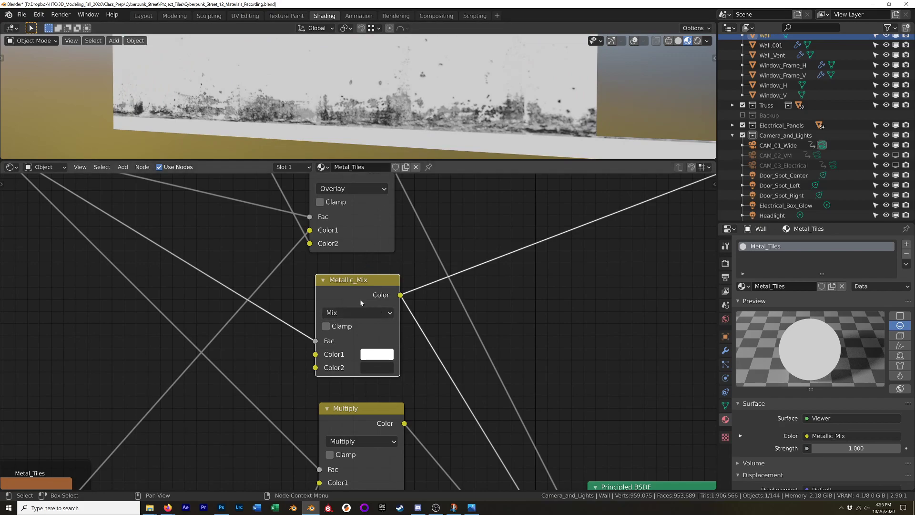
pyautogui.keyDown('shift'); pyautogui.moveTo(436, 325); pyautogui.dragTo(478, 200, button='middle'); pyautogui.keyUp('shift')
pyautogui.scroll(-4, 465, 218)
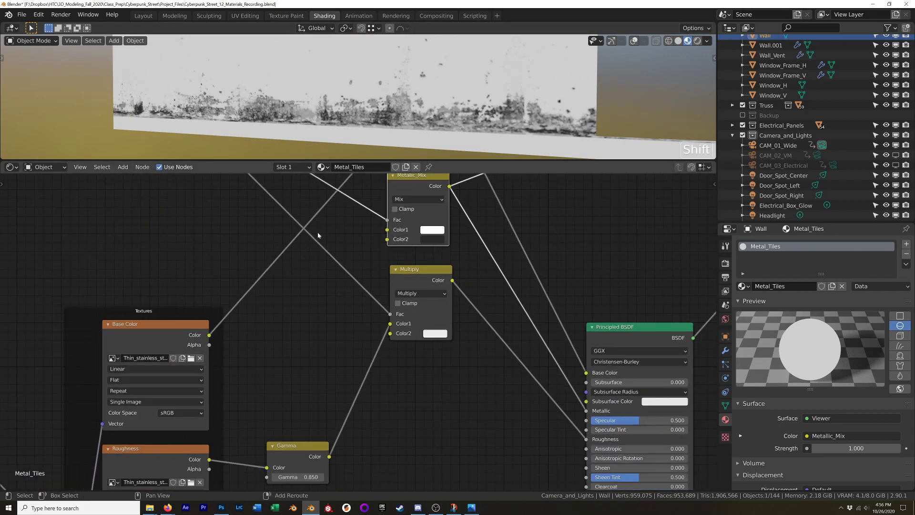
# Move the Multiply node further down and reposition the Gamma node slightly.
pyautogui.keyDown('shift'); pyautogui.moveTo(318, 235); pyautogui.dragTo(272, 472, button='middle'); pyautogui.keyUp('shift')
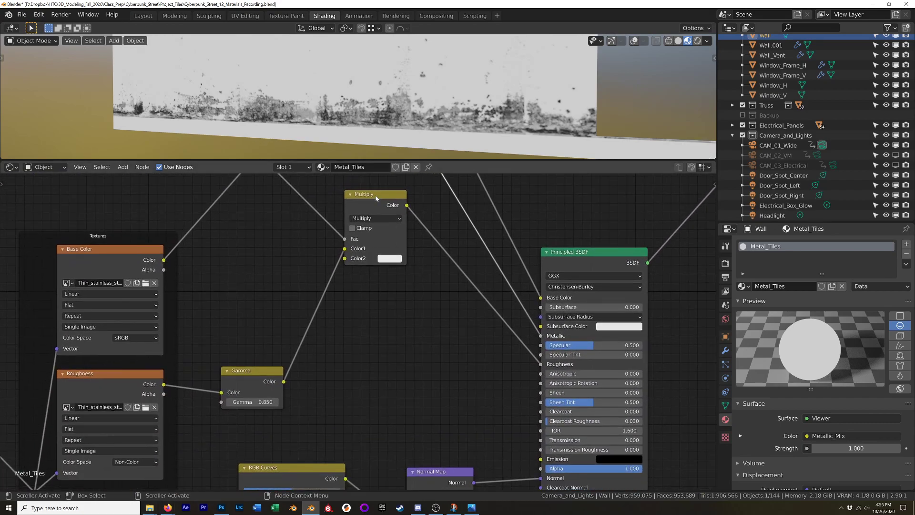
pyautogui.moveTo(376, 198); pyautogui.dragTo(385, 270)
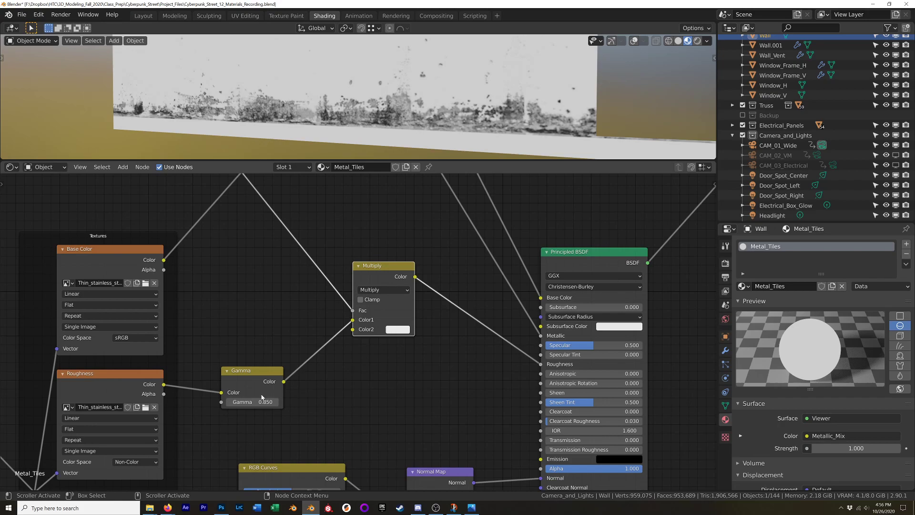
pyautogui.moveTo(262, 380)
pyautogui.mouseDown()
pyautogui.moveTo(238, 375)
pyautogui.moveTo(260, 378)
pyautogui.mouseUp()
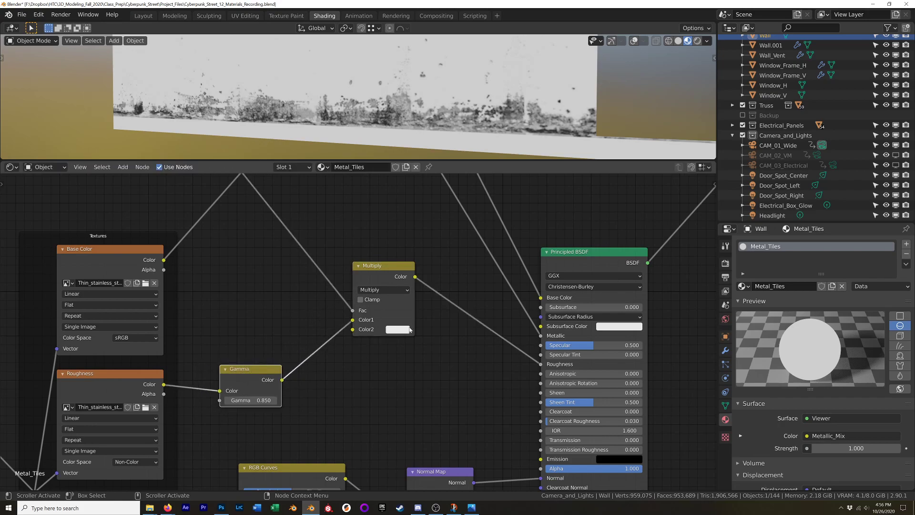
pyautogui.scroll(-3, 377, 325)
pyautogui.keyDown('shift'); pyautogui.moveTo(306, 298); pyautogui.dragTo(336, 284, button='middle'); pyautogui.keyUp('shift')
pyautogui.scroll(6, 394, 321)
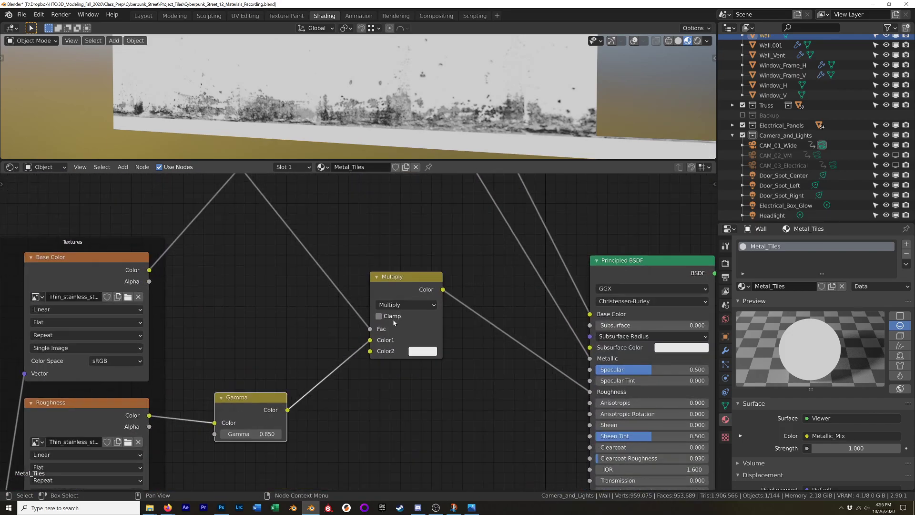
pyautogui.moveTo(463, 376); pyautogui.dragTo(419, 365, button='middle')
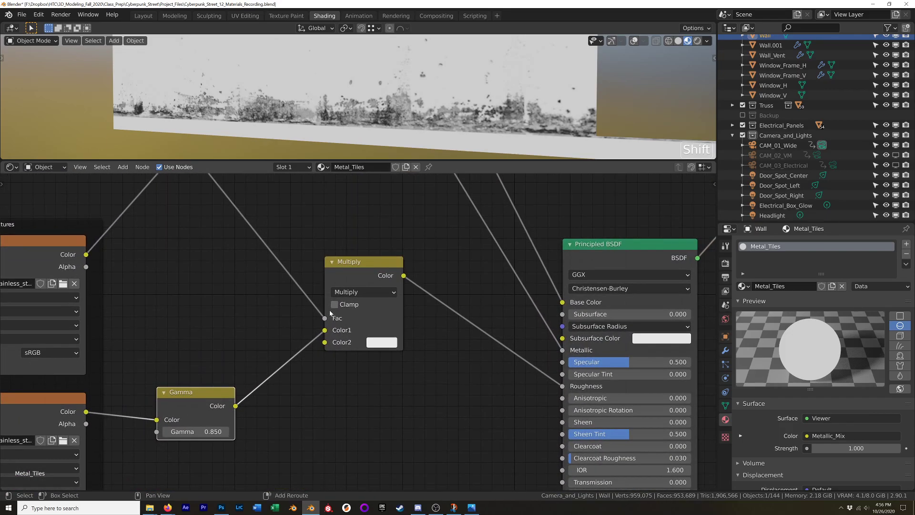
# Preview the Multiply output on the wall and darken its Color2 to value 0.773.
pyautogui.keyDown('ctrl'); pyautogui.keyDown('shift'); pyautogui.click(365, 271); pyautogui.keyUp('shift'); pyautogui.keyUp('ctrl')
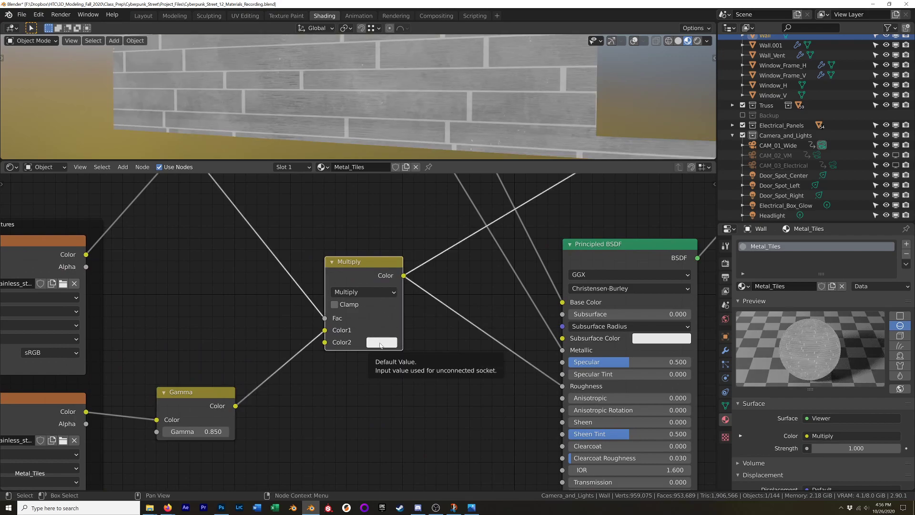
pyautogui.scroll(3, 408, 108)
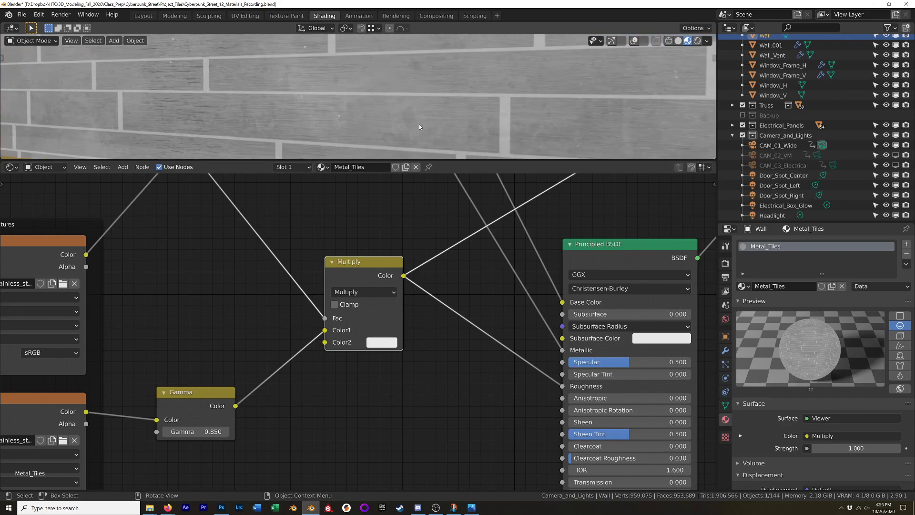
pyautogui.click(379, 342)
pyautogui.moveTo(462, 192); pyautogui.dragTo(462, 199)
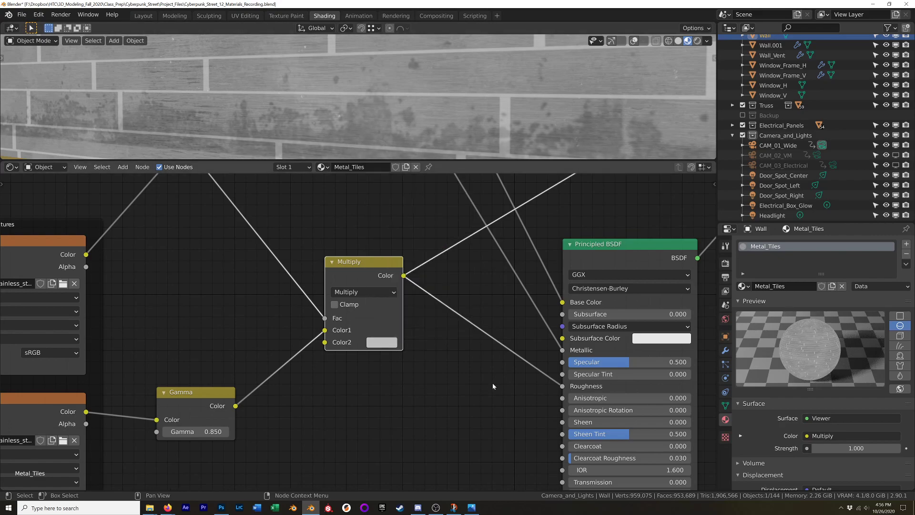
pyautogui.scroll(-4, 492, 384)
pyautogui.keyDown('shift'); pyautogui.moveTo(483, 395); pyautogui.dragTo(432, 371, button='middle'); pyautogui.keyUp('shift')
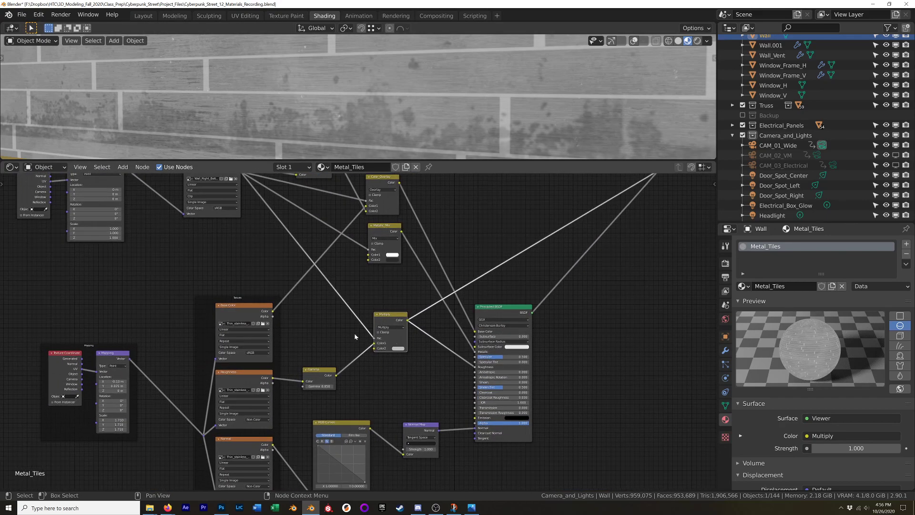
# Restore the Principled BSDF shading on the wall and open Metallic_Mix's blend mode choices.
pyautogui.keyDown('ctrl'); pyautogui.keyDown('shift'); pyautogui.click(503, 313); pyautogui.keyUp('shift'); pyautogui.keyUp('ctrl')
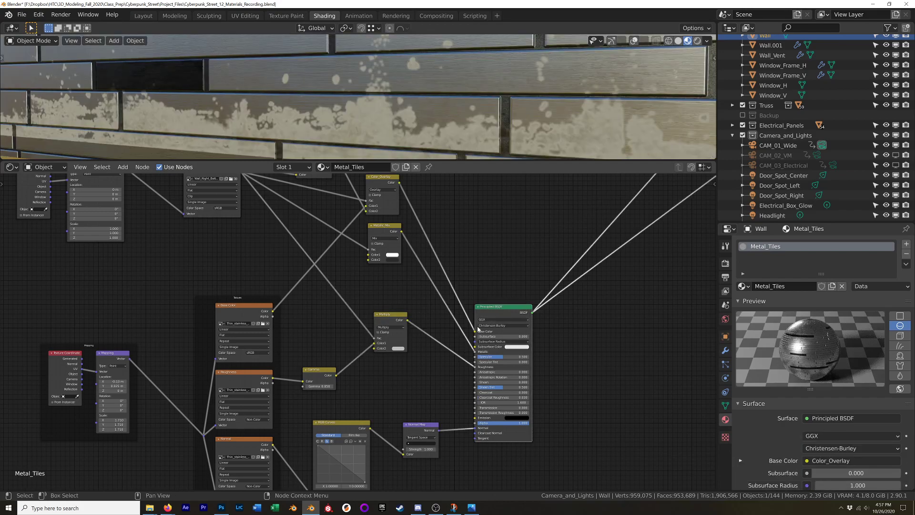
pyautogui.scroll(4, 504, 323)
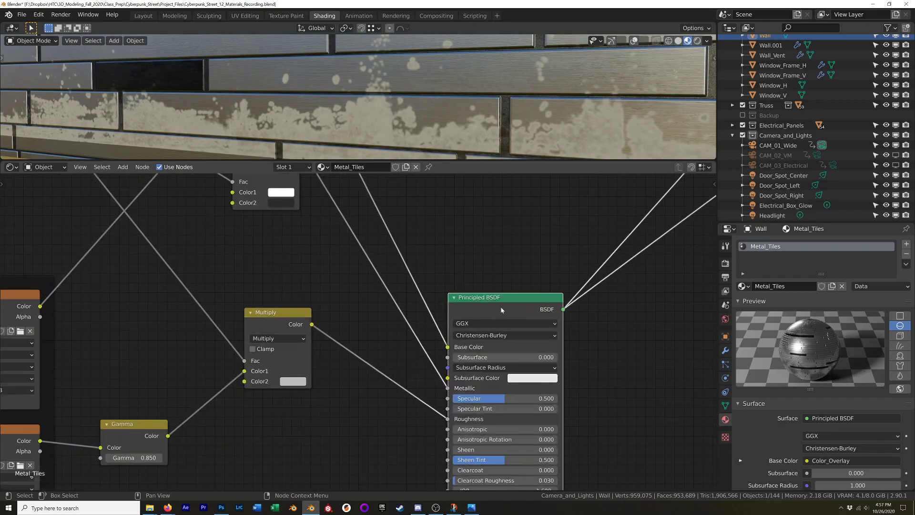
pyautogui.keyDown('shift'); pyautogui.moveTo(284, 247); pyautogui.dragTo(366, 358, button='middle'); pyautogui.keyUp('shift')
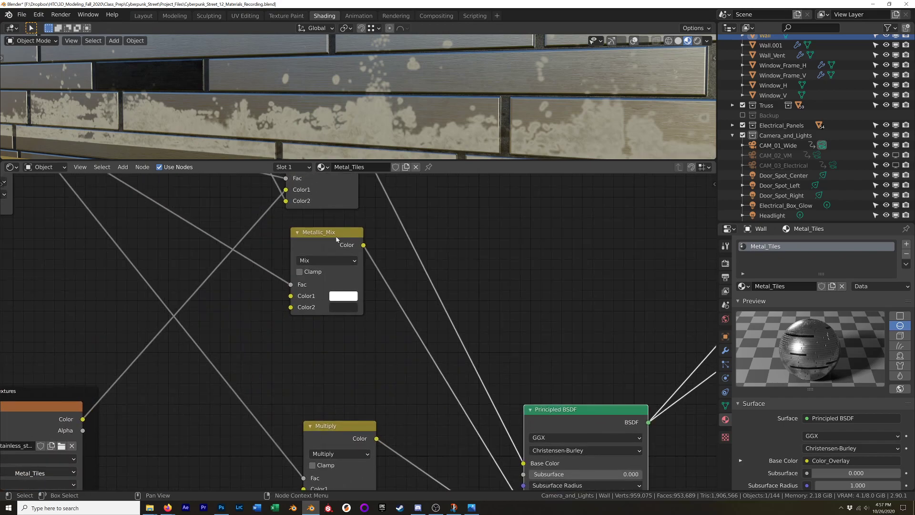
pyautogui.click(333, 261)
# Cut the grunge Alpha link into Metallic_Mix Fac and lower Fac to about 0.2.
pyautogui.keyDown('shift'); pyautogui.moveTo(235, 301); pyautogui.dragTo(505, 421, button='middle'); pyautogui.keyUp('shift')
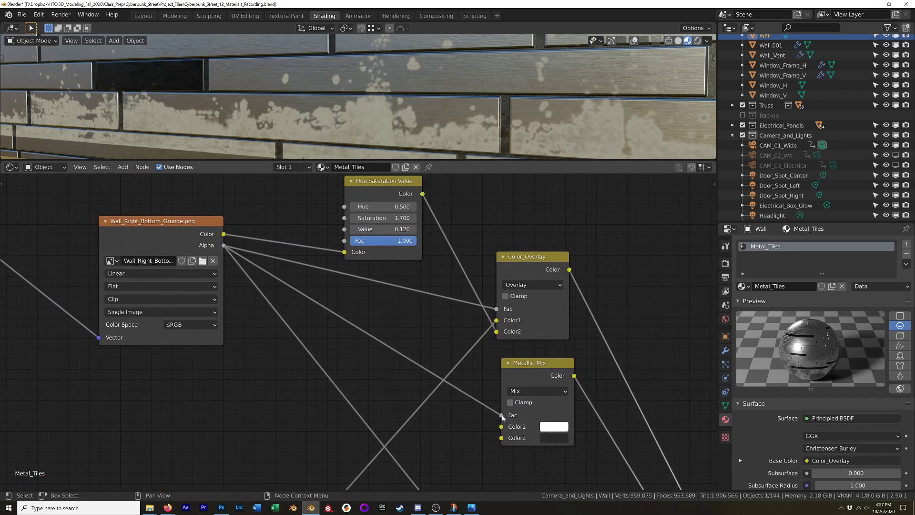
pyautogui.moveTo(502, 415); pyautogui.dragTo(505, 415)
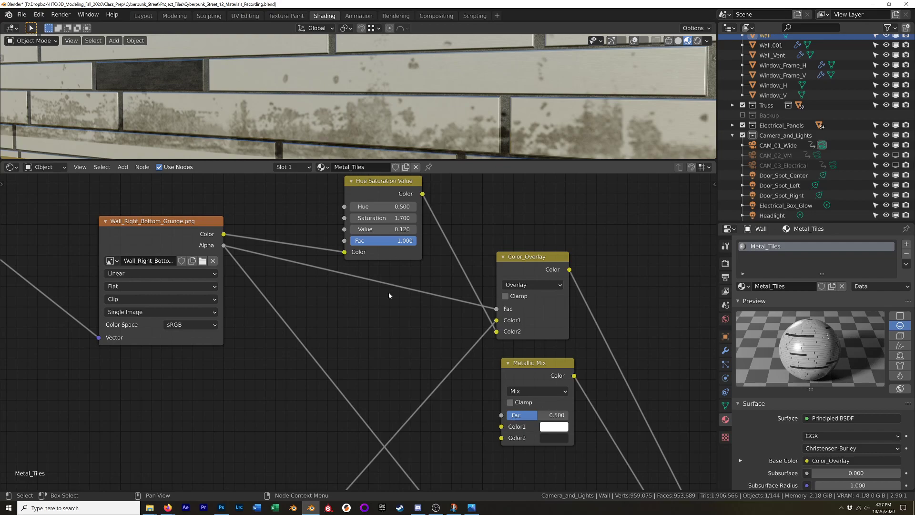
pyautogui.moveTo(533, 364); pyautogui.dragTo(528, 374)
pyautogui.moveTo(528, 424); pyautogui.dragTo(521, 424)
# Preview the Metallic_Mix output on the wall and check the wall's edges.
pyautogui.keyDown('ctrl'); pyautogui.keyDown('shift'); pyautogui.click(533, 372); pyautogui.keyUp('shift'); pyautogui.keyUp('ctrl')
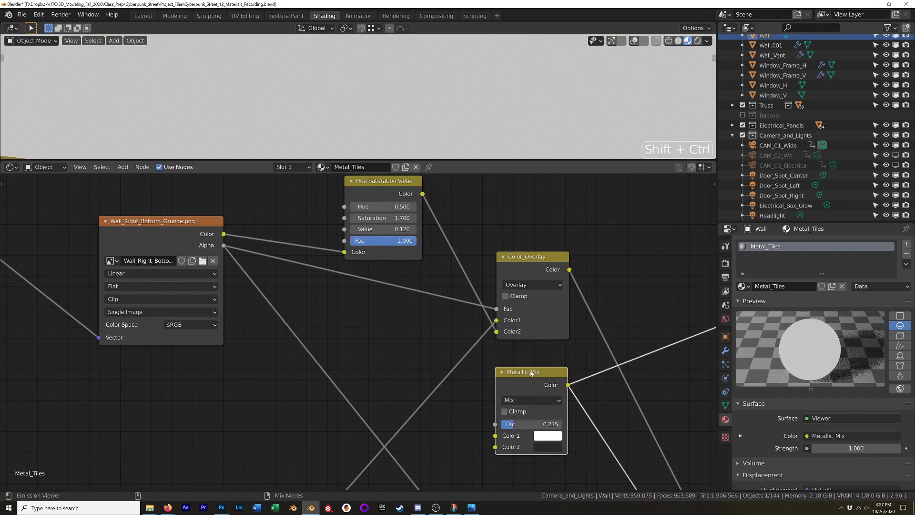
pyautogui.scroll(-5, 414, 119)
pyautogui.keyDown('shift'); pyautogui.moveTo(415, 123); pyautogui.dragTo(363, 139, button='middle'); pyautogui.keyUp('shift')
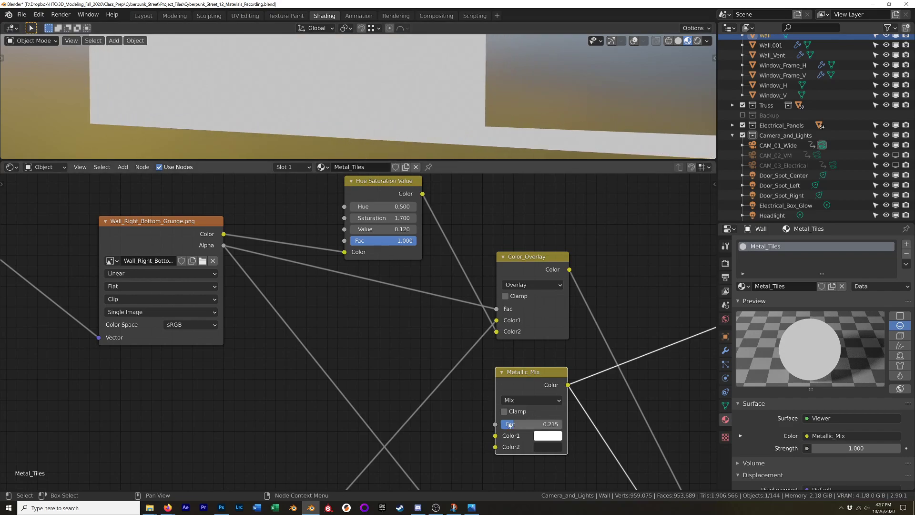
pyautogui.moveTo(549, 440); pyautogui.dragTo(458, 344, button='middle')
pyautogui.keyDown('shift'); pyautogui.moveTo(313, 269); pyautogui.dragTo(424, 337, button='middle'); pyautogui.keyUp('shift')
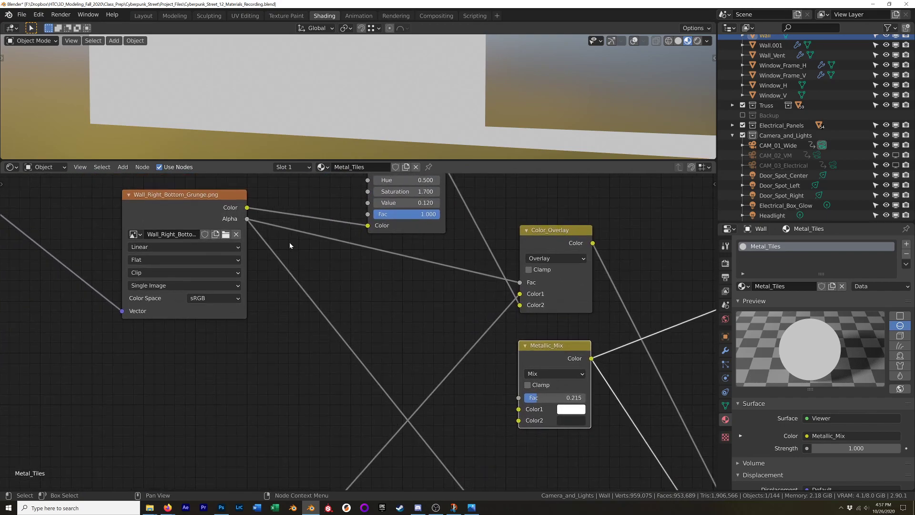
# Test linking the grunge image Color into Metallic_Mix Color2, then remove that link.
pyautogui.moveTo(247, 208); pyautogui.dragTo(519, 420)
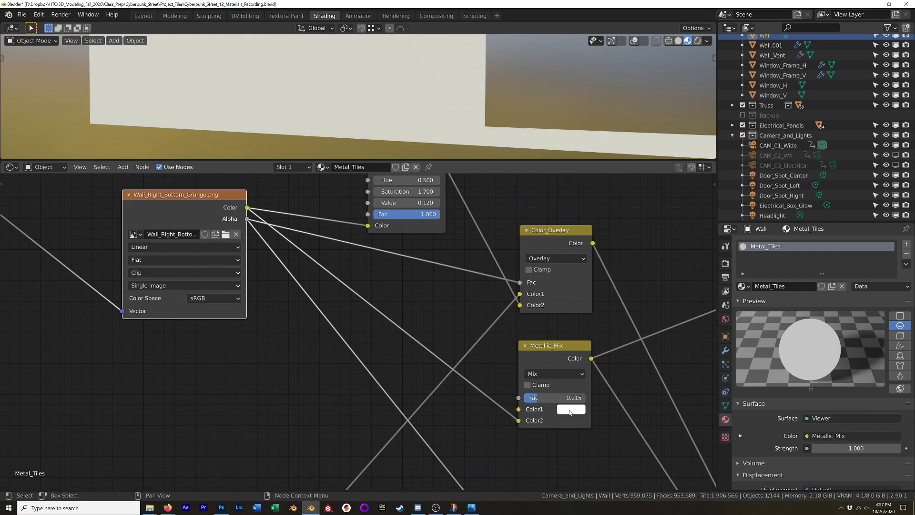
pyautogui.click(576, 408)
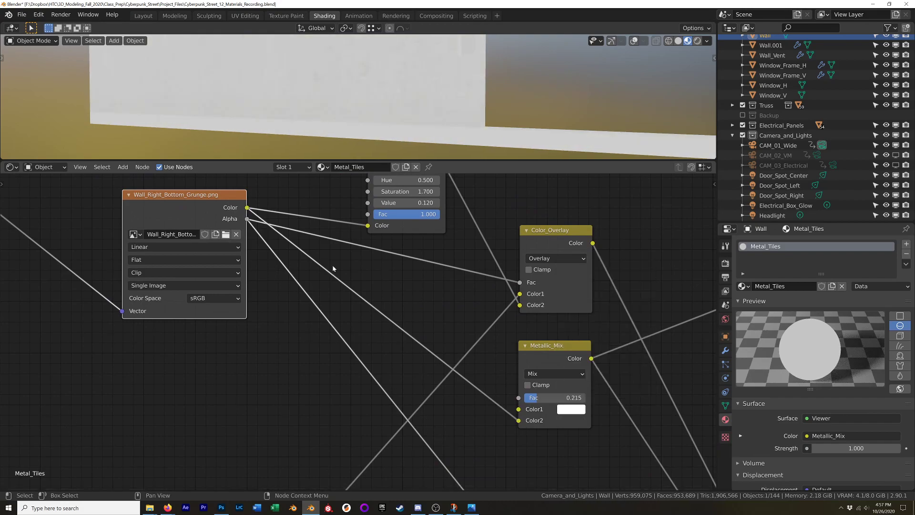
pyautogui.keyDown('ctrl'); pyautogui.keyDown('shift'); pyautogui.click(556, 344); pyautogui.keyUp('shift'); pyautogui.keyUp('ctrl')
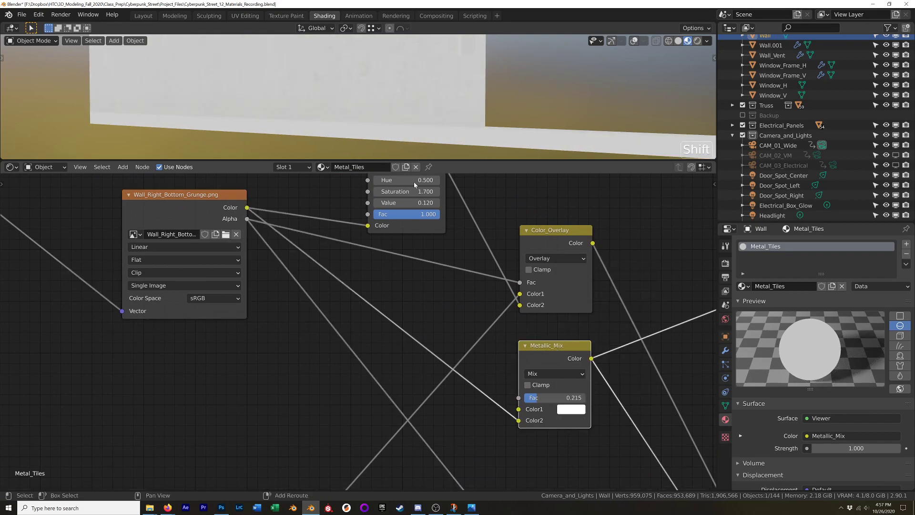
pyautogui.keyDown('shift'); pyautogui.moveTo(428, 84); pyautogui.dragTo(475, 131, button='middle'); pyautogui.keyUp('shift')
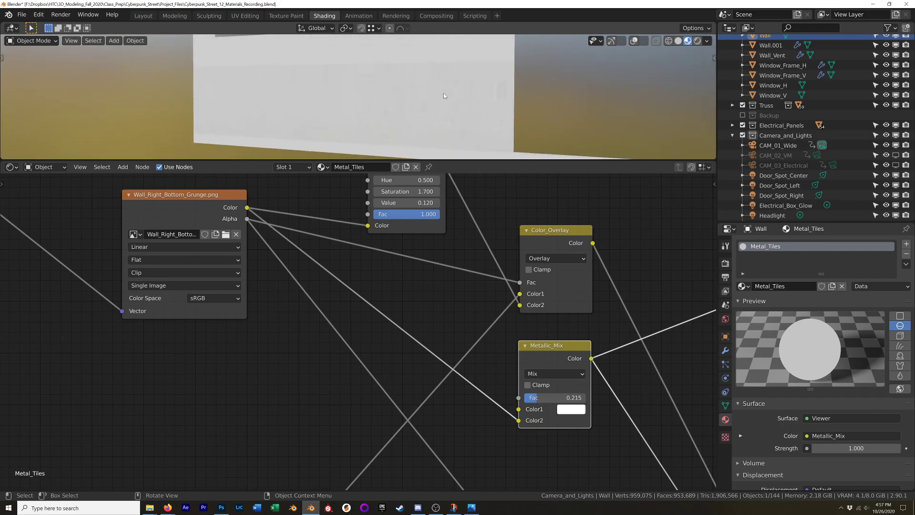
pyautogui.click(516, 389)
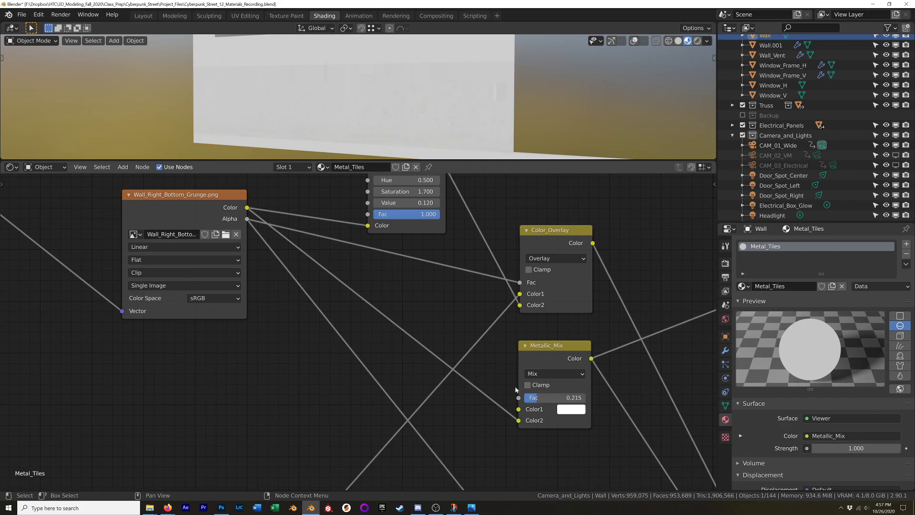
pyautogui.moveTo(518, 420)
pyautogui.mouseDown()
pyautogui.moveTo(495, 385)
pyautogui.moveTo(522, 398)
pyautogui.mouseUp()
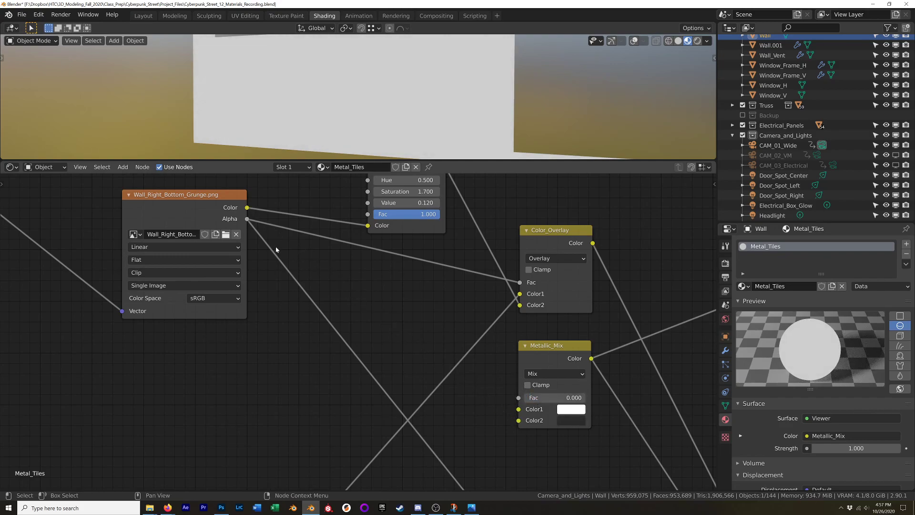
# Connect the grunge image Alpha to Metallic_Mix Fac again.
pyautogui.moveTo(247, 219); pyautogui.dragTo(521, 398)
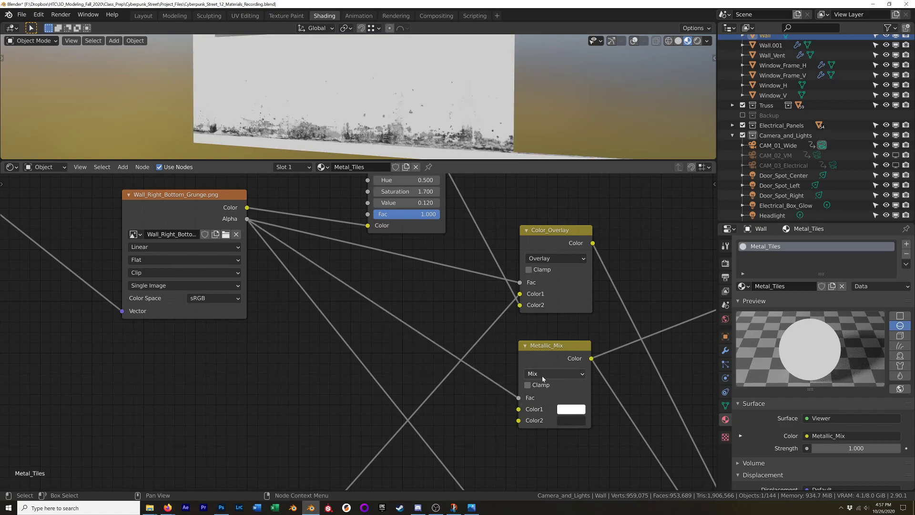
pyautogui.keyDown('shift'); pyautogui.moveTo(503, 402); pyautogui.dragTo(429, 388, button='middle'); pyautogui.keyUp('shift')
pyautogui.scroll(2, 399, 378)
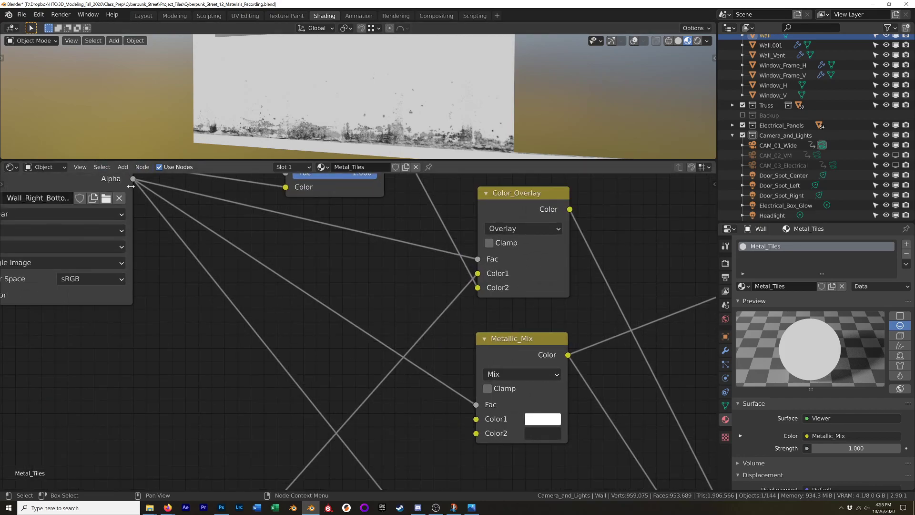
pyautogui.keyDown('shift'); pyautogui.moveTo(188, 247); pyautogui.dragTo(187, 248, button='middle'); pyautogui.keyUp('shift')
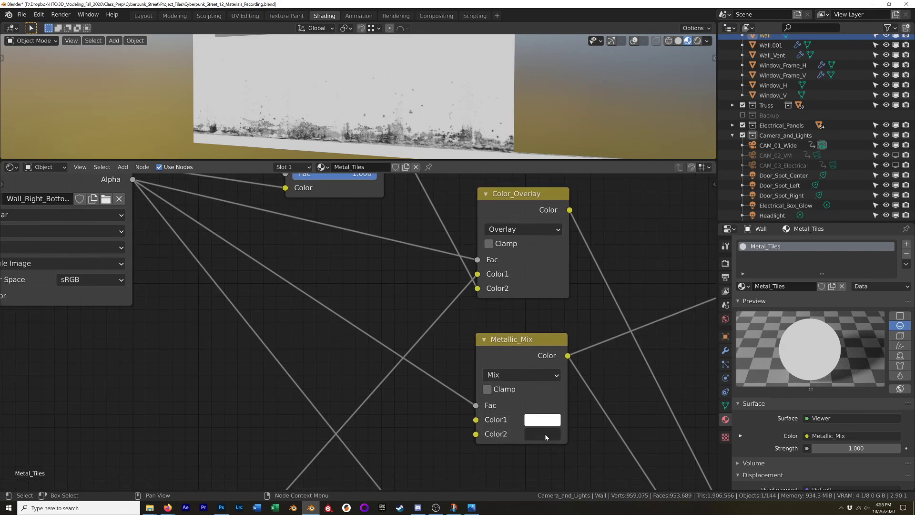
pyautogui.keyDown('shift'); pyautogui.moveTo(386, 384); pyautogui.dragTo(241, 355, button='middle'); pyautogui.keyUp('shift')
pyautogui.scroll(-12, 500, 384)
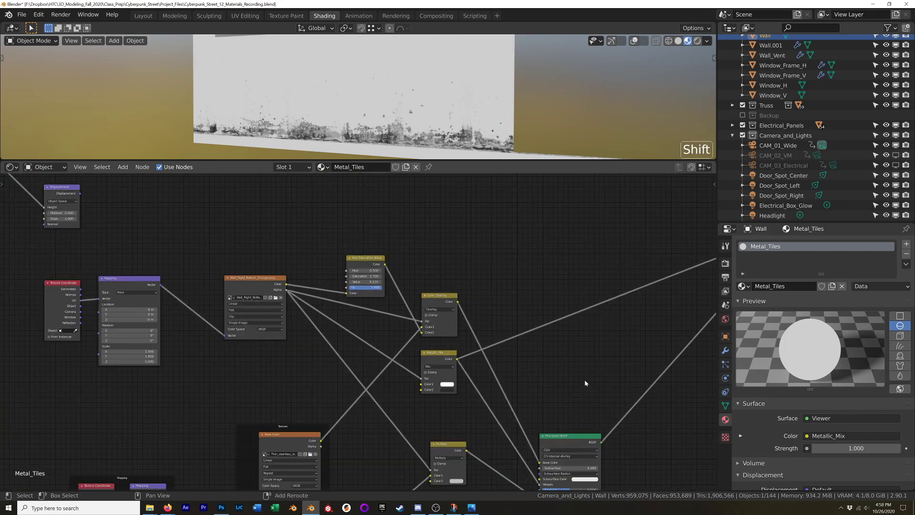
# Show the Principled BSDF shading on the wall again.
pyautogui.keyDown('shift'); pyautogui.moveTo(584, 381); pyautogui.dragTo(340, 341, button='middle'); pyautogui.keyUp('shift')
pyautogui.keyDown('ctrl'); pyautogui.keyDown('shift'); pyautogui.click(340, 385); pyautogui.keyUp('shift'); pyautogui.keyUp('ctrl')
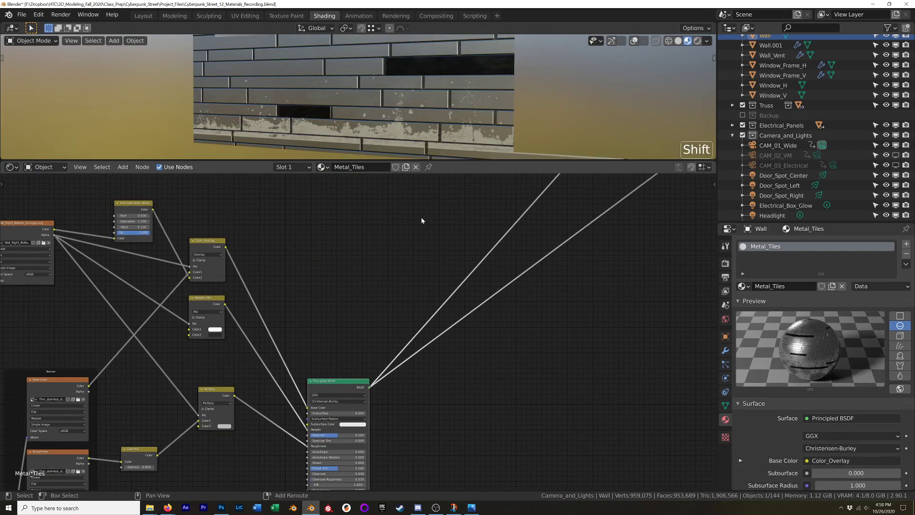
pyautogui.keyDown('shift'); pyautogui.moveTo(412, 229); pyautogui.dragTo(460, 286, button='middle'); pyautogui.keyUp('shift')
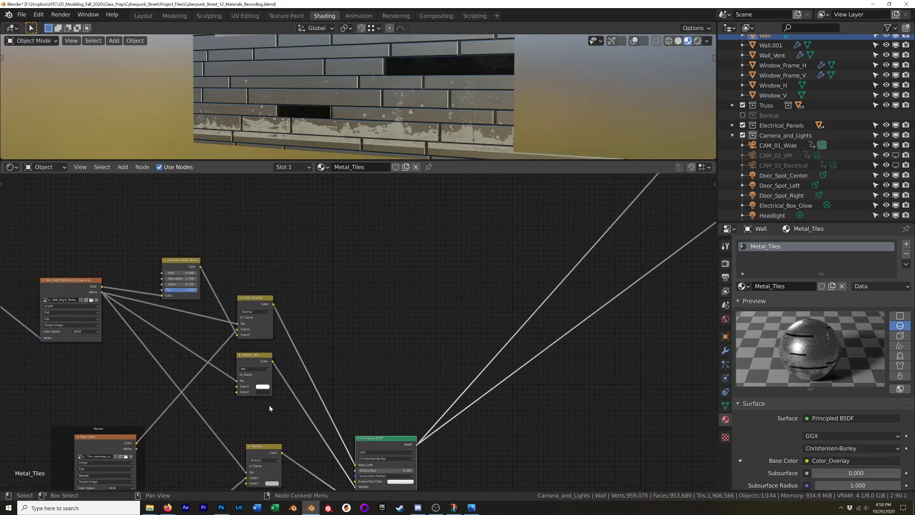
# Change the Metallic_Mix node's blend mode from Mix to Overlay.
pyautogui.click(251, 369)
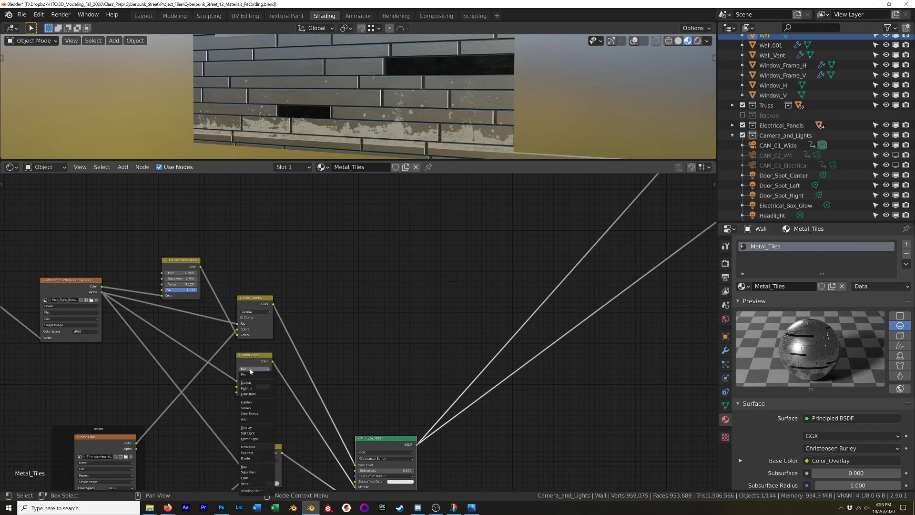
pyautogui.click(251, 372)
pyautogui.scroll(5, 376, 127)
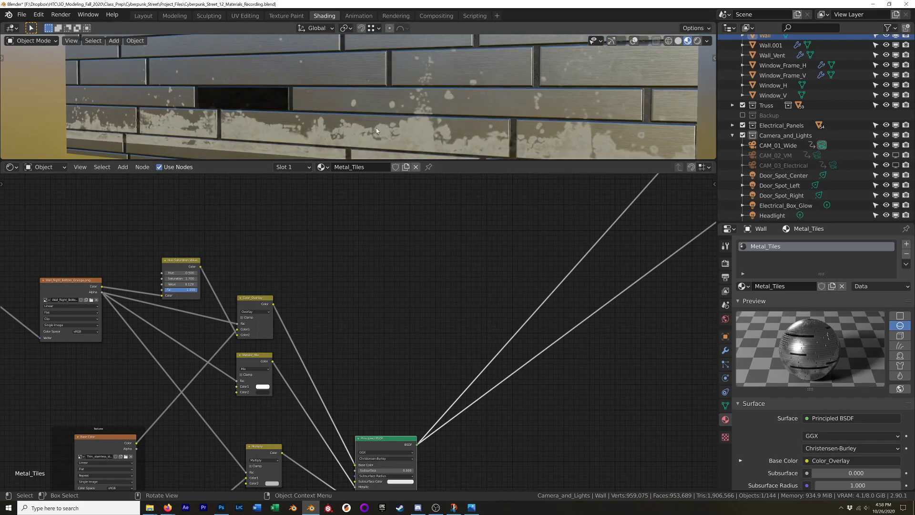
pyautogui.scroll(3, 479, 108)
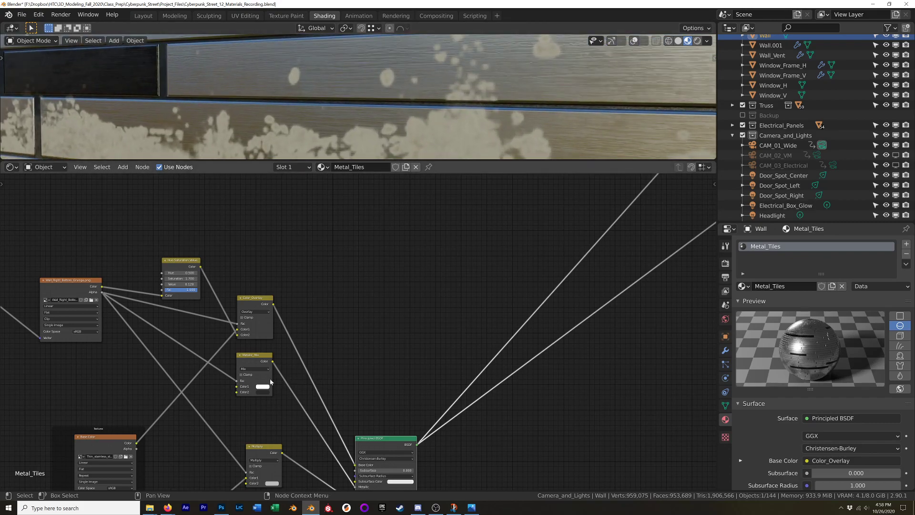
pyautogui.click(260, 373)
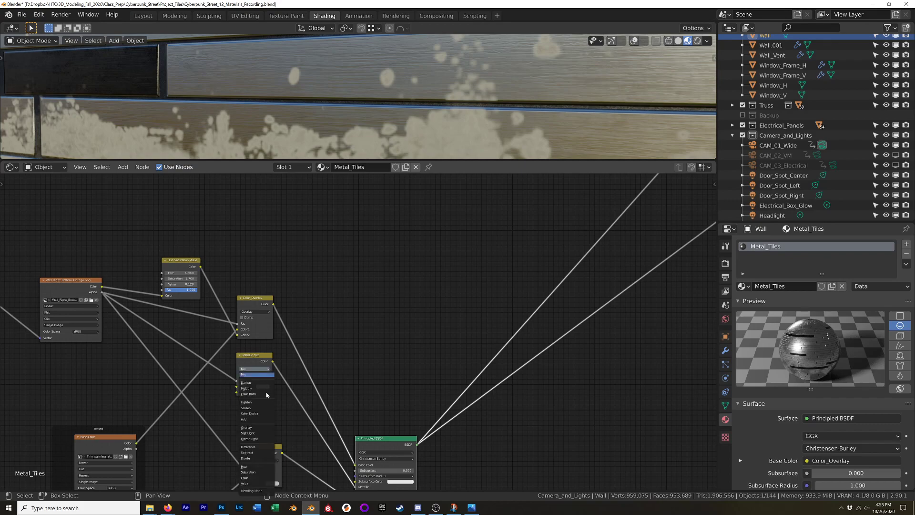
pyautogui.click(261, 427)
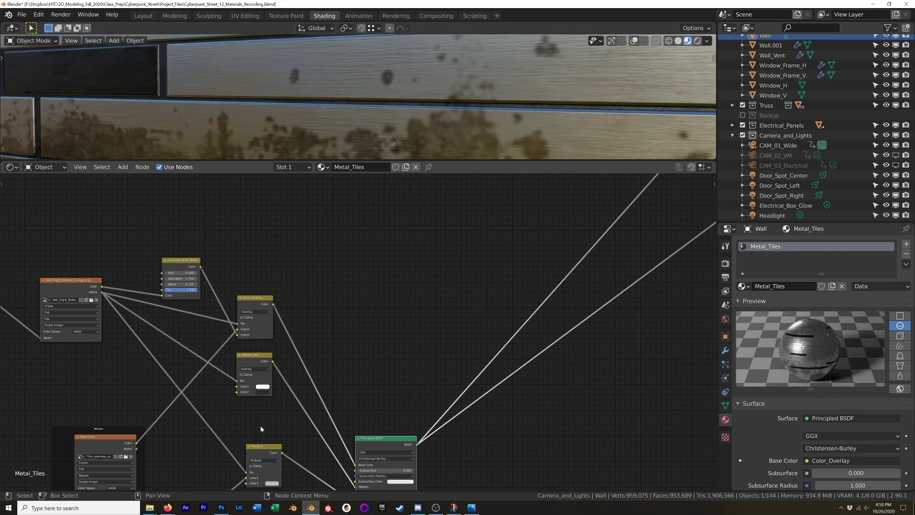
pyautogui.moveTo(341, 91)
pyautogui.mouseDown(button='middle')
pyautogui.moveTo(376, 74)
pyautogui.moveTo(420, 90)
pyautogui.moveTo(337, 92)
pyautogui.mouseUp(button='middle')
pyautogui.scroll(-5, 443, 177)
pyautogui.scroll(-5, 365, 92)
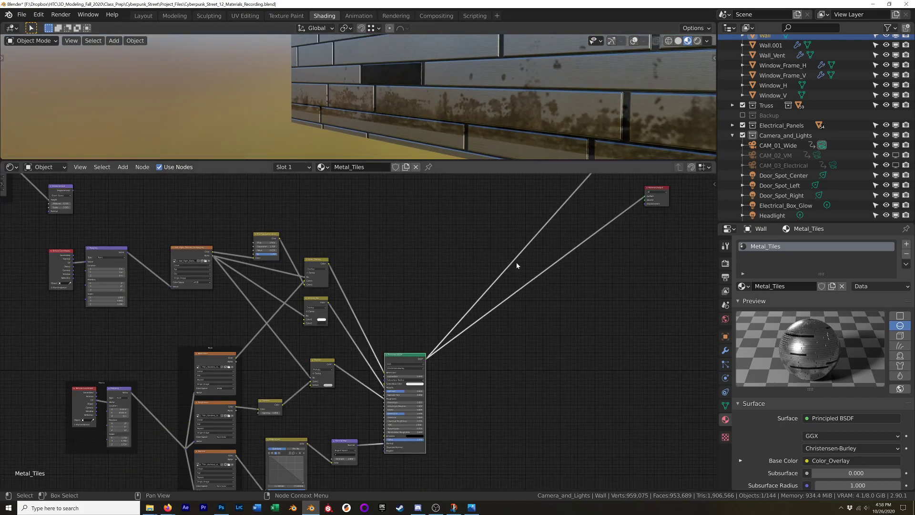
# Select the lower group of nodes and move it left and down.
pyautogui.scroll(-1, 462, 404)
pyautogui.scroll(-8, 462, 405)
pyautogui.keyDown('shift'); pyautogui.moveTo(460, 415); pyautogui.dragTo(551, 379, button='middle'); pyautogui.keyUp('shift')
pyautogui.moveTo(318, 427); pyautogui.dragTo(624, 286)
pyautogui.moveTo(522, 346); pyautogui.dragTo(464, 357)
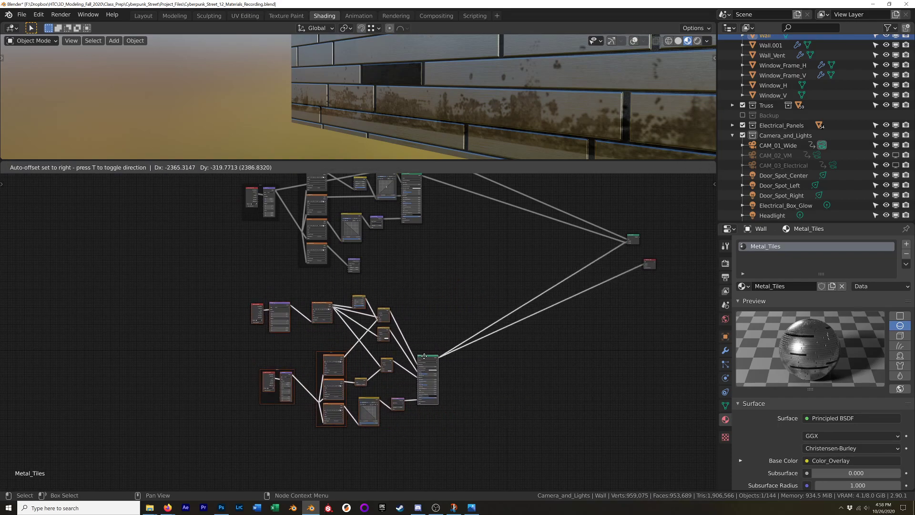
pyautogui.click(411, 353)
# Delete the Displacement node and its image texture.
pyautogui.keyDown('shift'); pyautogui.moveTo(400, 235); pyautogui.dragTo(452, 331, button='middle'); pyautogui.keyUp('shift')
pyautogui.scroll(7, 448, 348)
pyautogui.scroll(2, 445, 354)
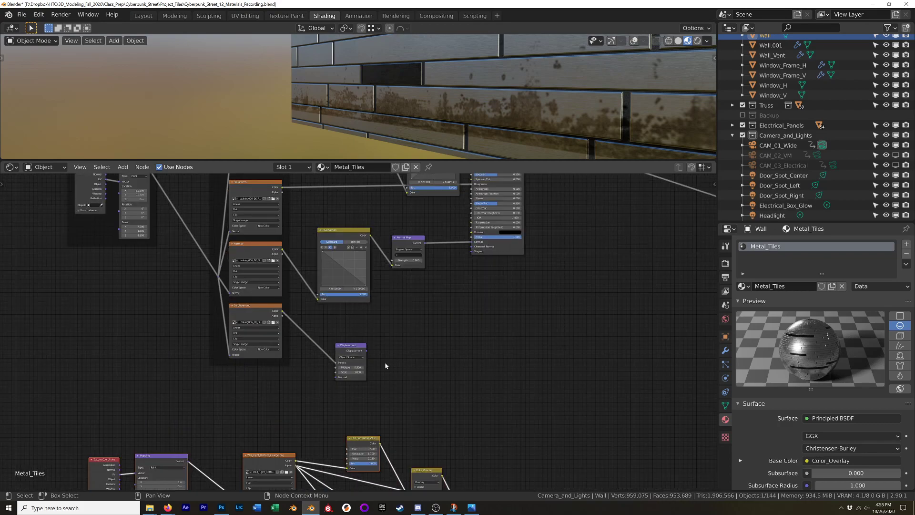
pyautogui.moveTo(202, 392); pyautogui.dragTo(448, 336)
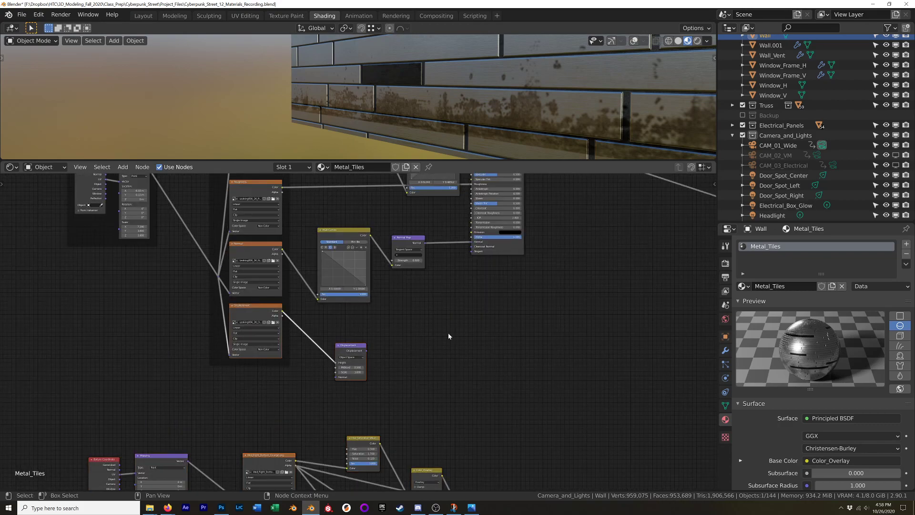
pyautogui.press('Delete')
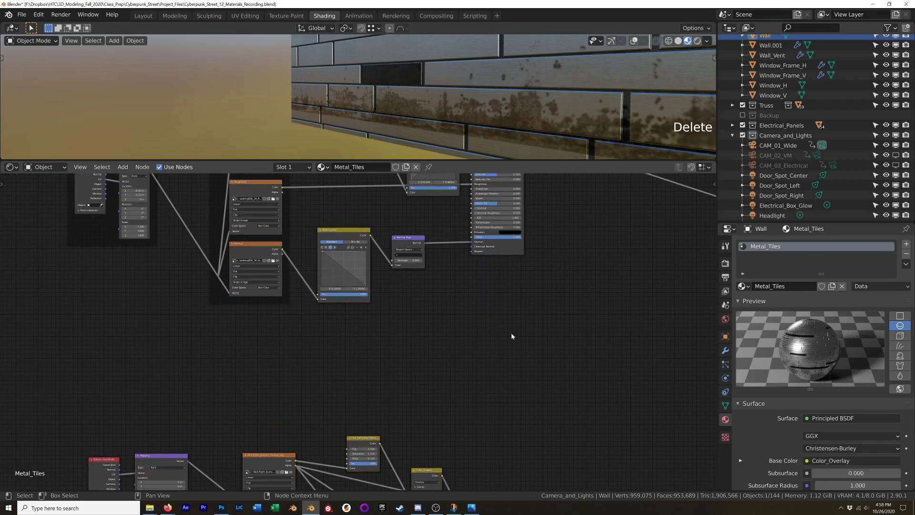
# Connect the leak-stain Principled BSDF to the output to preview it on the wall.
pyautogui.scroll(-2, 511, 337)
pyautogui.scroll(-1, 510, 336)
pyautogui.keyDown('shift'); pyautogui.moveTo(510, 337); pyautogui.dragTo(441, 388, button='middle'); pyautogui.keyUp('shift')
pyautogui.scroll(3, 378, 391)
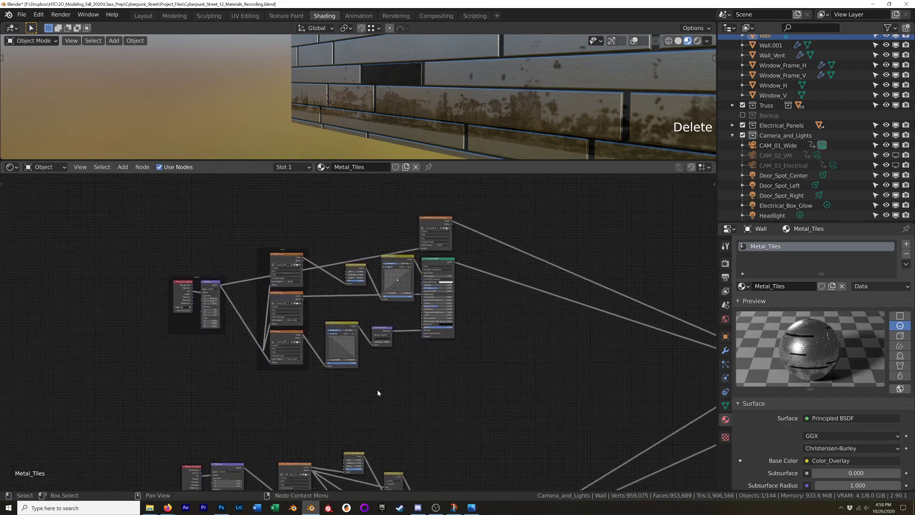
pyautogui.keyDown('shift'); pyautogui.moveTo(406, 353); pyautogui.dragTo(409, 437, button='middle'); pyautogui.keyUp('shift')
pyautogui.scroll(-5, 593, 86)
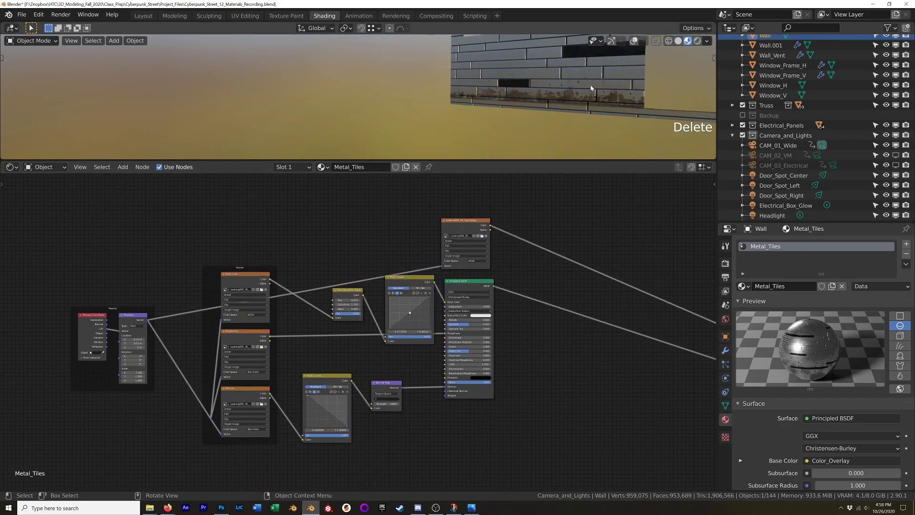
pyautogui.keyDown('shift'); pyautogui.moveTo(592, 86); pyautogui.dragTo(442, 106, button='middle'); pyautogui.keyUp('shift')
pyautogui.keyDown('ctrl'); pyautogui.keyDown('shift'); pyautogui.click(474, 281); pyautogui.keyUp('shift'); pyautogui.keyUp('ctrl')
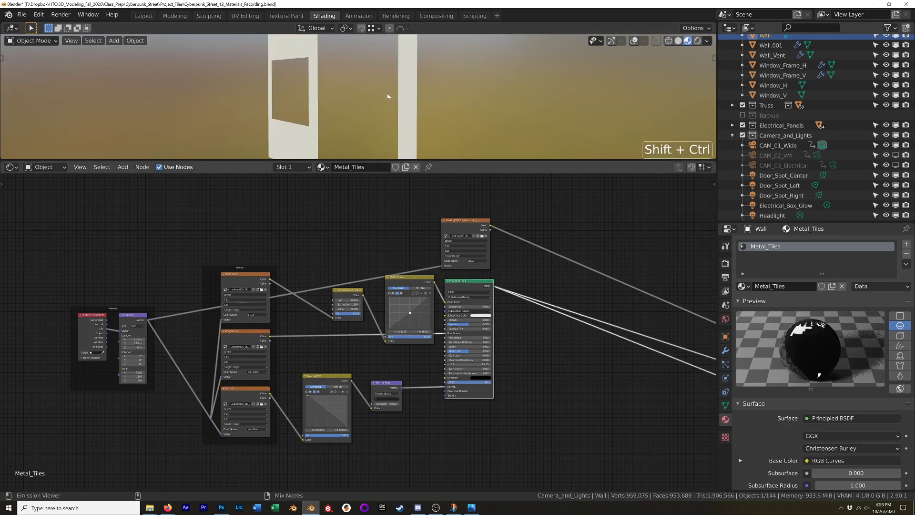
# Select the Base Color, Roughness and Normal textures and nudge the bottom RGB Curves node.
pyautogui.moveTo(407, 62); pyautogui.dragTo(424, 75, button='middle')
pyautogui.keyDown('shift'); pyautogui.moveTo(476, 62); pyautogui.dragTo(476, 105, button='middle'); pyautogui.keyUp('shift')
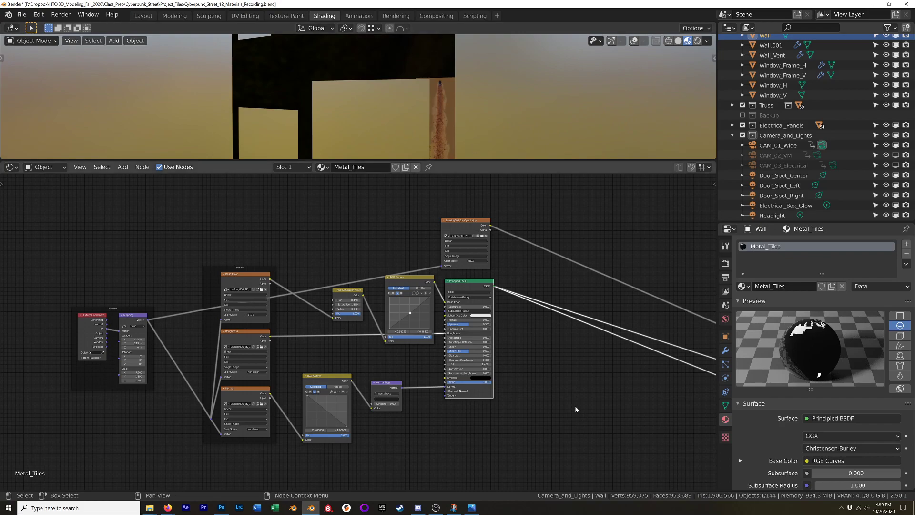
pyautogui.keyDown('shift'); pyautogui.moveTo(557, 369); pyautogui.dragTo(618, 346, button='middle'); pyautogui.keyUp('shift')
pyautogui.scroll(1, 353, 315)
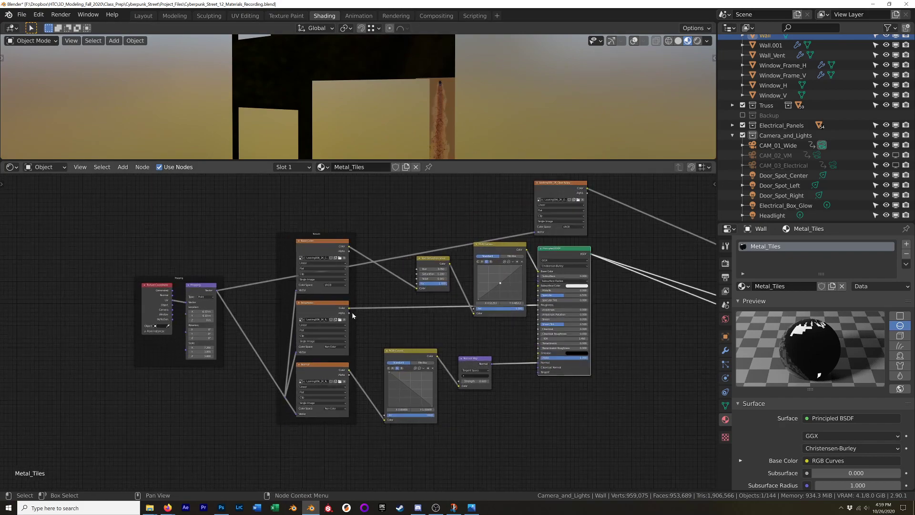
pyautogui.scroll(2, 353, 314)
pyautogui.moveTo(221, 202); pyautogui.dragTo(348, 489)
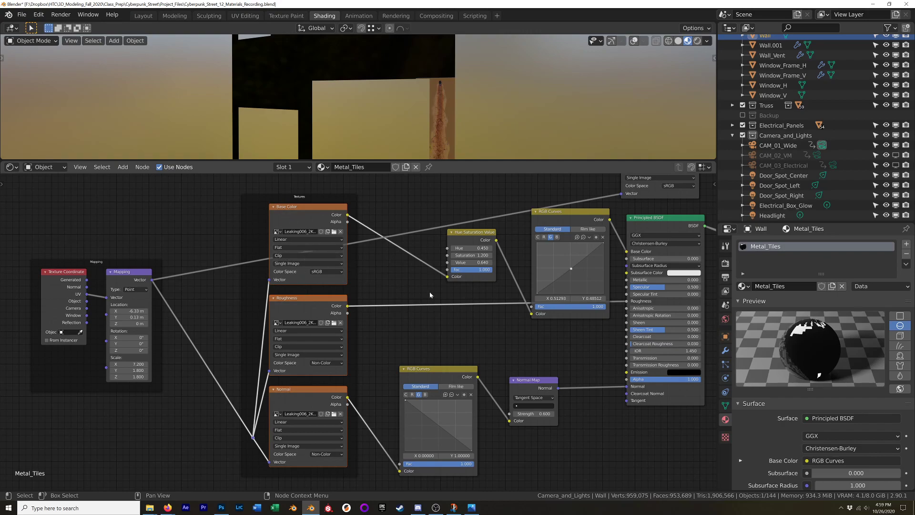
pyautogui.keyDown('shift'); pyautogui.moveTo(401, 300); pyautogui.dragTo(270, 310, button='middle'); pyautogui.keyUp('shift')
pyautogui.scroll(-2, 276, 333)
pyautogui.moveTo(266, 377); pyautogui.dragTo(261, 375)
pyautogui.scroll(4, 262, 375)
pyautogui.keyDown('shift'); pyautogui.moveTo(247, 386); pyautogui.dragTo(328, 329, button='middle'); pyautogui.keyUp('shift')
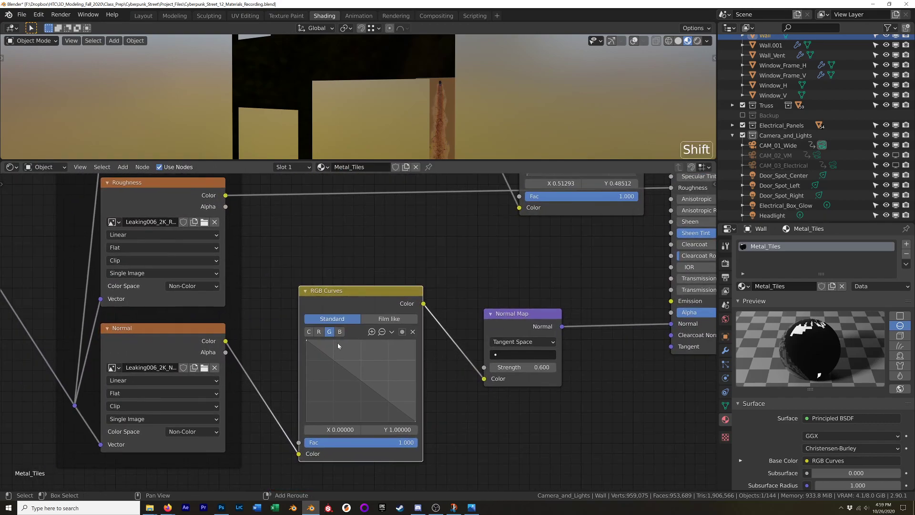
# Move RGB Curves and Hue Saturation Value up-left, then preview the Base Color texture via a Viewer.
pyautogui.keyDown('shift'); pyautogui.moveTo(467, 218); pyautogui.dragTo(364, 346, button='middle'); pyautogui.keyUp('shift')
pyautogui.keyDown('shift'); pyautogui.moveTo(323, 297); pyautogui.dragTo(384, 315, button='middle'); pyautogui.keyUp('shift')
pyautogui.scroll(-1, 373, 315)
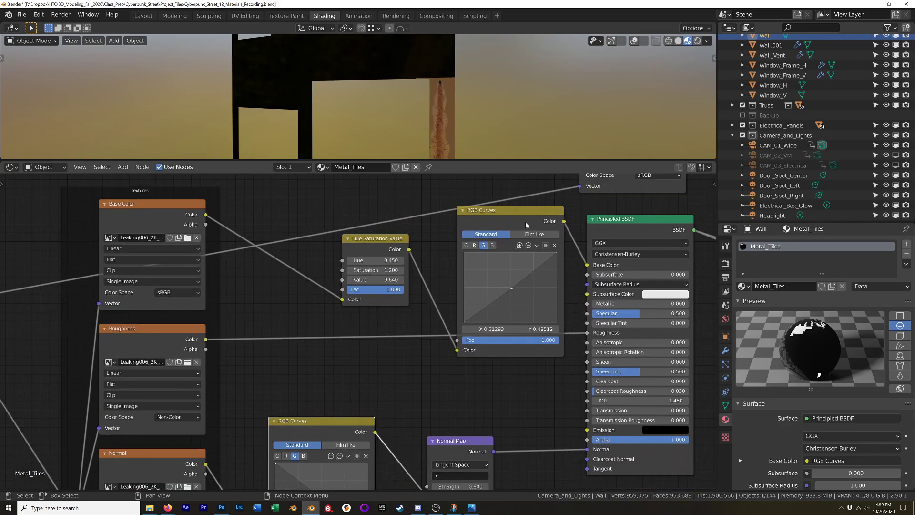
pyautogui.moveTo(517, 210); pyautogui.dragTo(510, 189)
pyautogui.moveTo(377, 239); pyautogui.dragTo(353, 228)
pyautogui.keyDown('ctrl'); pyautogui.keyDown('shift'); pyautogui.click(147, 208); pyautogui.keyUp('shift'); pyautogui.keyUp('ctrl')
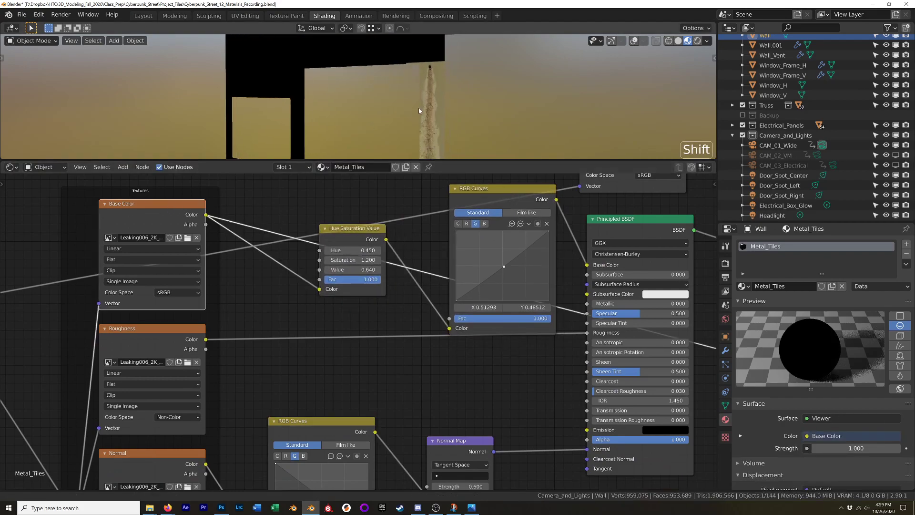
# Preview the Hue Saturation Value output, then the RGB Curves output, on the wall.
pyautogui.scroll(-3, 438, 104)
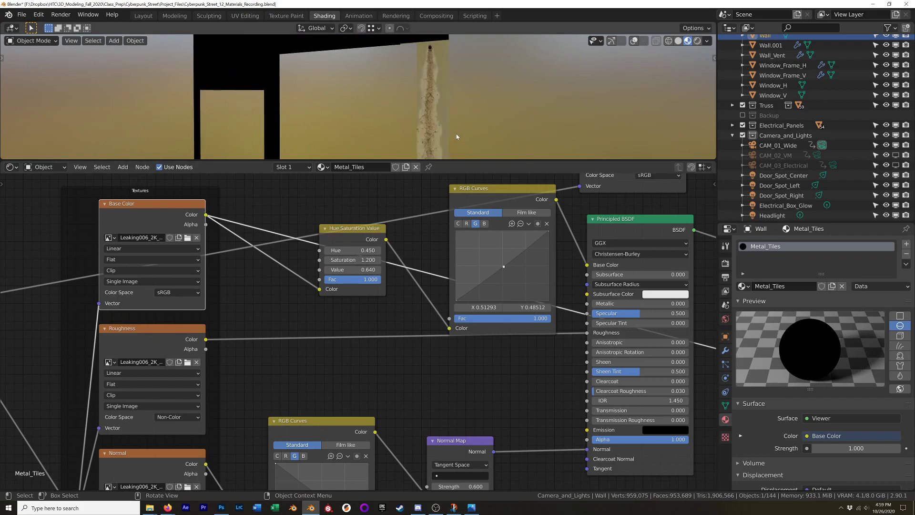
pyautogui.scroll(4, 426, 116)
pyautogui.keyDown('ctrl'); pyautogui.keyDown('shift'); pyautogui.click(359, 228); pyautogui.keyUp('shift'); pyautogui.keyUp('ctrl')
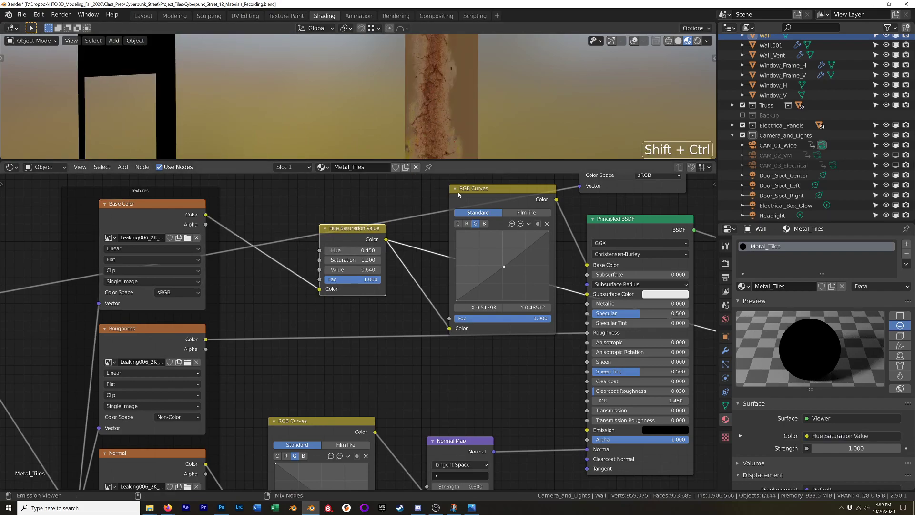
pyautogui.keyDown('ctrl'); pyautogui.keyDown('shift'); pyautogui.click(490, 190); pyautogui.keyUp('shift'); pyautogui.keyUp('ctrl')
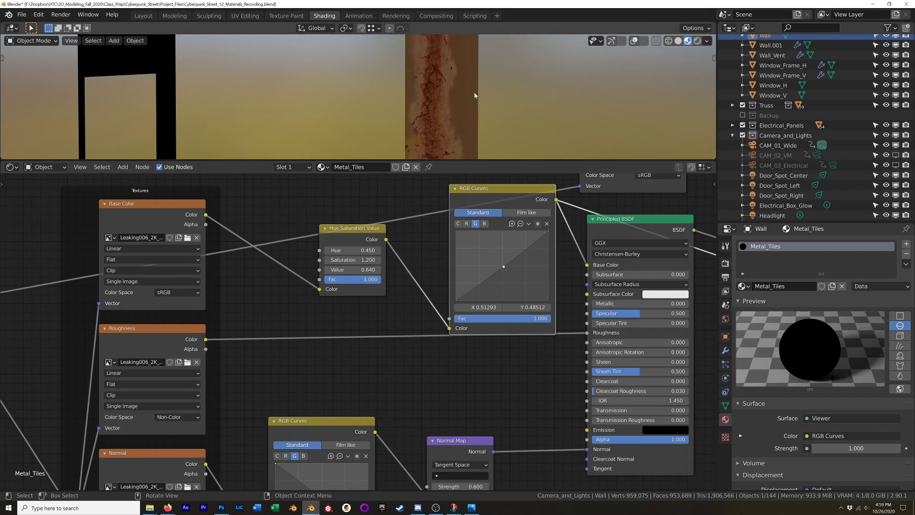
pyautogui.keyDown('shift'); pyautogui.moveTo(474, 95); pyautogui.dragTo(496, 92, button='middle'); pyautogui.keyUp('shift')
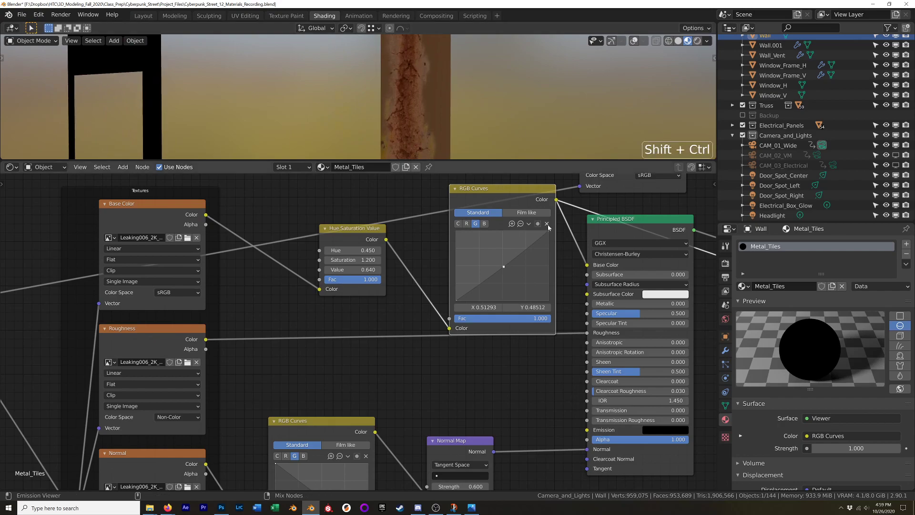
# Move the Principled BSDF node to the right.
pyautogui.keyDown('shift'); pyautogui.moveTo(499, 248); pyautogui.dragTo(320, 310, button='middle'); pyautogui.keyUp('shift')
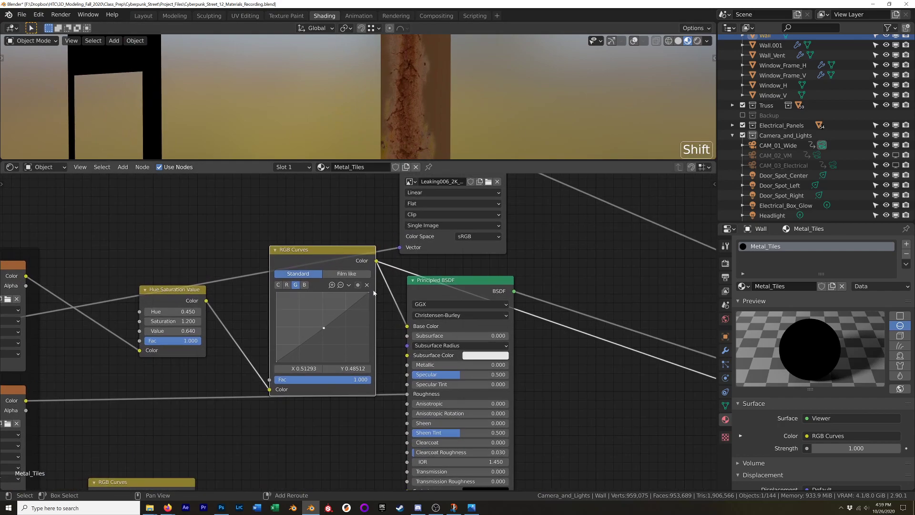
pyautogui.moveTo(448, 285); pyautogui.dragTo(493, 280)
pyautogui.scroll(-3, 411, 350)
pyautogui.keyDown('shift'); pyautogui.moveTo(432, 346); pyautogui.dragTo(319, 346, button='middle'); pyautogui.keyUp('shift')
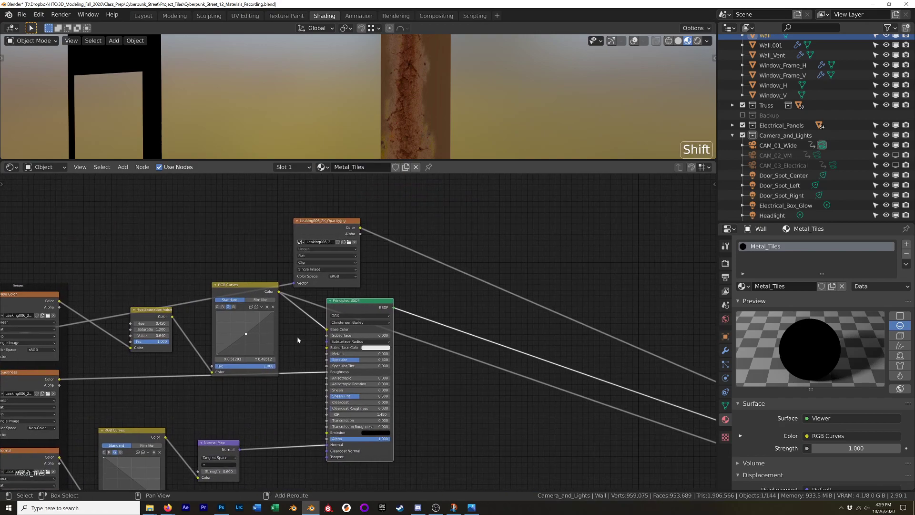
# Reconnect the leak-stain Principled BSDF to the Material Output as the wall's surface.
pyautogui.keyDown('ctrl'); pyautogui.keyDown('shift'); pyautogui.click(361, 302); pyautogui.keyUp('shift'); pyautogui.keyUp('ctrl')
pyautogui.keyDown('shift'); pyautogui.moveTo(465, 310); pyautogui.dragTo(283, 284, button='middle'); pyautogui.keyUp('shift')
pyautogui.scroll(-10, 303, 314)
pyautogui.keyDown('shift'); pyautogui.moveTo(356, 383); pyautogui.dragTo(346, 313, button='middle'); pyautogui.keyUp('shift')
pyautogui.scroll(7, 216, 241)
pyautogui.scroll(2, 212, 244)
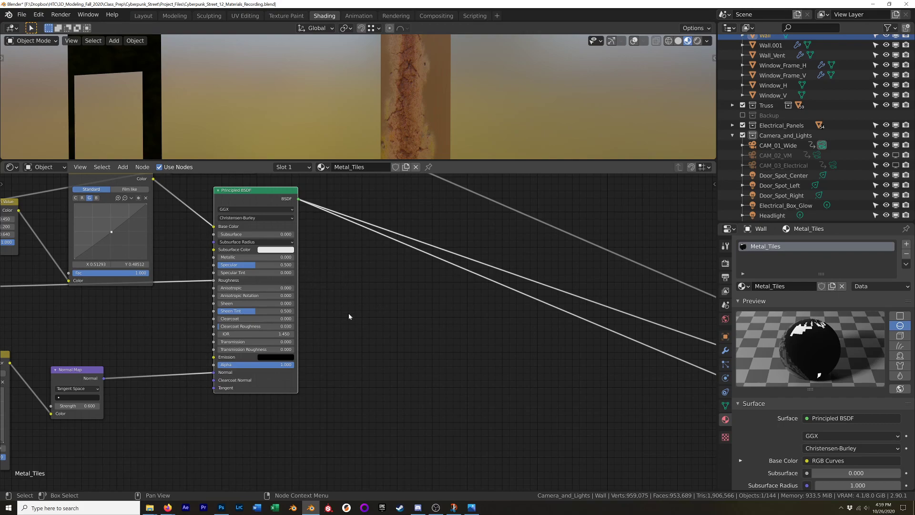
# Select the upper leak-stain node group and move the lower Principled BSDF up and right.
pyautogui.scroll(-3, 367, 362)
pyautogui.keyDown('shift'); pyautogui.scroll(-3, 403, 389); pyautogui.keyUp('shift')
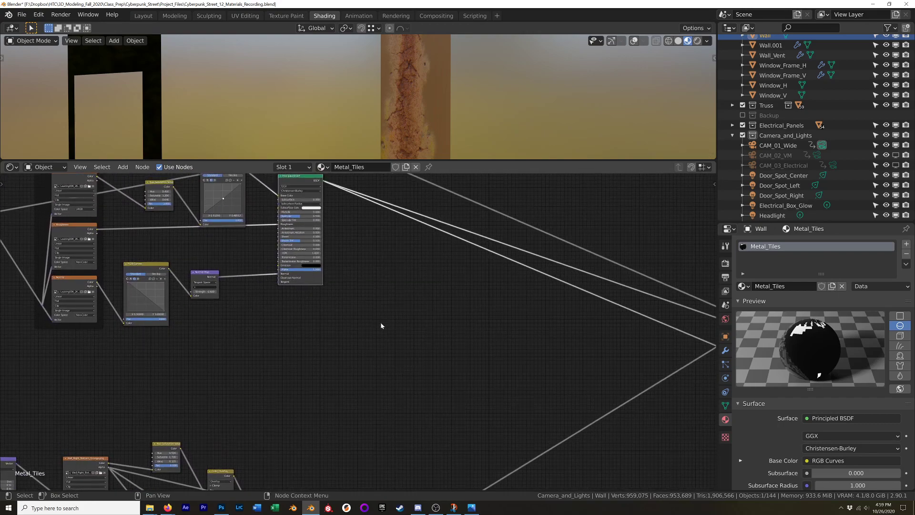
pyautogui.scroll(-3, 362, 231)
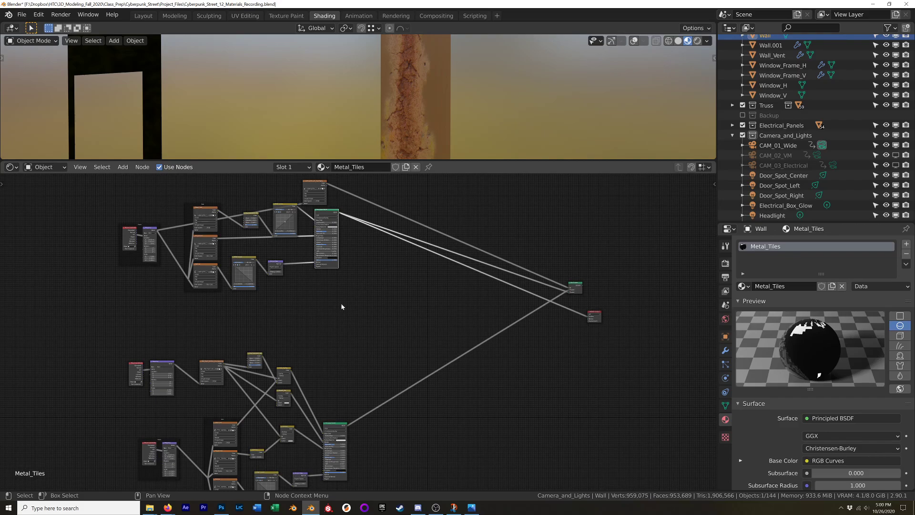
pyautogui.moveTo(80, 299); pyautogui.dragTo(375, 246)
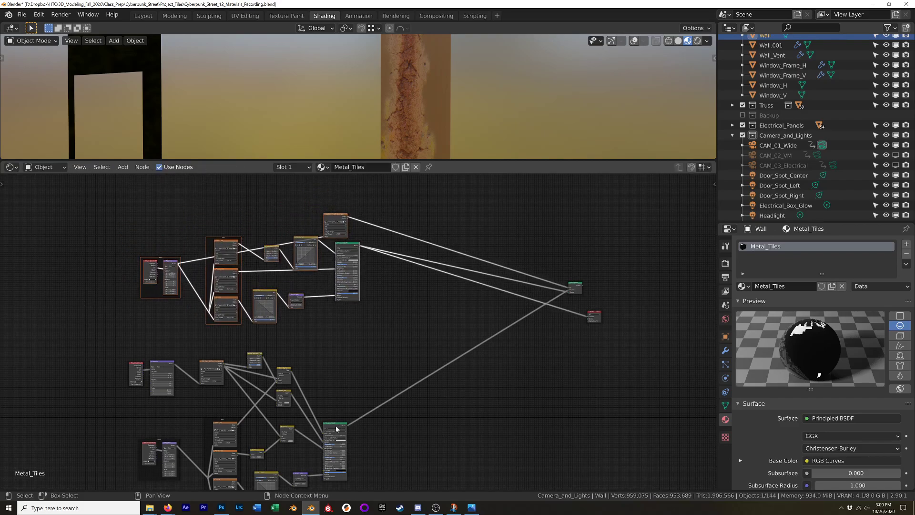
pyautogui.moveTo(336, 428); pyautogui.dragTo(344, 406)
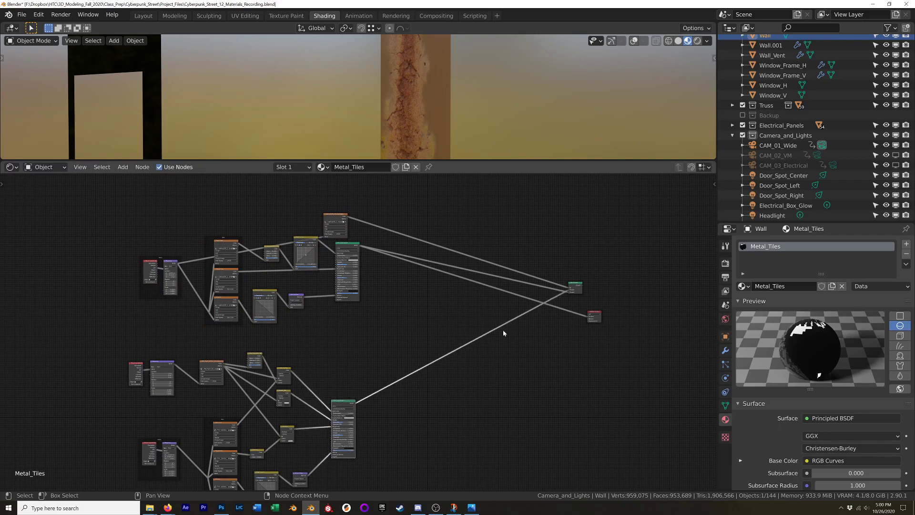
# Move the Mix Shader toward the middle and make it the wall's surface output.
pyautogui.click(578, 283)
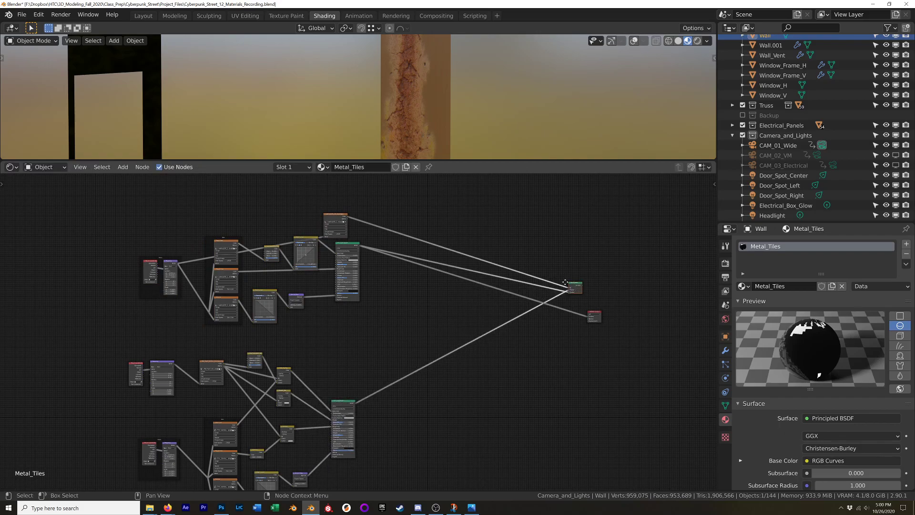
pyautogui.moveTo(565, 283); pyautogui.dragTo(431, 302)
pyautogui.scroll(7, 437, 309)
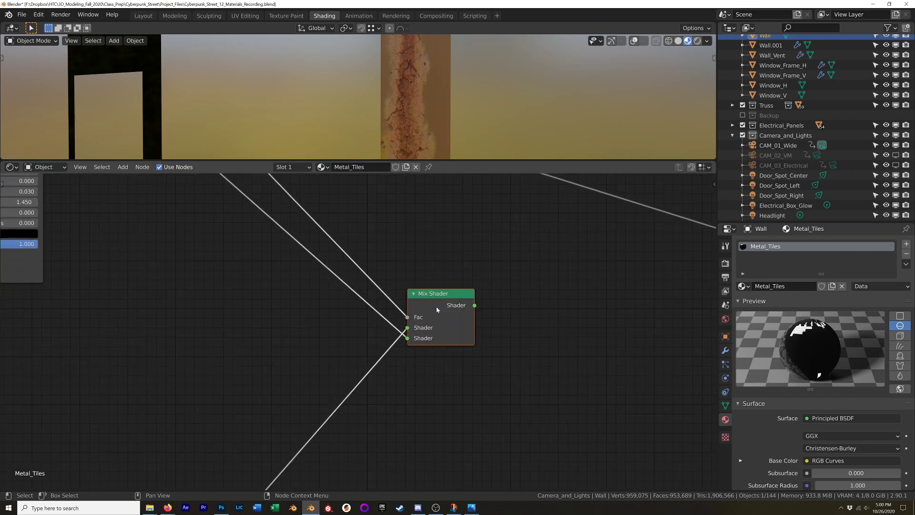
pyautogui.scroll(-3, 437, 309)
pyautogui.keyDown('ctrl'); pyautogui.keyDown('shift'); pyautogui.click(442, 304); pyautogui.keyUp('shift'); pyautogui.keyUp('ctrl')
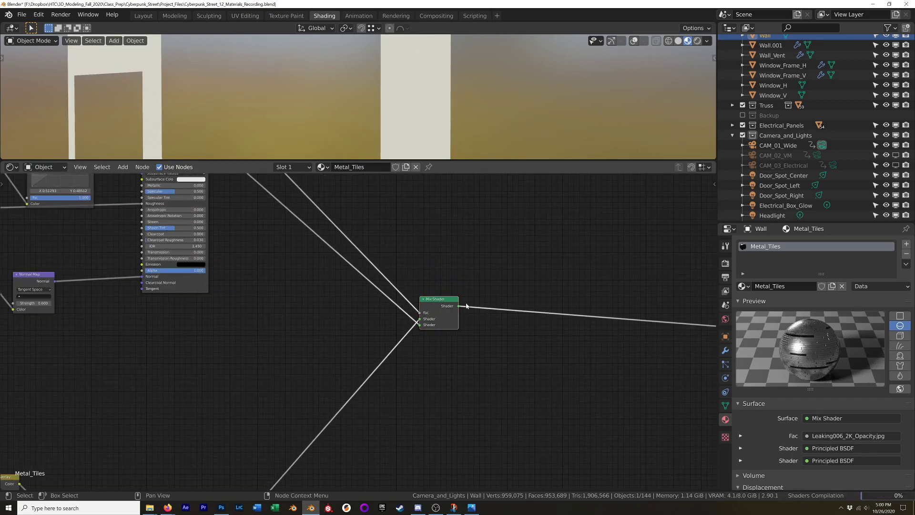
# Shift the Leaking006_2K_Opacity texture up-right and frame the whole Metal_Tiles node tree.
pyautogui.scroll(-4, 395, 224)
pyautogui.keyDown('shift'); pyautogui.moveTo(382, 221); pyautogui.dragTo(487, 406, button='middle'); pyautogui.keyUp('shift')
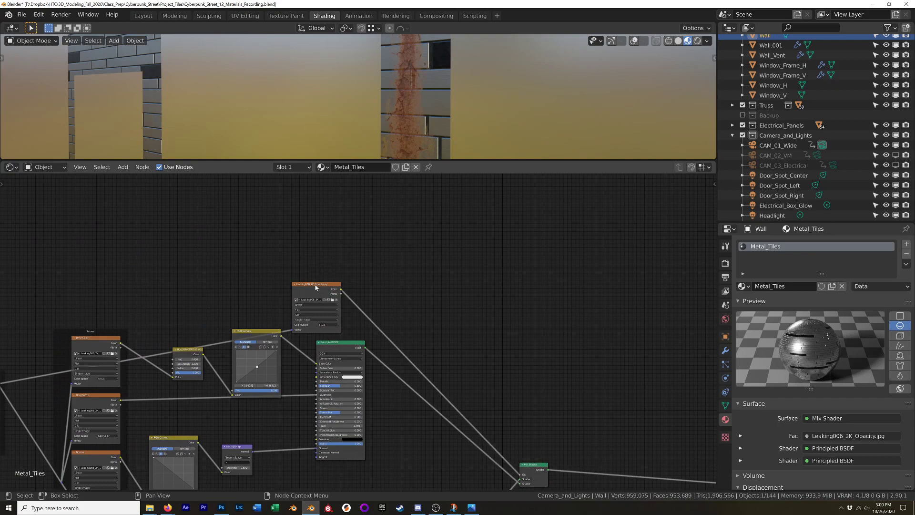
pyautogui.moveTo(315, 284); pyautogui.dragTo(335, 262)
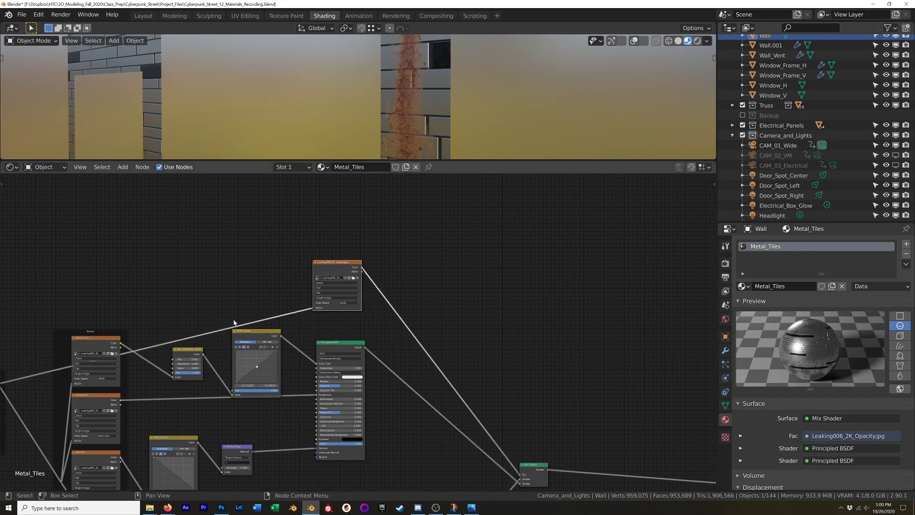
pyautogui.scroll(5, 337, 285)
pyautogui.scroll(-5, 301, 271)
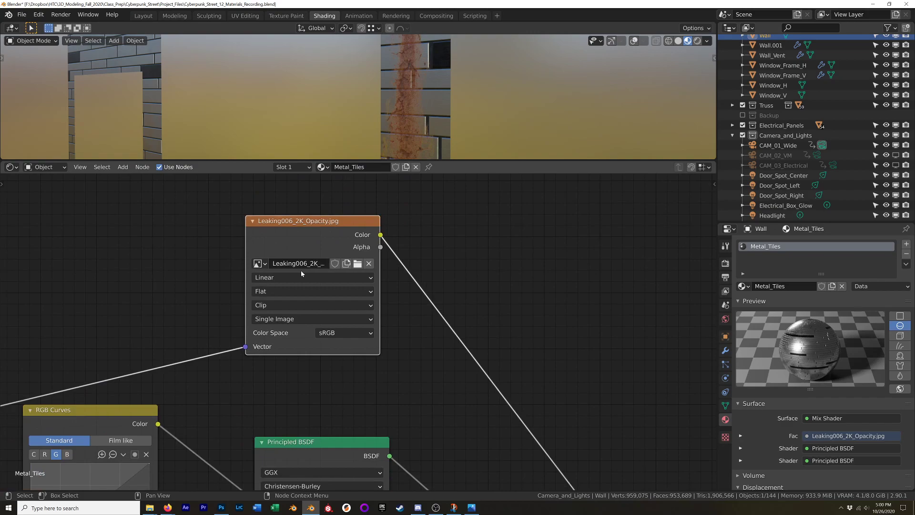
pyautogui.scroll(-2, 395, 388)
pyautogui.scroll(8, 414, 317)
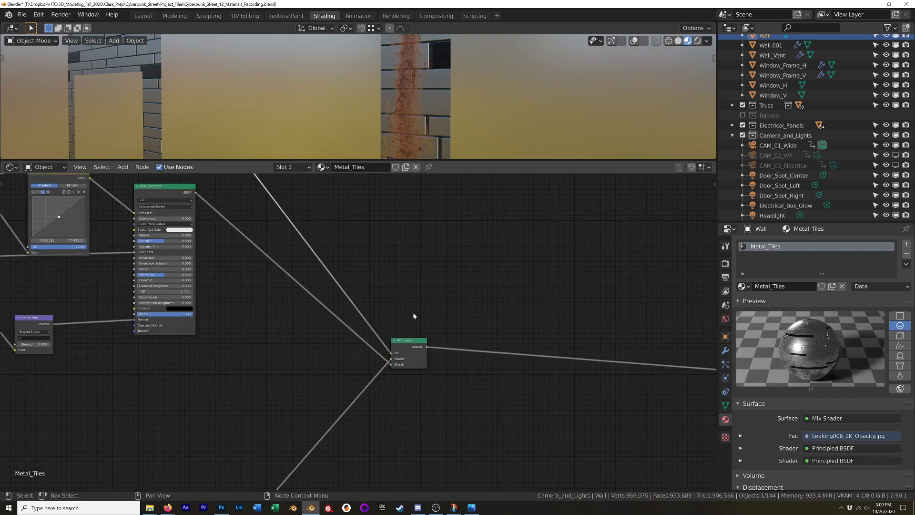
pyautogui.scroll(-4, 400, 338)
pyautogui.scroll(-5, 396, 84)
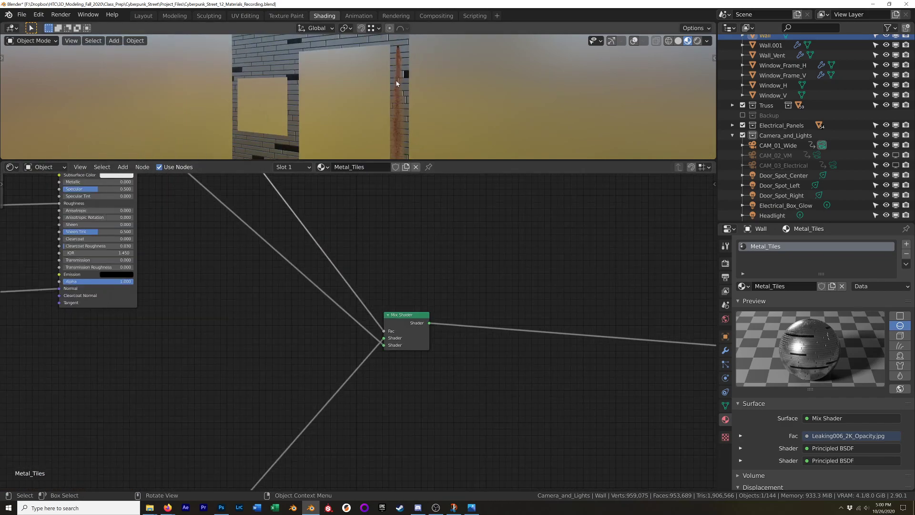
pyautogui.moveTo(396, 87); pyautogui.dragTo(408, 106, button='middle')
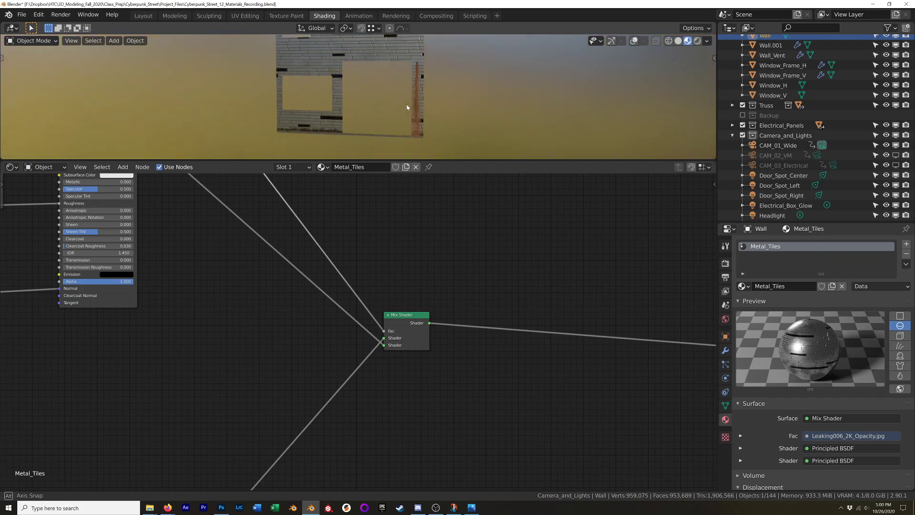
pyautogui.scroll(-3, 242, 301)
pyautogui.scroll(-2, 241, 301)
pyautogui.keyDown('shift'); pyautogui.moveTo(242, 301); pyautogui.dragTo(398, 287, button='middle'); pyautogui.keyUp('shift')
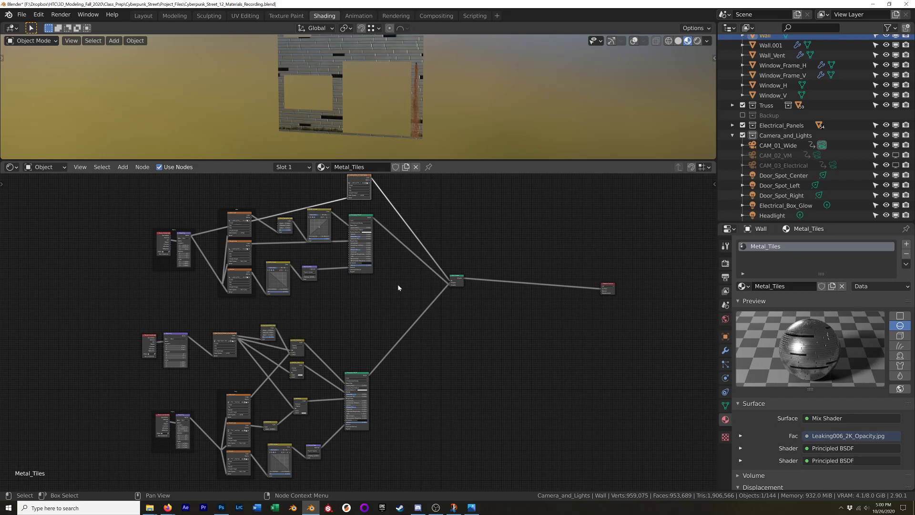
# Re-centre the node tree, then drag the editor border down to enlarge the 3D viewport.
pyautogui.scroll(5, 227, 368)
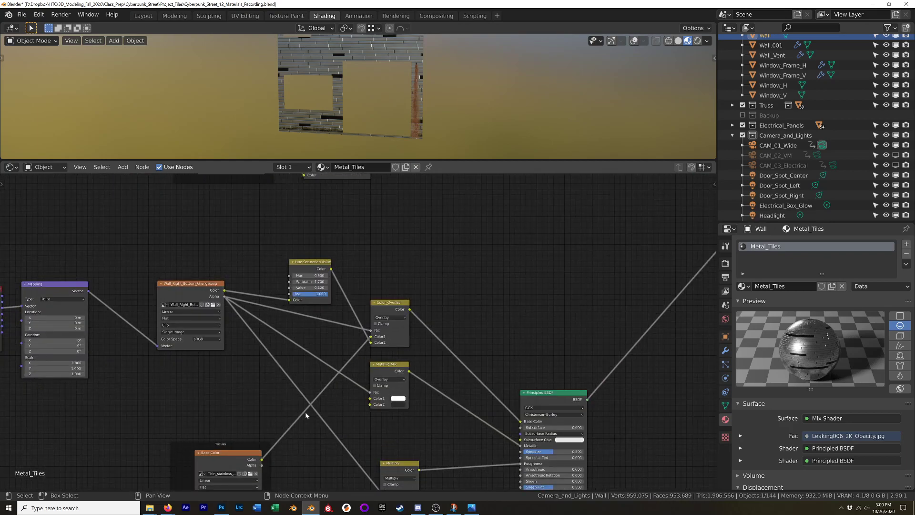
pyautogui.keyDown('shift'); pyautogui.moveTo(454, 423); pyautogui.dragTo(420, 360, button='middle'); pyautogui.keyUp('shift')
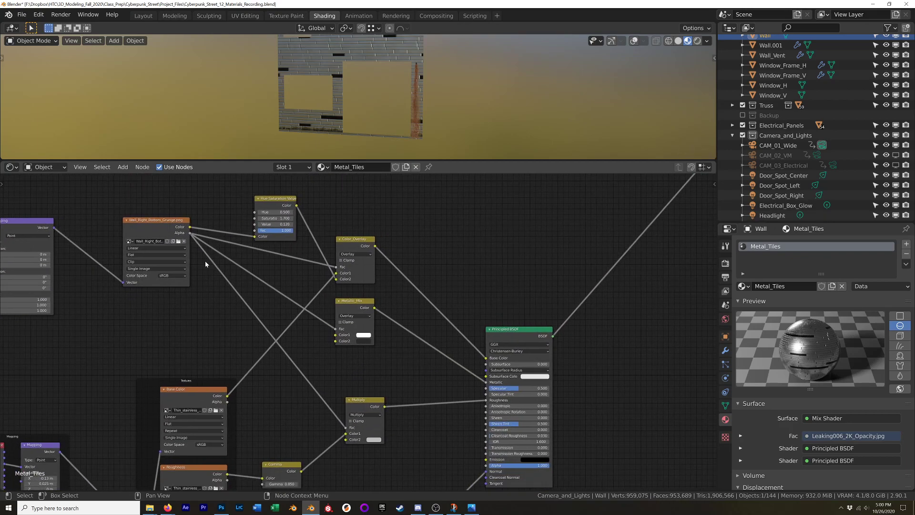
pyautogui.scroll(-6, 444, 364)
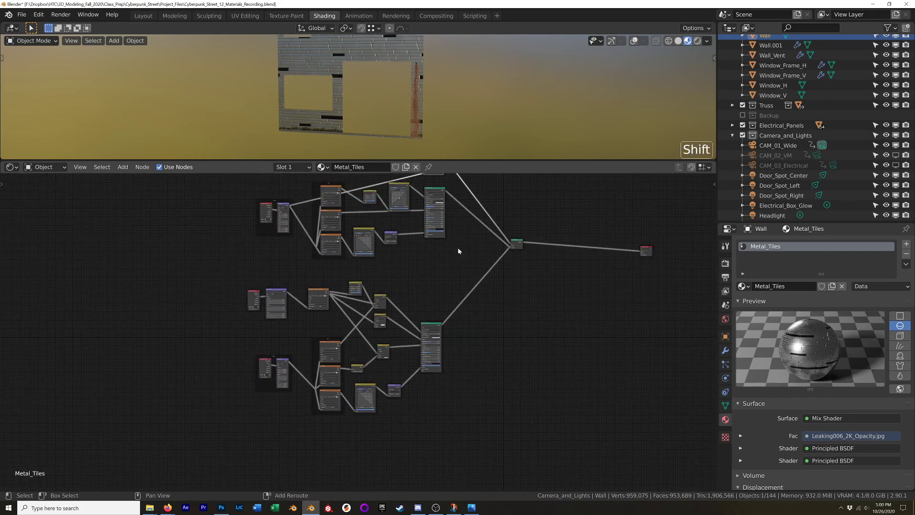
pyautogui.keyDown('shift'); pyautogui.moveTo(458, 247); pyautogui.dragTo(421, 305, button='middle'); pyautogui.keyUp('shift')
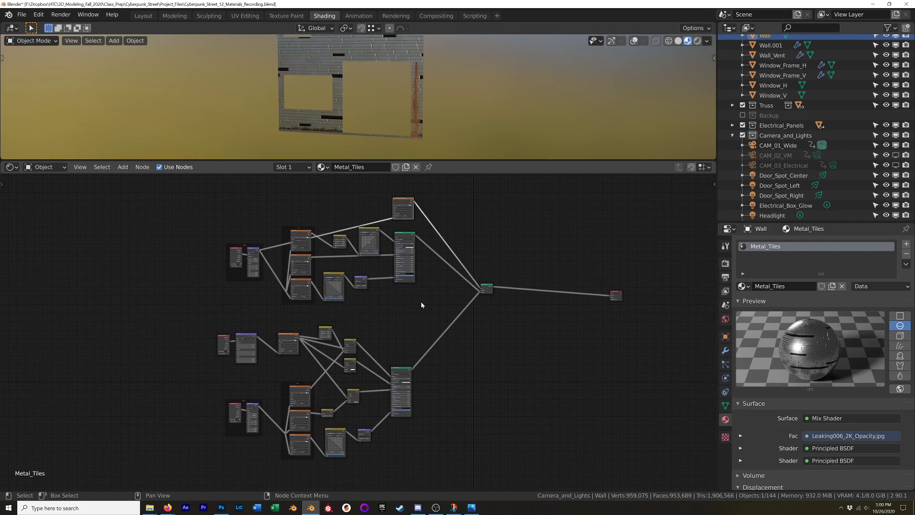
pyautogui.scroll(-2, 460, 82)
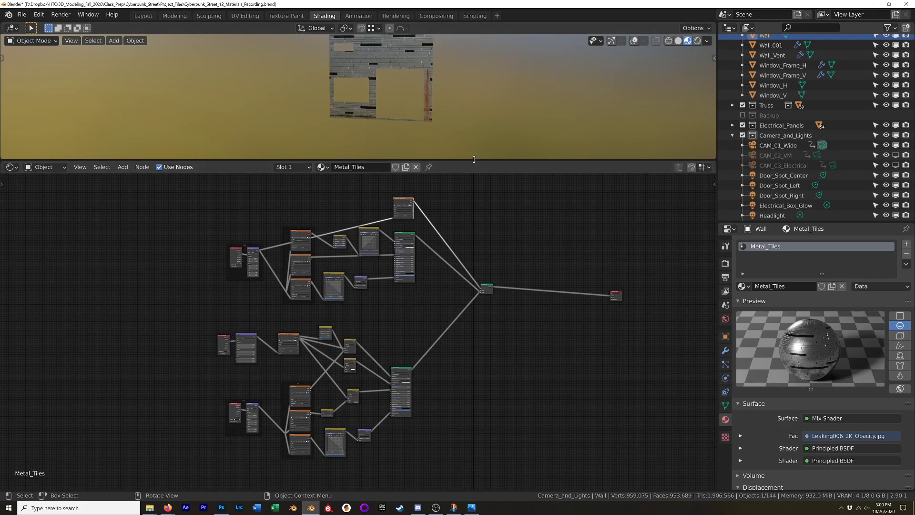
pyautogui.moveTo(477, 161); pyautogui.dragTo(482, 257)
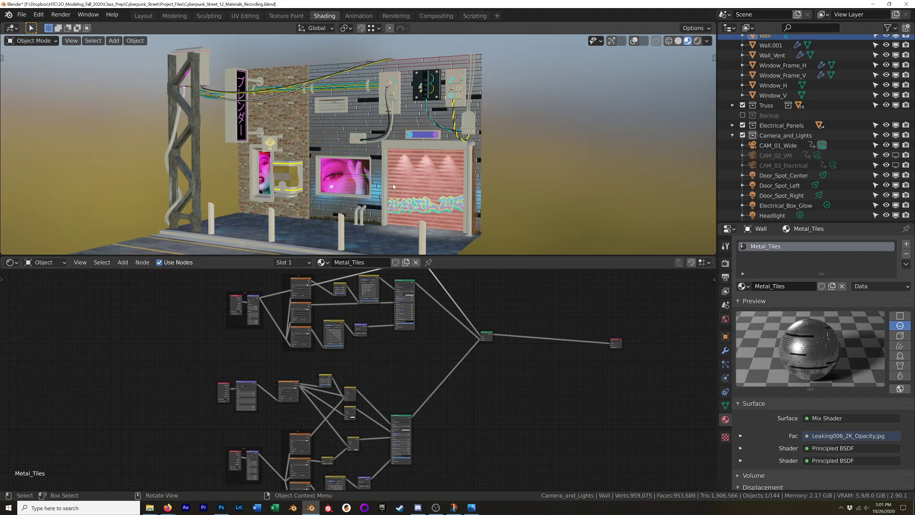
# Zoom onto the vending machine and select VM_Body to show its Cable_Emit_Yellow material.
pyautogui.scroll(3, 393, 184)
pyautogui.keyDown('shift'); pyautogui.moveTo(393, 185); pyautogui.dragTo(369, 136, button='middle'); pyautogui.keyUp('shift')
pyautogui.scroll(2, 419, 159)
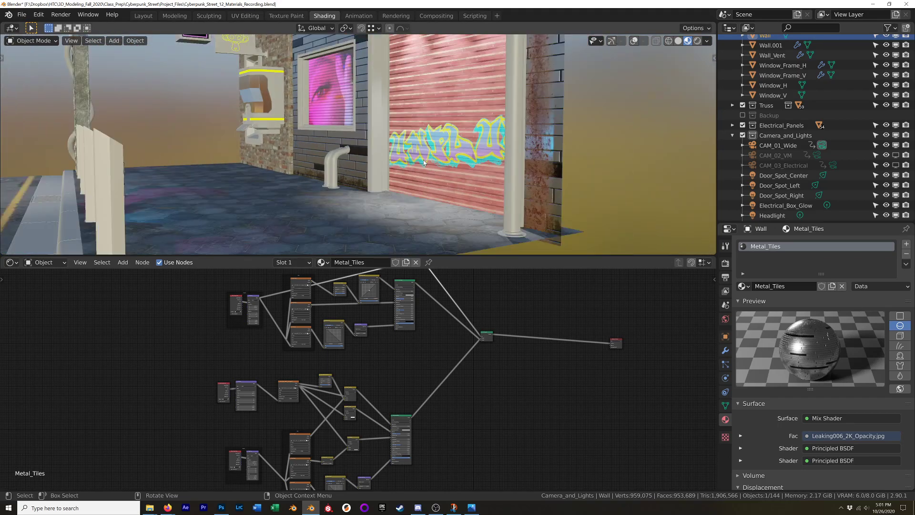
pyautogui.scroll(-3, 391, 183)
pyautogui.keyDown('shift'); pyautogui.moveTo(388, 183); pyautogui.dragTo(478, 182, button='middle'); pyautogui.keyUp('shift')
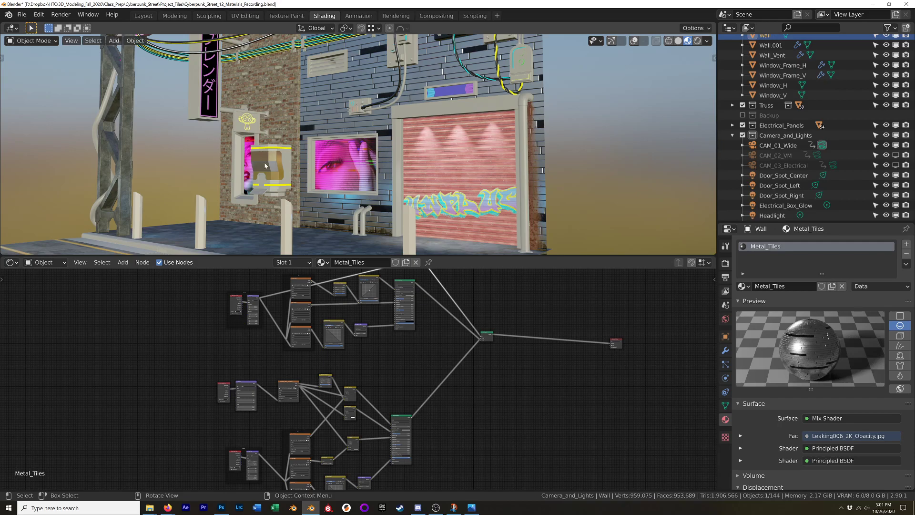
pyautogui.scroll(4, 289, 185)
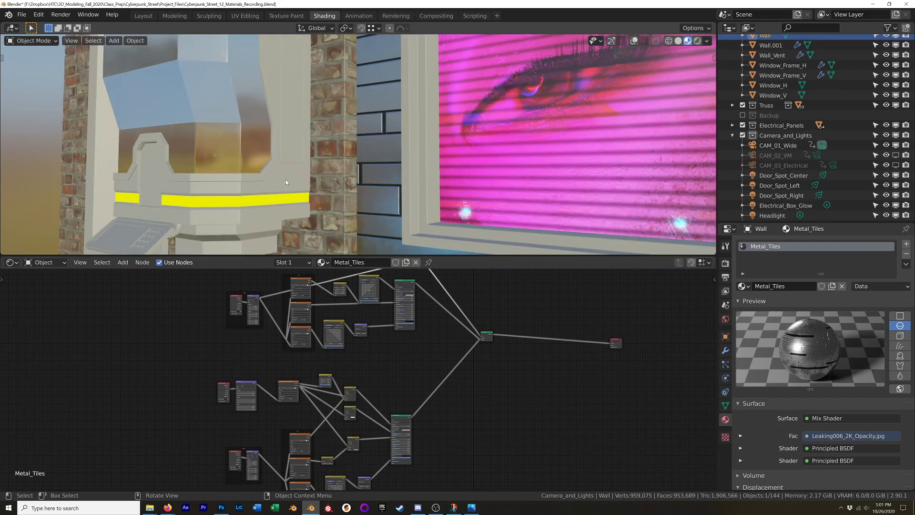
pyautogui.click(285, 179)
pyautogui.moveTo(222, 195); pyautogui.dragTo(337, 205, button='middle')
pyautogui.moveTo(185, 199)
pyautogui.keyDown('shift'); pyautogui.mouseDown(button='middle')
pyautogui.moveTo(321, 211)
pyautogui.moveTo(202, 236)
pyautogui.moveTo(202, 206)
pyautogui.mouseUp(button='middle'); pyautogui.keyUp('shift')
pyautogui.scroll(-3, 321, 211)
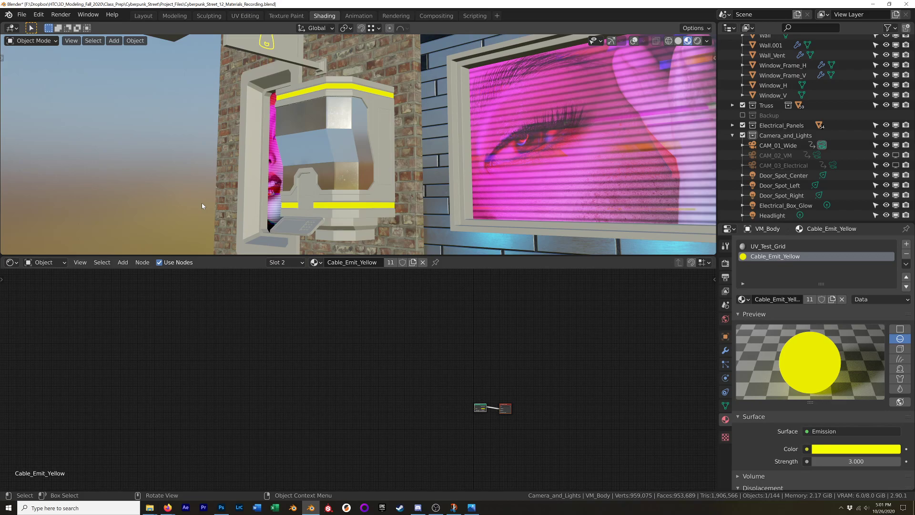
# Save the file, then open Cyberpunk_Street_12_Materials_Complete.blend from the recent files.
pyautogui.hotkey('ctrl', 's')
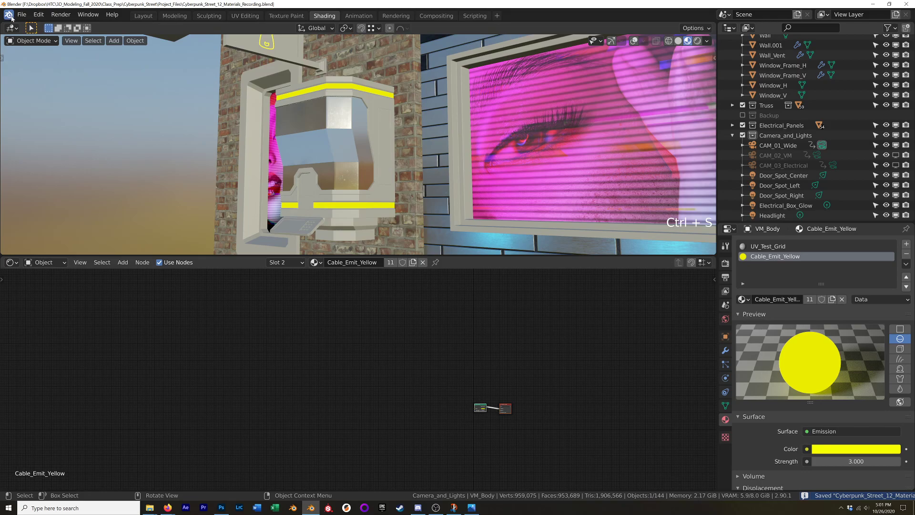
pyautogui.click(21, 14)
pyautogui.moveTo(71, 50)
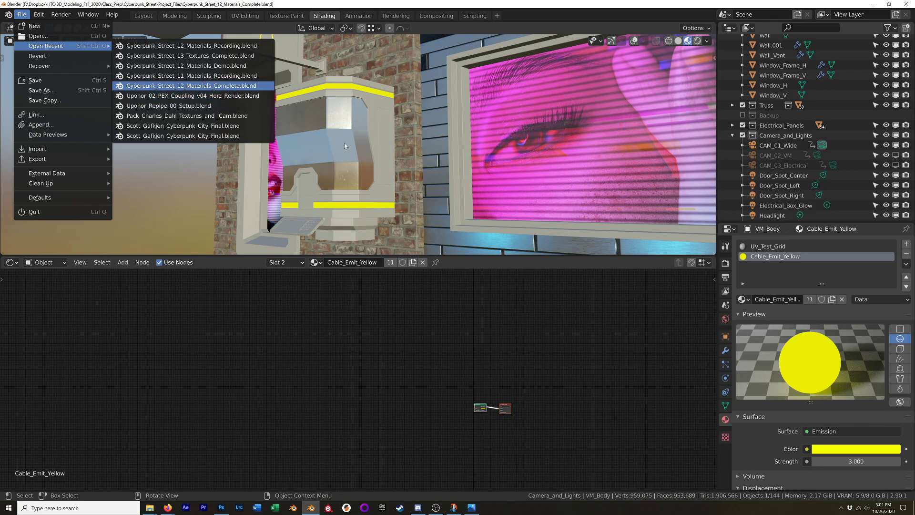
pyautogui.press('Return')
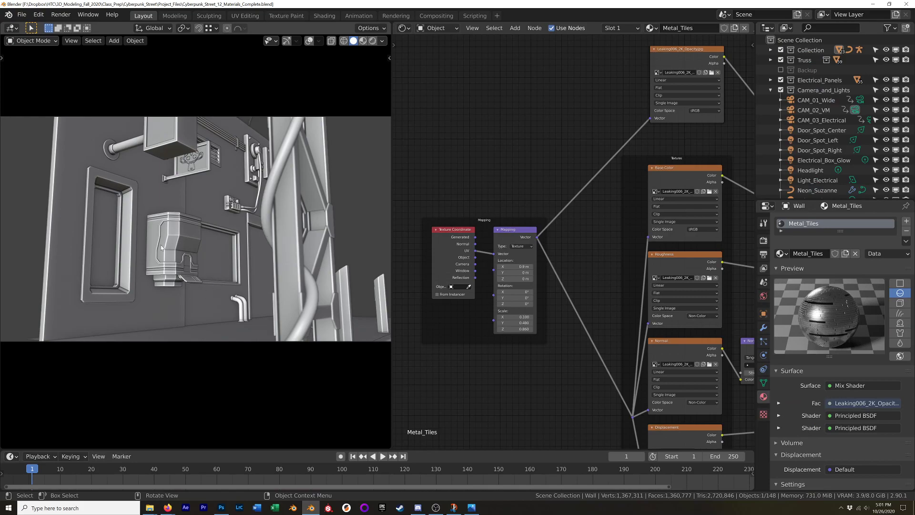
# Select the vending machine body and switch the viewport to Rendered shading.
pyautogui.moveTo(180, 236); pyautogui.dragTo(158, 264, button='middle')
pyautogui.scroll(6, 169, 266)
pyautogui.click(158, 264)
pyautogui.press('z')
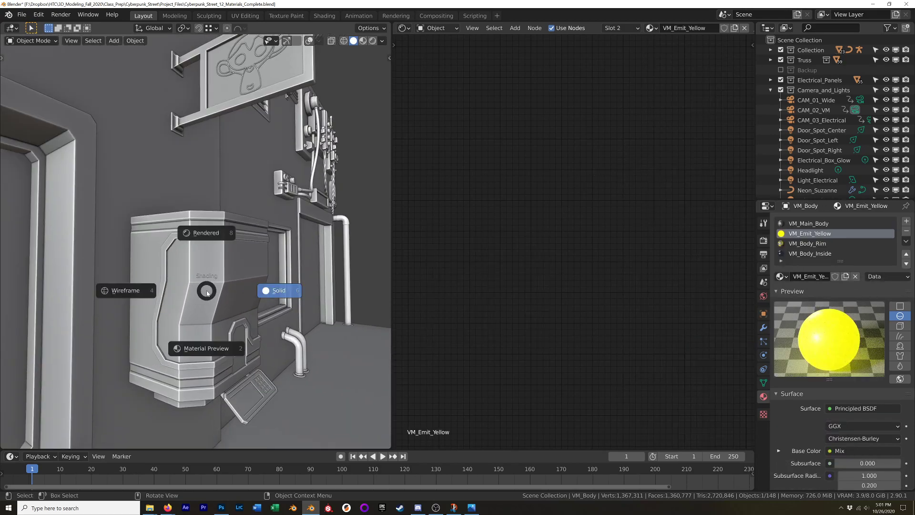
pyautogui.click(217, 232)
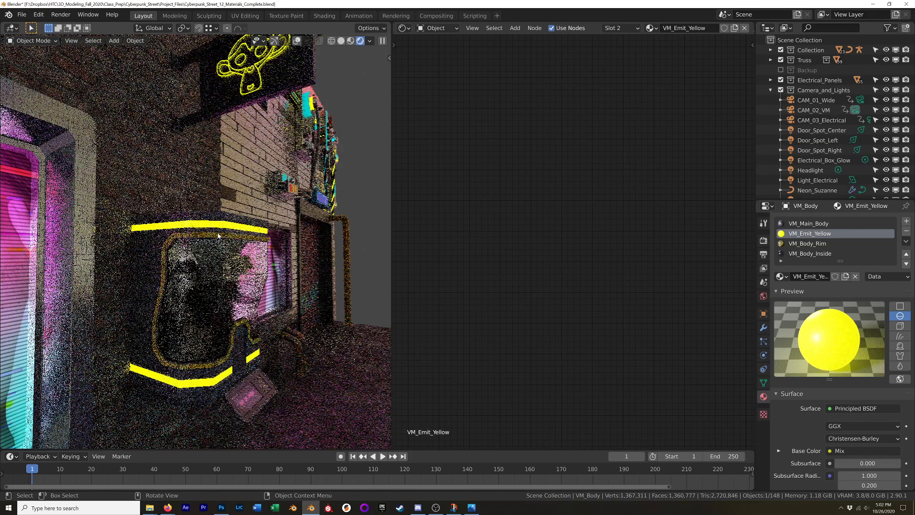
pyautogui.scroll(6, 198, 293)
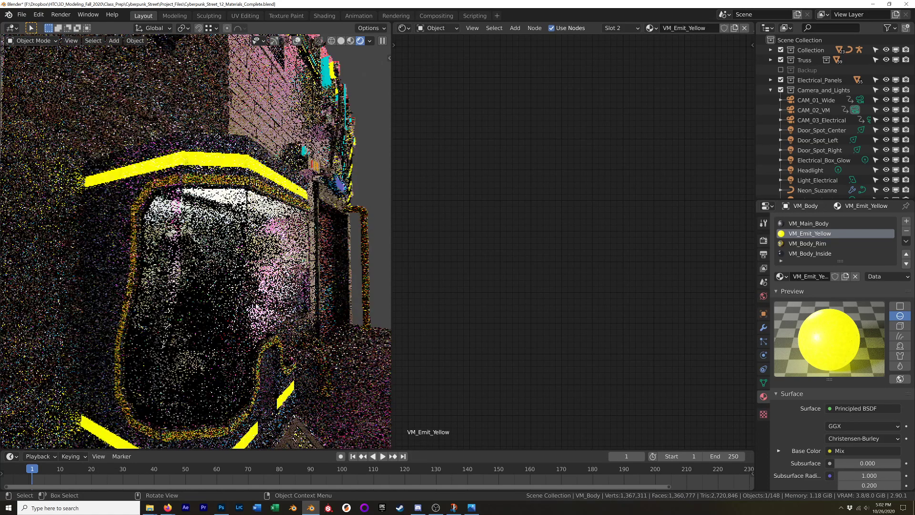
pyautogui.press('z')
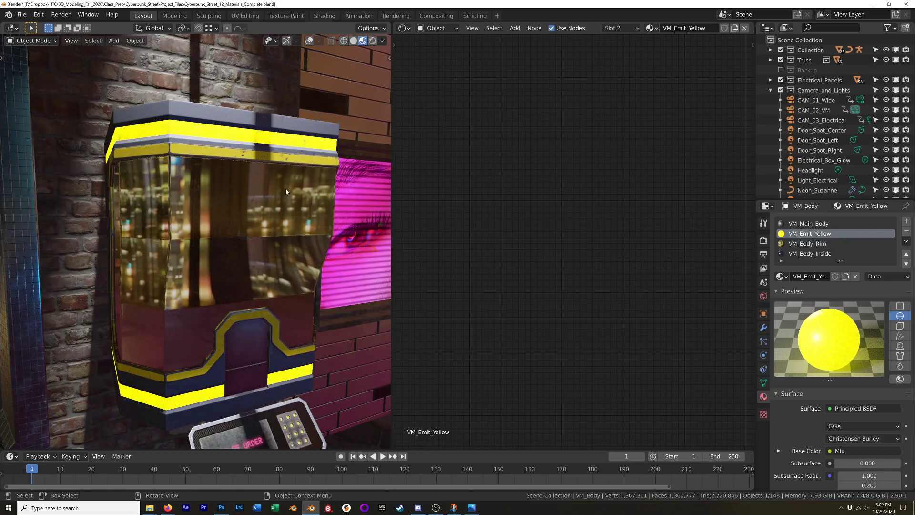
pyautogui.moveTo(286, 191)
pyautogui.mouseDown(button='middle')
pyautogui.moveTo(248, 199)
pyautogui.moveTo(290, 195)
pyautogui.moveTo(288, 210)
pyautogui.mouseUp(button='middle')
pyautogui.moveTo(251, 312); pyautogui.dragTo(227, 259, button='middle')
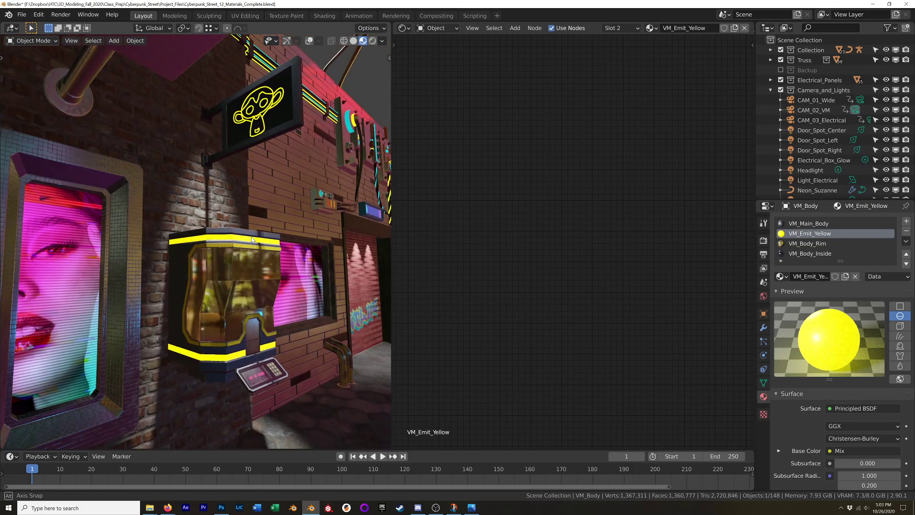
pyautogui.scroll(8, 228, 259)
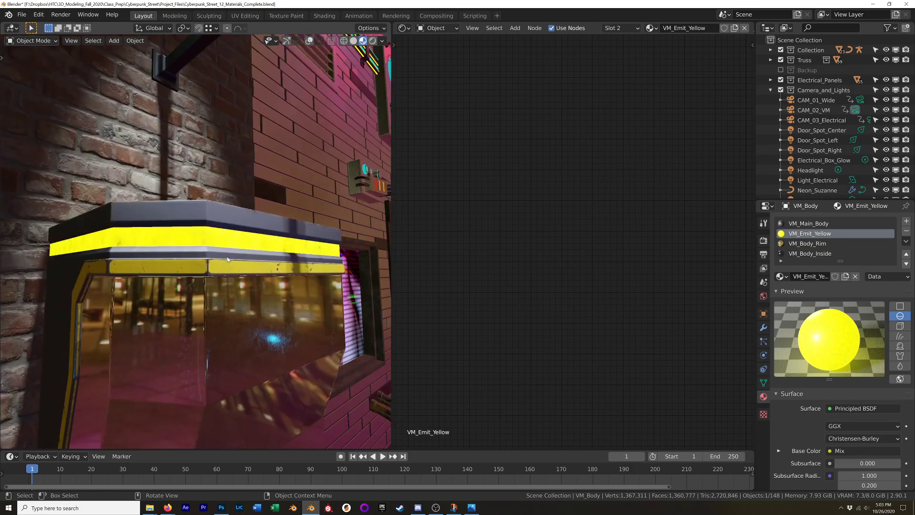
pyautogui.scroll(4, 227, 259)
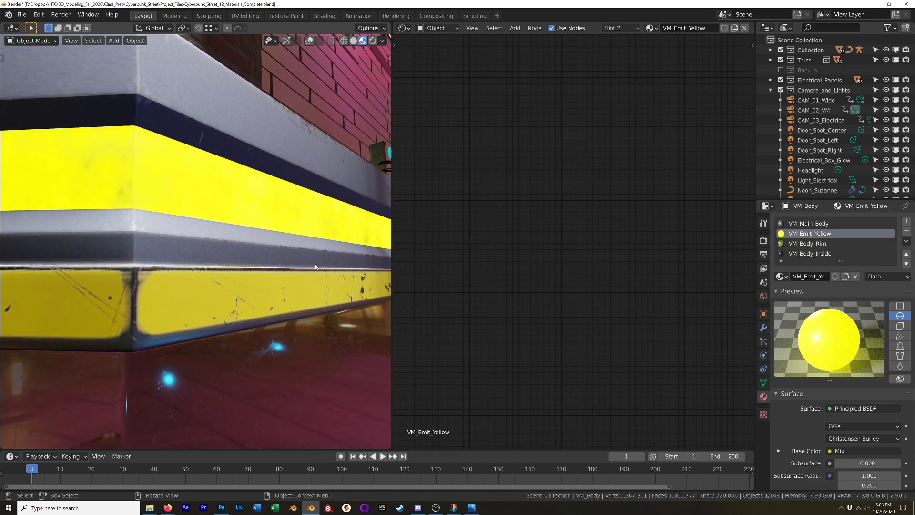
pyautogui.moveTo(305, 213); pyautogui.dragTo(254, 197, button='middle')
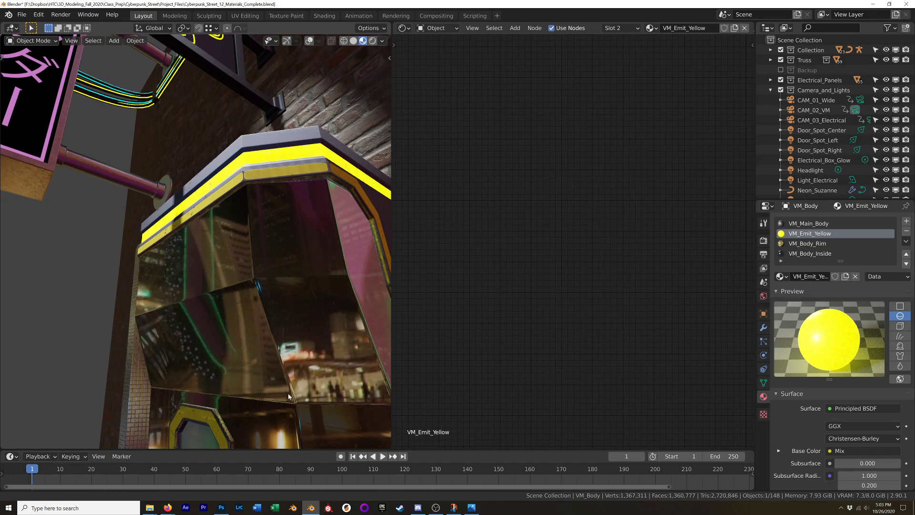
pyautogui.moveTo(289, 396); pyautogui.dragTo(368, 357, button='middle')
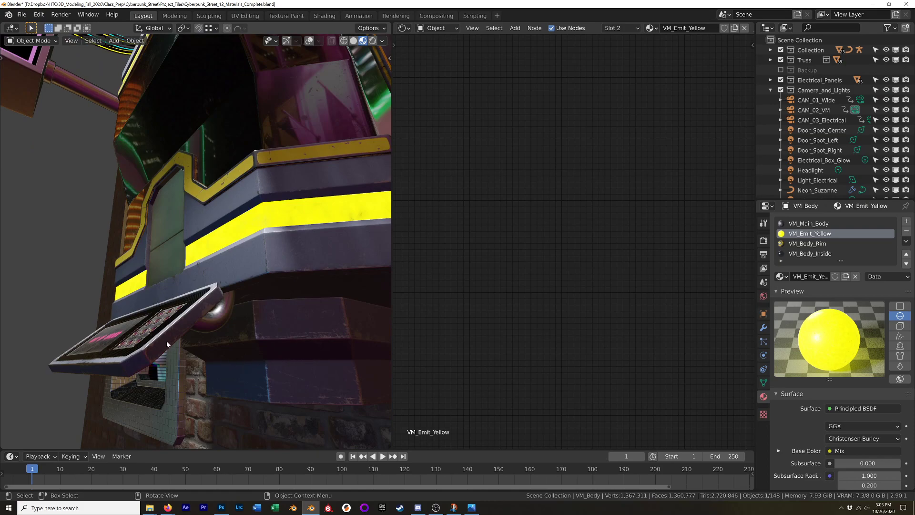
pyautogui.moveTo(167, 341); pyautogui.dragTo(241, 312, button='middle')
pyautogui.scroll(4, 211, 387)
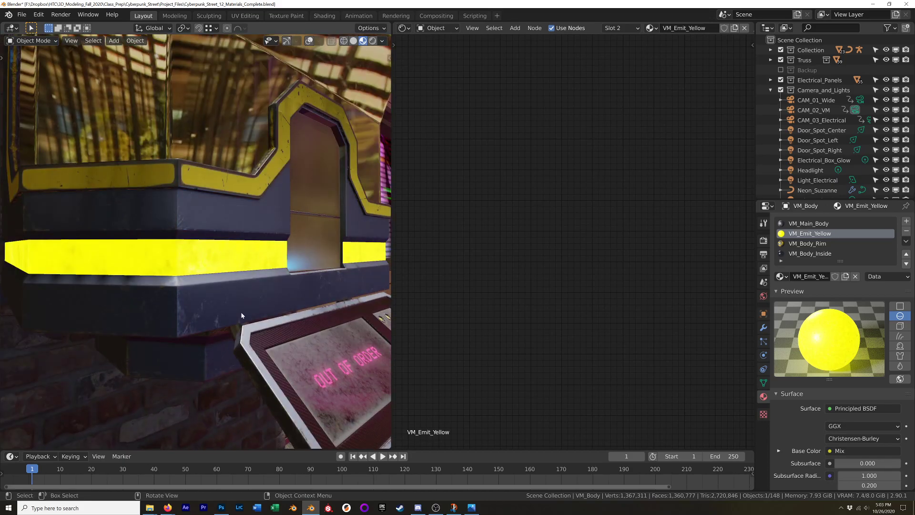
pyautogui.scroll(-6, 241, 312)
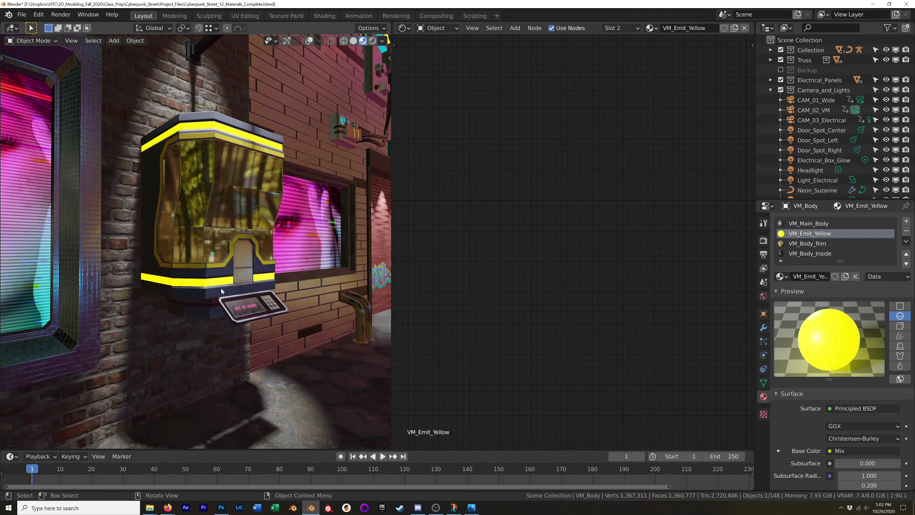